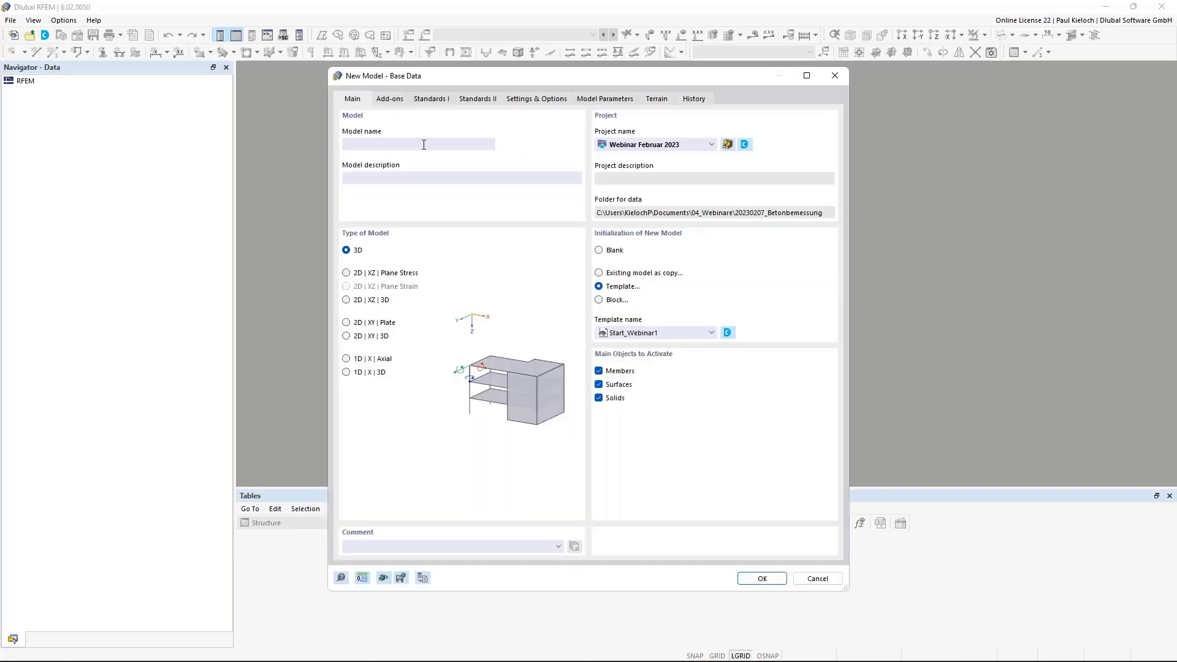
Check the new model's add-ons and standards, name it "Webinar EN", and create it from the Start_Webinar1 template.
left_click(396, 102)
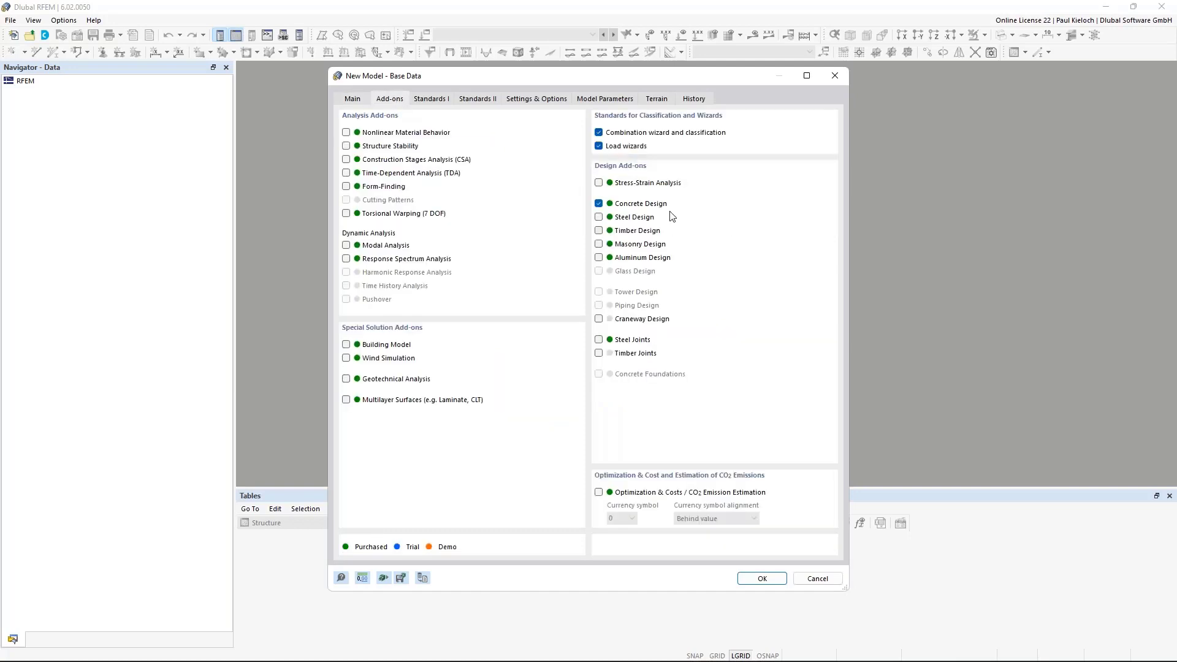
left_click(435, 101)
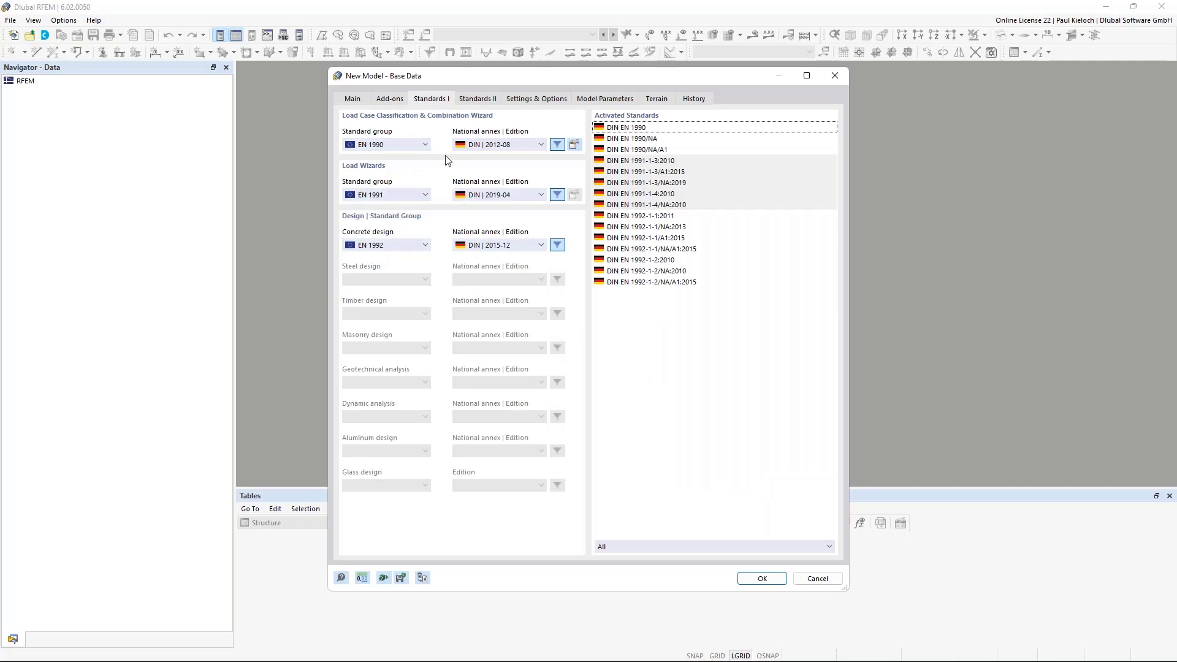
left_click(352, 101)
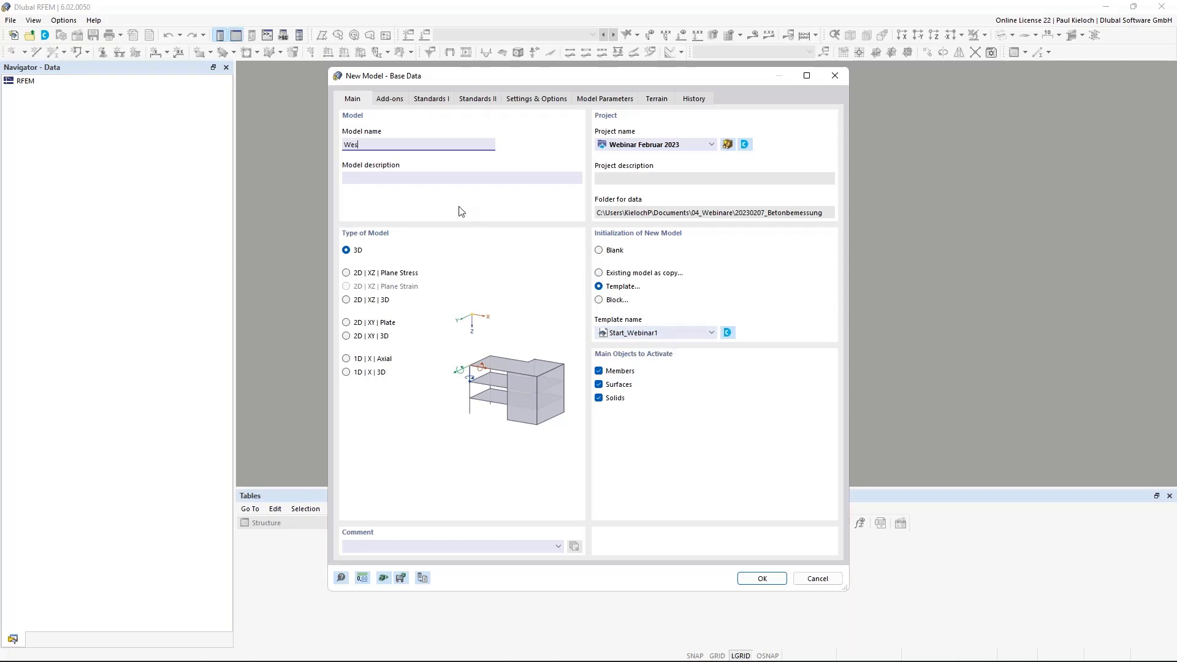
type("binar EN")
left_click(760, 579)
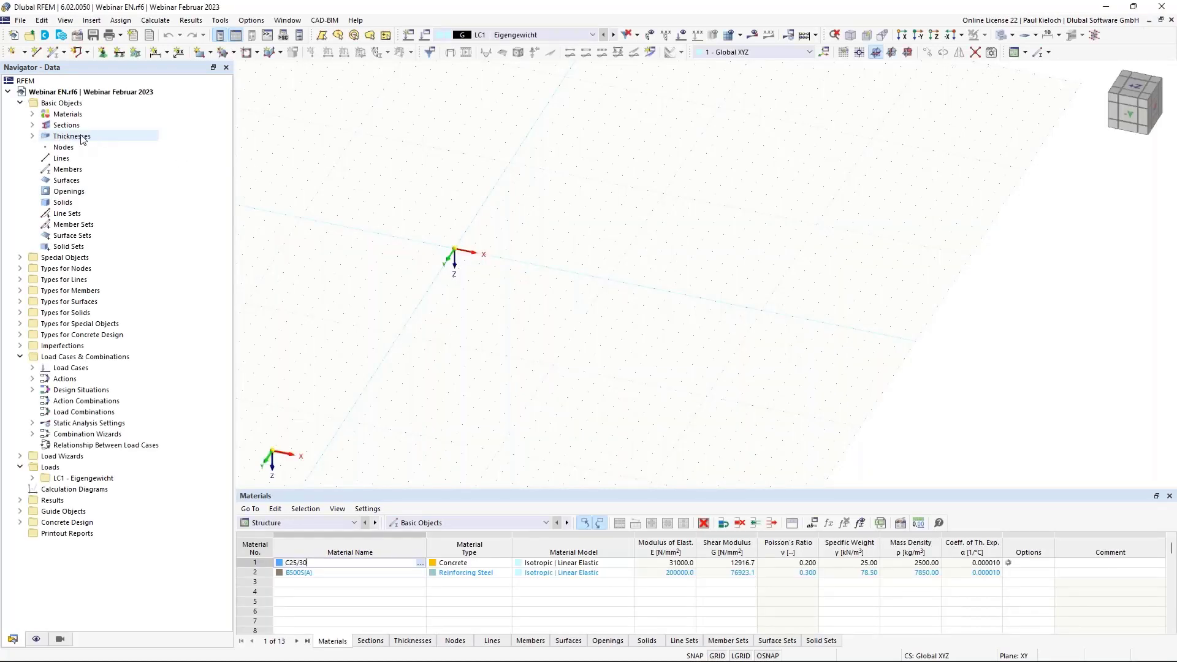
Examine the predefined thicknesses, sections and materials among the model's basic objects.
left_click(32, 136)
left_click(32, 125)
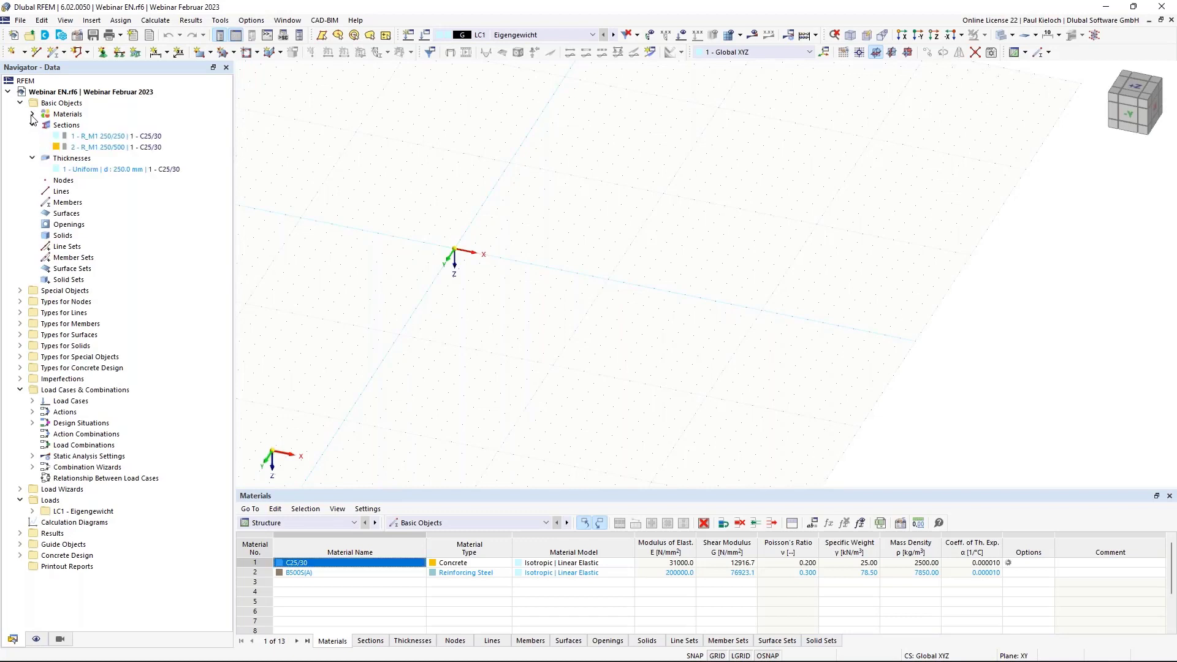
left_click(32, 114)
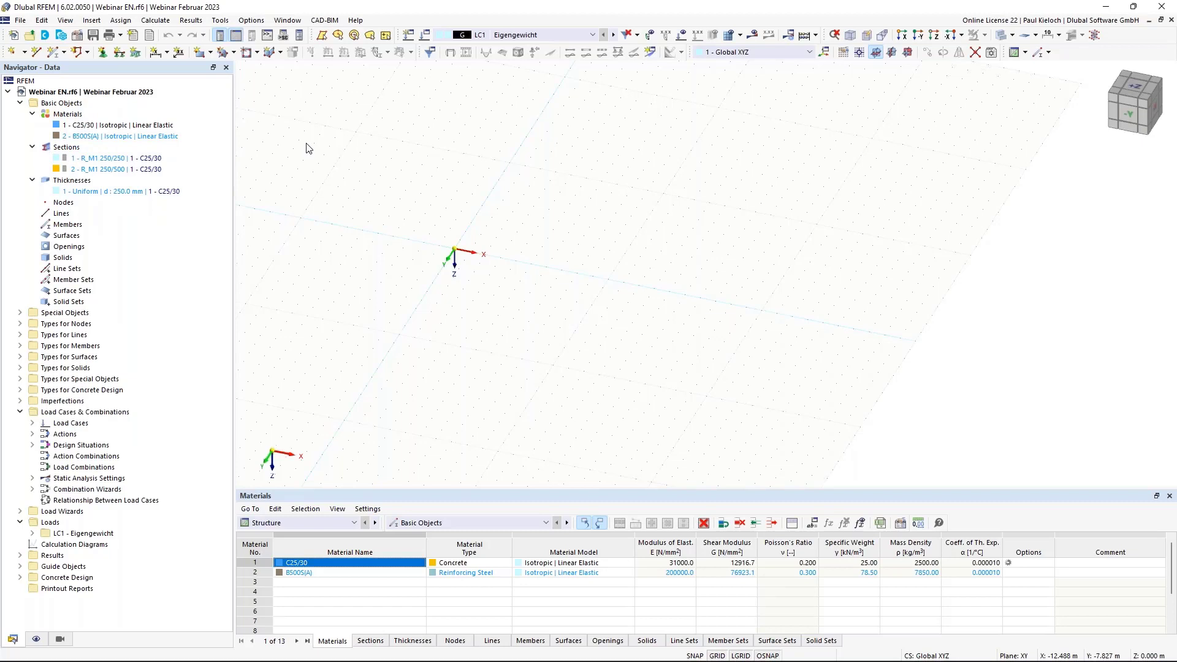
Start a new Cartesian line grid at the global origin with label text and dimensions enabled.
middle_click_drag(471, 180, 525, 128)
middle_click_drag(613, 261, 640, 251, "ctrl")
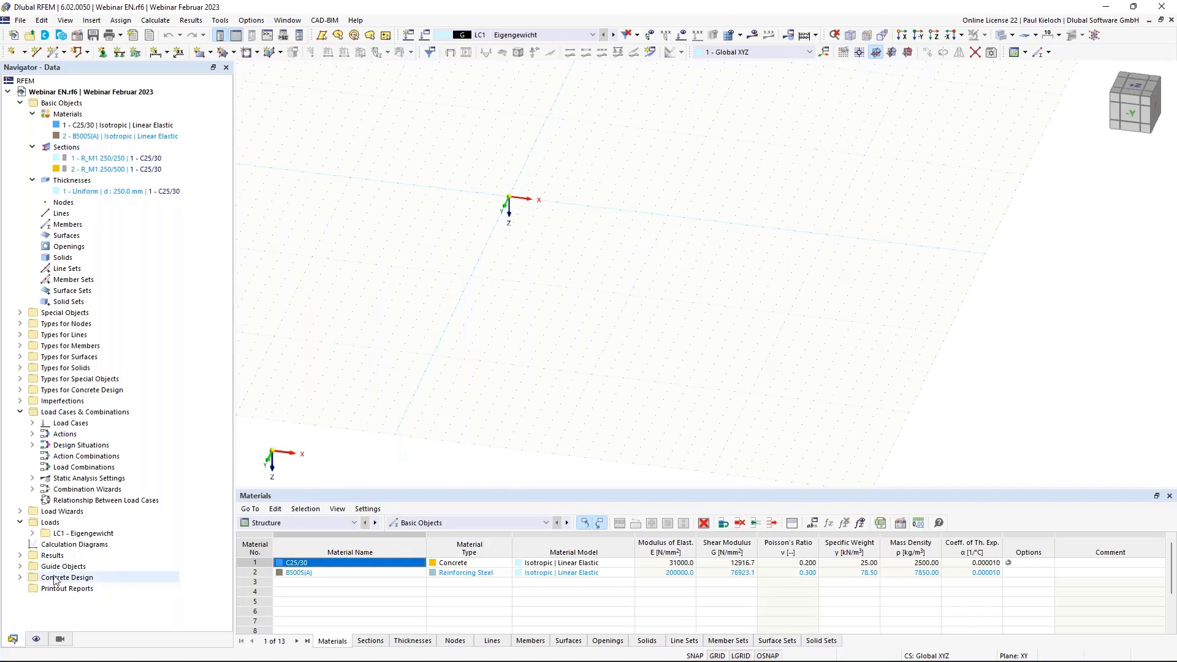
left_click(20, 566)
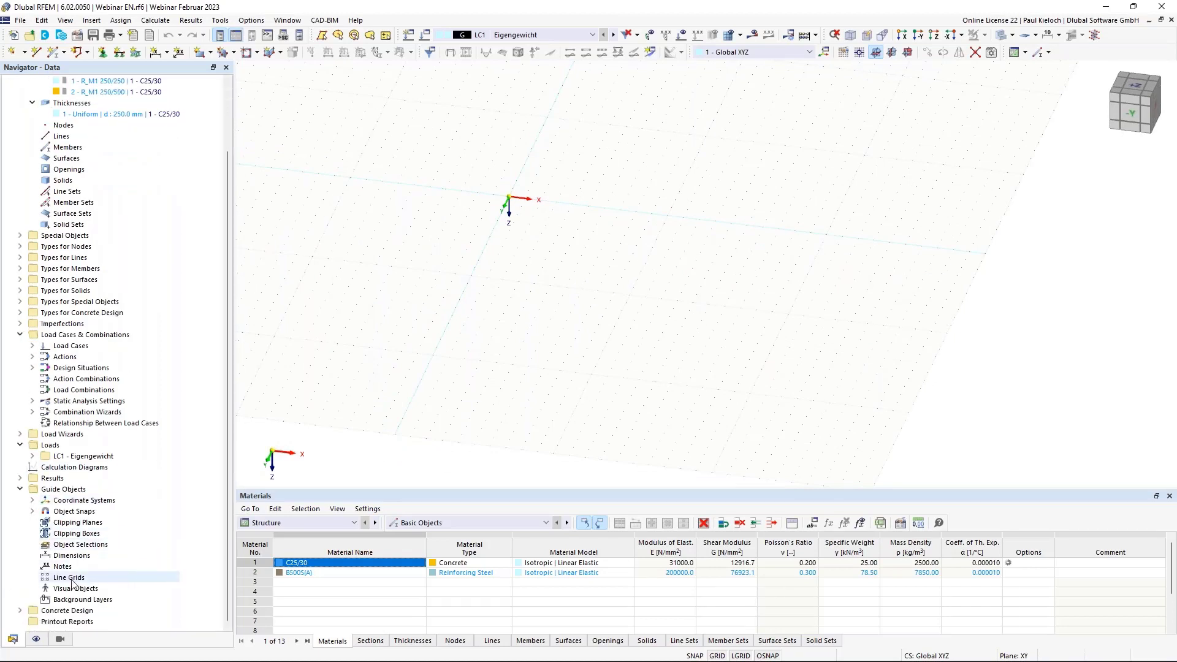
right_click(70, 577)
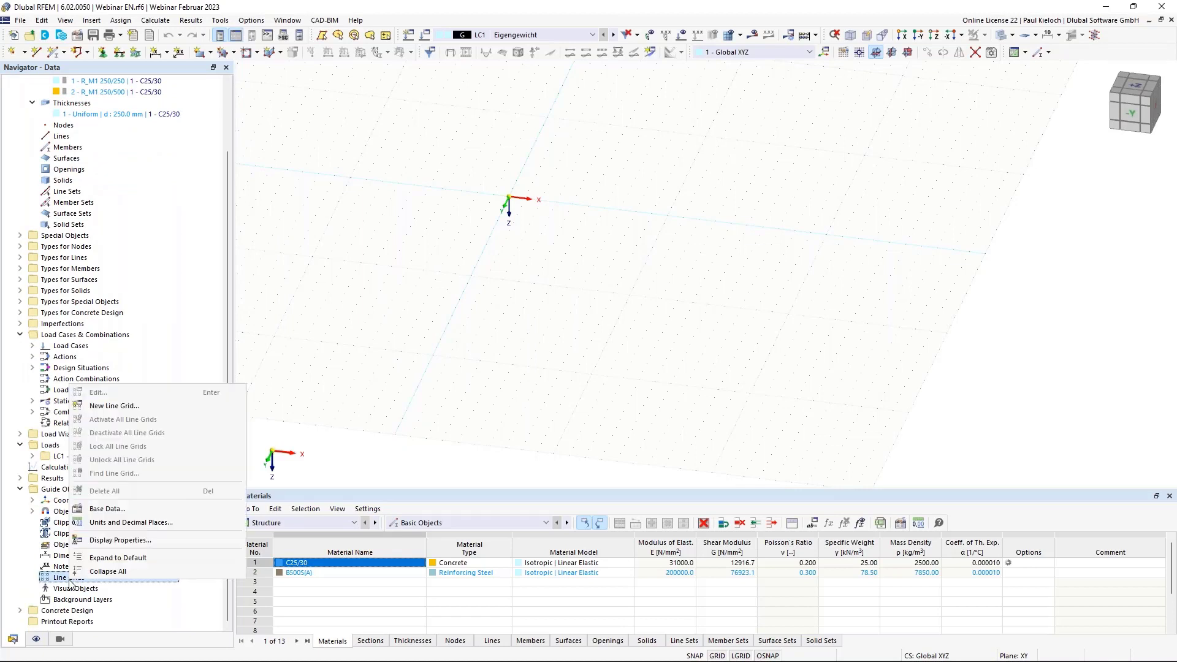
left_click(158, 406)
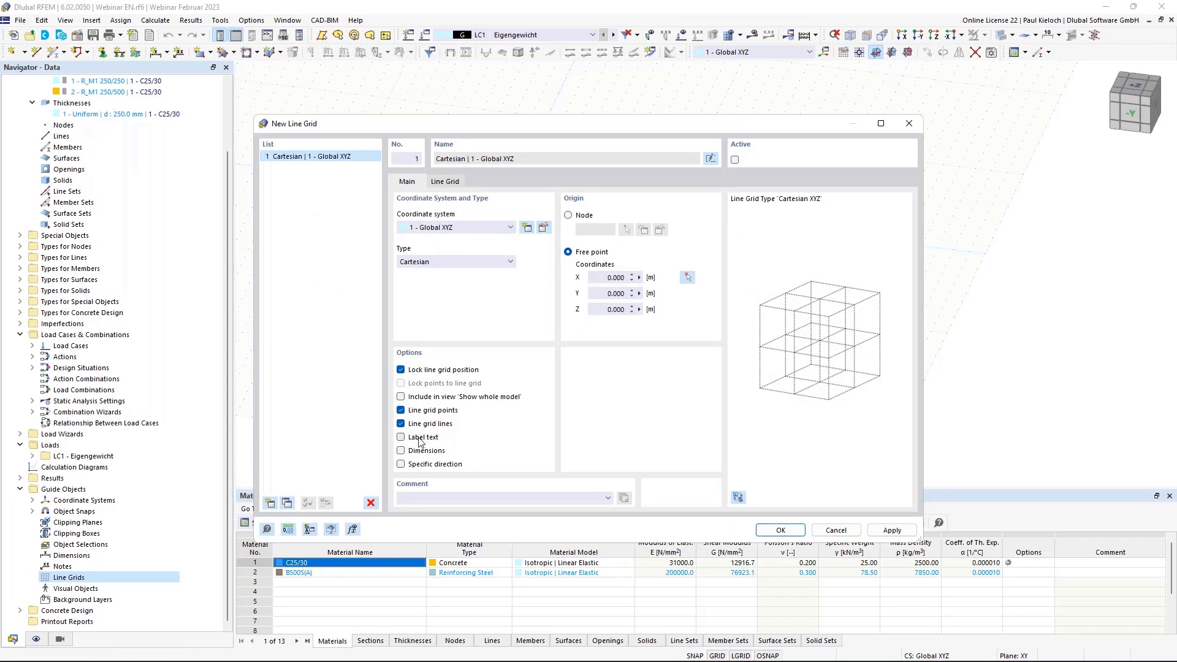
left_click(422, 438)
left_click(434, 453)
left_click(445, 182)
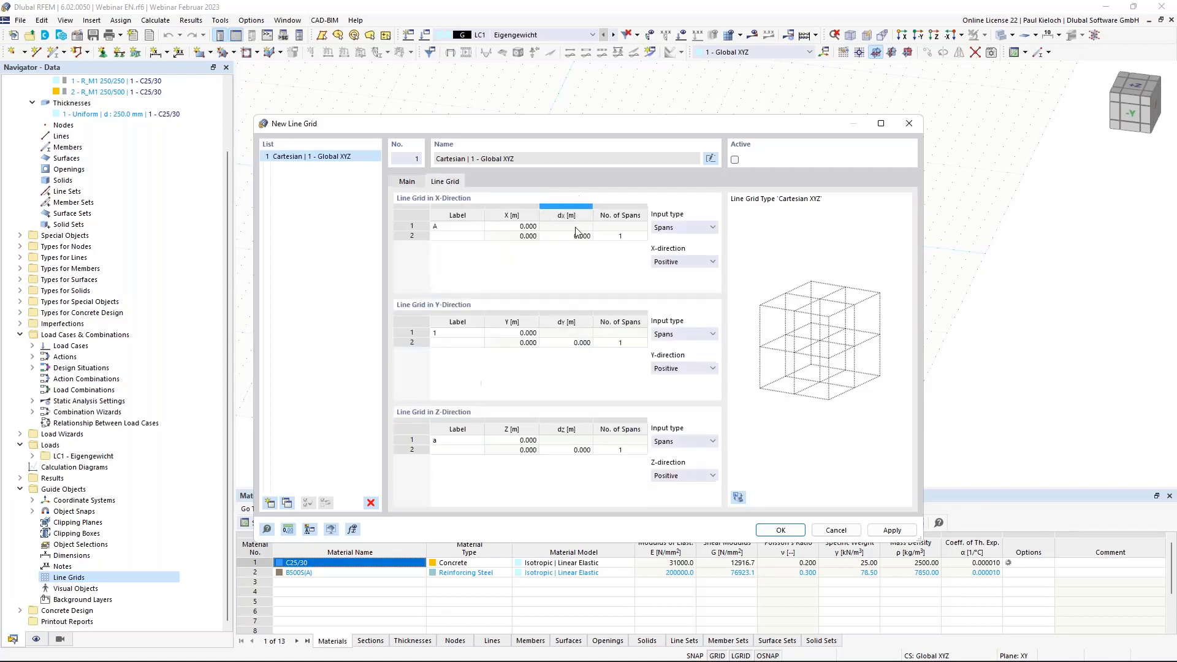
Define four 5 m spans for the line grid in the X-direction.
left_click(564, 237)
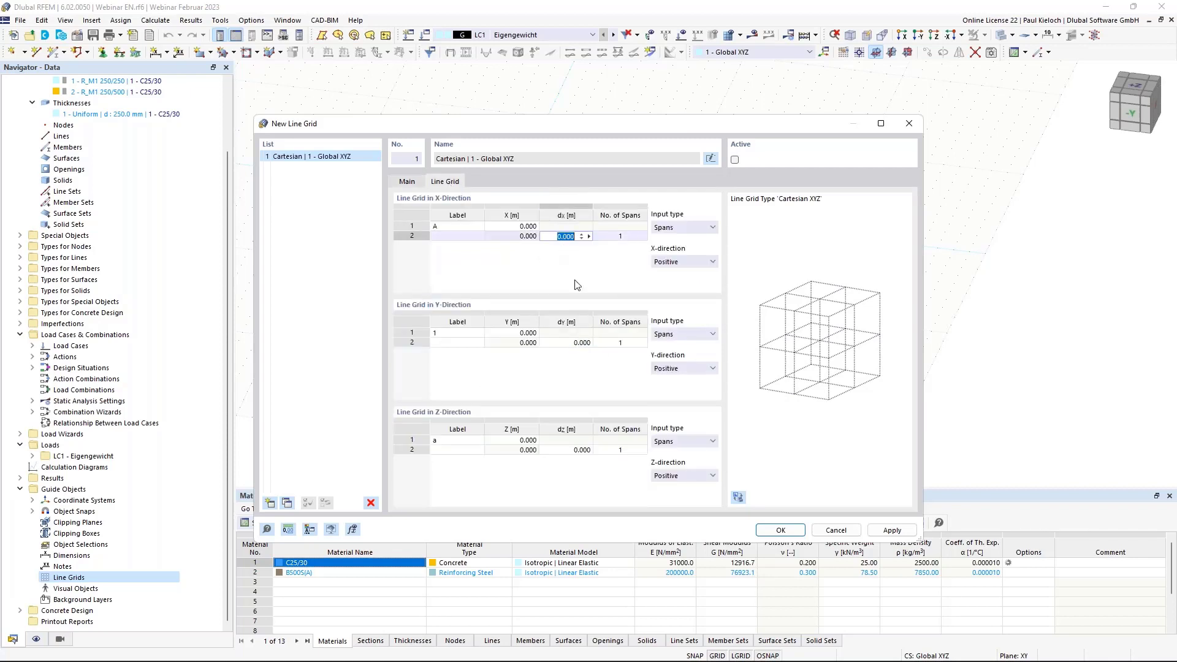
type("5")
key("Tab")
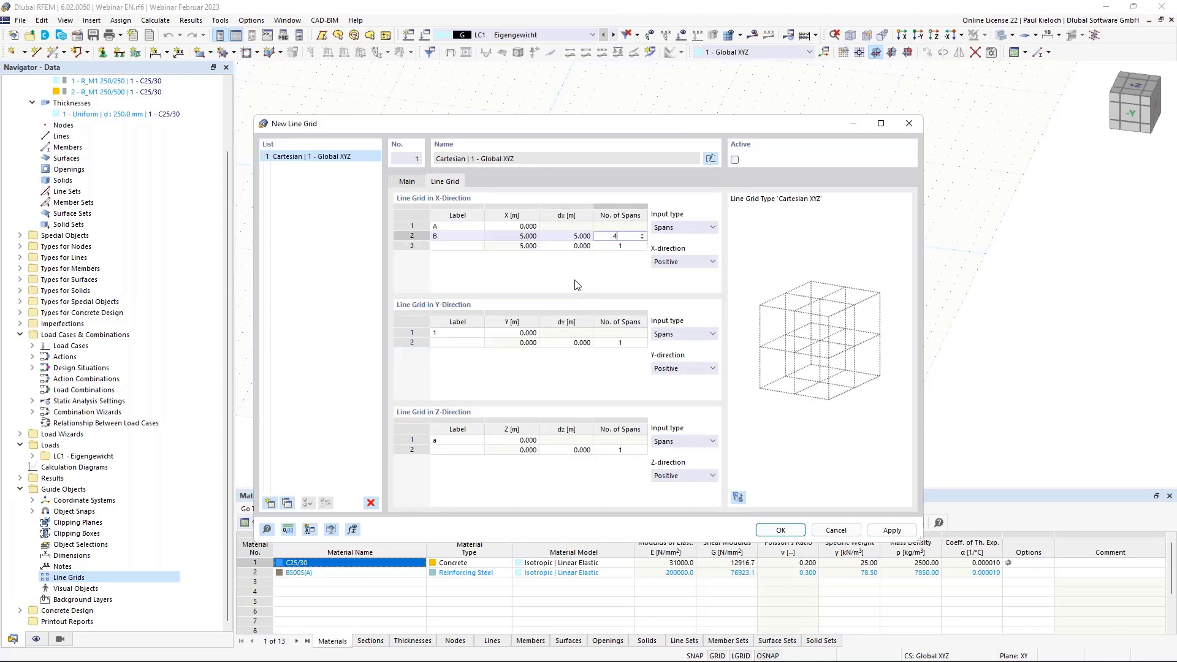
key("Tab")
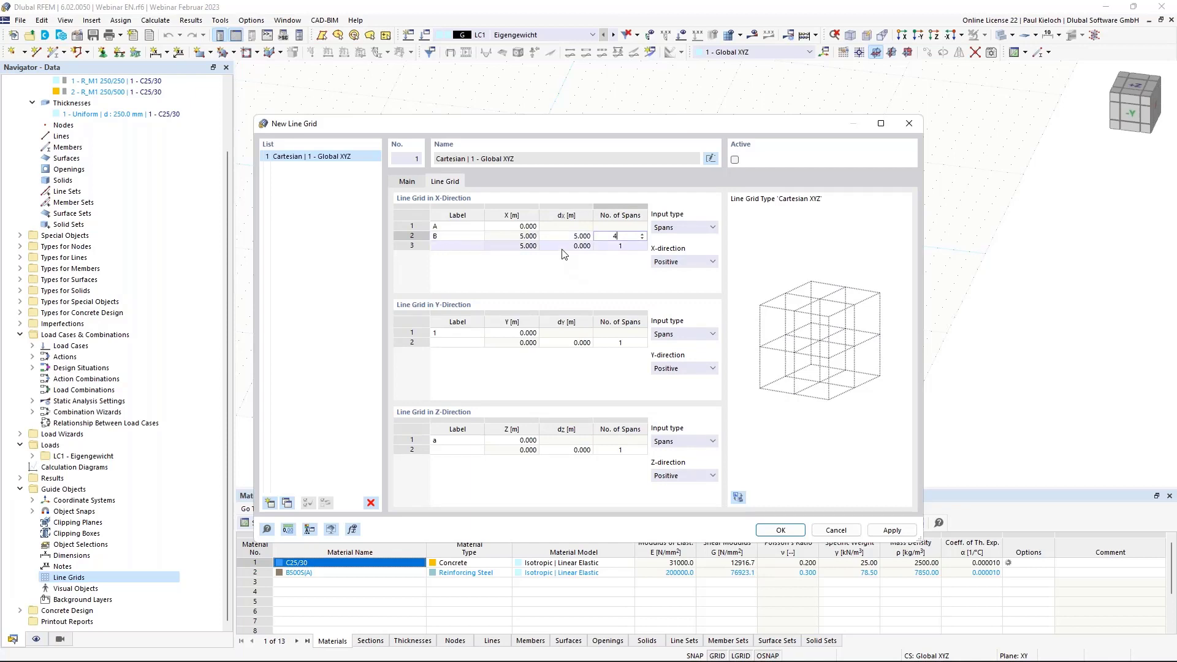
Define Y-direction grid spans of 5 m, two times 2.5 m, and 5 m, and create the line grid.
left_click(560, 344)
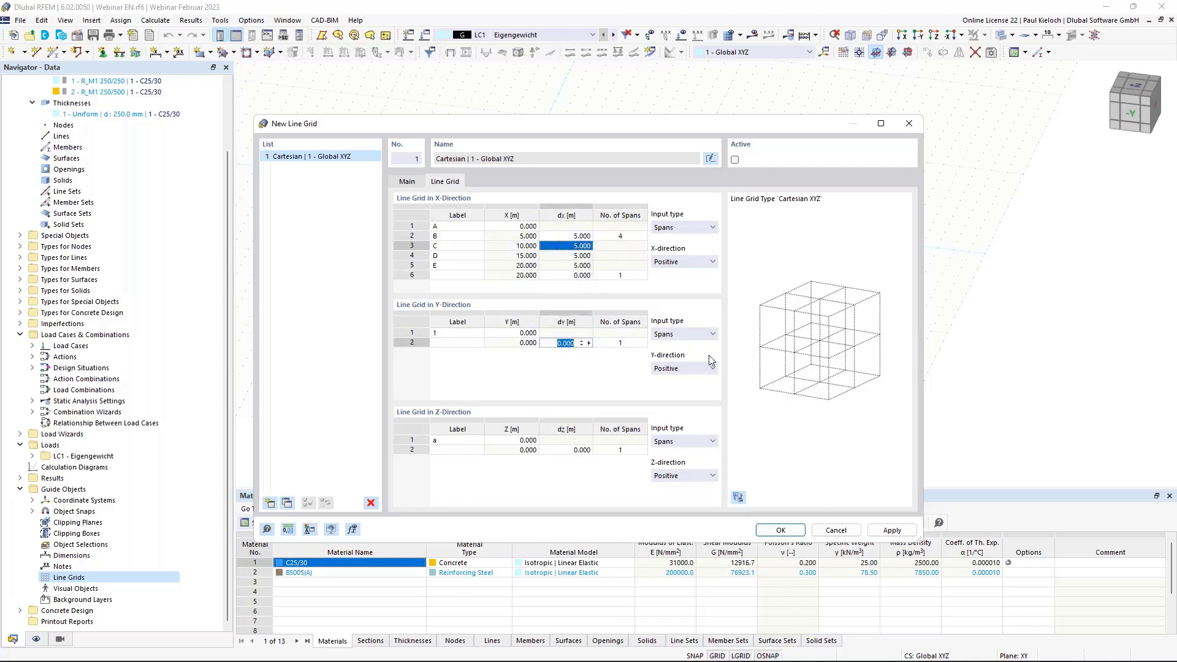
type("5")
key("Tab")
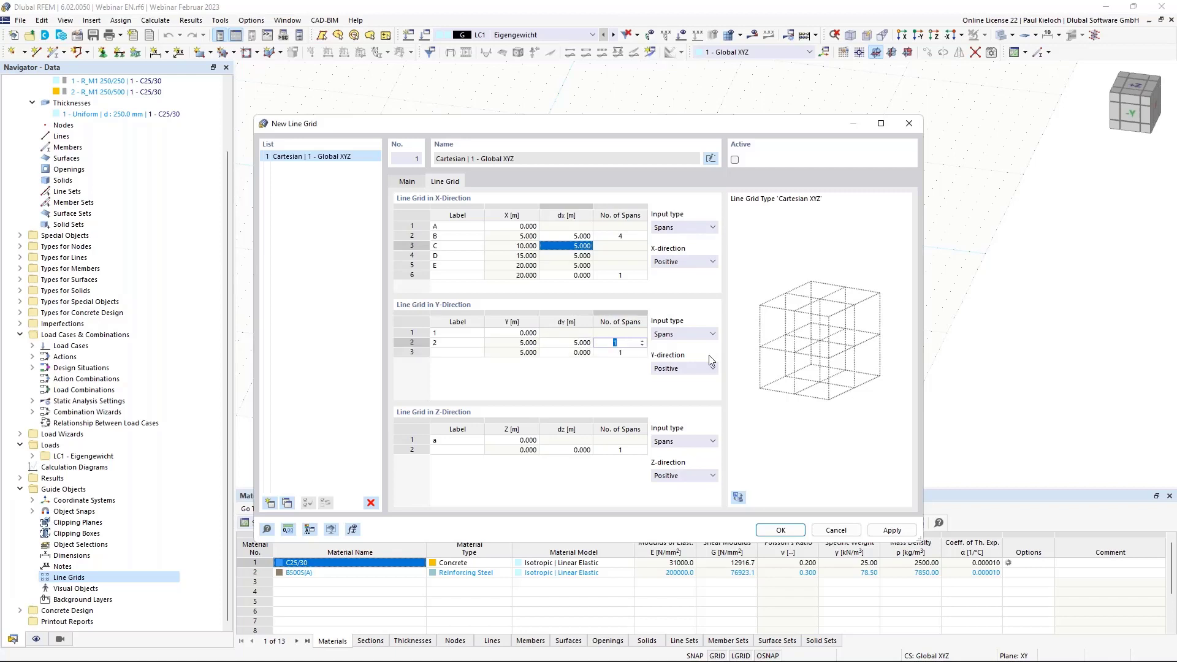
double_click(570, 352)
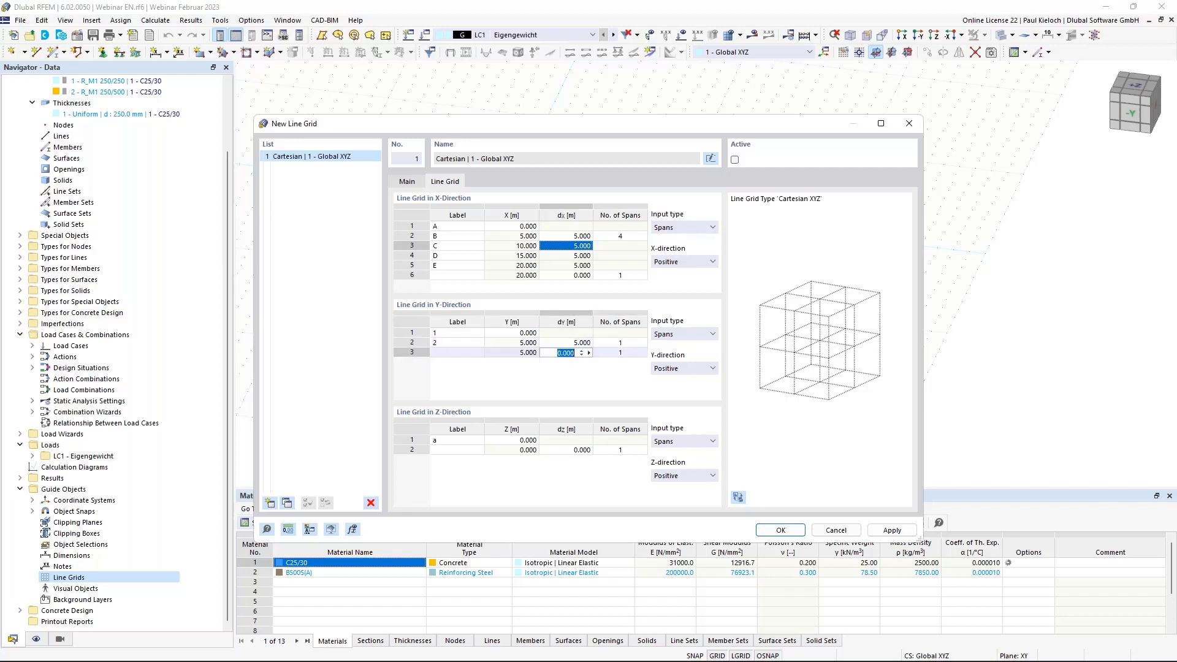
type("2,5")
key("Tab")
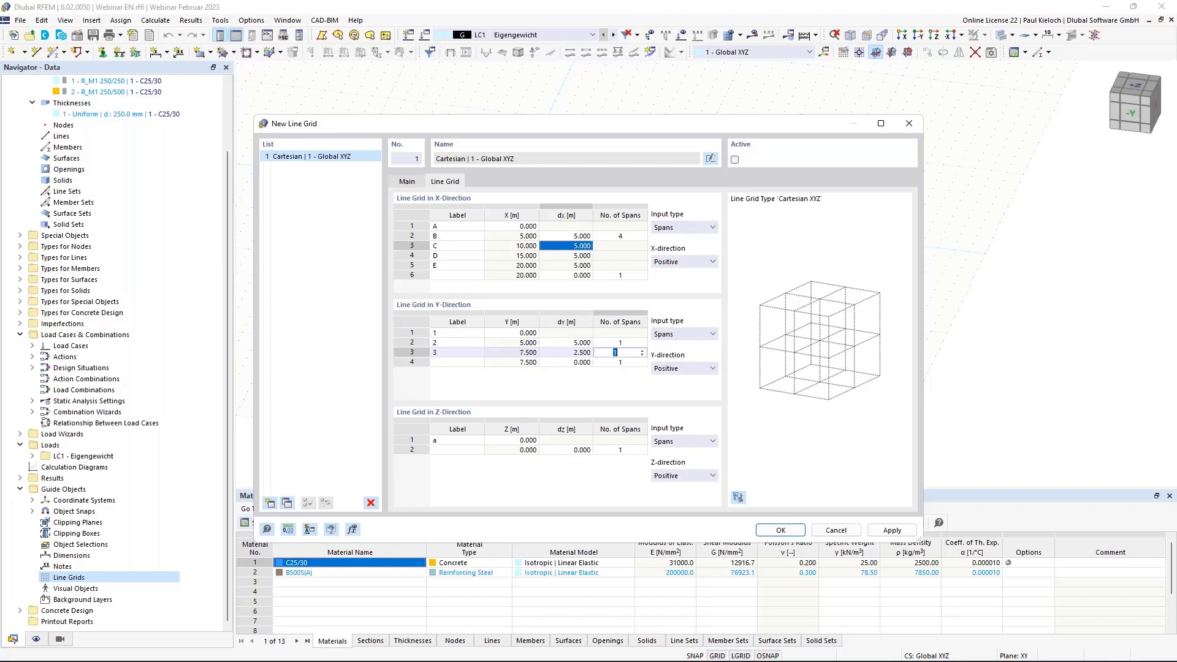
type("2")
key("Tab")
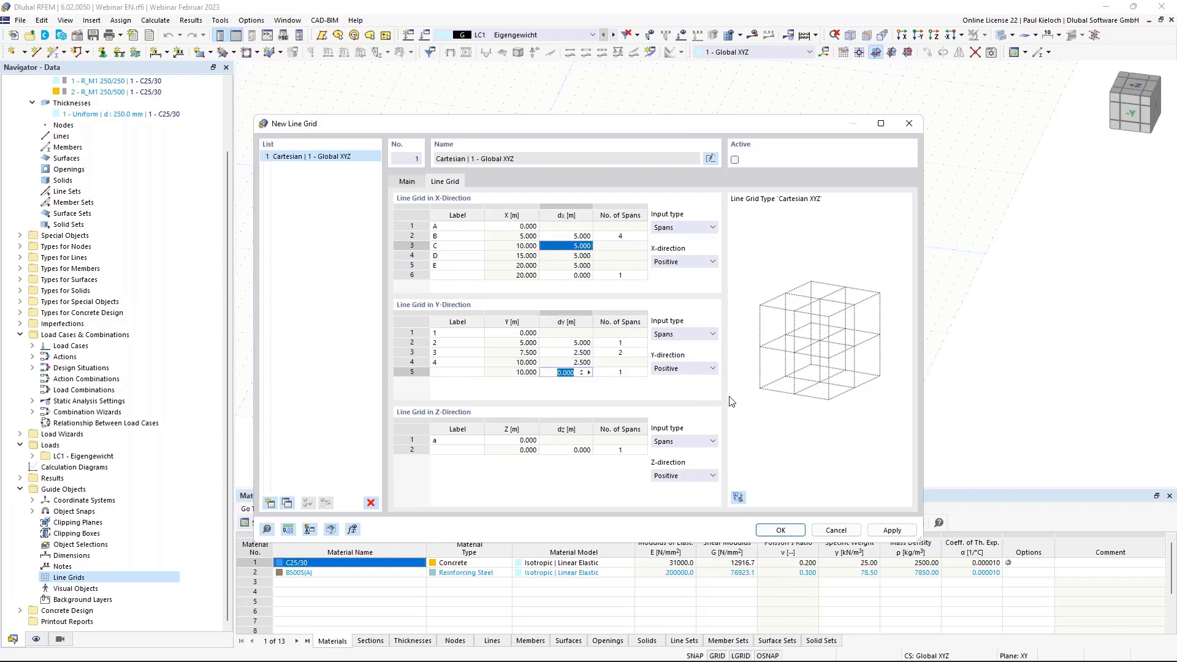
type("5")
key("Tab")
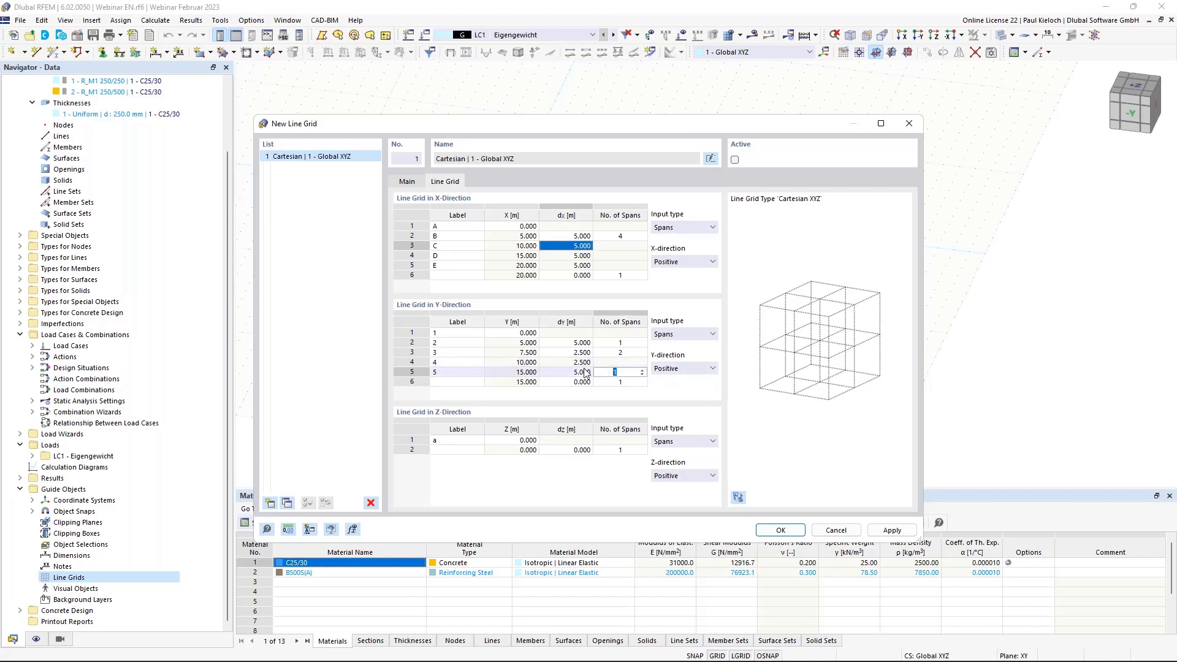
left_click(566, 374)
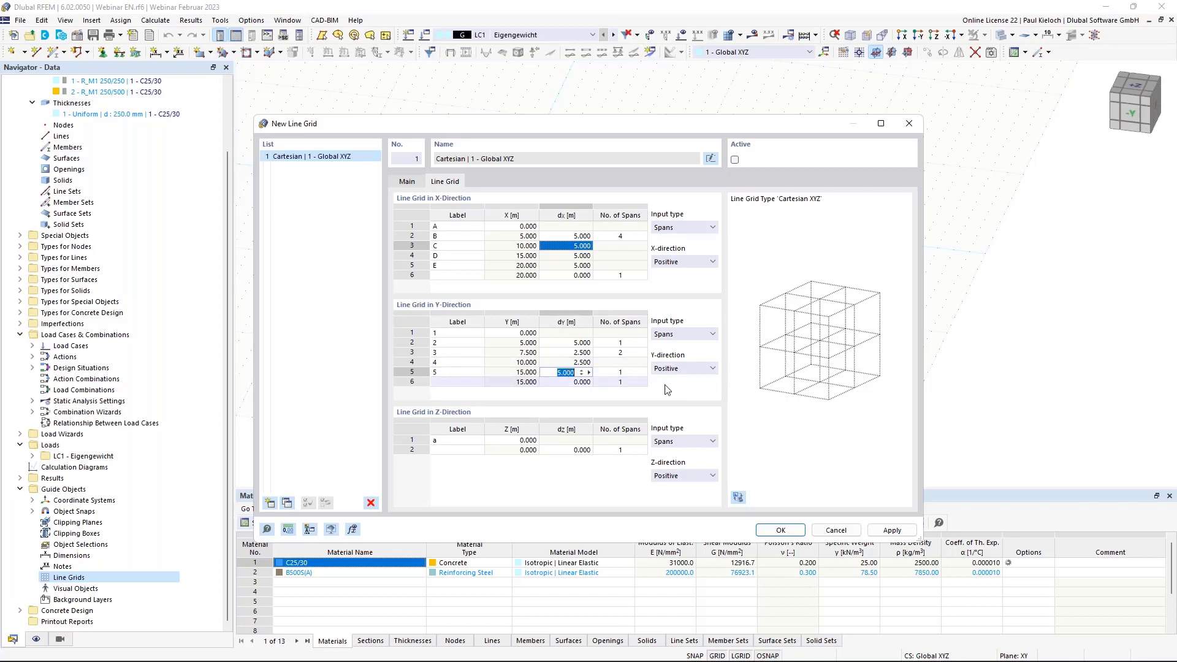
left_click(782, 530)
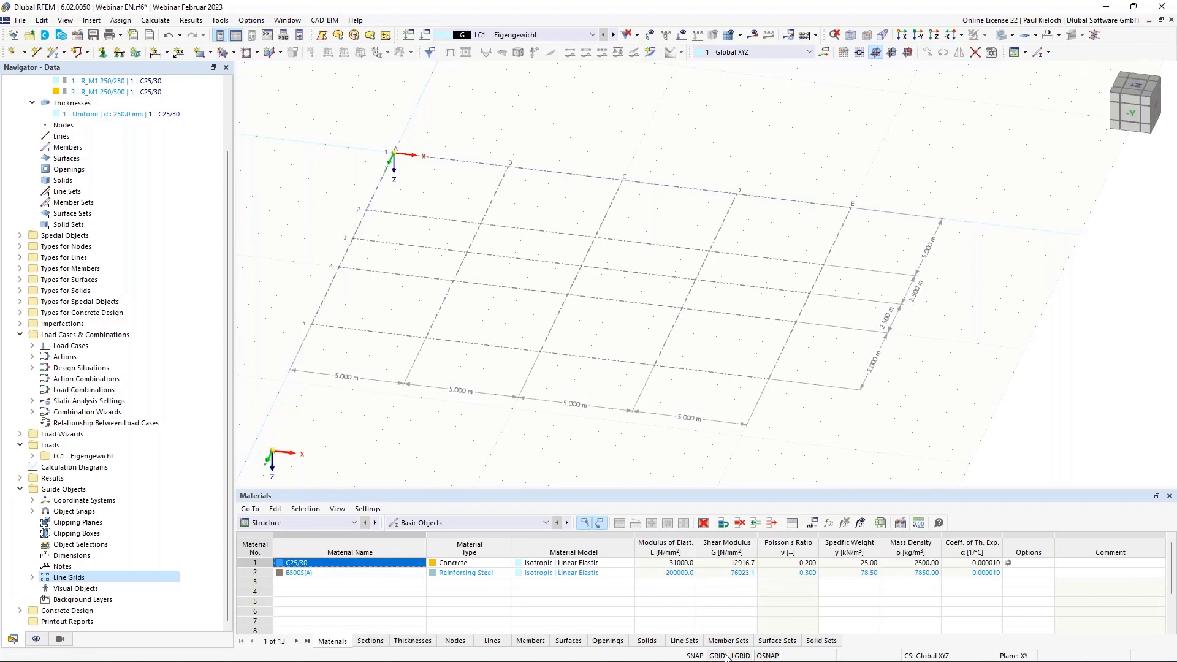
Start a new rectangular surface with the uniform 250 mm C25/30 thickness and check its concrete cover and reinforcement directions.
middle_click_drag(814, 297, 863, 270)
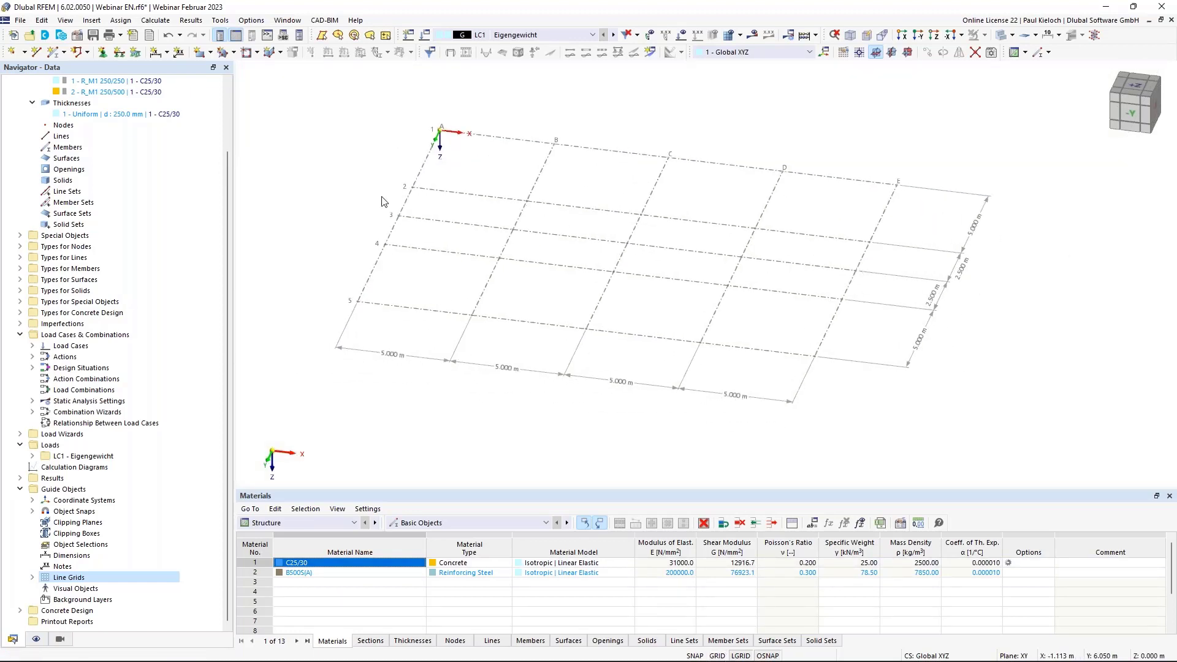
scroll(555, 243, "up", 1)
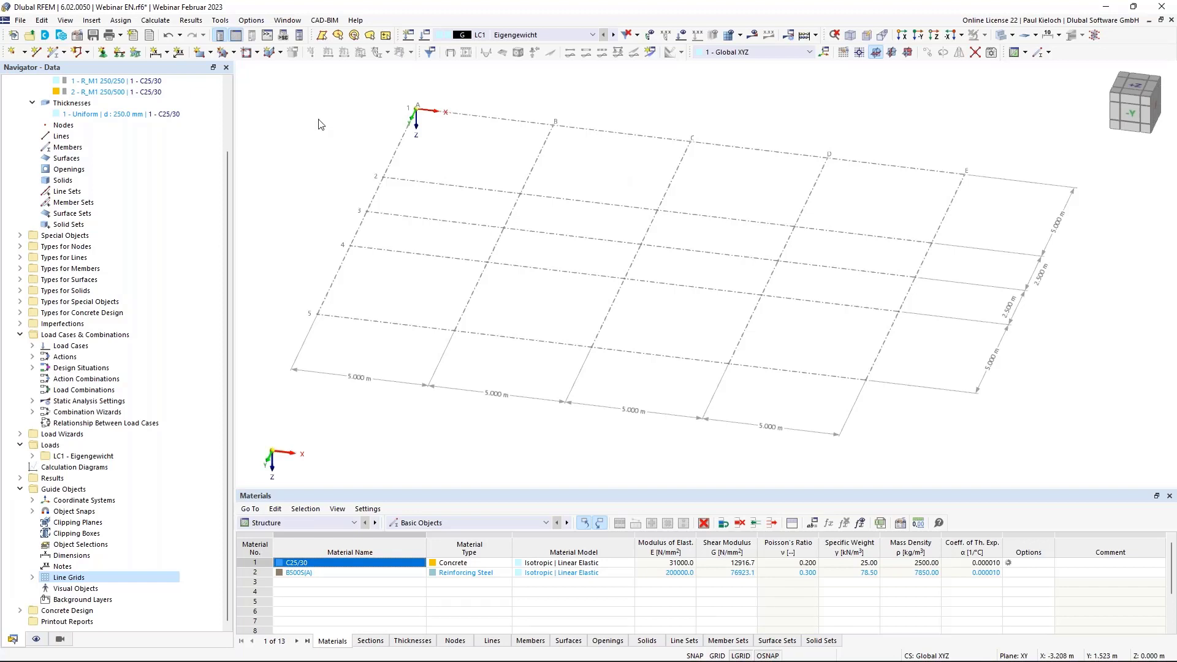
left_click(199, 55)
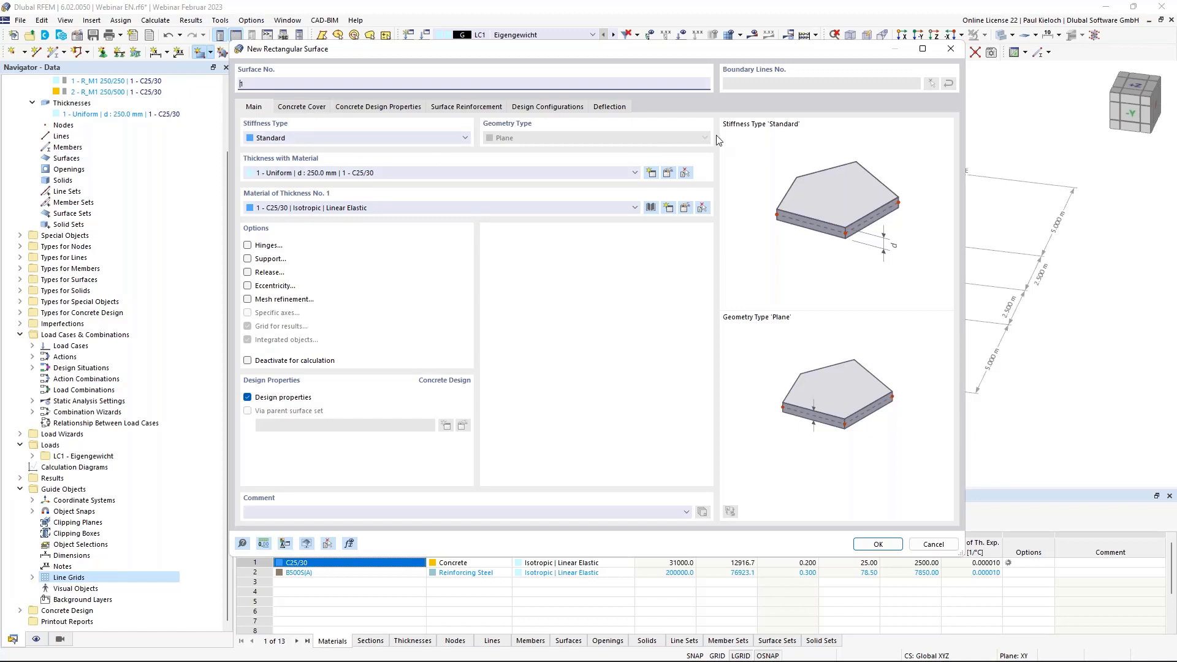
left_click(305, 108)
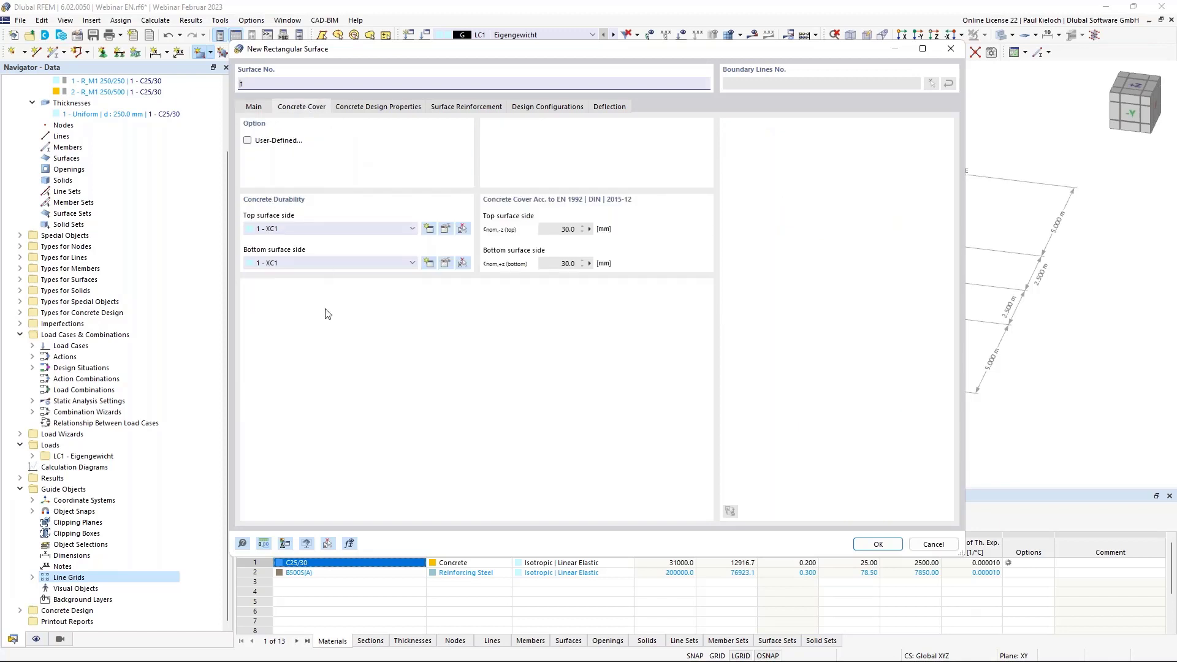
left_click(388, 107)
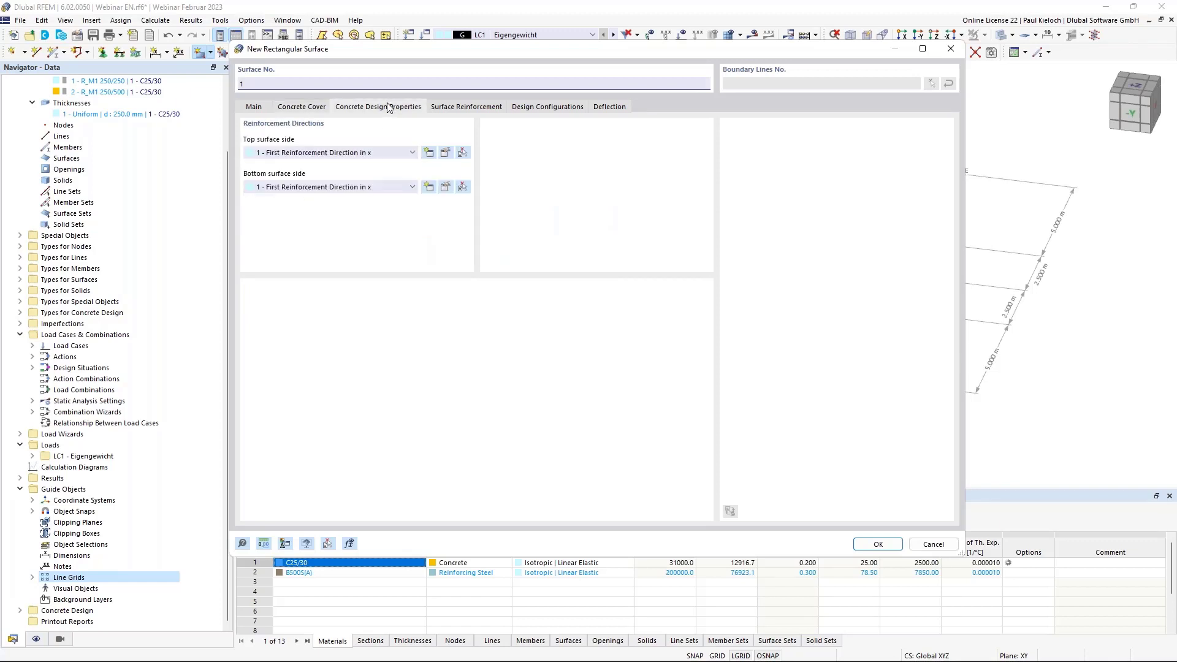
Add a B500S(A) surface reinforcement of 10 mm rebars at 0.150 m spacing, top and bottom, with additional transverse reinforcement.
left_click(468, 108)
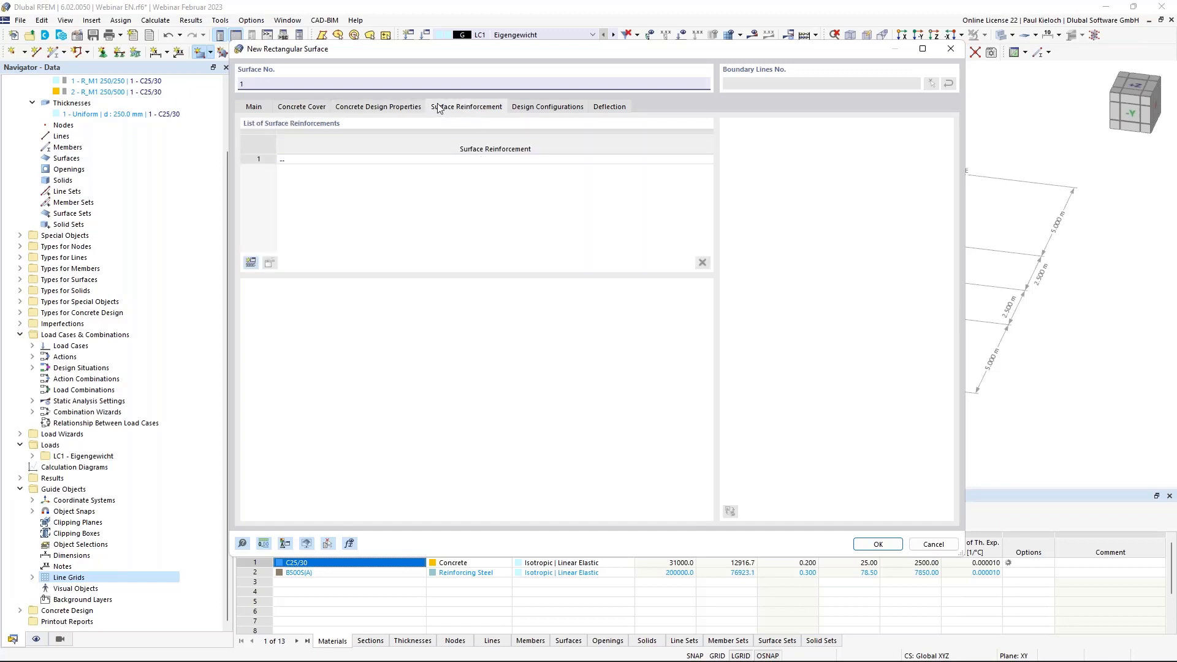
left_click(251, 263)
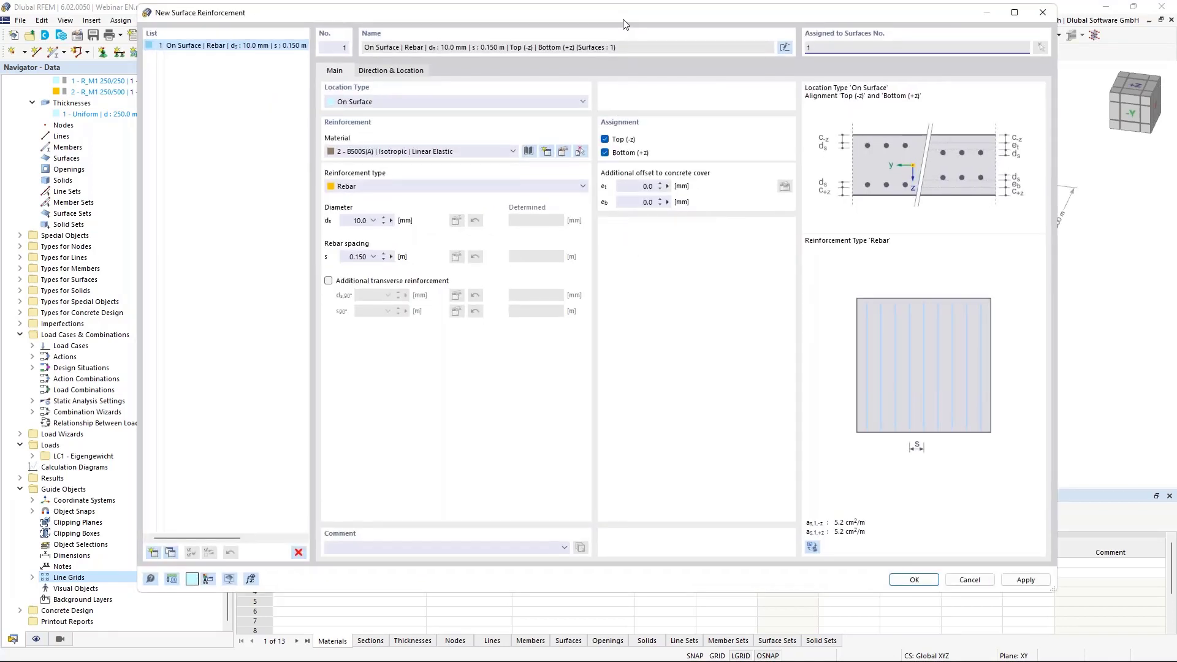
left_click_drag(623, 22, 616, 55)
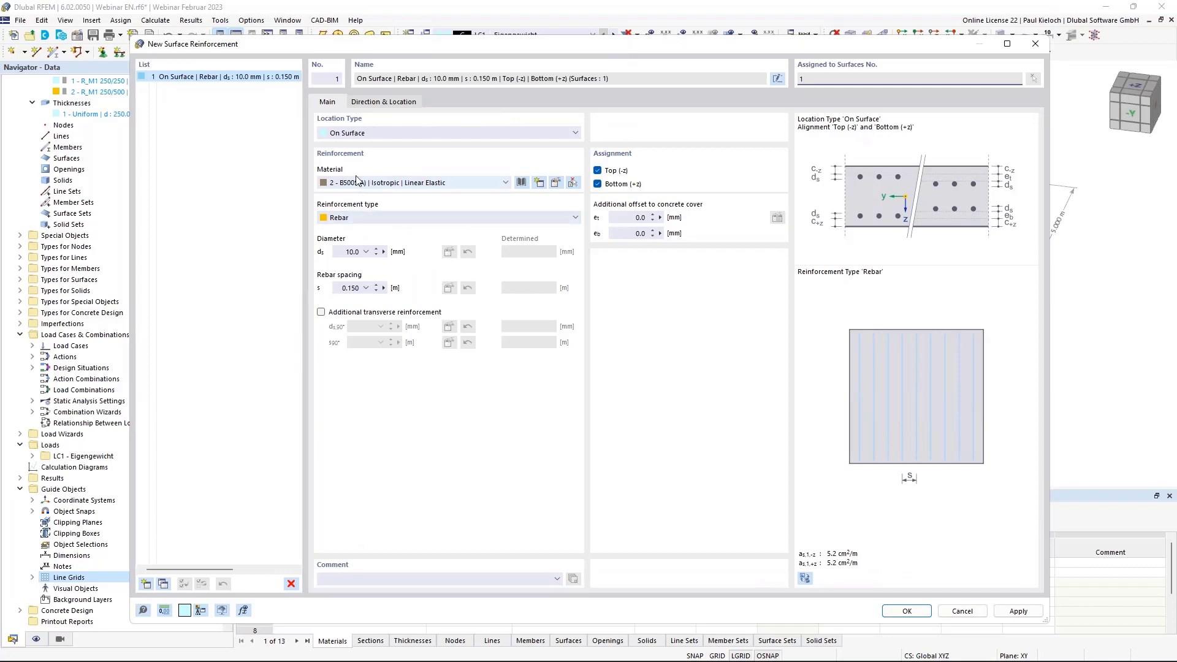
left_click(375, 313)
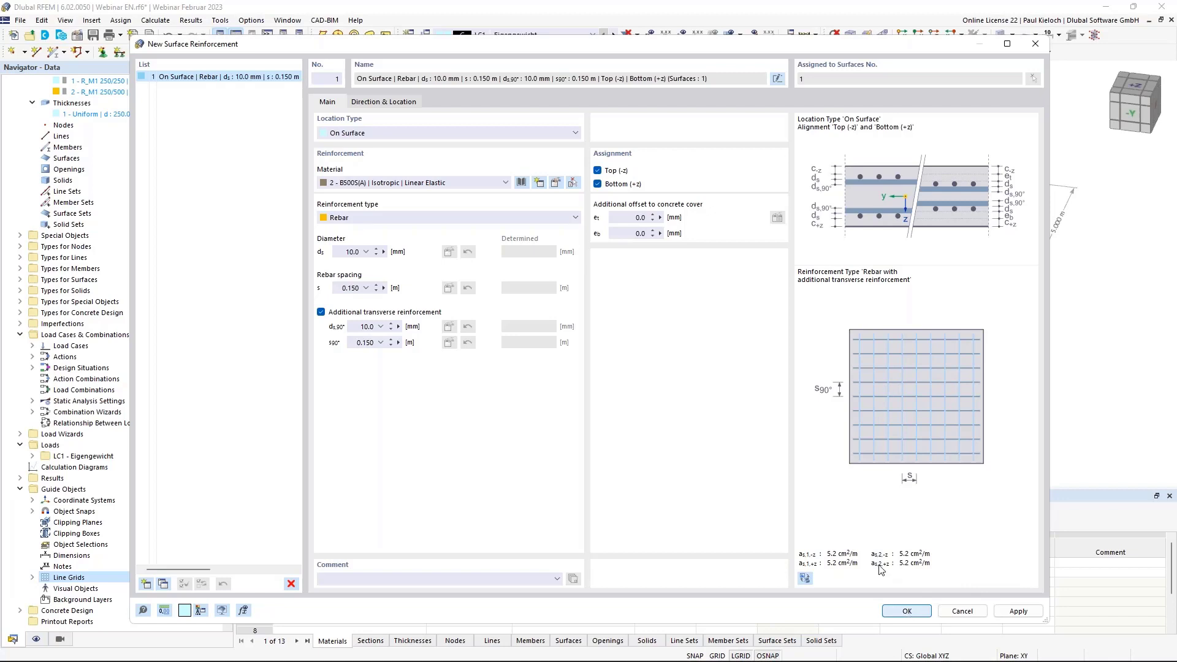
left_click(906, 611)
Check the surface's design configurations and set the definition type of its deflection reference length to Manually.
left_click(552, 109)
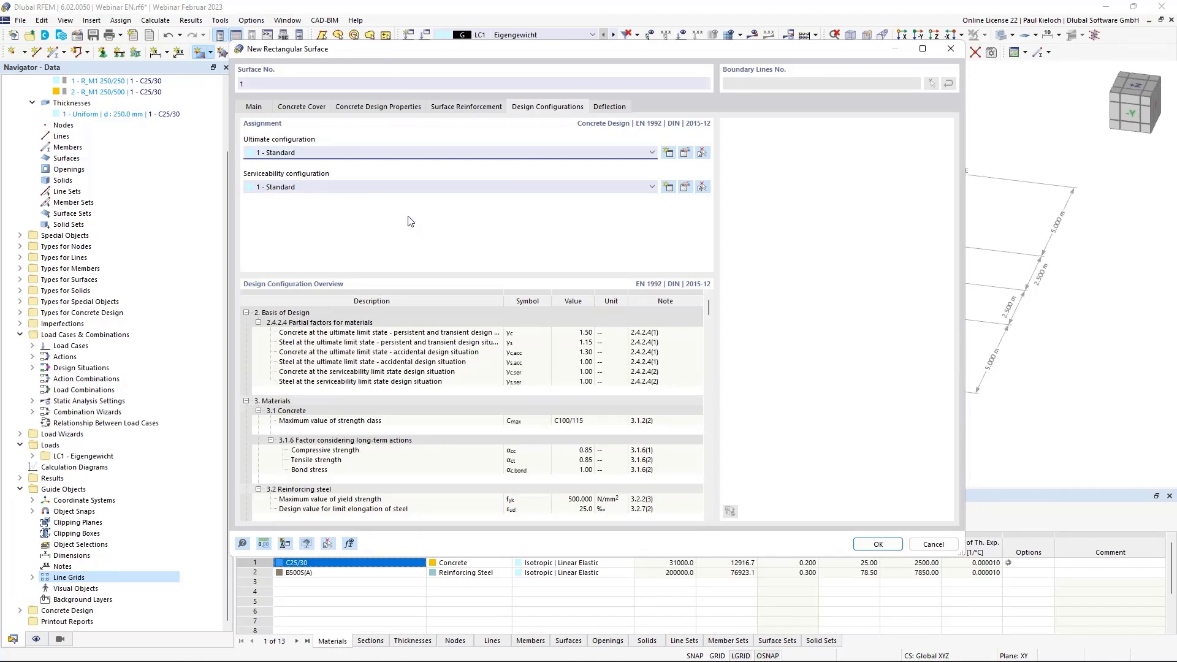
left_click(607, 109)
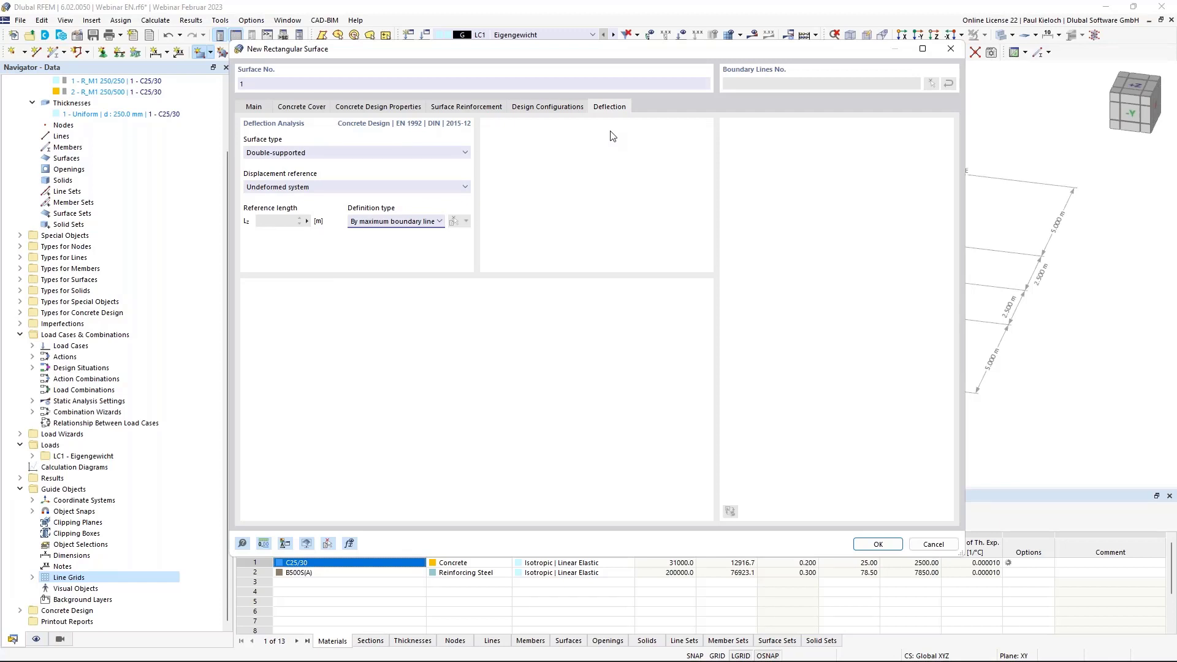
left_click(439, 221)
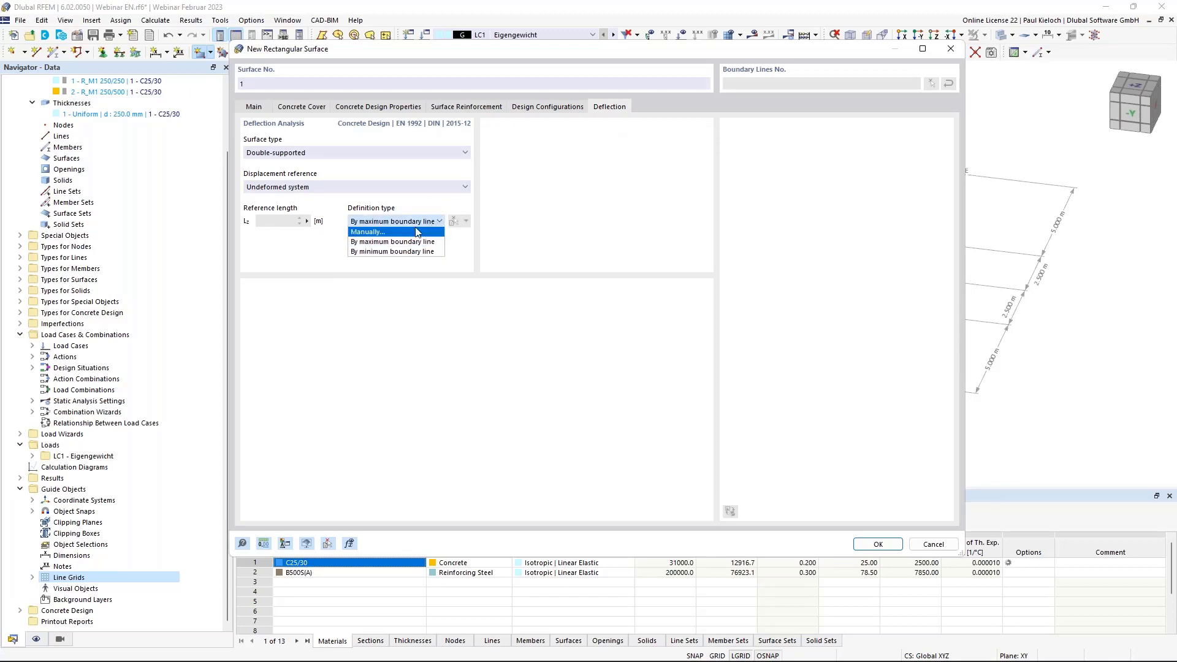
left_click(408, 231)
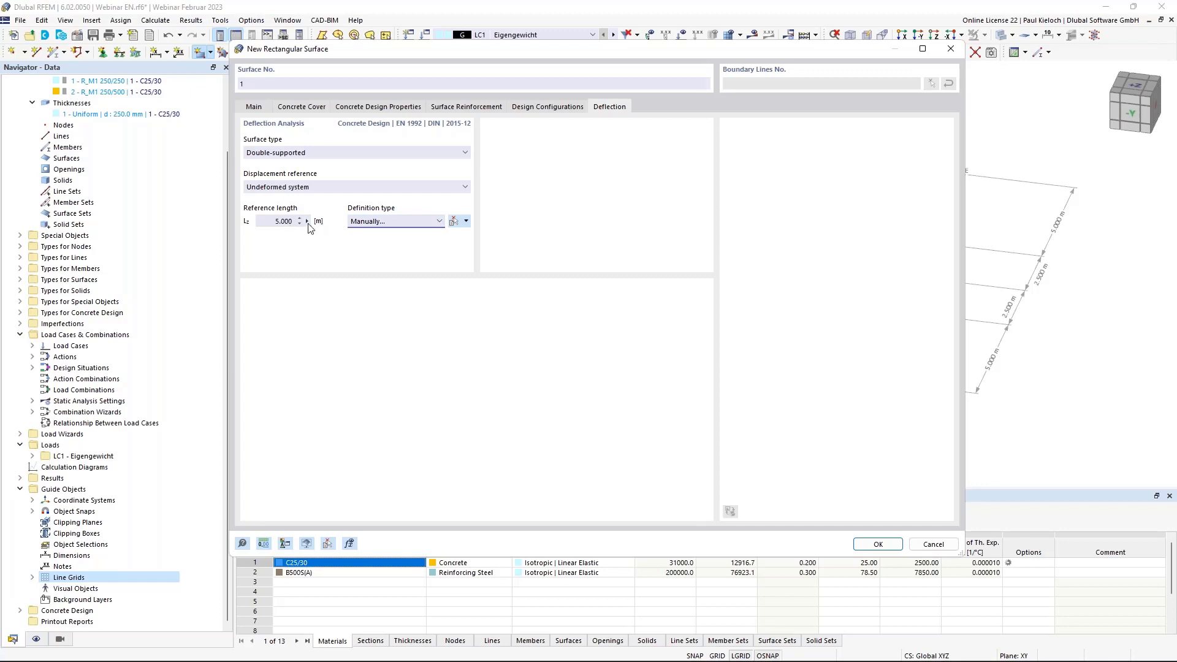
Accept the surface settings and place the rectangular slab from the grid origin to the opposite grid corner at X 20 m, Y 15 m.
left_click_drag(758, 52, 563, 34)
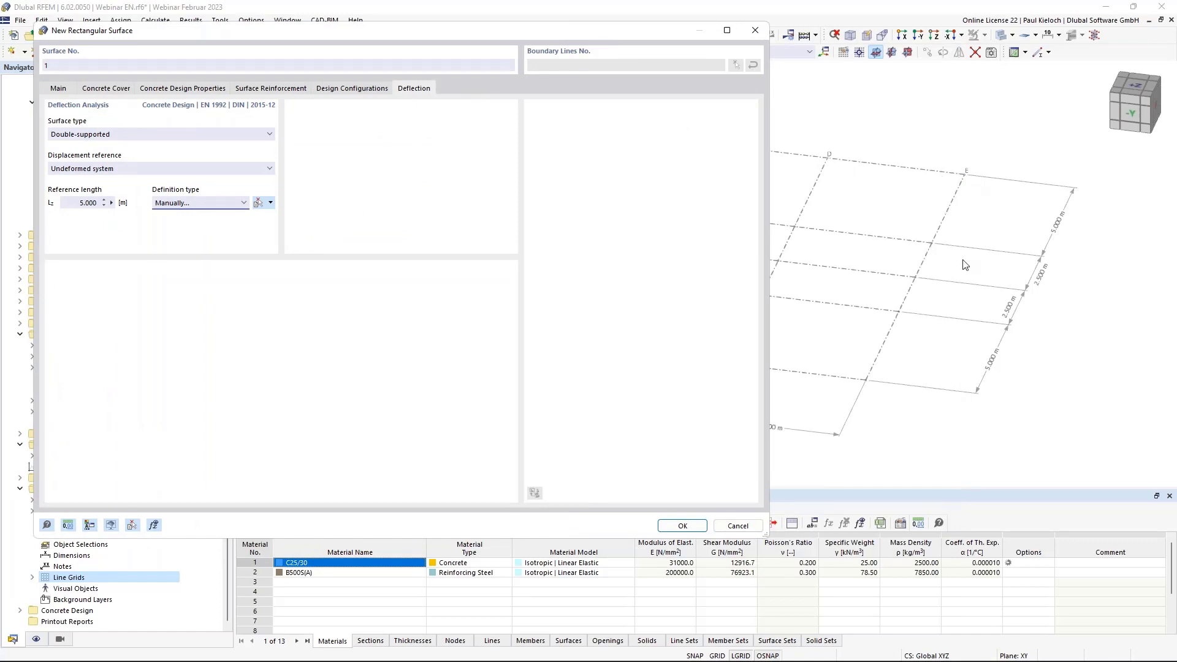
left_click_drag(641, 37, 777, 57)
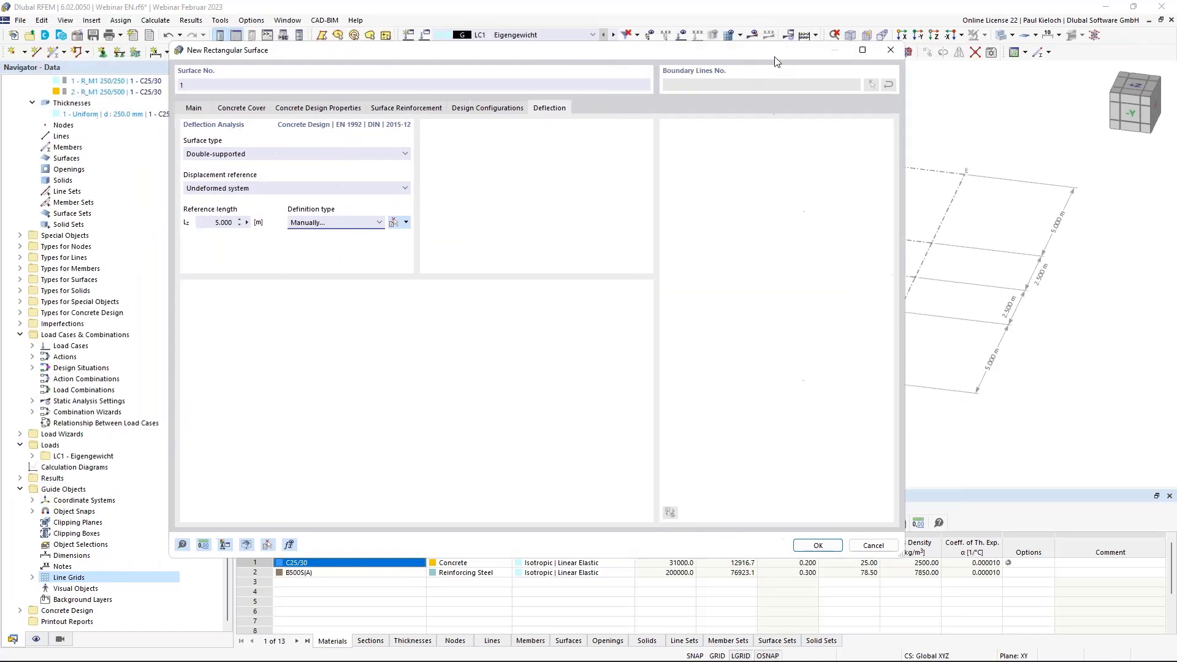
left_click(818, 545)
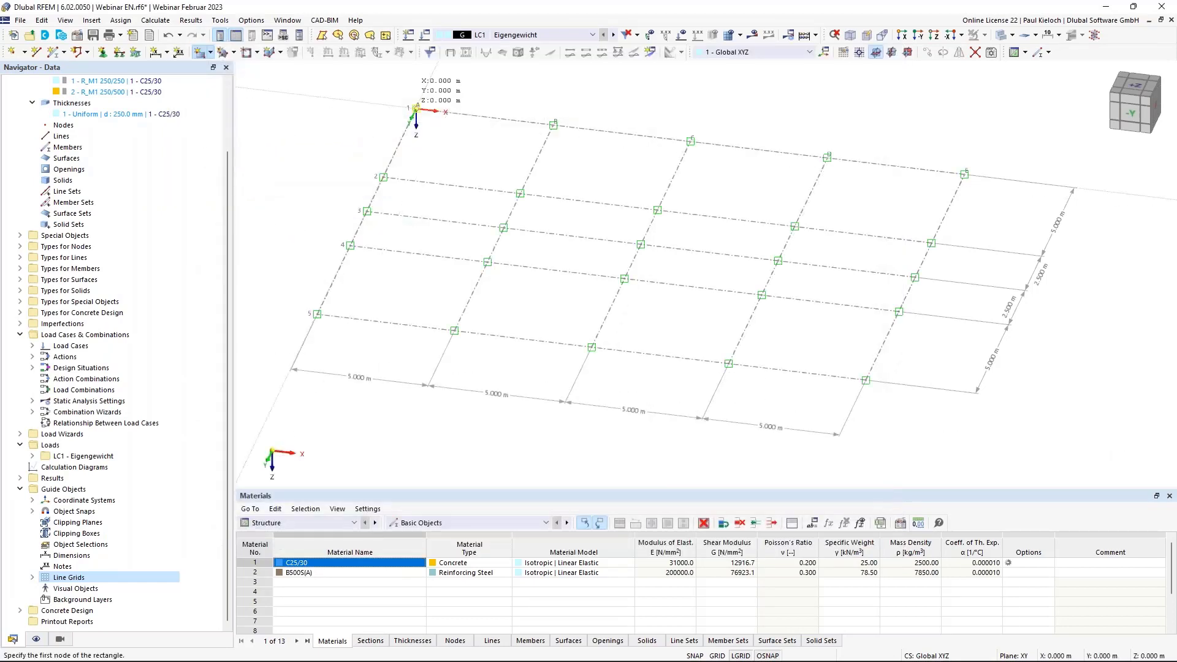
left_click(417, 109)
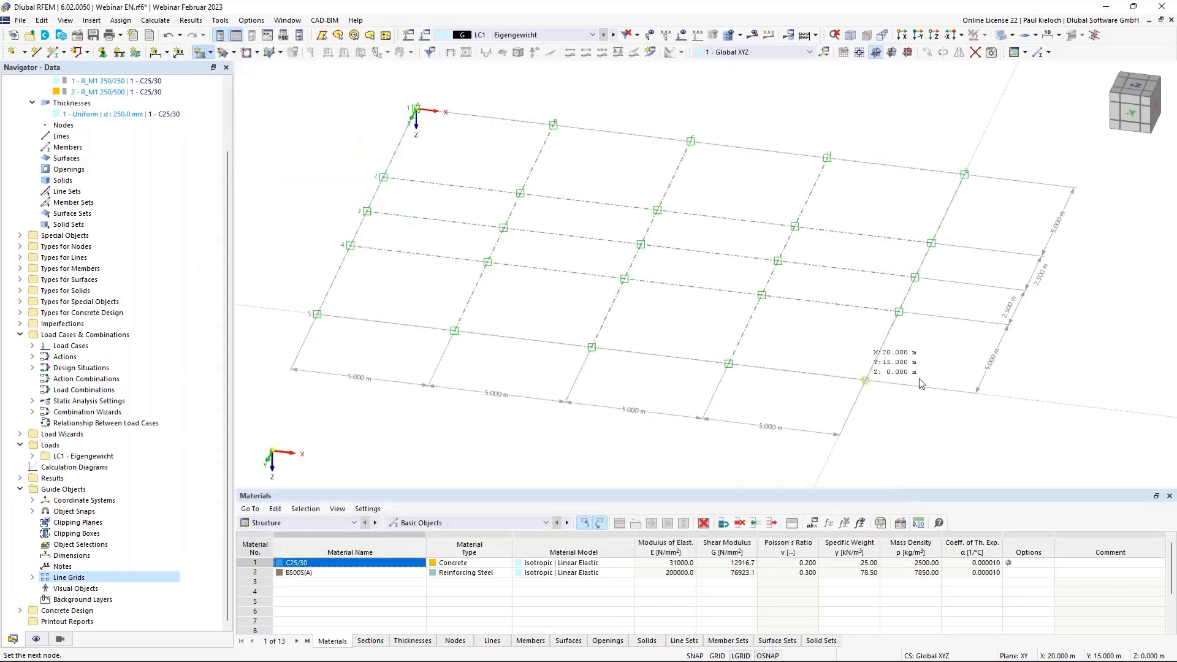
left_click(921, 384)
key("Escape")
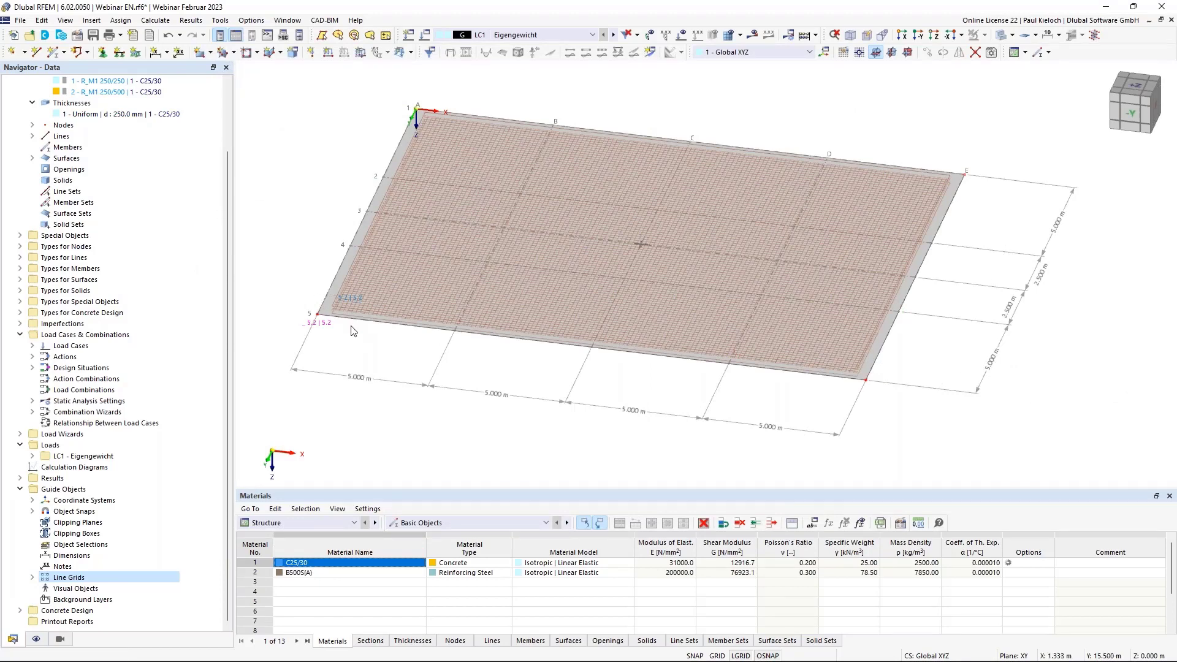
Set the concrete reinforcement units to show reinforcement areas per unit length with 2 decimal places.
scroll(299, 321, "up", 5)
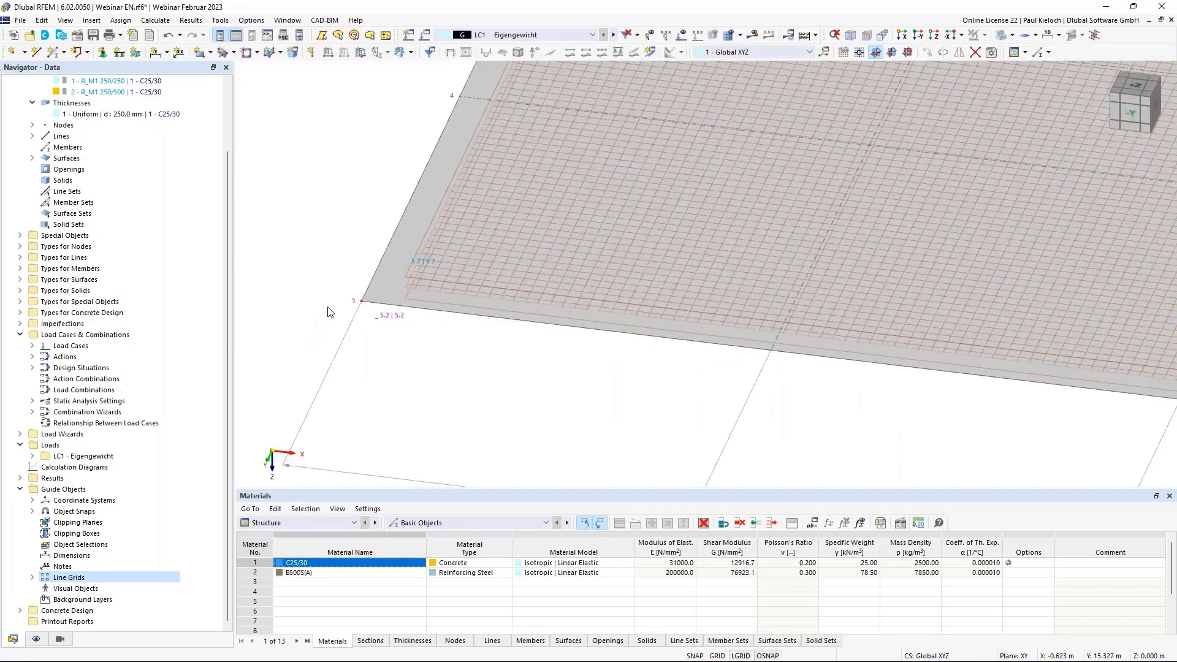
scroll(552, 407, "down", 3)
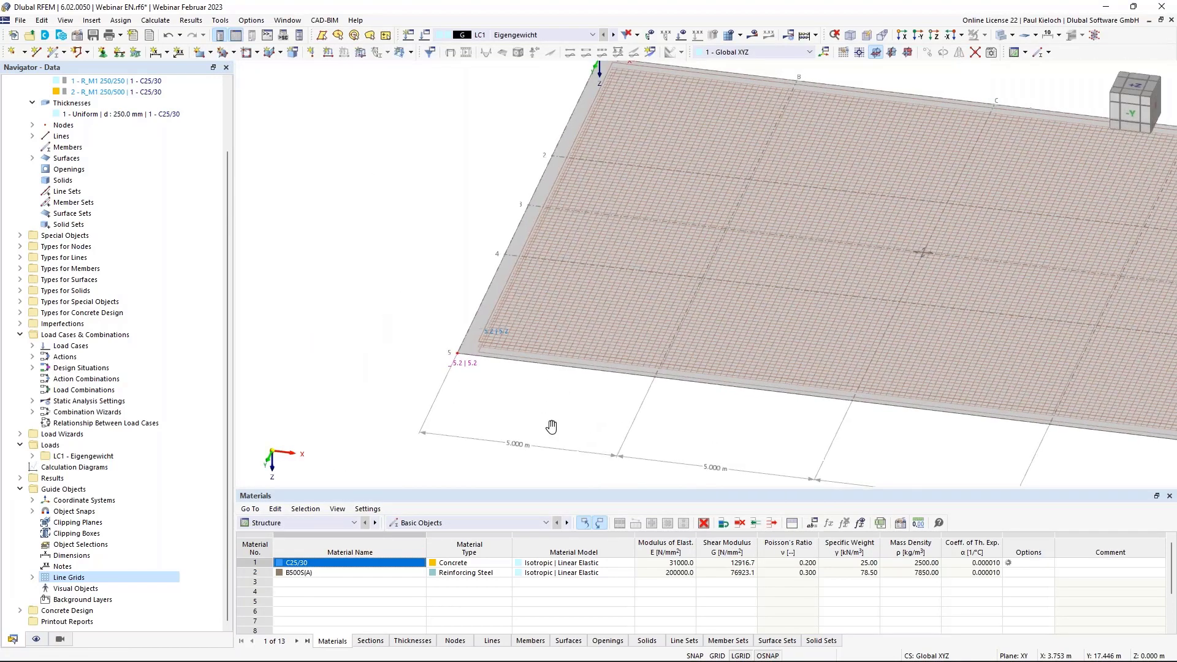
middle_click_drag(552, 427, 464, 433)
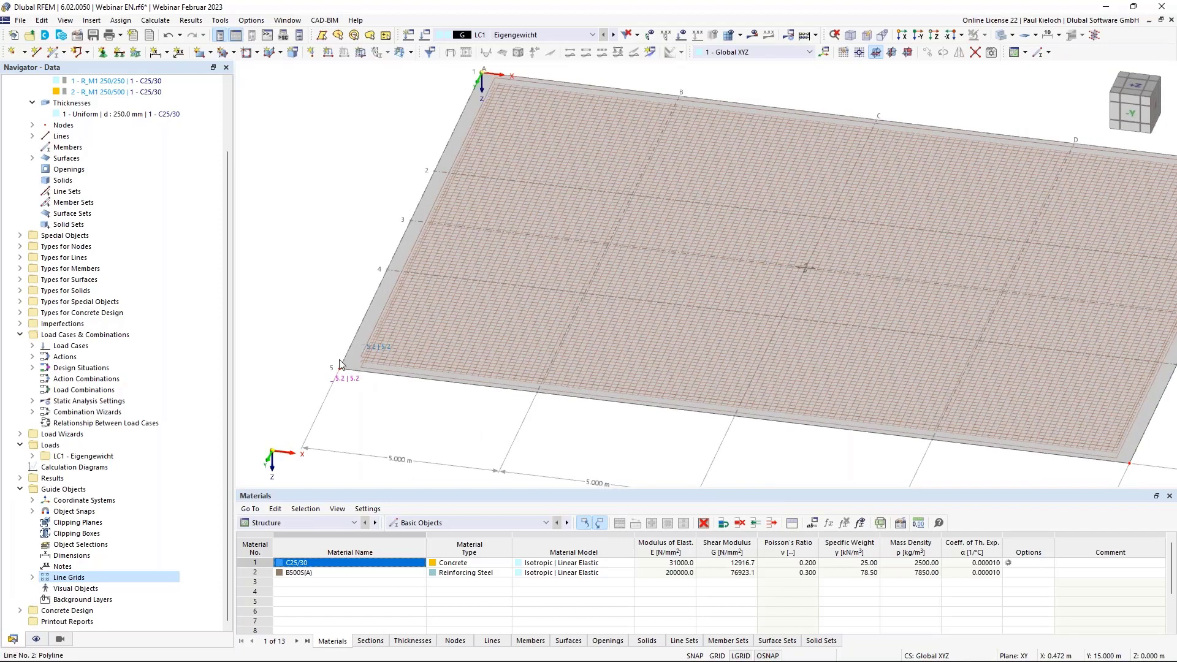
scroll(340, 363, "up", 4)
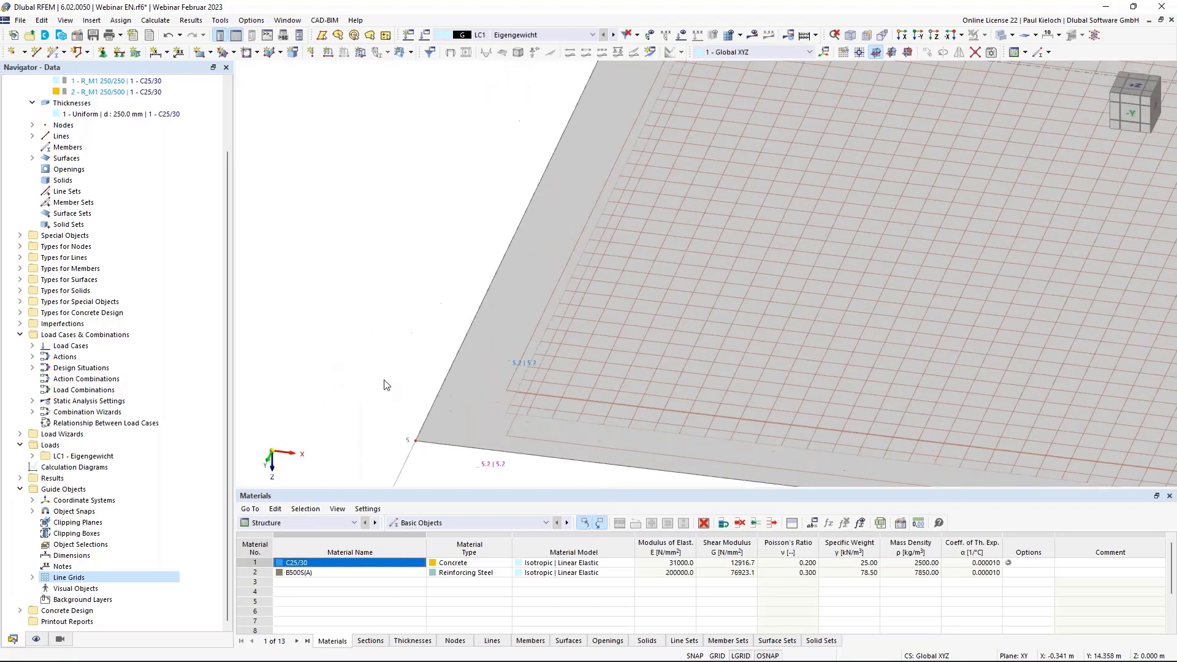
middle_click_drag(375, 337, 351, 260)
scroll(483, 409, "up", 1)
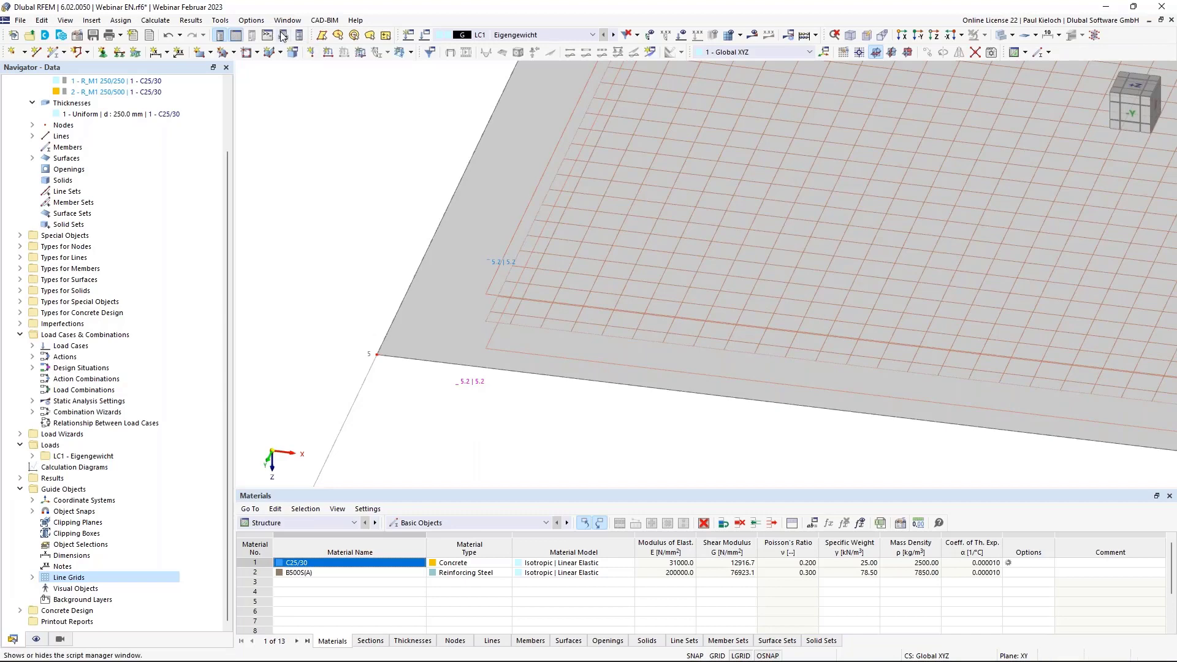
left_click(263, 22)
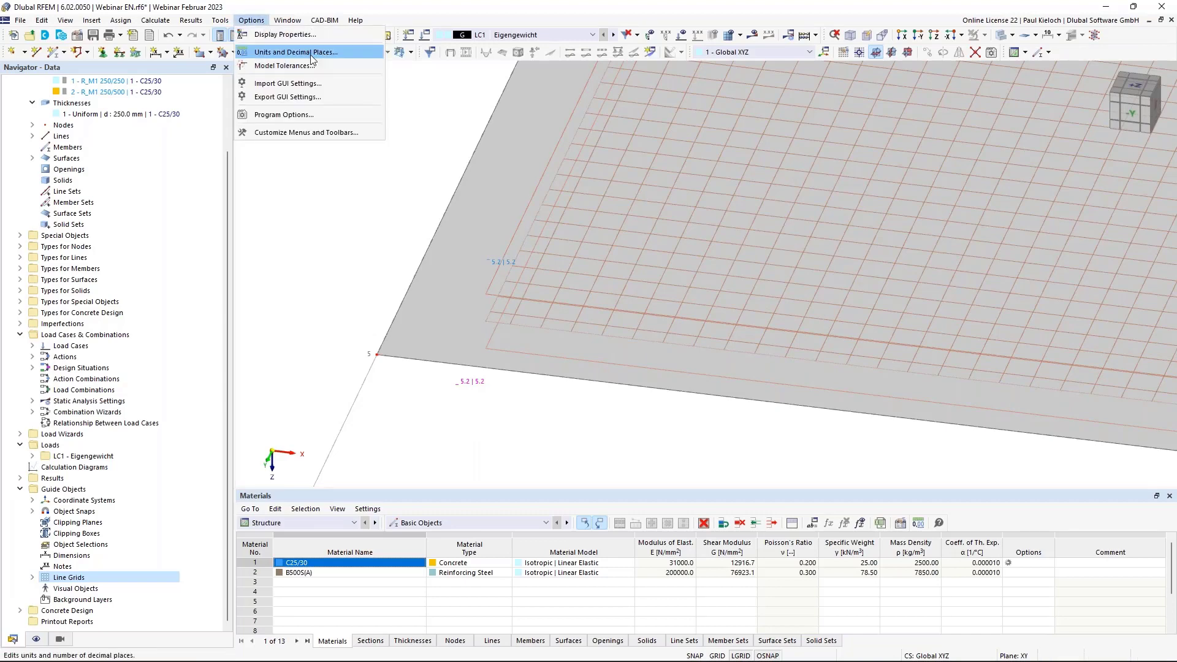
left_click(288, 52)
left_click(442, 277)
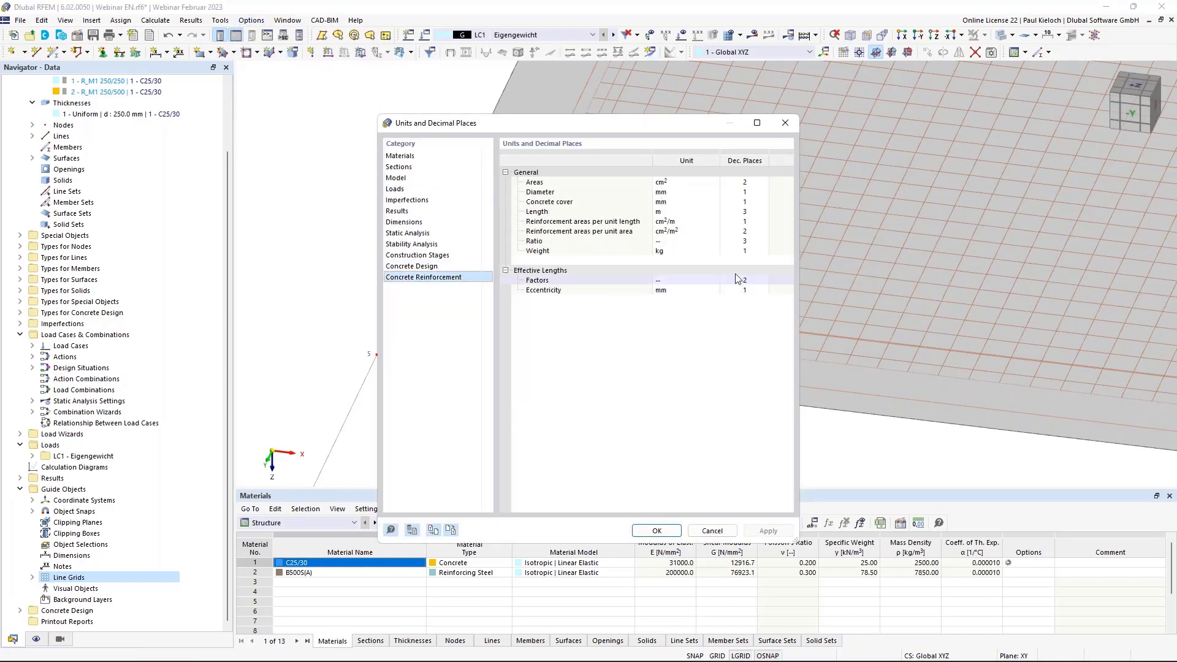
left_click(760, 220)
left_click(762, 217)
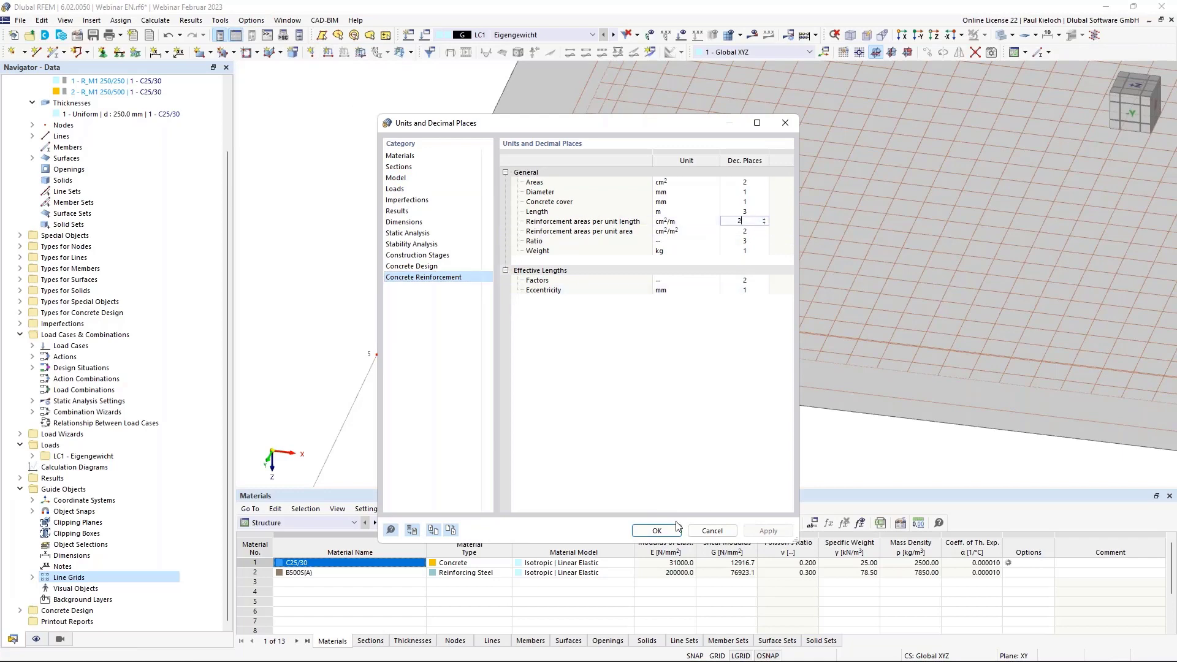
left_click(656, 530)
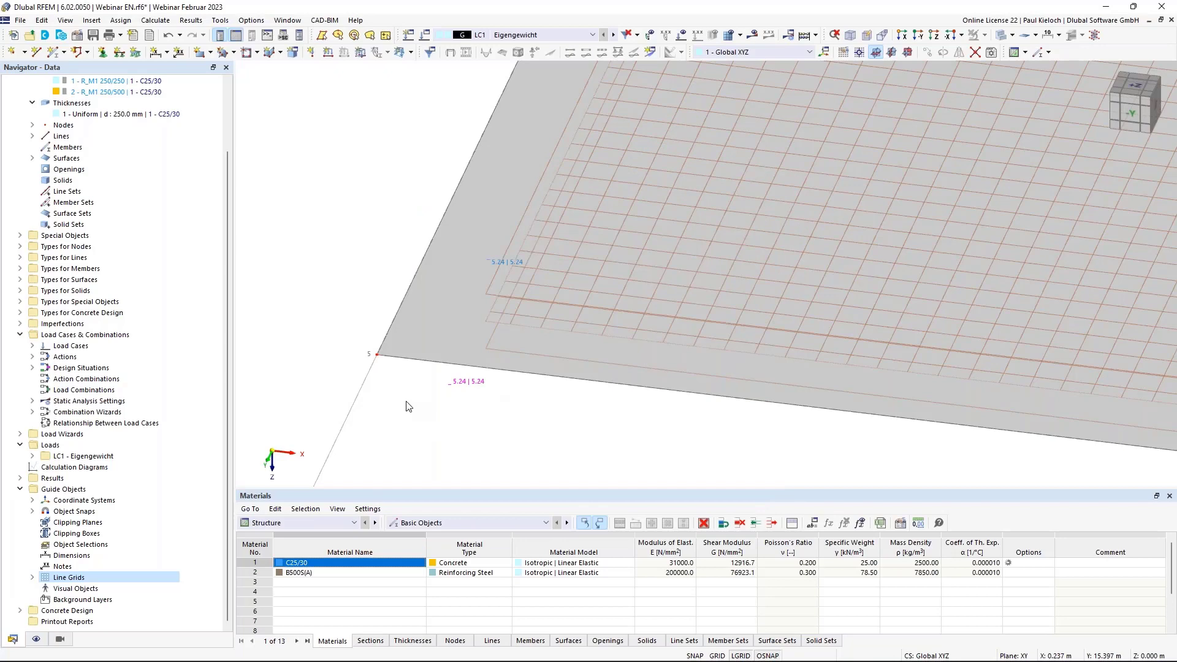
Turn off the display of Types for Concrete Design so the slab's reinforcement is hidden.
scroll(407, 405, "down", 5)
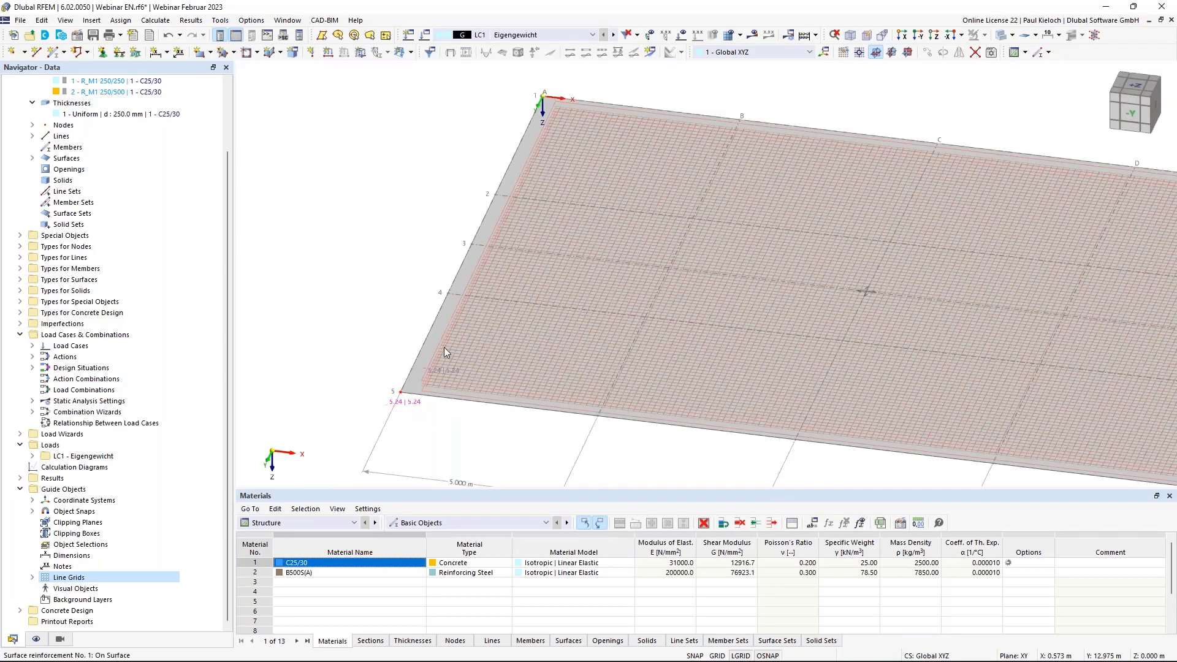
left_click(36, 639)
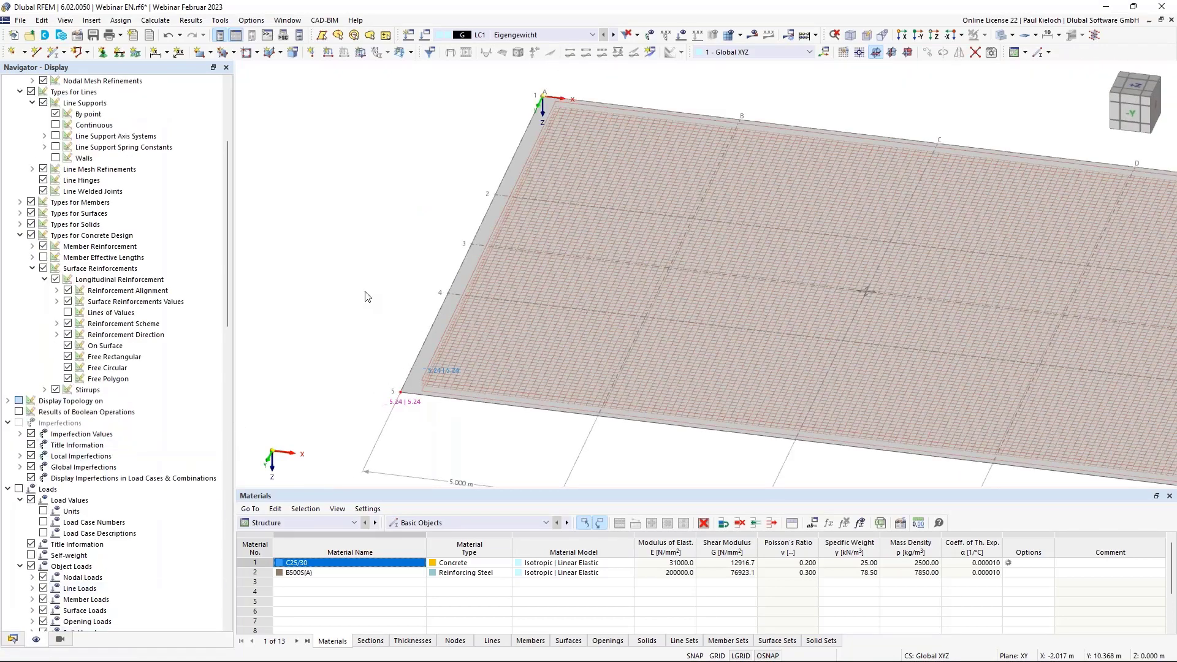
middle_click_drag(364, 297, 295, 303)
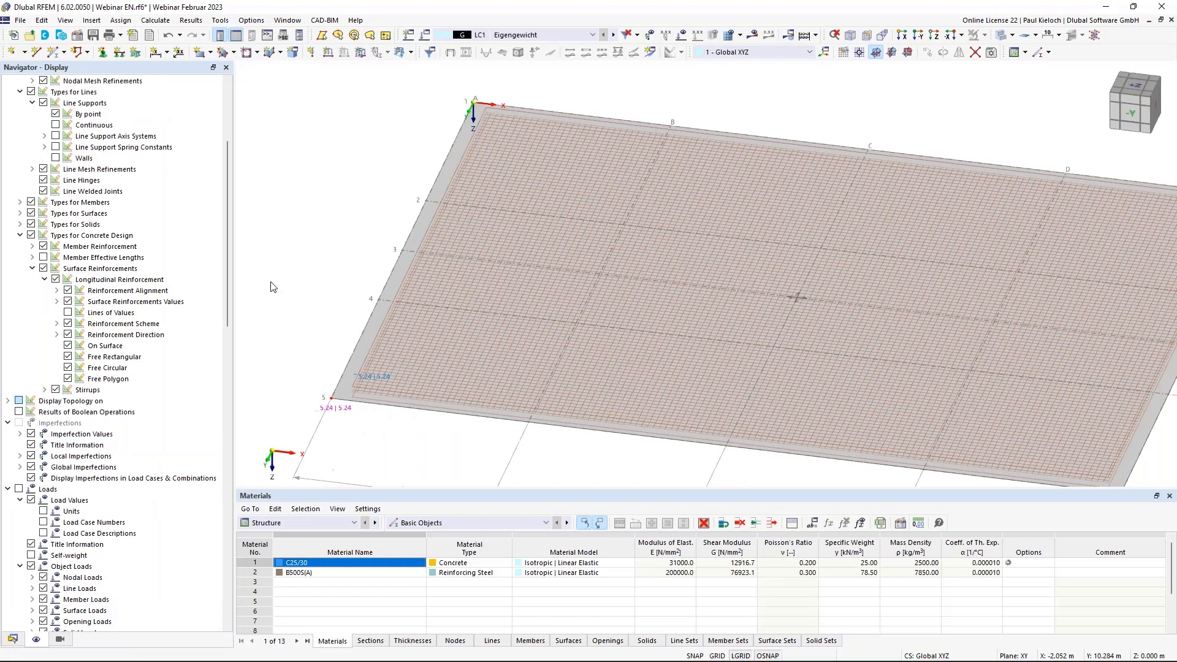
left_click(32, 236)
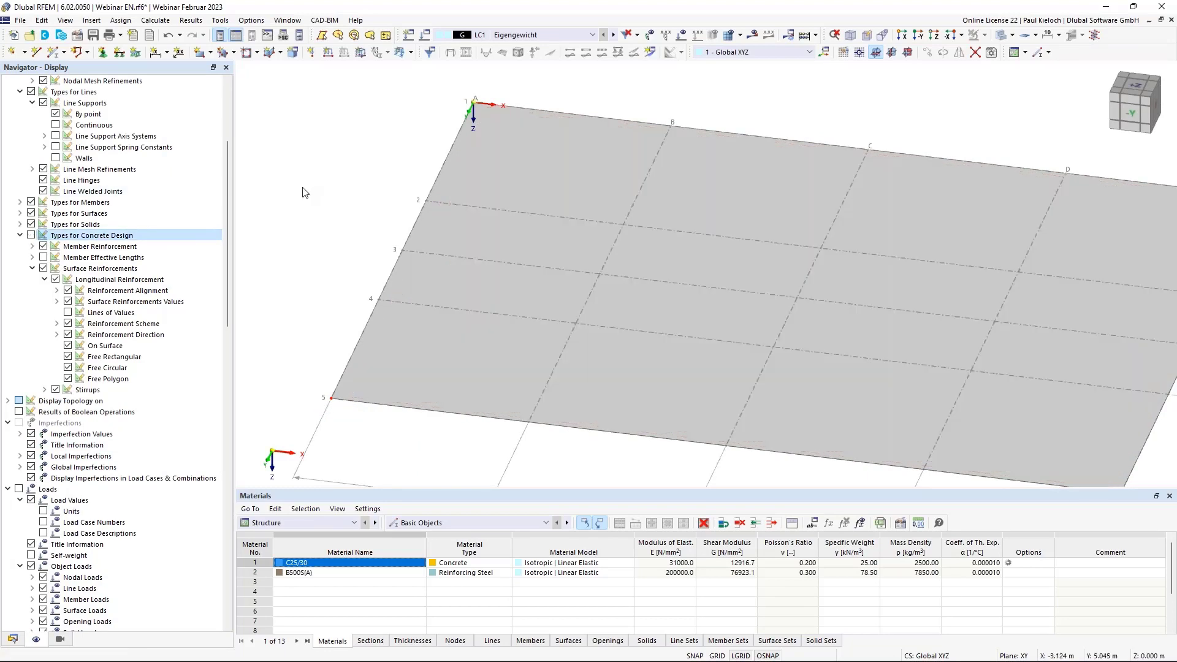
Define a new single member of type Rib with the R_M1 250/500 C25/30 section.
scroll(314, 197, "down", 3)
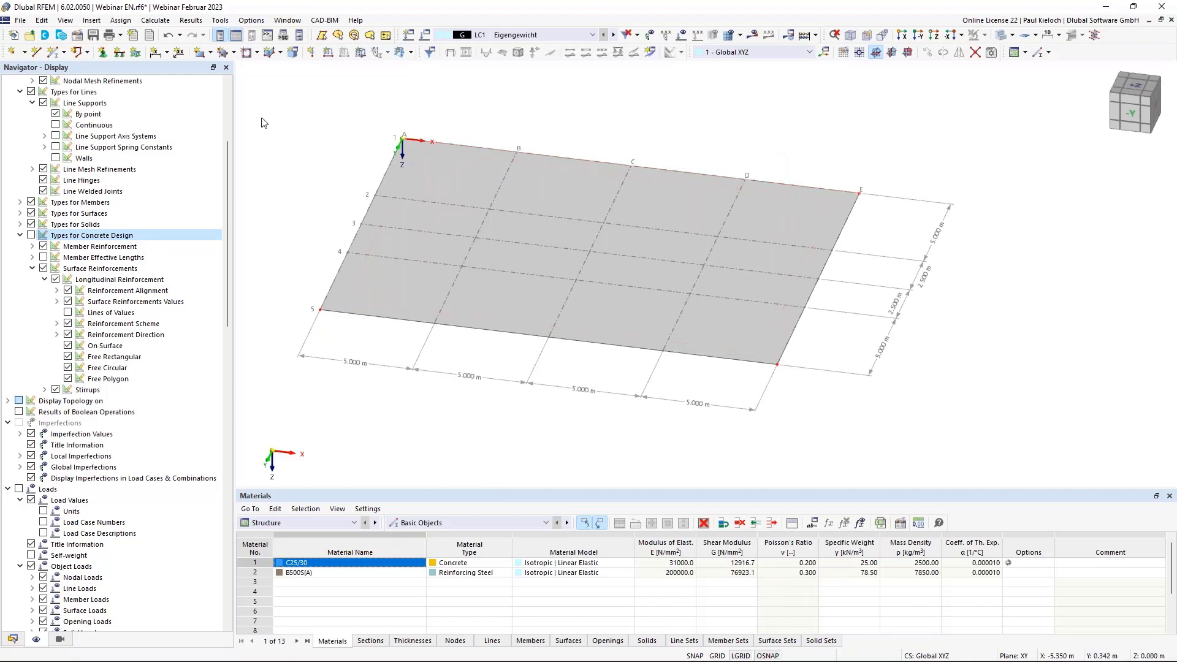
left_click(55, 57)
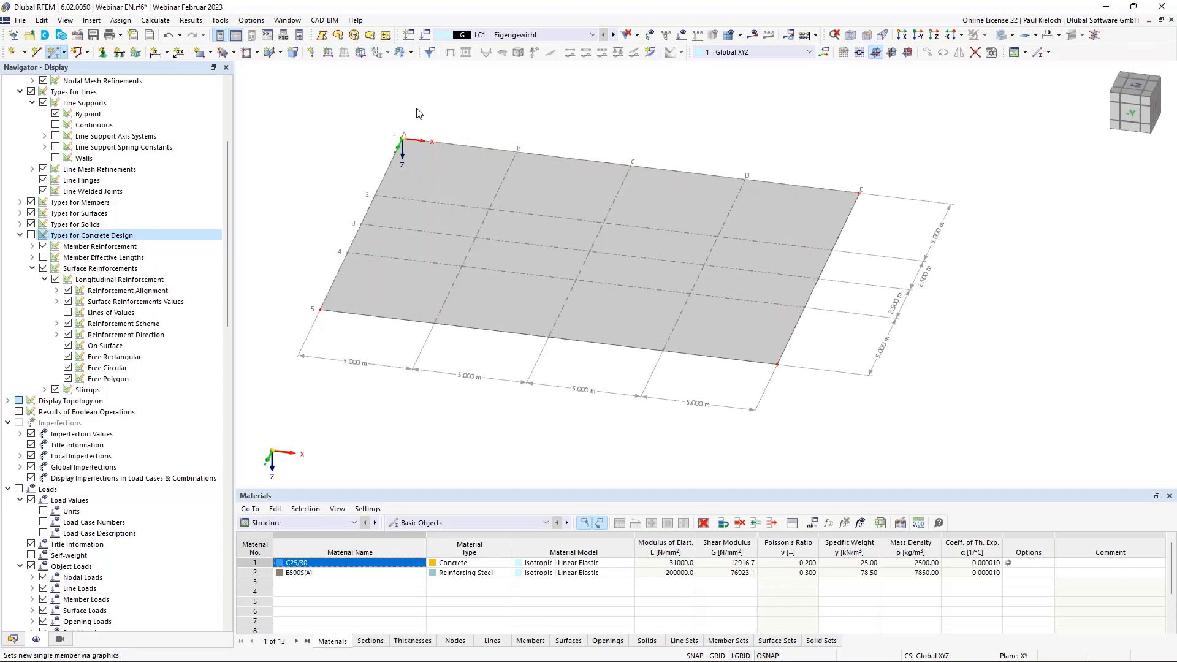
left_click(325, 177)
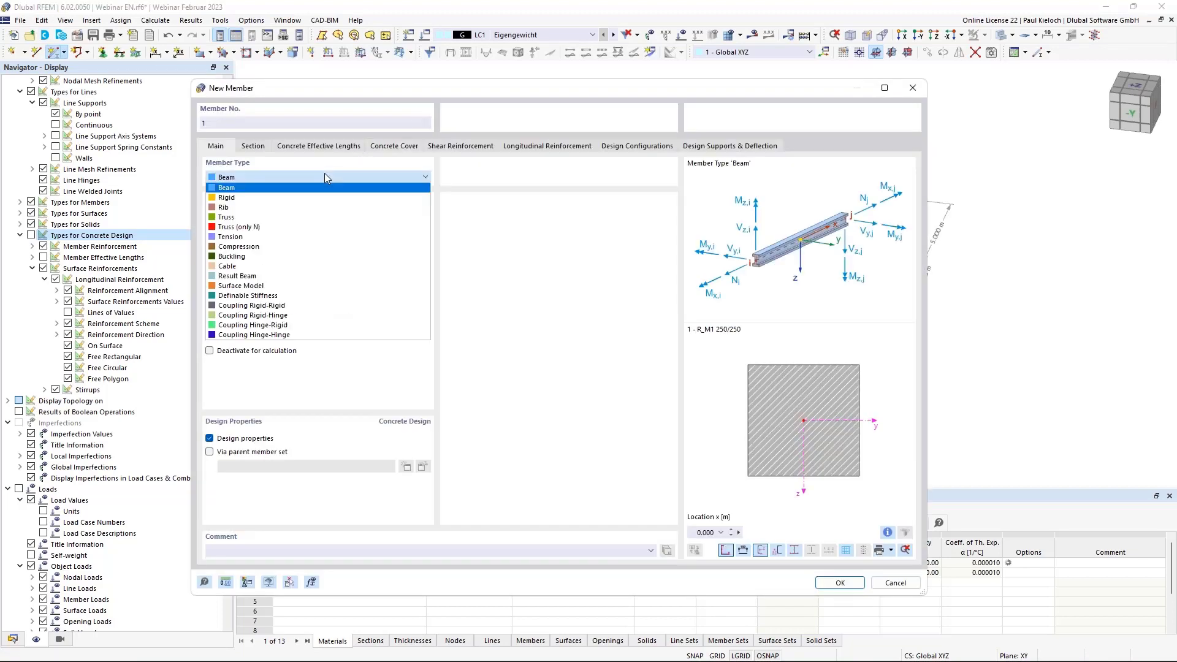
left_click(309, 207)
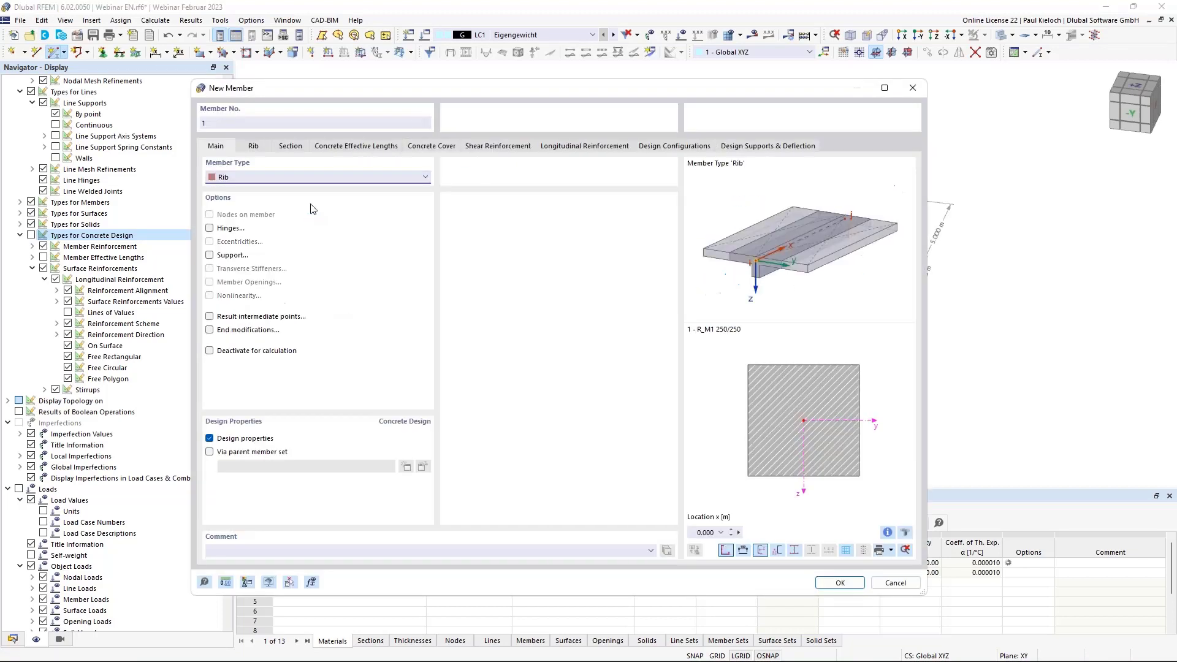
left_click(262, 147)
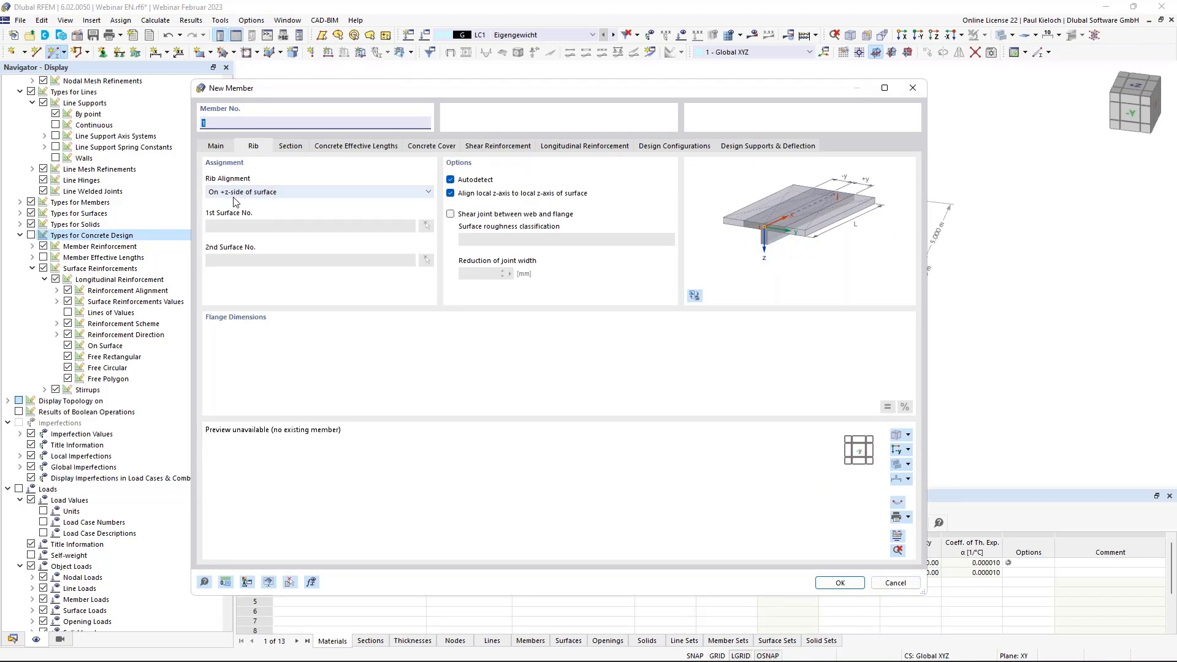
left_click(289, 147)
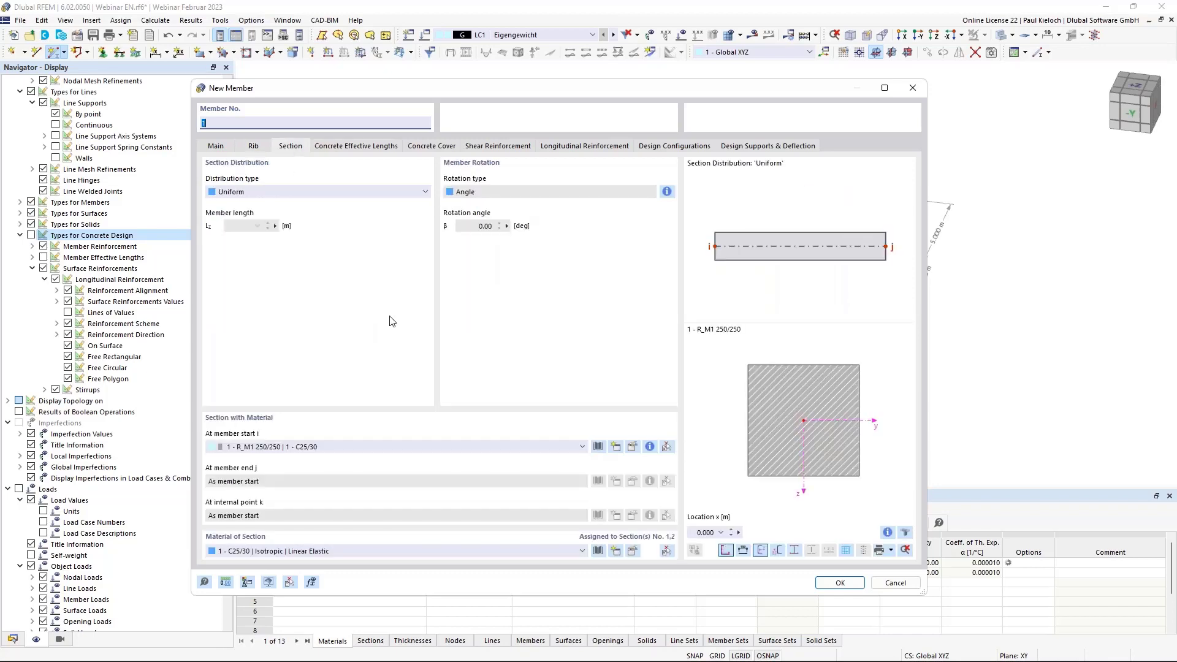
left_click(390, 446)
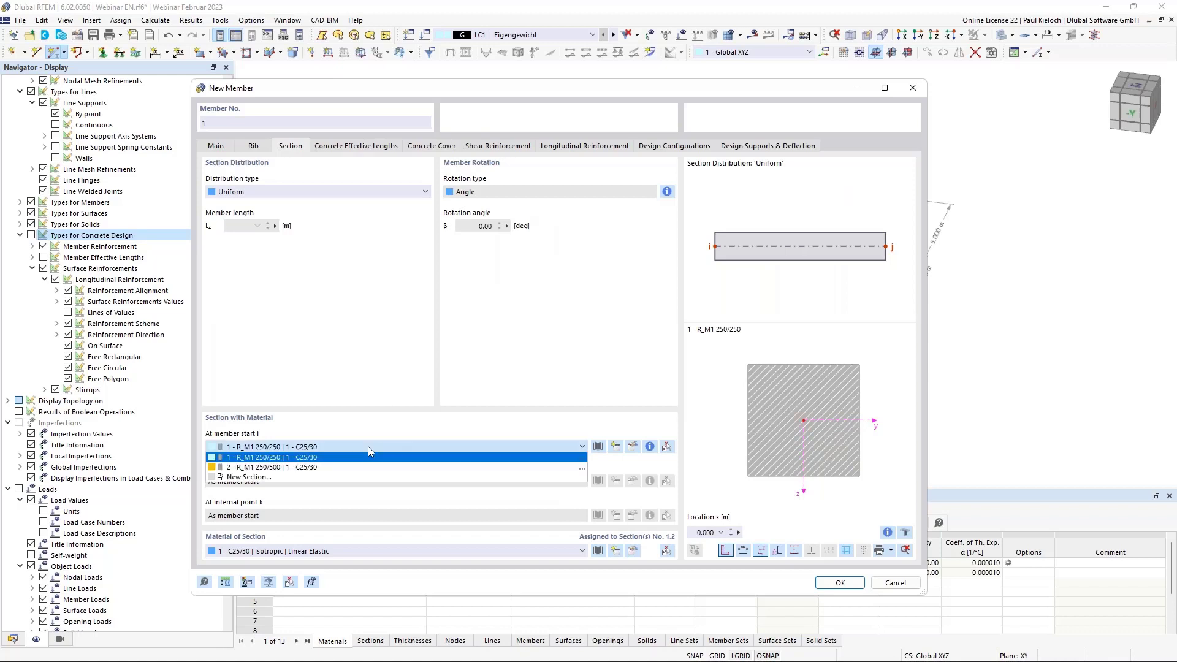
left_click(263, 468)
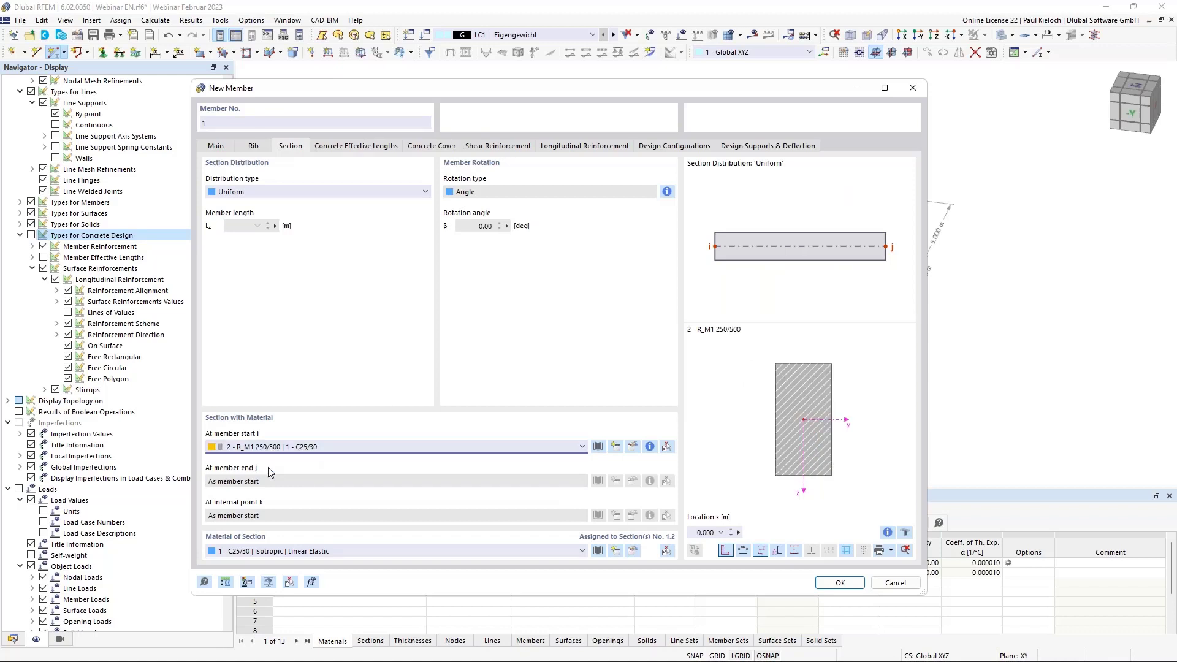
left_click(839, 583)
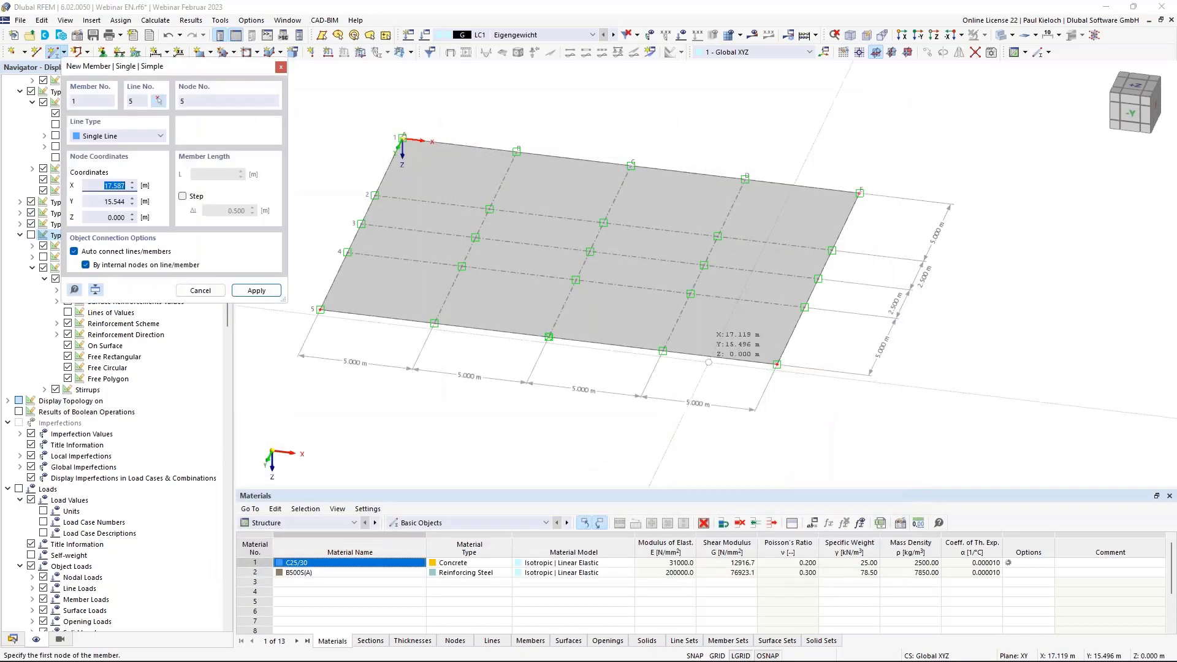
Place the rib along grid line D, from X 15 m, Y 15 m to X 15 m, Y 0 m.
left_click(662, 350)
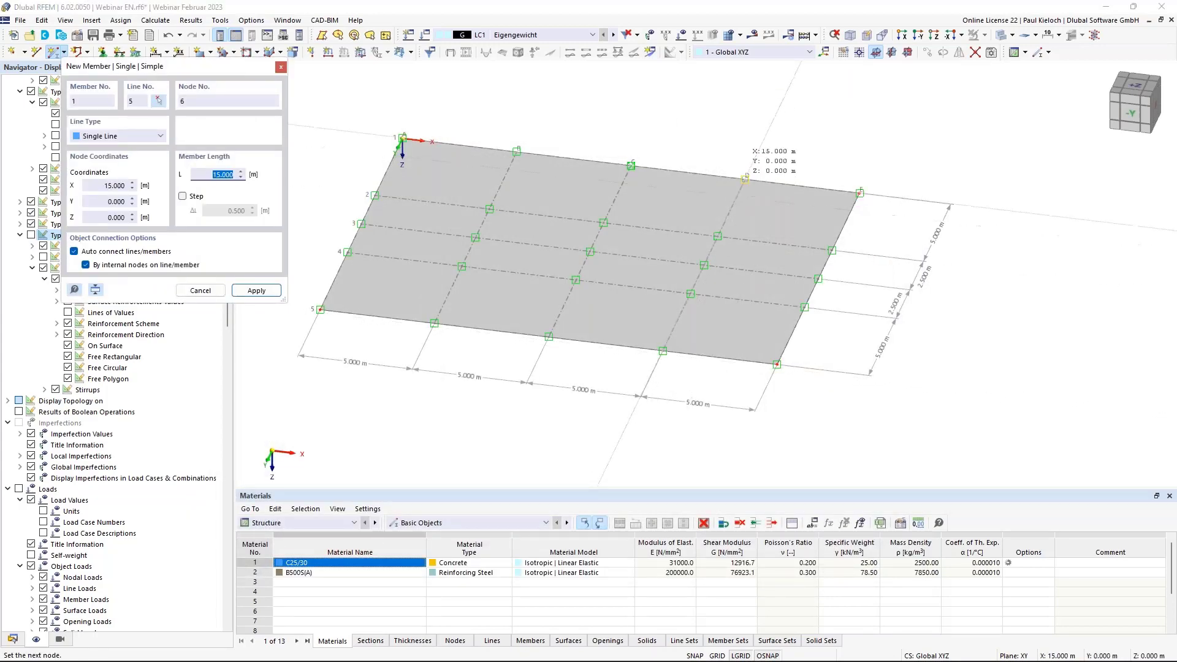
left_click(744, 177)
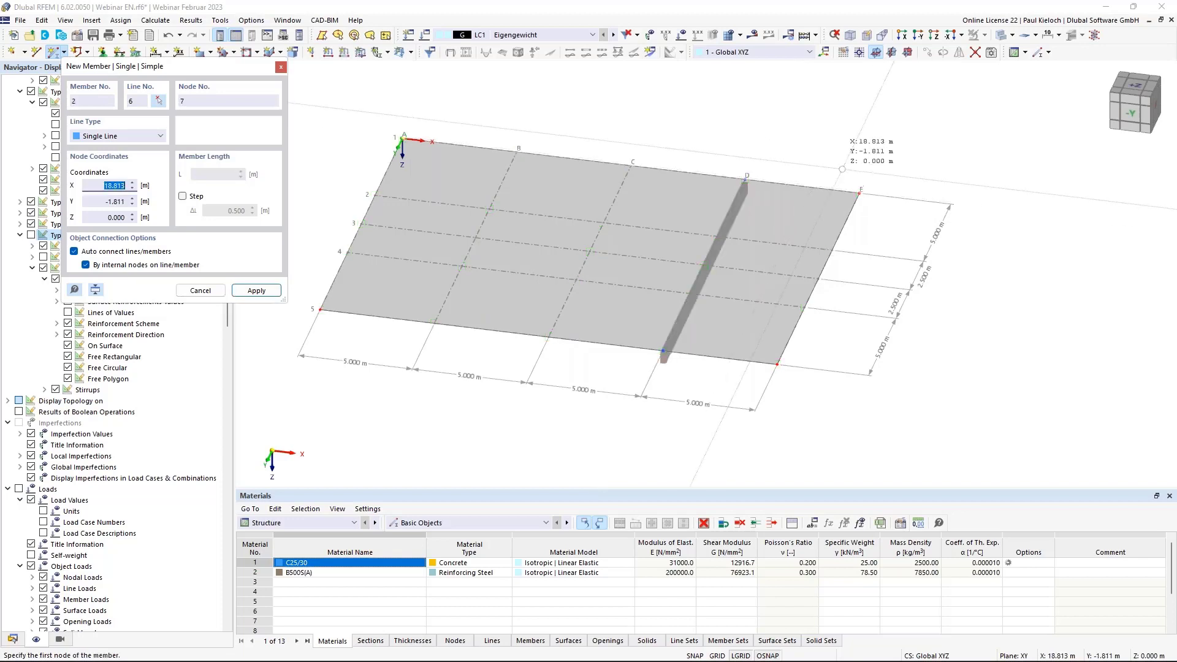
key("Escape")
Add one intermediate node to the rib on grid line D, creating it as an 'On Member' node without dividing the member.
middle_click_drag(891, 270, 845, 274, "ctrl")
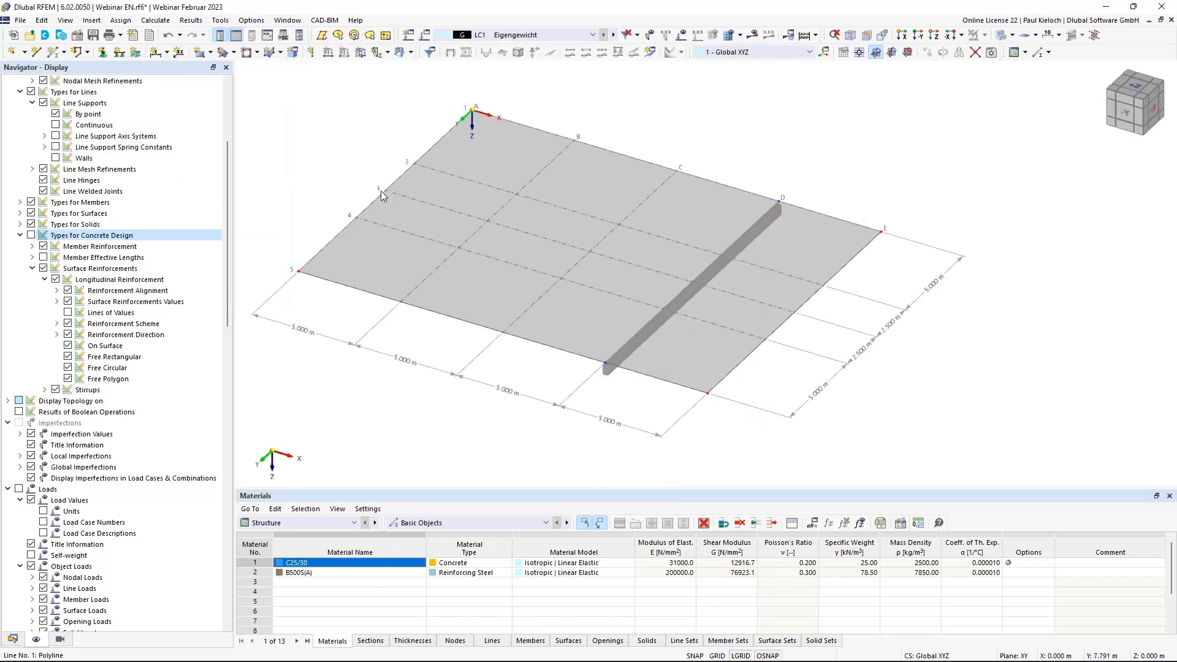
mouse_move(695, 288)
right_click(707, 279)
mouse_move(758, 323)
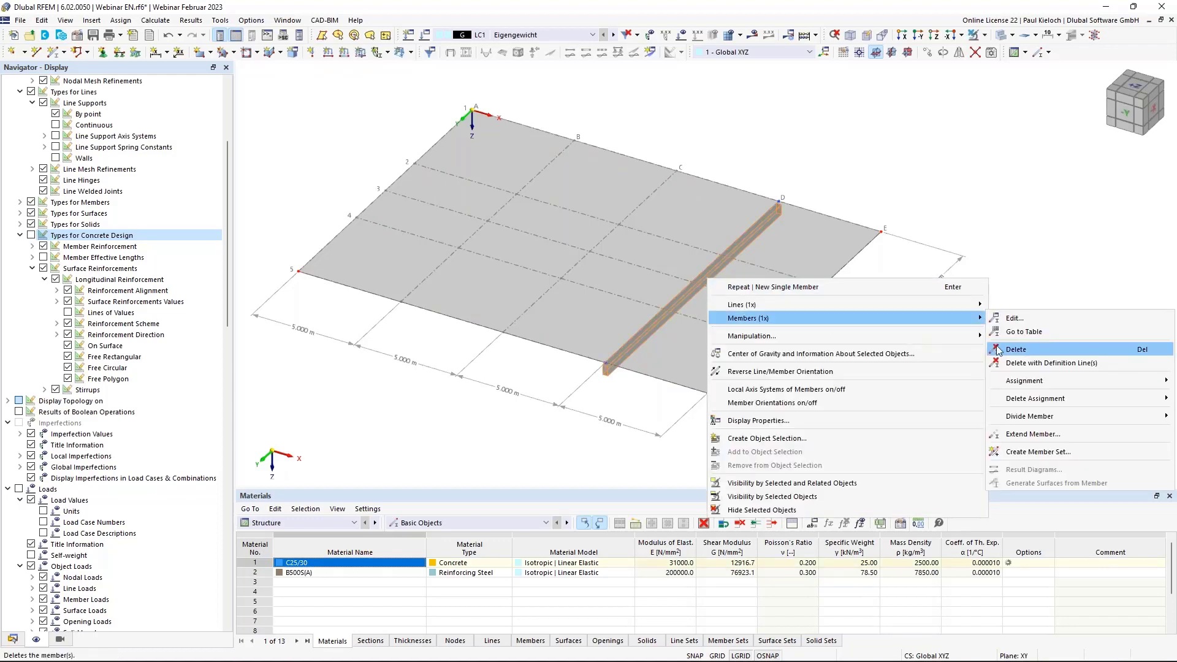
mouse_move(1019, 416)
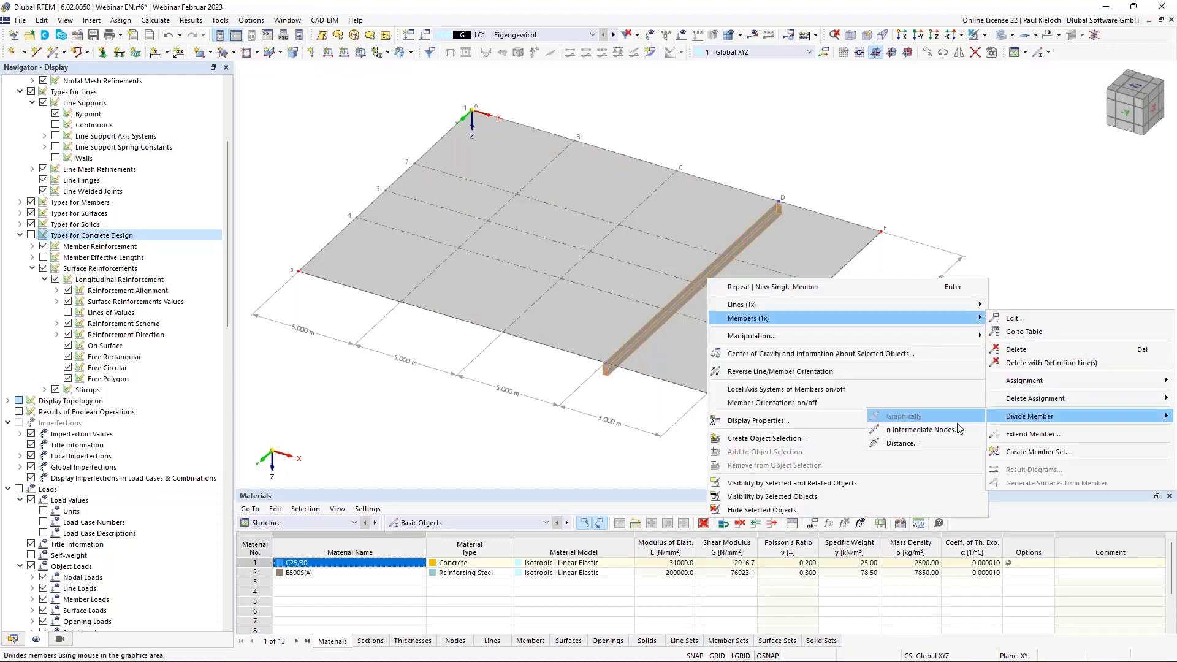
left_click(930, 431)
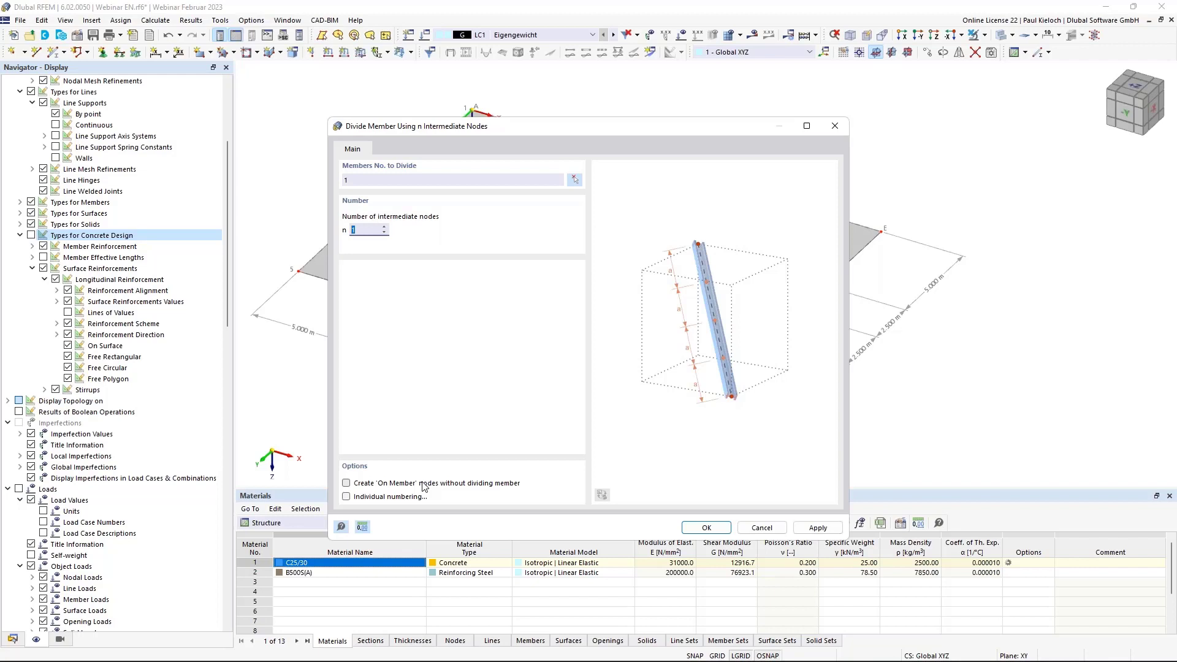
left_click(445, 484)
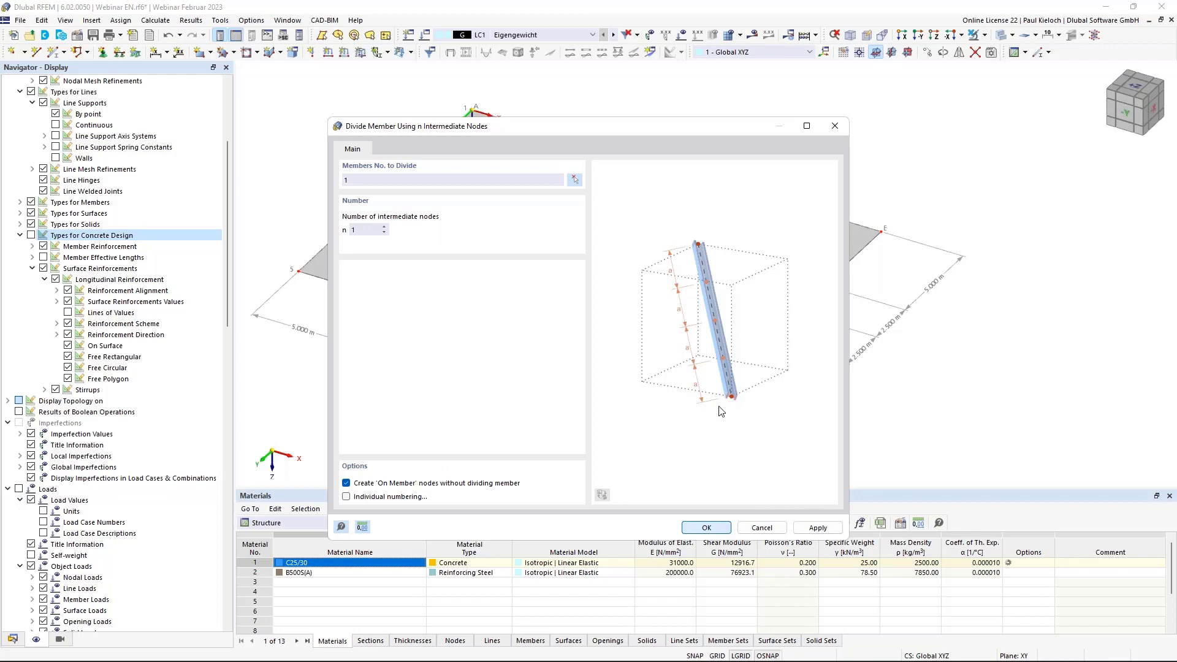
key("Return")
scroll(880, 338, "up", 3)
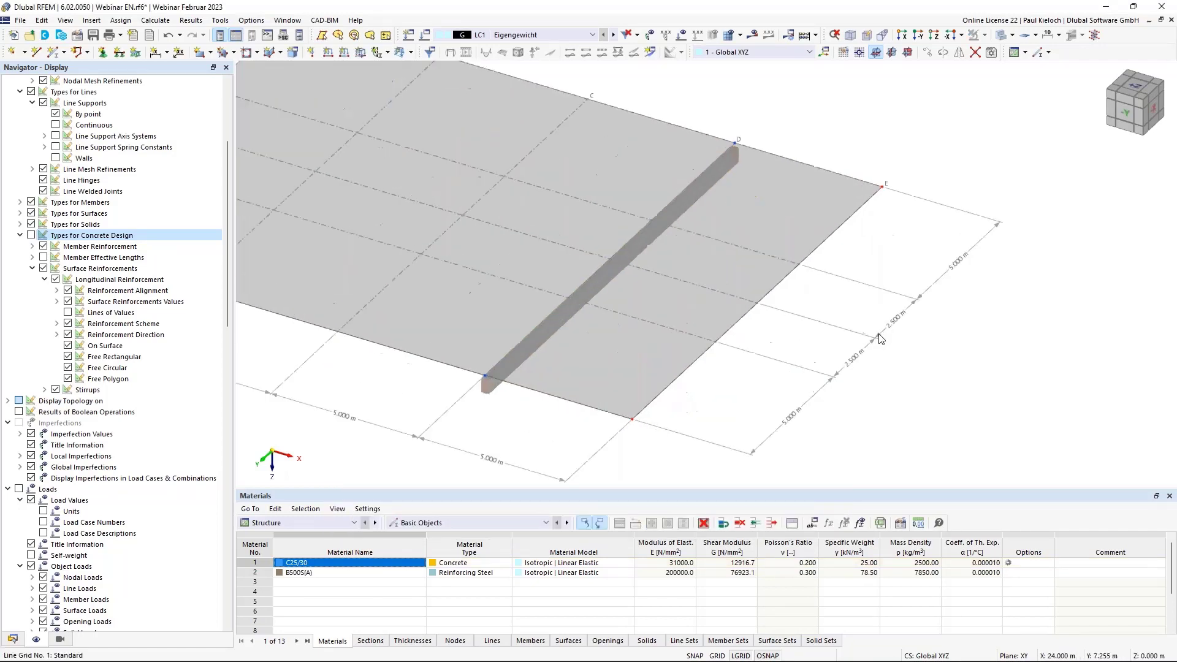
Place four nodes on the slab where grid lines B and C cross grid lines 2 and 4.
left_click(613, 275)
middle_click_drag(894, 251, 969, 257)
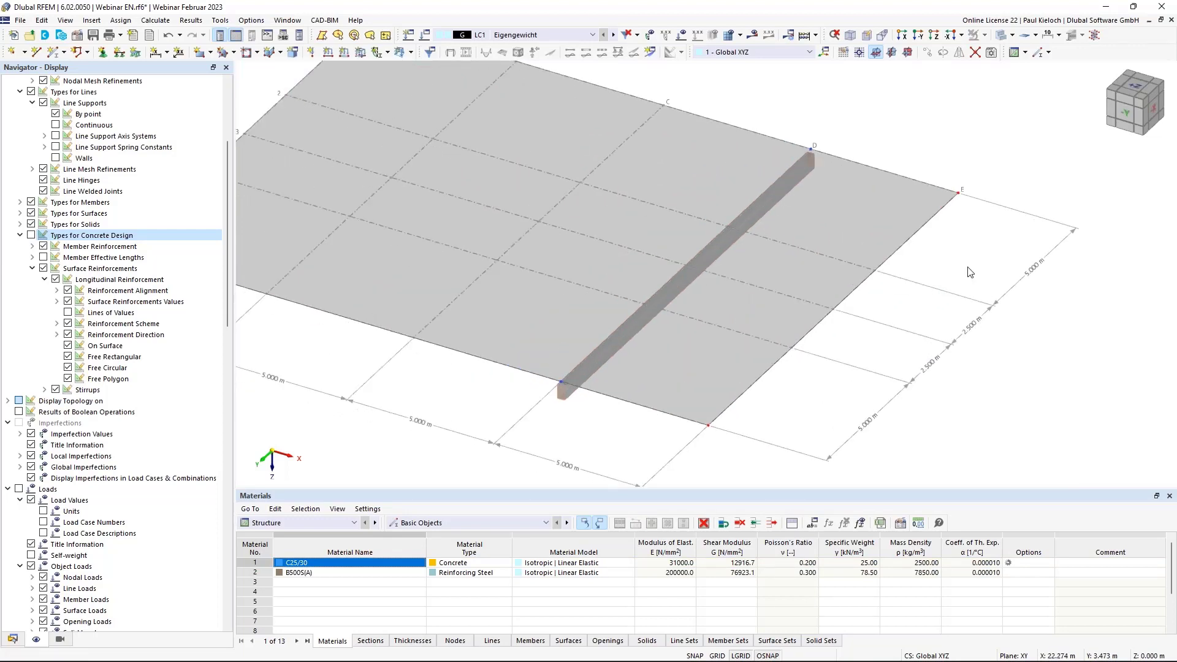
scroll(968, 267, "down", 1)
middle_click_drag(942, 303, 999, 297)
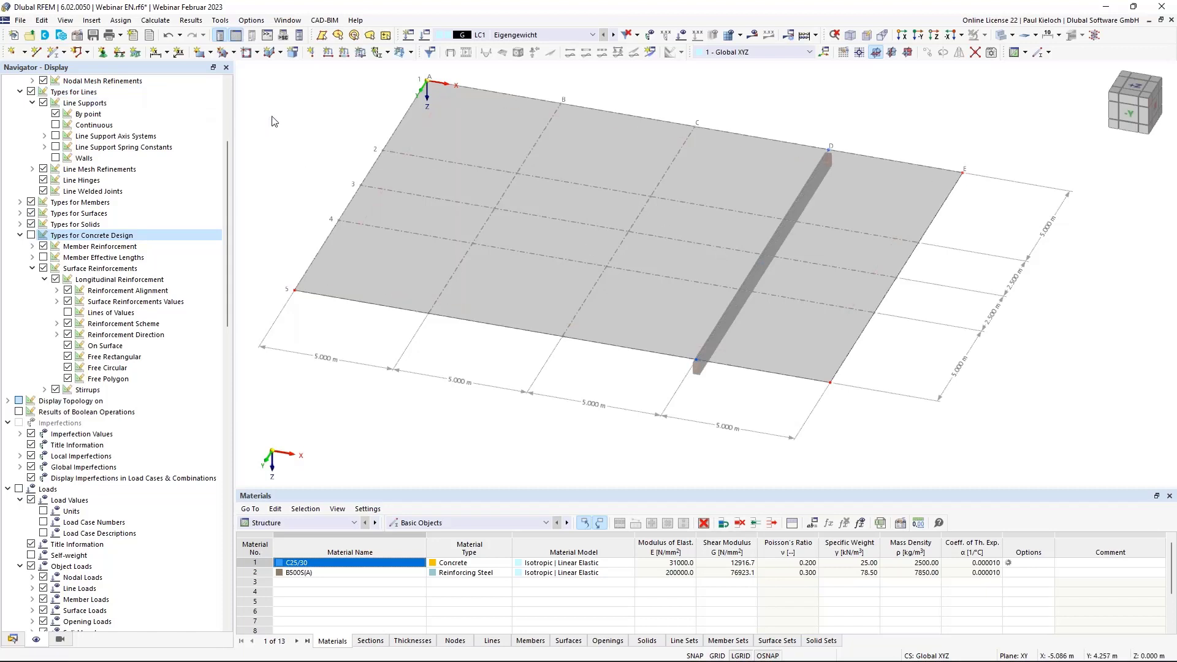
middle_click_drag(280, 122, 333, 158)
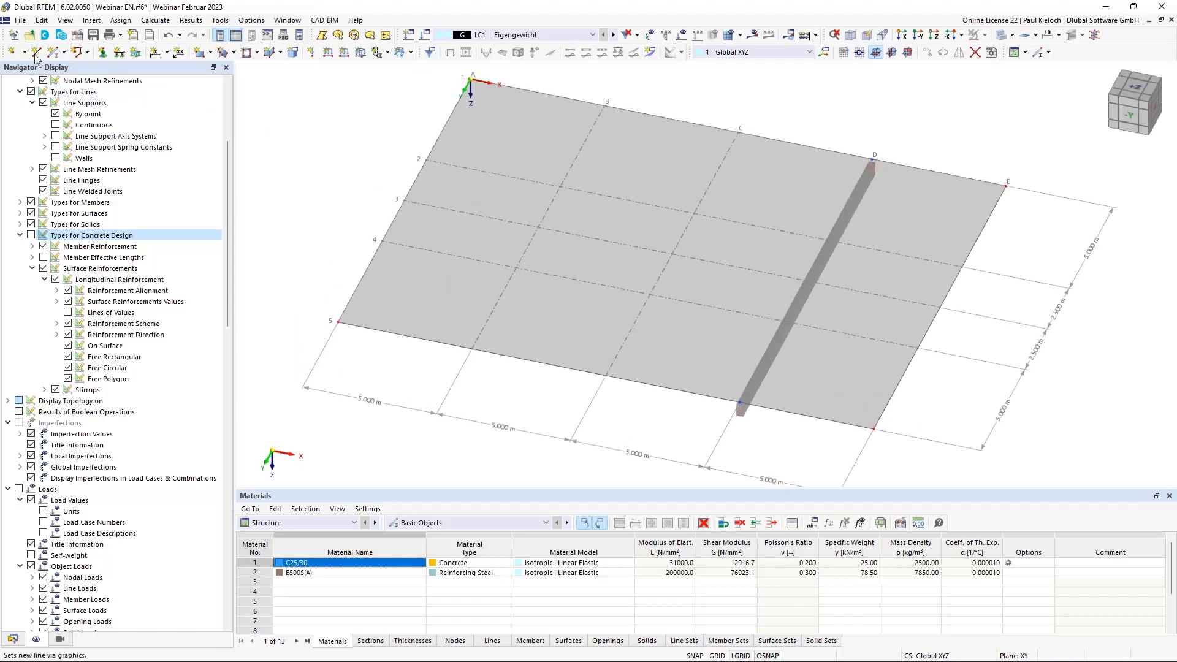
left_click(12, 52)
left_click(560, 186)
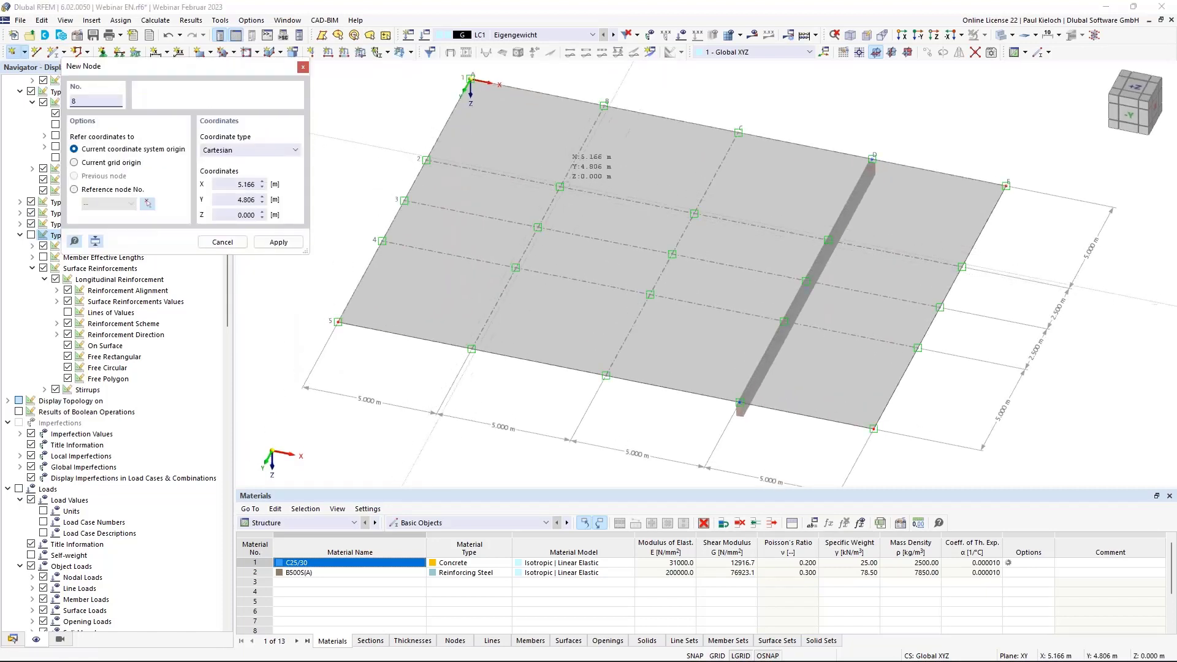
left_click(516, 267)
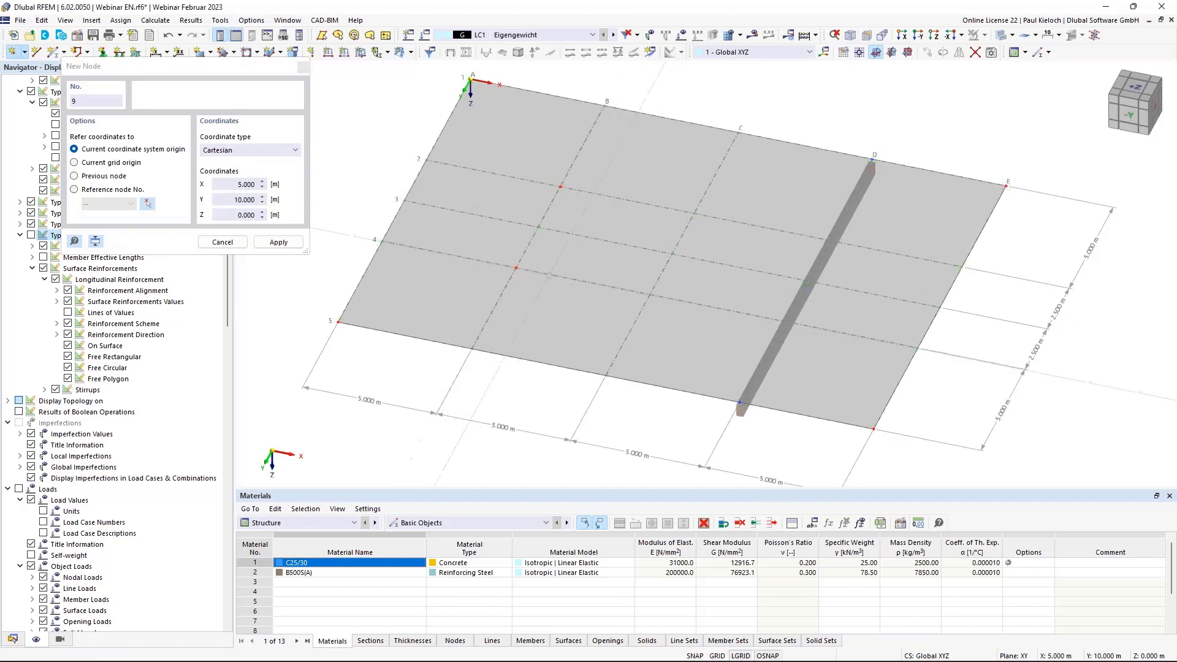
left_click(693, 213)
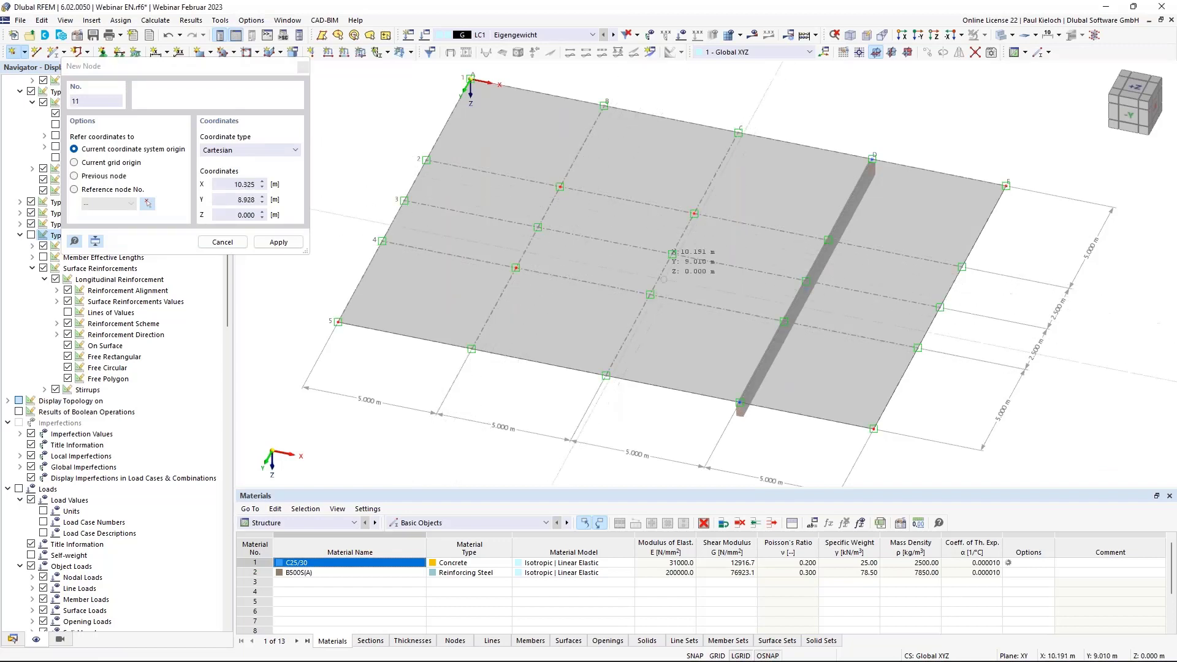
left_click(649, 294)
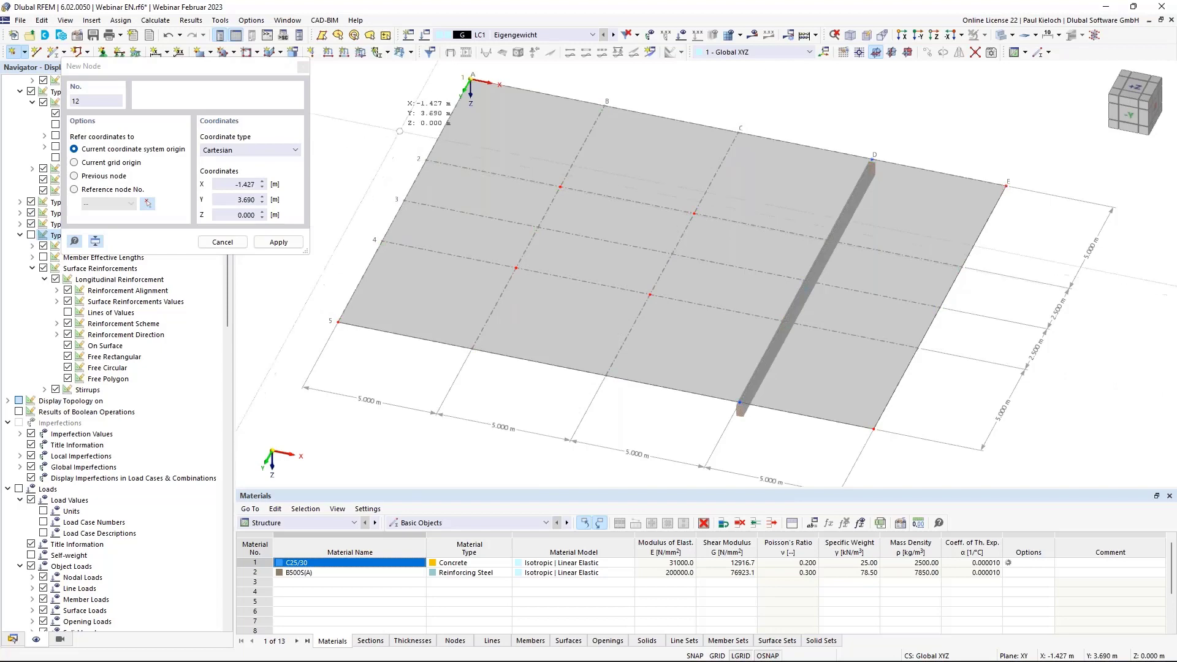
key("Escape")
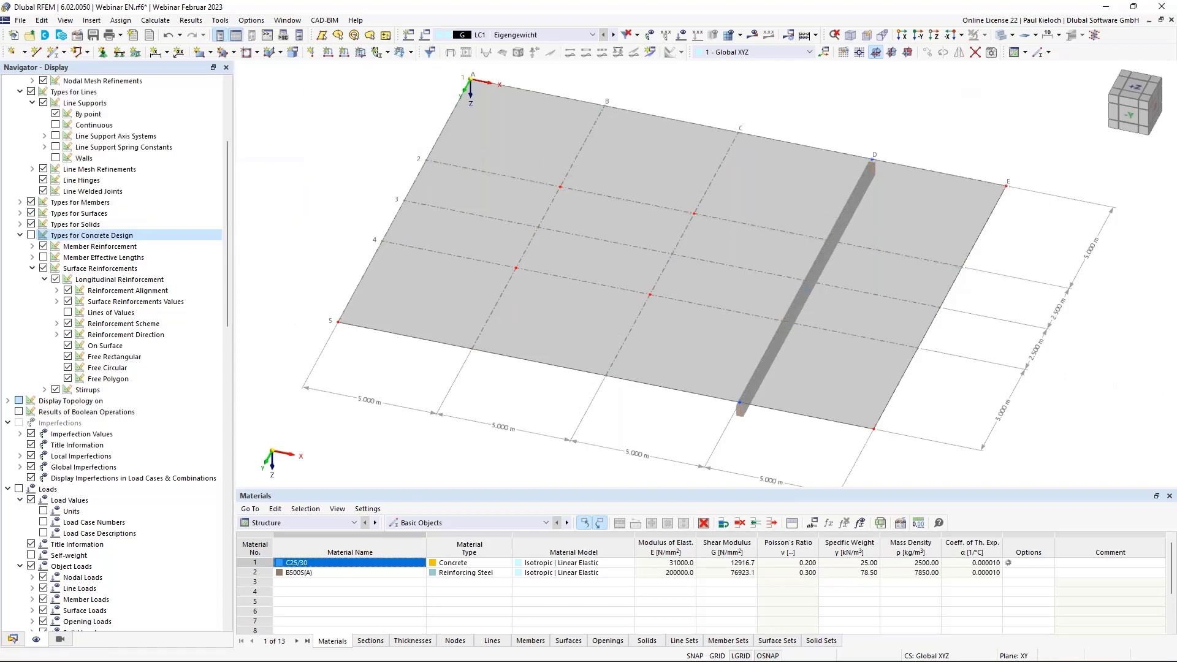
In wireframe display, set up a copy of the four new slab nodes and the rib's intermediate node, displaced 3 m in Z.
left_click(1012, 35)
left_click(1021, 53)
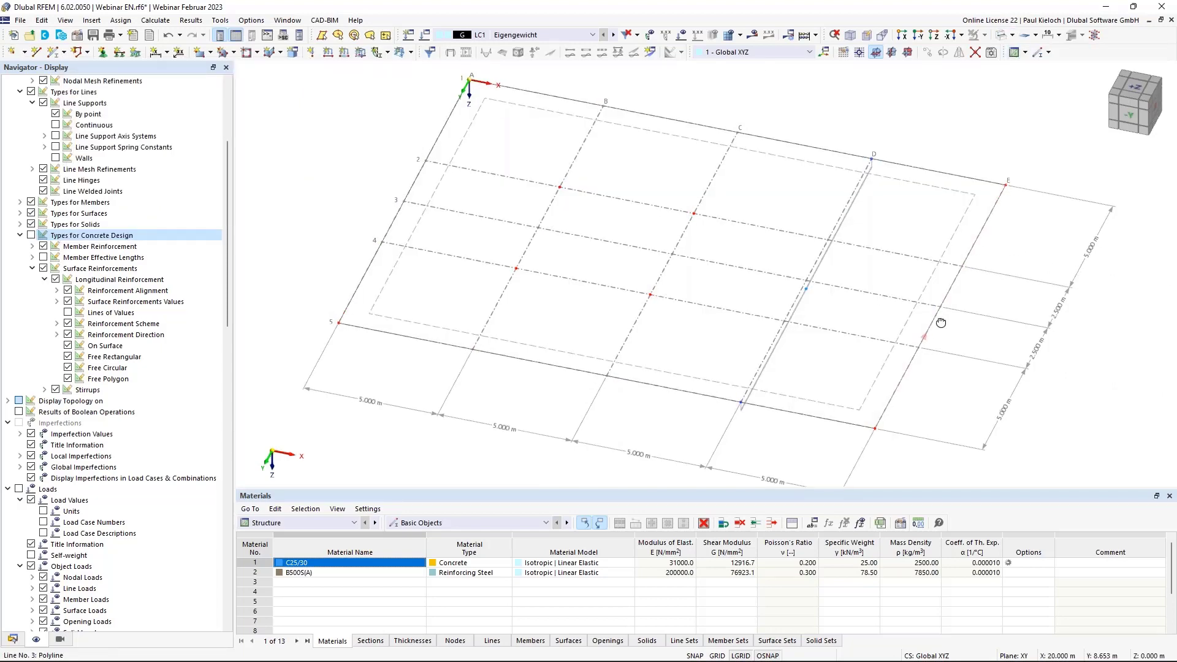
middle_click_drag(941, 320, 454, 178, "ctrl")
left_click_drag(490, 176, 864, 334)
middle_click_drag(869, 326, 835, 292, "ctrl")
left_click(929, 50)
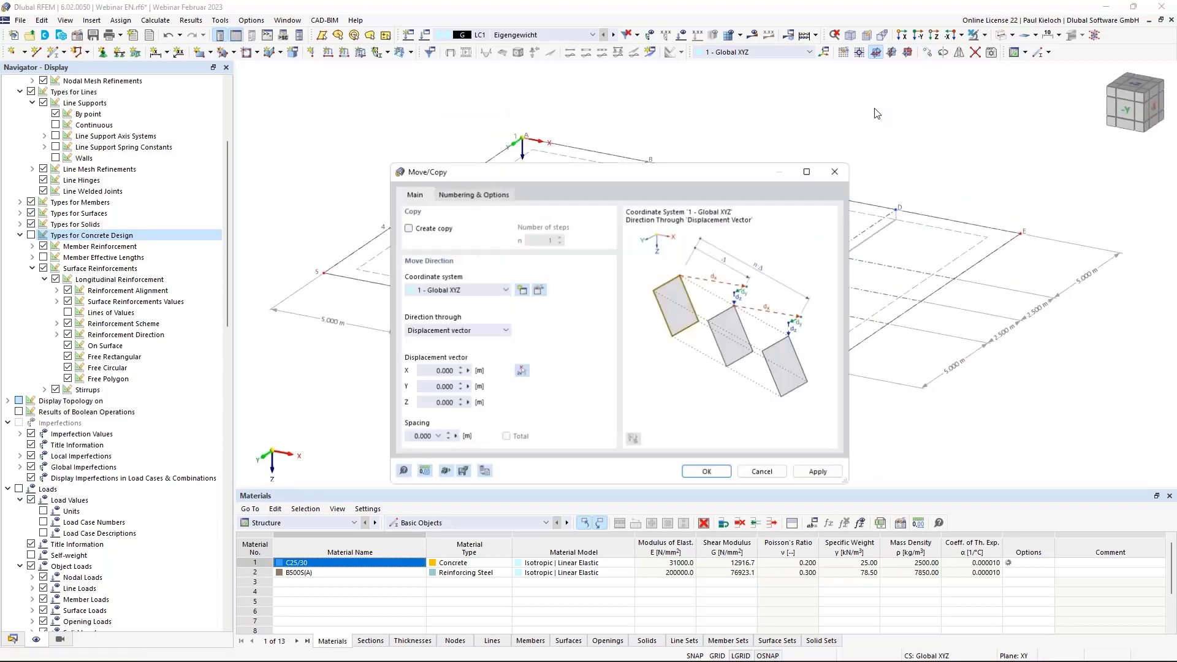
left_click_drag(433, 403, 578, 414)
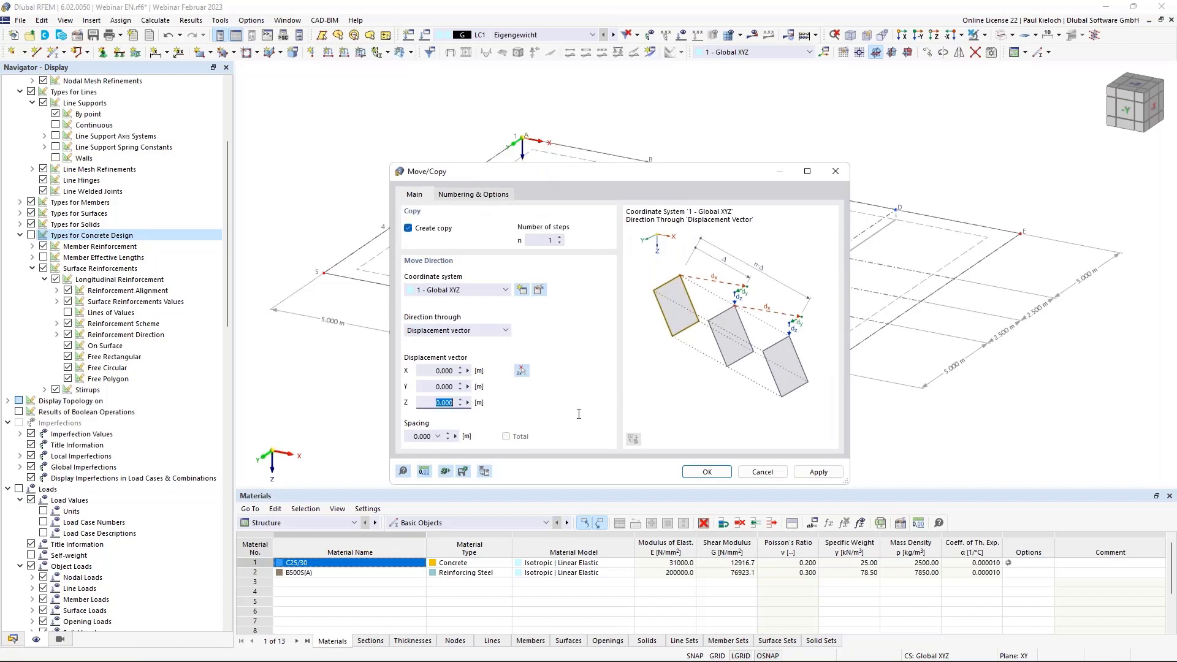
type("3")
left_click(437, 386)
Enable step links joining the copied nodes with members, and define a Truss template member with the R_M1 250/250 C25/30 section.
left_click(465, 196)
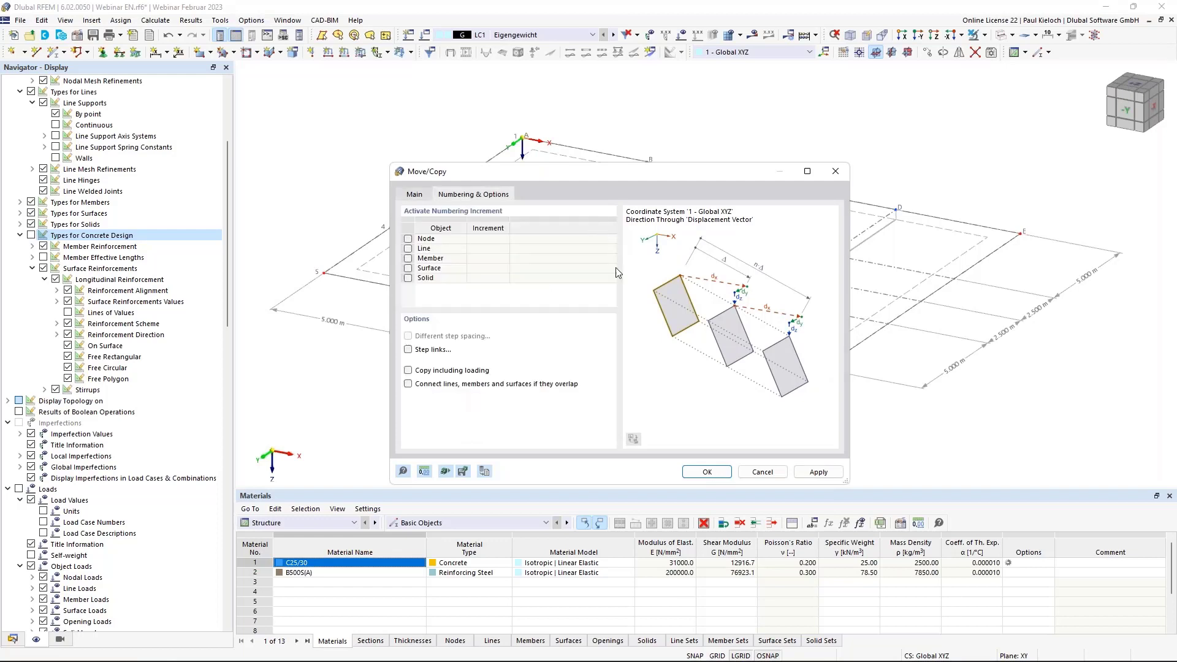
left_click(418, 350)
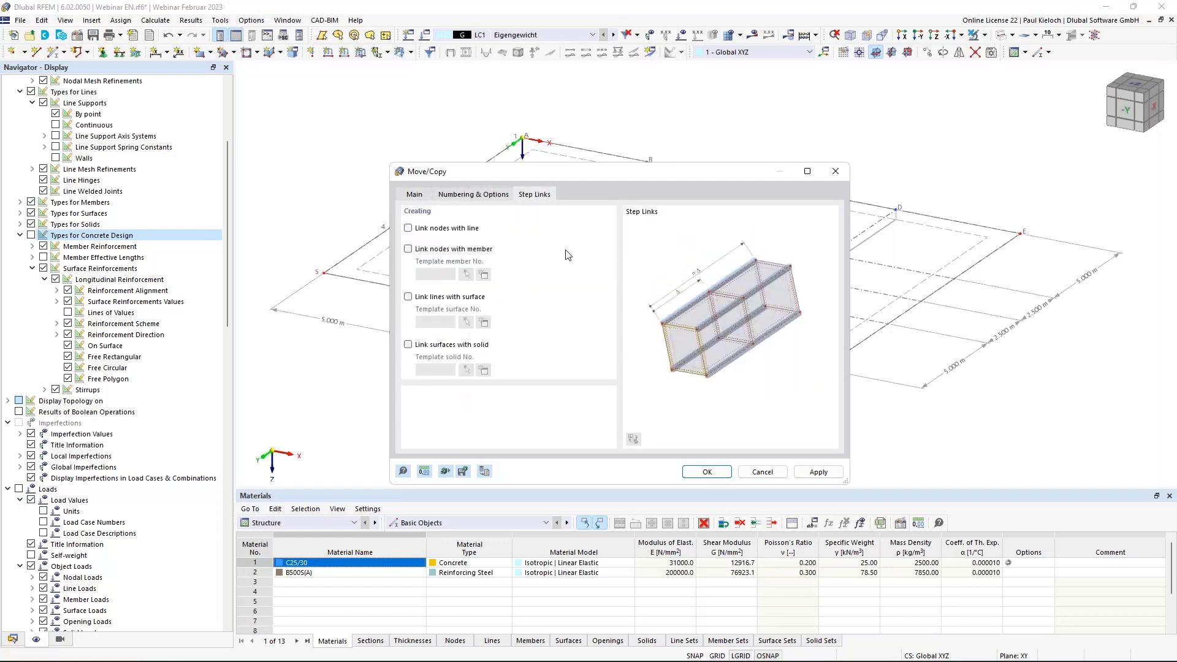
left_click(487, 250)
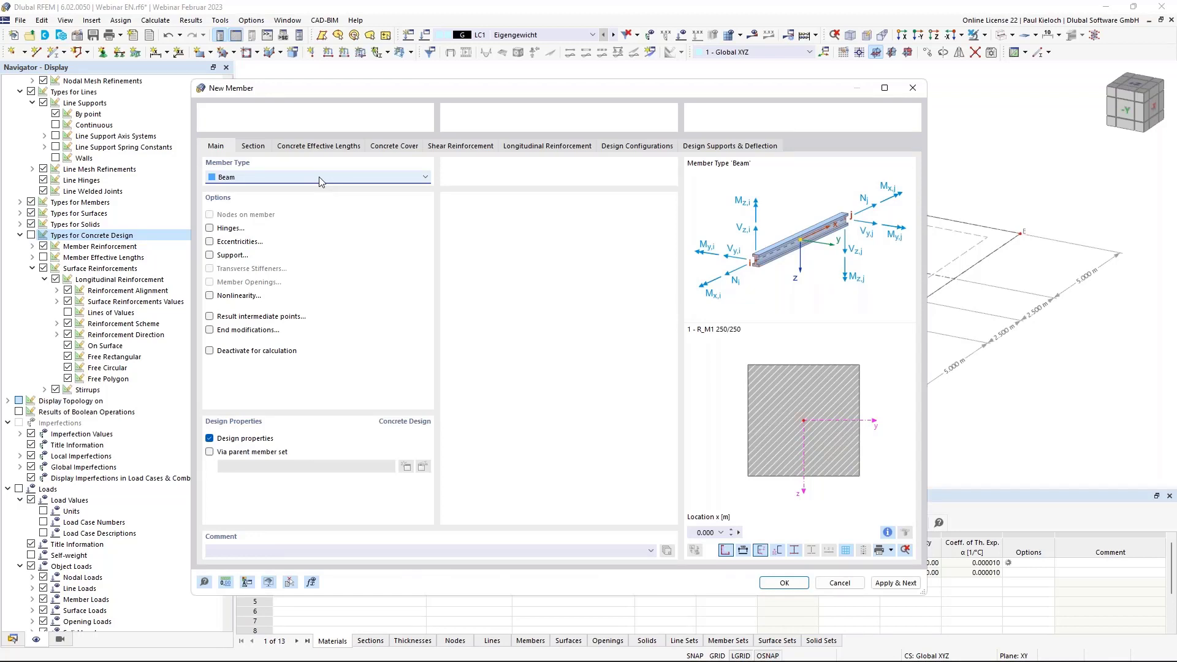
left_click(319, 176)
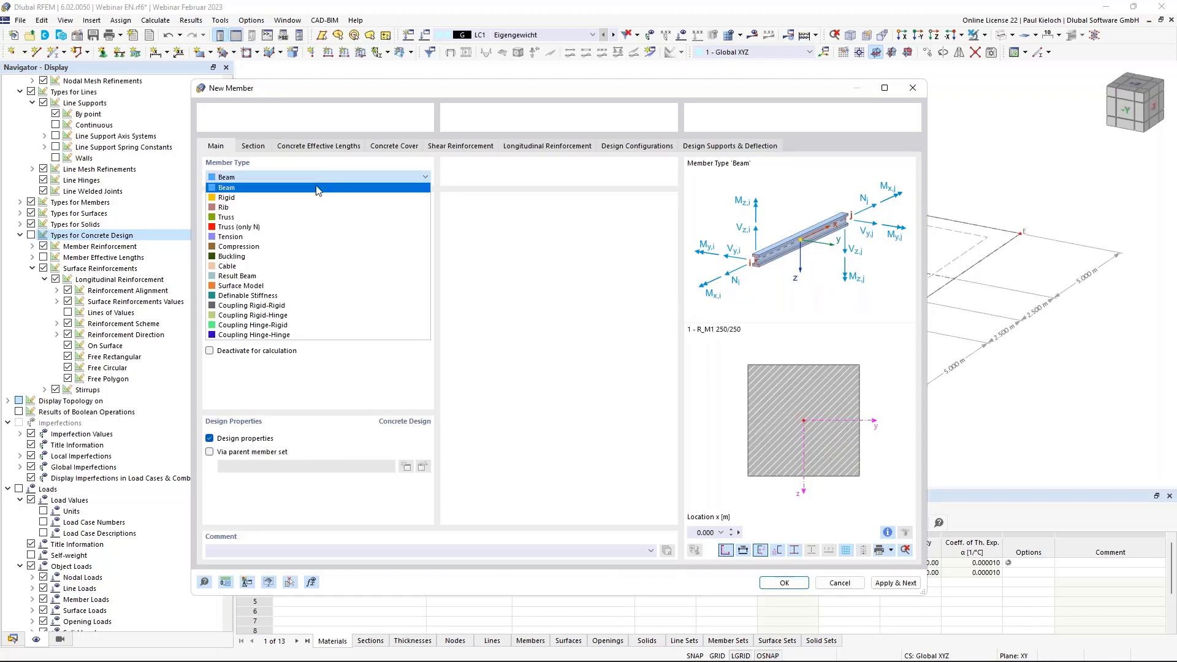
left_click(303, 218)
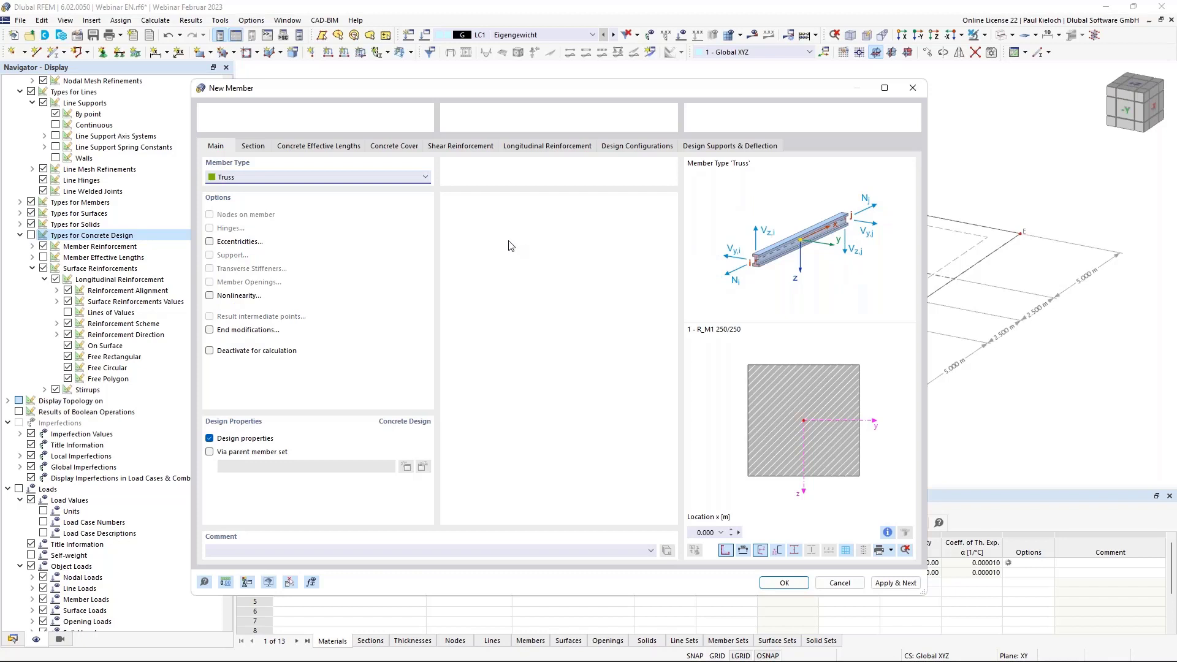
left_click(257, 149)
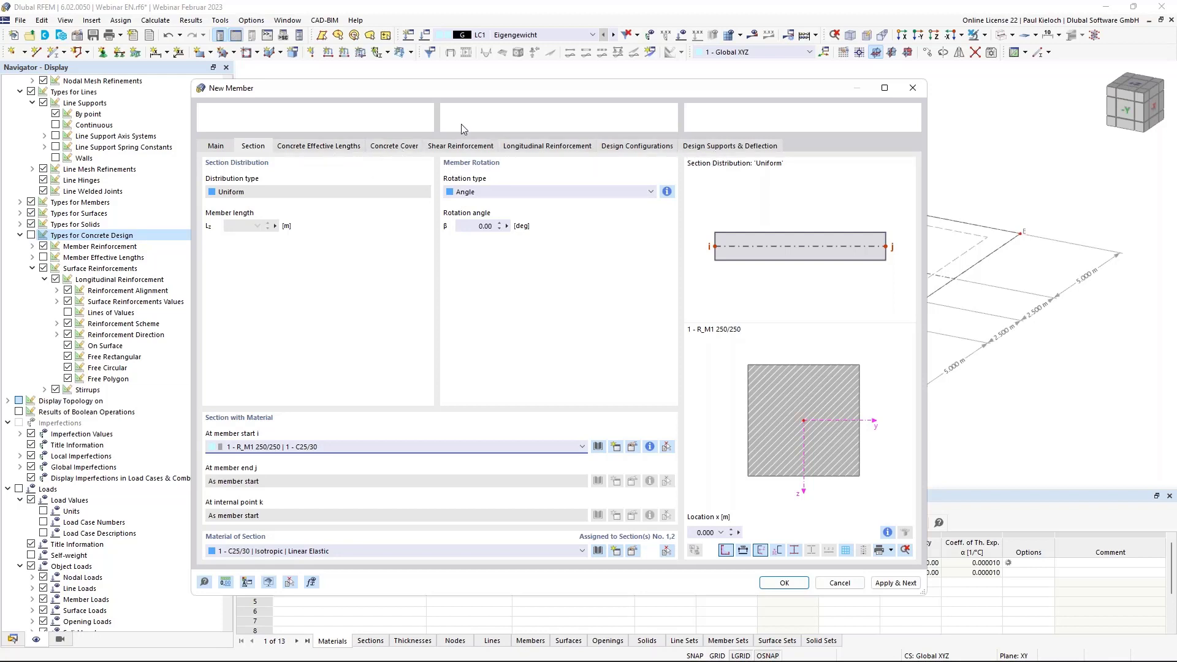
Create new concrete effective lengths for the template member, with the structure braced about both the y-axis and the z-axis.
left_click(298, 147)
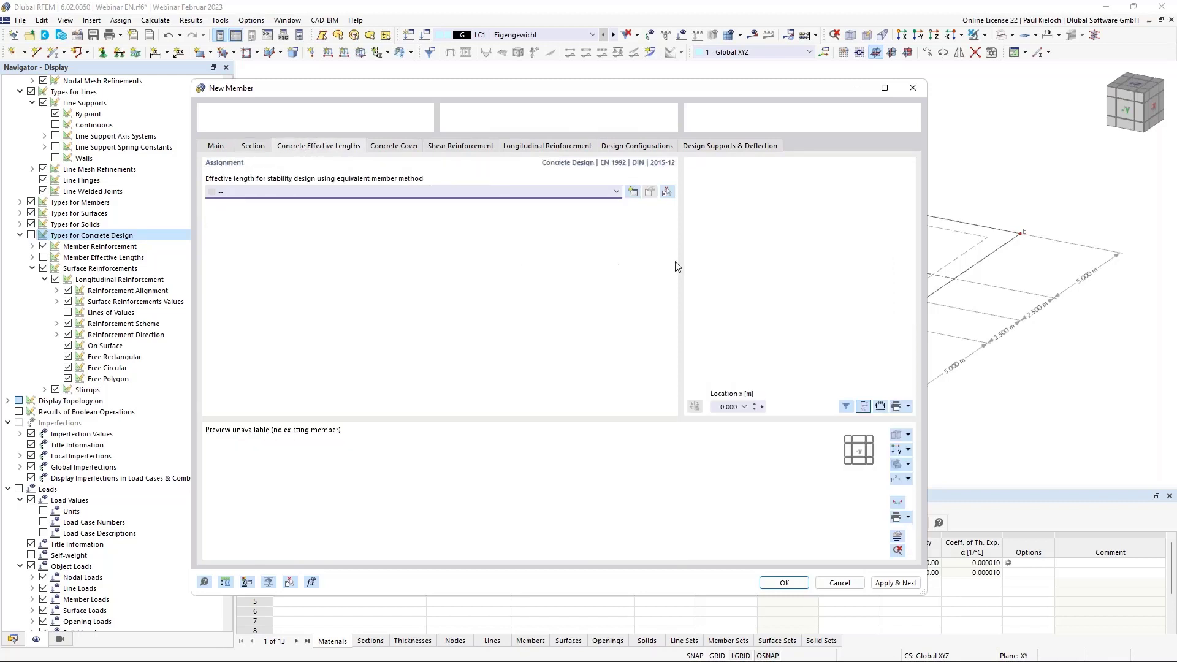
left_click(633, 193)
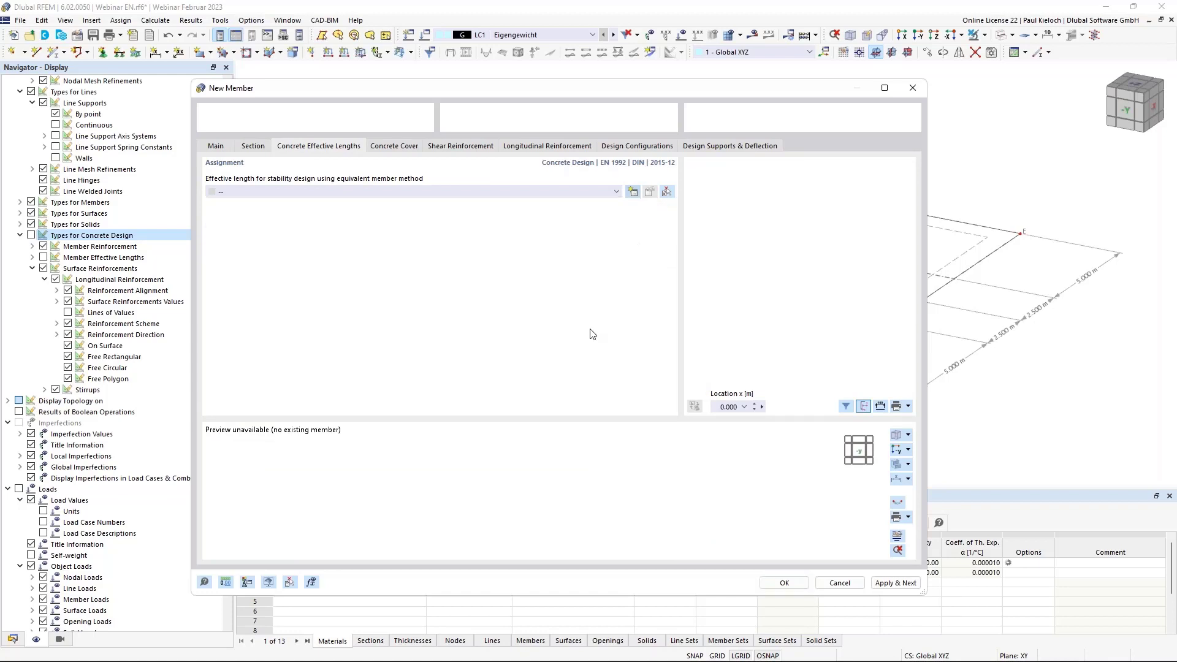
left_click(364, 204)
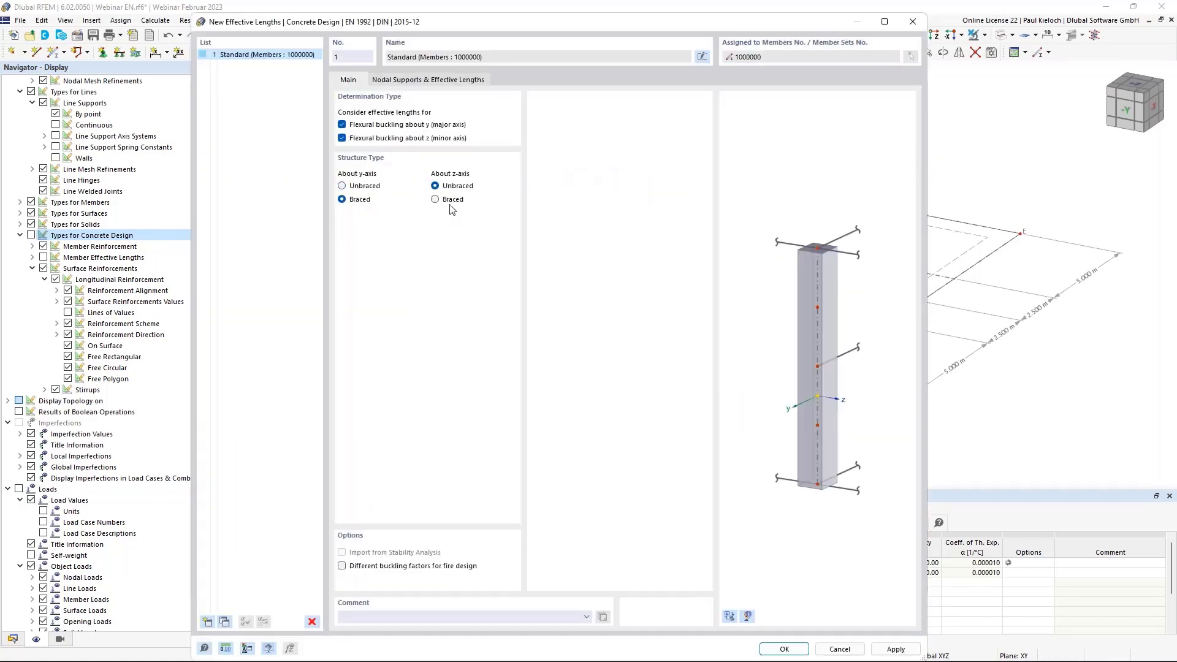
left_click(451, 203)
left_click(419, 78)
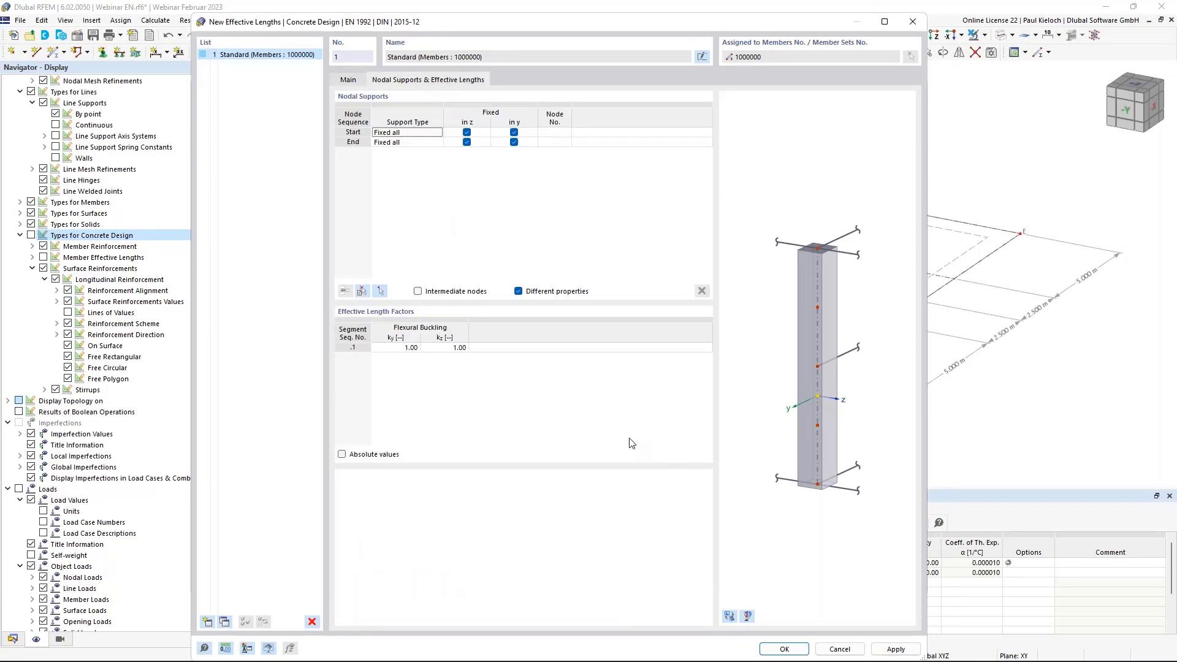
left_click(784, 648)
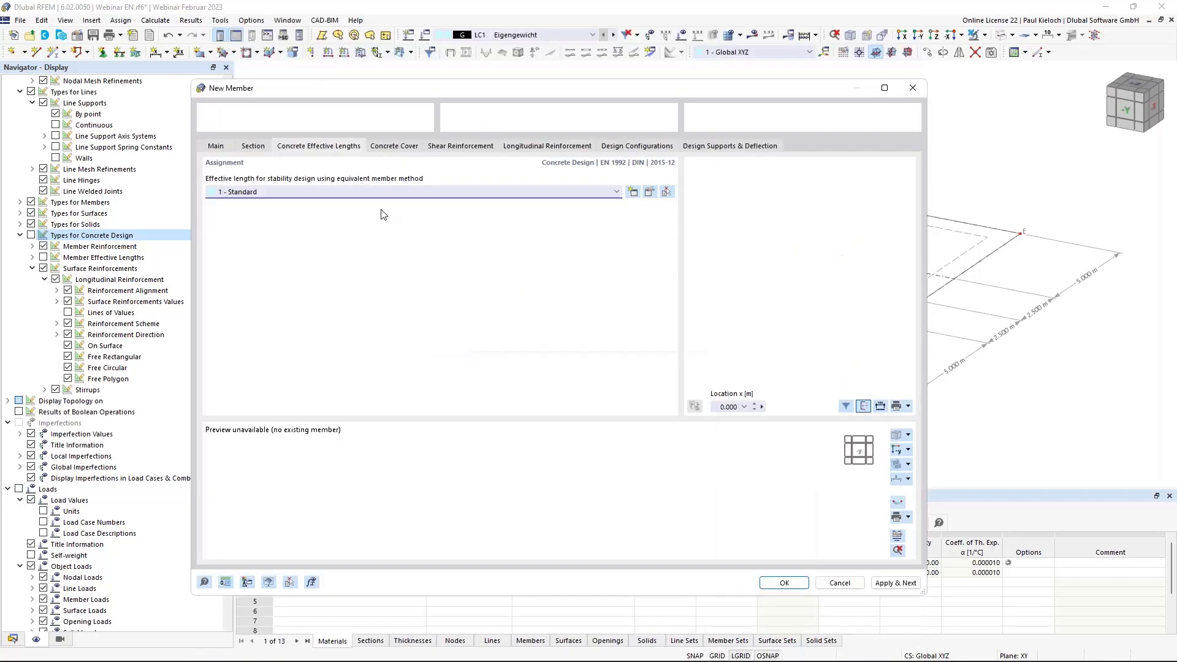
Set the stirrup distance in the template member's shear reinforcement to 0.150 m.
left_click(404, 146)
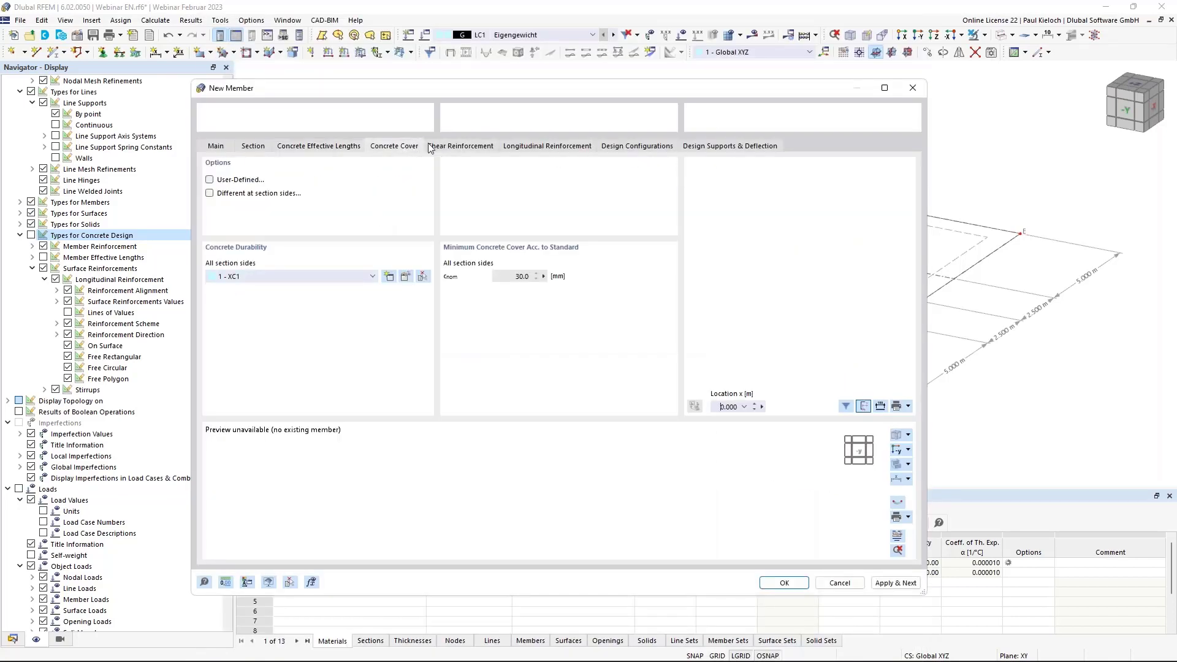
left_click(469, 146)
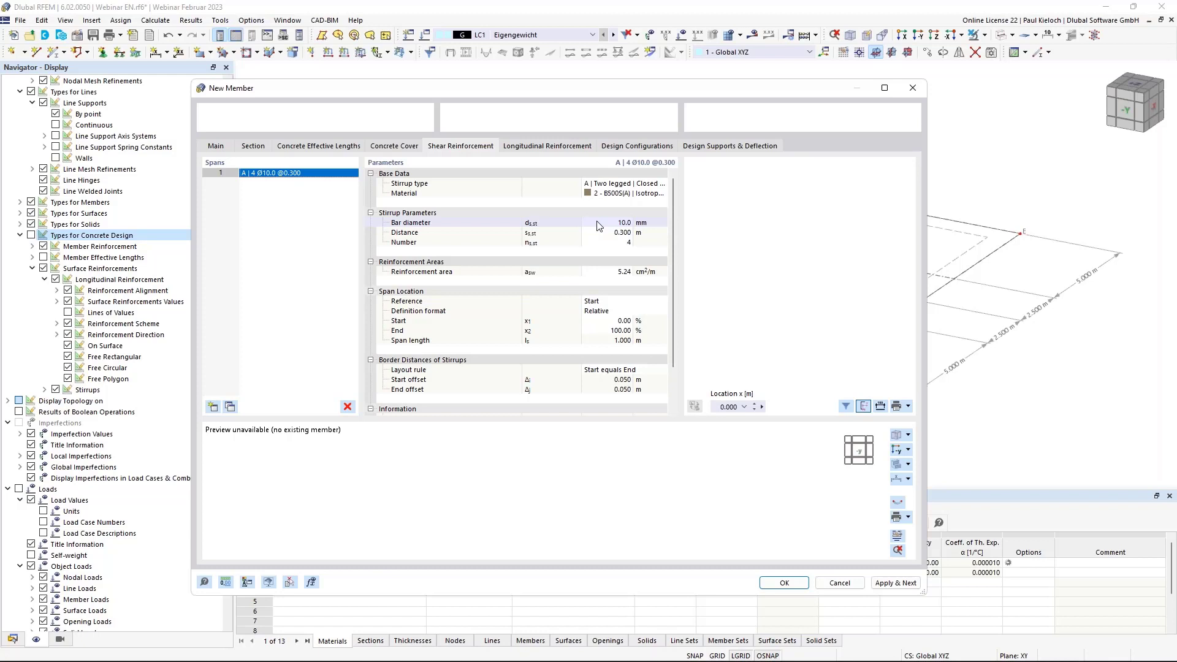
left_click(606, 232)
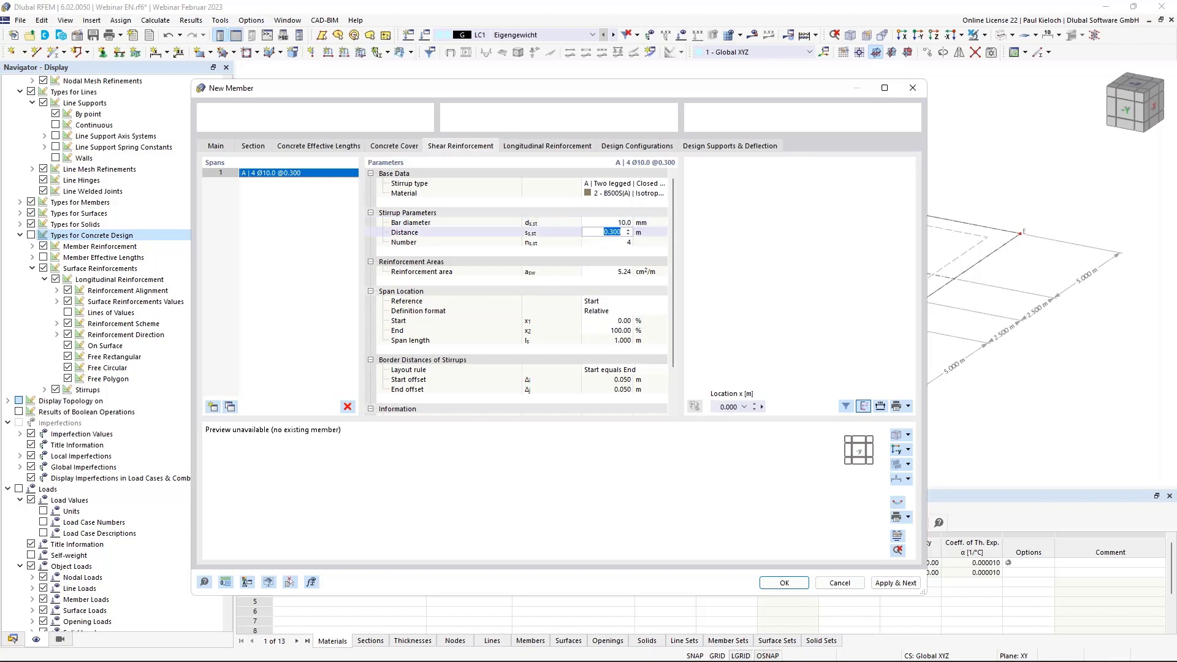
key("BackSpace")
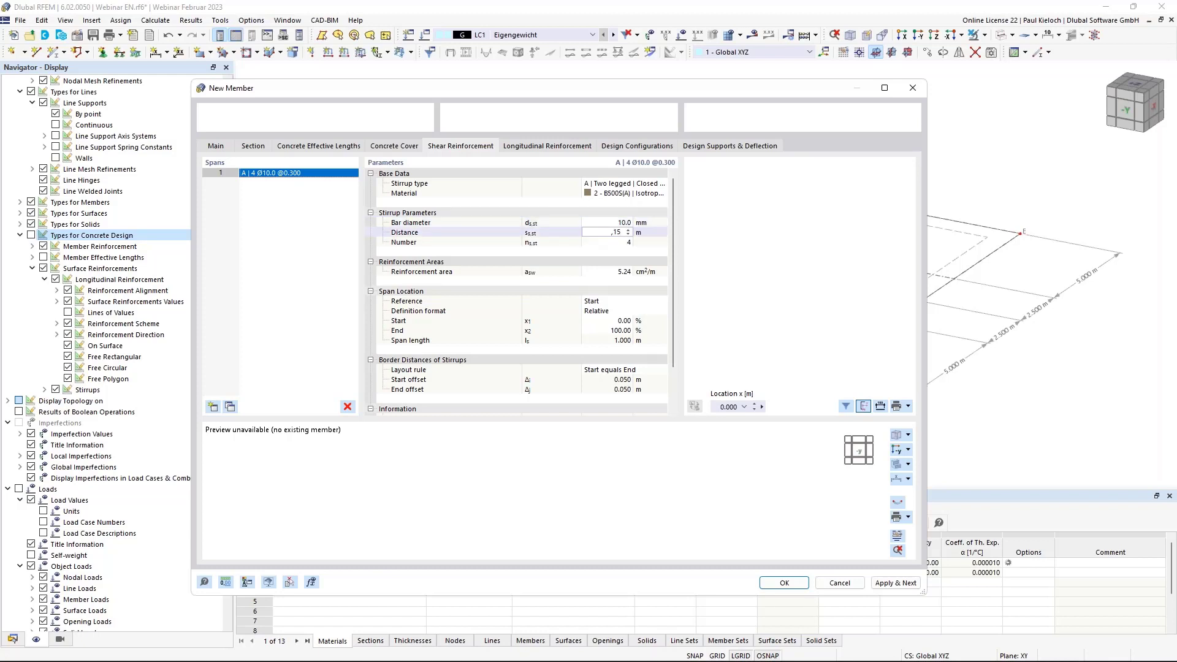
left_click(649, 233)
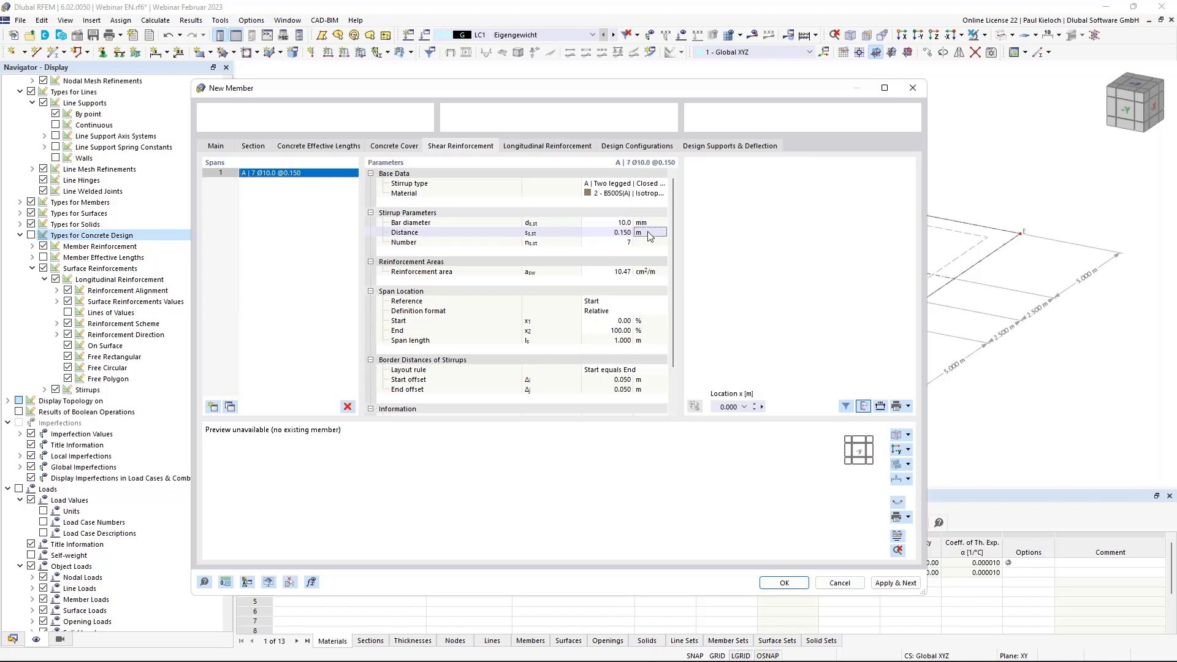
Set the template member's longitudinal reinforcement to rebar type 'Uniformly surrounding' with a 14 mm bar diameter.
left_click(532, 145)
left_click(609, 184)
left_click(636, 184)
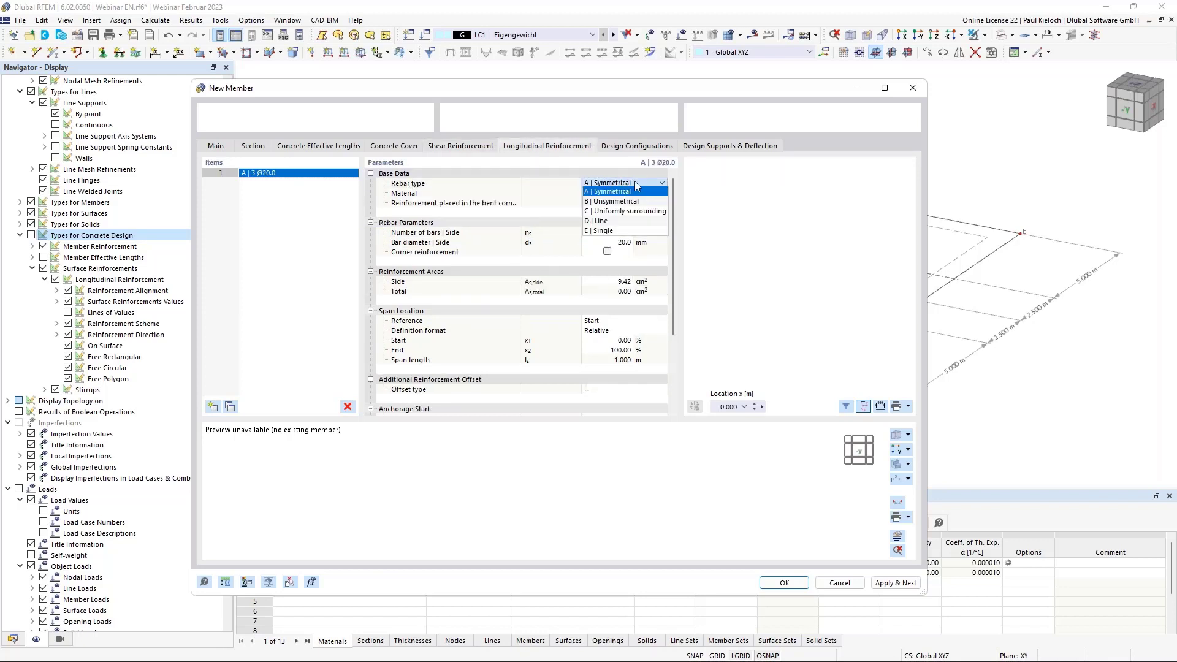
left_click(629, 211)
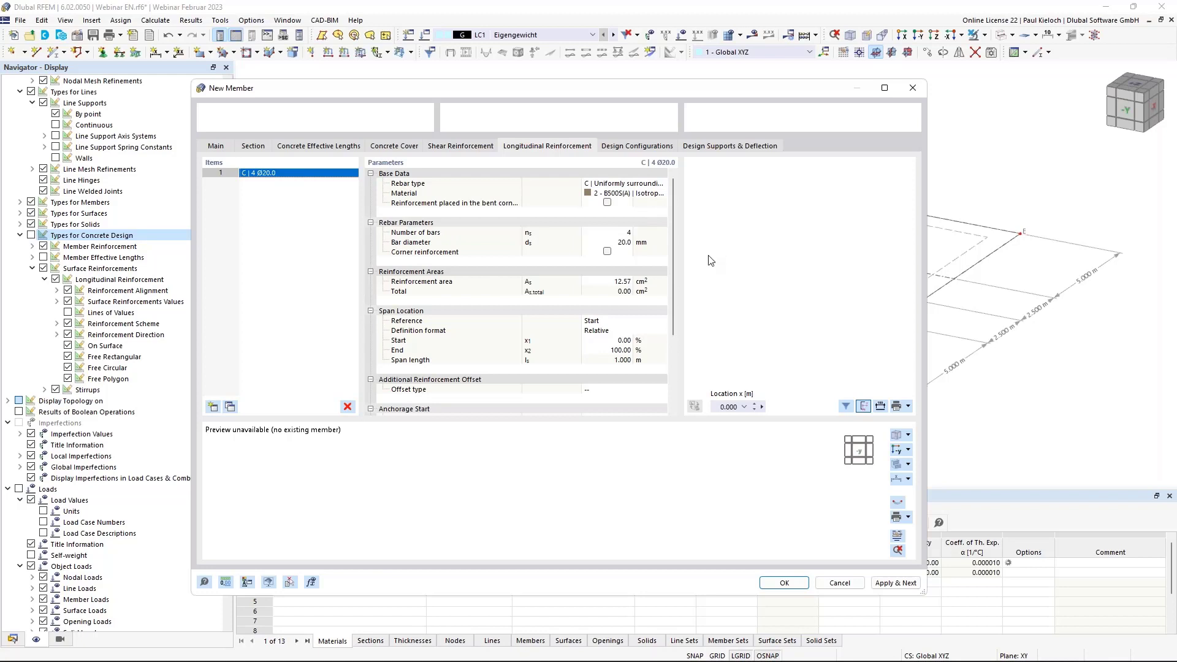
left_click(613, 242)
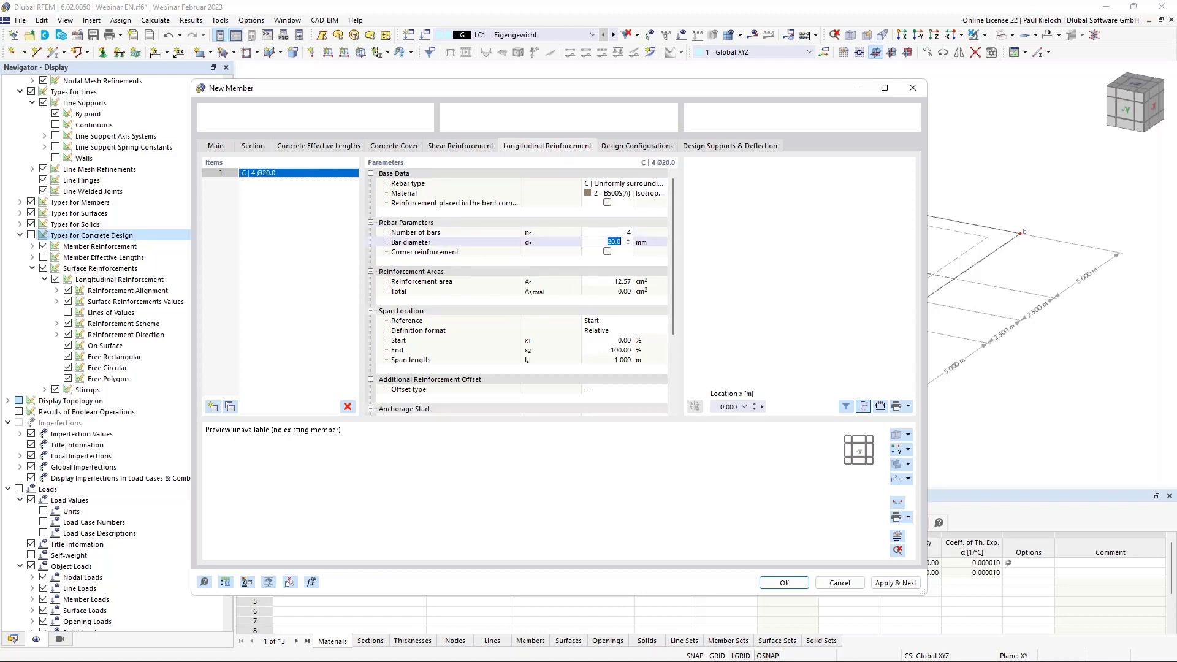
type("14")
left_click(652, 246)
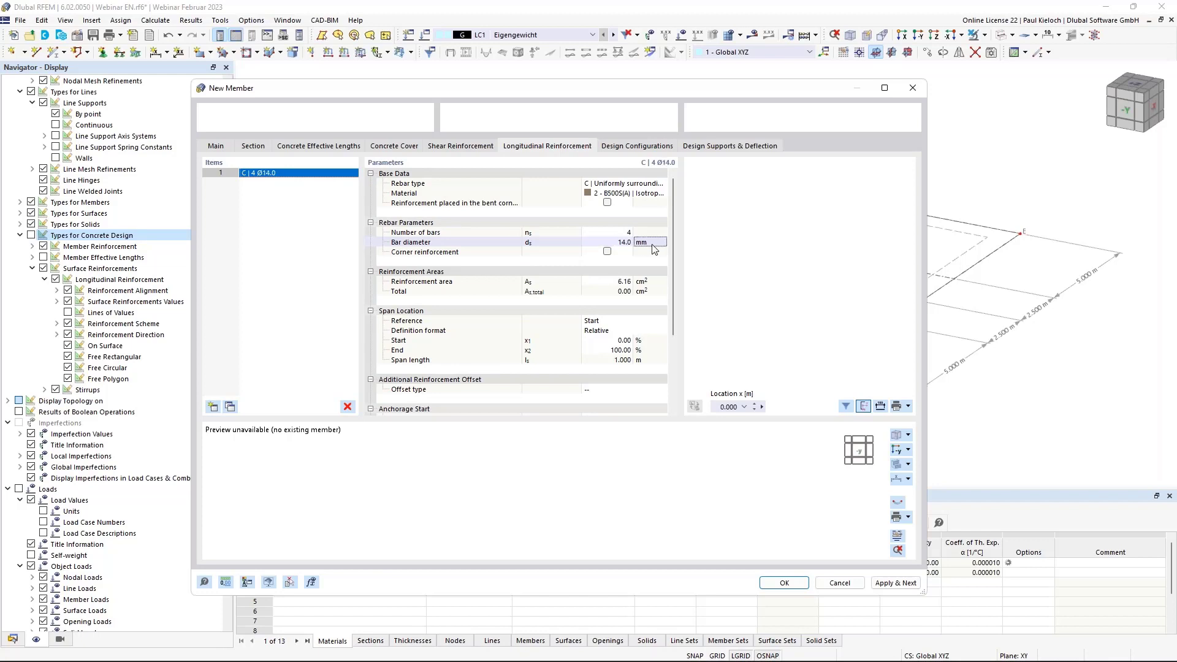
Accept the template member with its standard design configurations and create the node copies with the linked columns.
left_click(655, 147)
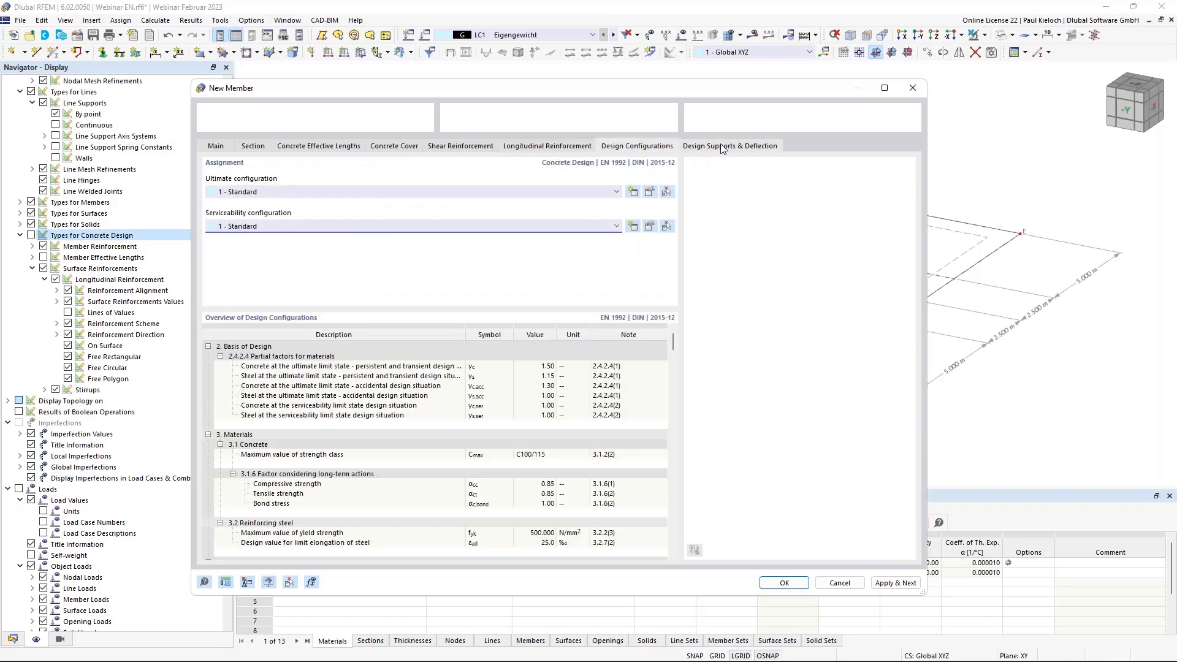
left_click(721, 147)
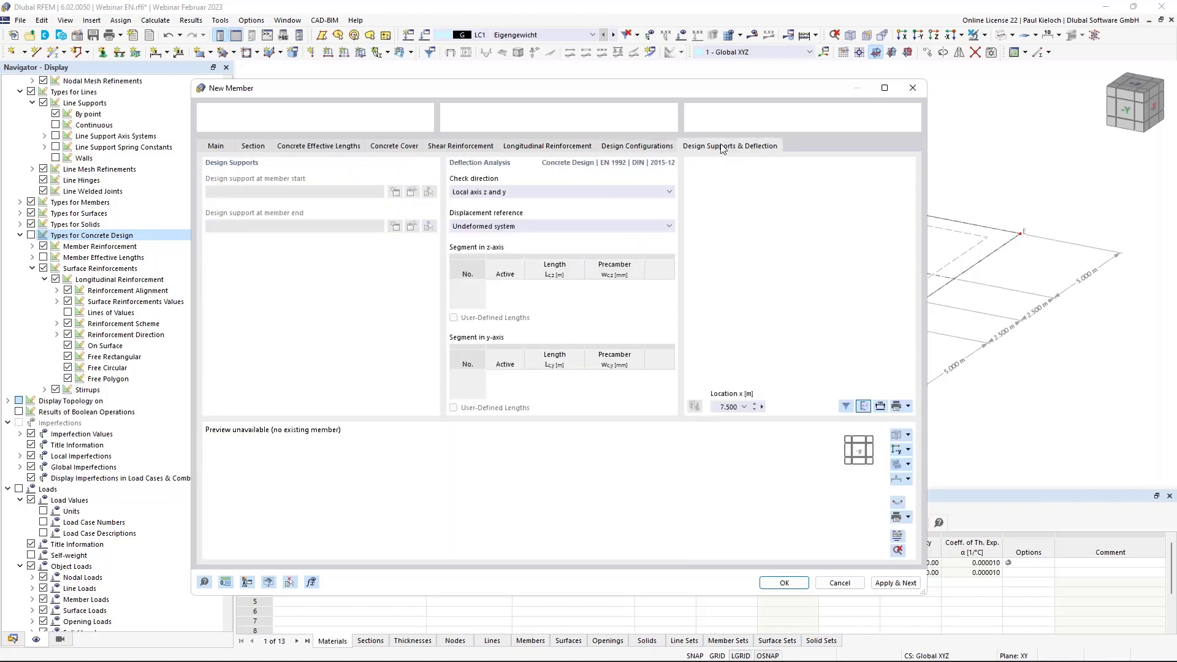
left_click(784, 583)
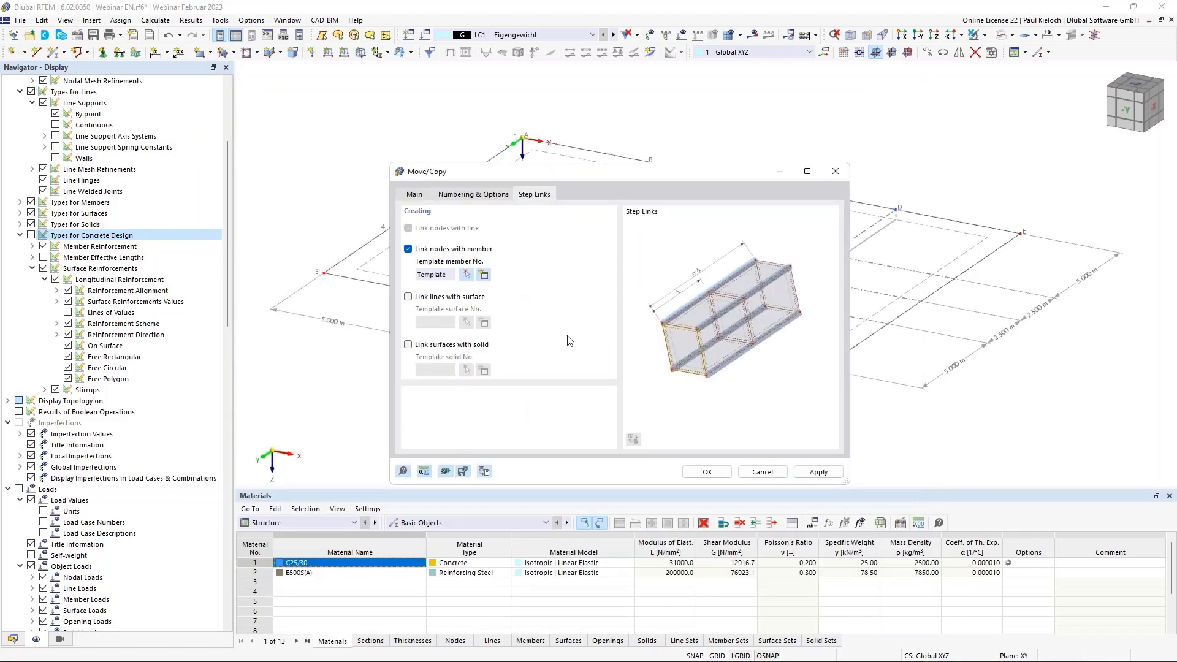
left_click(707, 472)
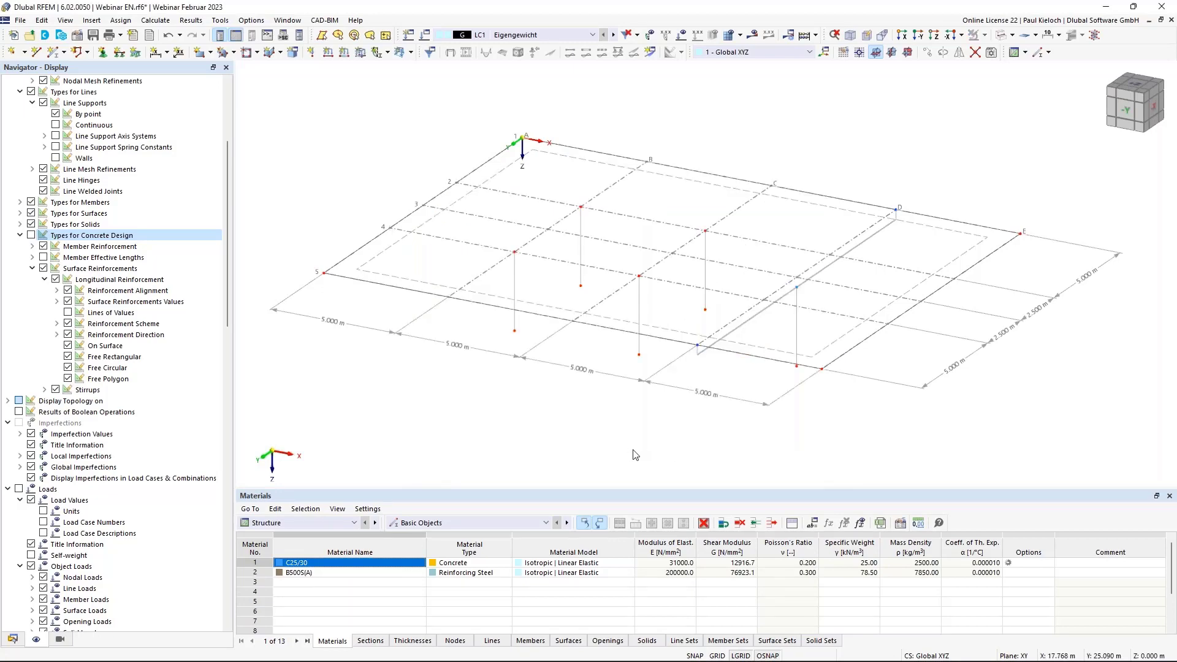
Set the Z-coordinate of the base node of the column beneath the downstand rib to 3 m.
middle_click_drag(638, 453, 795, 291)
scroll(797, 285, "up", 2)
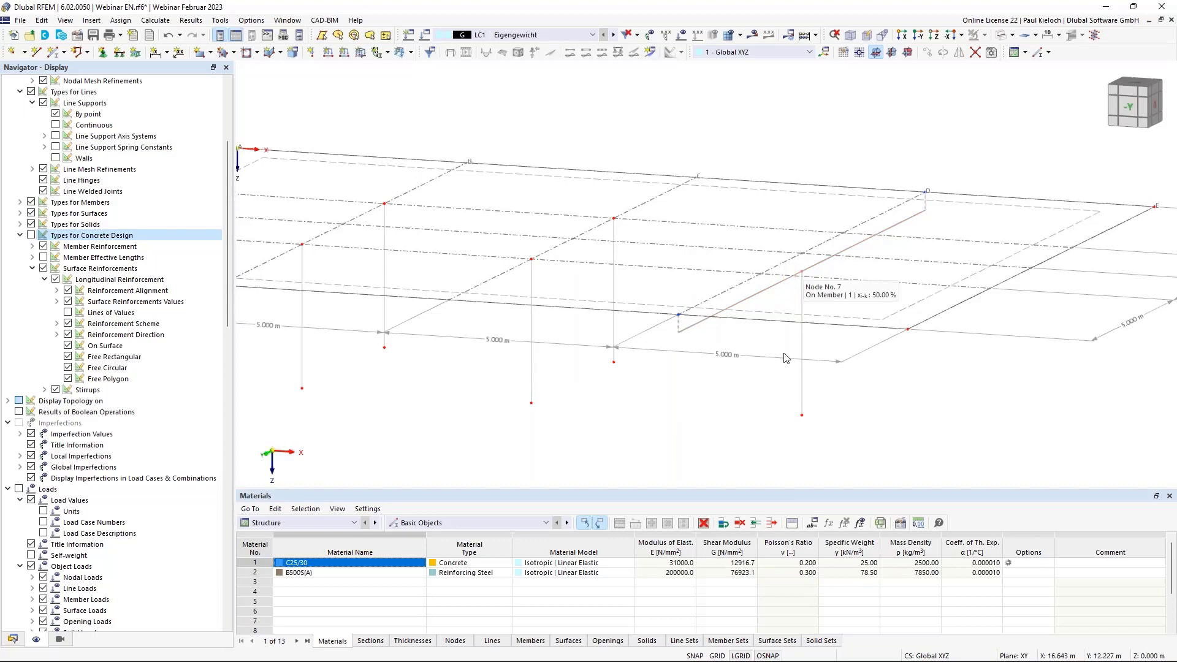
key("ctrl+shift+y")
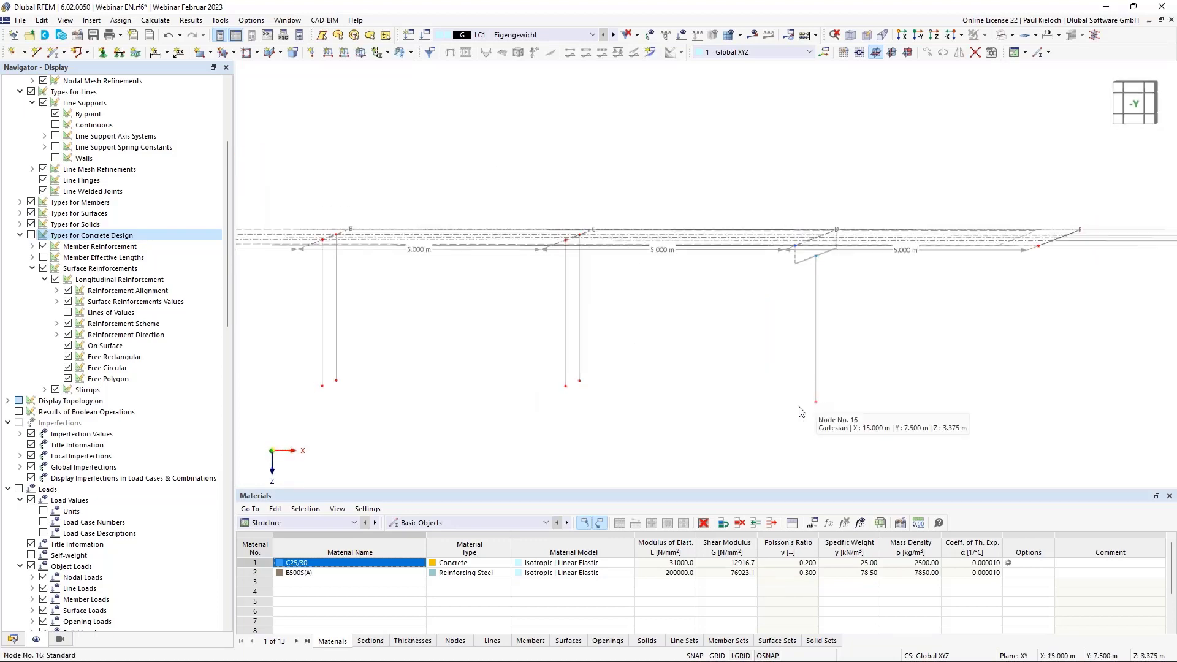
middle_click_drag(800, 409, 800, 408, "ctrl")
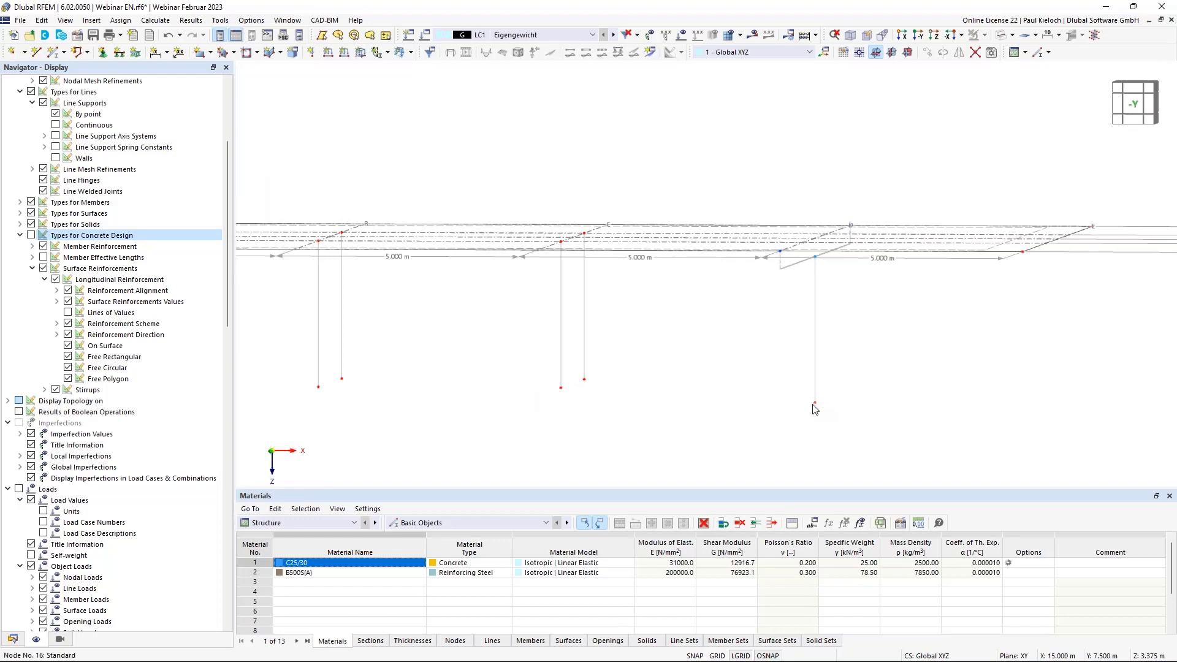
double_click(815, 406)
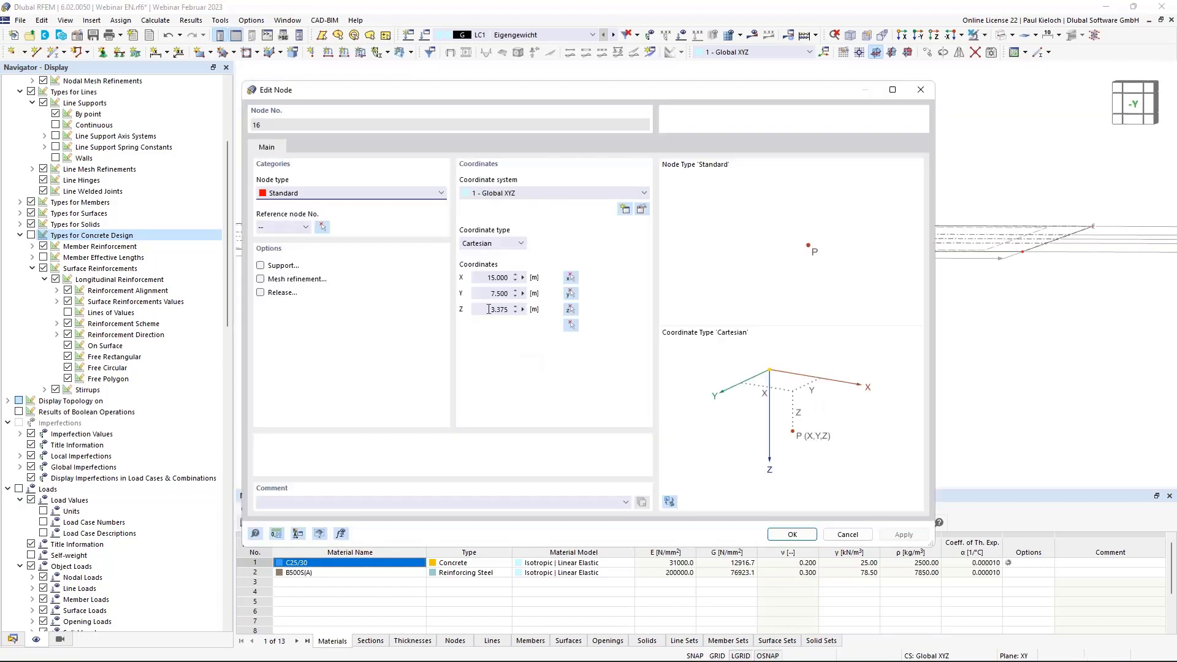
double_click(497, 309)
type("3")
key("Tab")
key("Return")
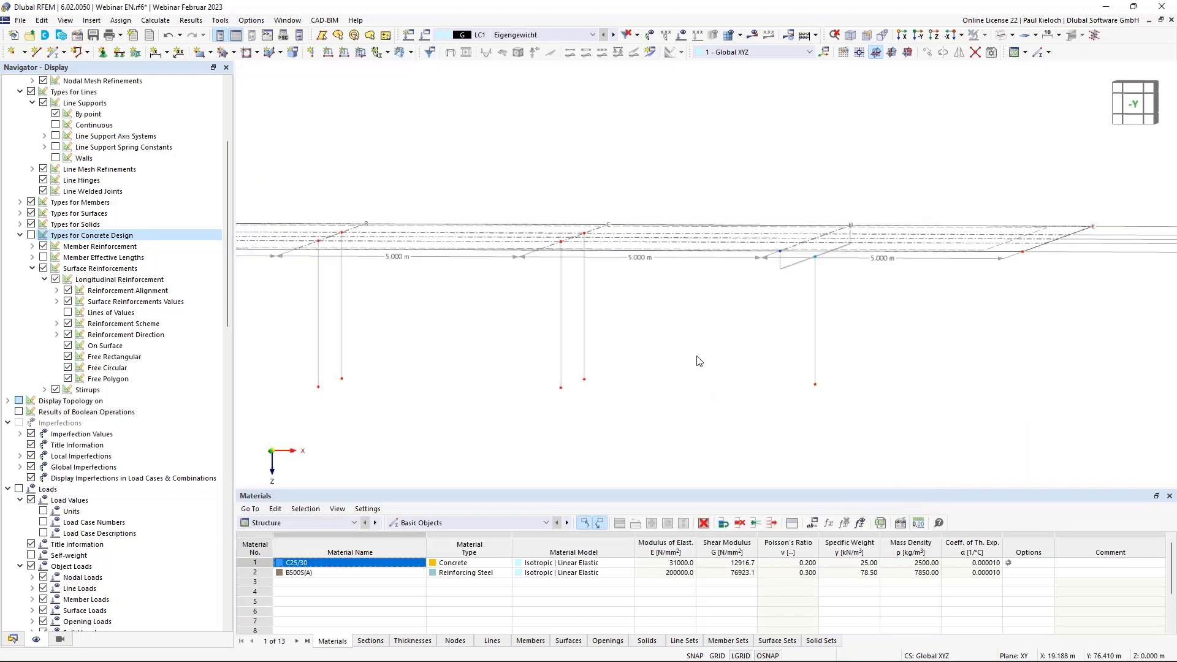
Assign nodal support 'Gelenkig' to the five column base nodes, additionally restraining its rotations about X and Y.
middle_click_drag(713, 350, 757, 353, "ctrl")
left_click_drag(333, 370, 921, 443)
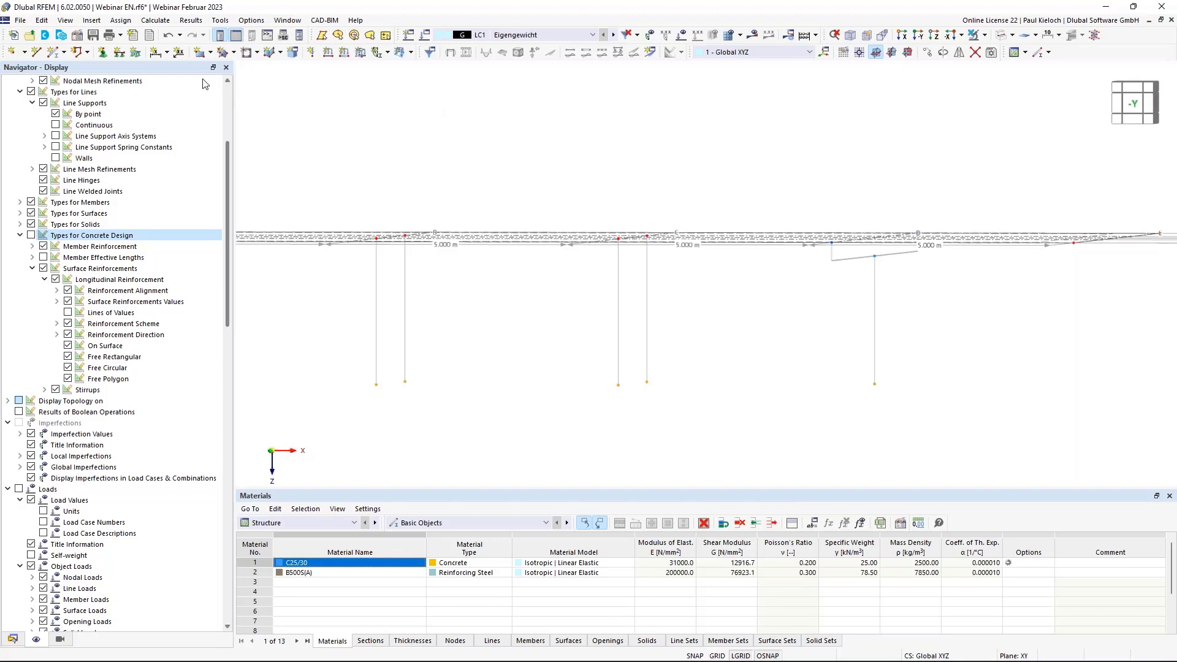
left_click(103, 53)
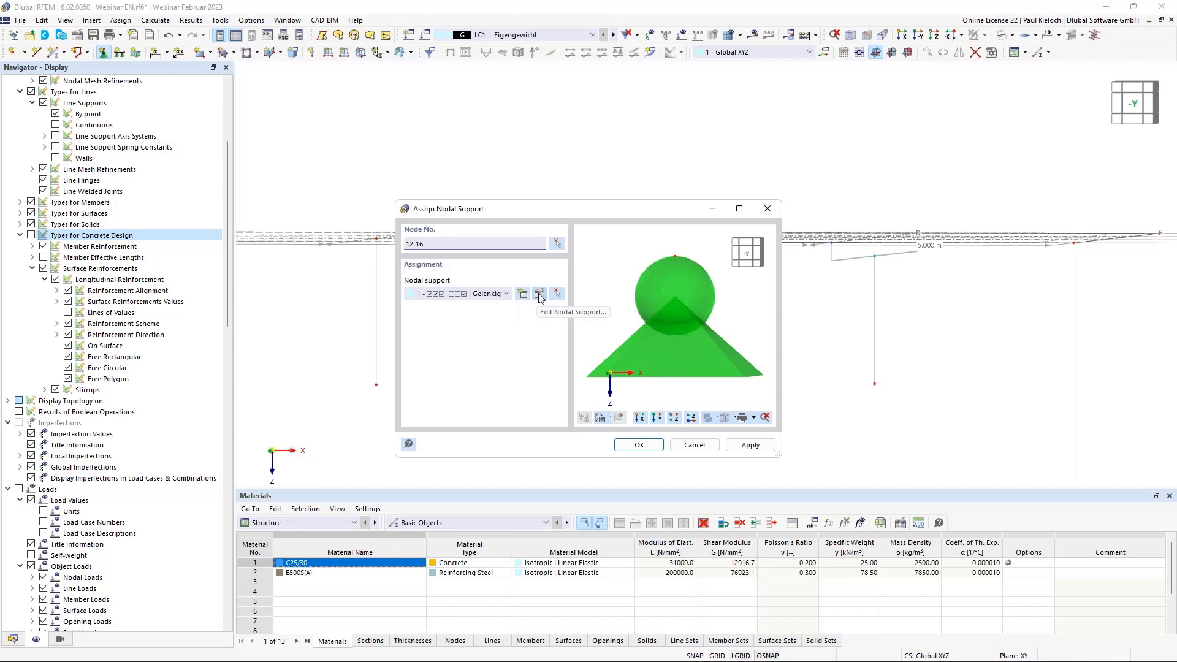
left_click(540, 297)
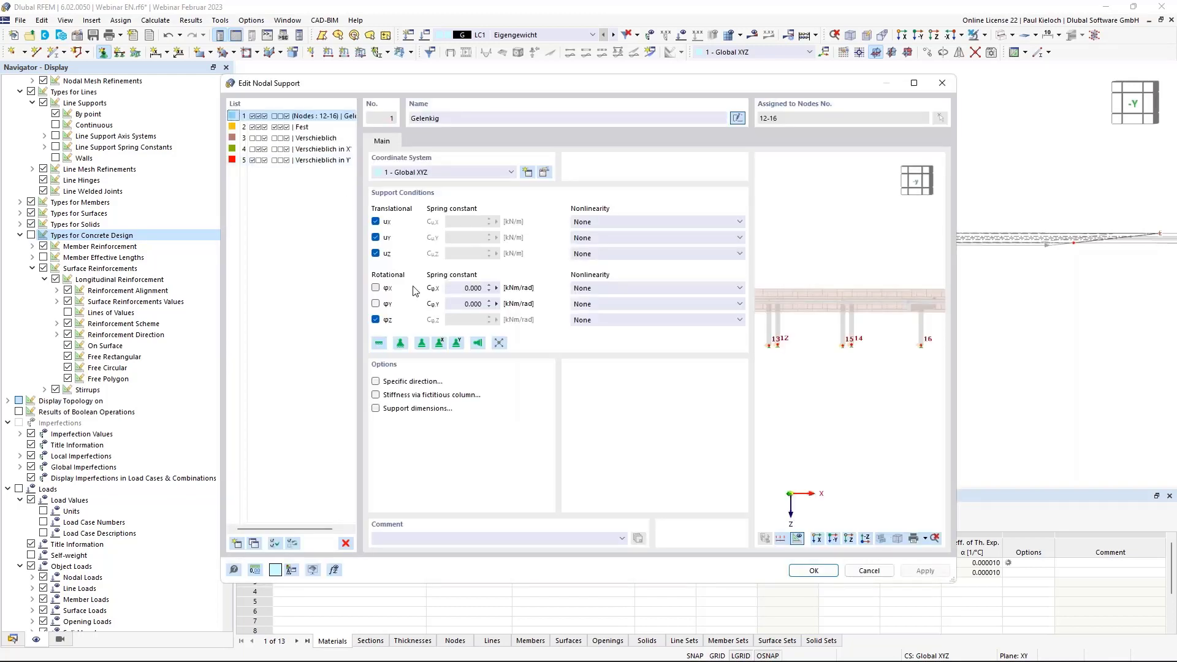
left_click(375, 304)
left_click(375, 288)
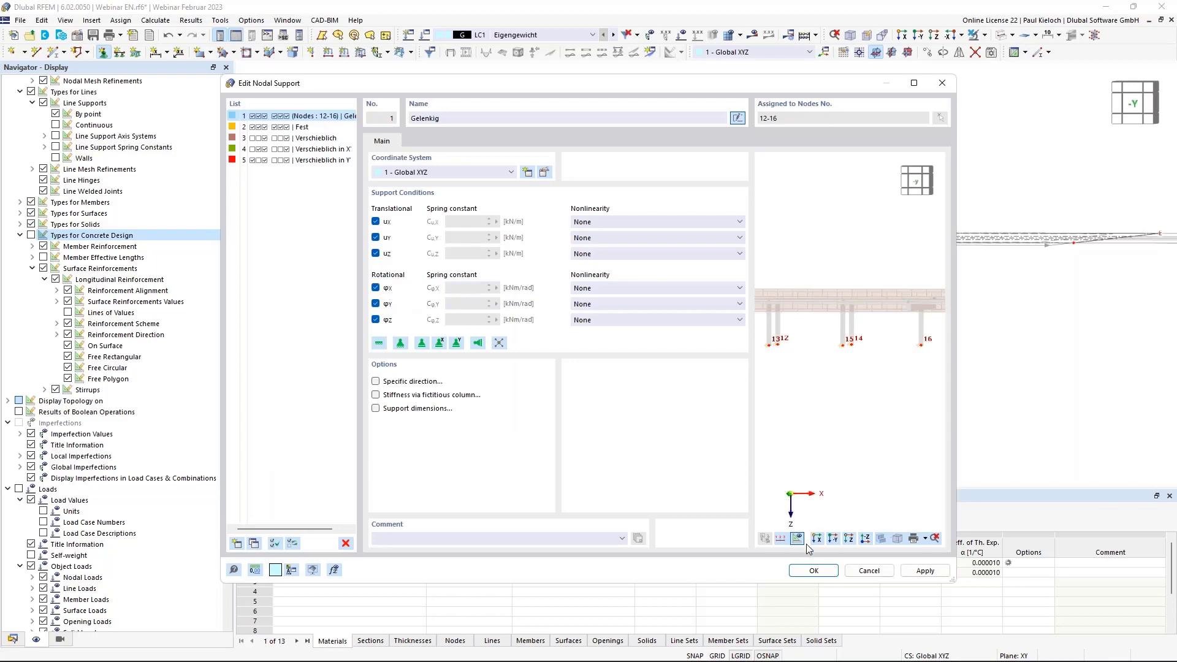
left_click(809, 570)
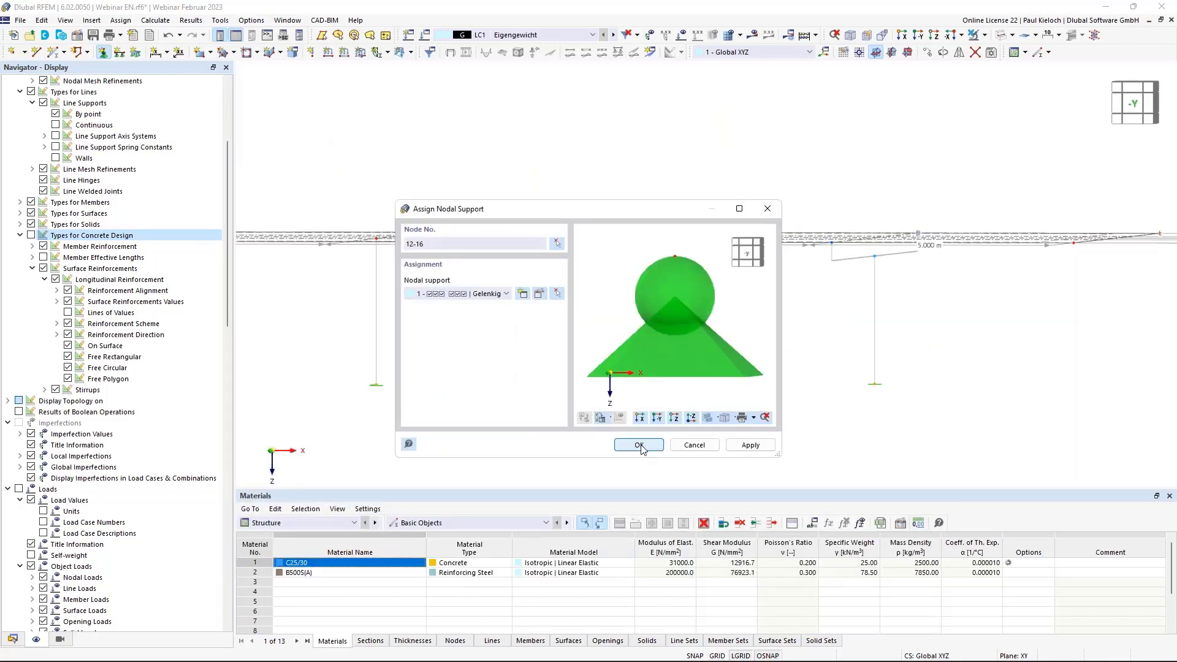
left_click(641, 445)
Enable a support on the four slab boundary lines and create a new line support for them.
middle_click_drag(525, 337, 674, 257, "ctrl")
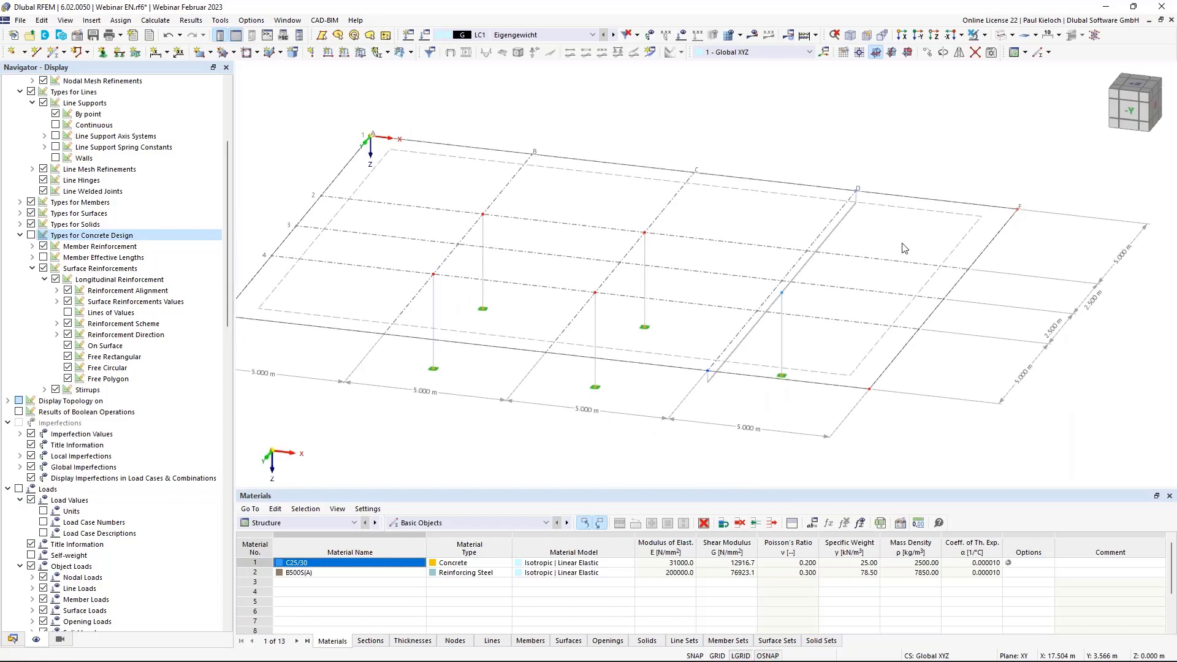
middle_click_drag(904, 249, 993, 255, "ctrl")
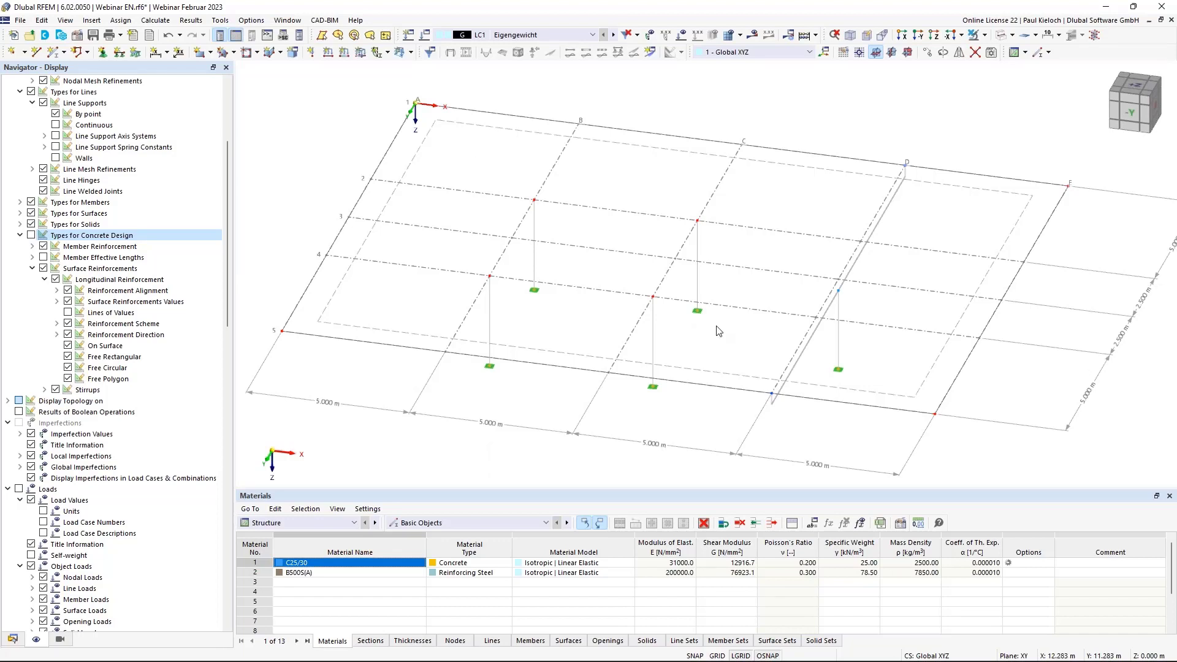
left_click(395, 141)
left_click(420, 349, "ctrl")
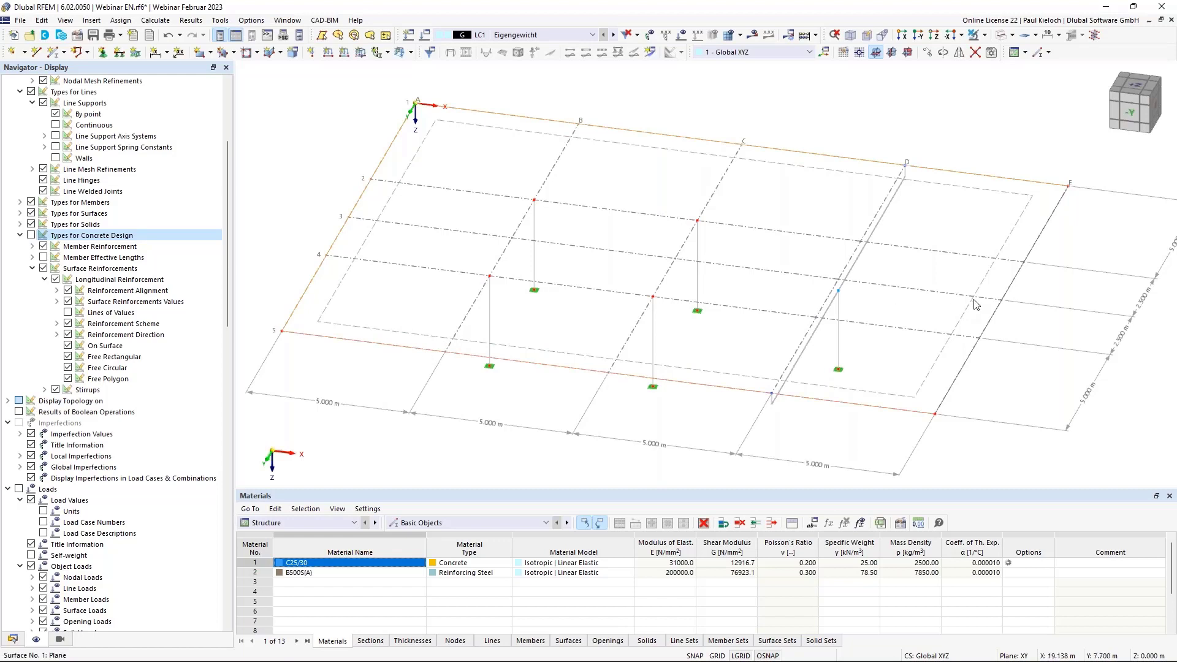
left_click(1041, 233, "ctrl")
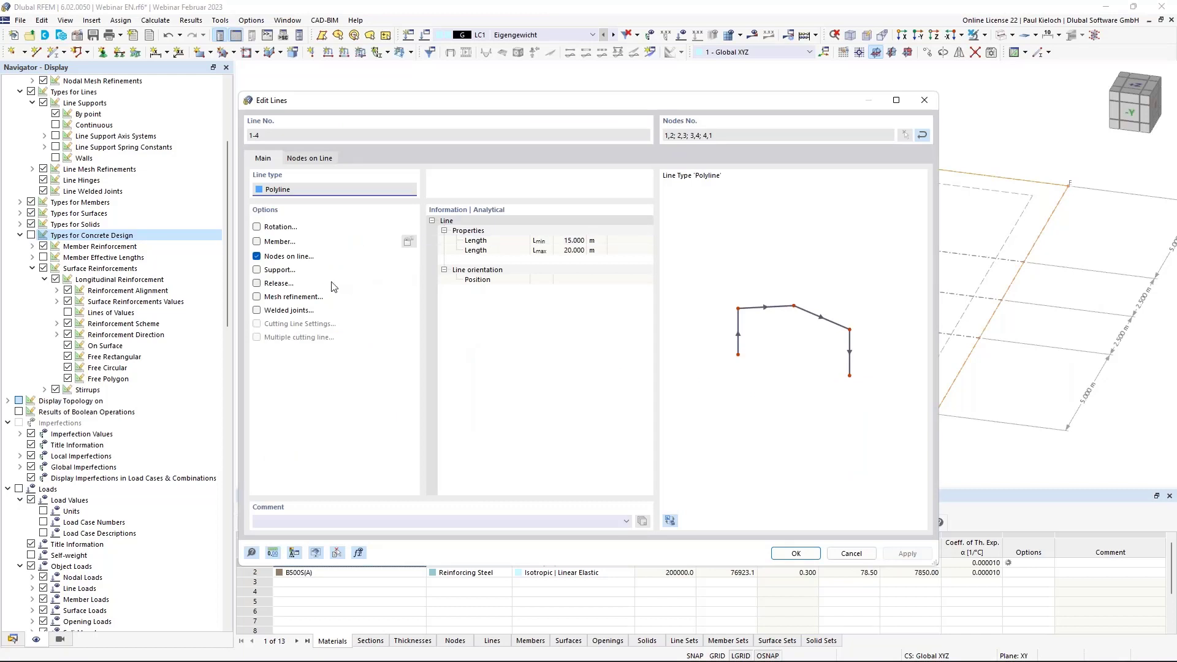
left_click(258, 270)
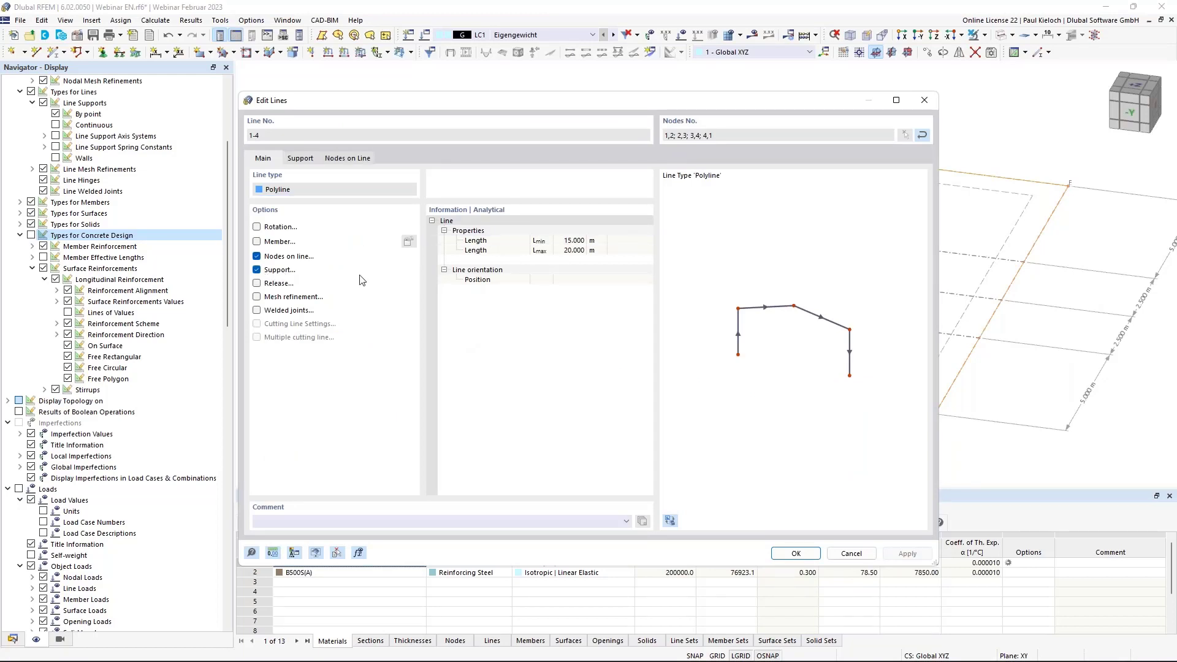
left_click(310, 159)
left_click(608, 204)
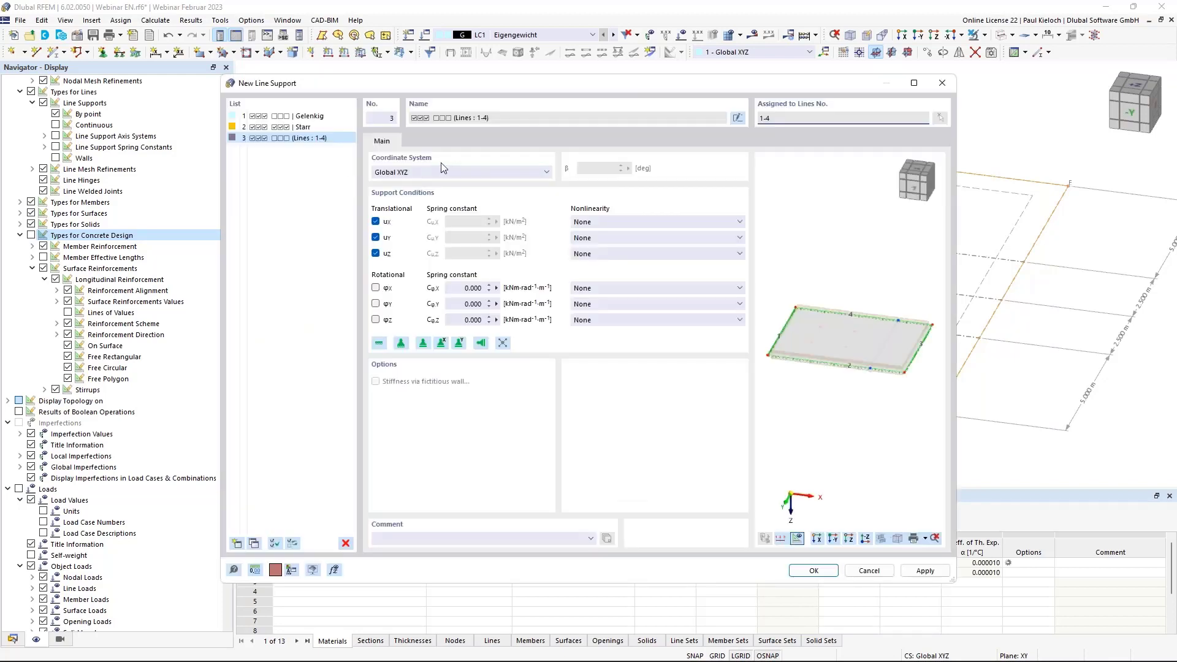
Switch the line support to the Local xyz coordinate system and enable stiffness via fictitious wall.
left_click(400, 174)
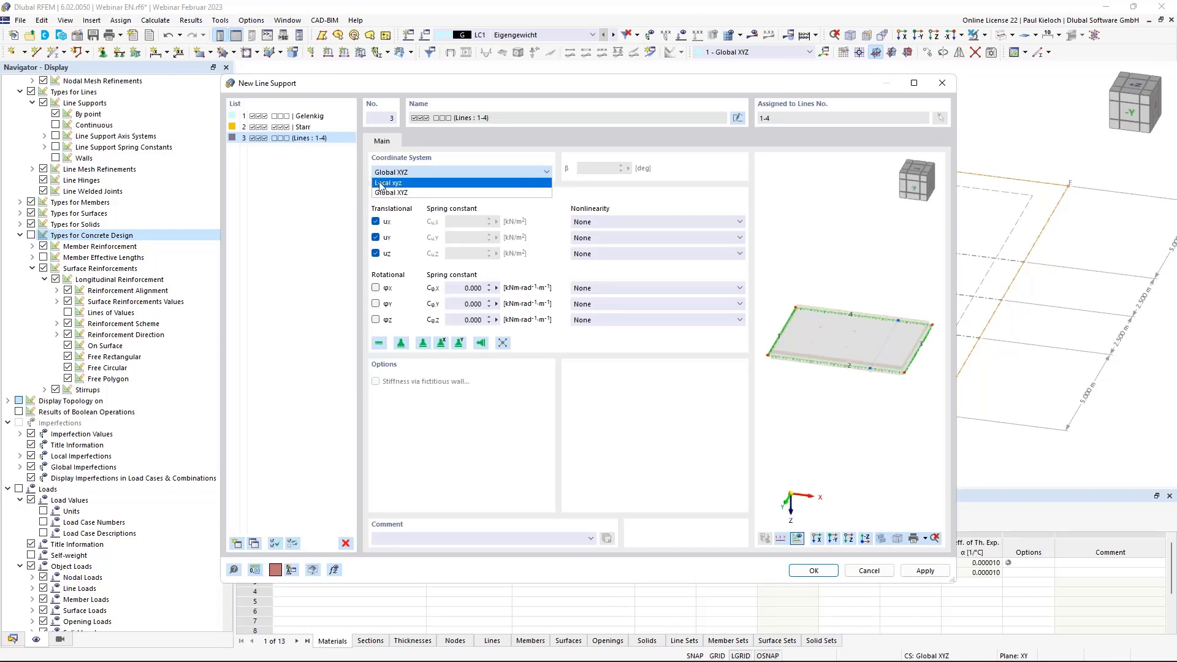
left_click(381, 184)
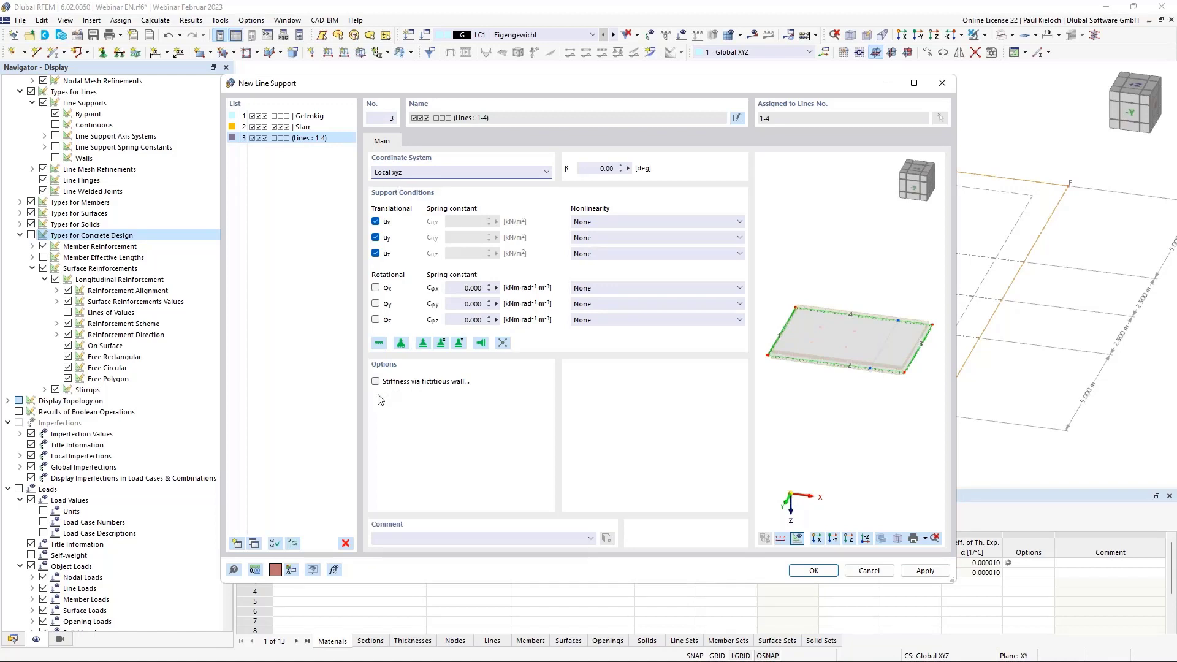
left_click(461, 386)
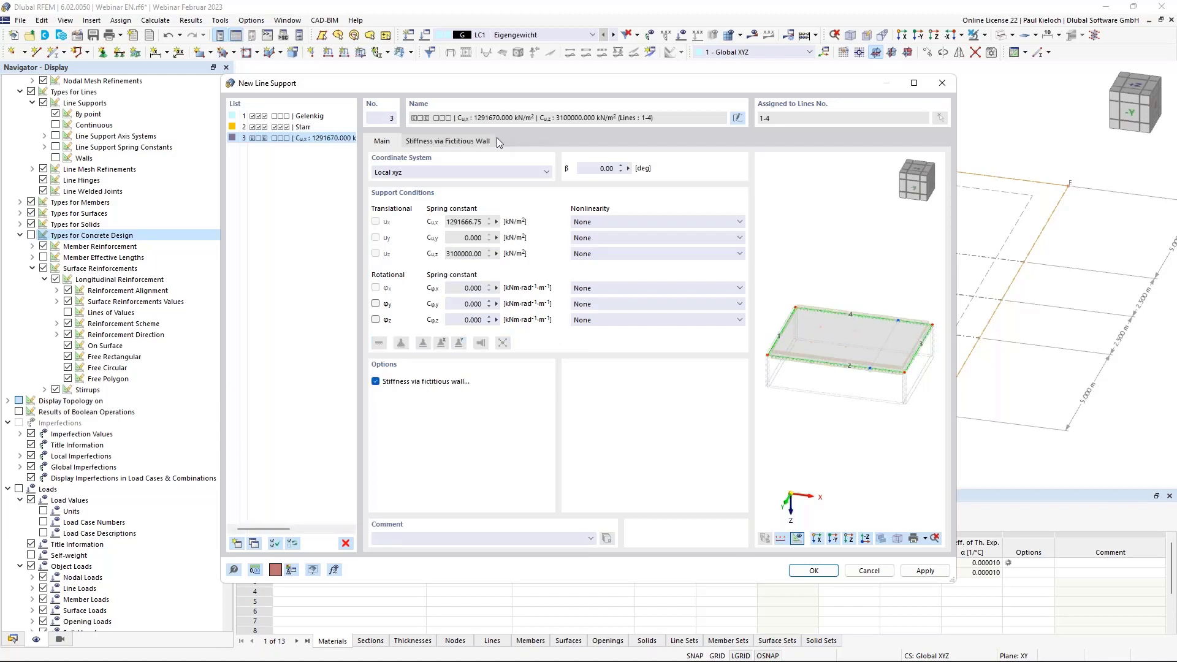
Set the fictitious wall to 0.250 m width and 3 m height, and apply the line support to the slab edges.
left_click(487, 140)
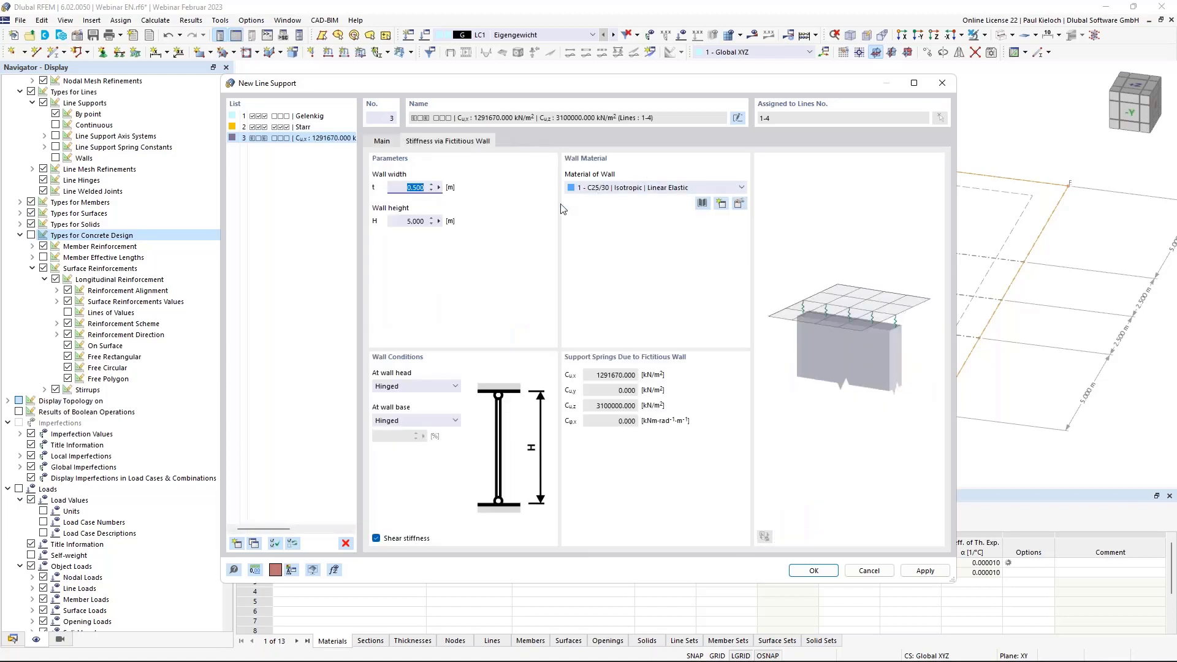
key("BackSpace")
type(",25")
key("Tab")
type("3")
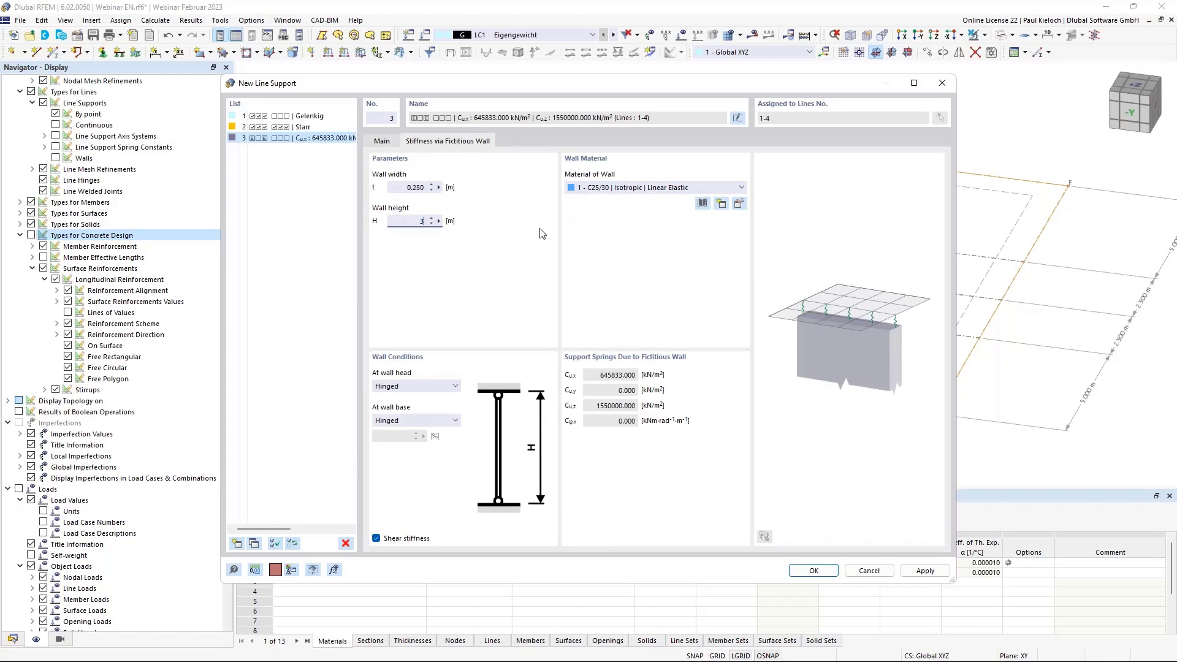
key("shift+Tab")
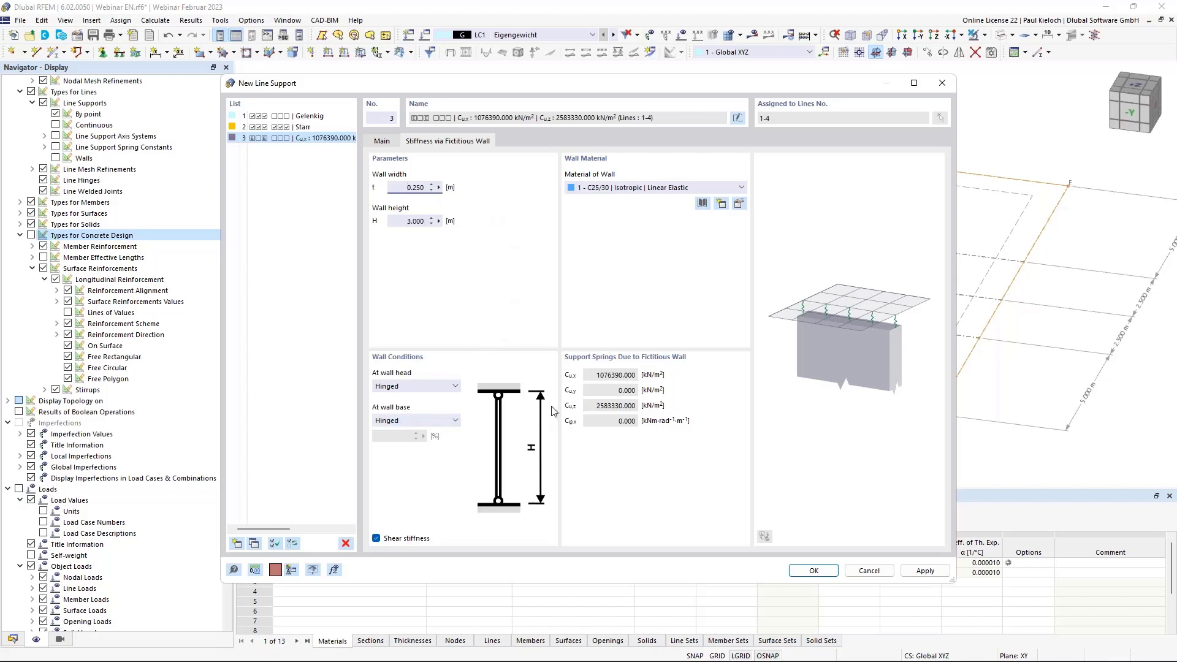
left_click(813, 571)
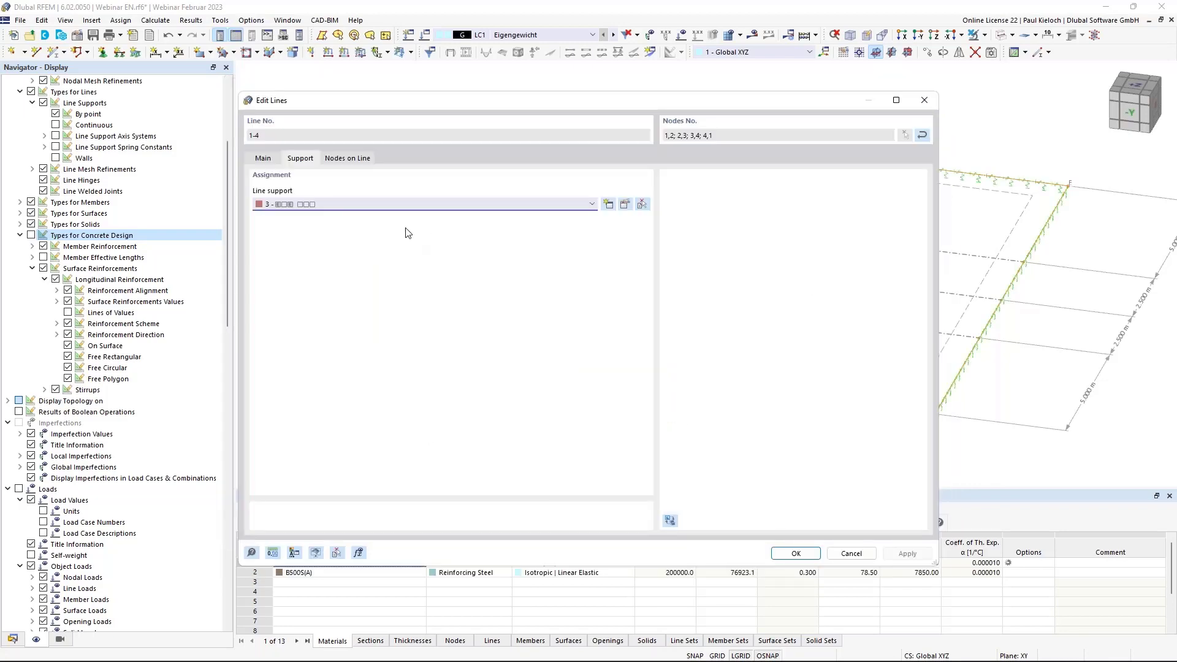
left_click(780, 551)
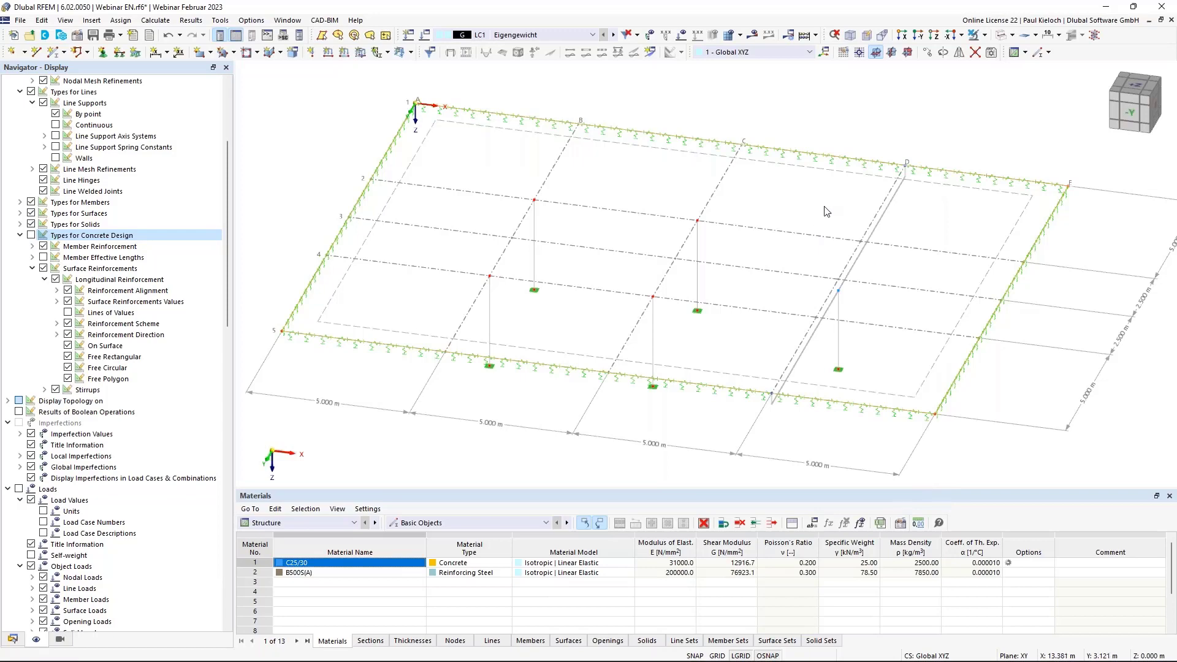
Turn on the display of walls for the line supports in the model.
mouse_move(823, 208)
middle_mouse_down("ctrl")
mouse_move(820, 186)
mouse_move(829, 199)
middle_mouse_up("ctrl")
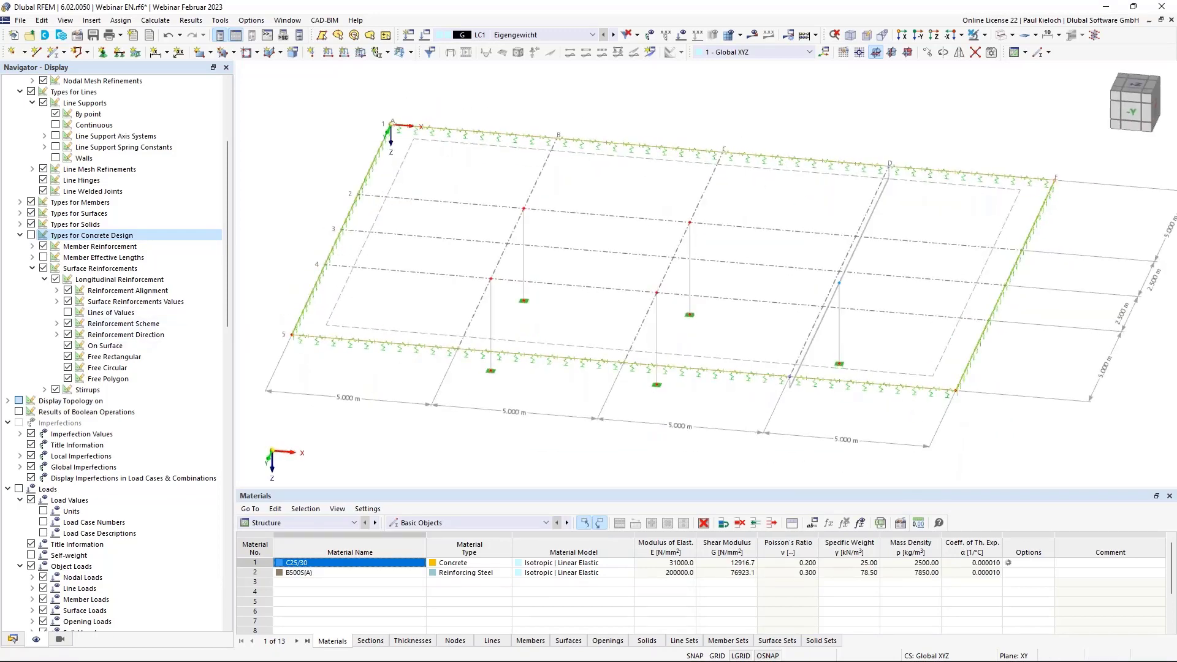
scroll(229, 230, "up", 5)
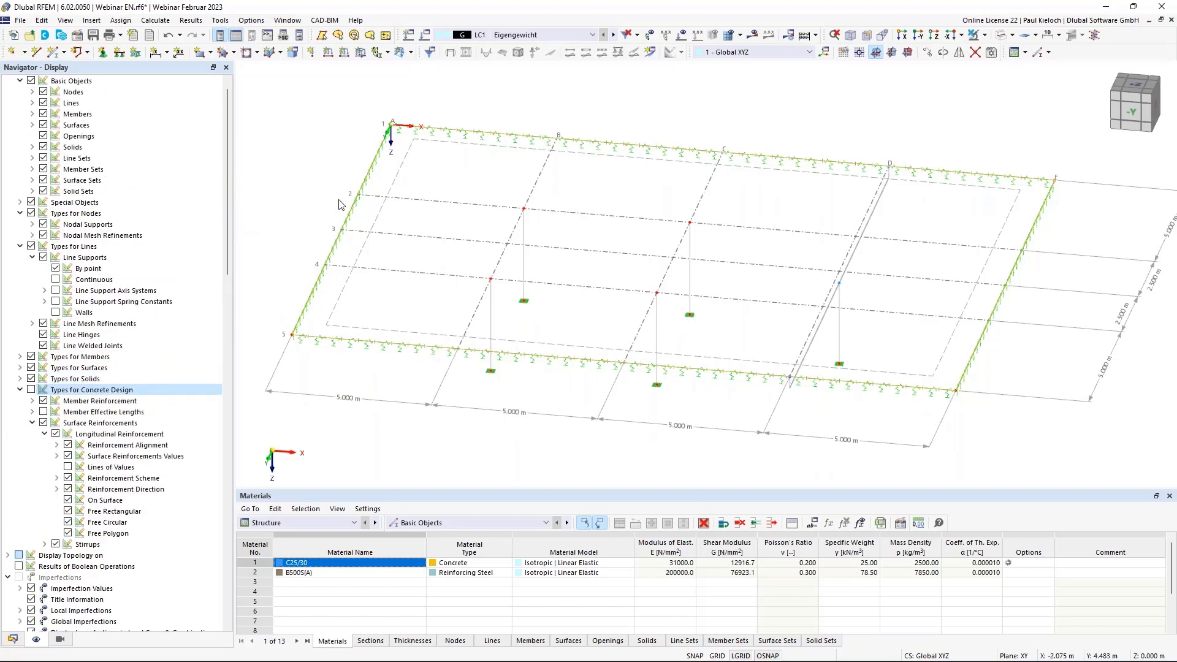
middle_click_drag(417, 228, 422, 234, "ctrl")
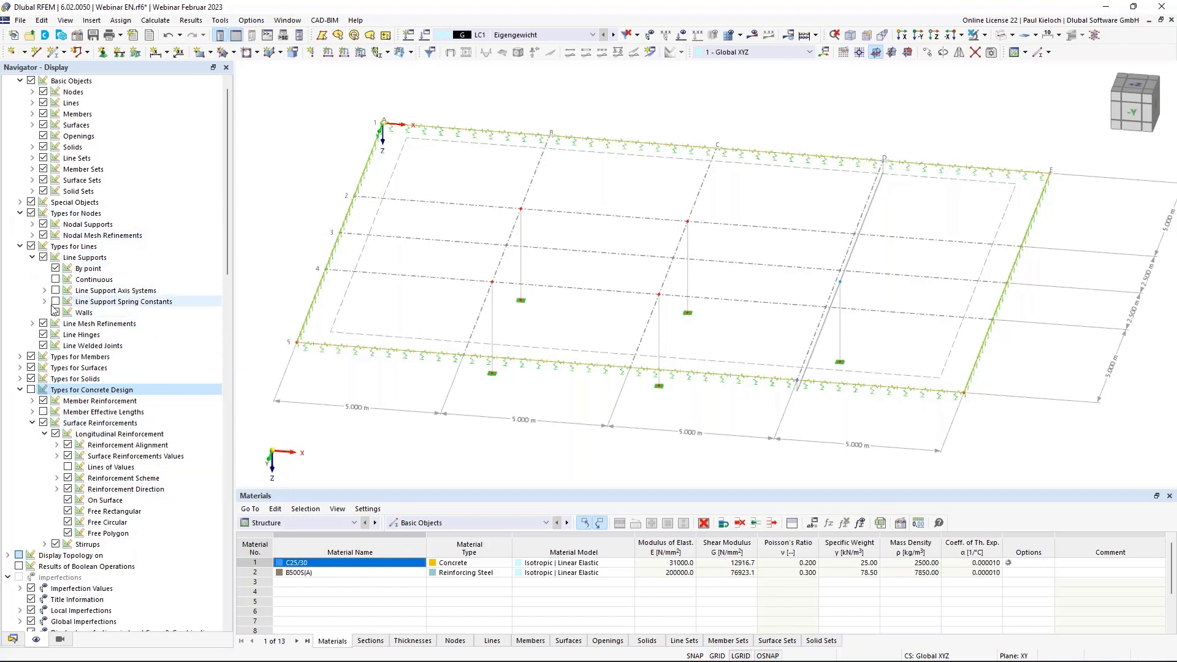
left_click(69, 258)
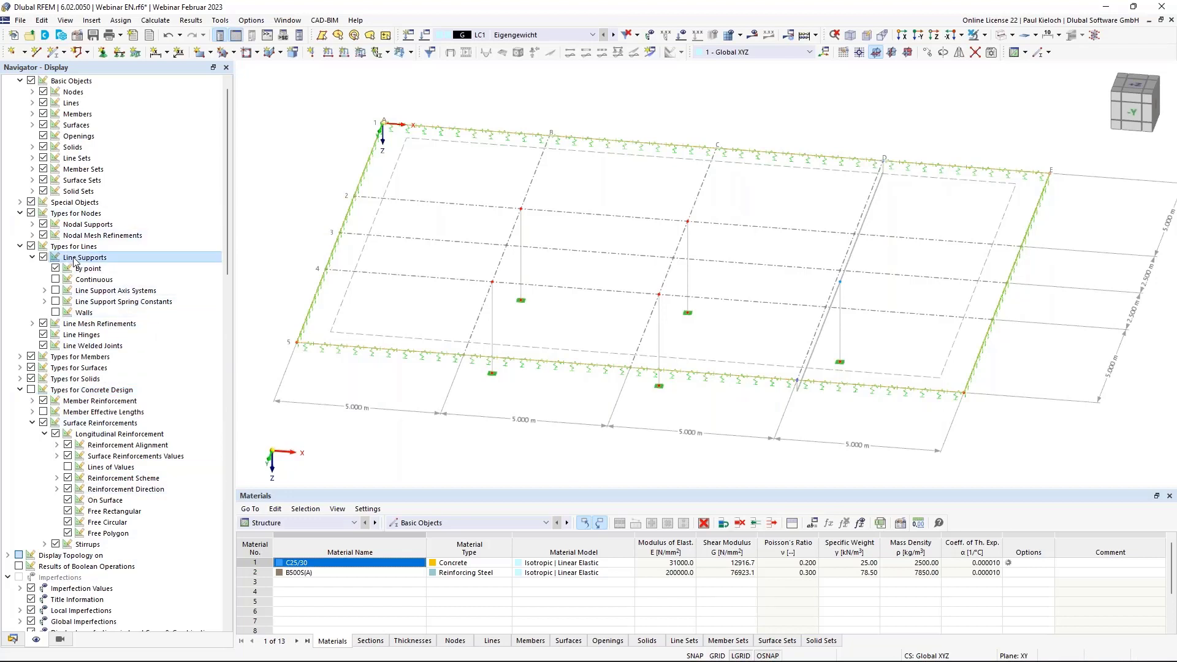
left_click(55, 312)
middle_click_drag(619, 371, 631, 256, "ctrl")
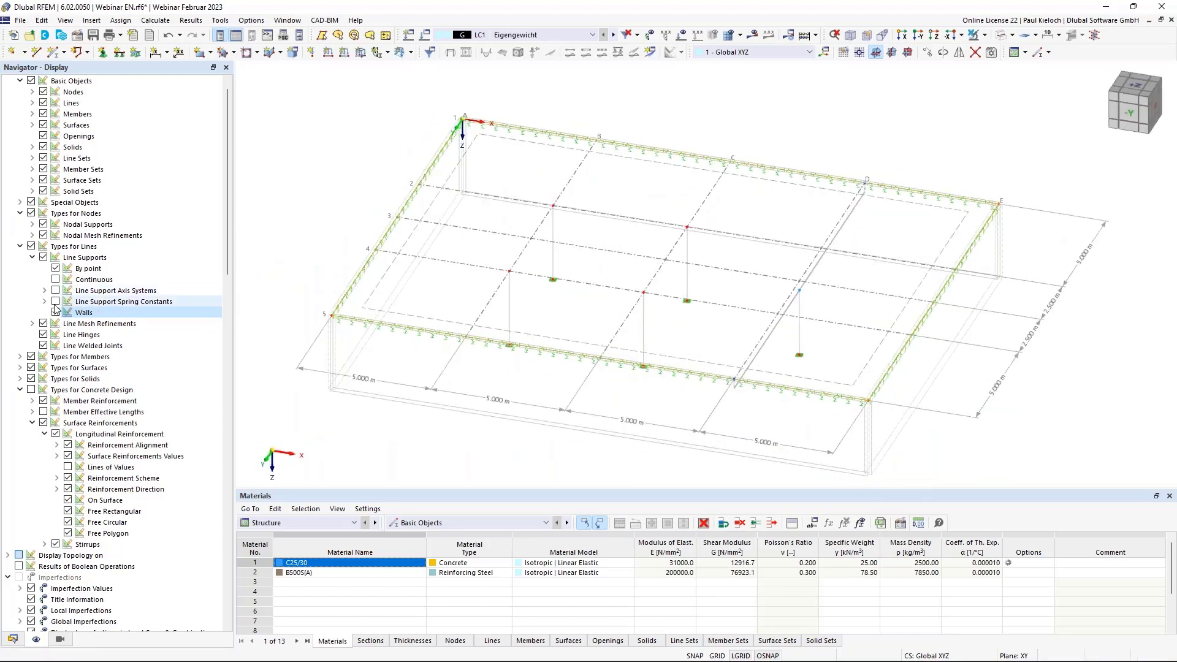
middle_click_drag(381, 257, 374, 258, "ctrl")
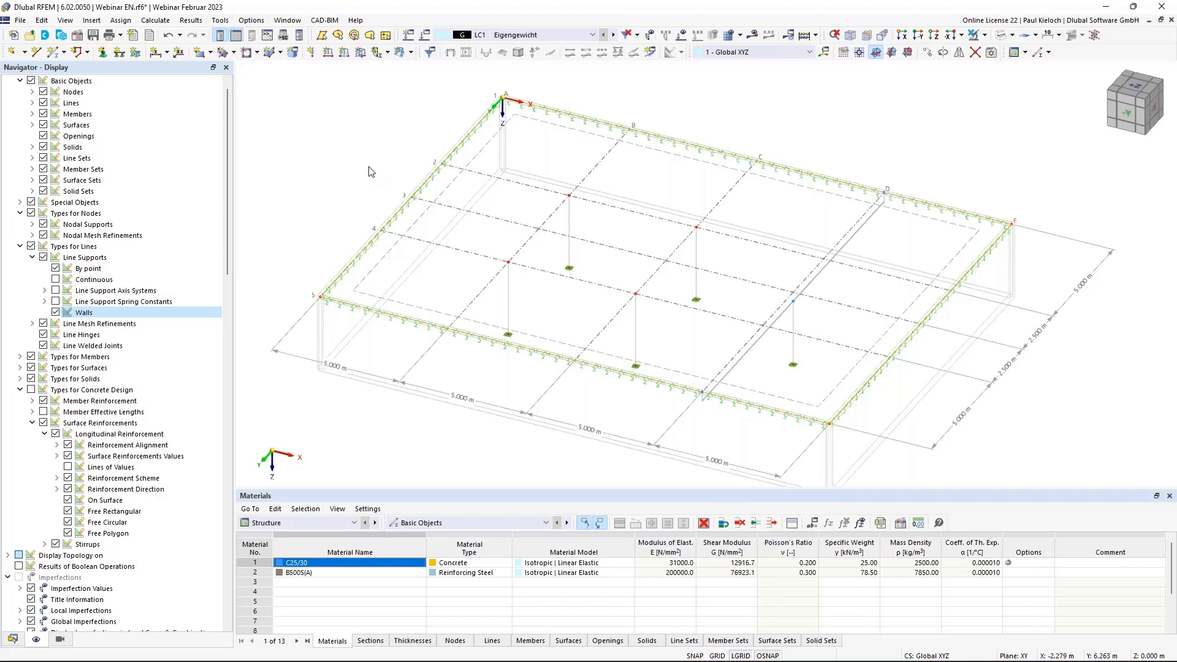
middle_click_drag(875, 262, 846, 236, "ctrl")
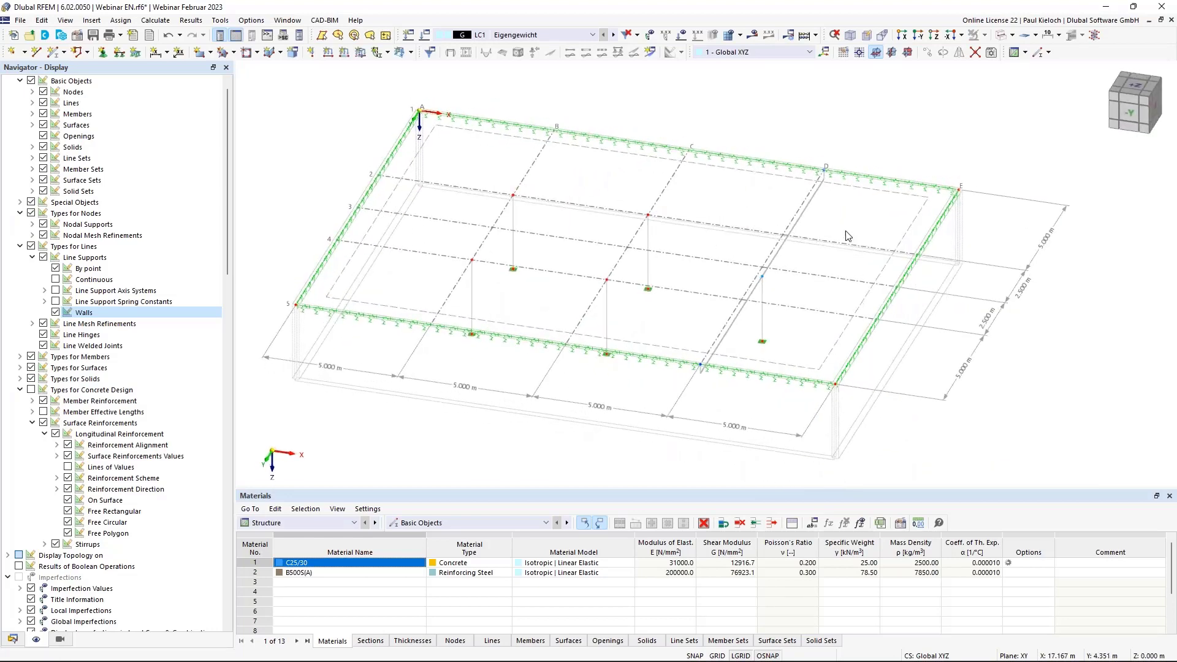
Open the downstand rib member's flange dimensions and end its first segment at 42.50 % of the length.
double_click(807, 212)
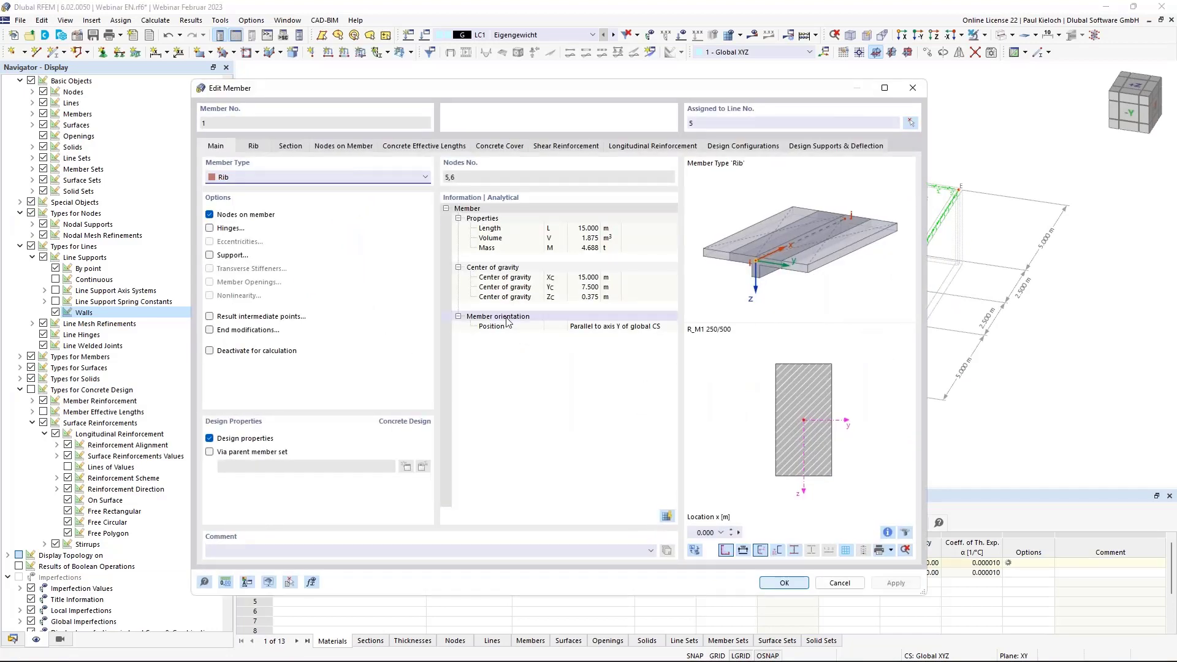
left_click(253, 145)
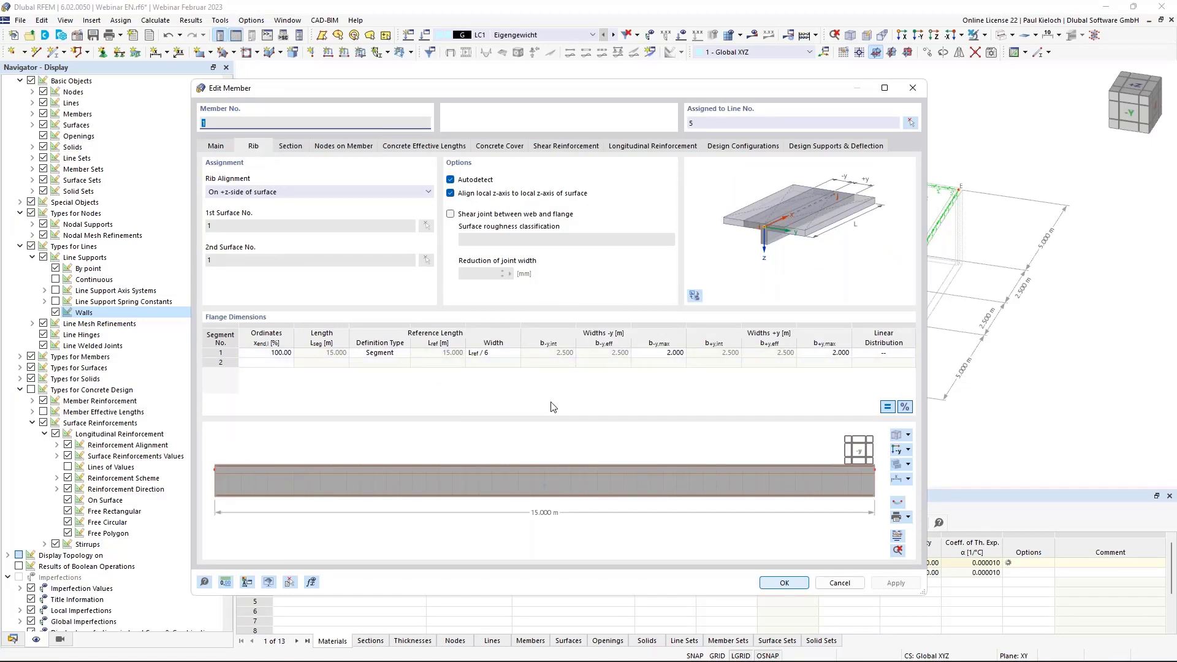
middle_click_drag(564, 456, 570, 462, "ctrl")
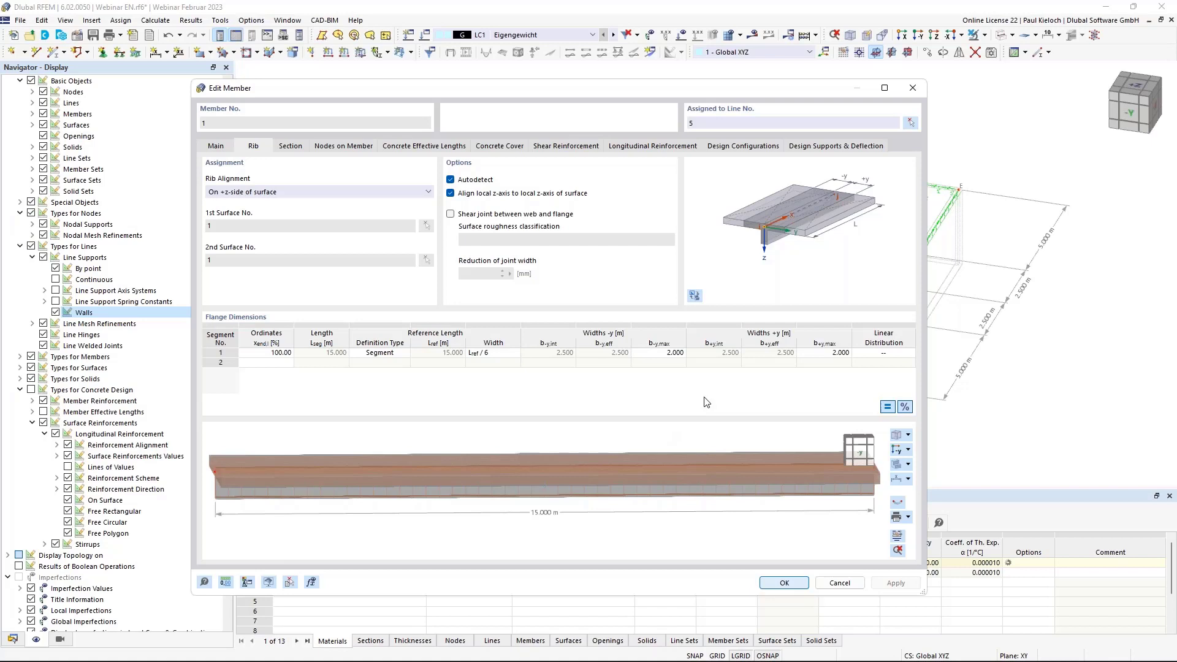
left_click(266, 353)
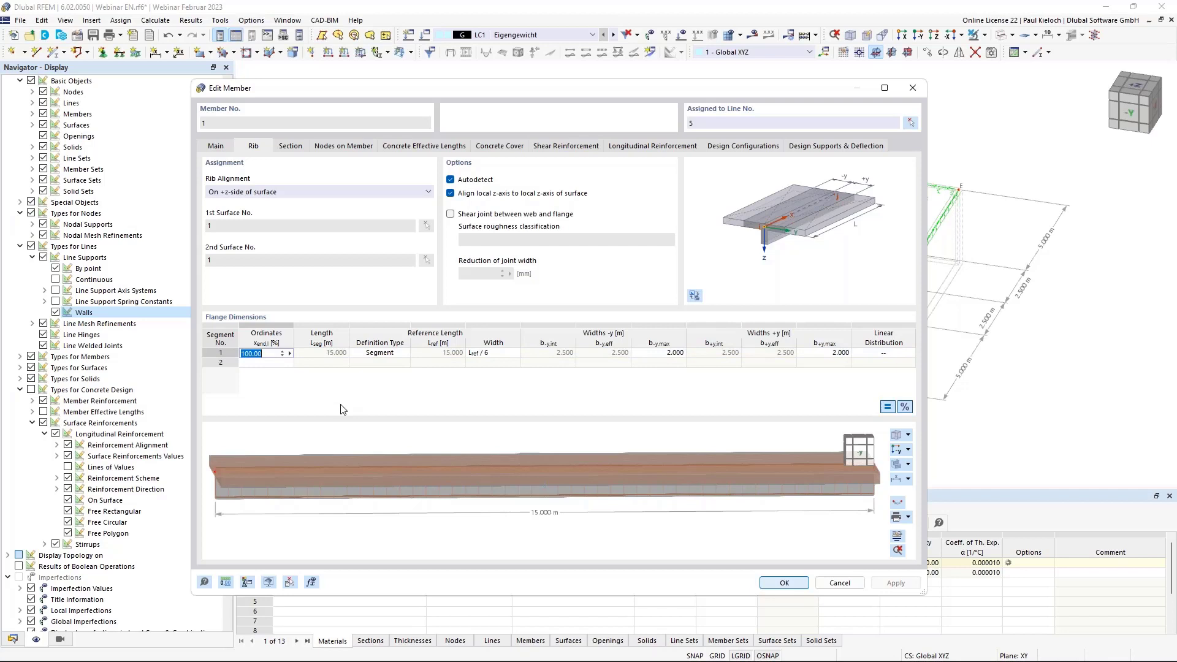
type("42.50")
key("Return")
Give the rib's first flange segment a user-defined reference length of 7.5 m and the EC2 width definition.
left_click(392, 354)
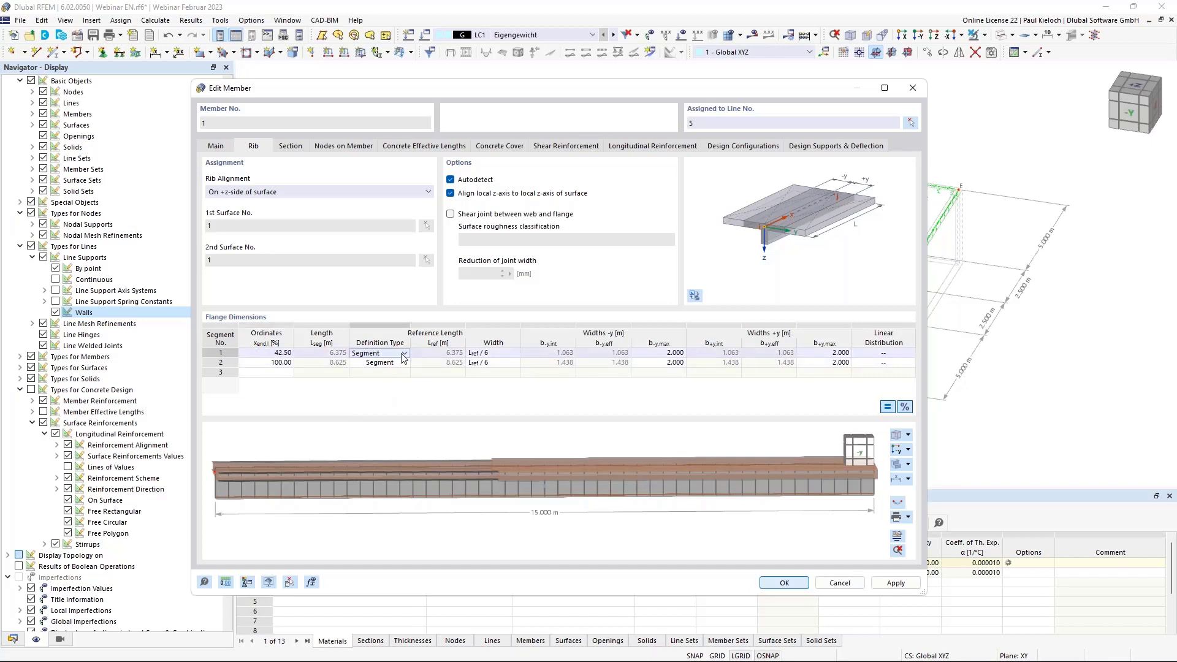
left_click(403, 355)
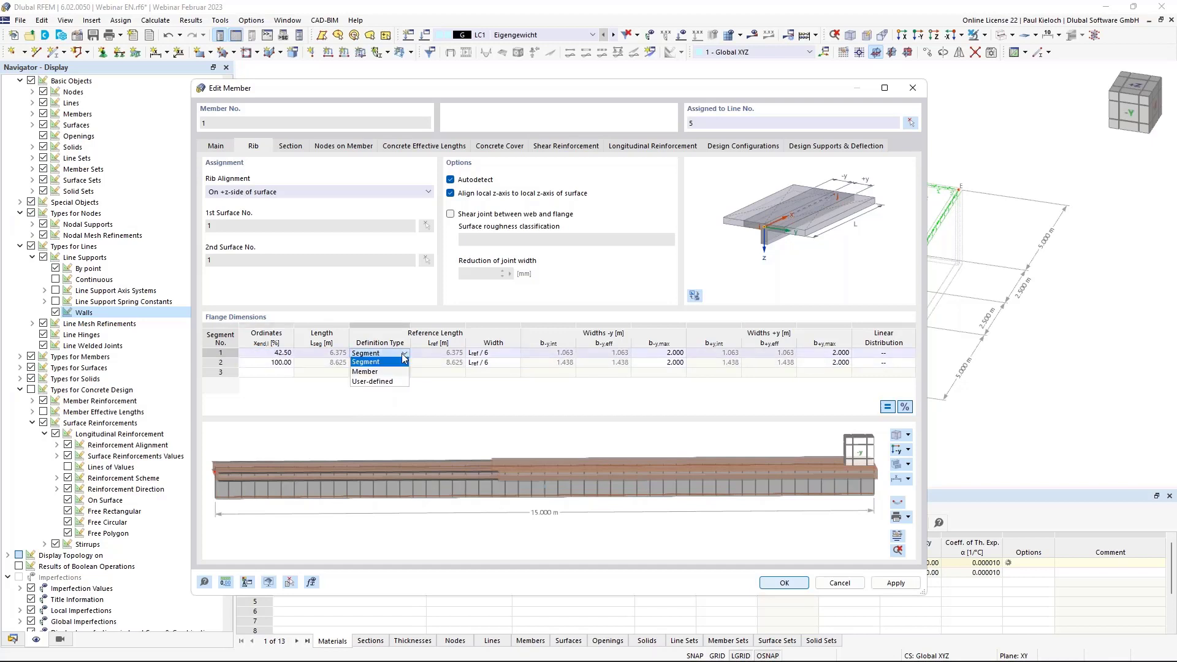
left_click(380, 382)
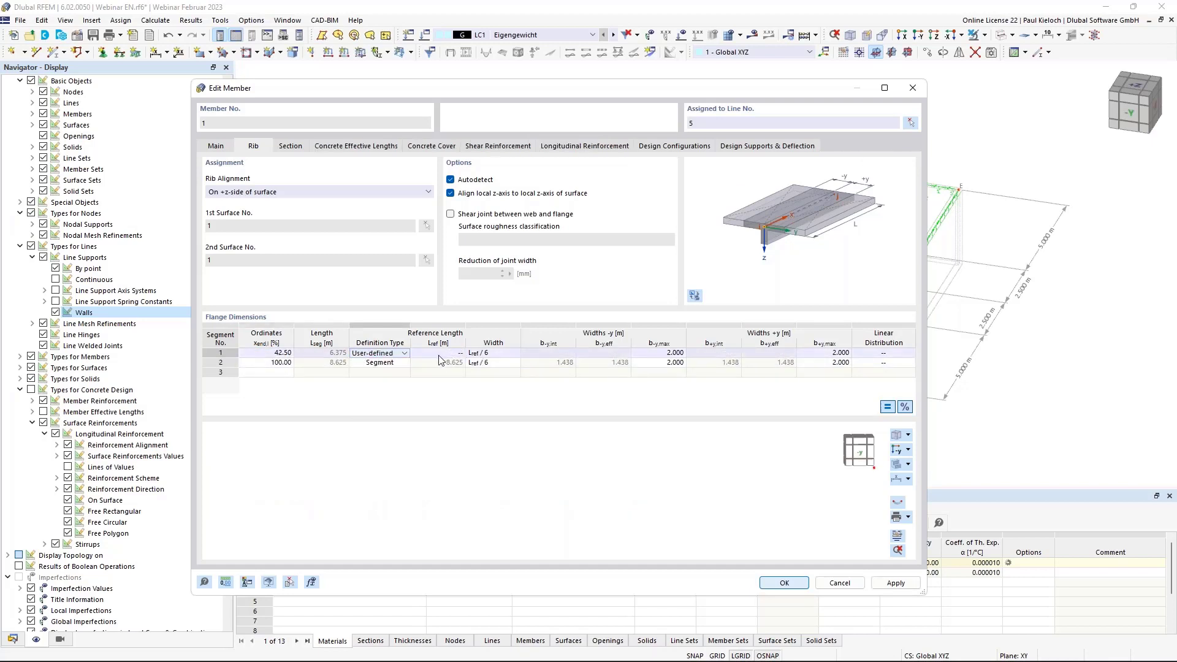
left_click(439, 354)
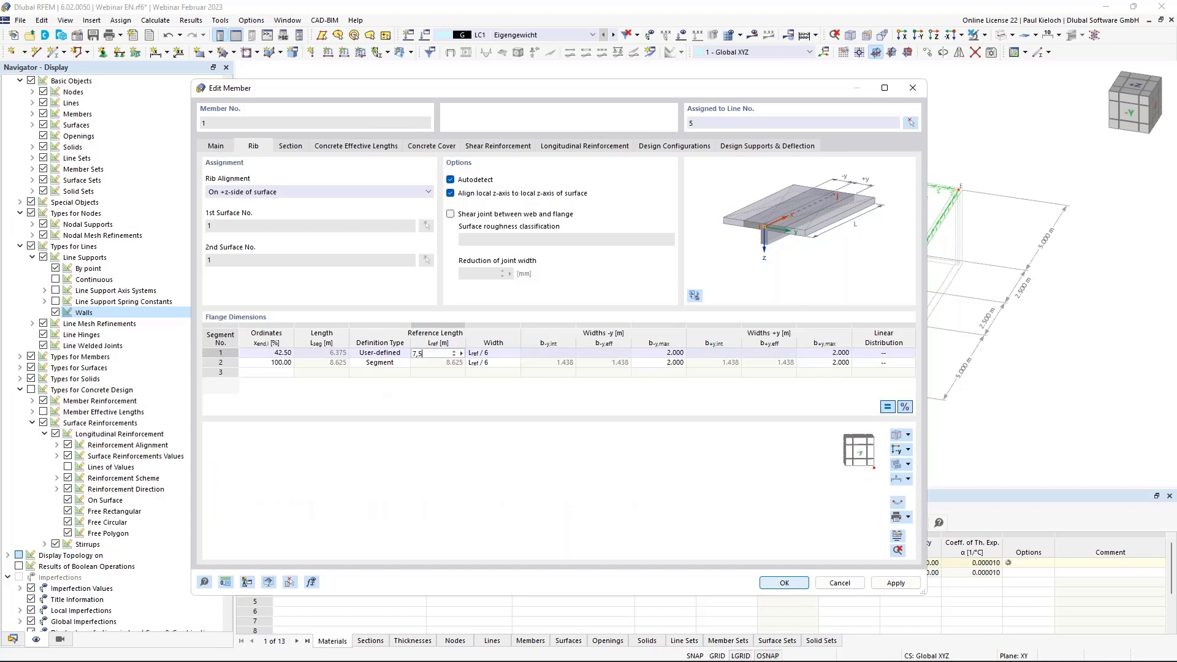
left_click(486, 355)
left_click(479, 396)
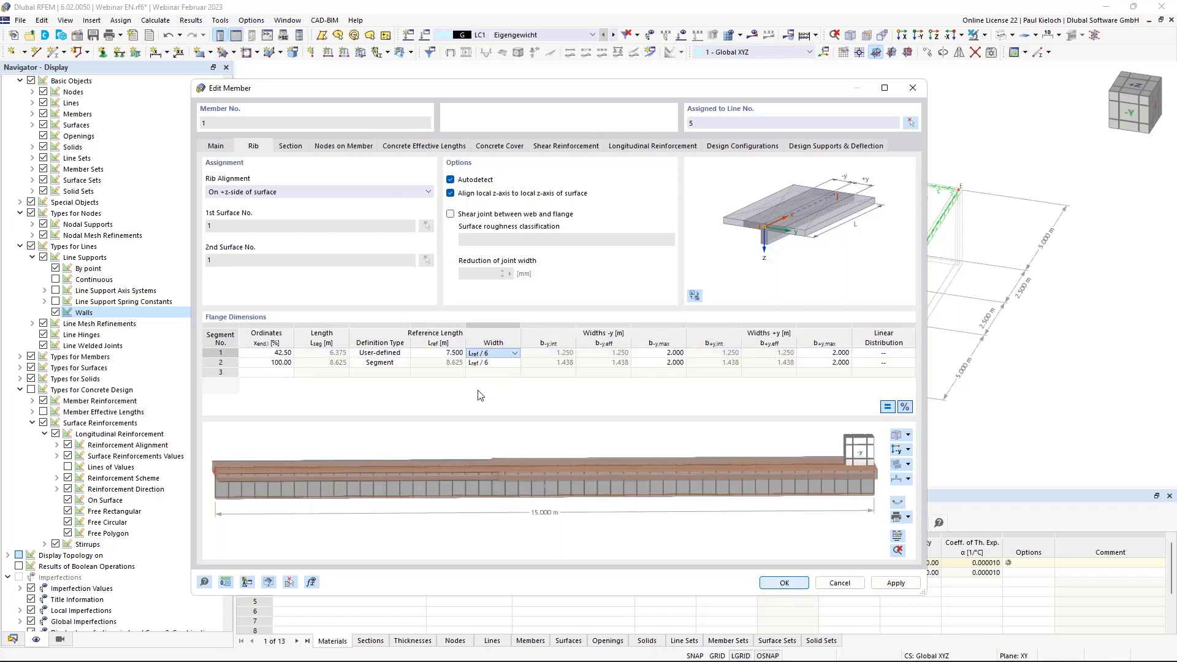
End the second flange segment at 50 % with a user-defined reference length of 2.25 m and the EC2 width definition.
left_click(273, 362)
type("50")
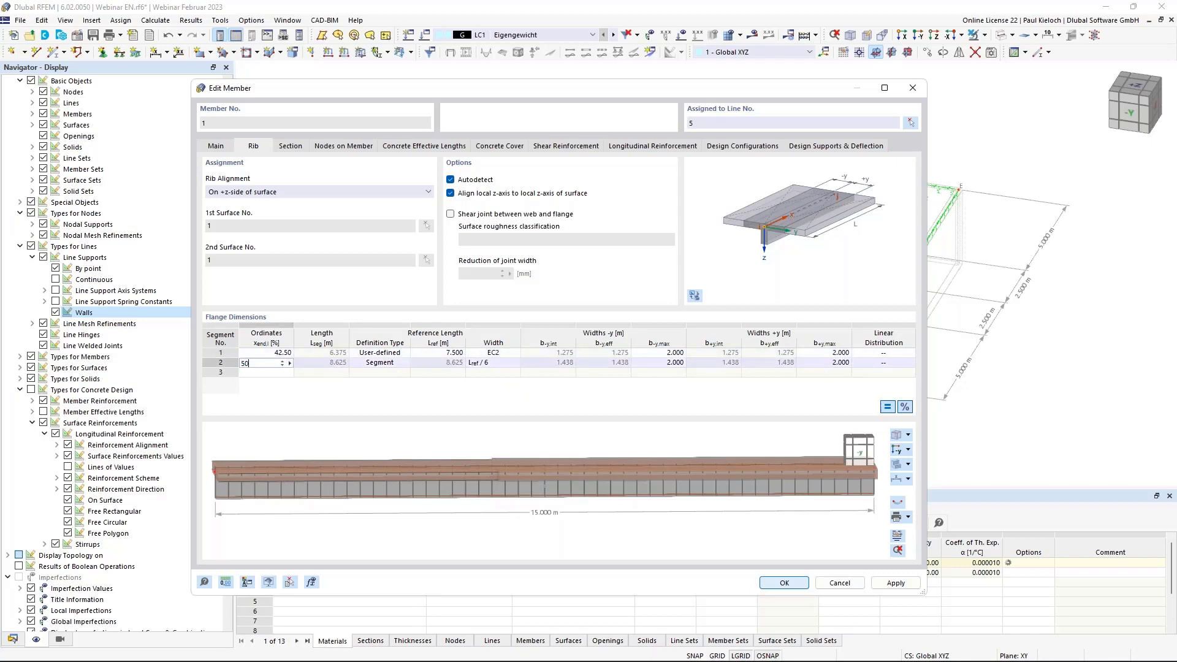
left_click(380, 362)
left_click(404, 363)
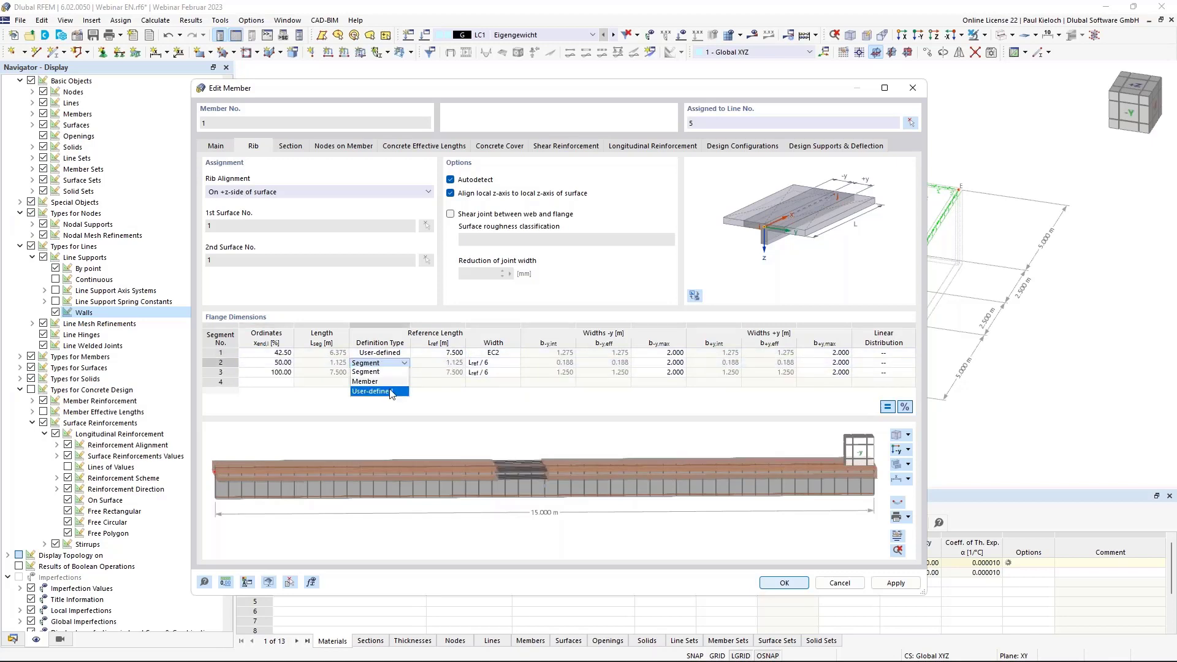
left_click(407, 372)
left_click(440, 362)
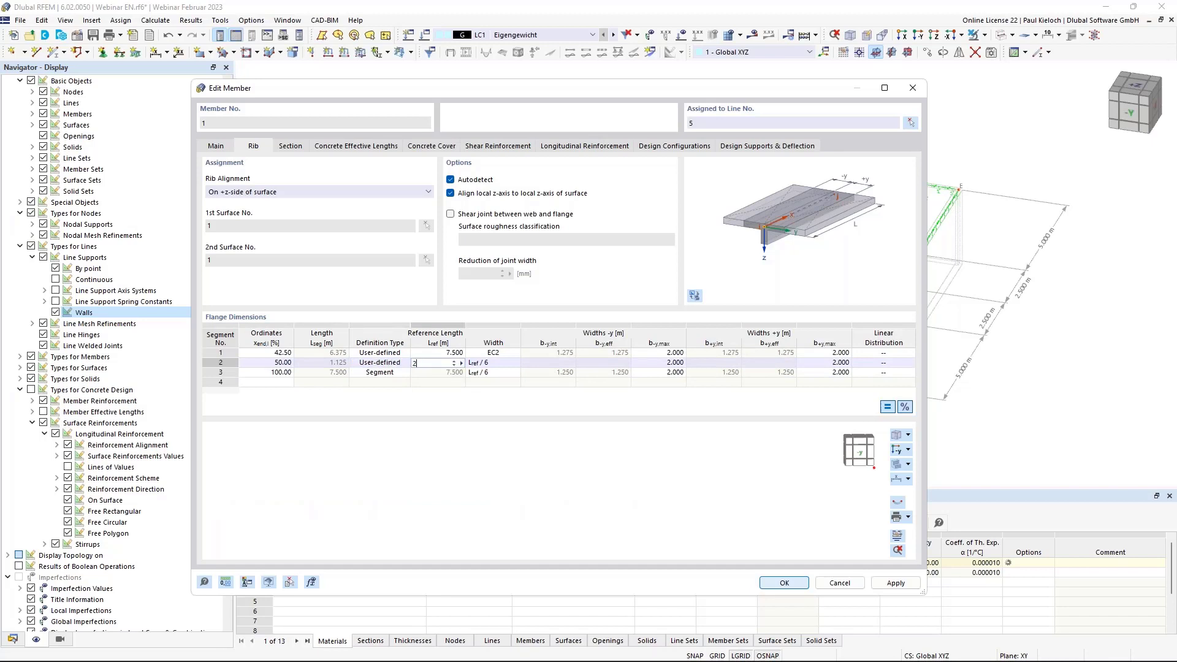
left_click(514, 363)
left_click(504, 381)
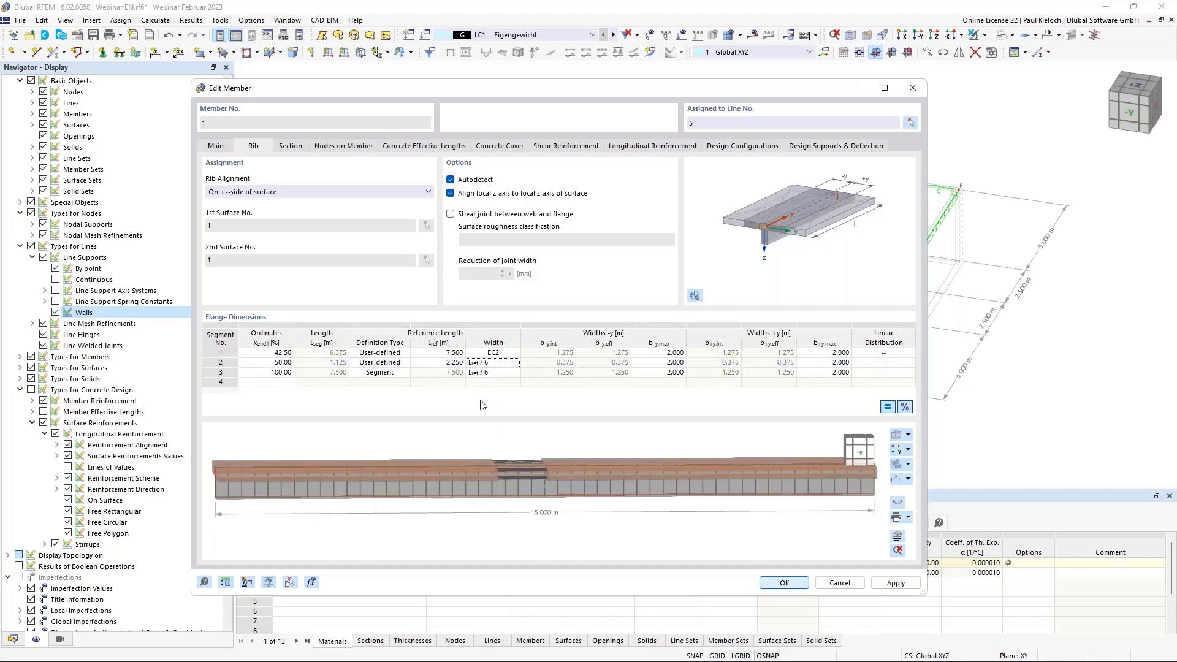
left_click(514, 363)
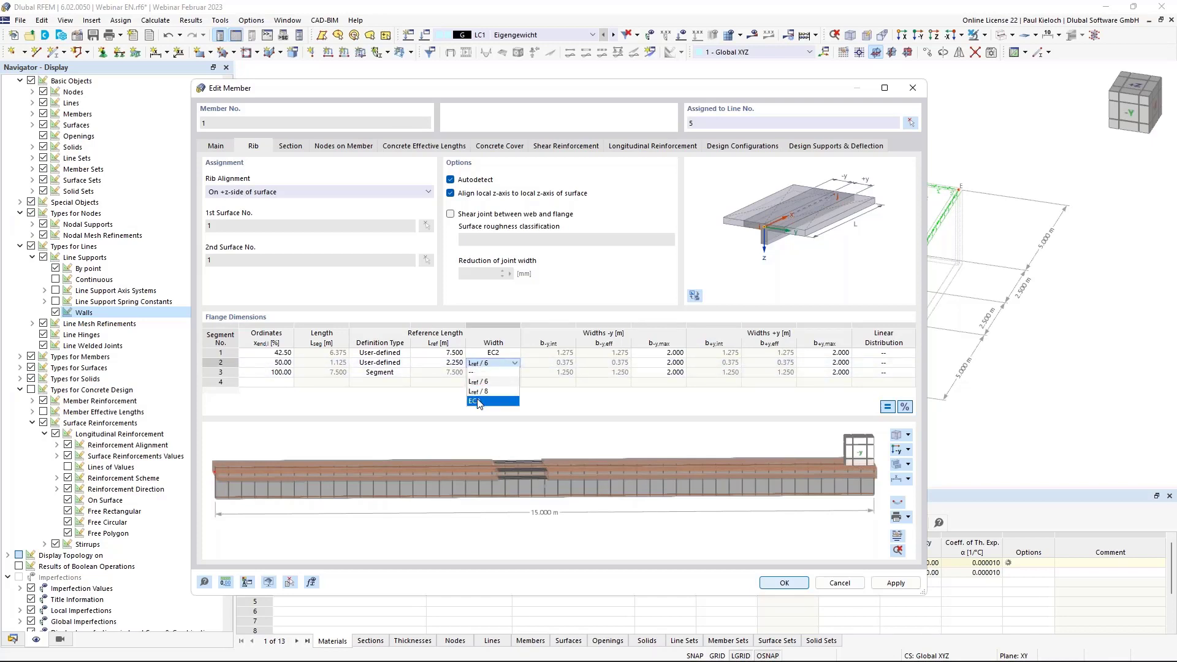
left_click(477, 401)
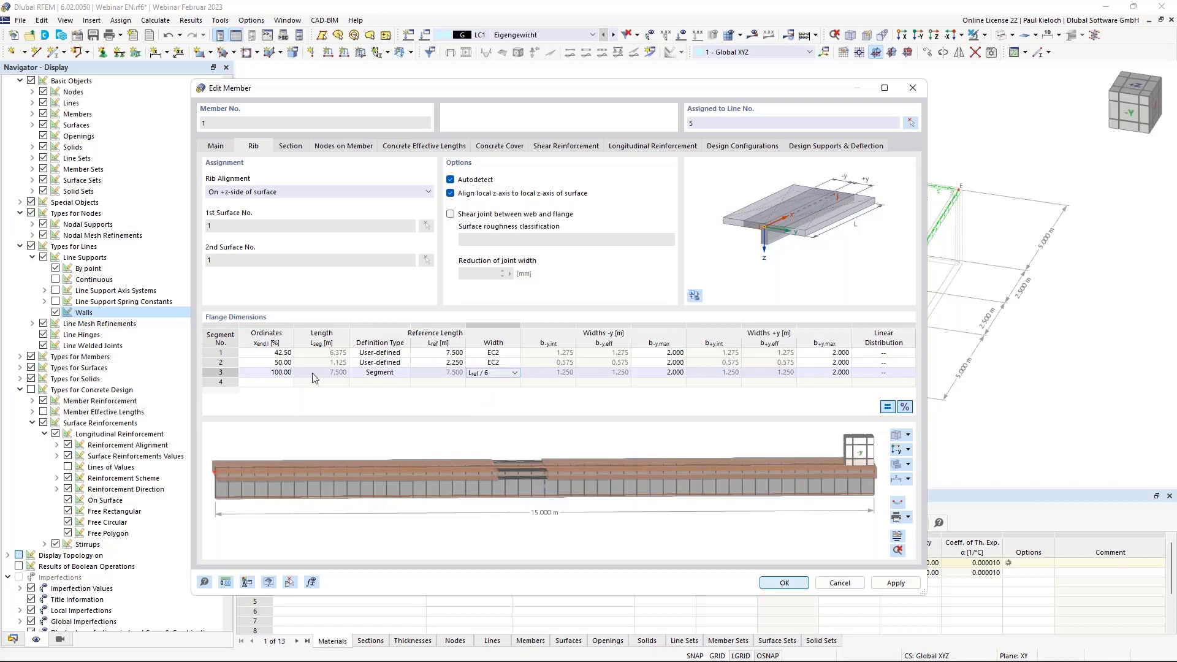
End the third flange segment at 57.5 % with a user-defined reference length of 2.25 m and the EC2 width definition.
left_click(277, 372)
type("57,5")
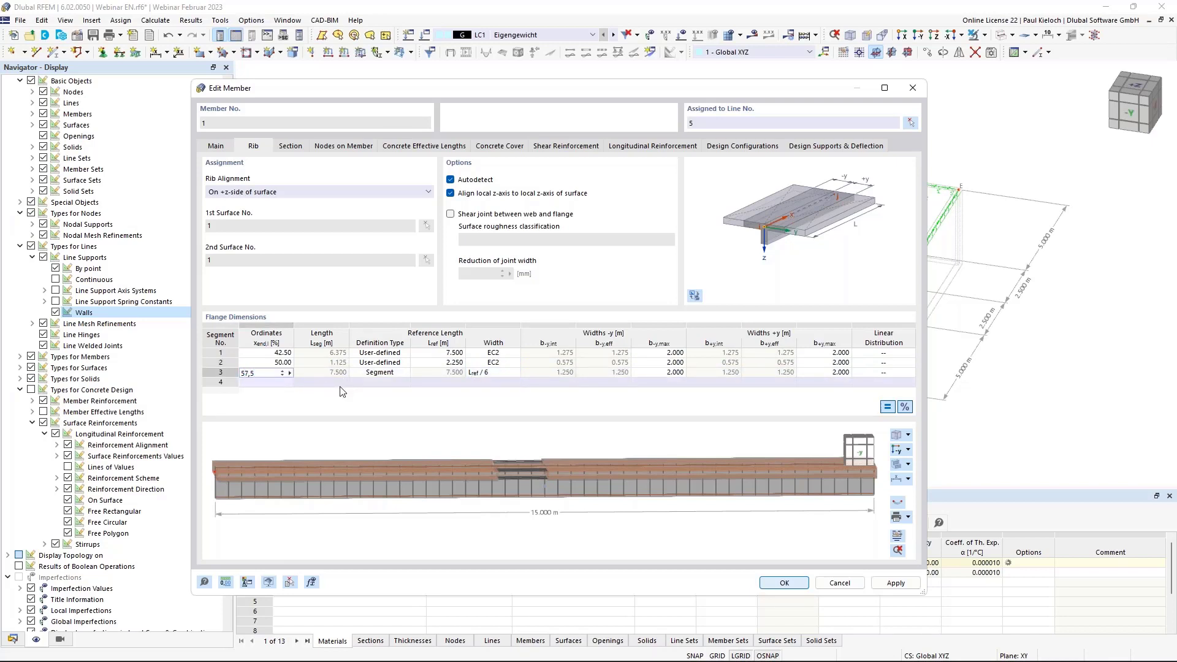
left_click(386, 373)
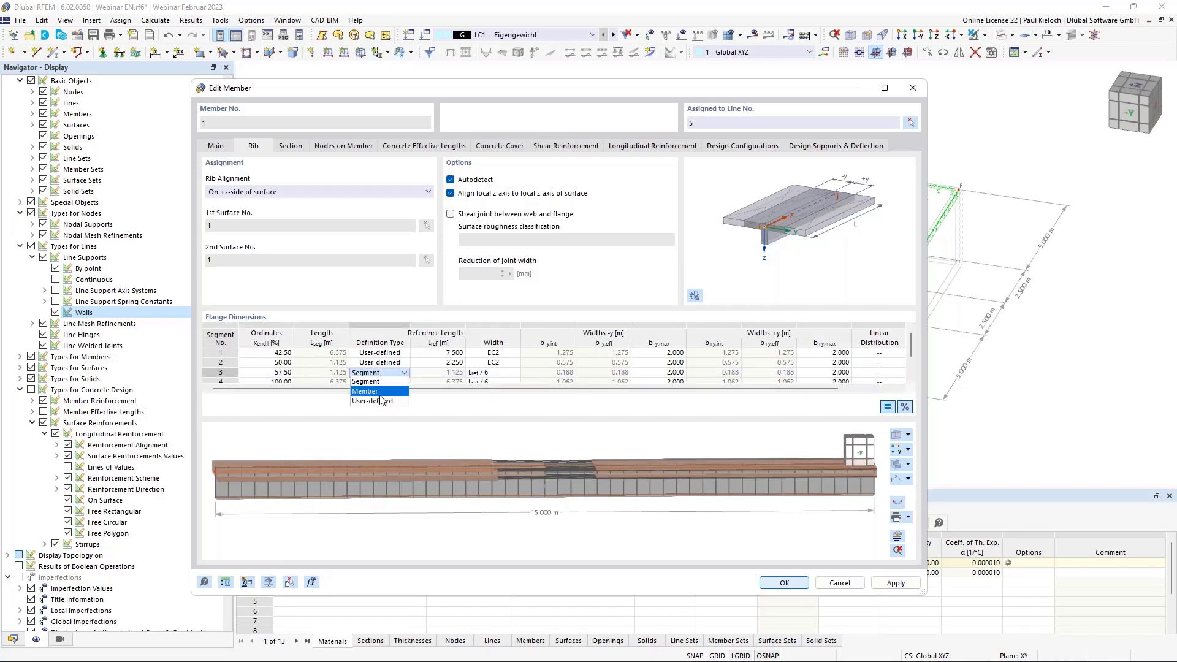
left_click(379, 402)
left_click(443, 373)
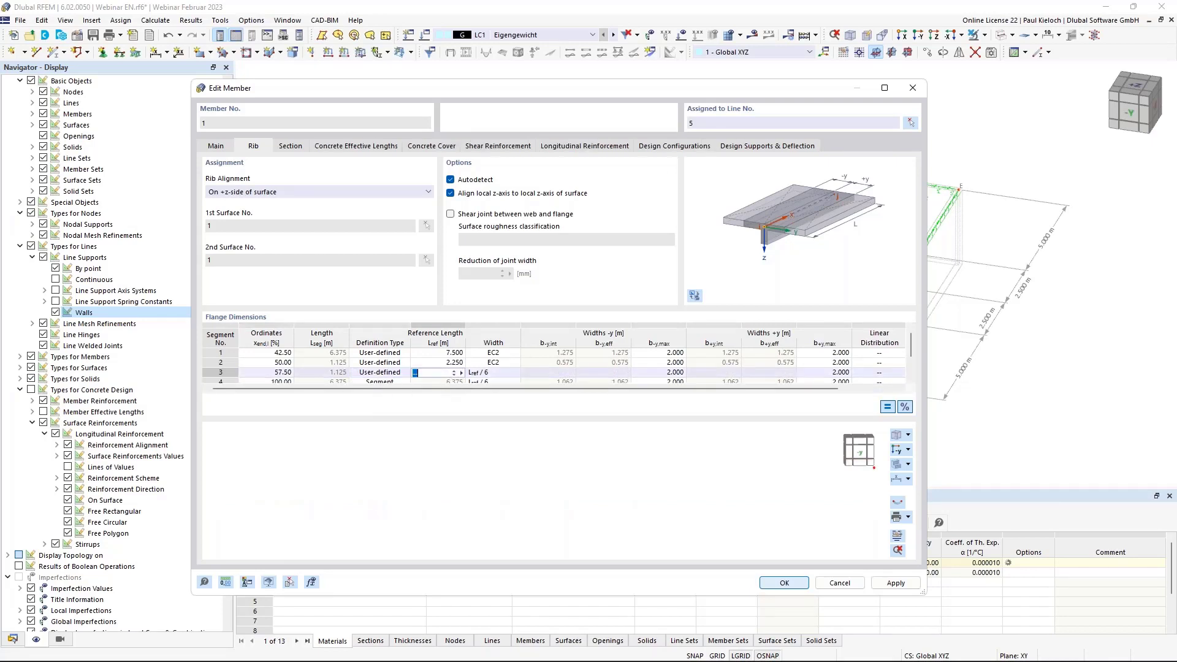
left_click(497, 373)
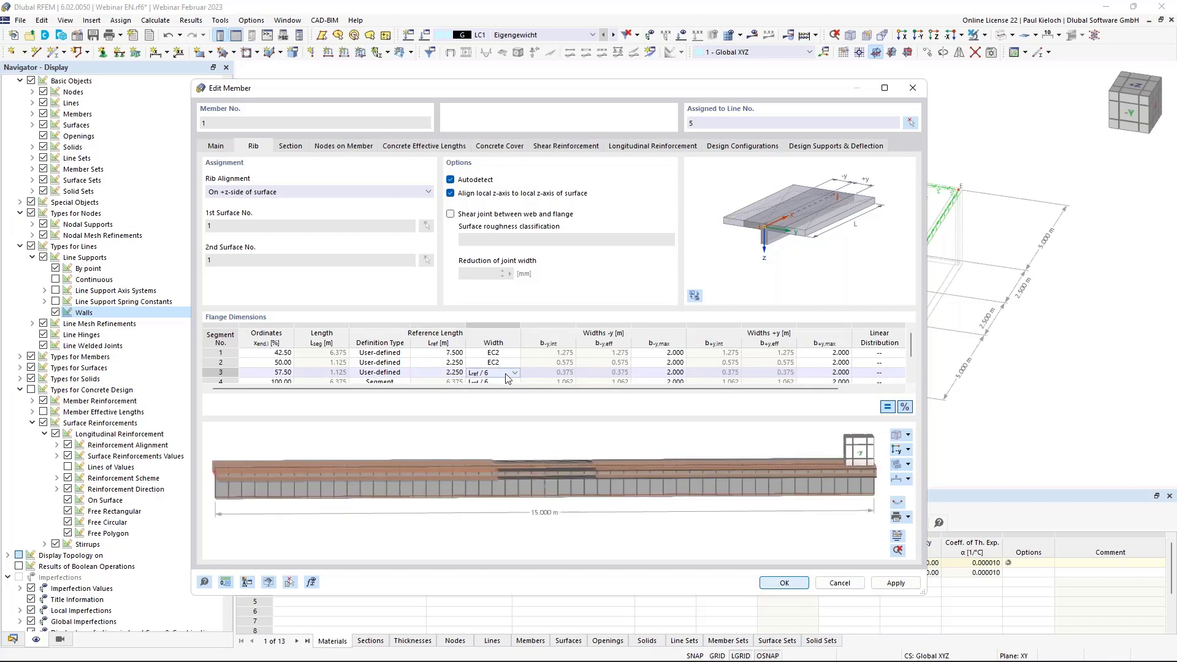
left_click(498, 373)
left_click(490, 411)
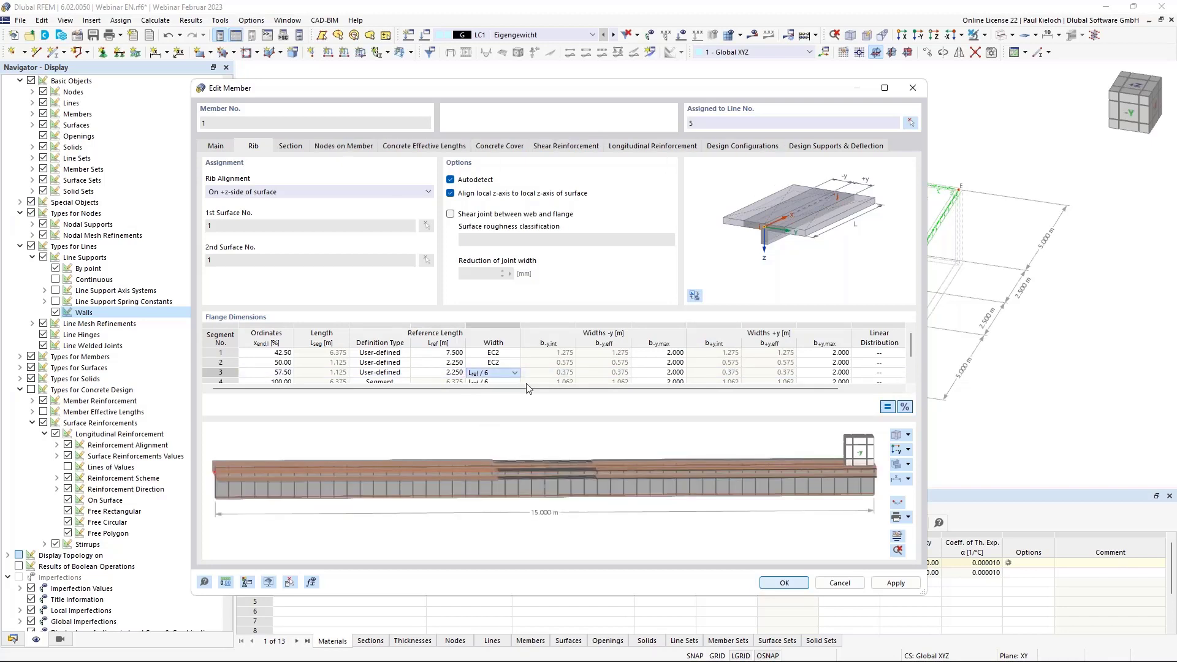
Give the fourth flange segment a user-defined reference length of 7.5 m and the EC2 width definition.
scroll(548, 372, "down", 1)
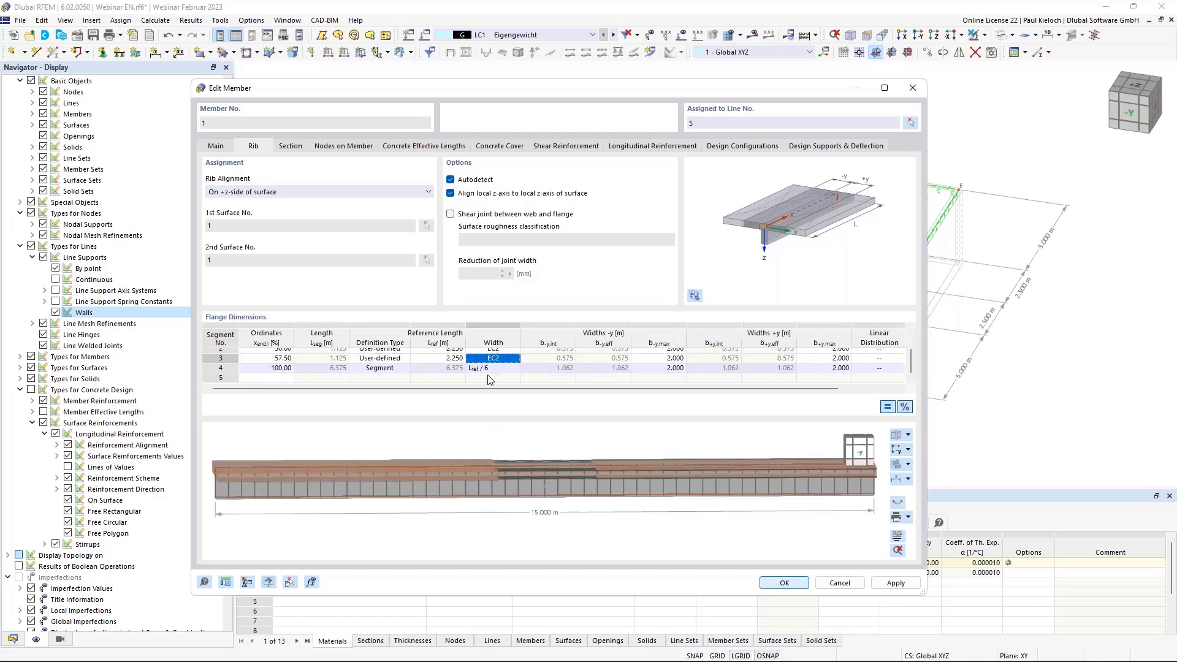
left_click(384, 375)
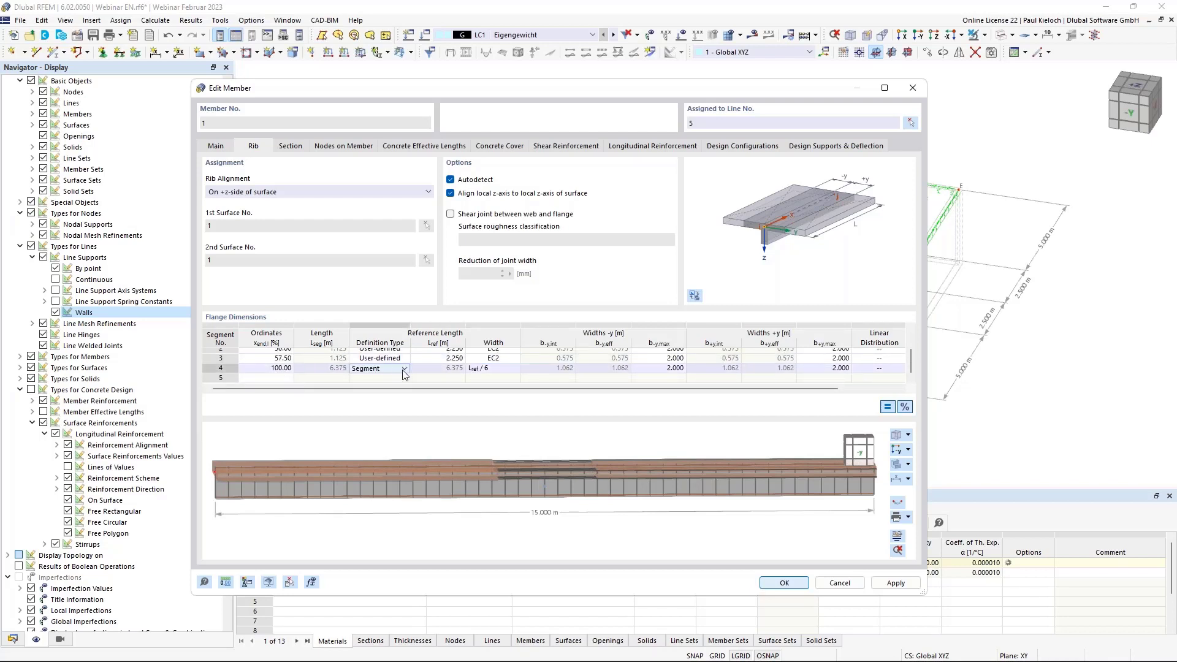
left_click(404, 368)
left_click(380, 403)
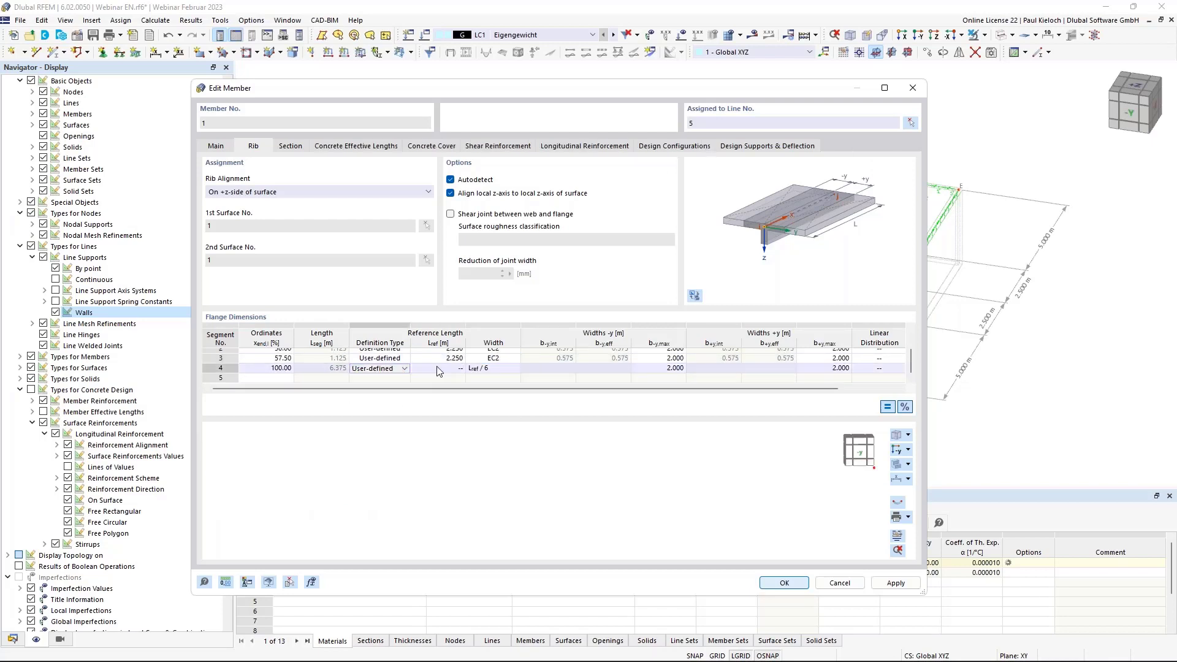
left_click(436, 367)
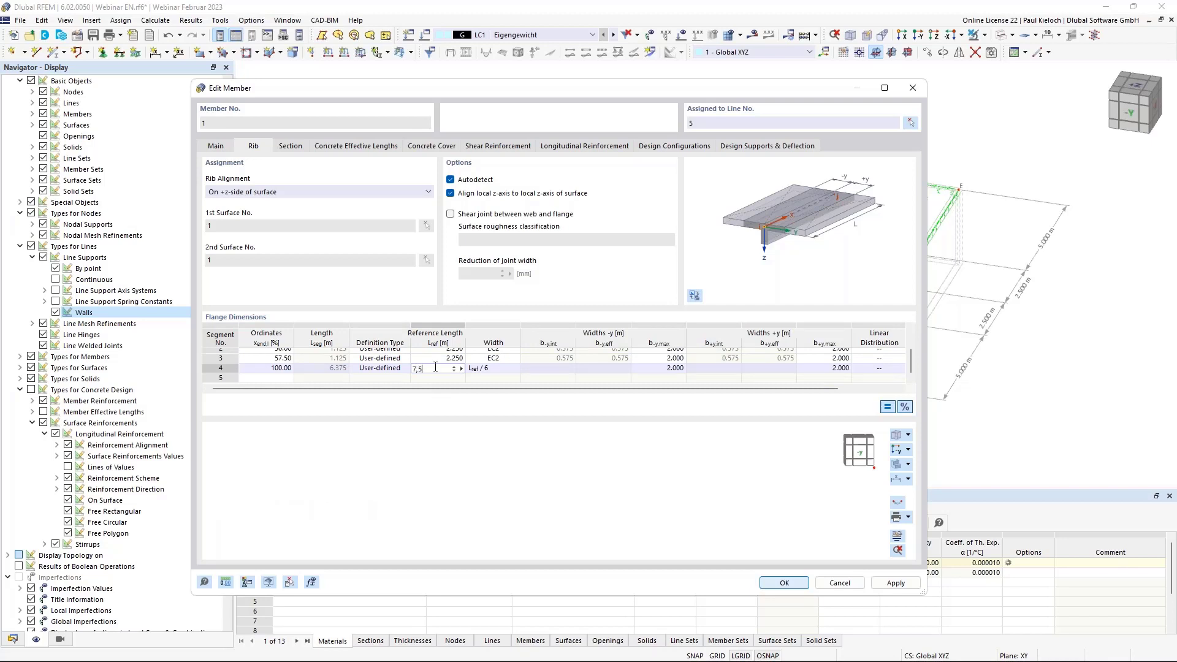
left_click(501, 368)
left_click(512, 407)
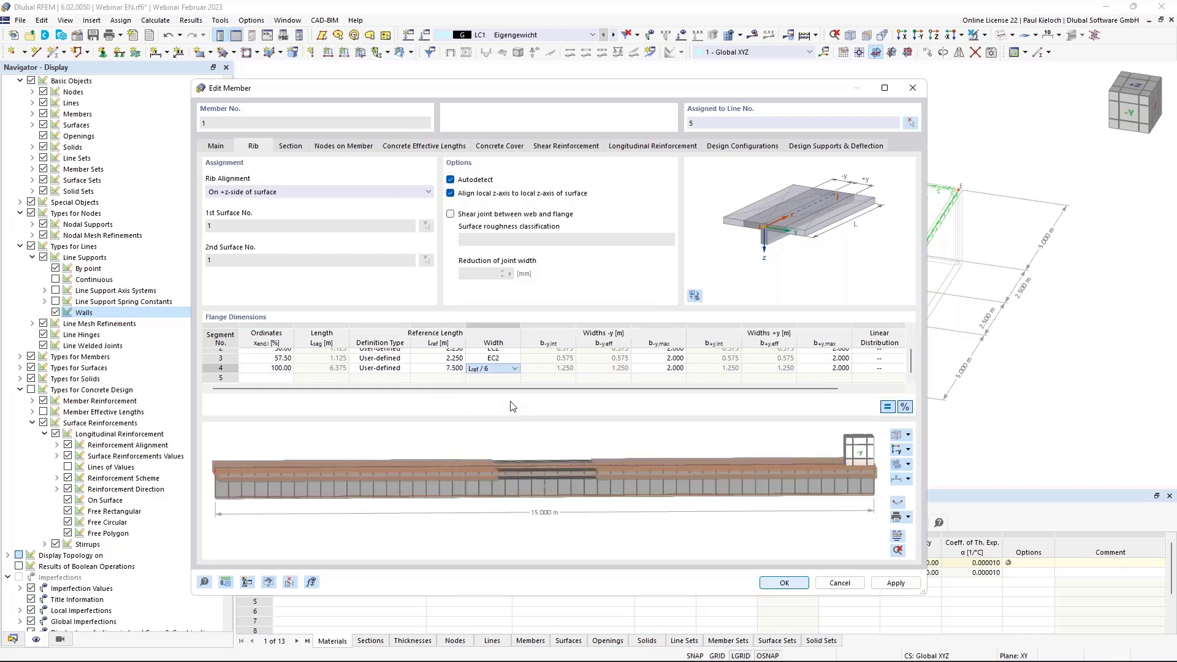
left_click(553, 367)
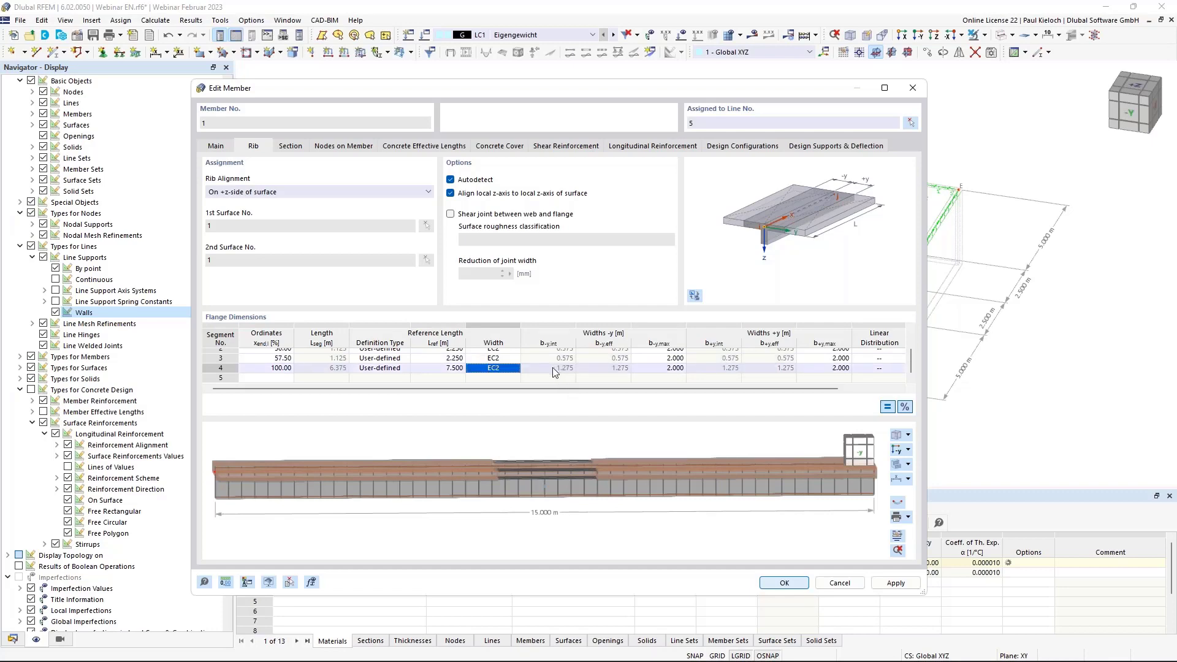
Set the linear flange width distribution to To End for segment 2 and From Start for segment 3.
mouse_move(542, 470)
middle_mouse_down("ctrl")
mouse_move(549, 488)
mouse_move(534, 481)
middle_mouse_up("ctrl")
middle_click_drag(601, 483, 601, 449, "ctrl")
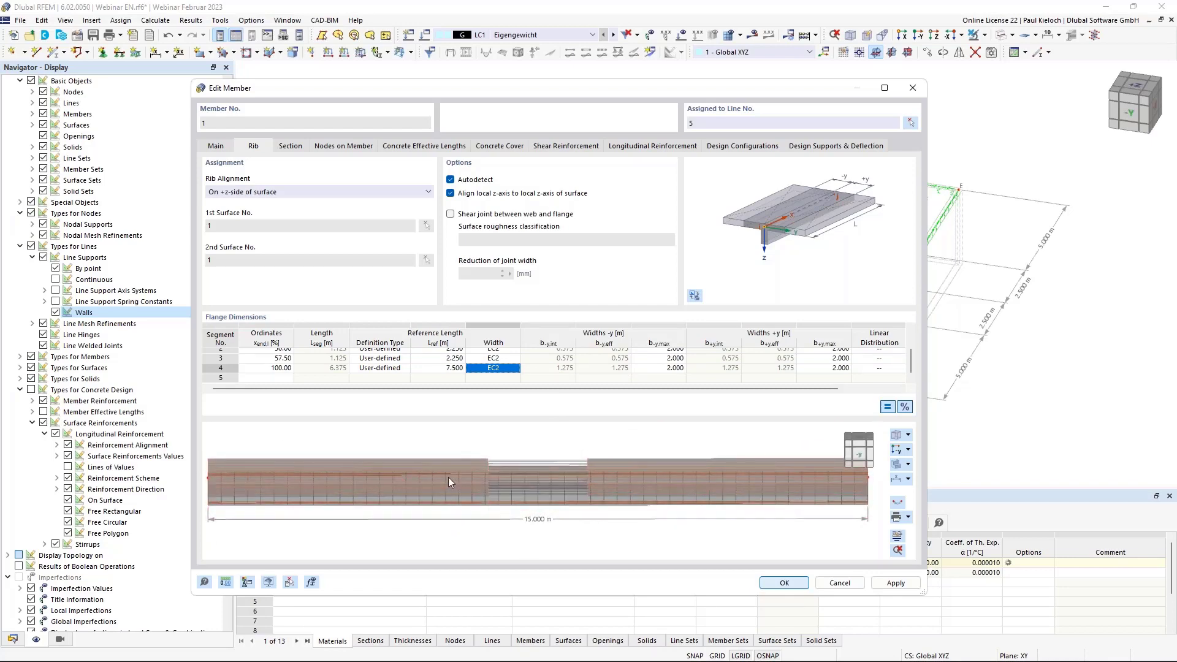
middle_click_drag(447, 476, 681, 508, "ctrl")
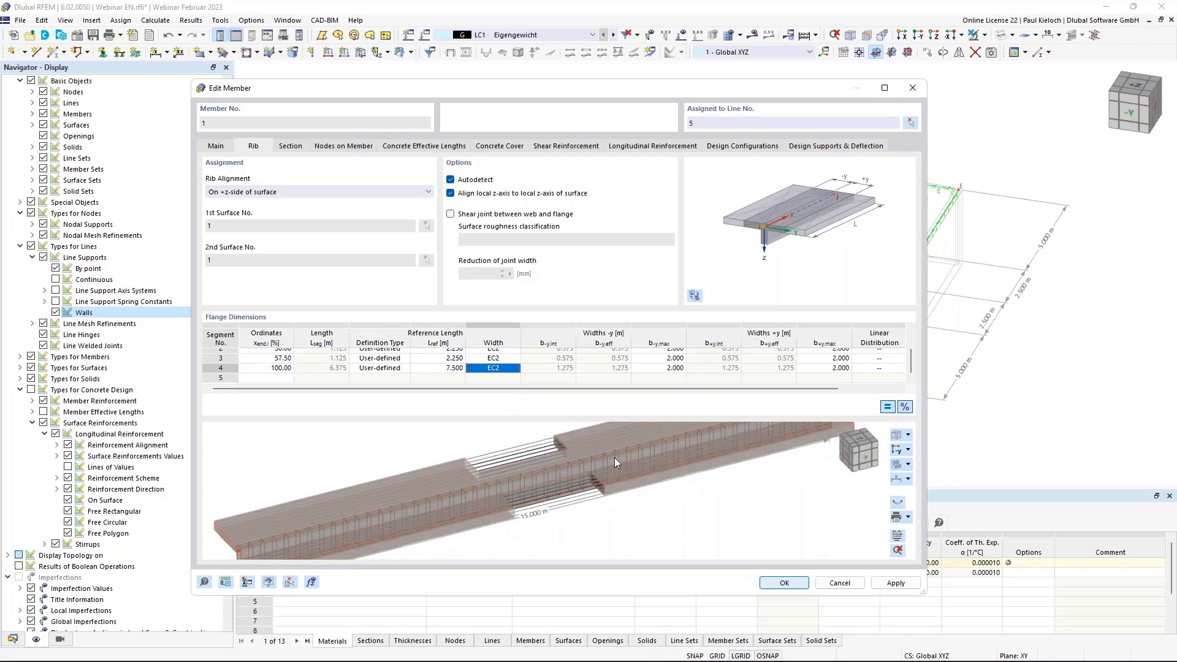
middle_click_drag(684, 479, 660, 501)
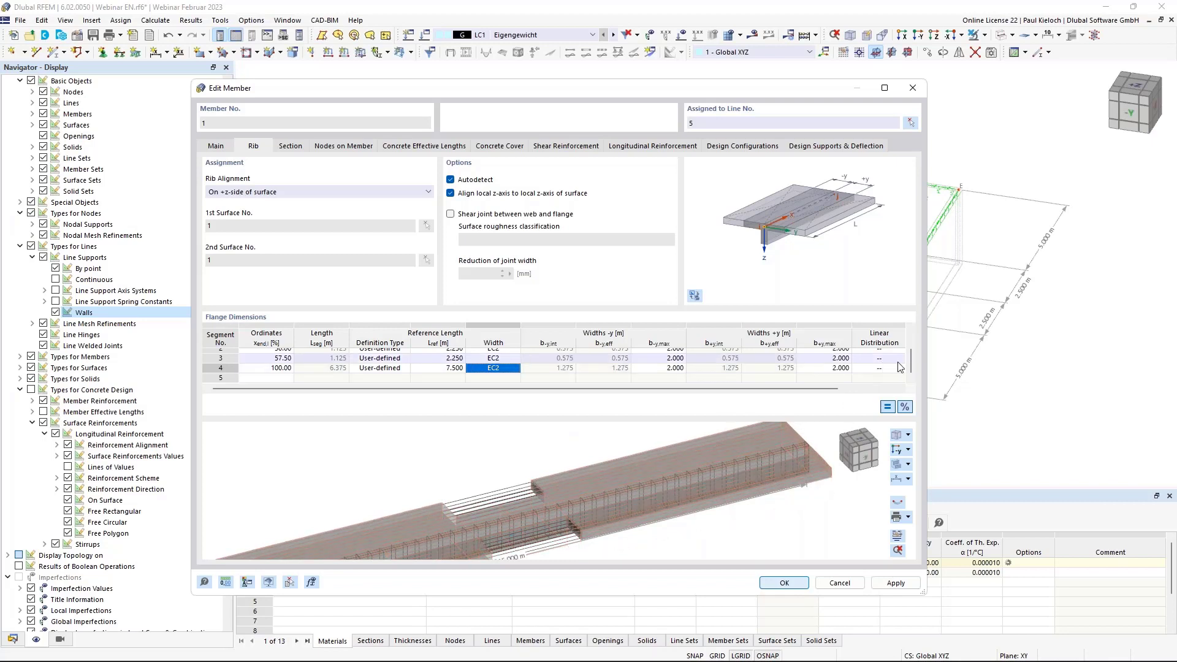
scroll(913, 357, "up", 1)
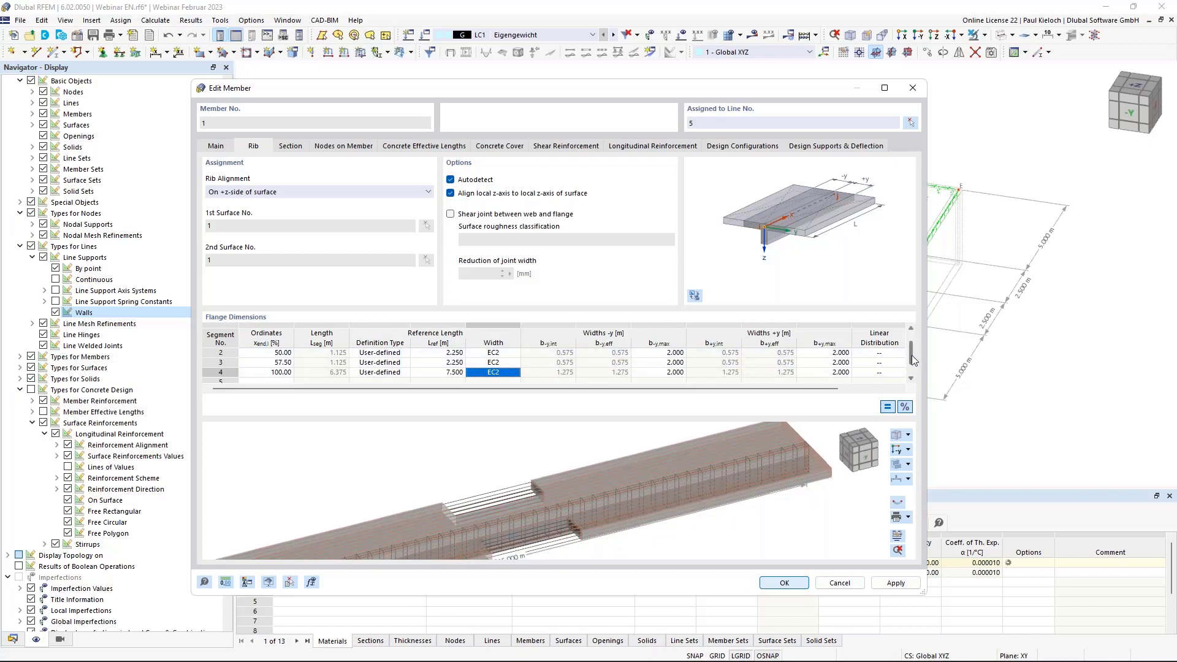
scroll(893, 368, "up", 1)
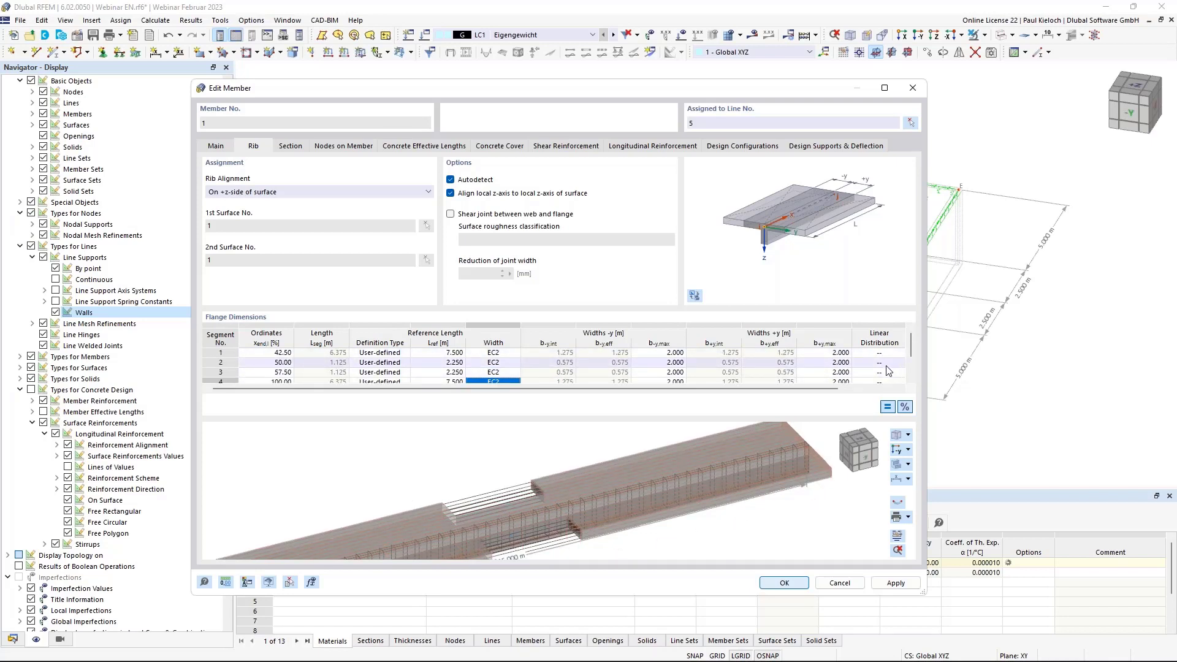
left_click(887, 363)
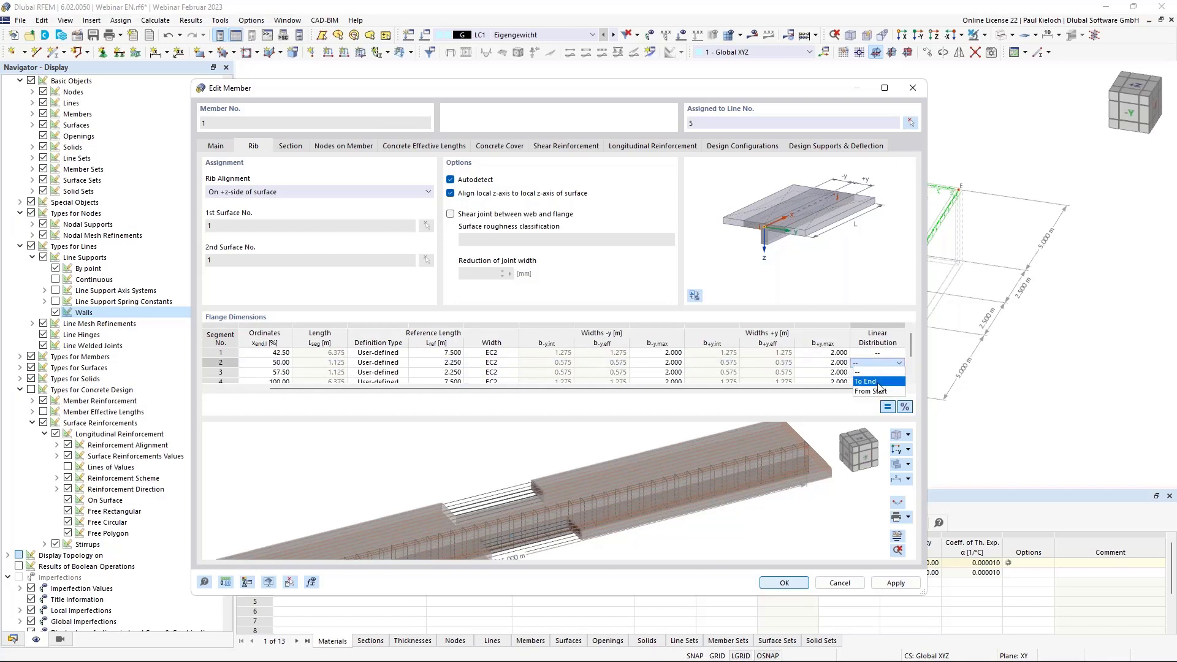
left_click(866, 382)
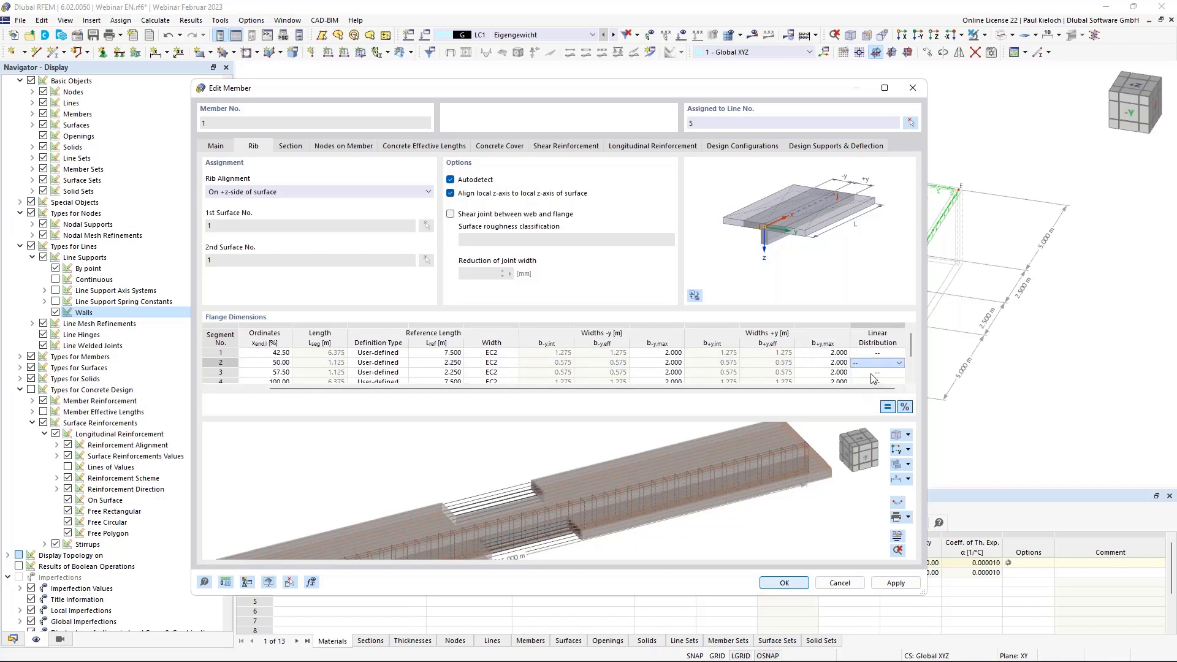
left_click(871, 374)
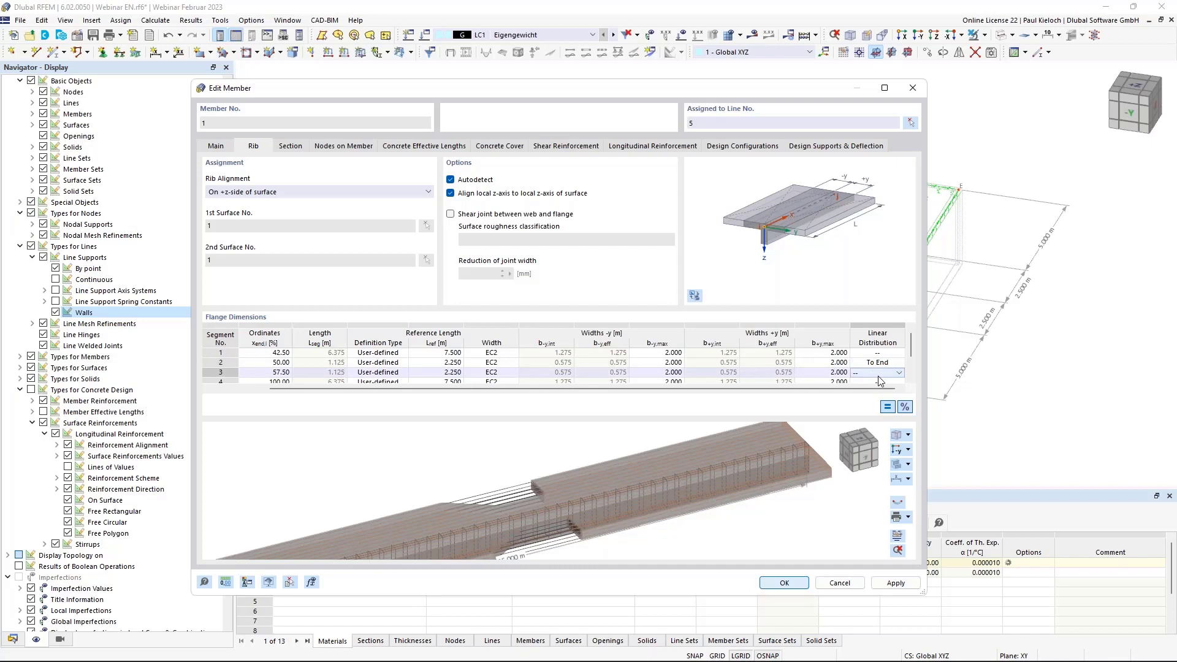
left_click(878, 375)
left_click(866, 400)
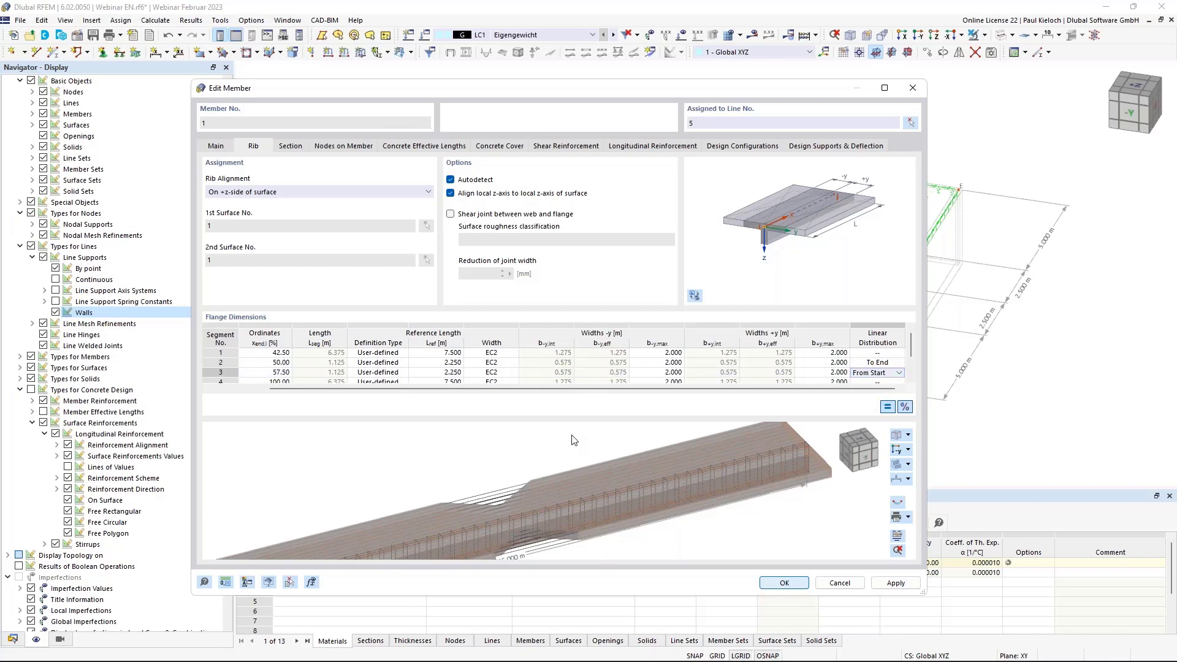
Activate the shear joint between the rib's web and flange with the Rough surface classification and apply it.
scroll(574, 440, "down", 1)
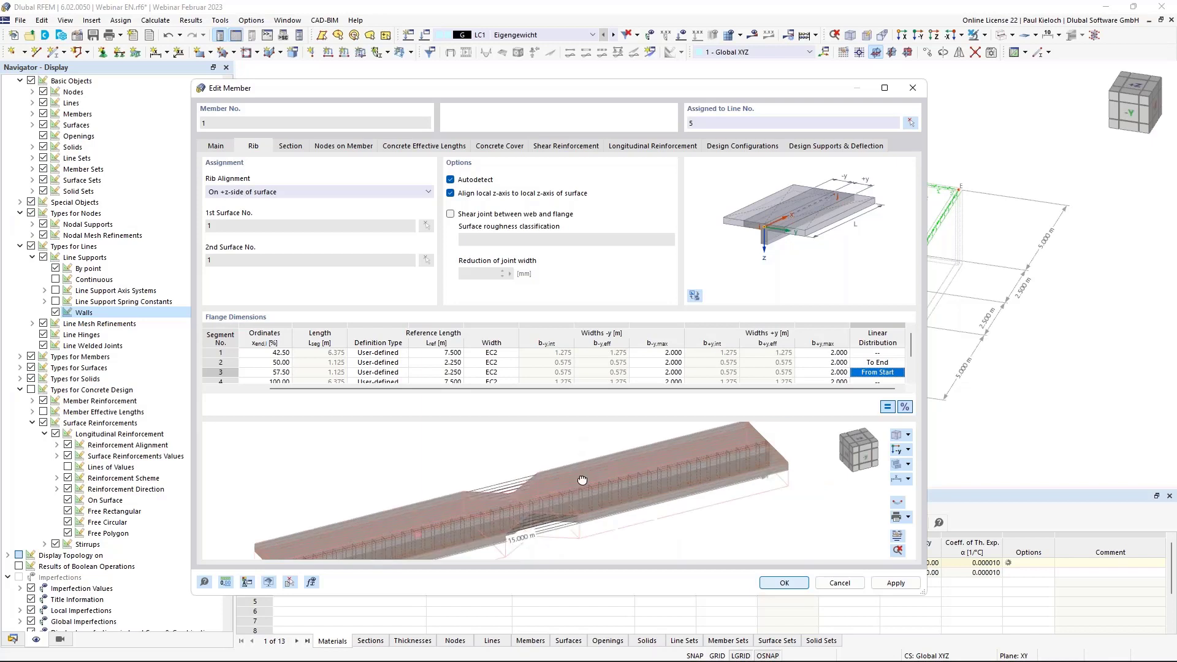
middle_click_drag(583, 479, 582, 470, "ctrl")
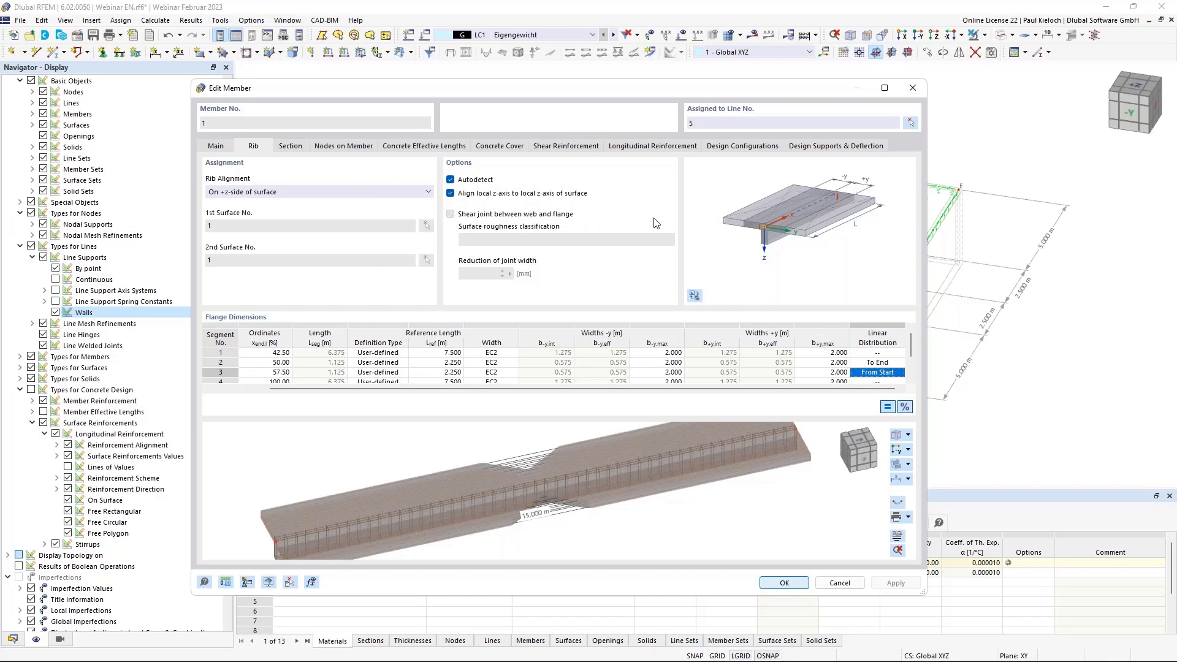
left_click(450, 214)
left_click(581, 241)
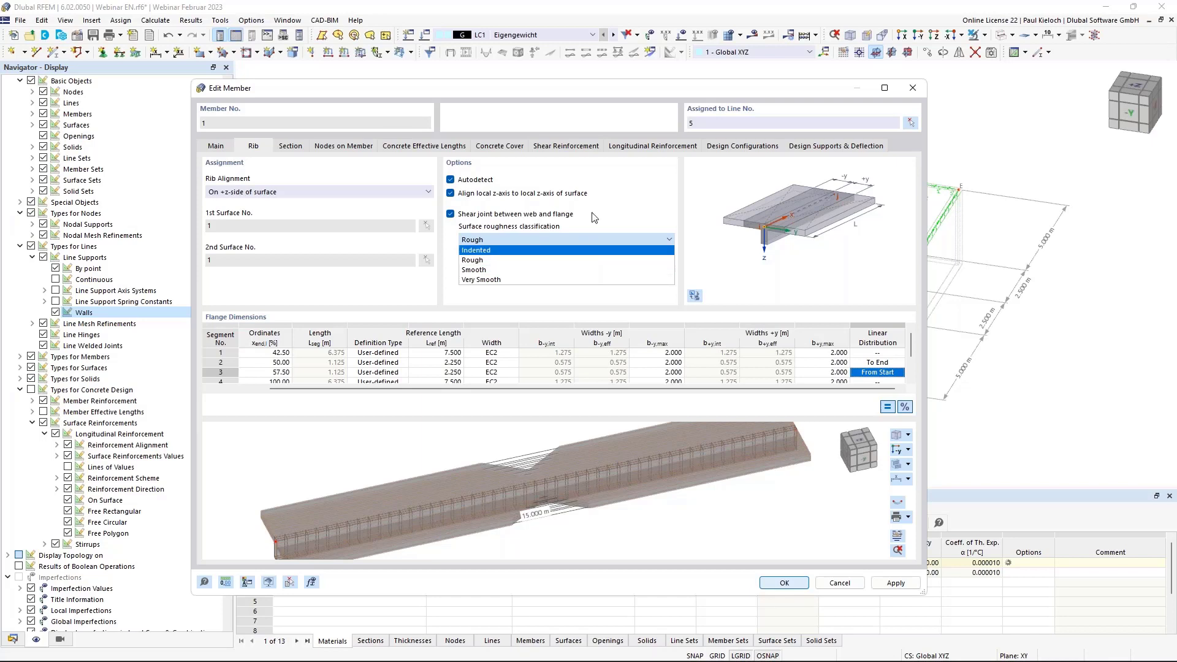
left_click(617, 207)
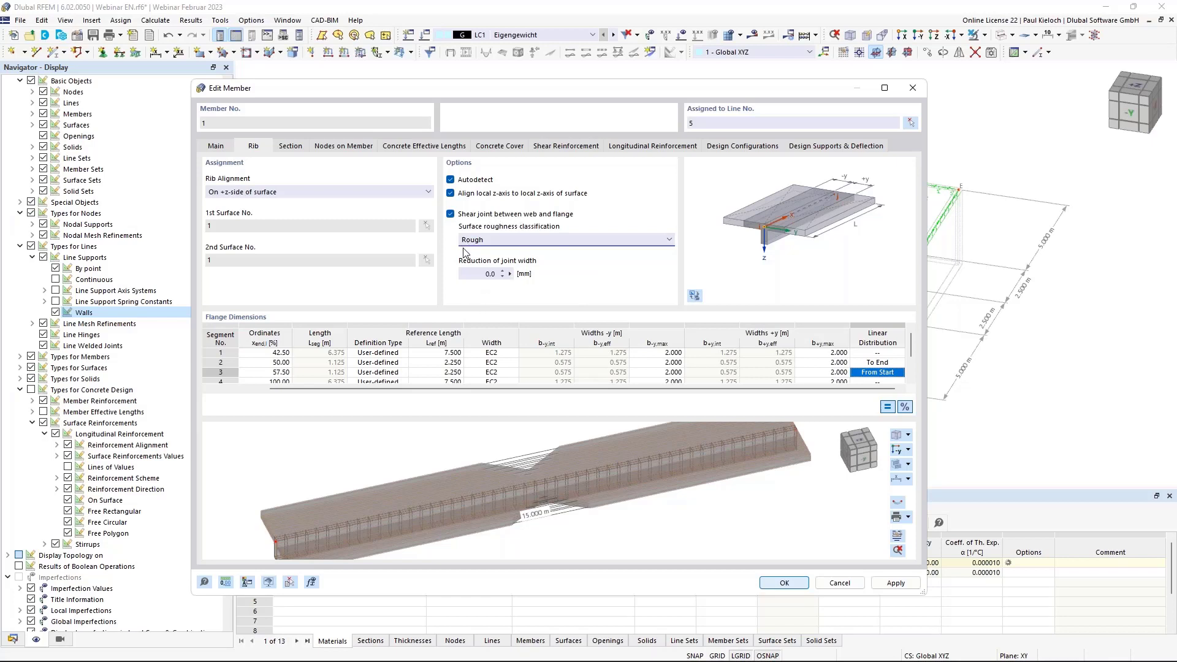
left_click(906, 587)
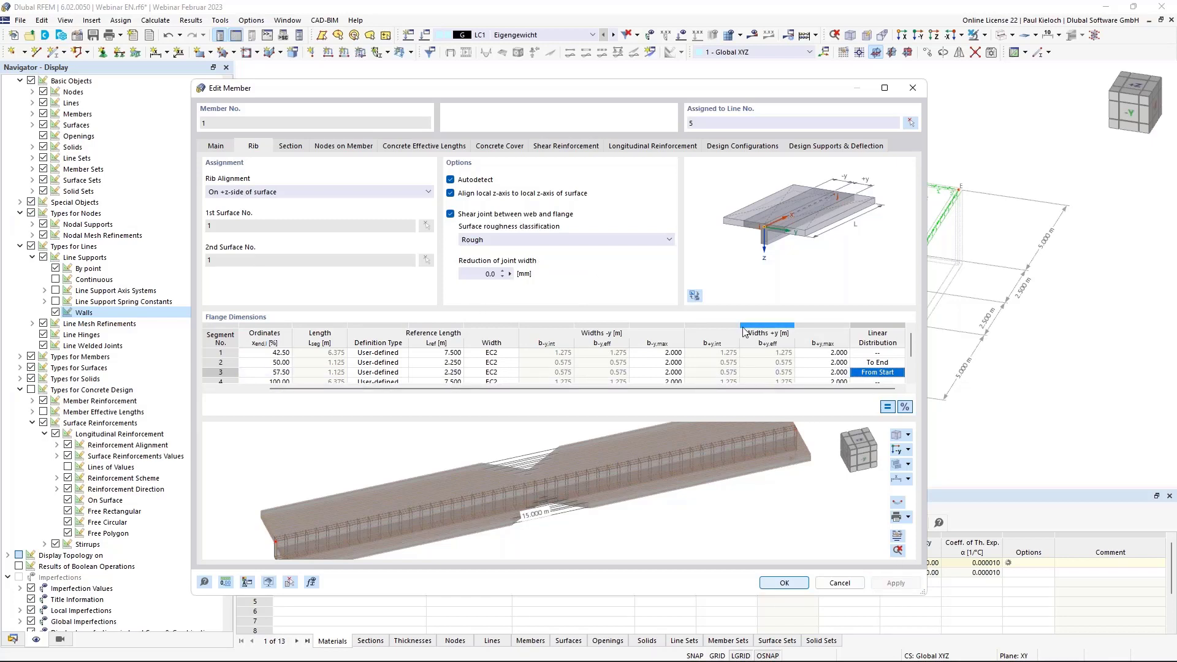
Set the stirrup distance of the rib's shear reinforcement to 0.150 m.
left_click(293, 146)
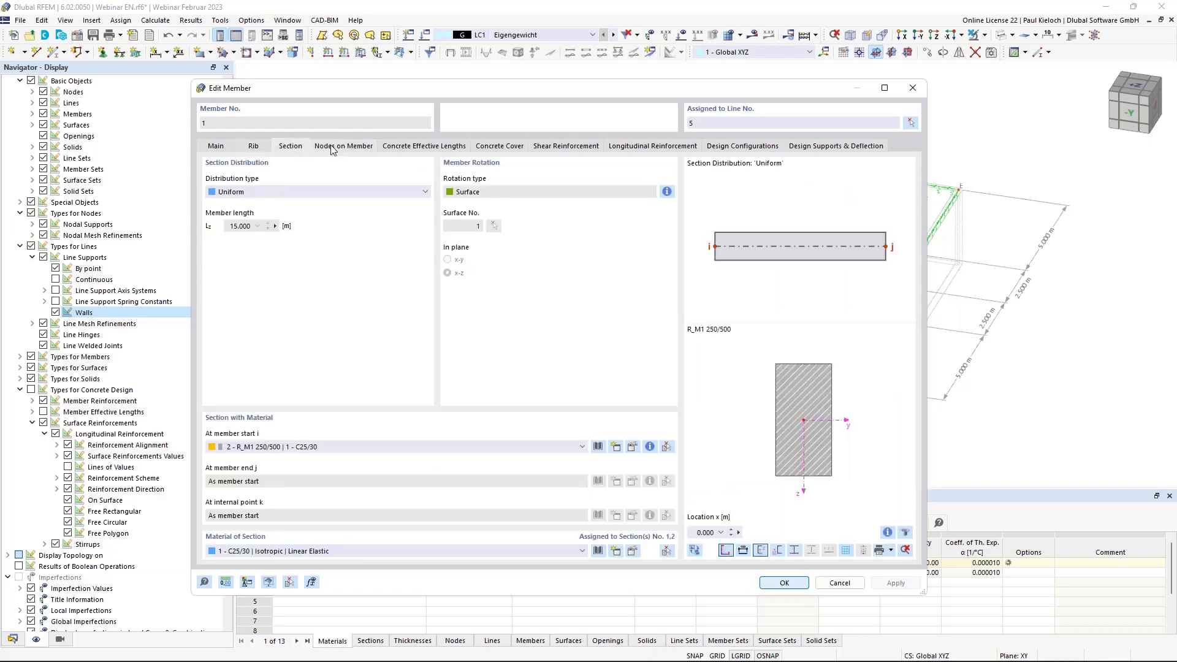
left_click(366, 149)
left_click(441, 148)
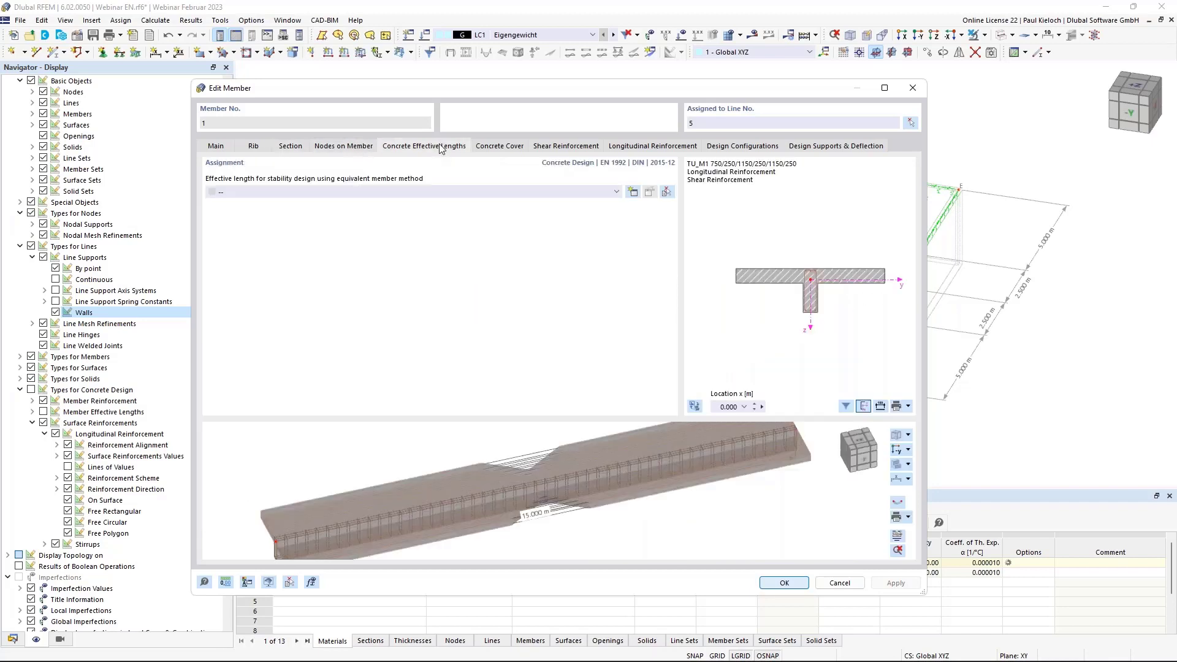
left_click(494, 148)
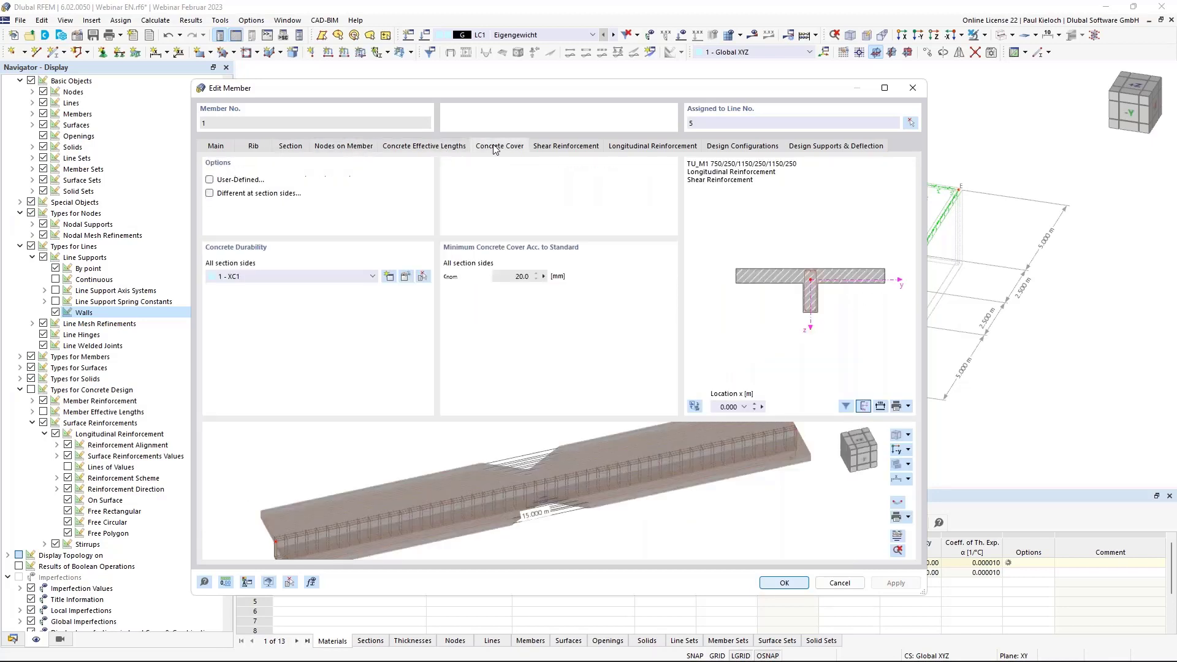
left_click(574, 149)
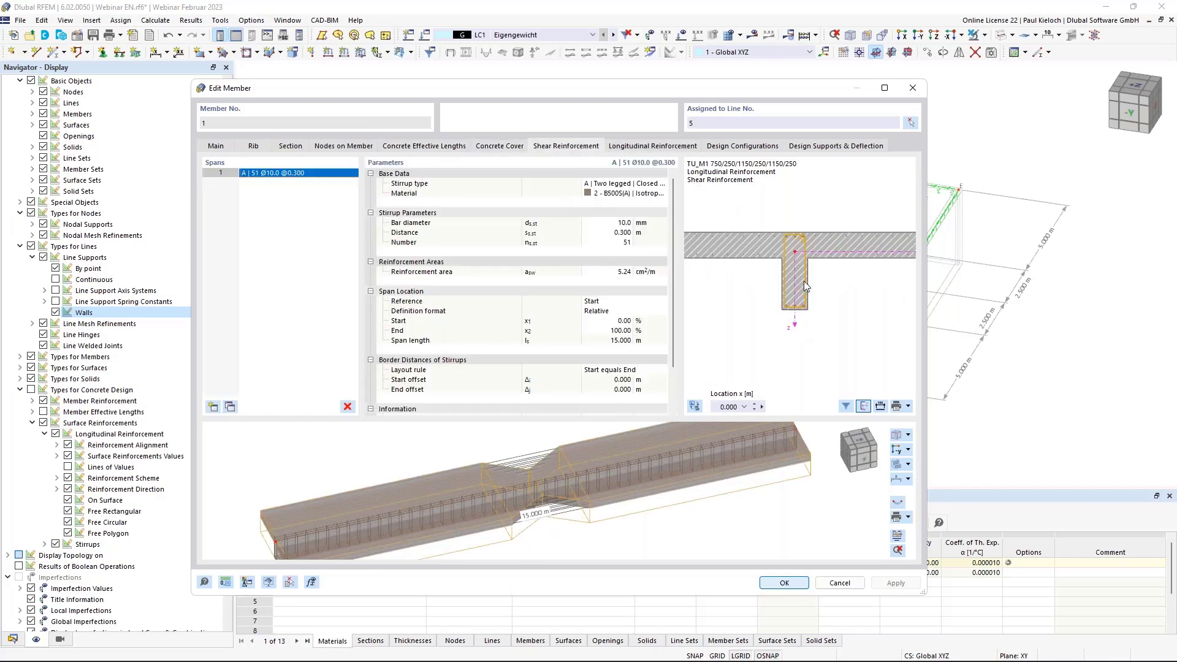
left_click(602, 233)
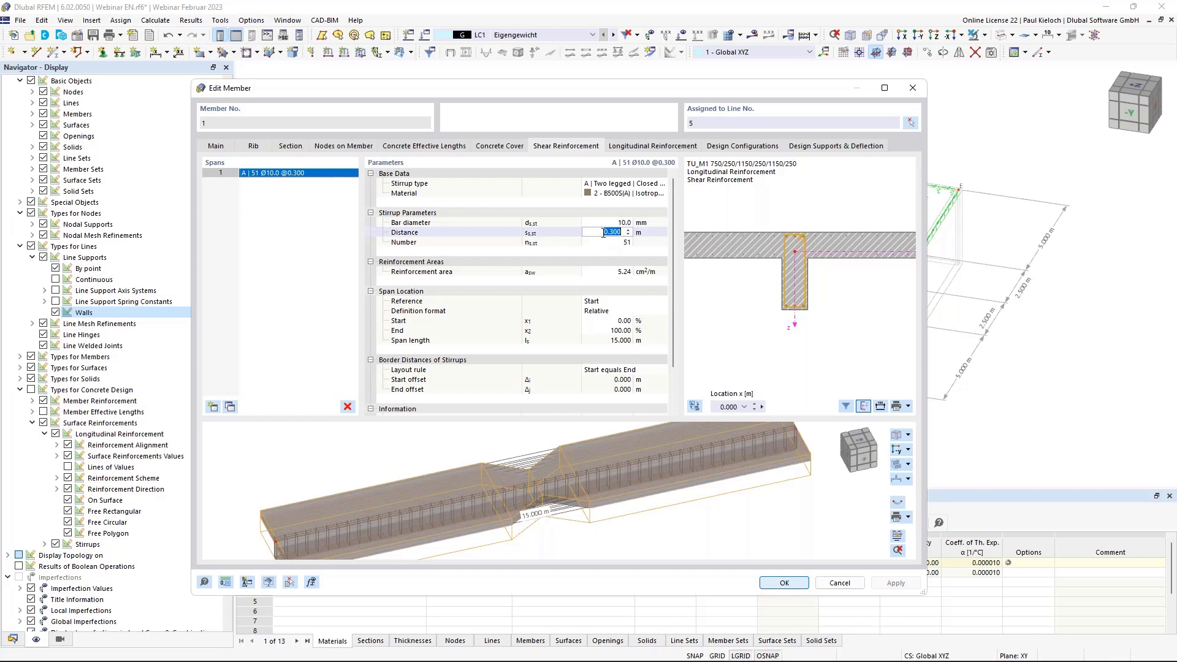
key("BackSpace")
left_click(648, 232)
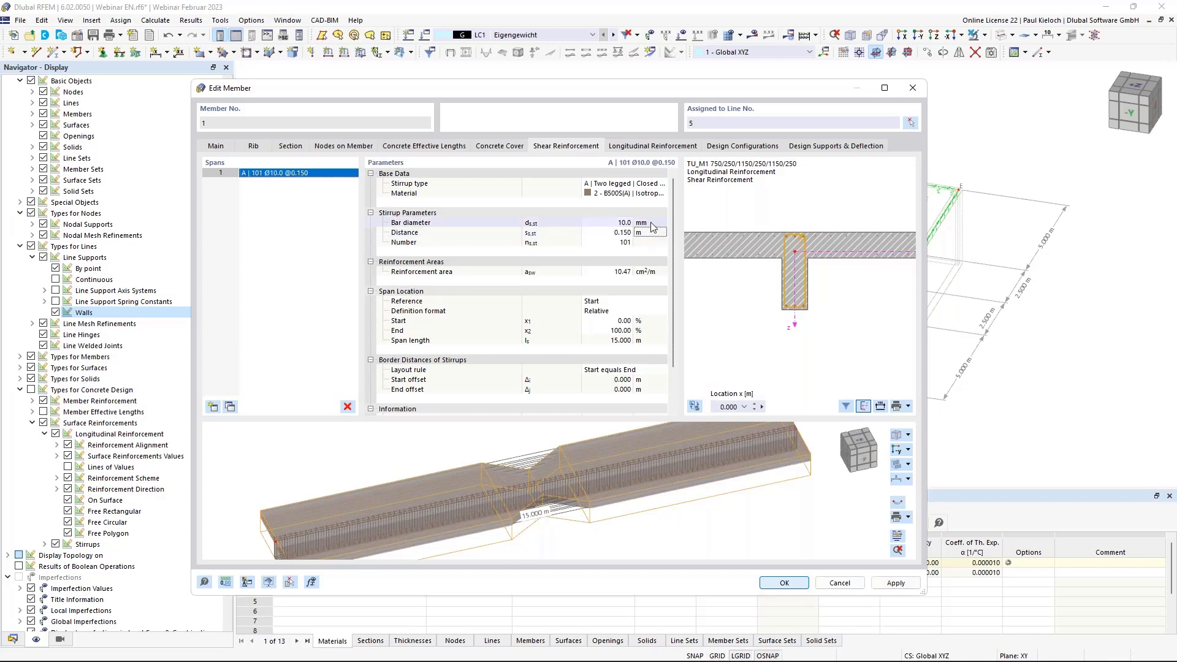
Define the stirrup span location in absolute format and divide the shear reinforcement into three spans.
middle_click_drag(782, 507, 742, 513)
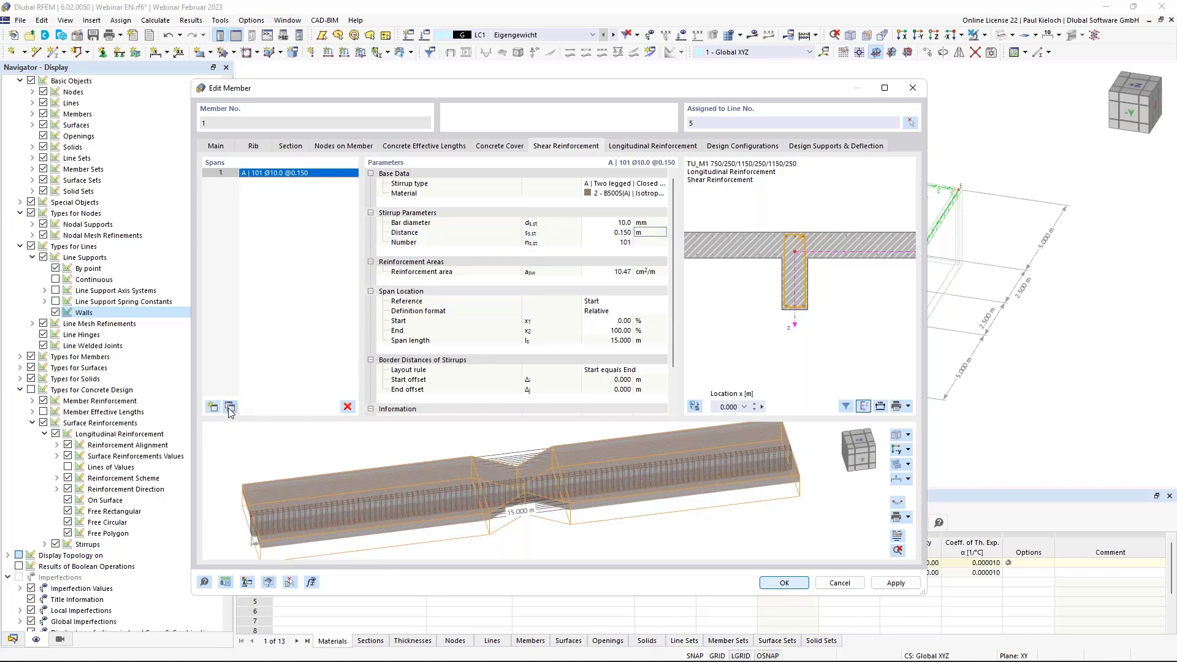
left_click(612, 313)
left_click(616, 312)
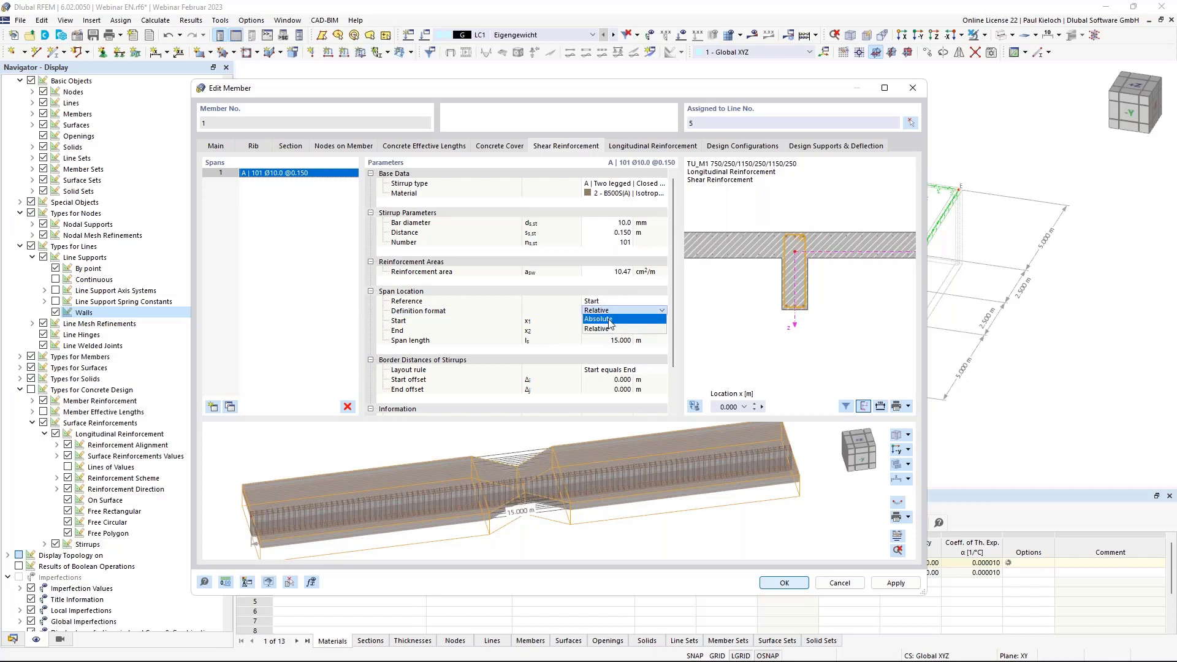
left_click(609, 320)
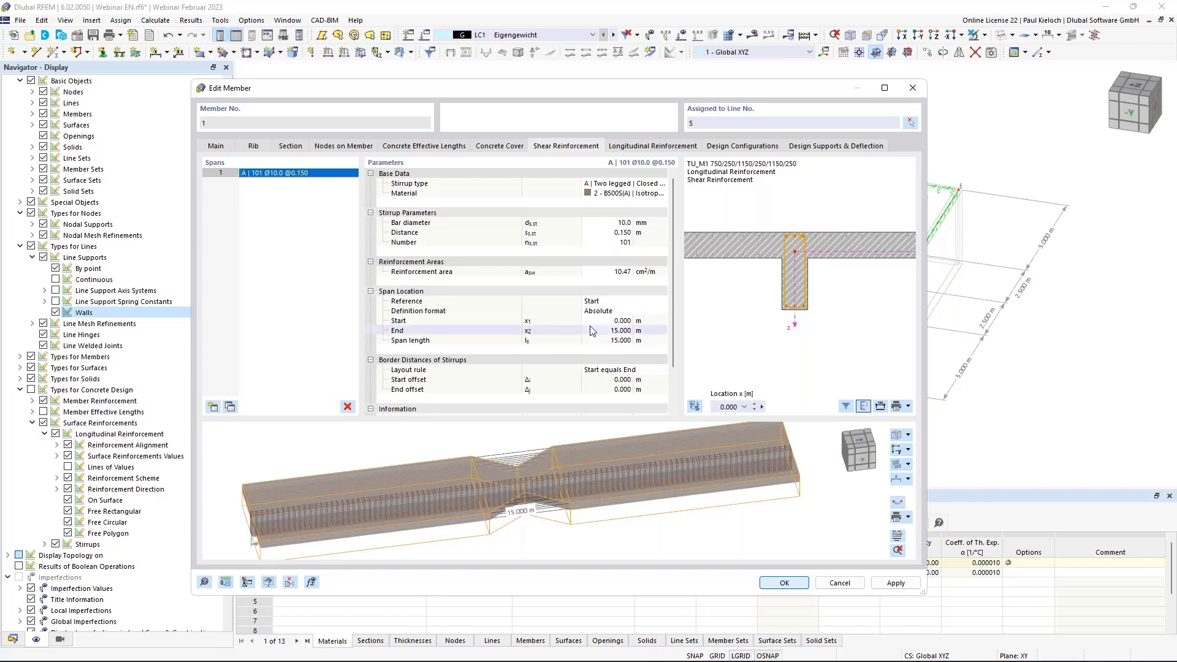
left_click(230, 408)
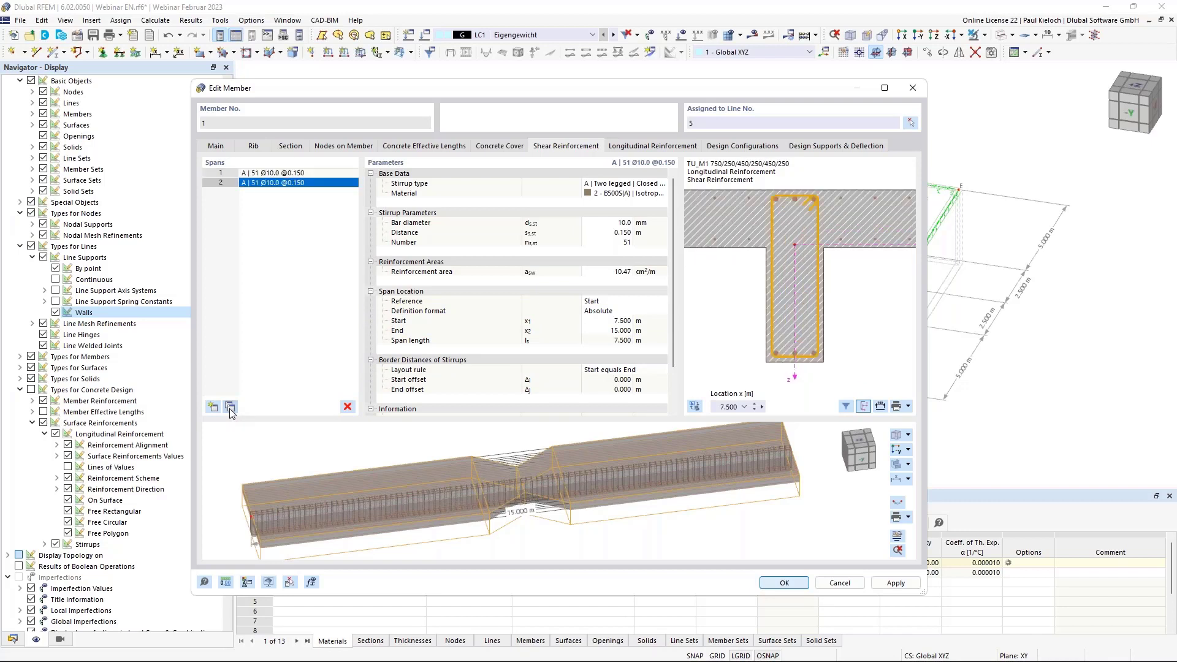
left_click(229, 408)
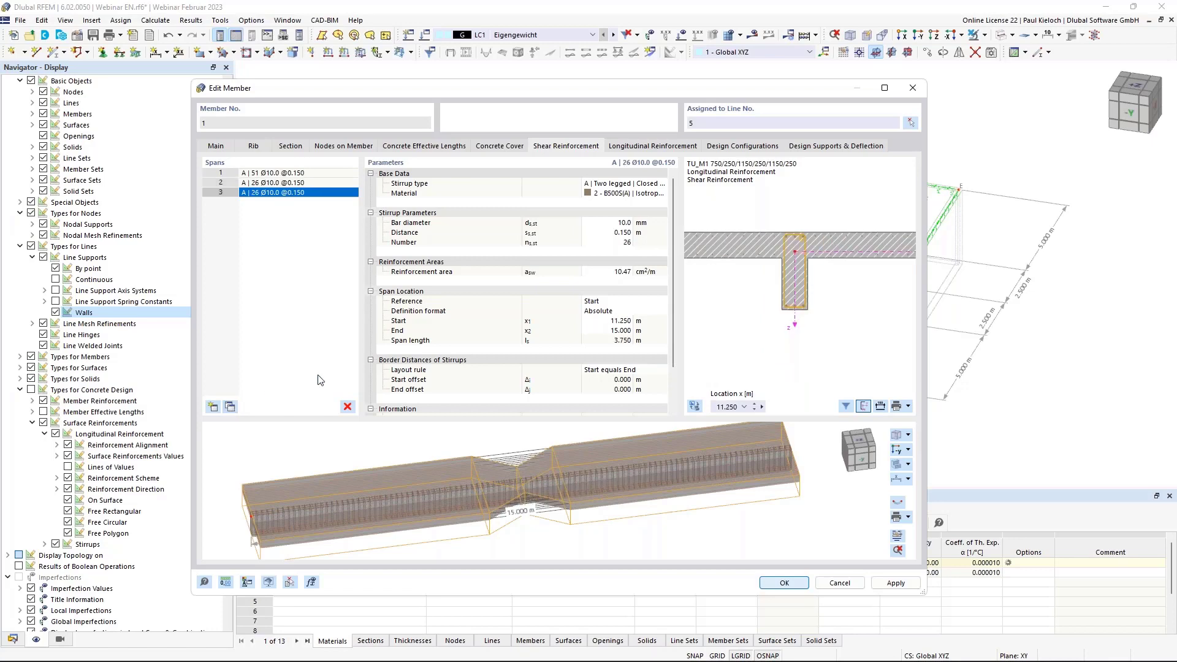
Make the second stirrup span run from 6 m to 9 m along the rib.
left_click(327, 182)
scroll(514, 472, "up", 5)
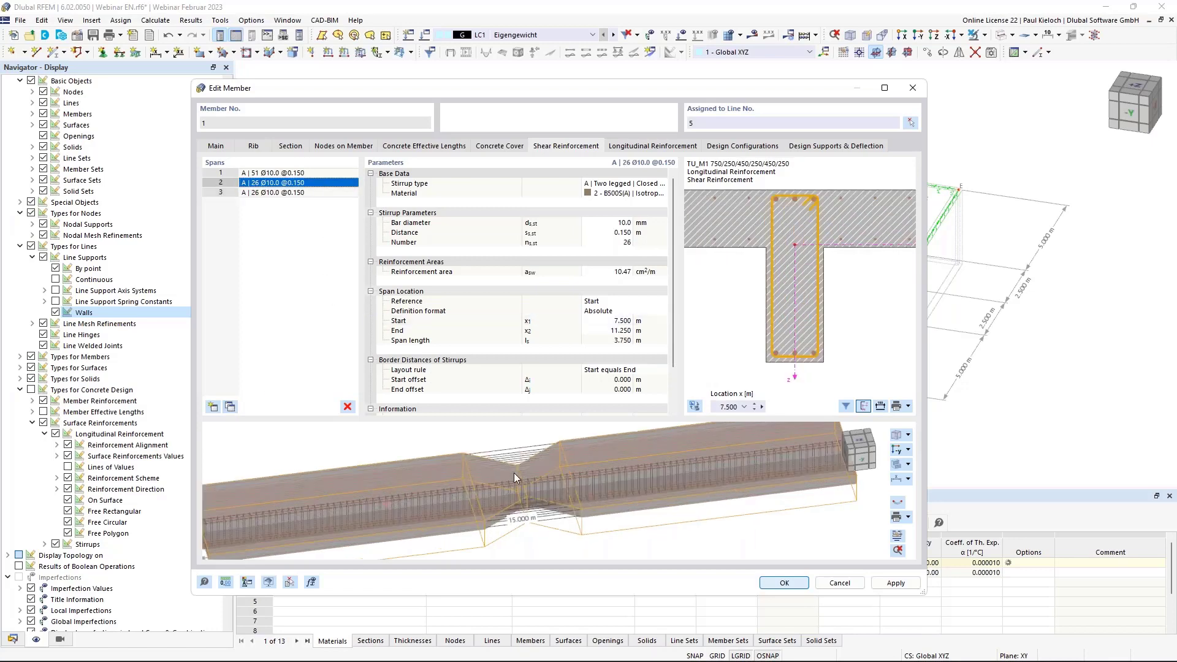
scroll(521, 476, "down", 2)
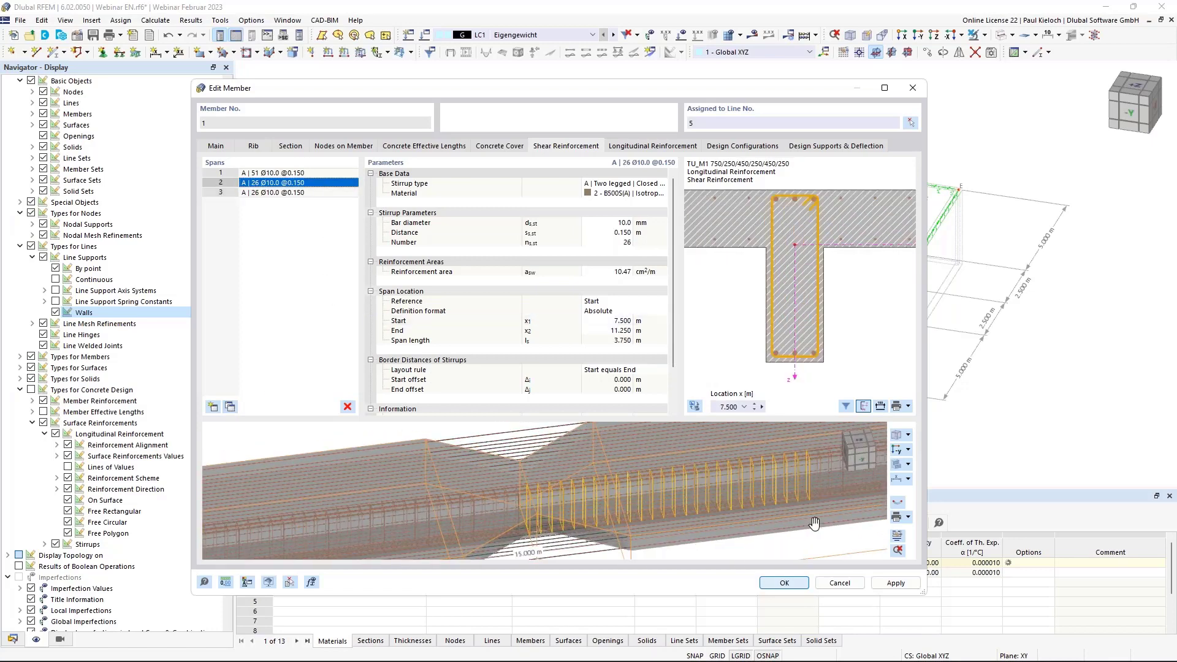
scroll(815, 523, "up", 1)
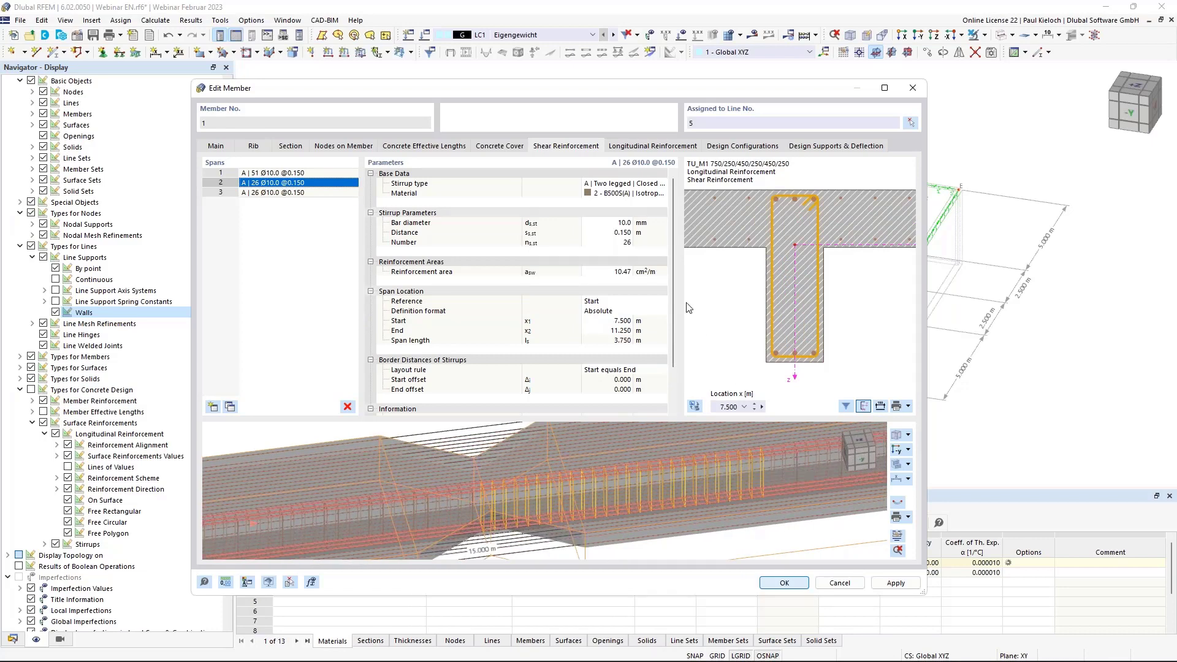
left_click(655, 320)
left_click(615, 321)
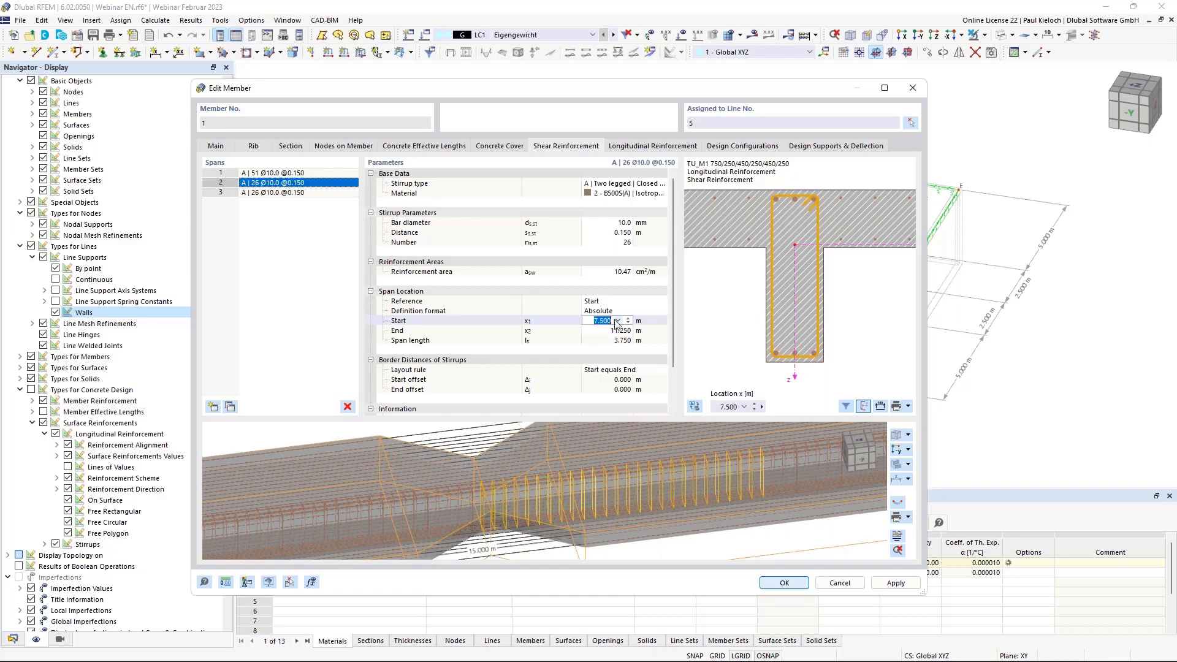
type("6")
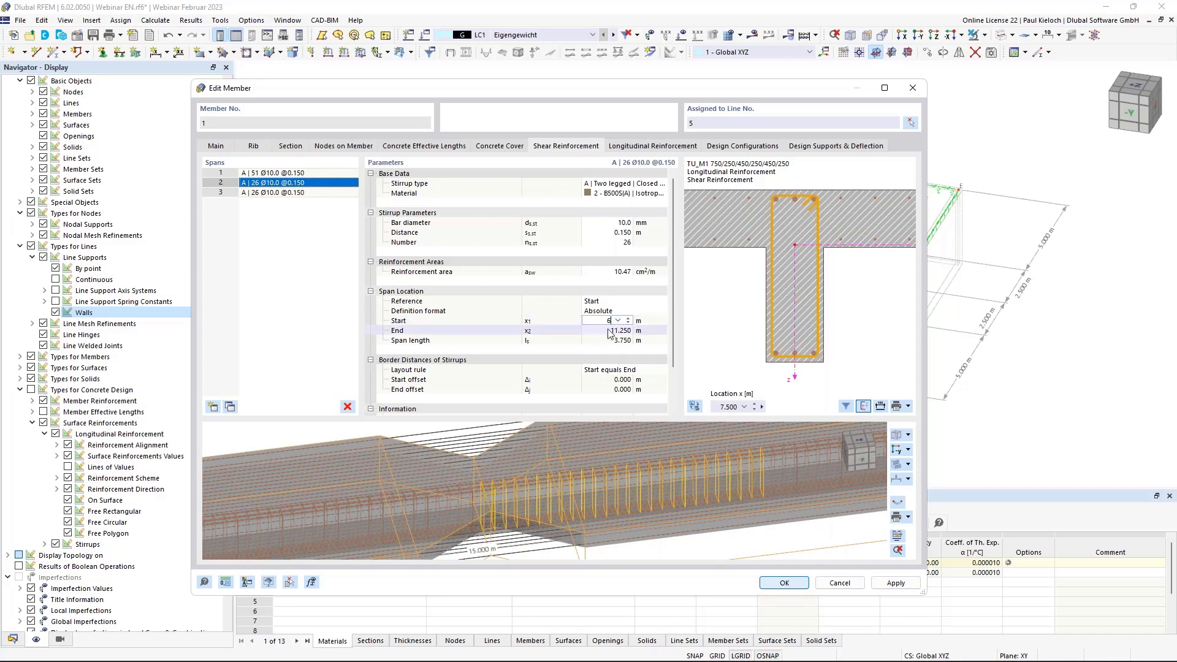
key("Tab")
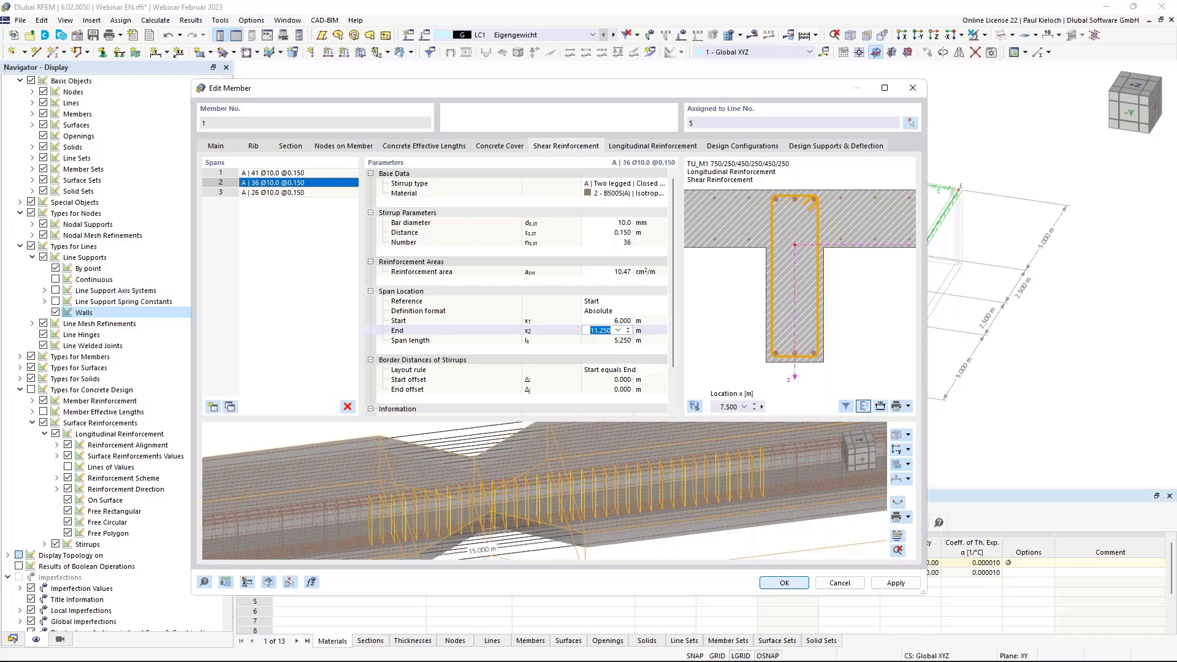
type("9")
left_click(662, 334)
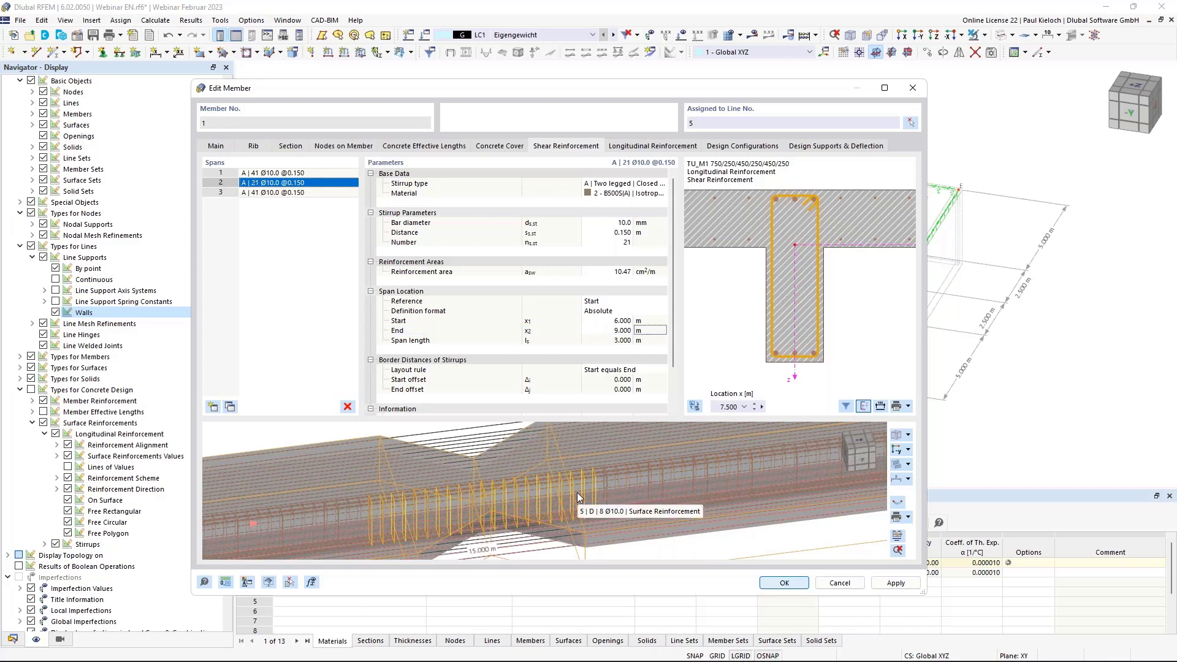
Set the stirrup distance in the second span to 0.100 m and apply the shear reinforcement.
left_click(619, 232)
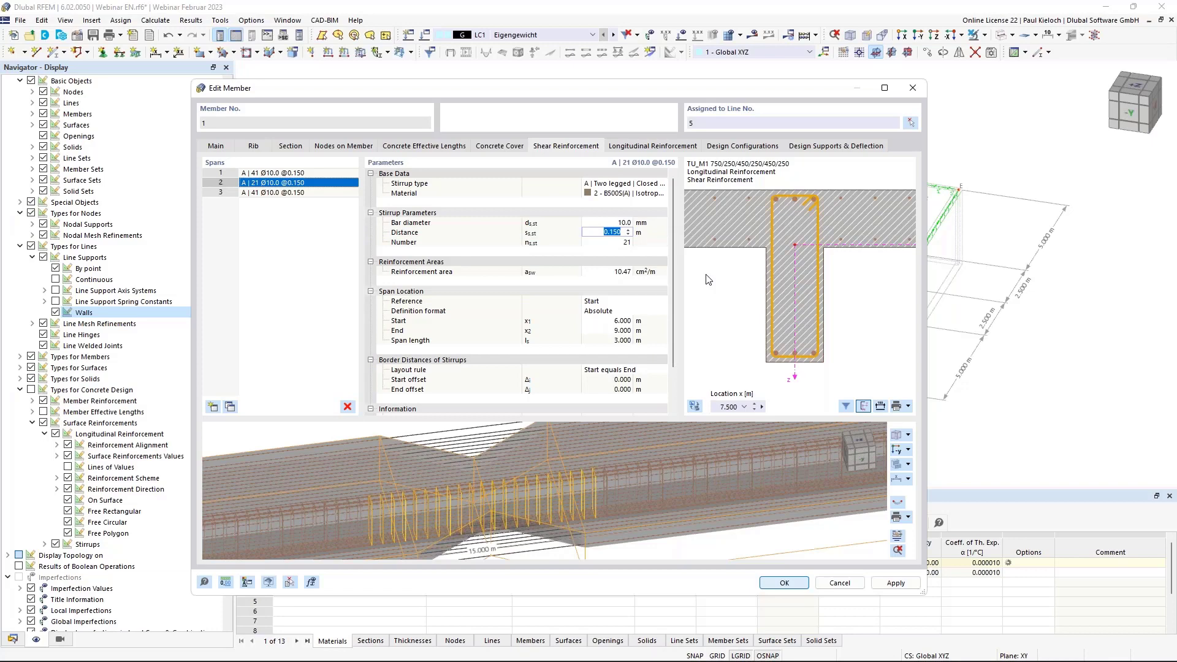
key("BackSpace")
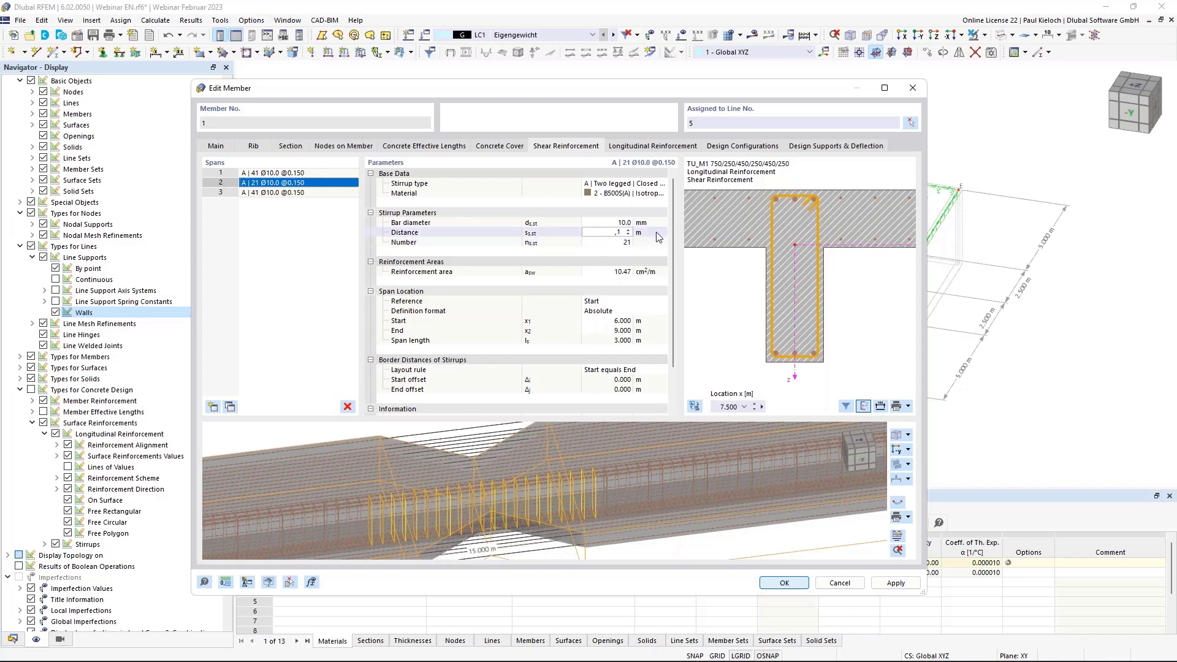
key("Tab")
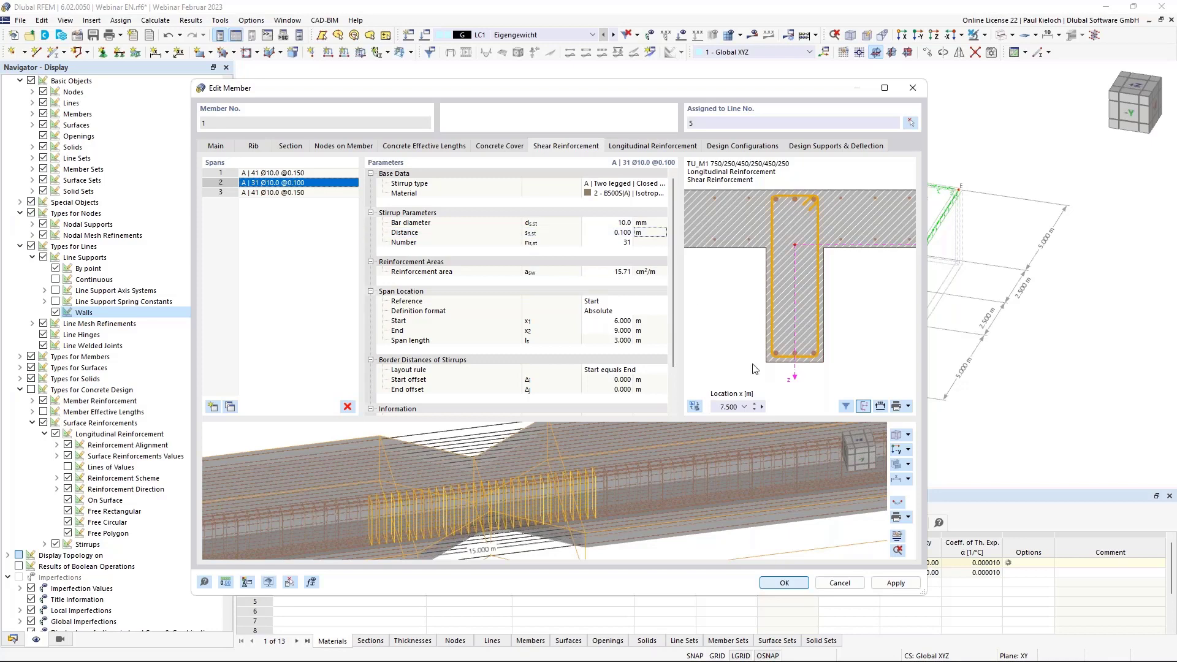
left_click(896, 583)
Set the number of bars per side to 4 in the rib's first longitudinal reinforcement item.
left_click(660, 147)
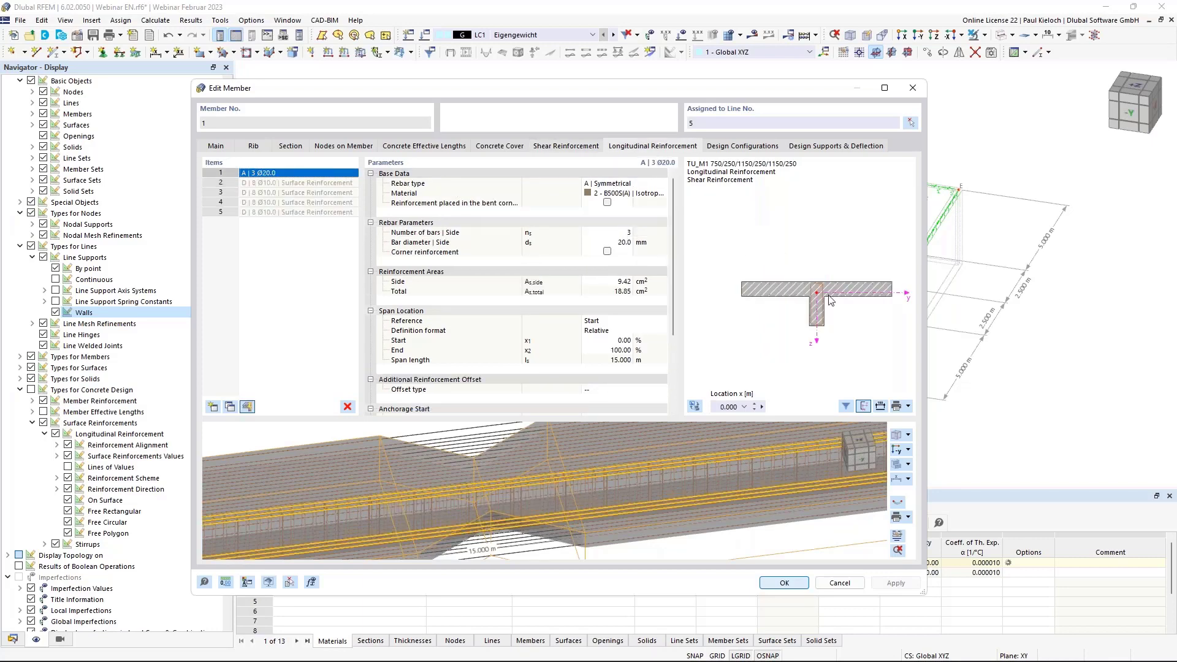
scroll(823, 310, "up", 5)
scroll(819, 311, "up", 3)
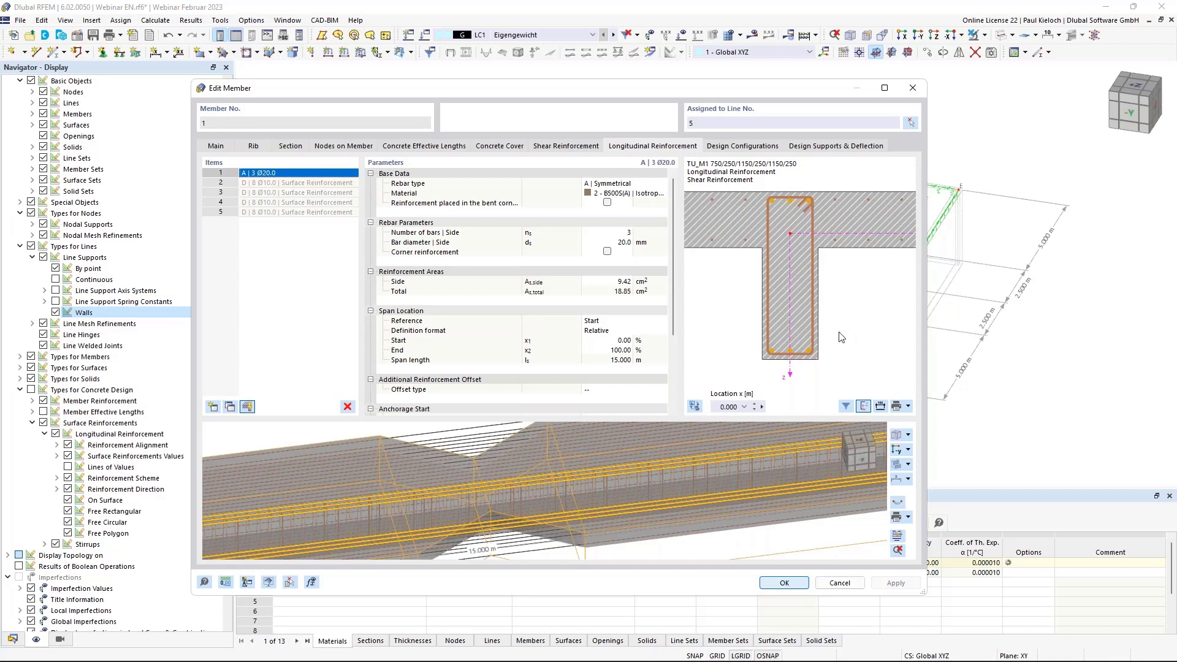
left_click(615, 233)
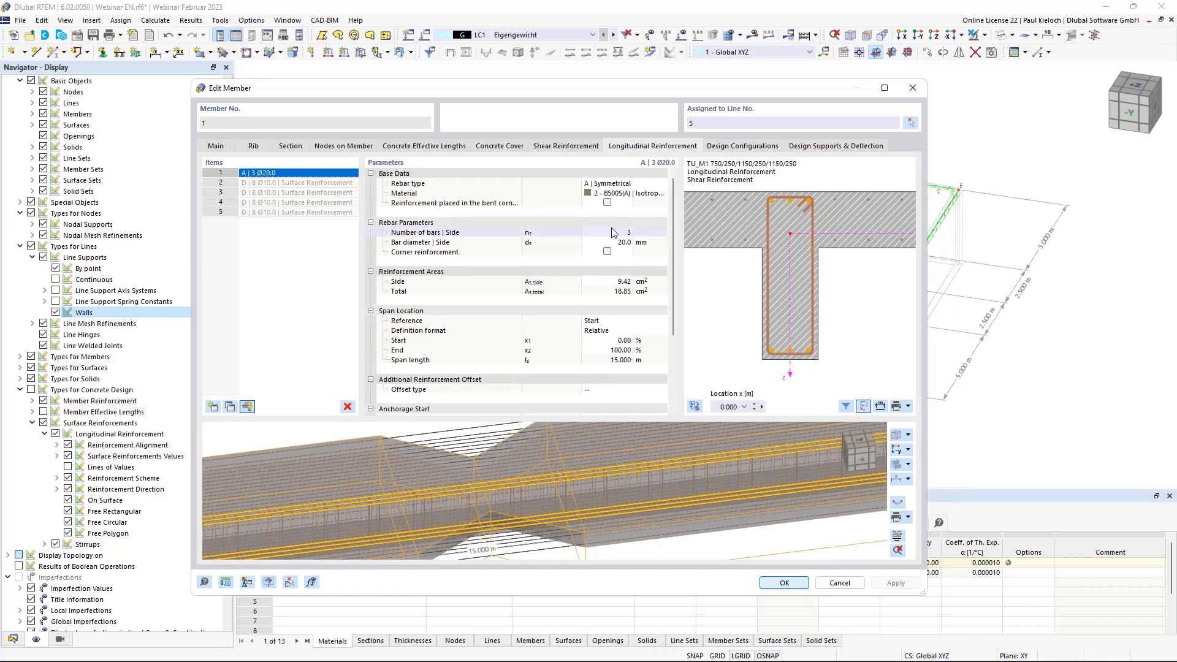
type("4")
left_click(656, 234)
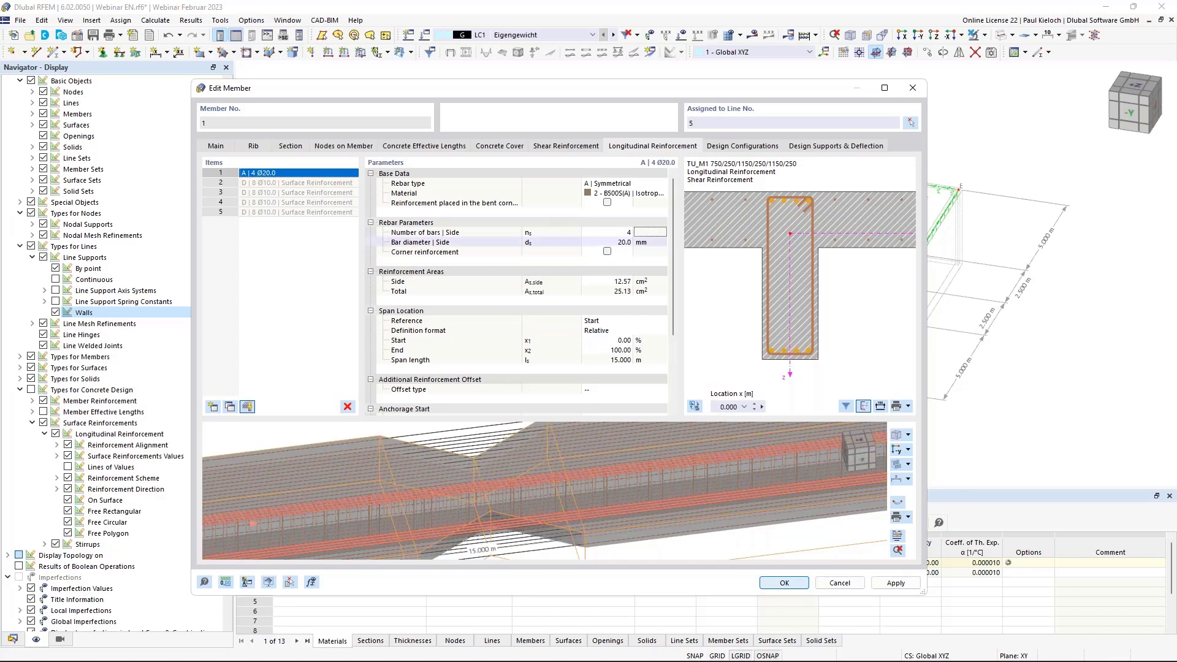
Examine the longitudinal bars, stirrups and slab surface reinforcement in the rib's cross-section preview.
scroll(774, 249, "down", 3)
middle_click_drag(753, 252, 839, 259)
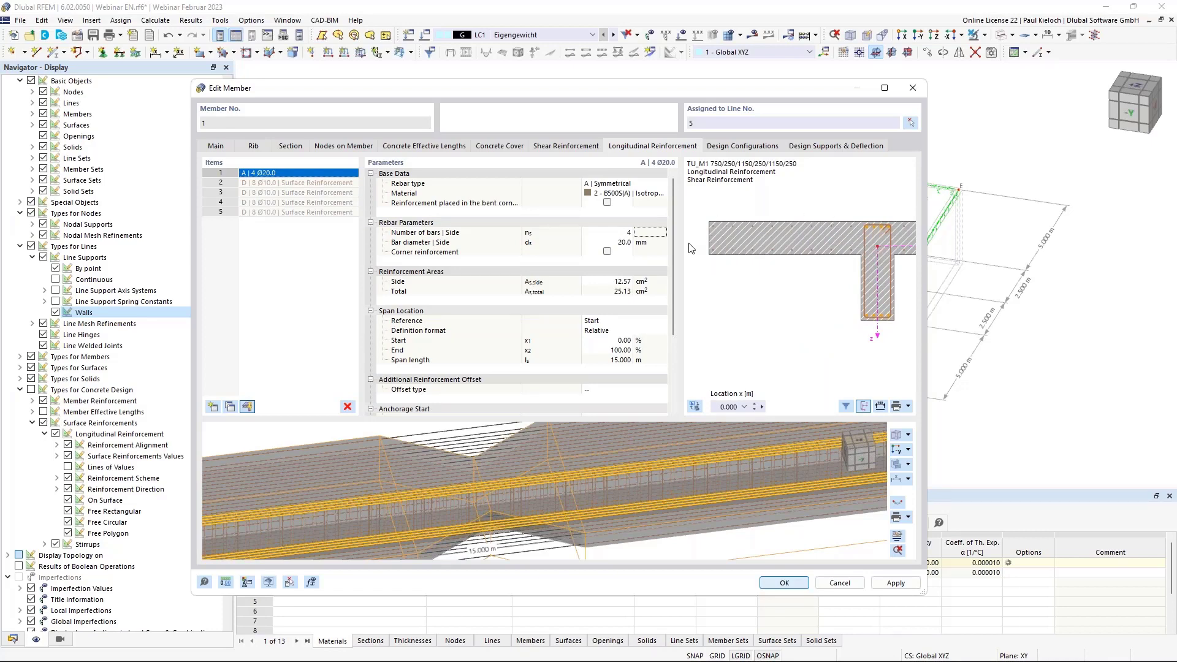
middle_click_drag(846, 285, 726, 282)
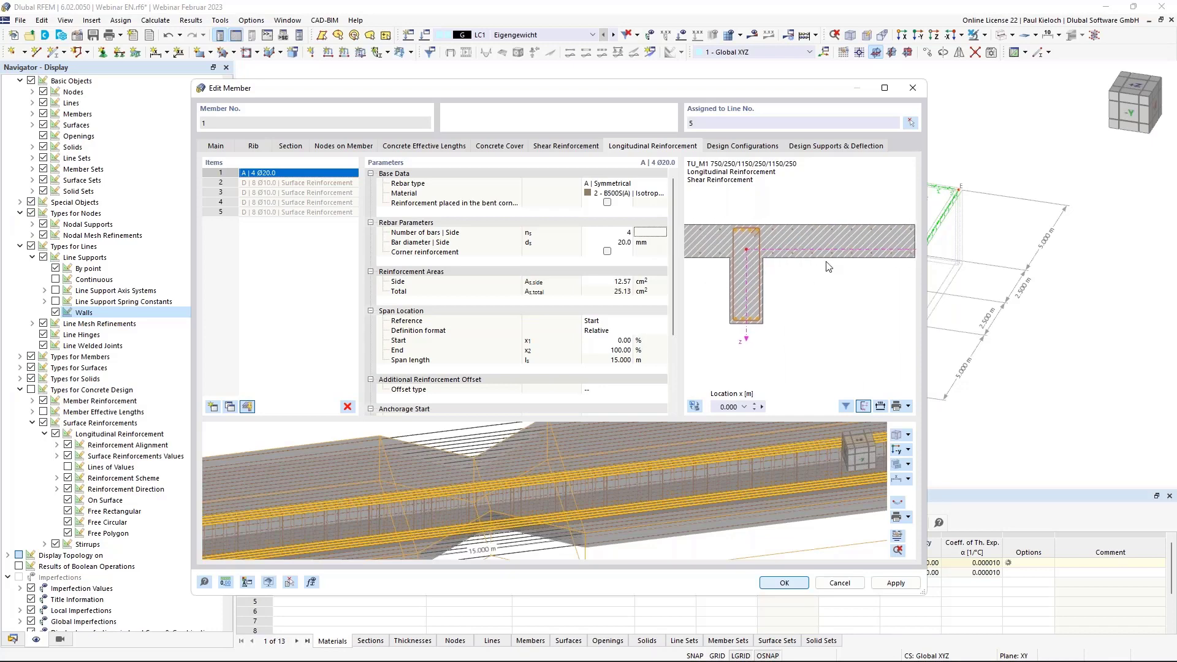
middle_click_drag(770, 295, 836, 294)
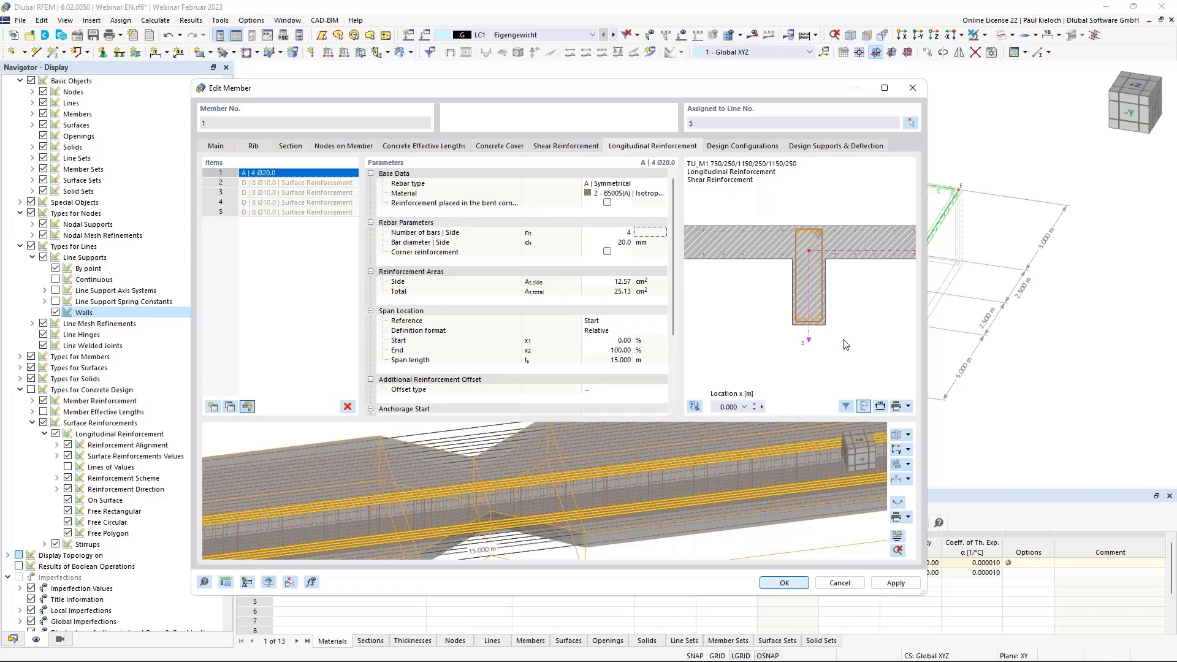
scroll(843, 326, "up", 2)
scroll(808, 275, "up", 2)
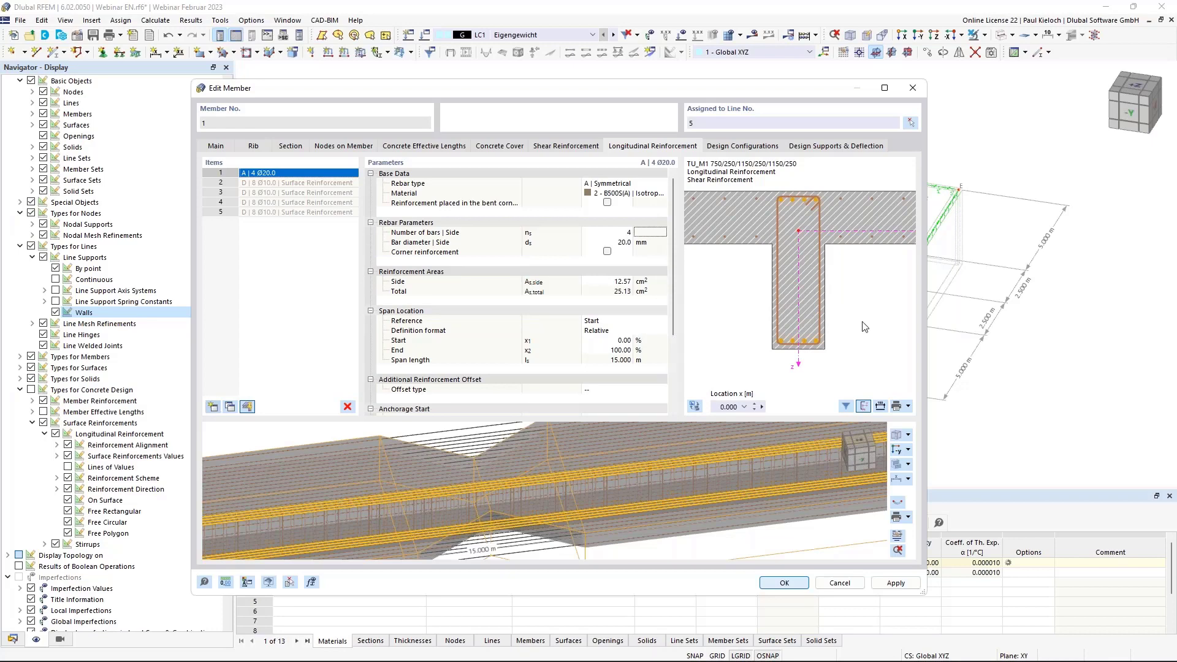
Add a second longitudinal reinforcement item to the rib and set its rebar type to C | Uniformly surrounding.
left_click(316, 182)
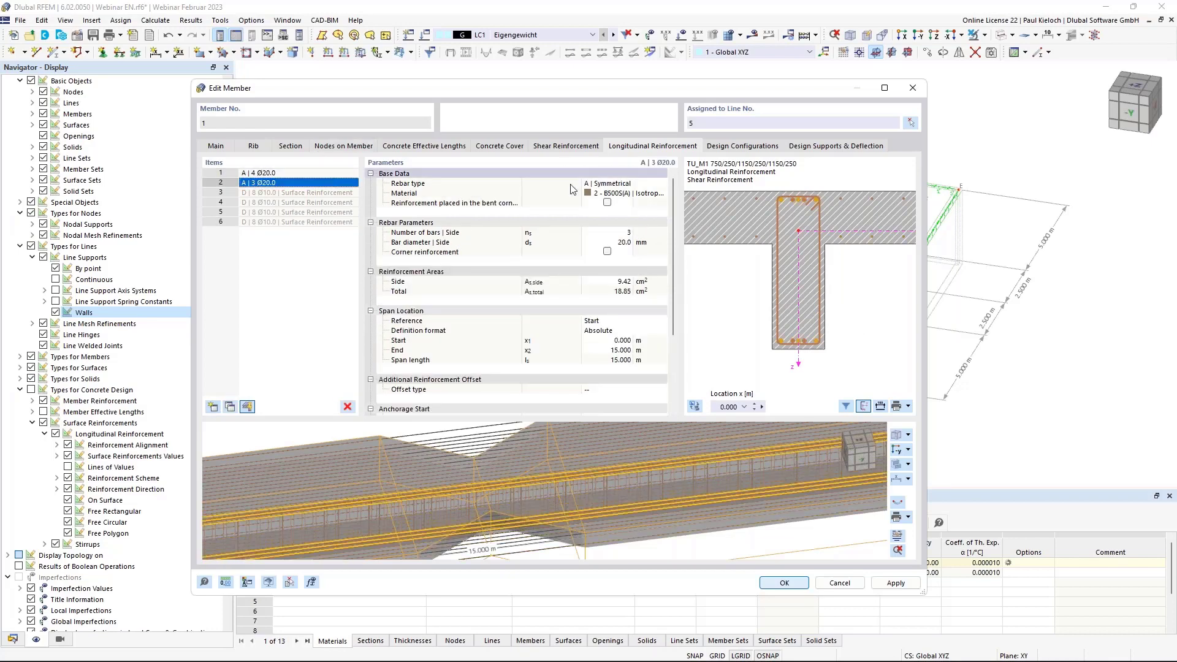
left_click(650, 183)
left_click(661, 182)
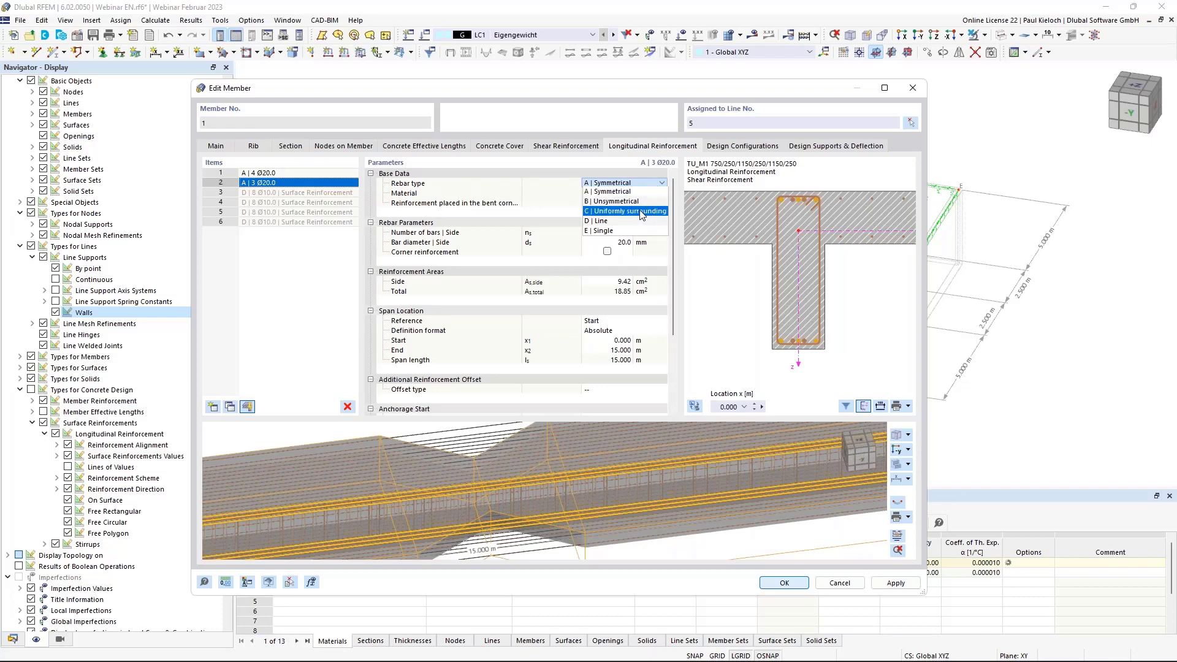
left_click(679, 224)
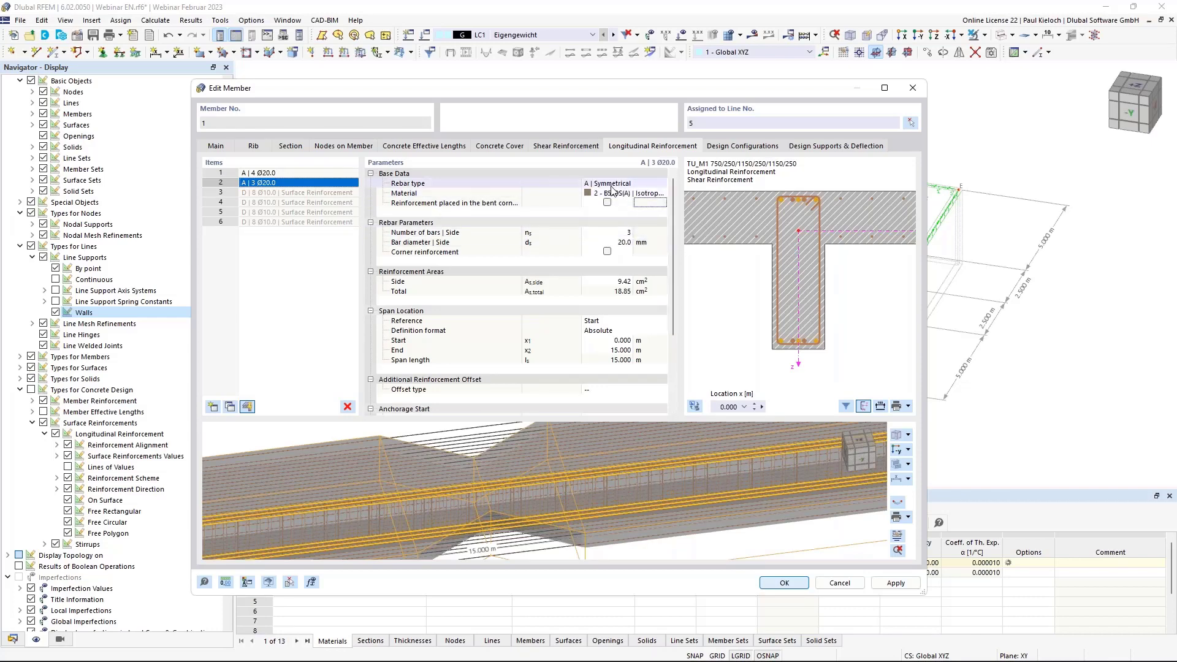
left_click(637, 184)
left_click(637, 184)
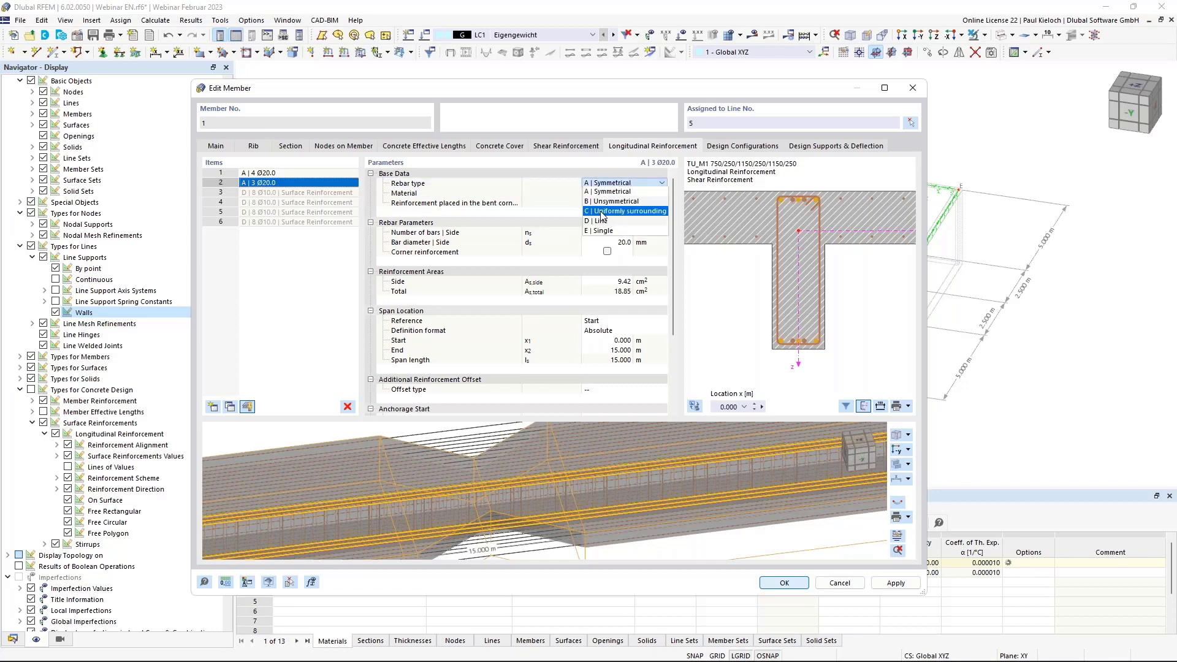
left_click(602, 212)
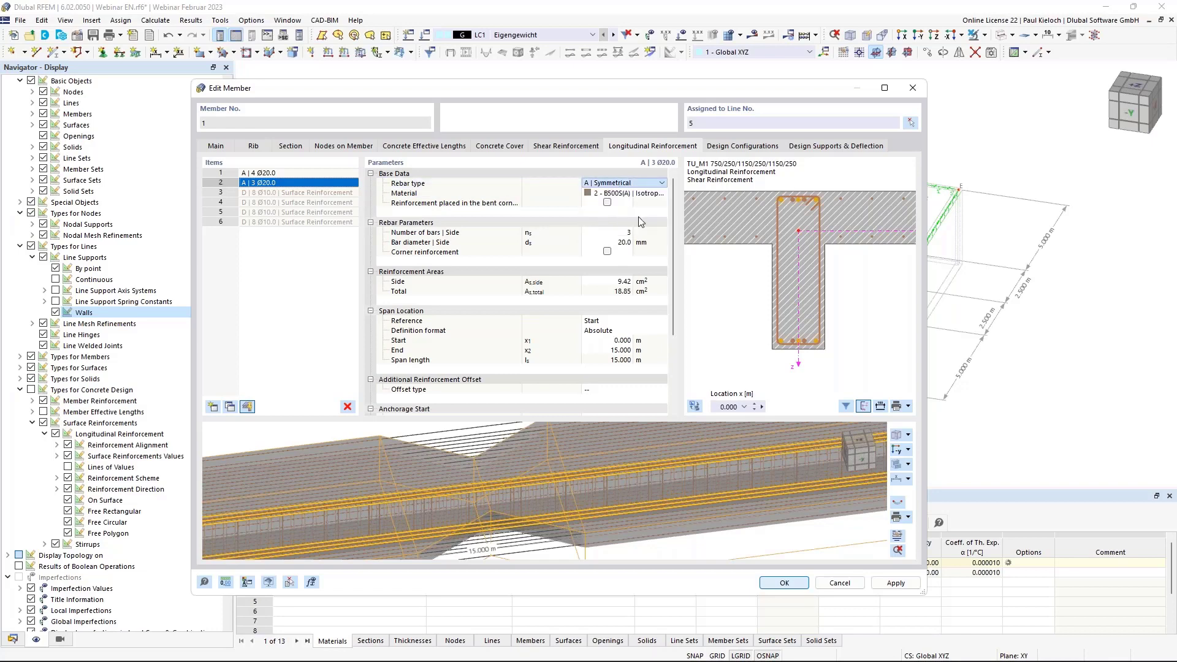
Give the uniformly surrounding reinforcement item 6 bars with a diameter of 12 mm.
left_click(606, 232)
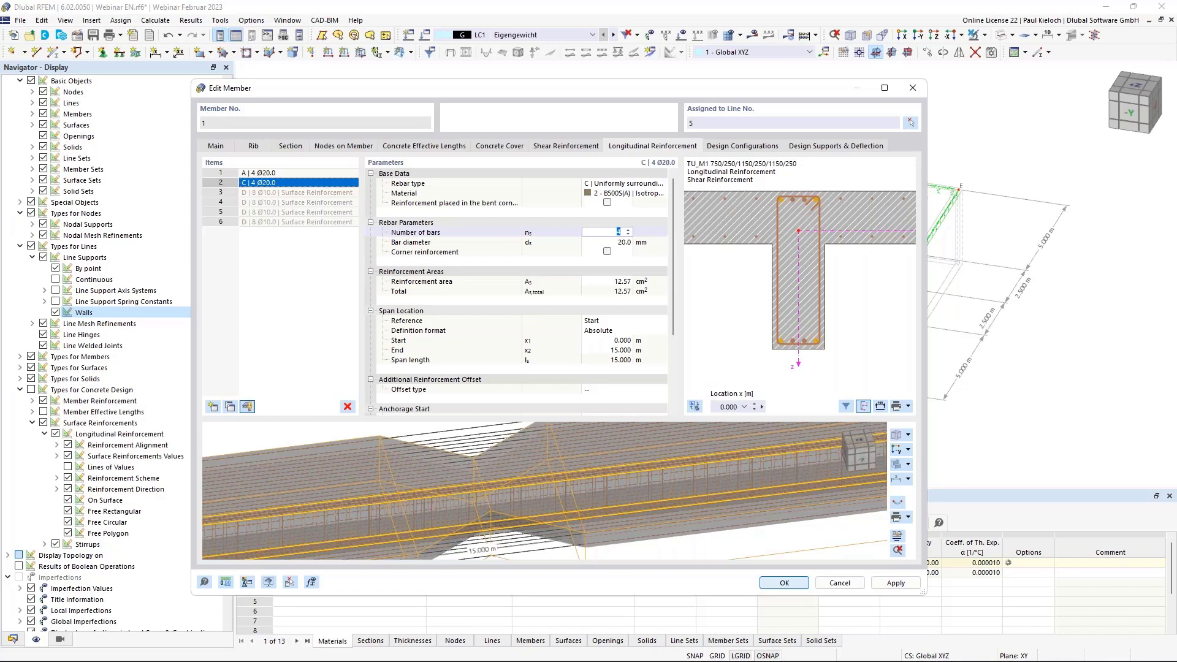
type("6")
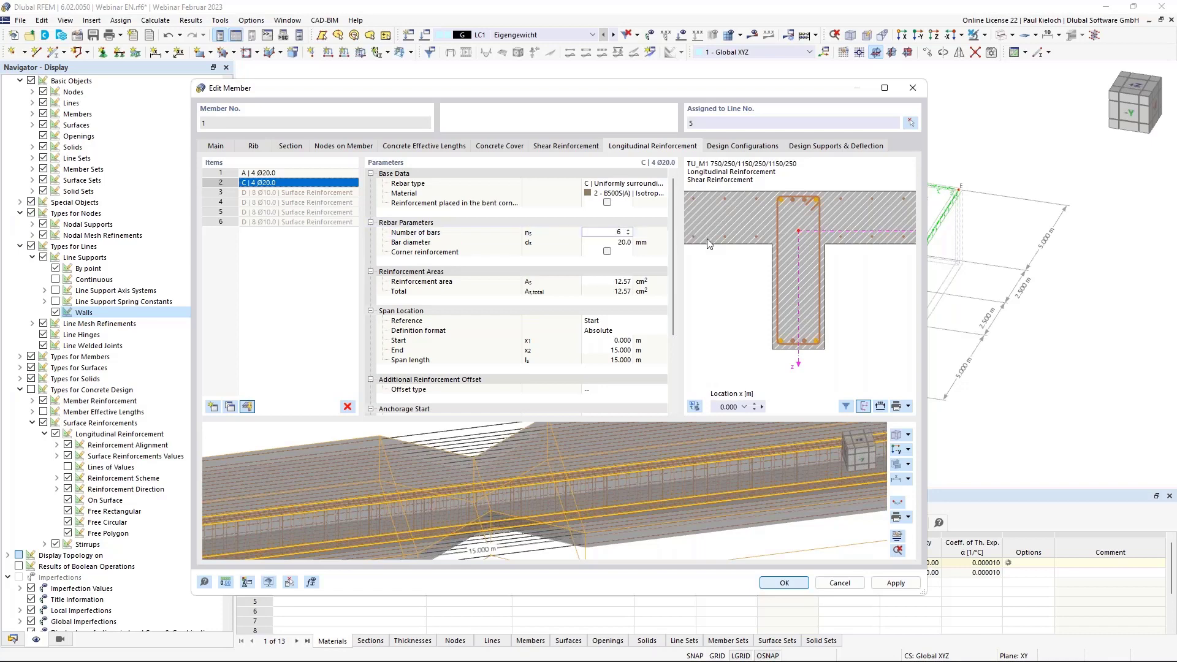
left_click(604, 241)
double_click(604, 241)
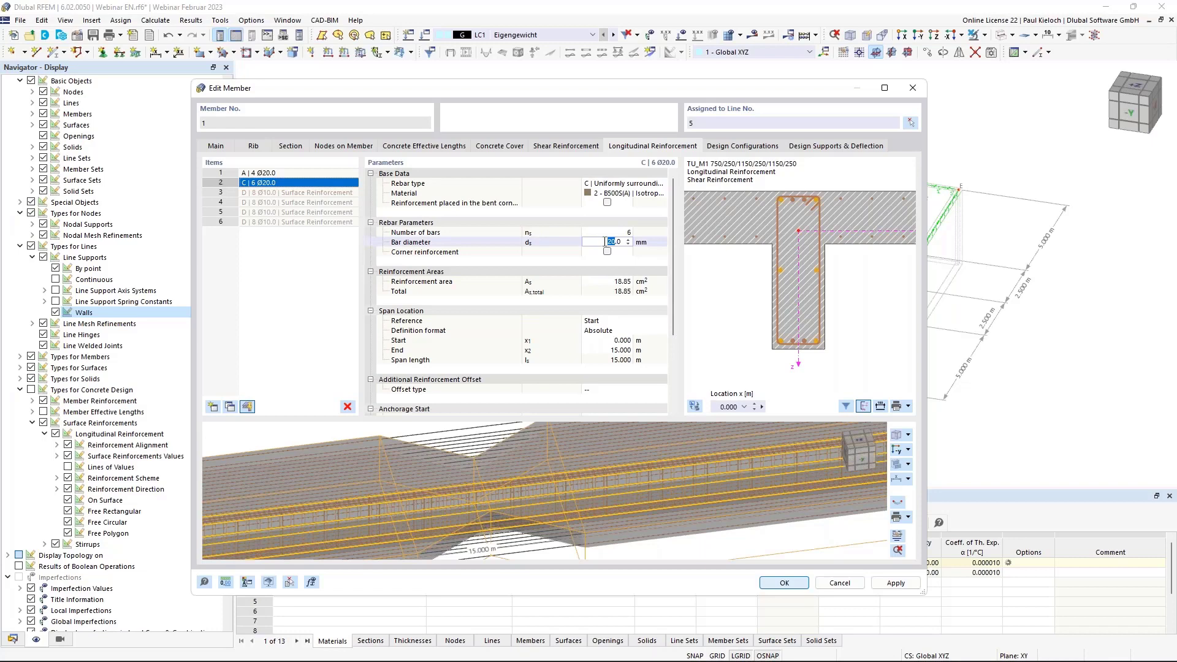
type("12")
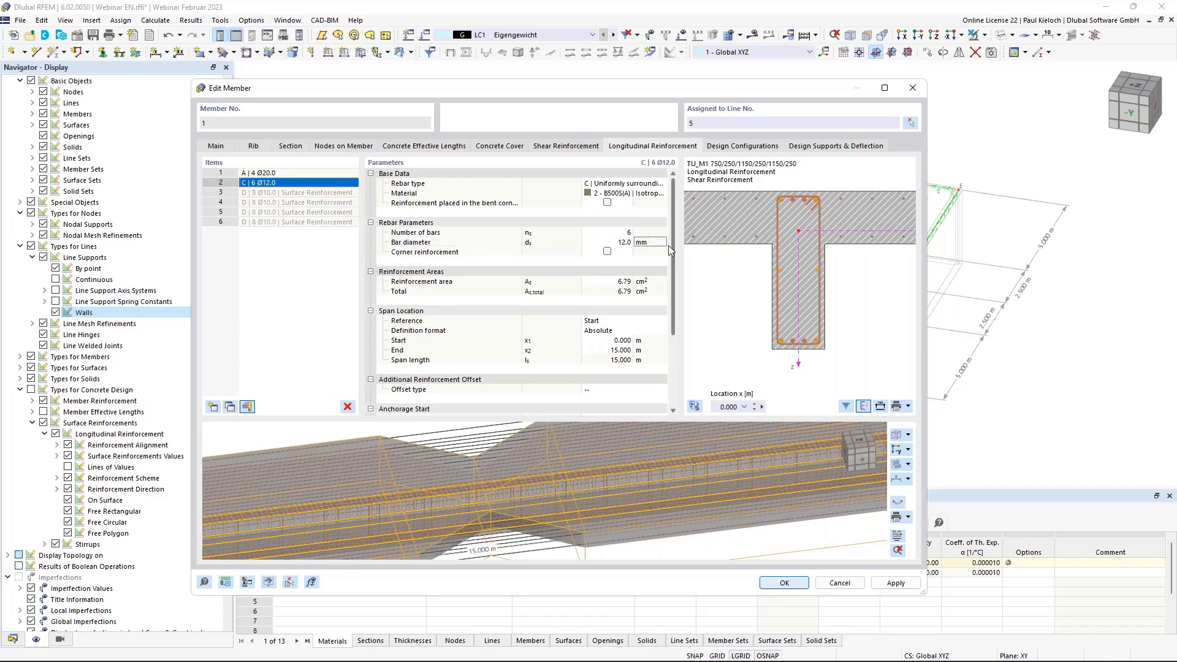
Offset the surrounding bars from the stirrup by 150 mm on the top and bottom sides and apply the longitudinal reinforcement.
left_click_drag(673, 245, 674, 289)
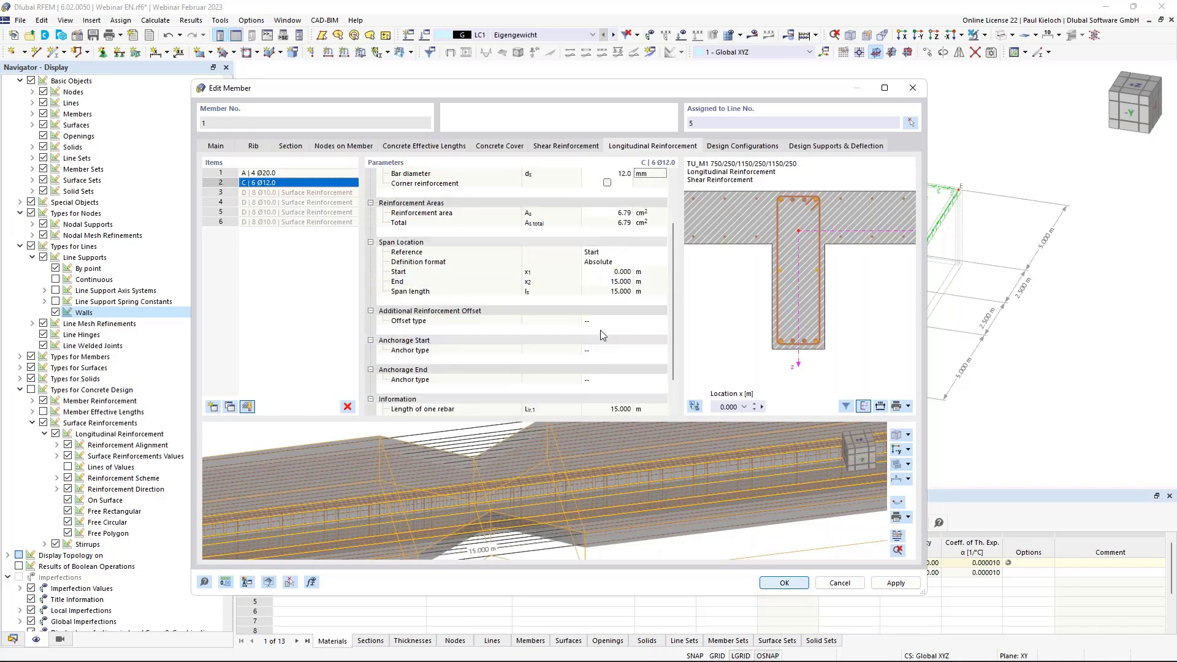
left_click(623, 320)
left_click(623, 318)
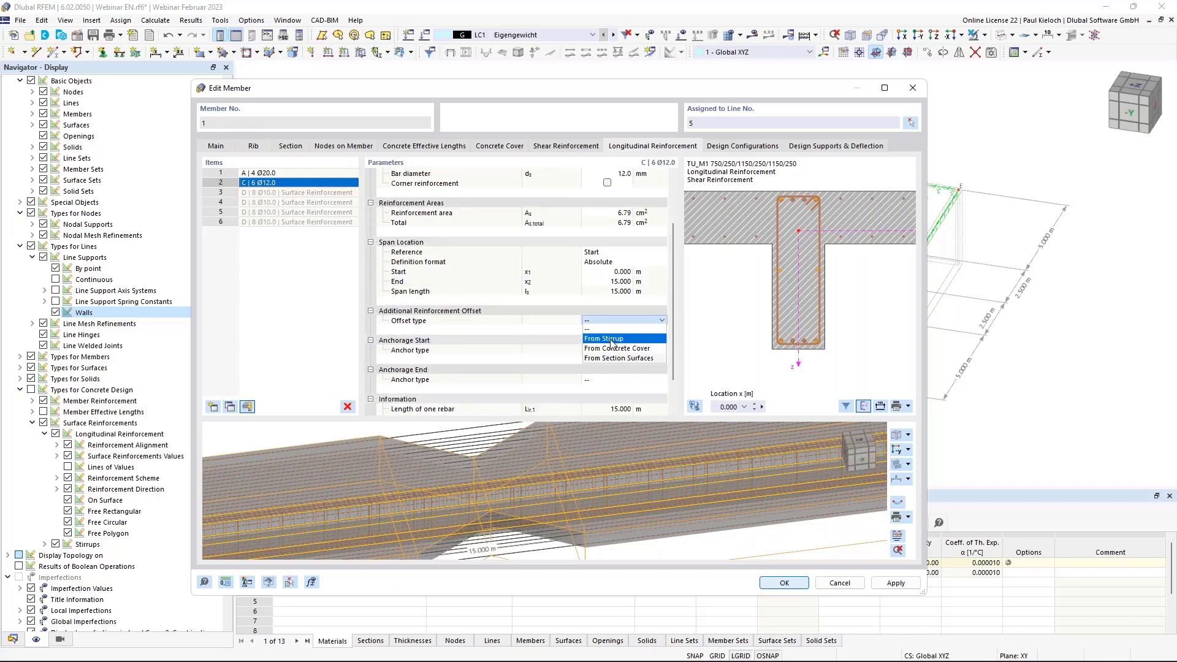
left_click(603, 330)
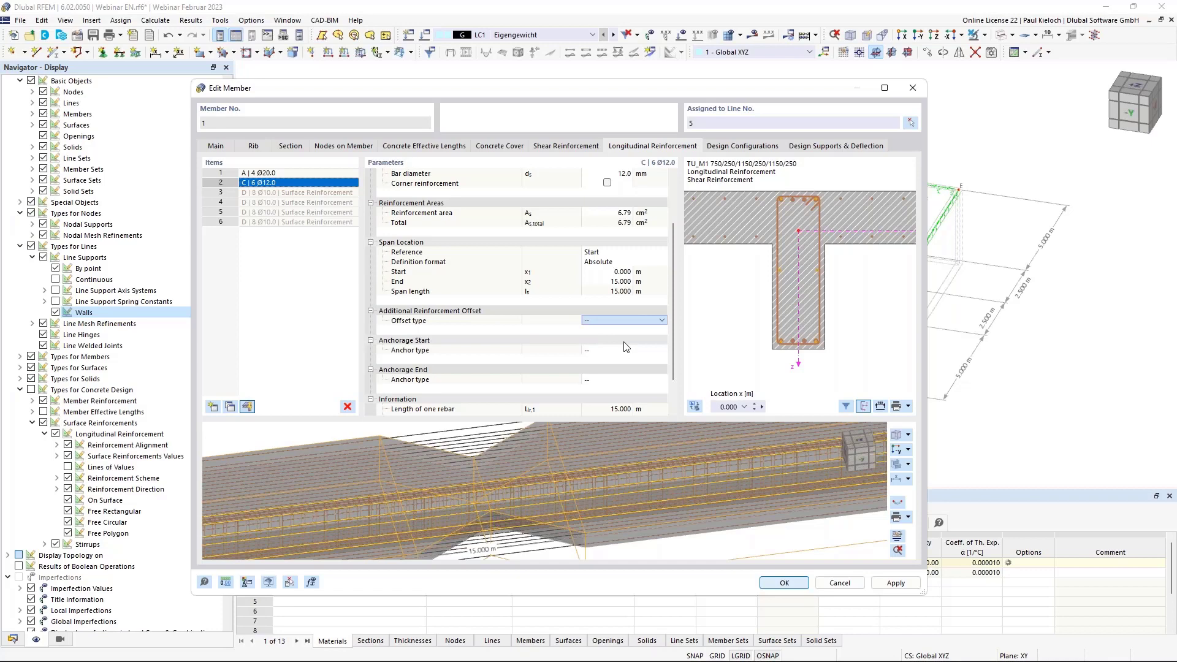
left_click(611, 332)
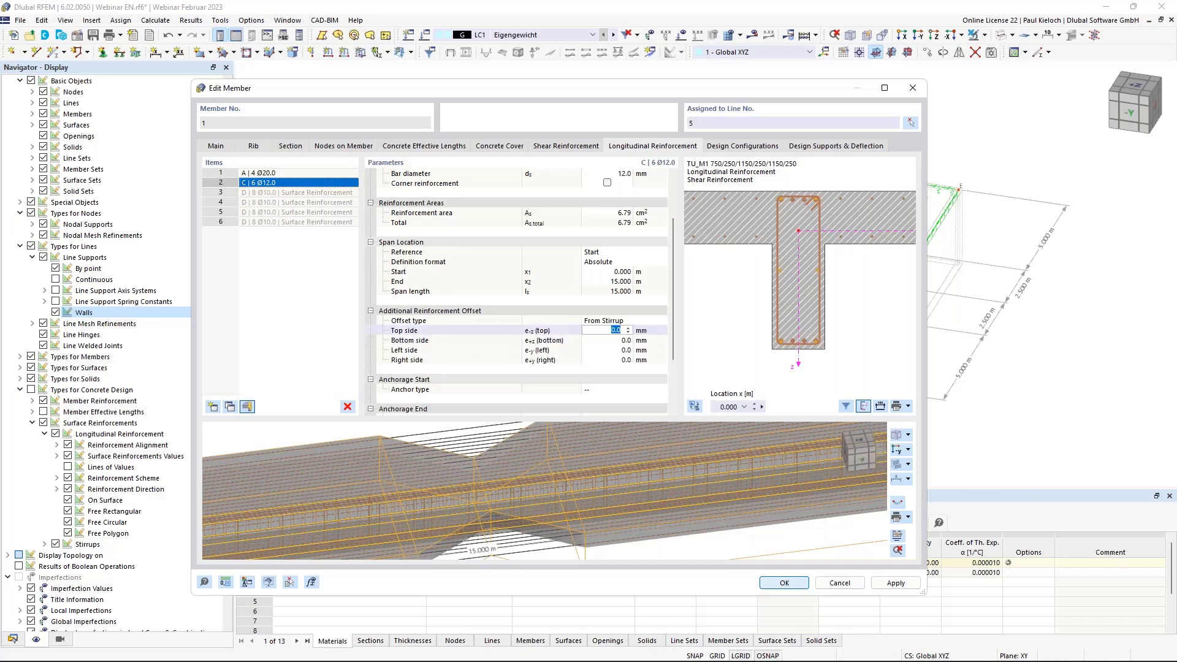
type("150")
left_click(606, 340)
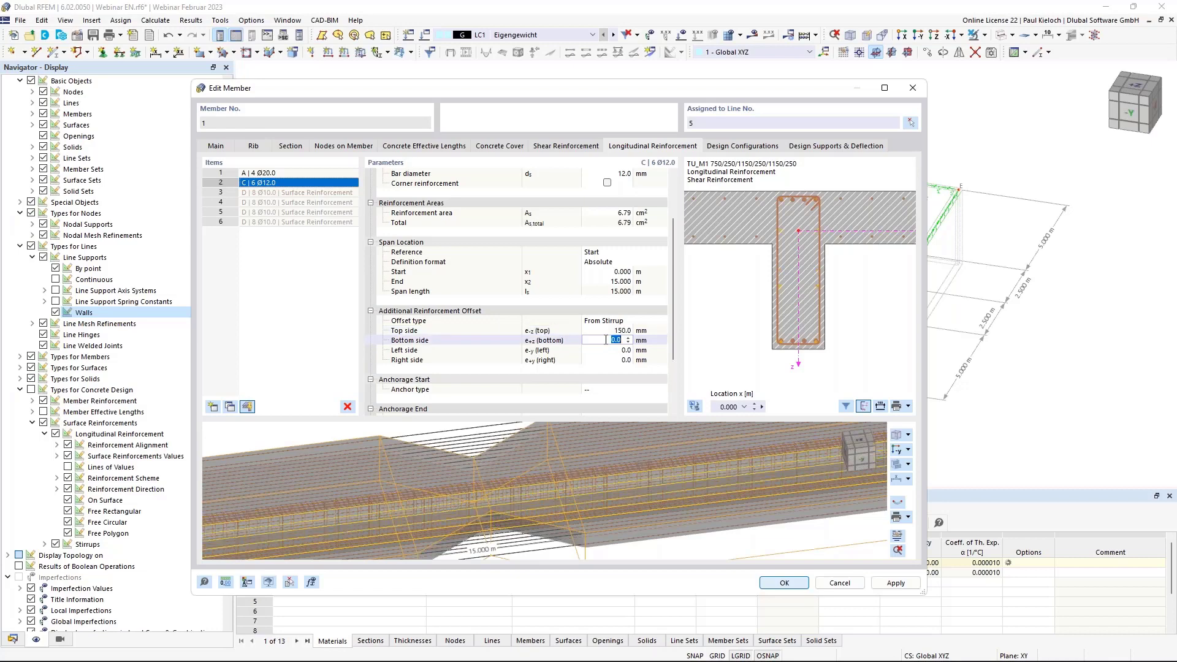
type("150")
key("Tab")
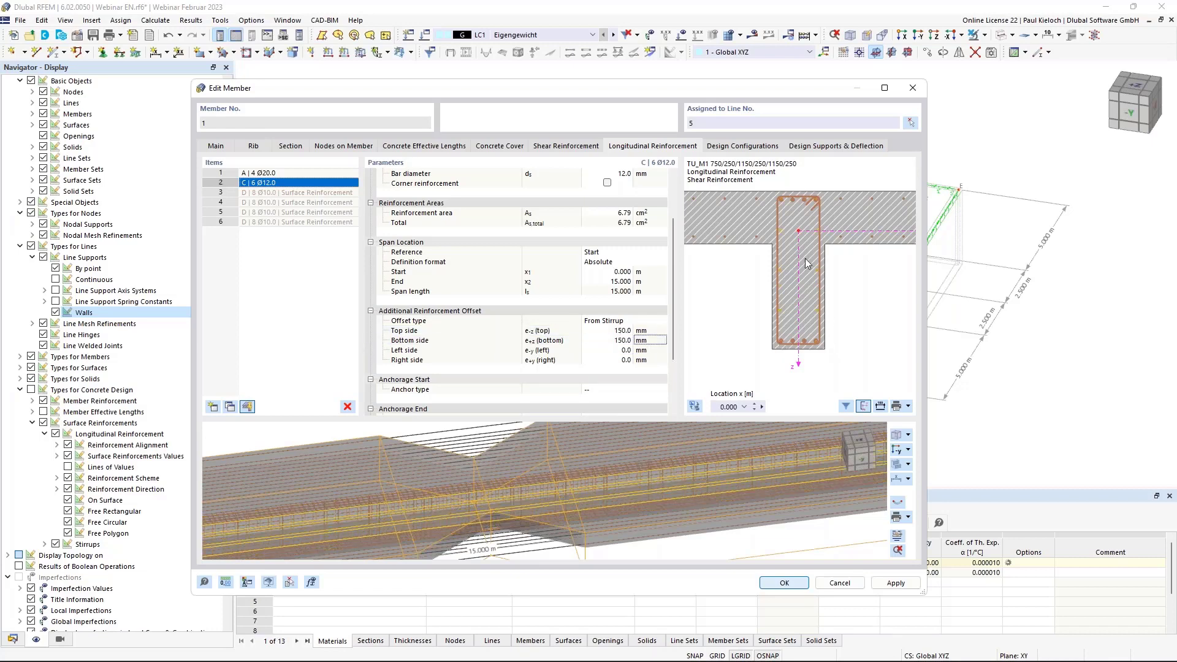
scroll(804, 259, "up", 1)
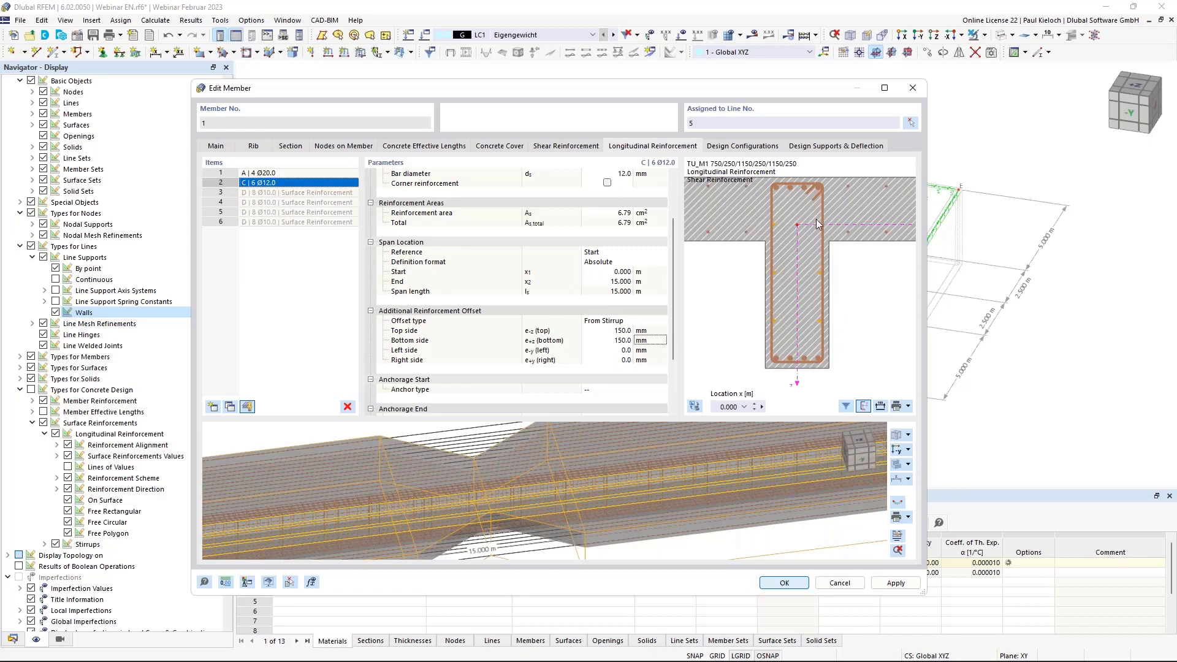
left_click(903, 585)
Examine the rib's reinforcement layout drawing and its graphics printing options, and close it.
left_click(896, 539)
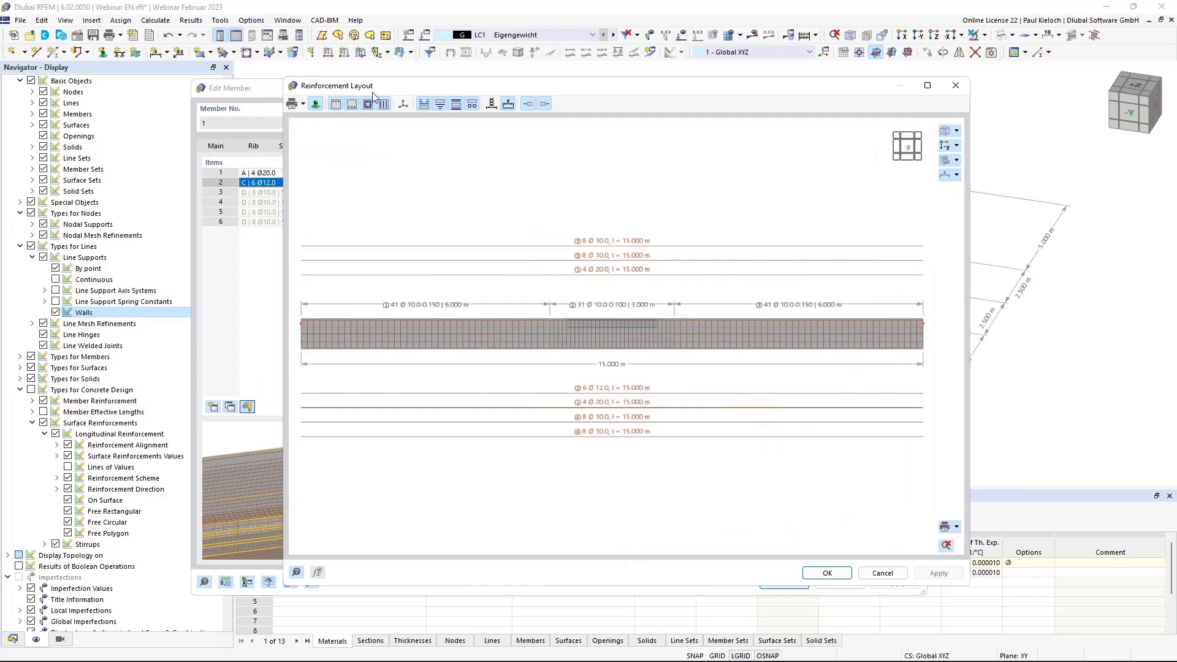
left_click(304, 104)
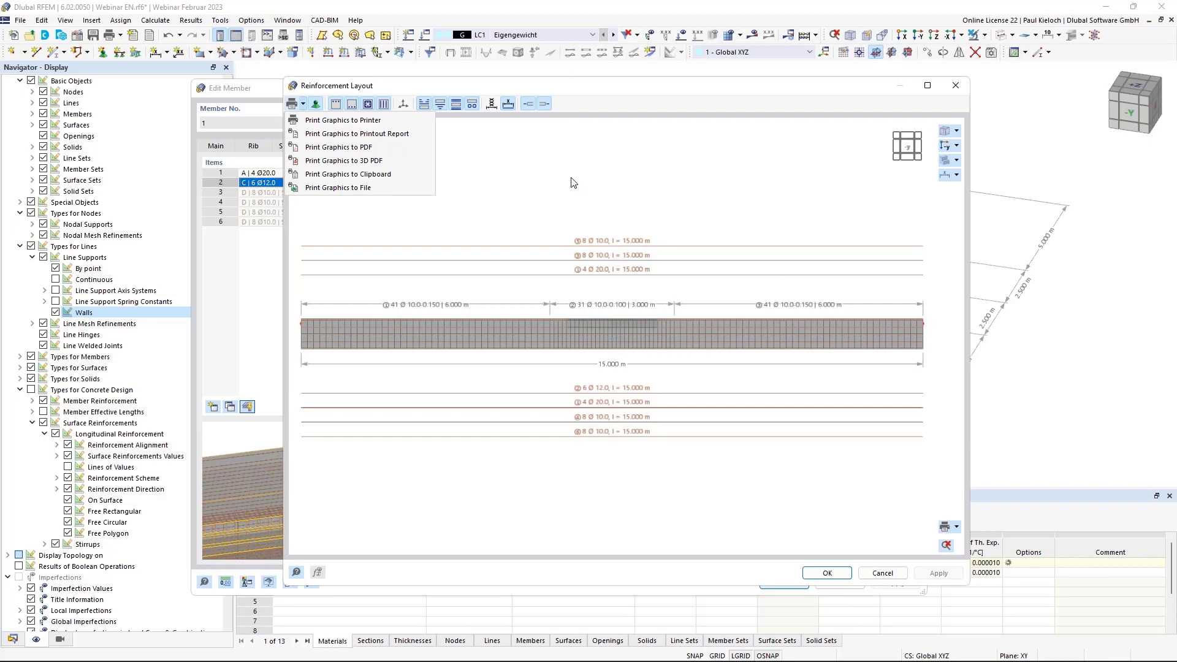
left_click(594, 187)
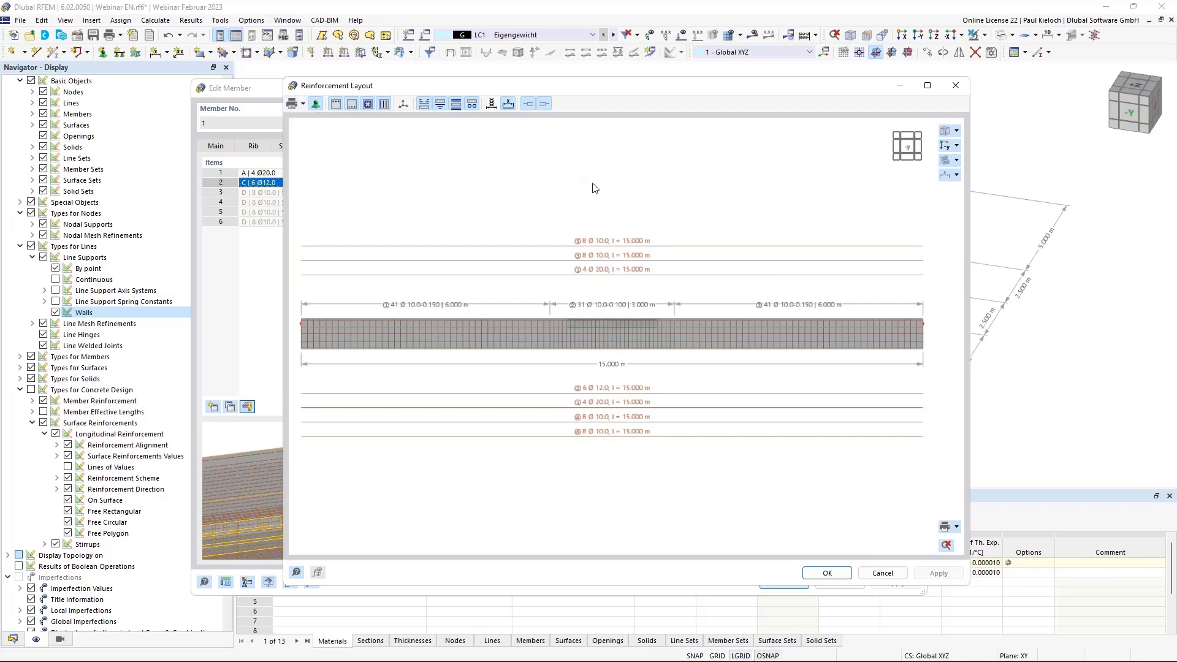
left_click(956, 87)
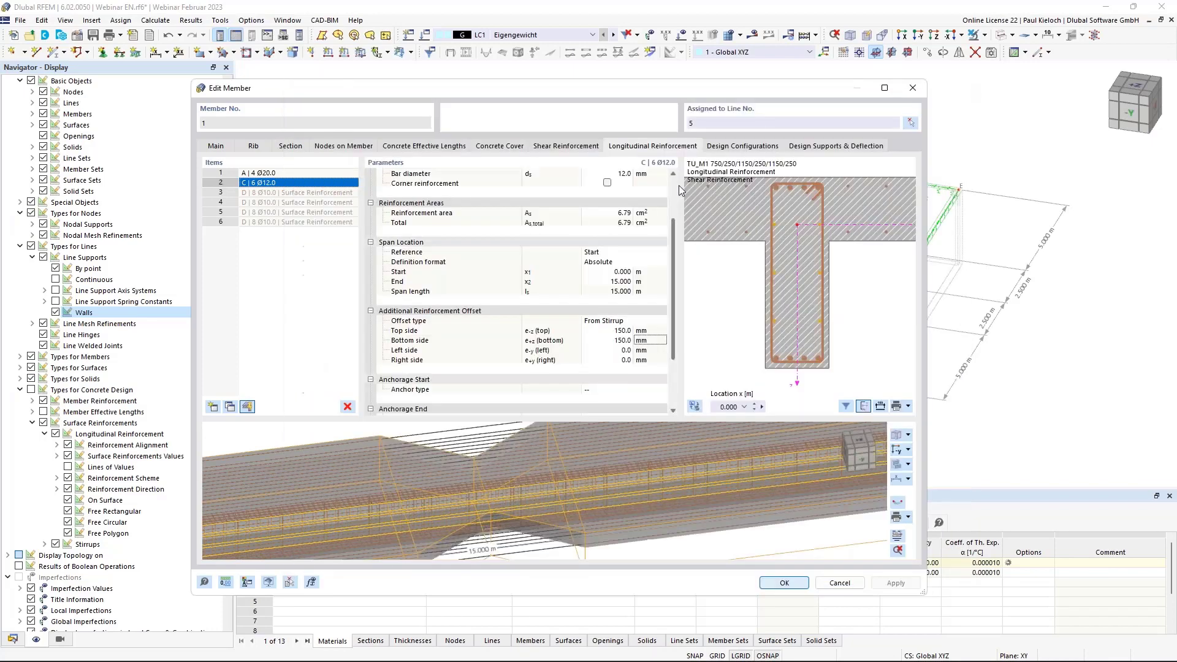
Review the member design parameters of the Standard ultimate configuration, including the shear joint settings, and leave them without changes.
left_click(740, 147)
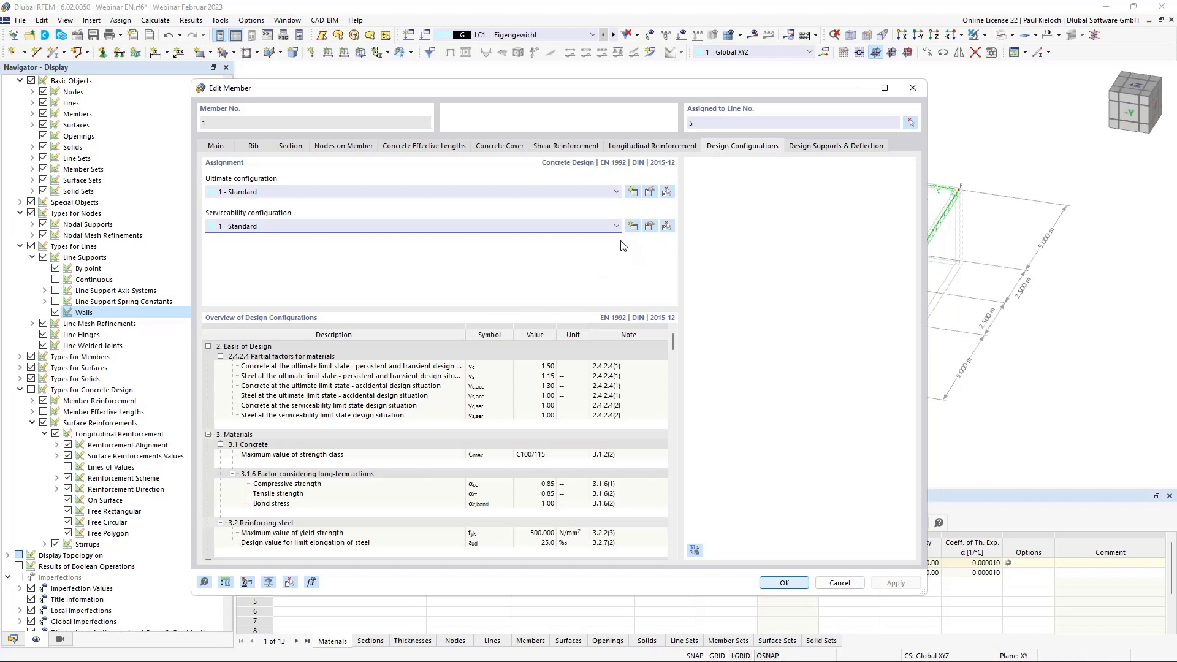
left_click(651, 192)
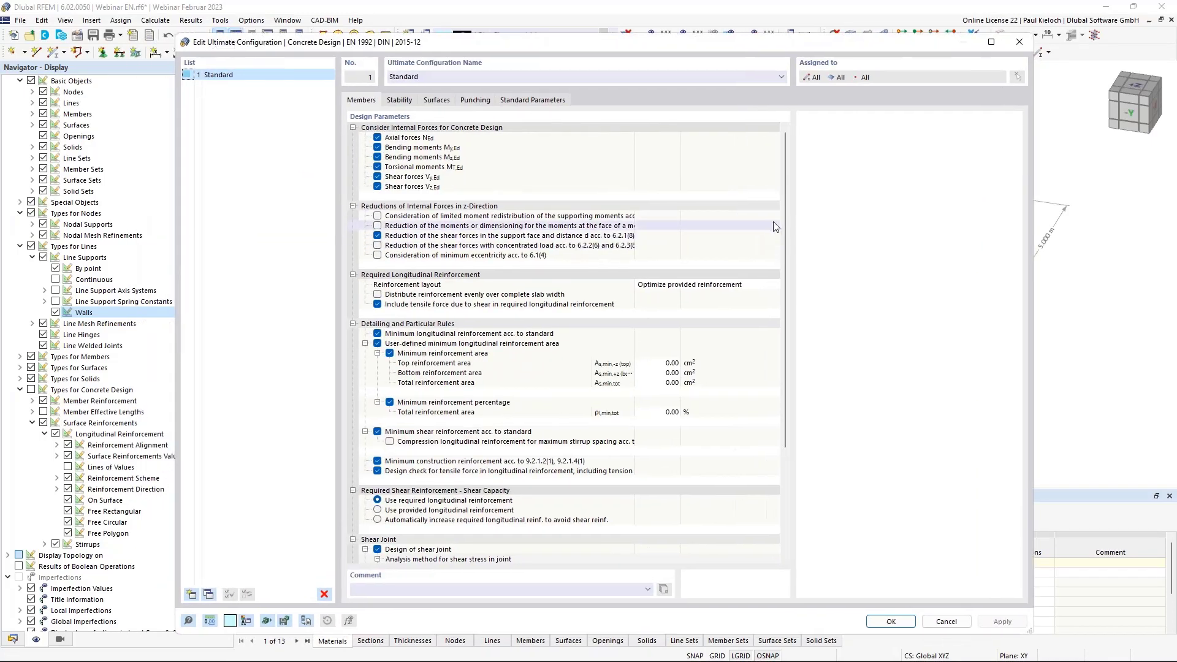
left_click_drag(785, 217, 789, 337)
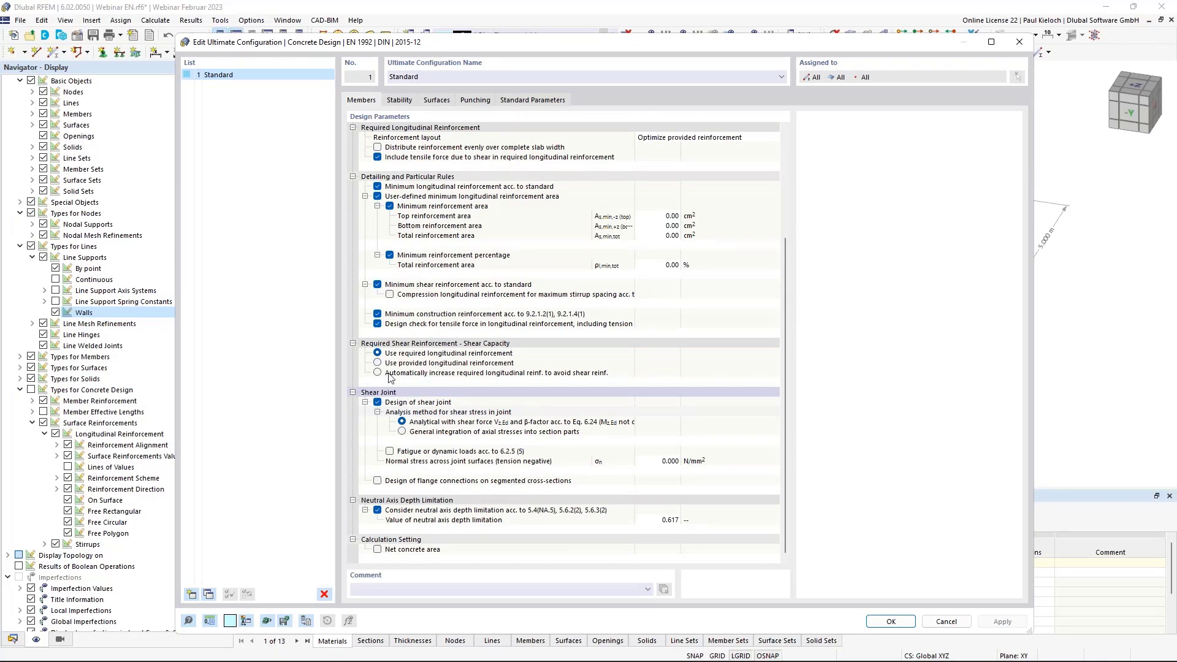
mouse_move(480, 45)
left_mouse_down()
mouse_move(451, 273)
mouse_move(496, 264)
mouse_move(491, 47)
left_mouse_up()
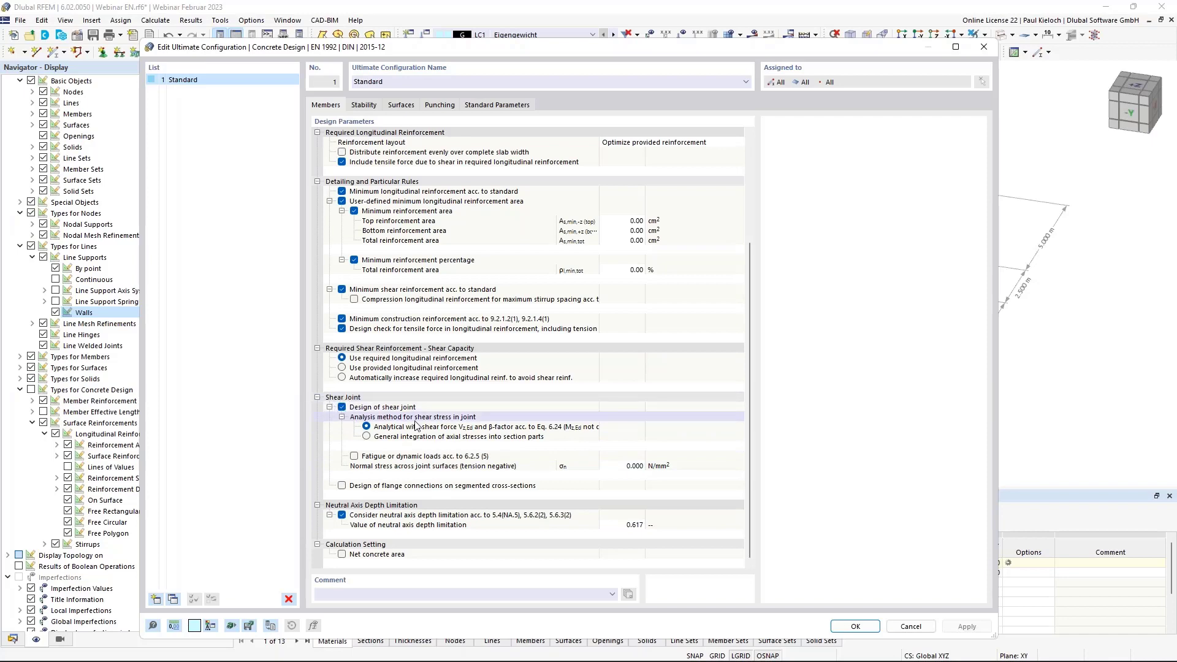
left_click(911, 626)
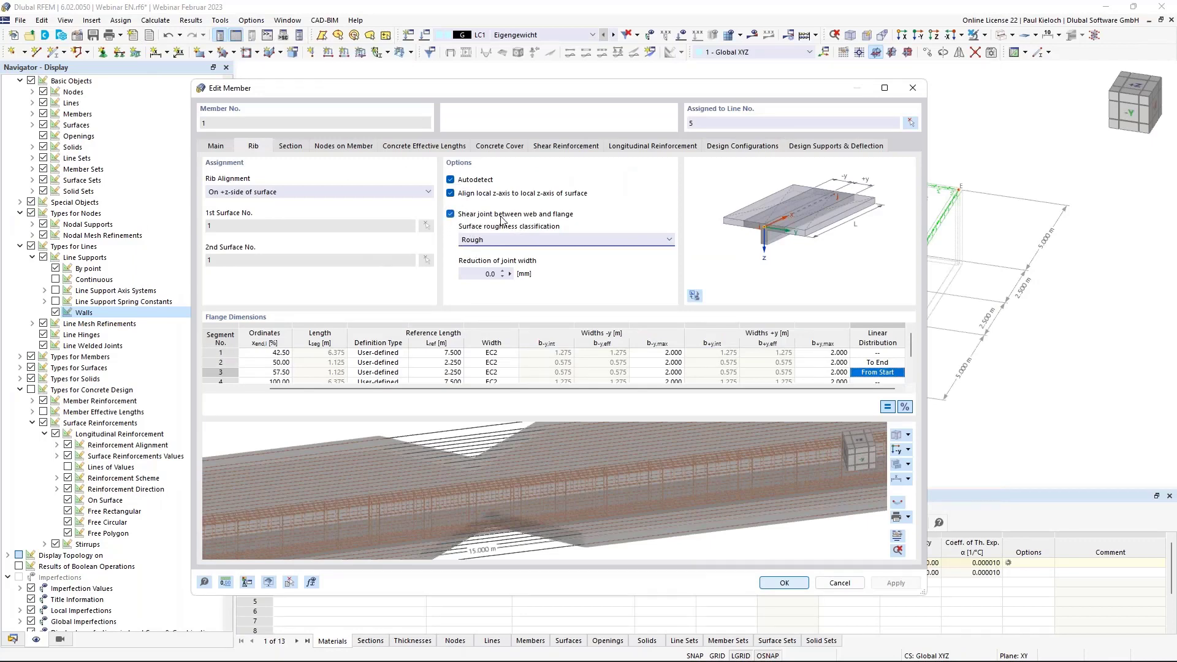
Review the Standard serviceability configuration and the explanation of automatically increasing the required longitudinal reinforcement, and cancel without changes.
left_click(744, 147)
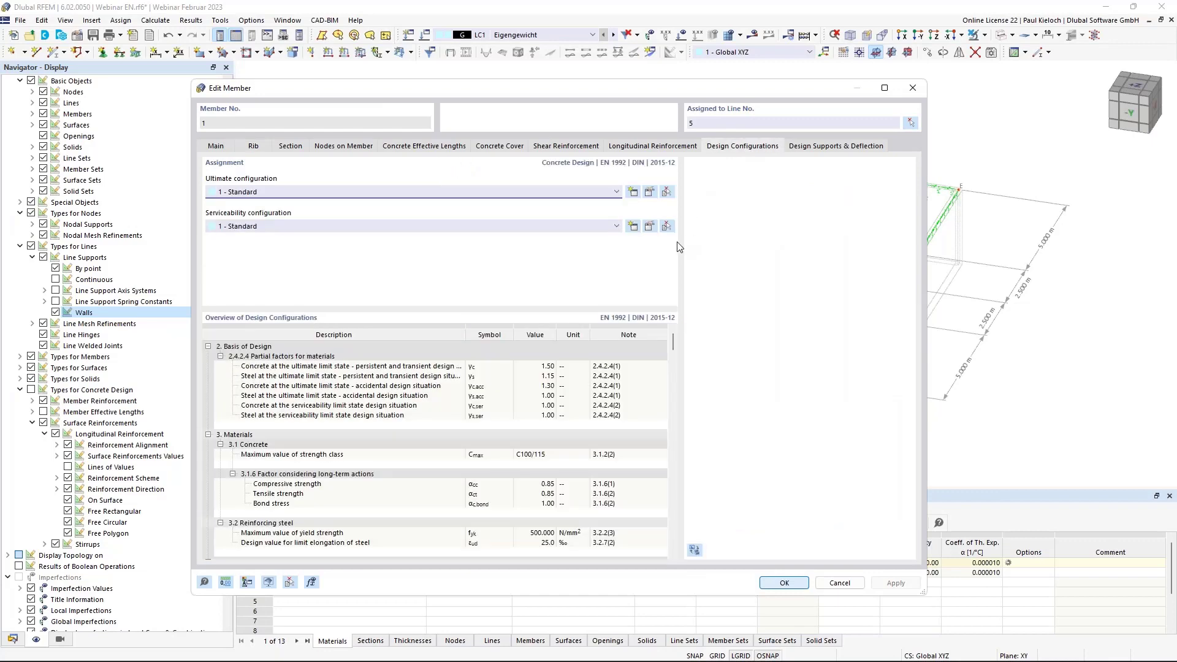
left_click(650, 227)
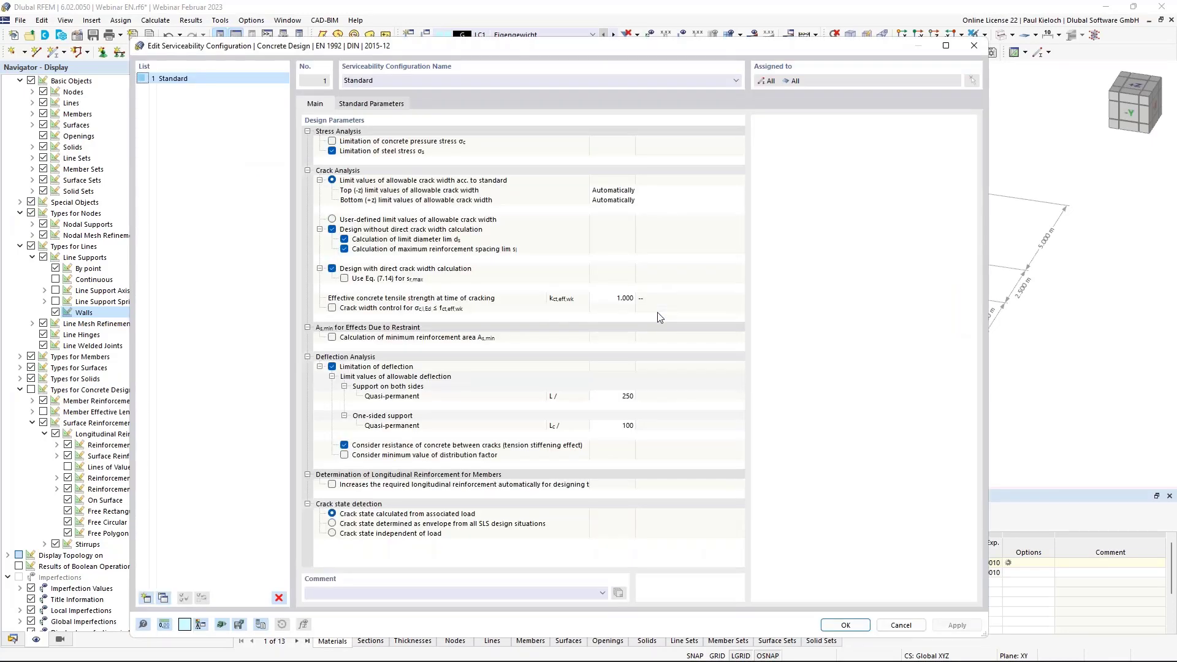
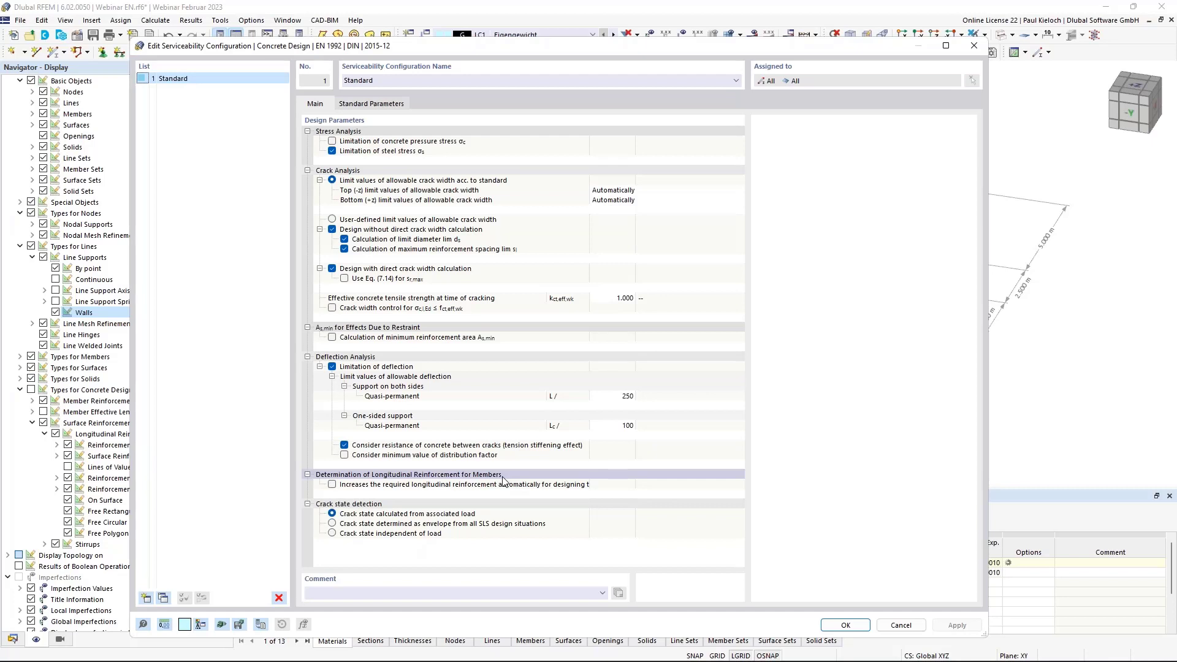
left_click(501, 485)
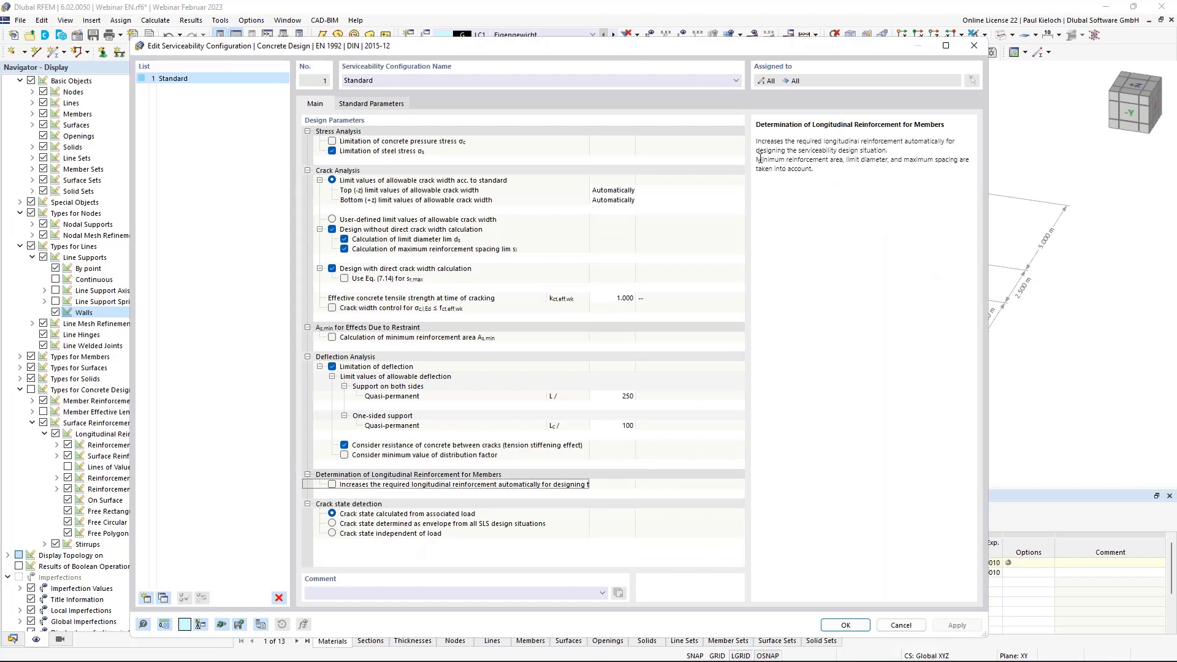
left_click_drag(758, 159, 782, 160)
left_click_drag(844, 159, 763, 159)
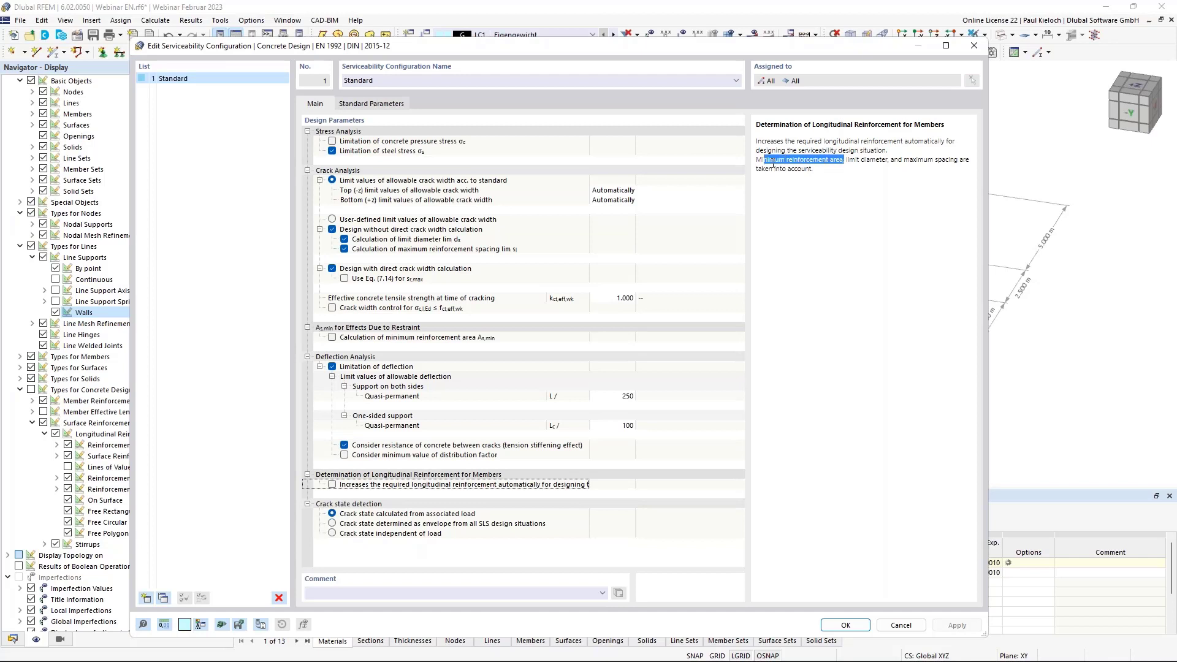
left_click(864, 188)
left_click(901, 624)
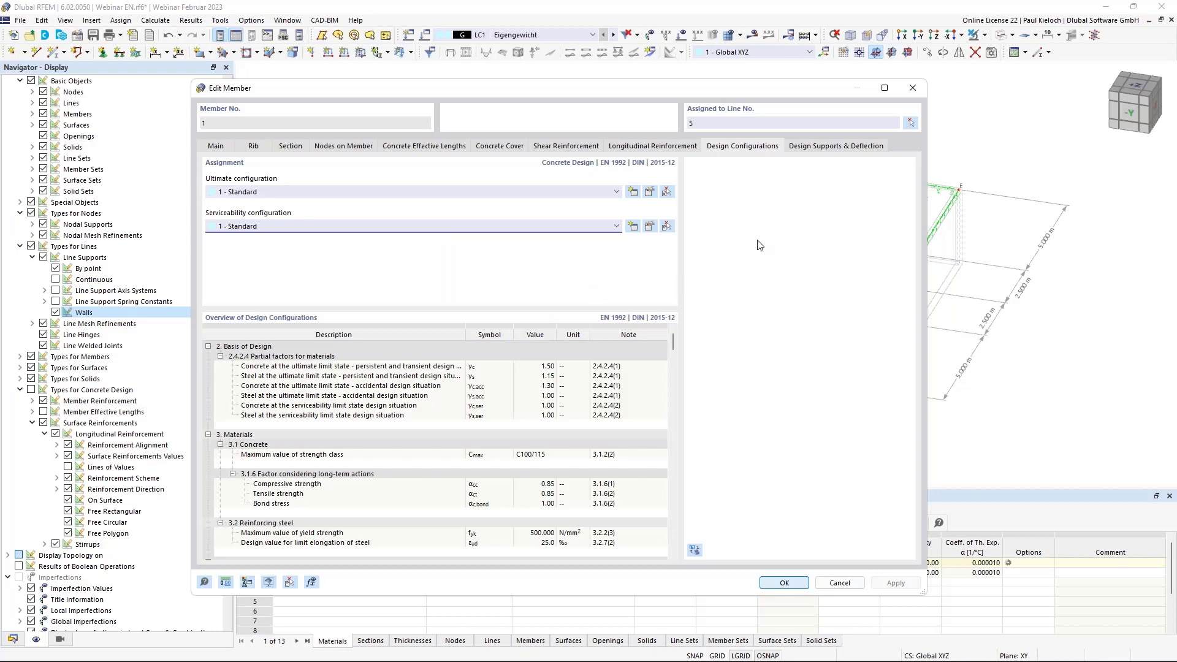
Limit the rib member's deflection analysis check direction to Local axis z.
left_click(834, 149)
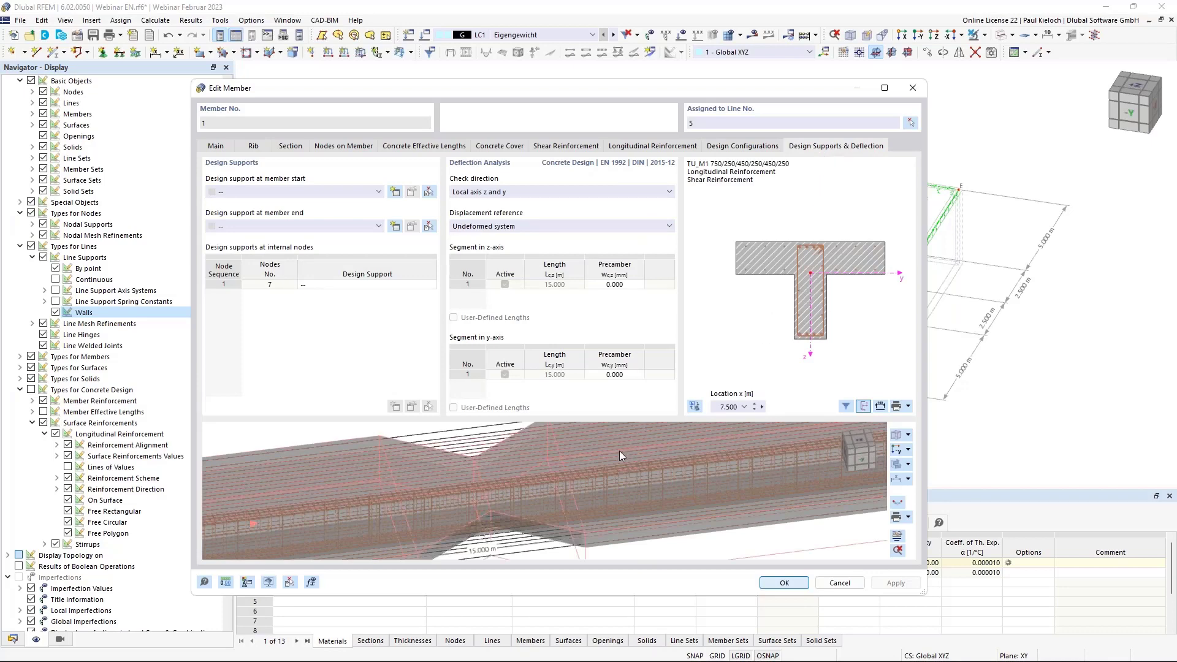
left_click(524, 185)
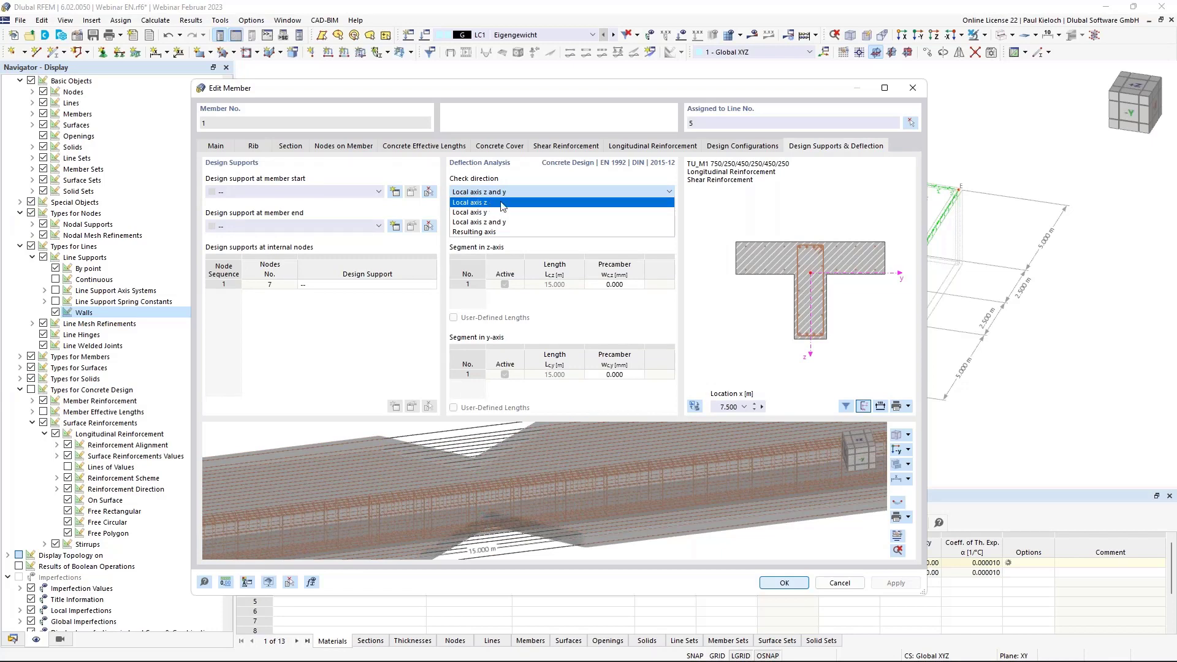
key("Escape")
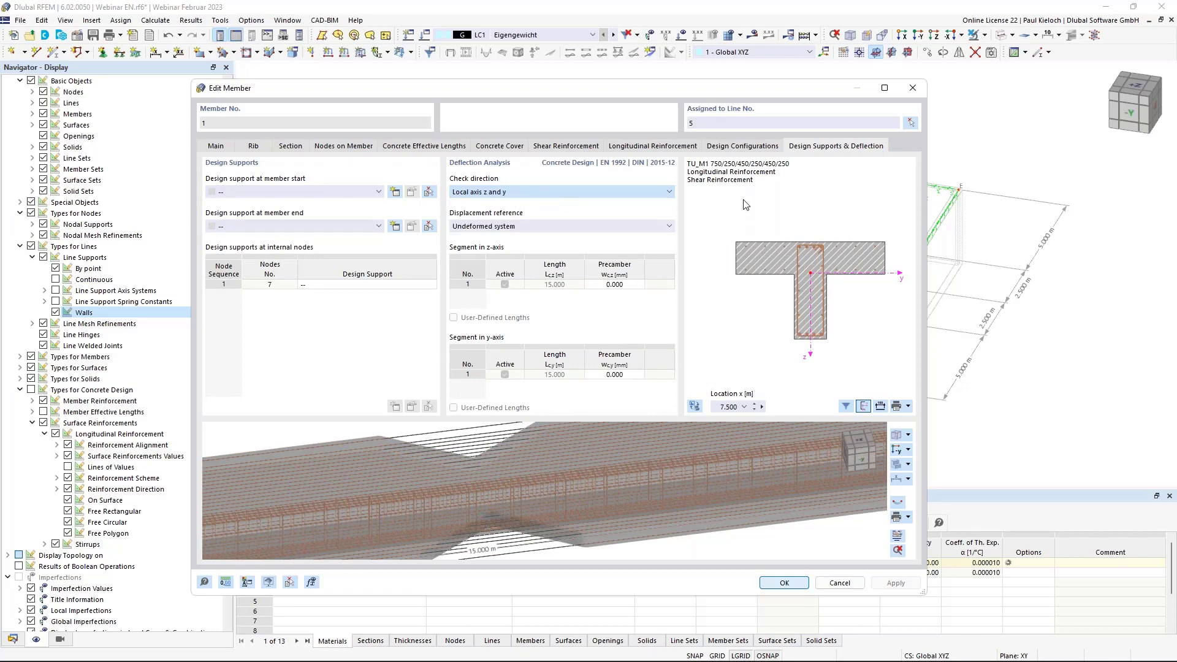
key("Down")
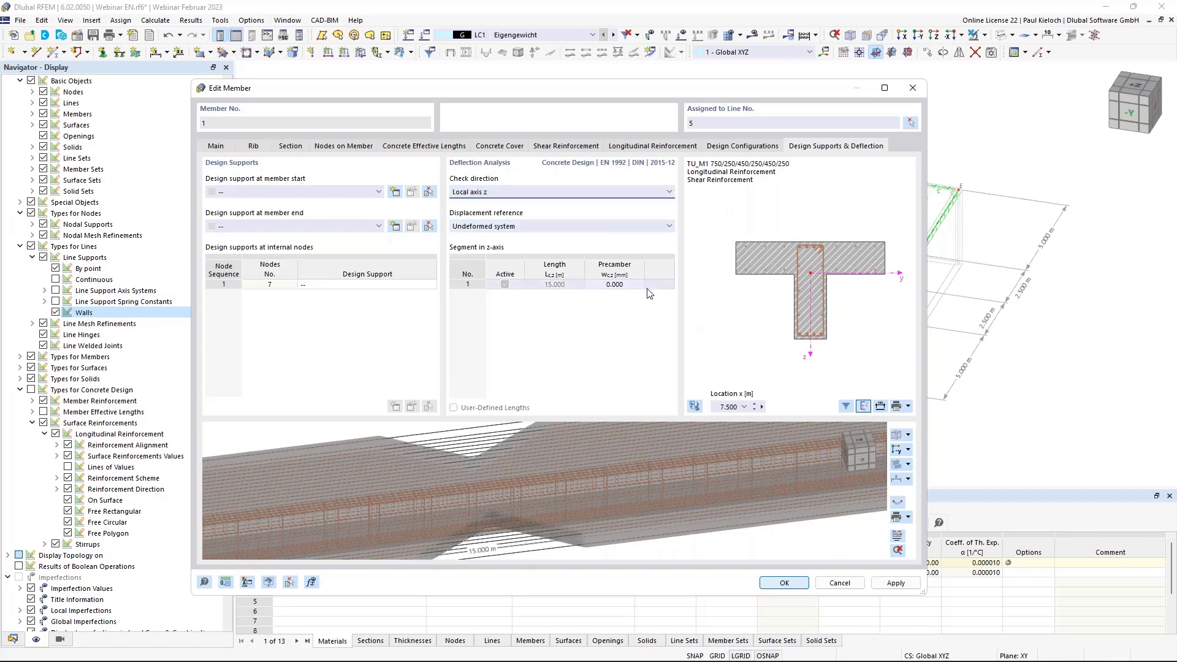
Create a 250 mm wide monolithic concrete end support, inactive for y-axis deflection design, and assign it to the member's start and end.
scroll(652, 453, "down", 5)
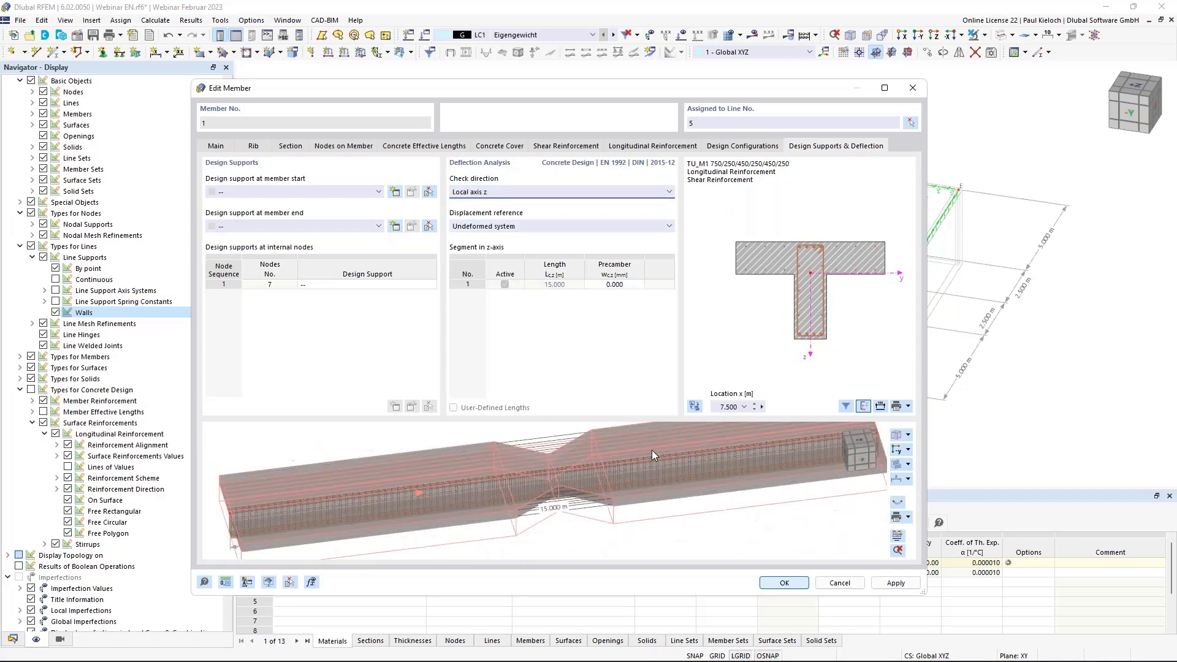
middle_click_drag(712, 470, 680, 398, "ctrl")
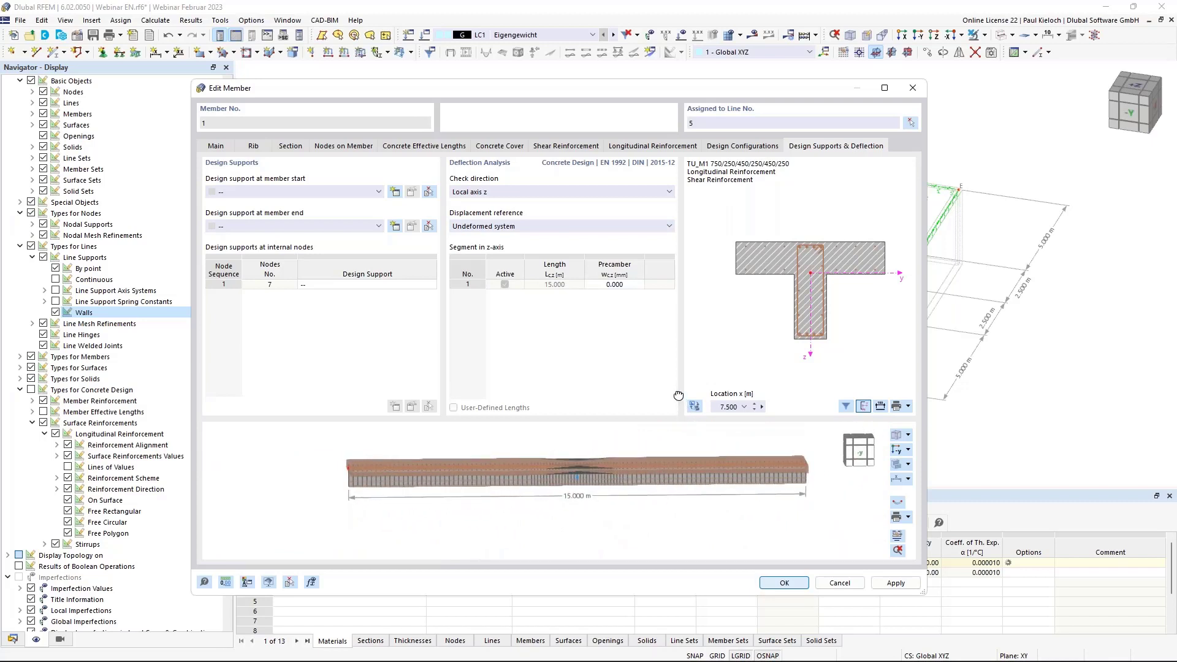
scroll(627, 462, "up", 1)
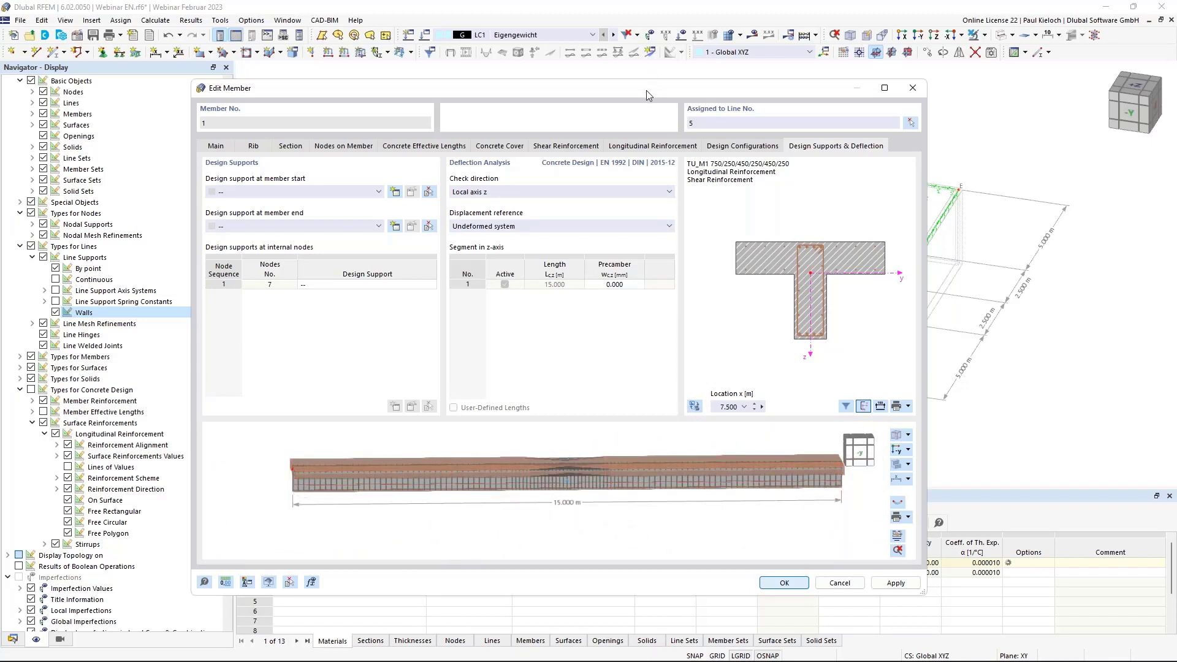
left_click_drag(646, 90, 335, 64)
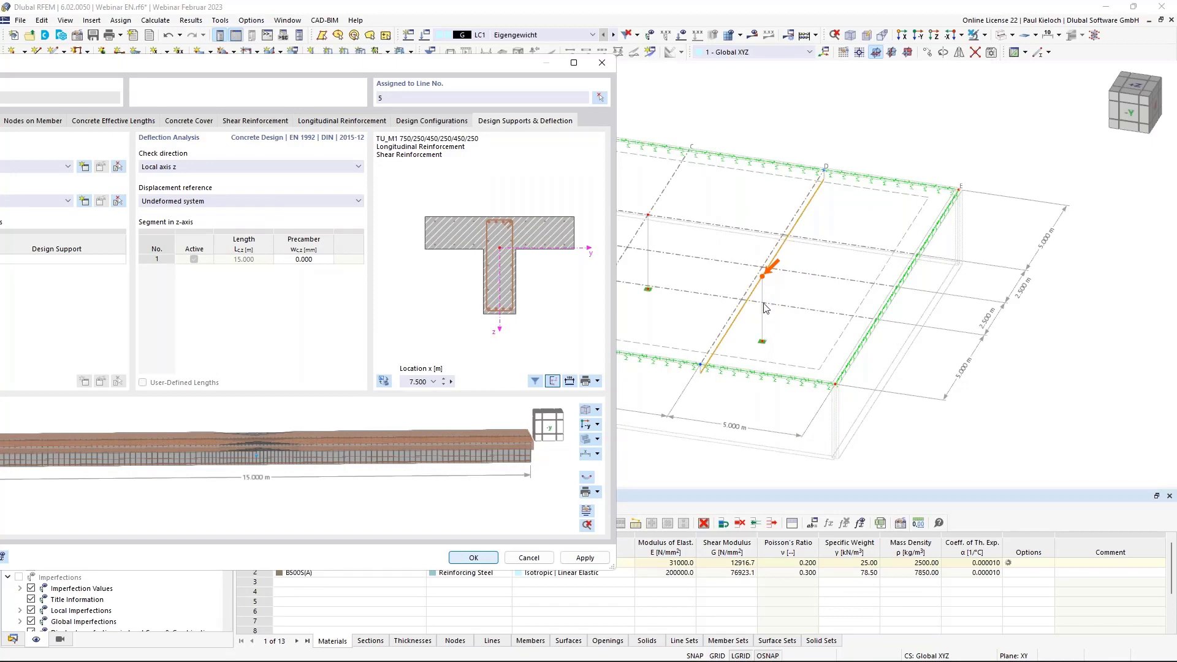
left_click_drag(487, 65, 806, 58)
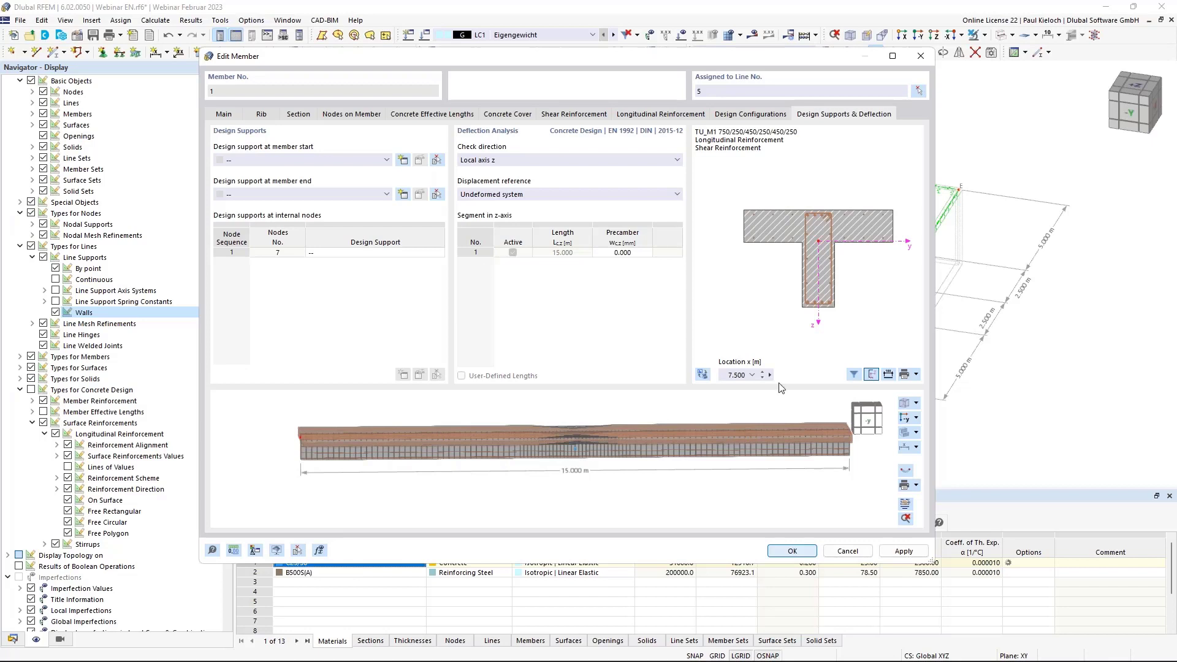
left_click(348, 159)
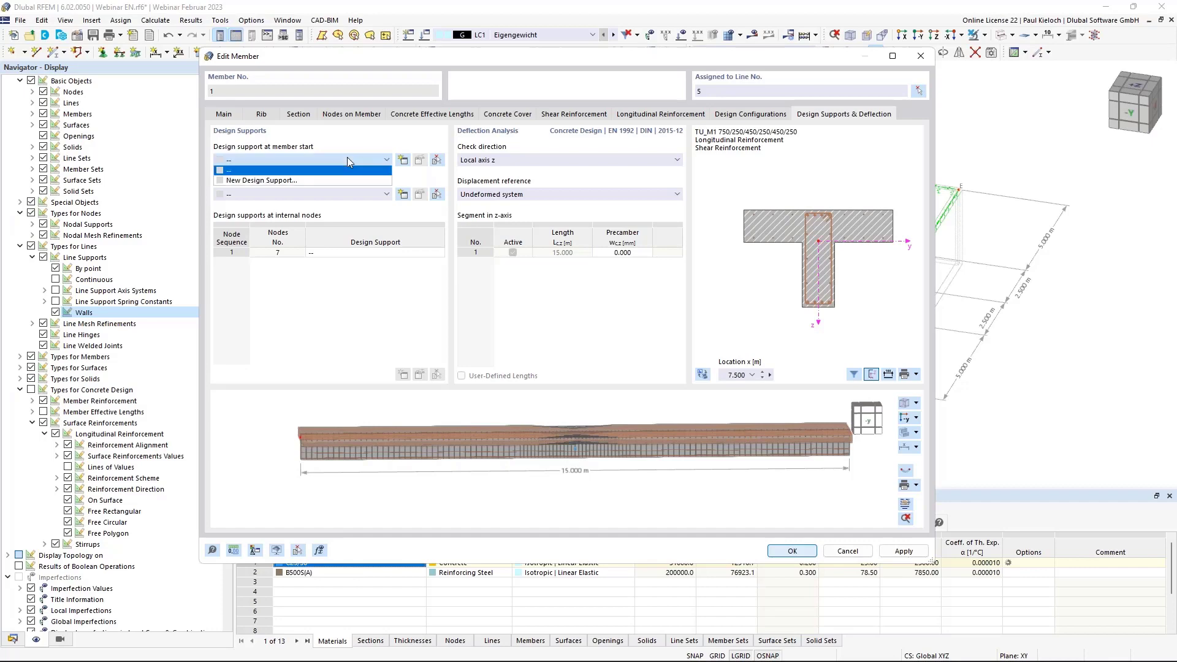
left_click(270, 181)
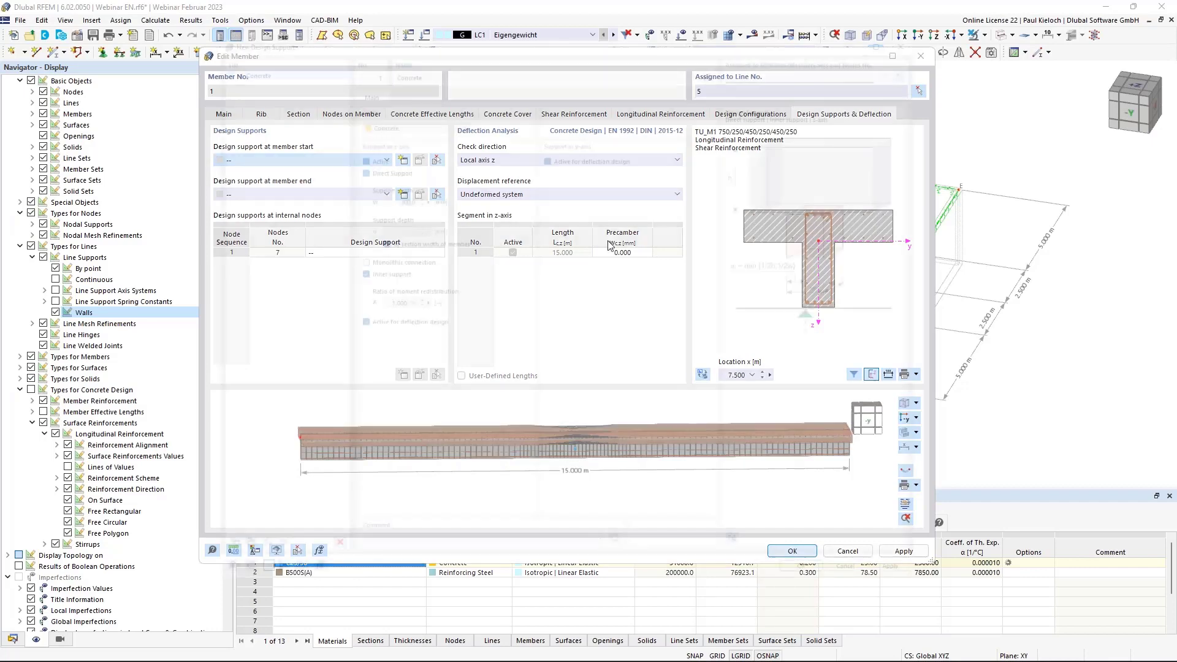
left_click(544, 140)
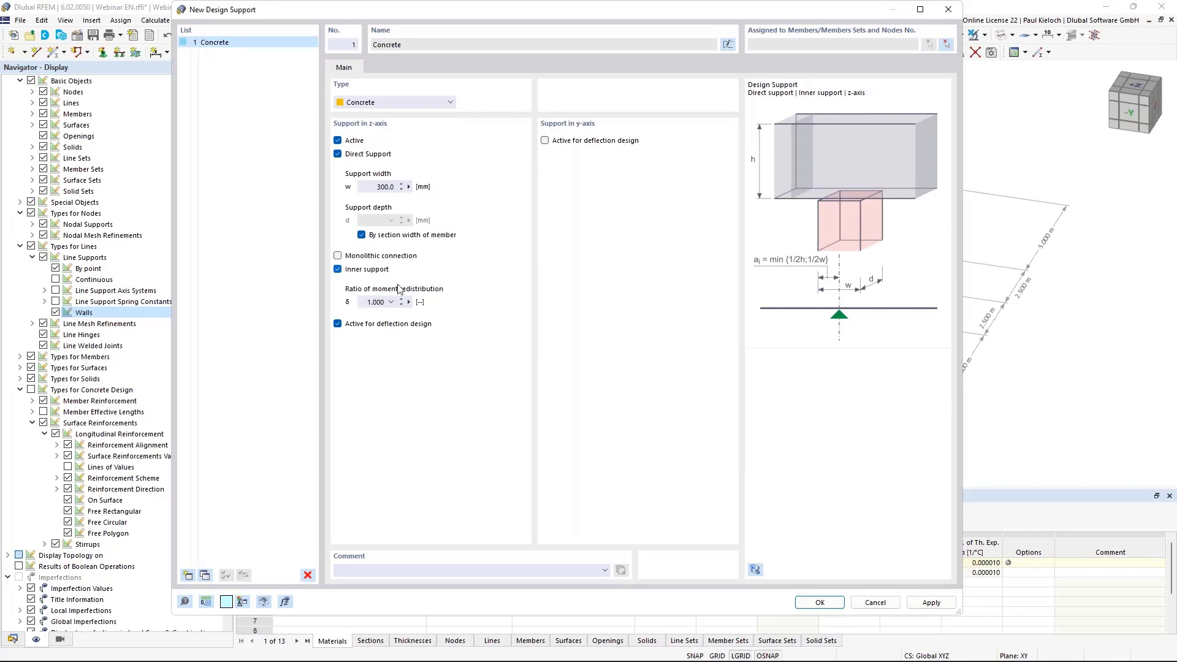
left_click(368, 255)
left_click(382, 270)
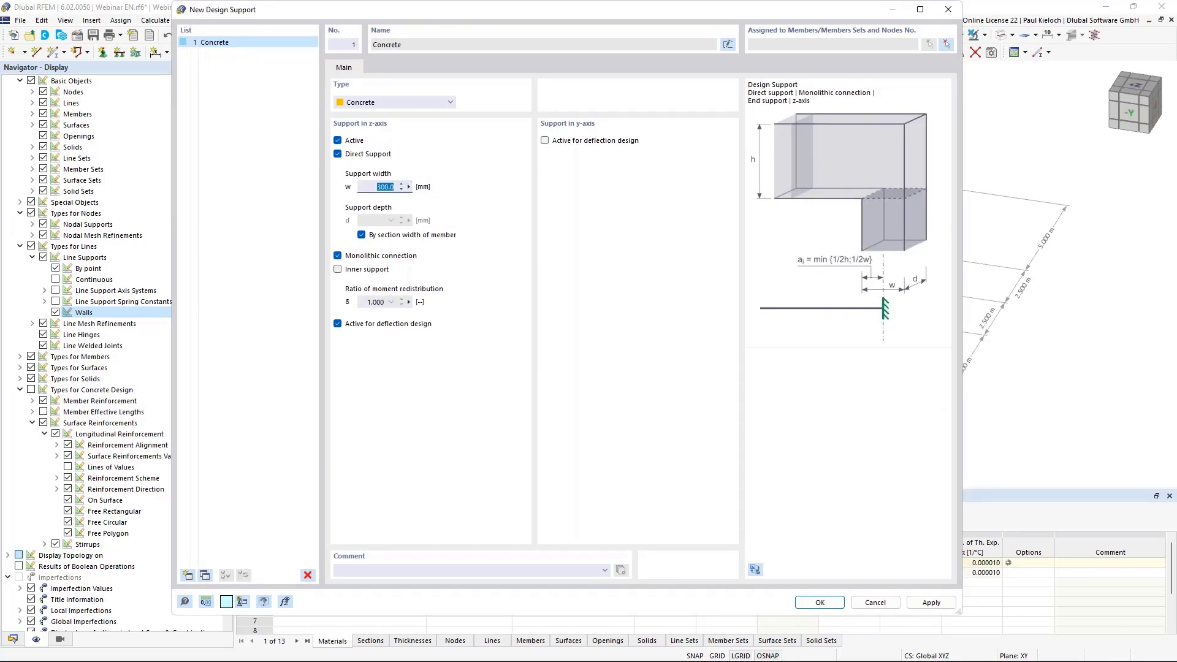
type("250")
left_click(819, 601)
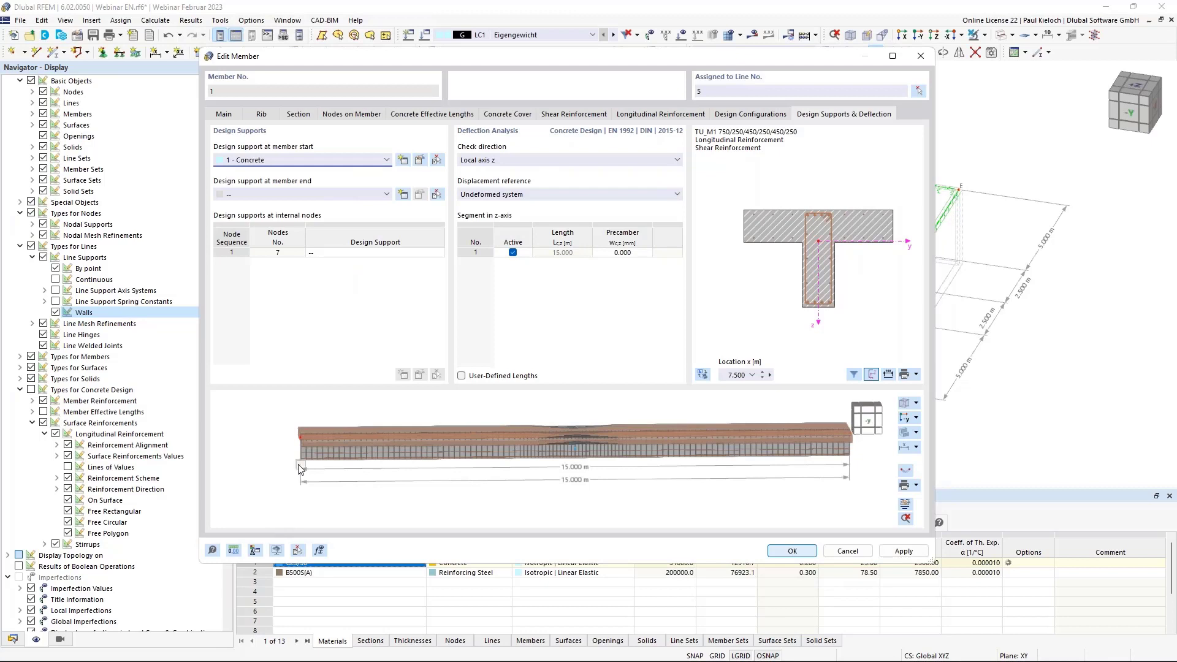
left_click(299, 194)
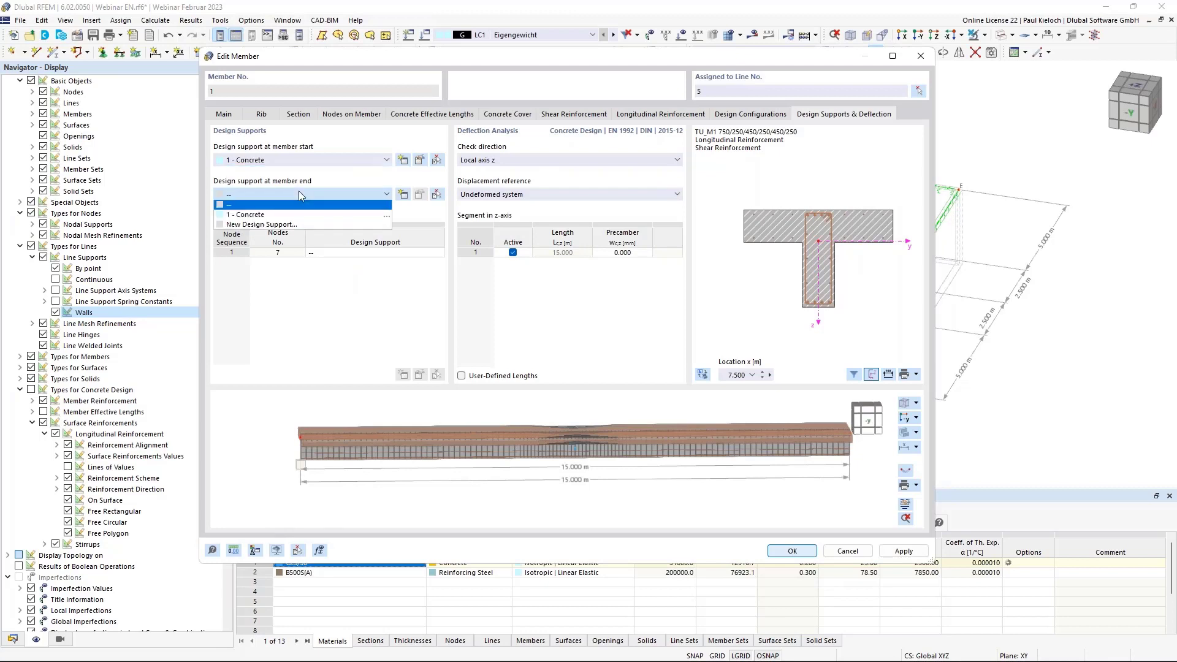
left_click(249, 216)
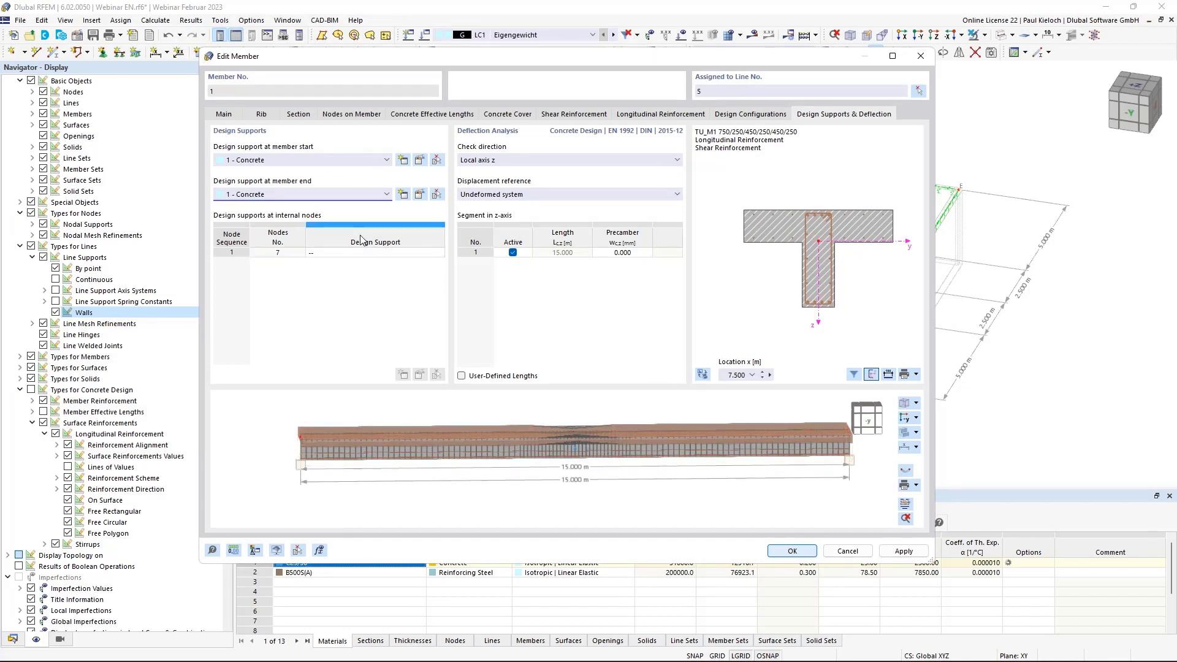
Give internal node 7 a new monolithic inner support 250 mm wide, inactive for y-axis deflection design, and accept the member edits.
left_click(381, 253)
left_click(365, 281)
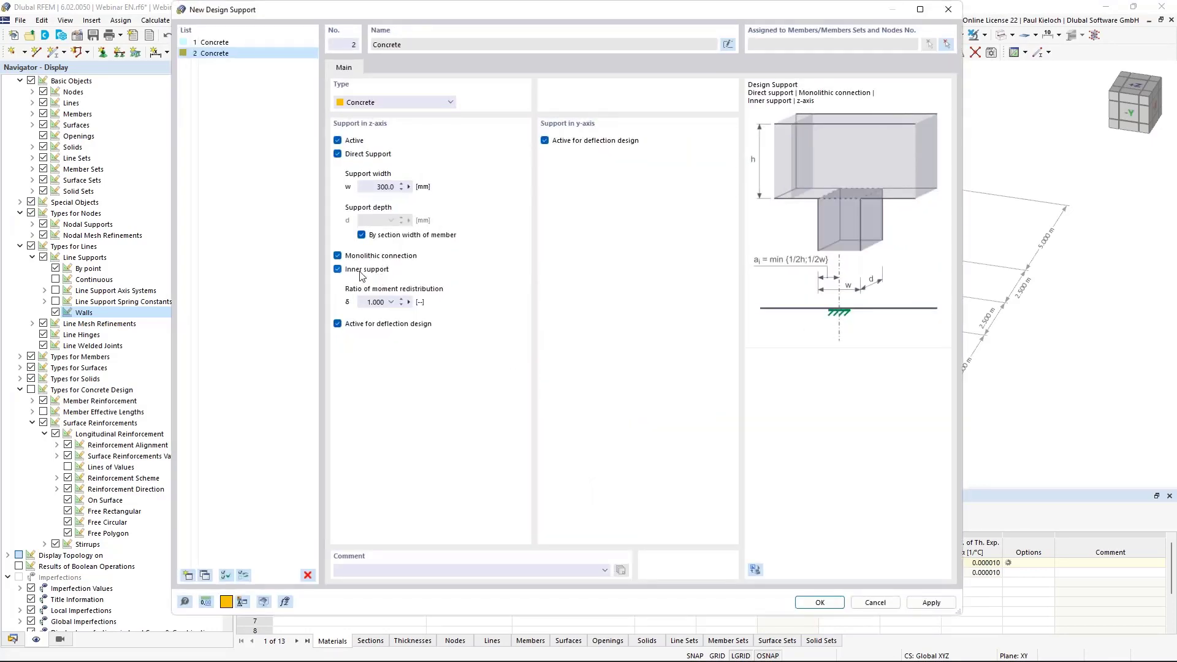
left_click(385, 187)
type("250")
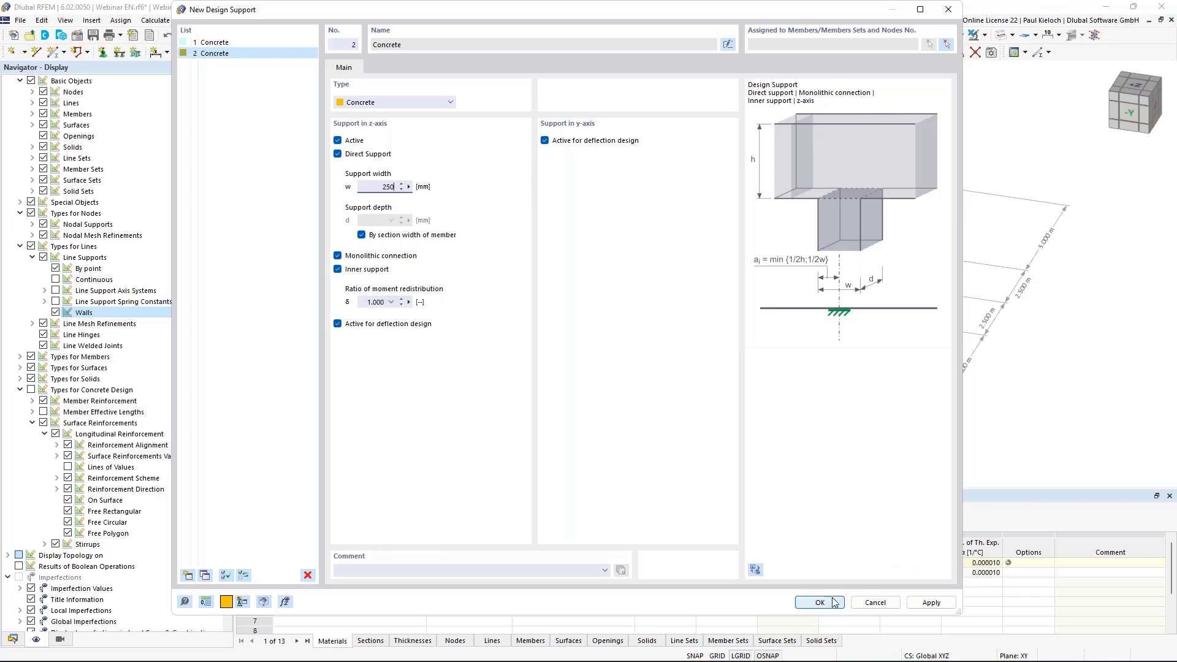
left_click(611, 142)
left_click(819, 602)
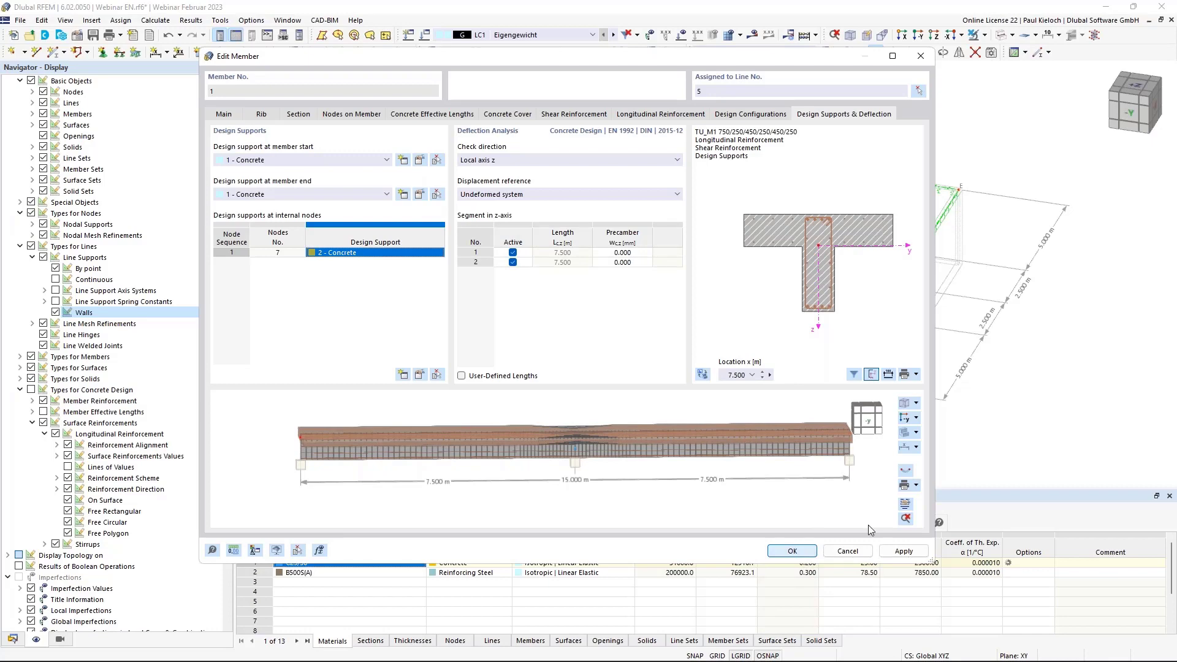
left_click(793, 550)
Enable mesh refinement for the column-head nodes 7-11 and start a new nodal mesh refinement.
middle_click_drag(758, 290, 864, 225, "ctrl")
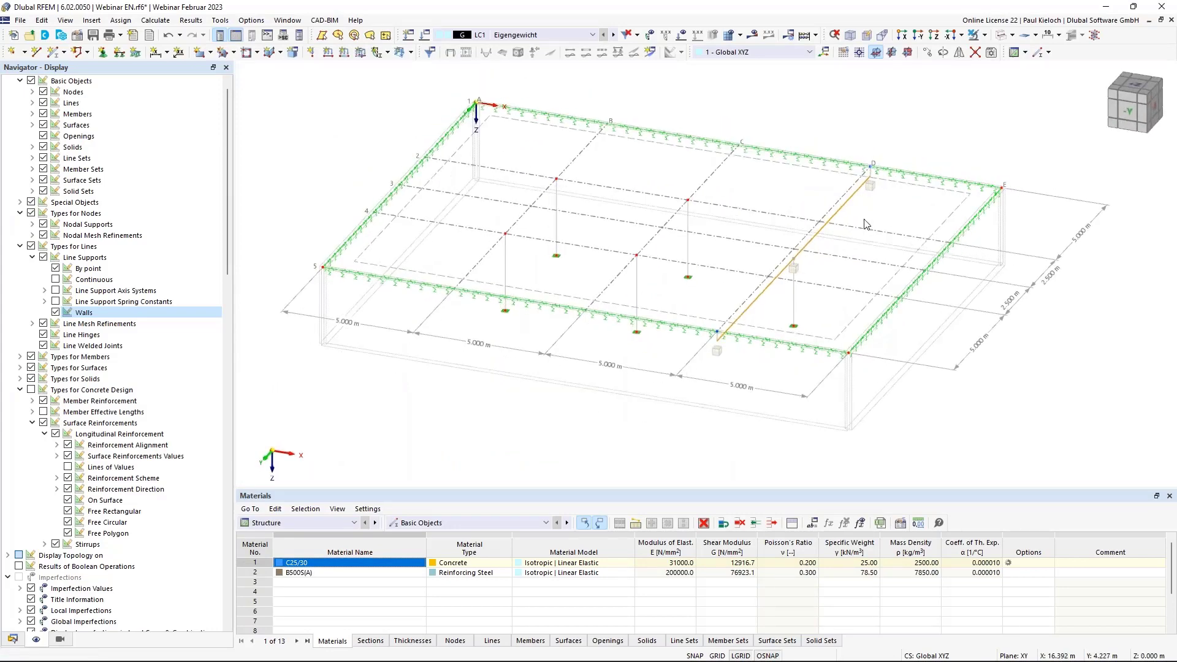
left_click(864, 225)
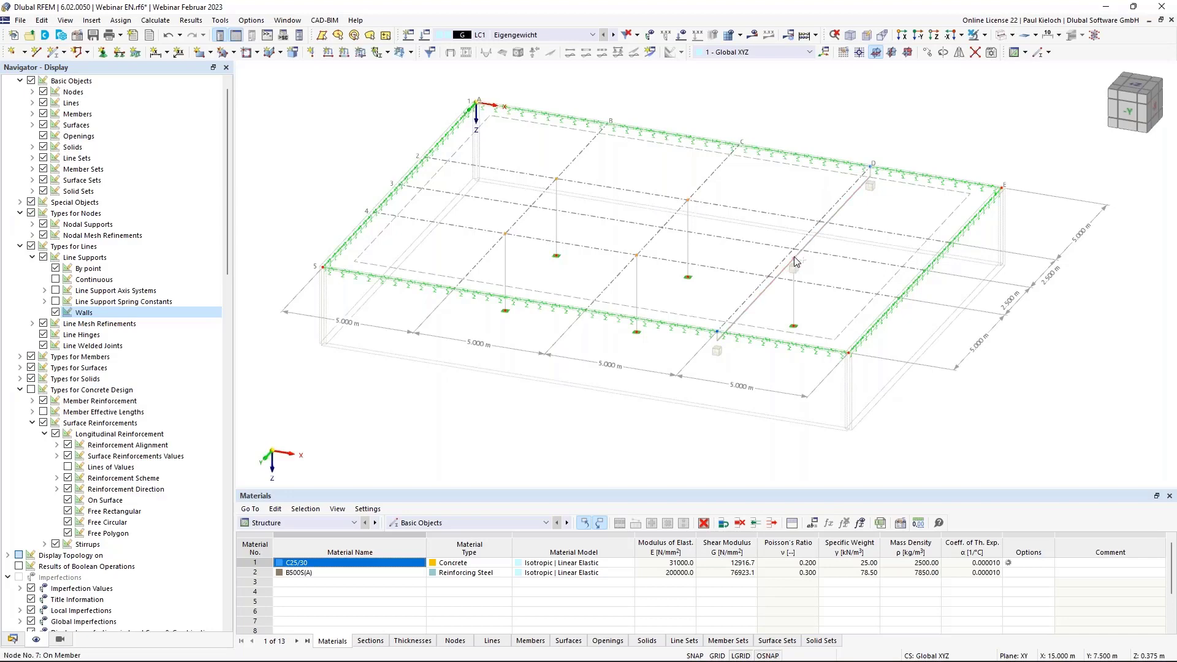
double_click(636, 257)
left_click(298, 280)
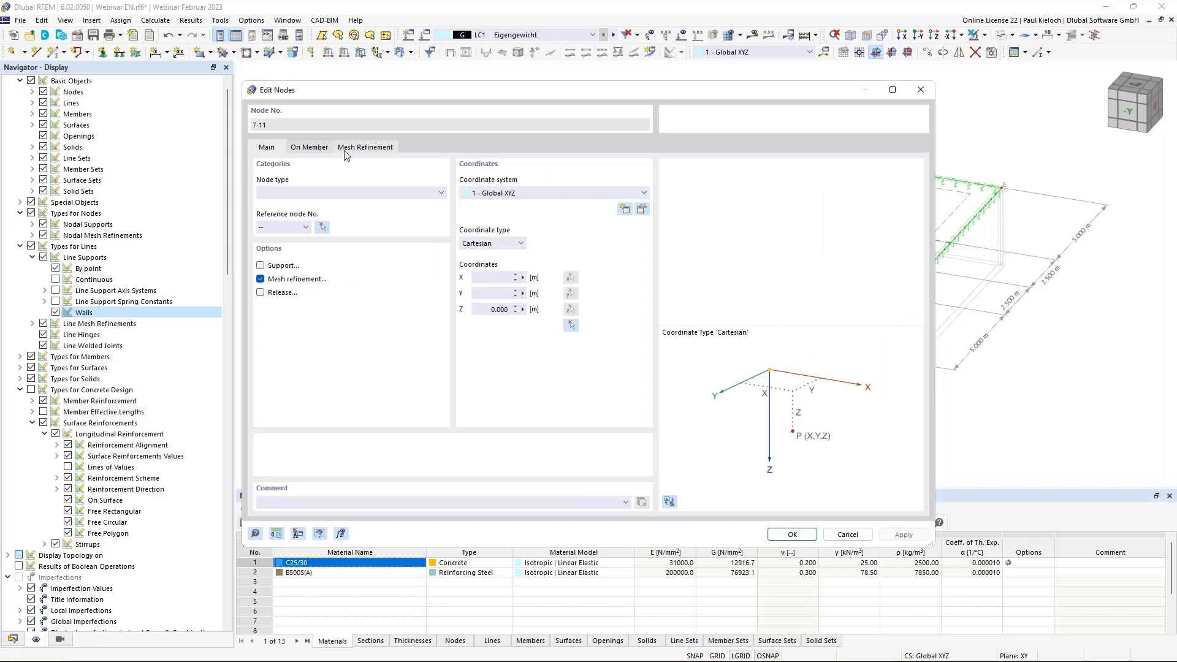
left_click(362, 148)
left_click(383, 195)
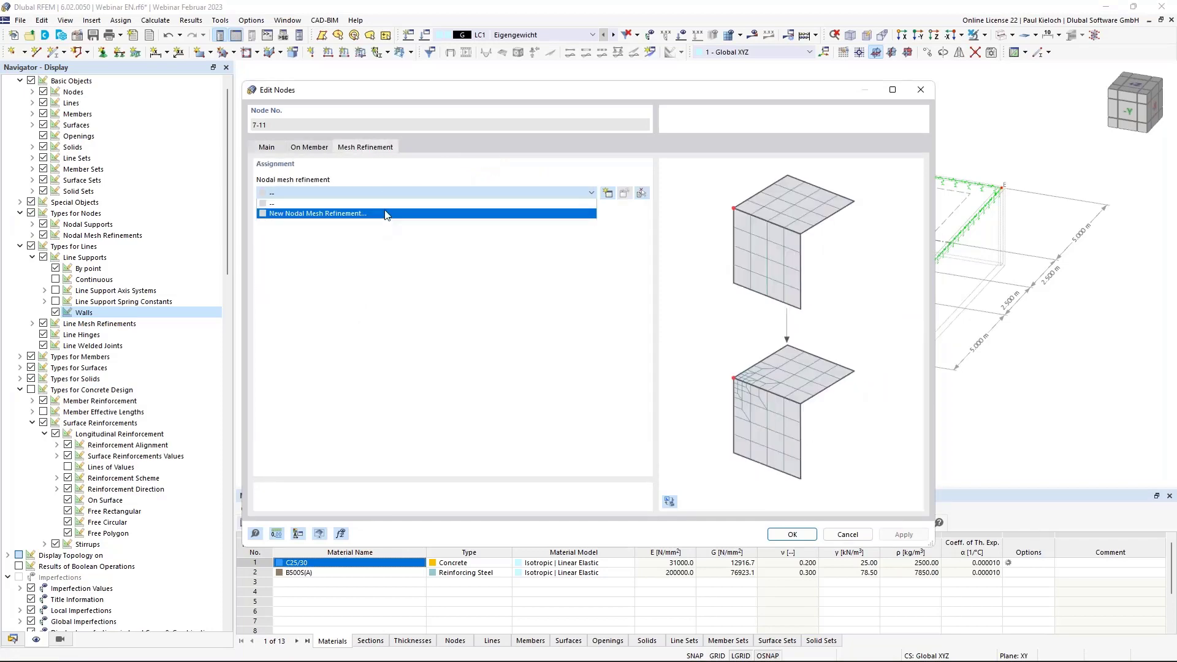
left_click(386, 213)
Make the nodal mesh refinement Rectangular with an inner target FE length of 0.075 m and apply it to the nodes.
left_click(507, 198)
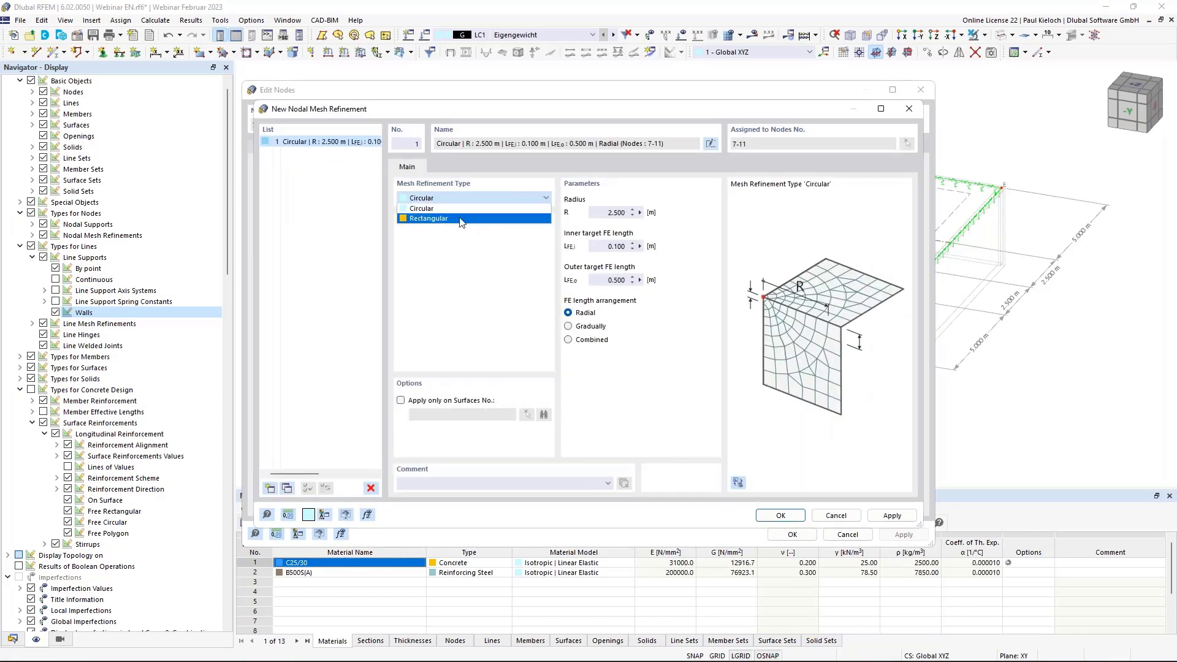
left_click(461, 219)
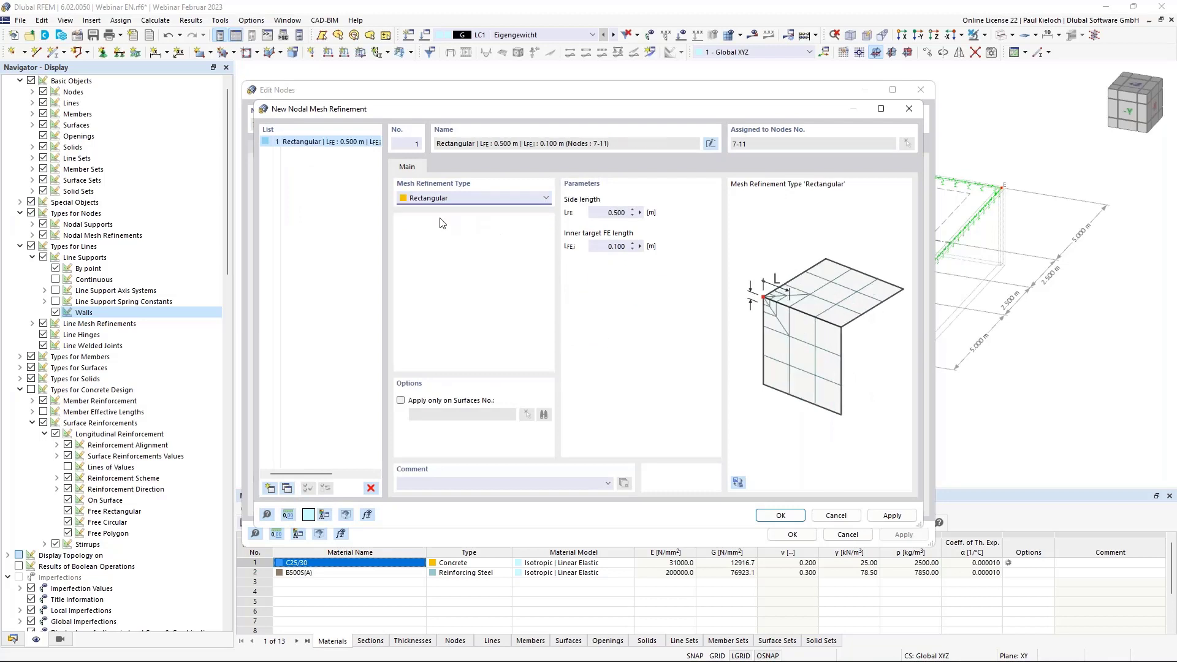
double_click(615, 213)
double_click(616, 247)
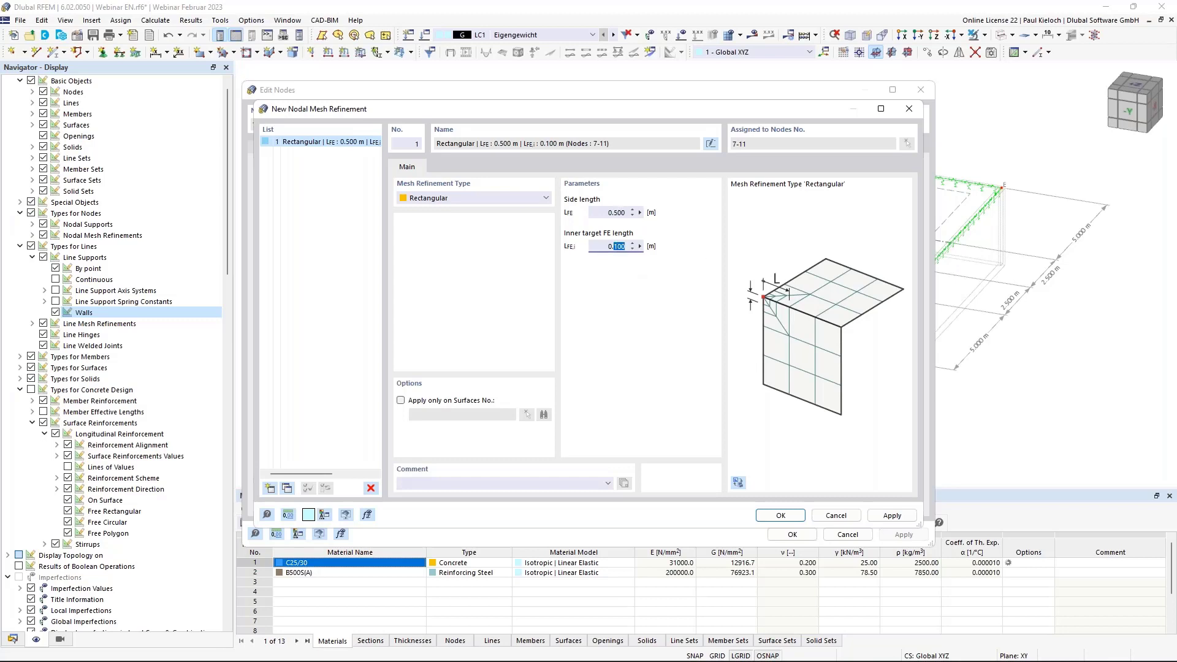
type("0")
left_click(787, 517)
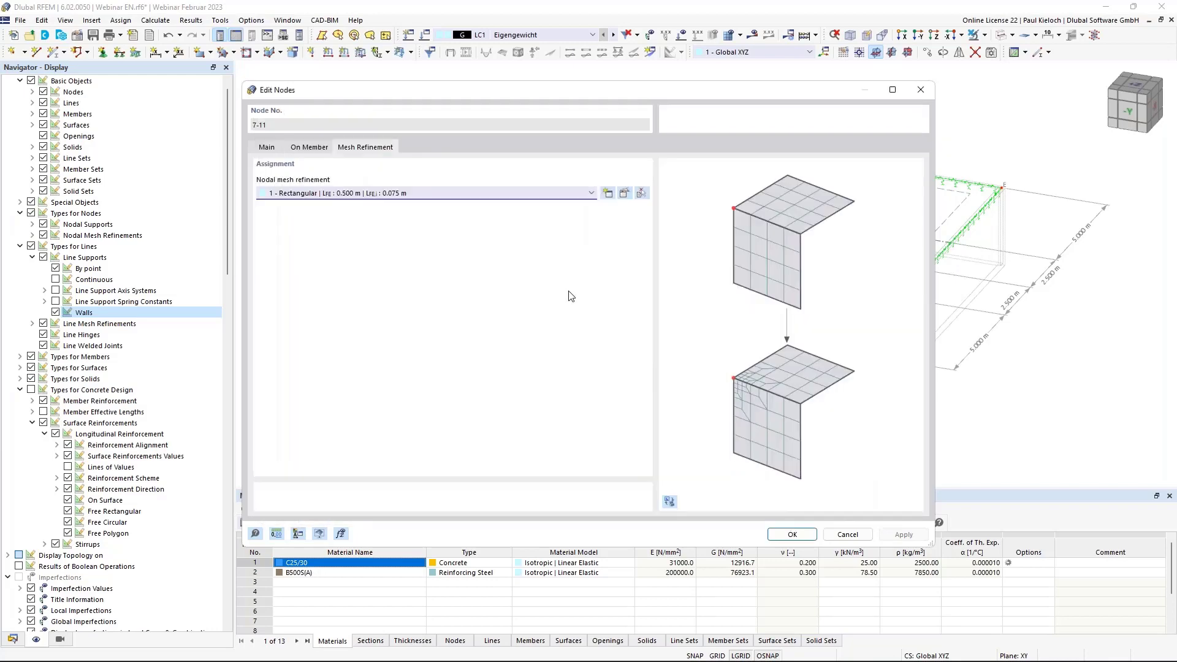
left_click(791, 533)
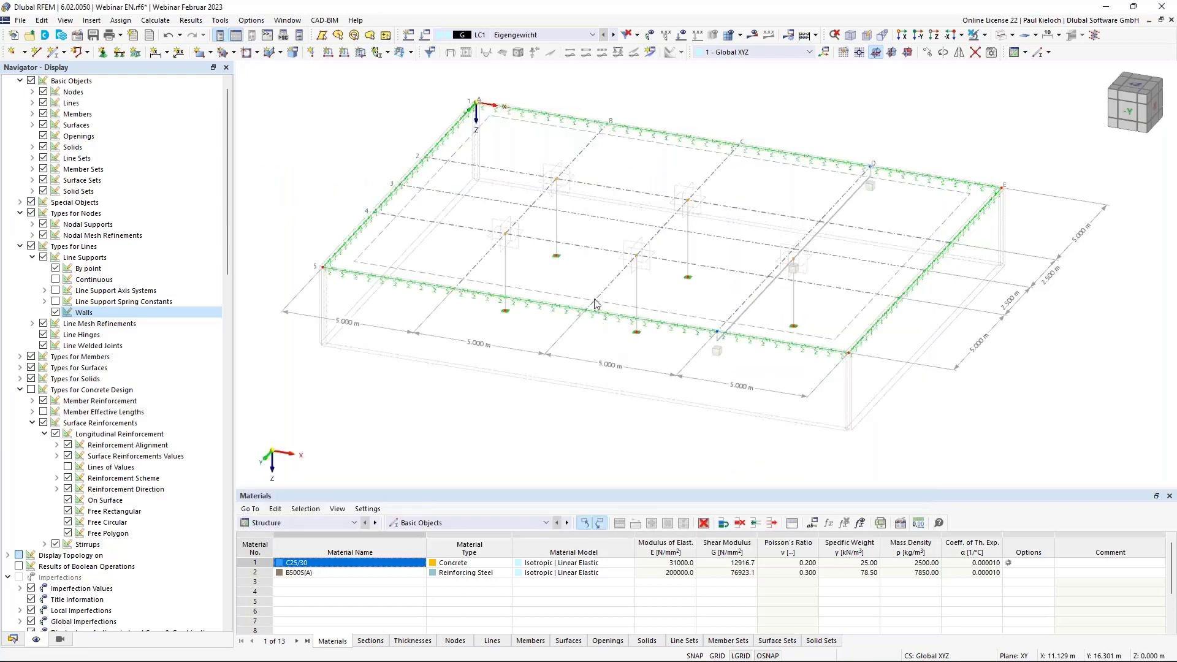
Create a new surface results adjustment and assign it to slab surface 1.
middle_click_drag(707, 204, 760, 186, "ctrl")
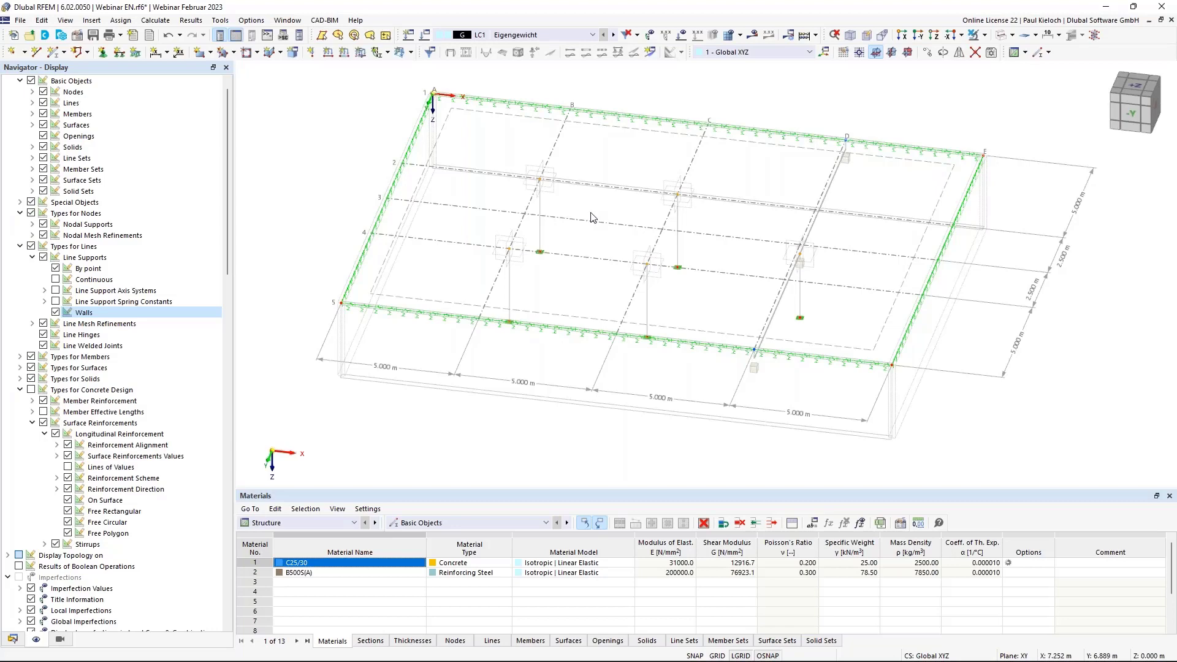
middle_click_drag(591, 213, 560, 229)
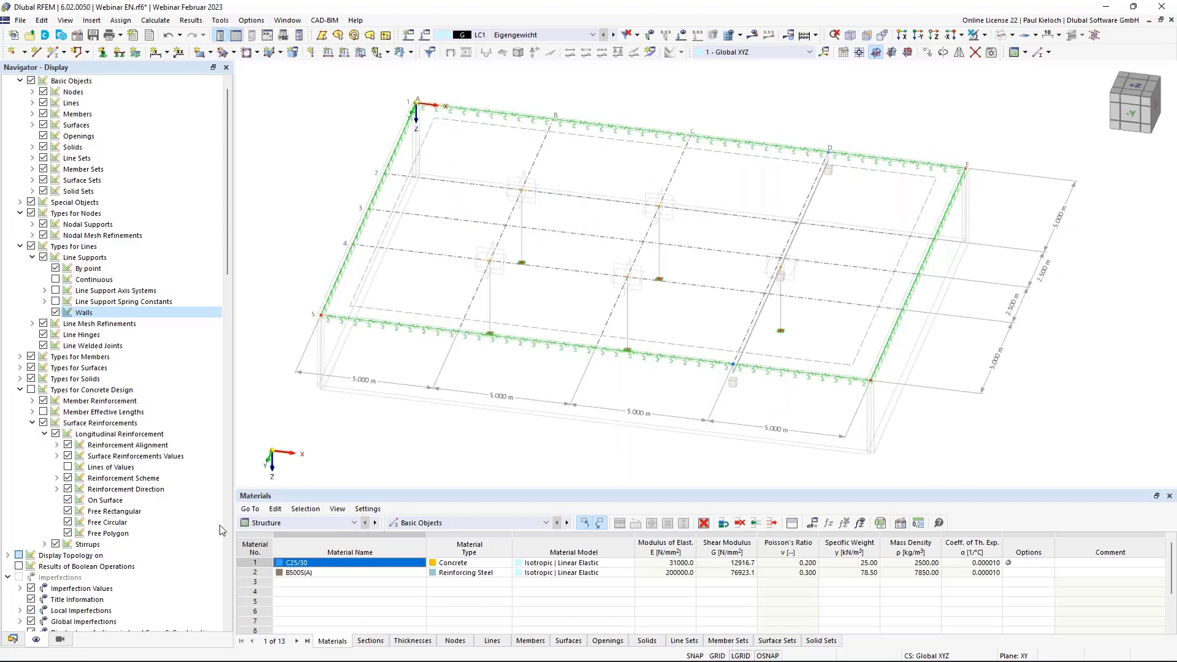
left_click(12, 639)
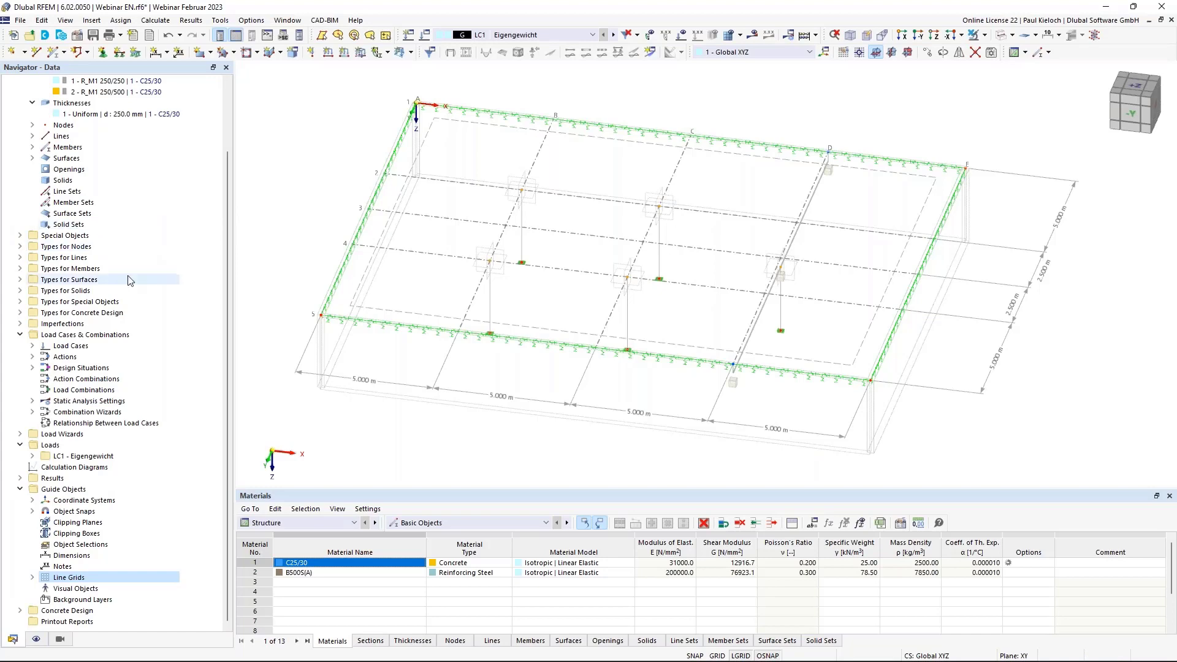
left_click(21, 235)
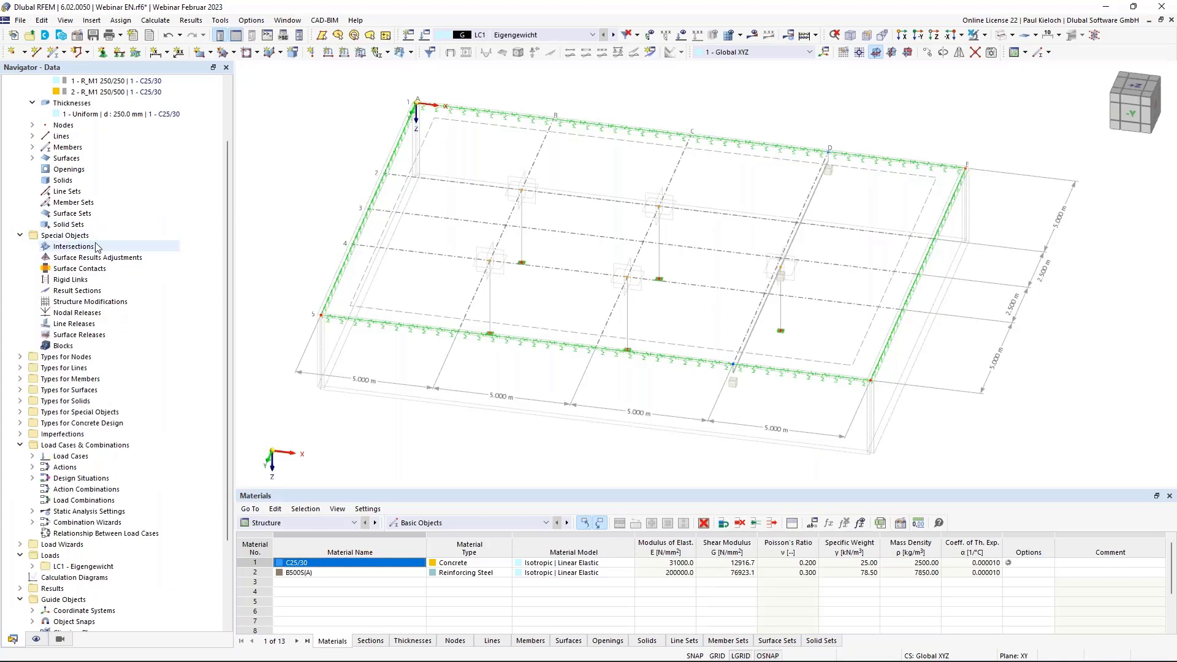
left_click(125, 260)
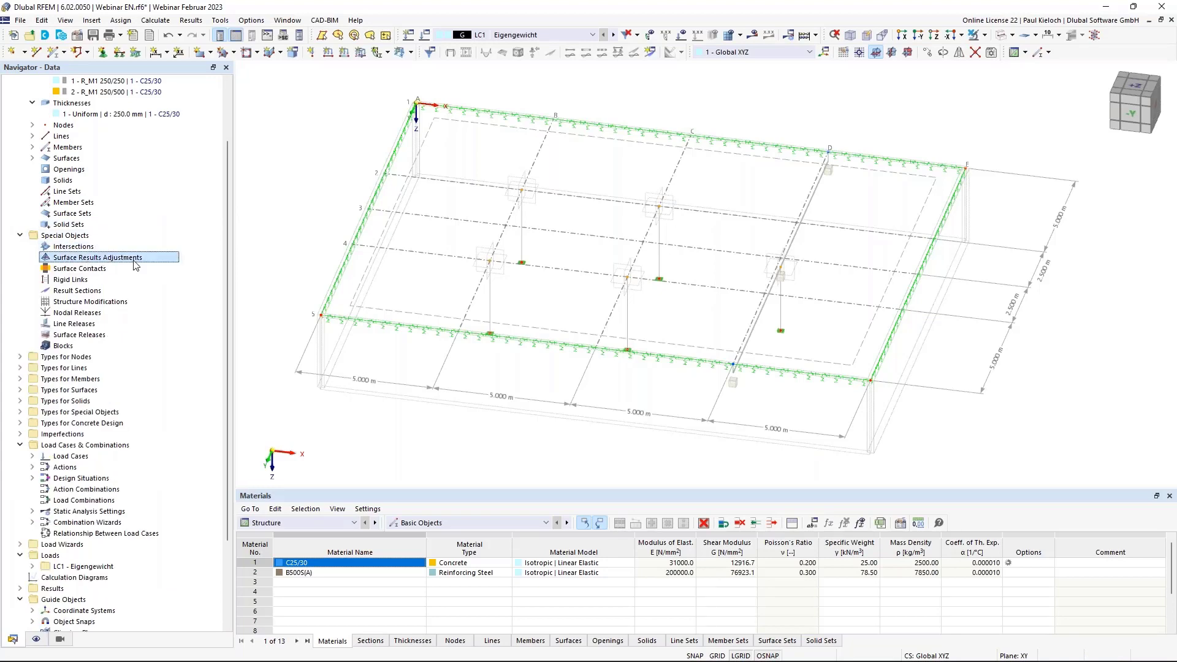
right_click(141, 261)
left_click(184, 277)
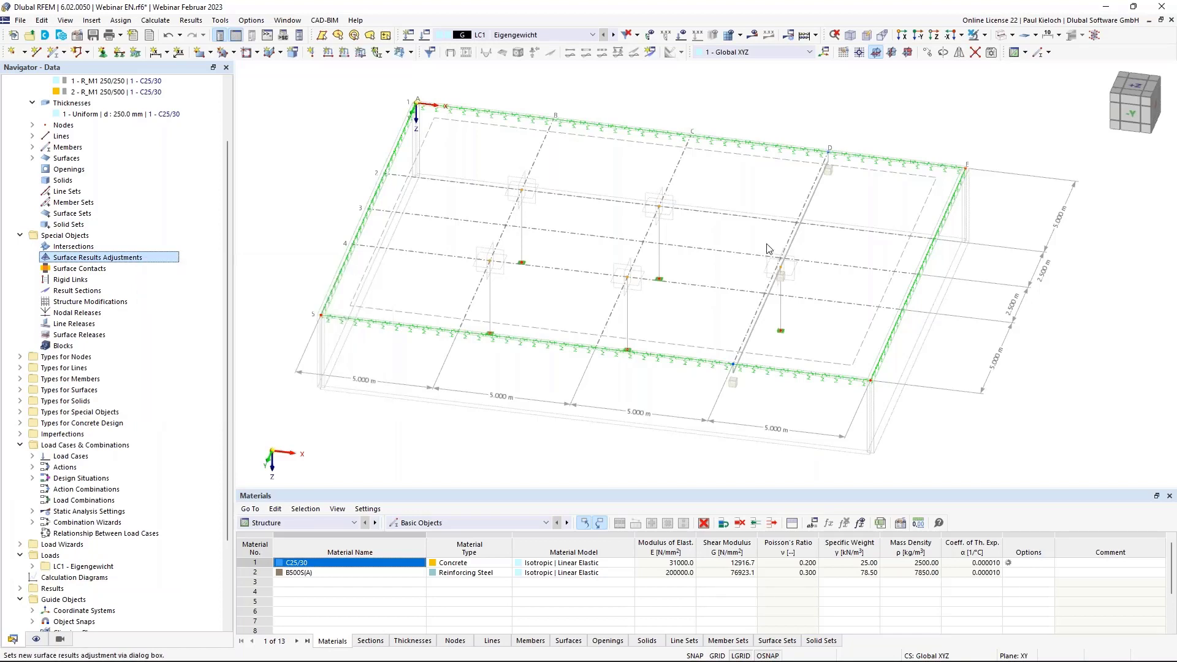
left_click(905, 161)
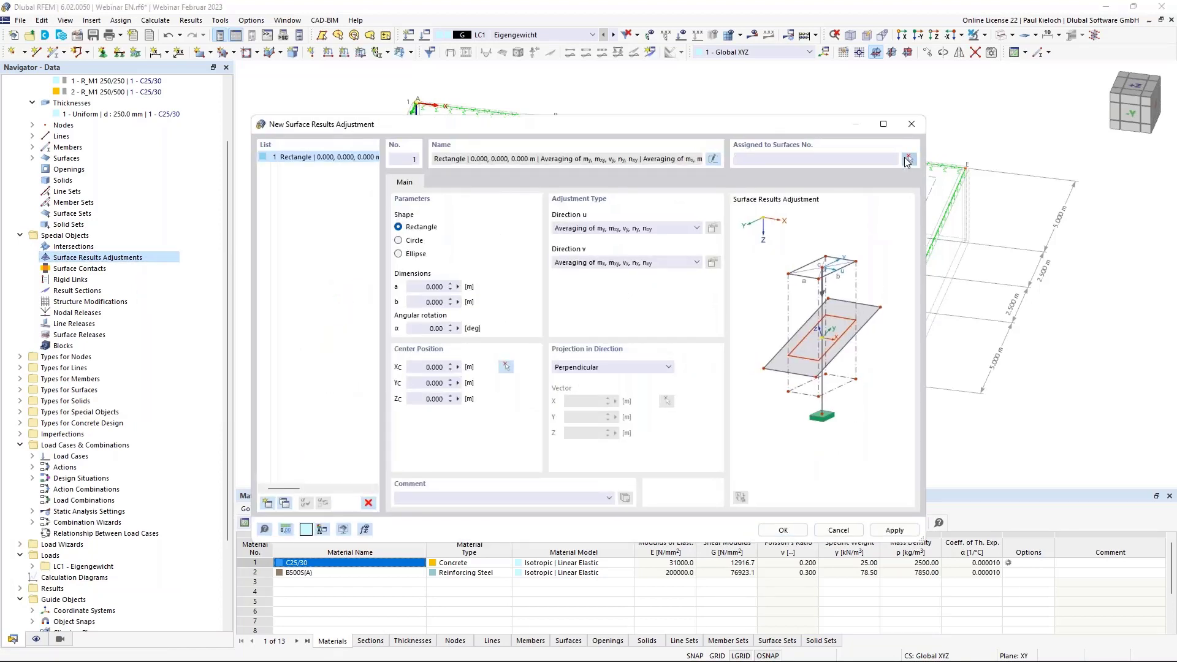
left_click(183, 192)
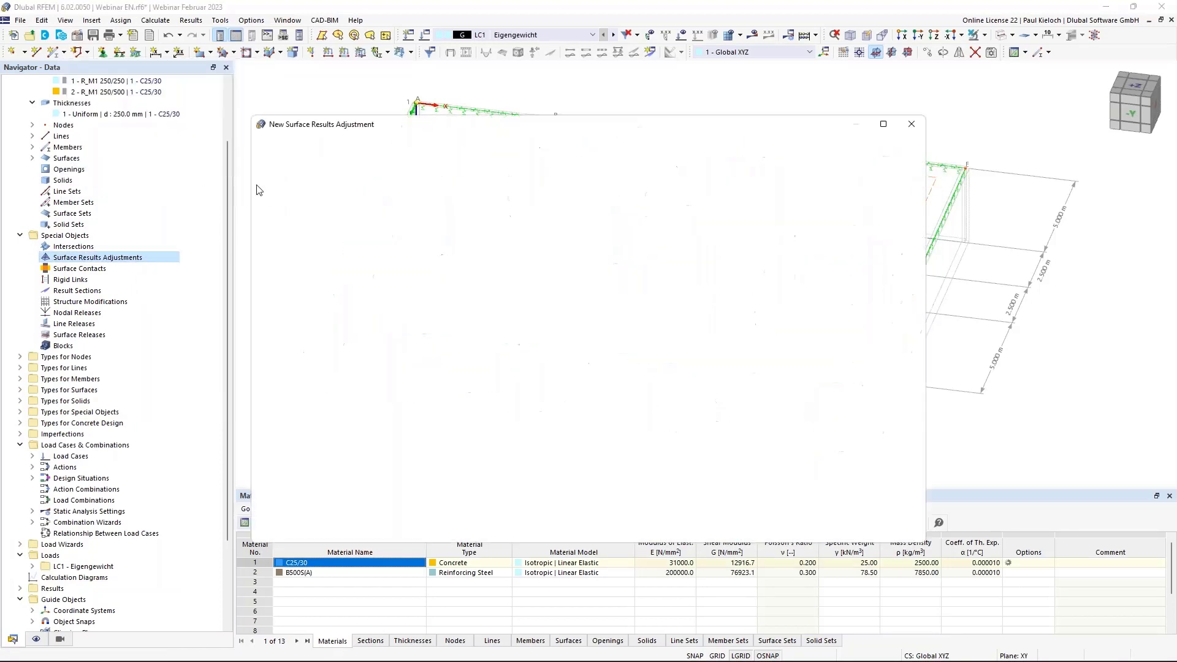
Set the rectangular results adjustment's dimensions a and b to 0.75 m each.
left_click(423, 286)
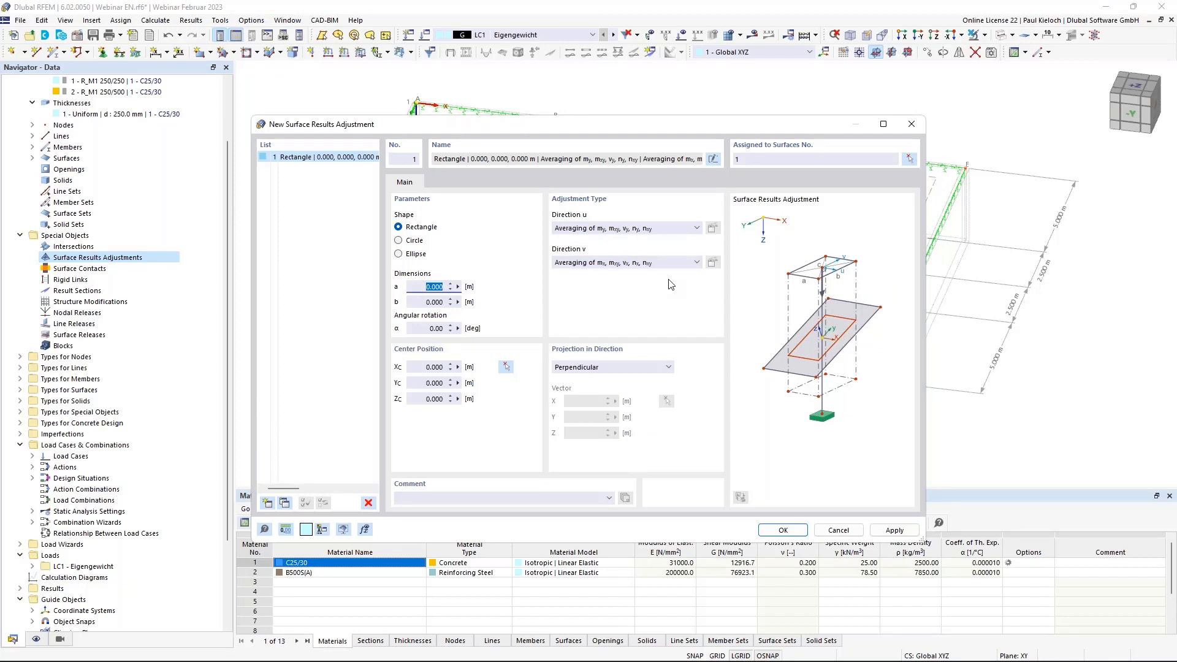
type("0,75")
left_click(421, 300)
type("0")
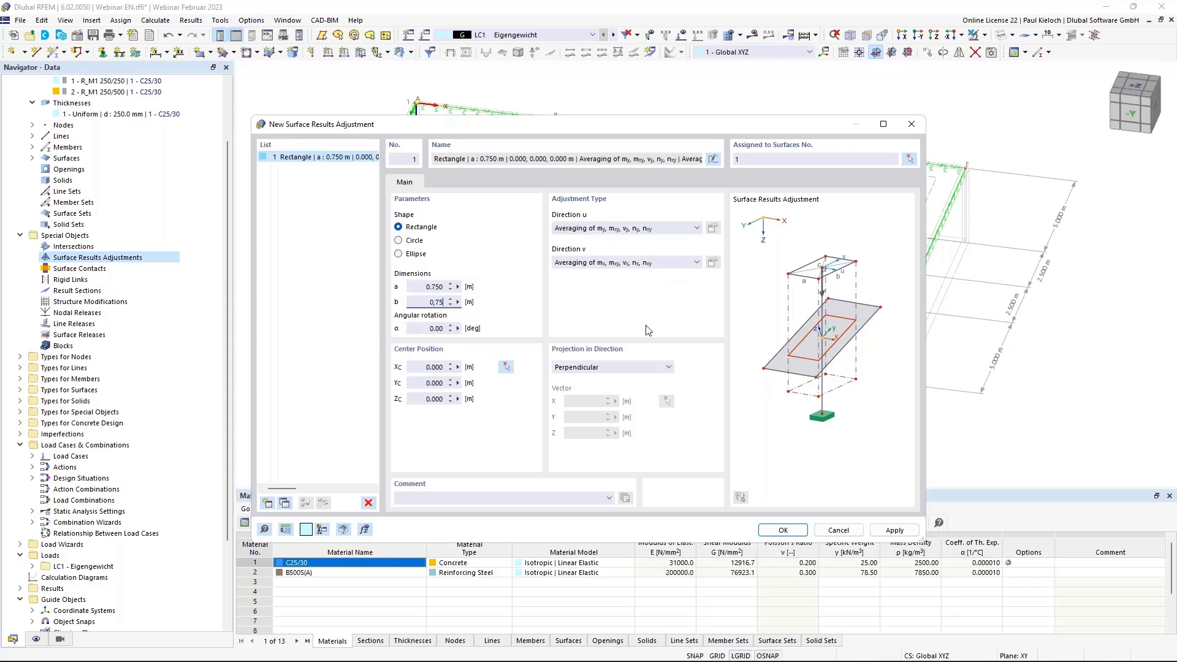
left_click(425, 285)
left_click(419, 300)
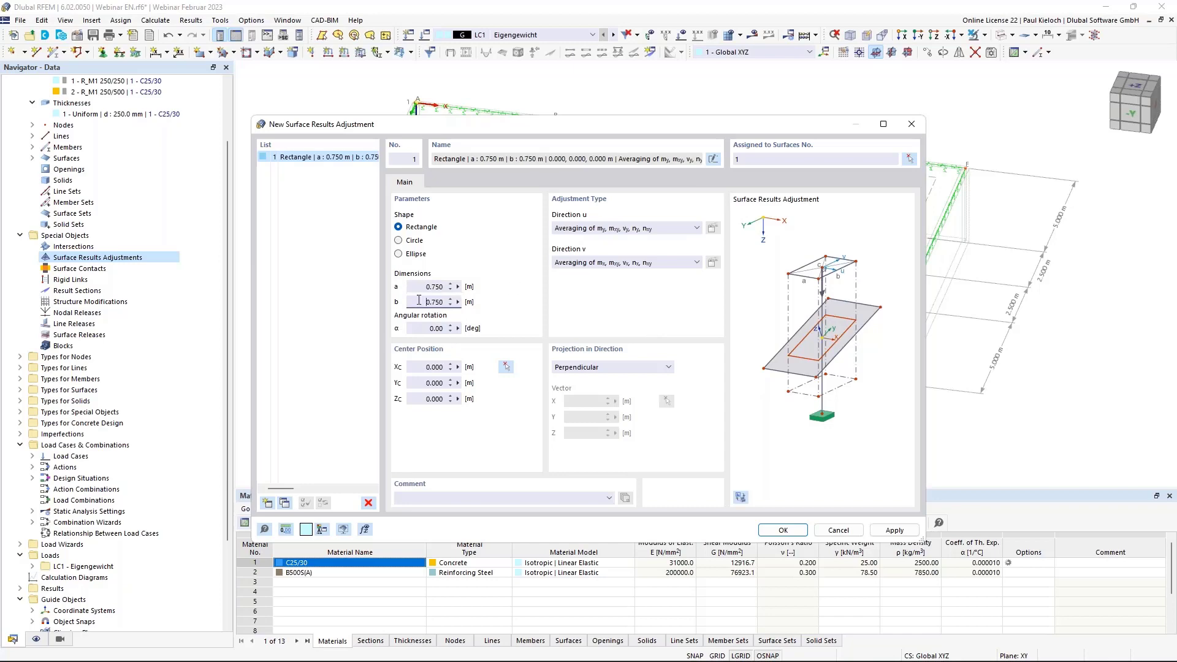
Center the first results adjustment on the column head at X 5 m, Y 10 m and apply it.
left_click(505, 366)
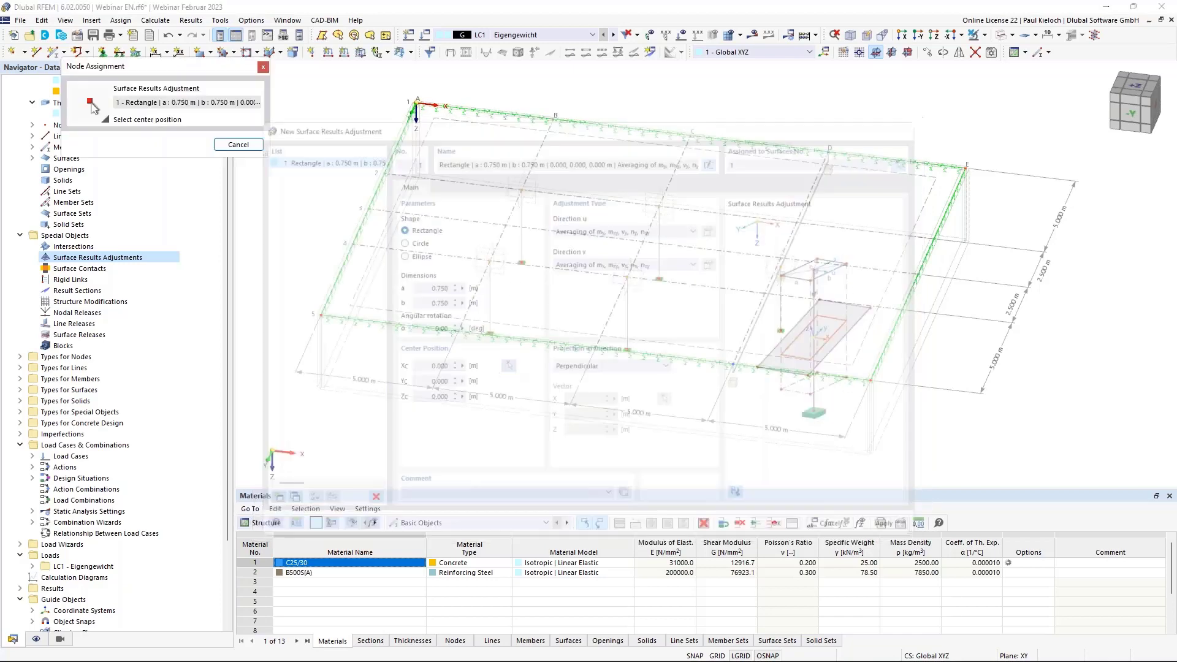
left_click(495, 238)
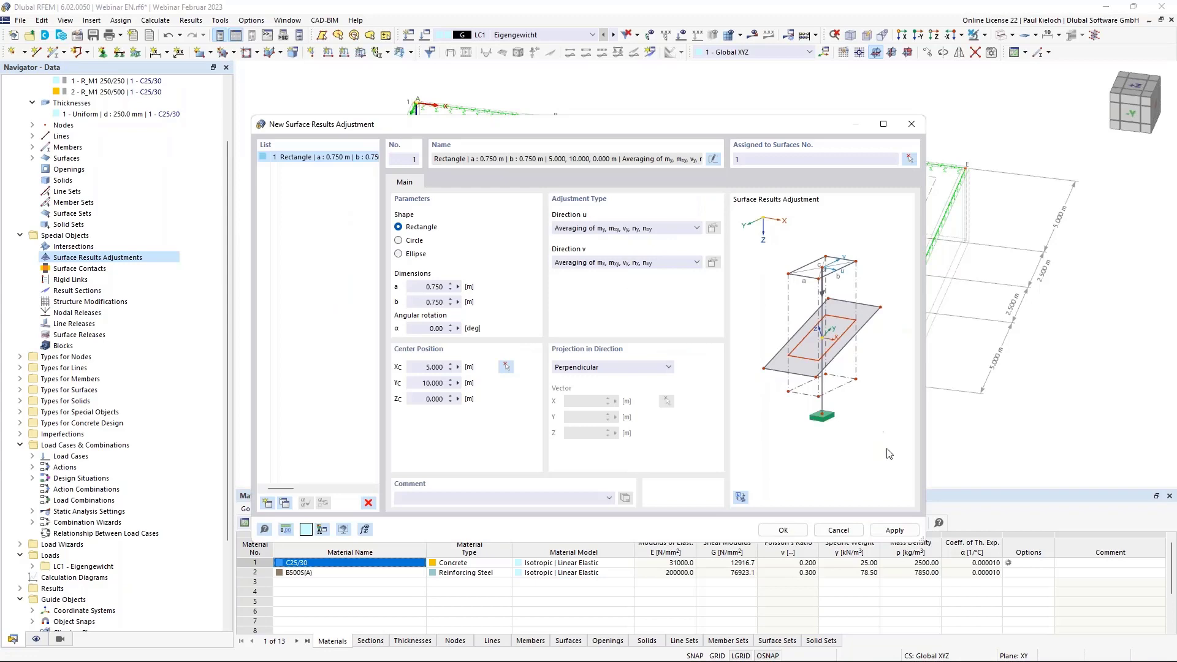
left_click(884, 533)
left_click_drag(590, 124, 983, 150)
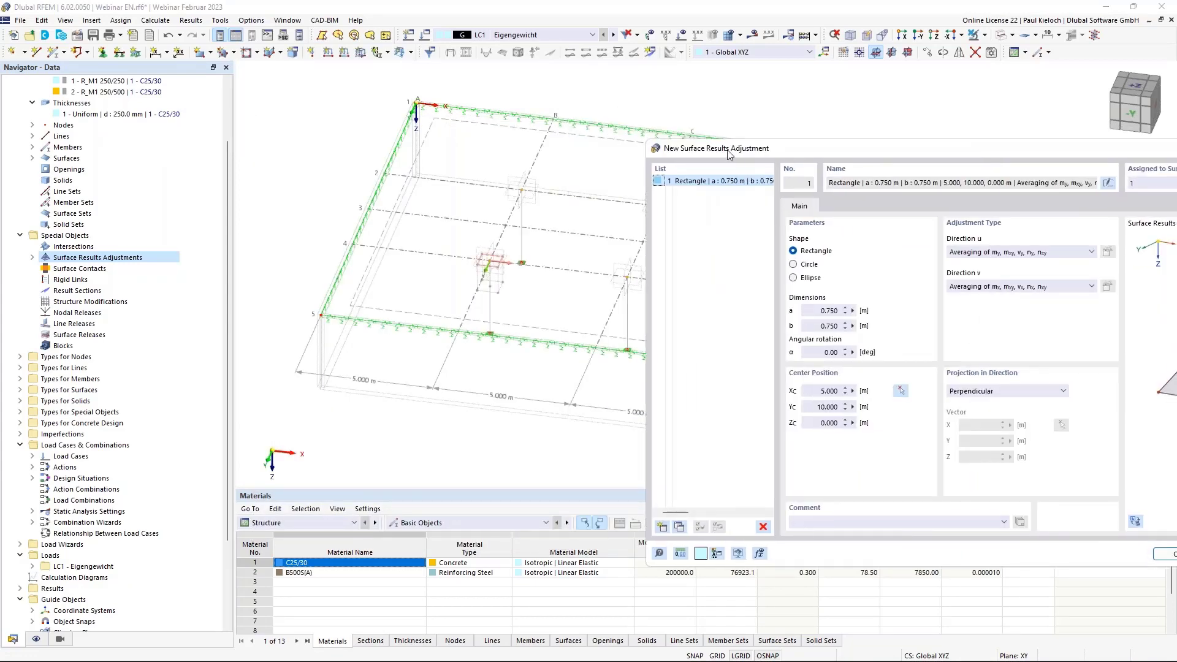
left_click_drag(730, 154, 748, 152)
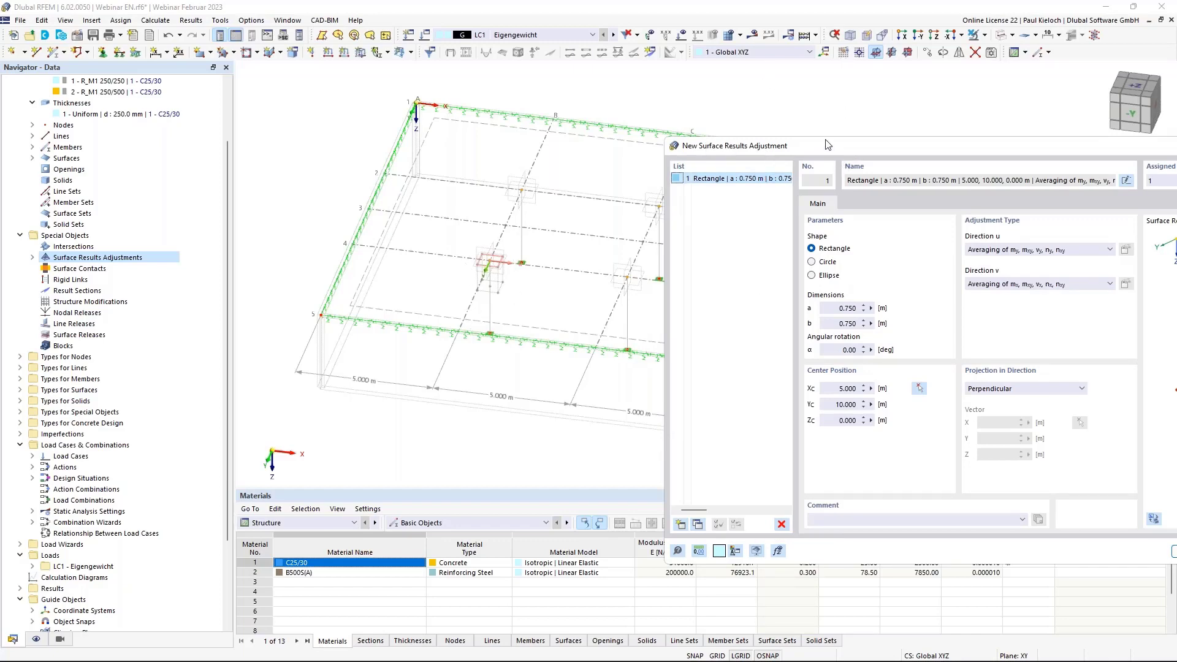
Copy the results adjustment twice, centering the copies on the column heads at X 5, Y 5 m and X 10, Y 10 m.
left_click_drag(827, 144, 302, 109)
left_click(174, 489)
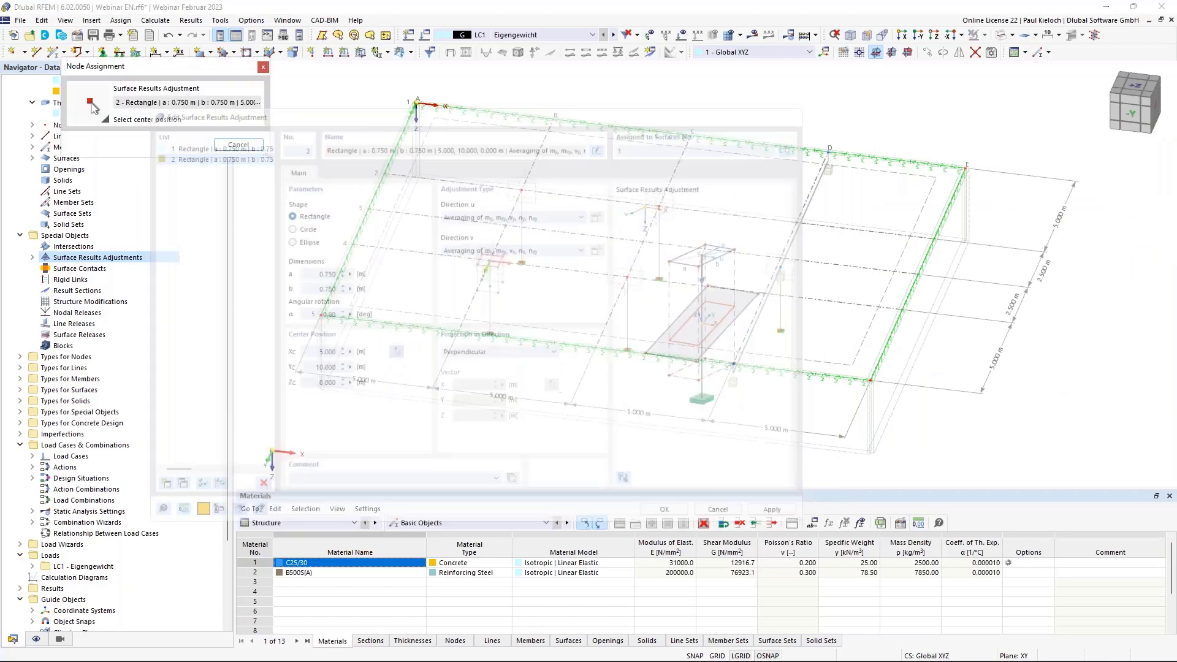
left_click(522, 189)
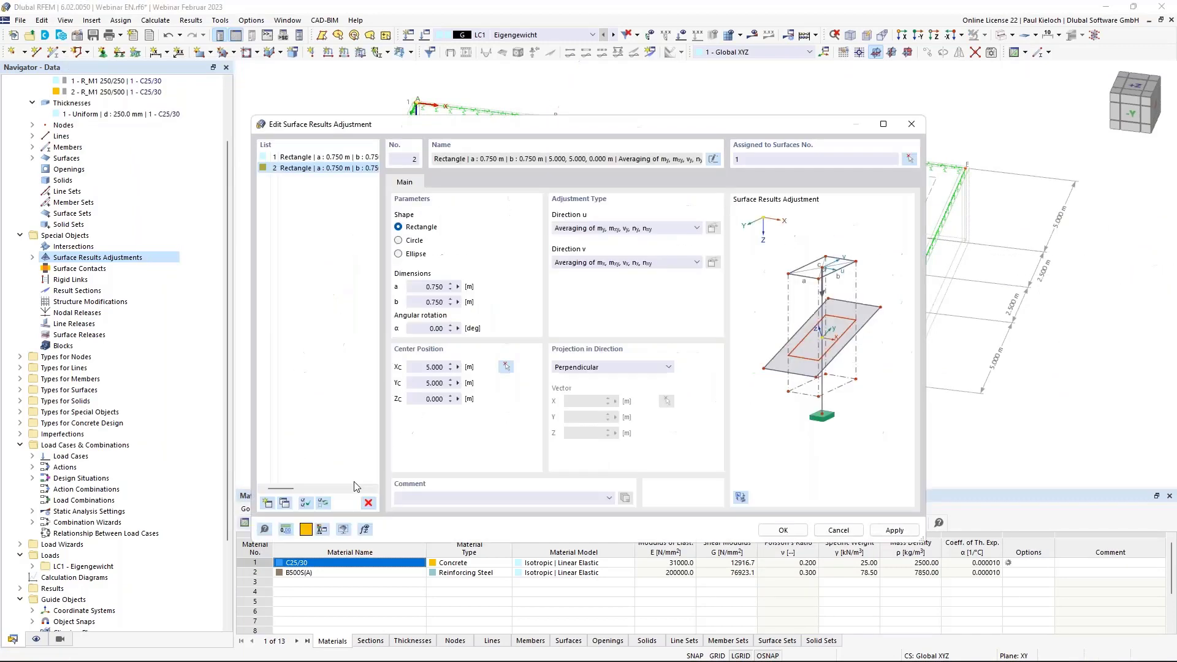
left_click(285, 502)
left_click(506, 366)
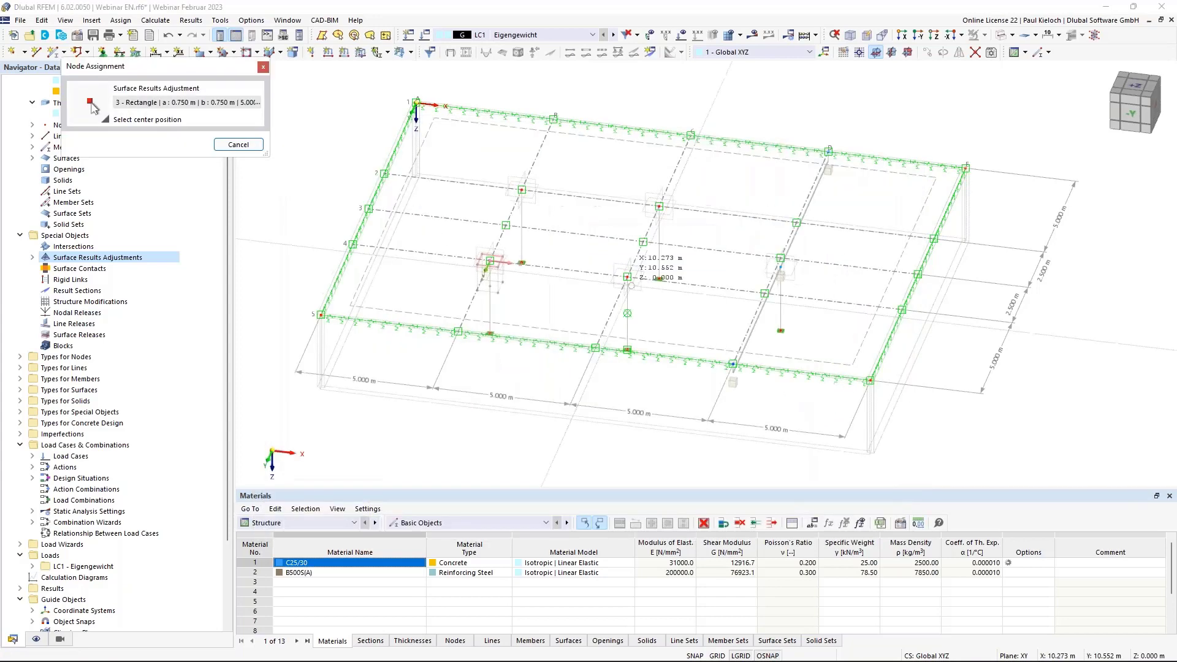
left_click(627, 277)
Add two more adjustment copies centered at X 10, Y 5 m and X 15, Y 7.5 m, apply them and close the dialog.
left_click(286, 502)
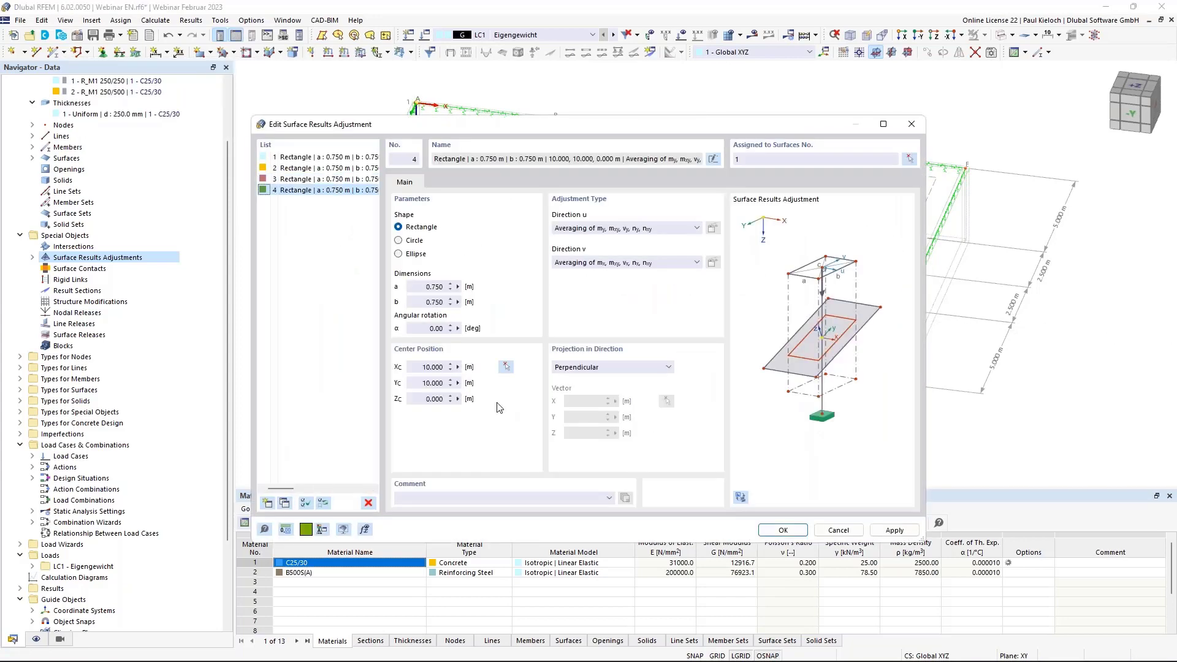
left_click(506, 366)
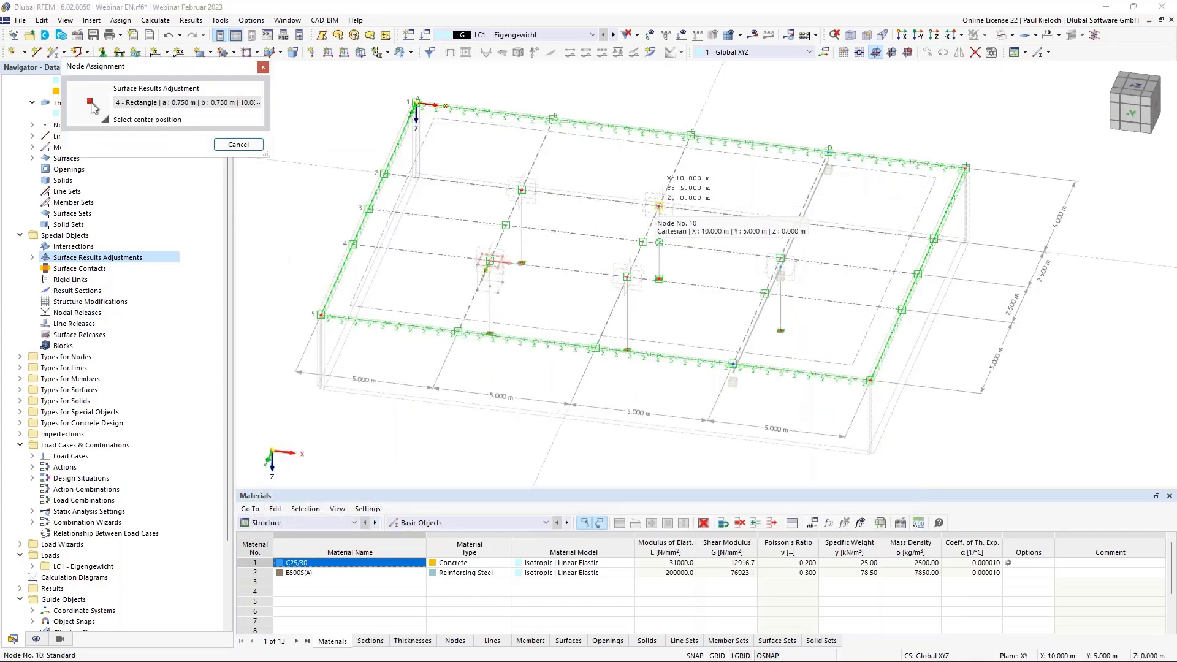
left_click(659, 208)
left_click(286, 502)
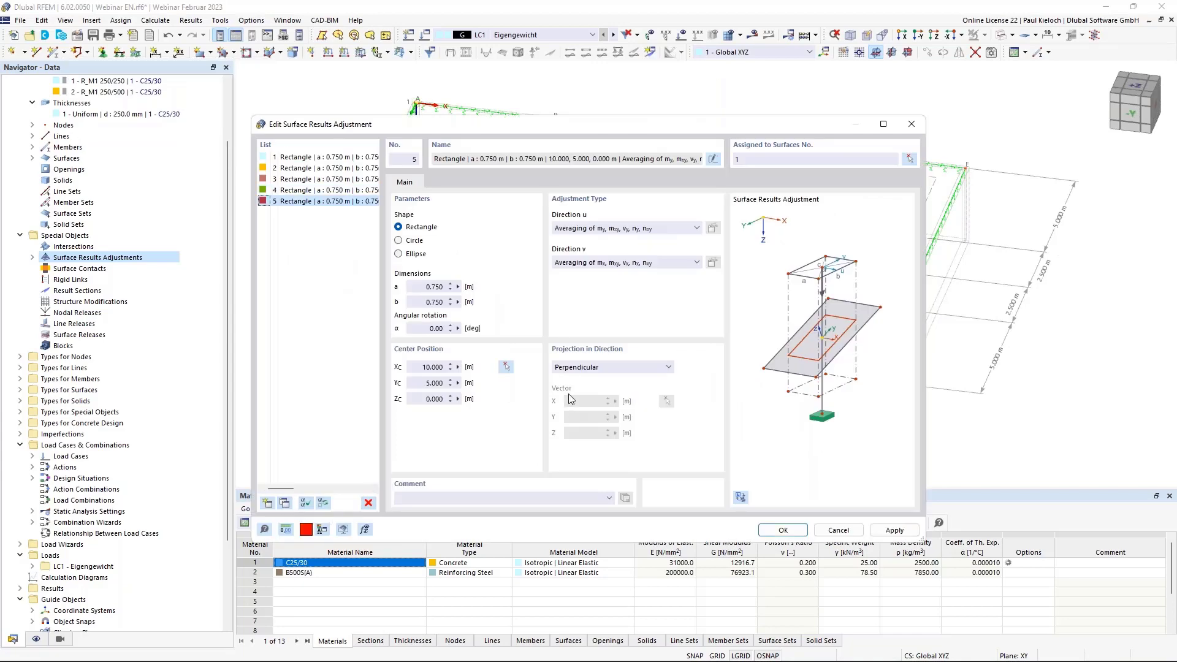
left_click(506, 367)
scroll(702, 262, "up", 5)
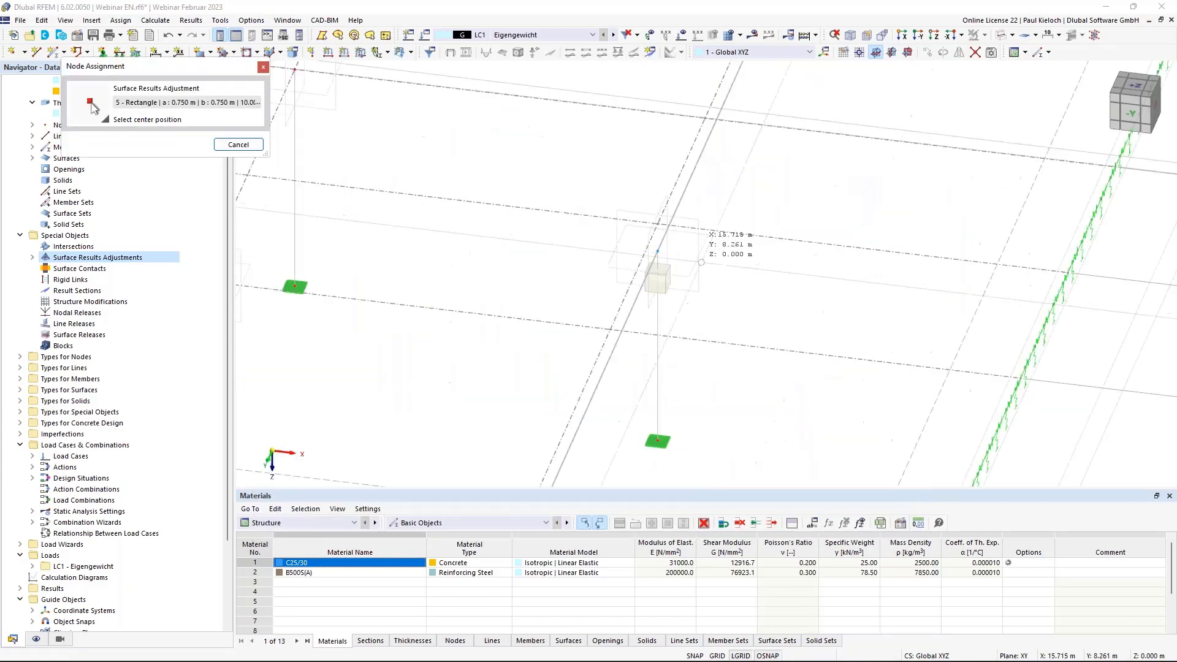
left_click(654, 222)
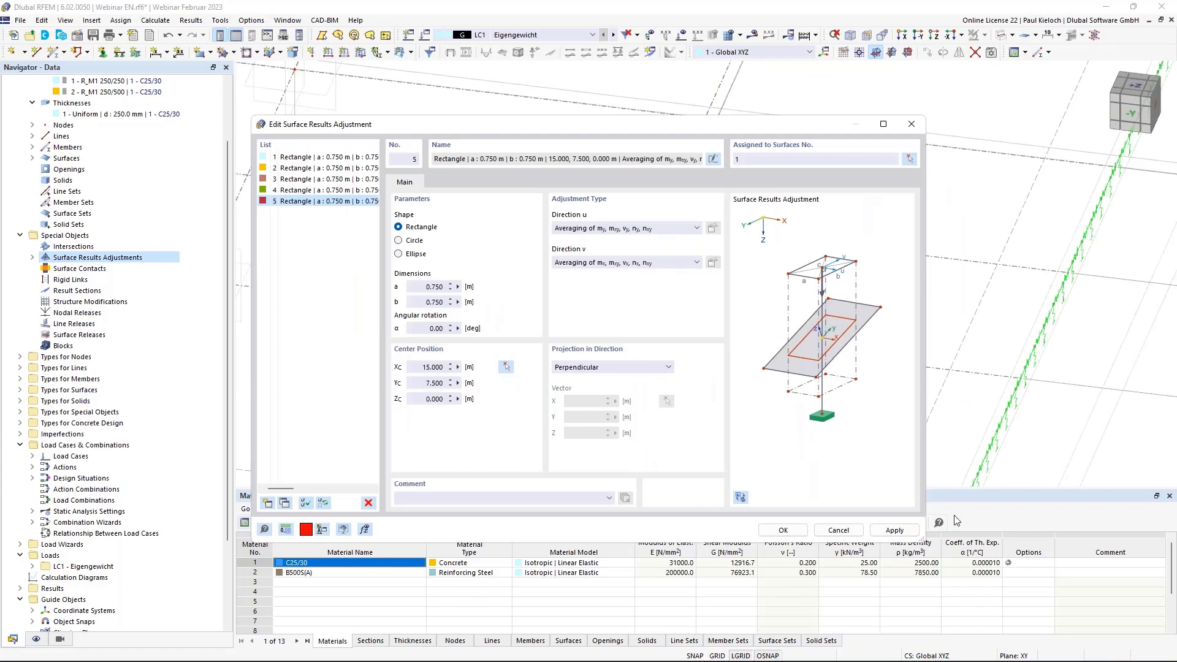
left_click(894, 530)
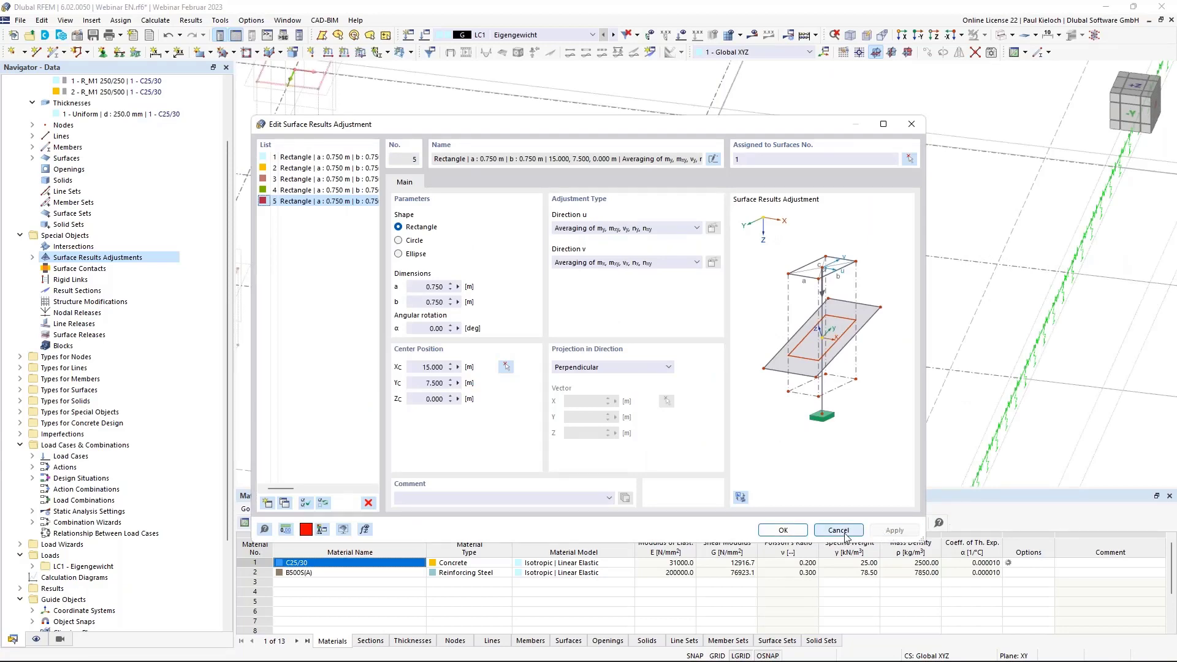
left_click(838, 530)
scroll(674, 233, "down", 6)
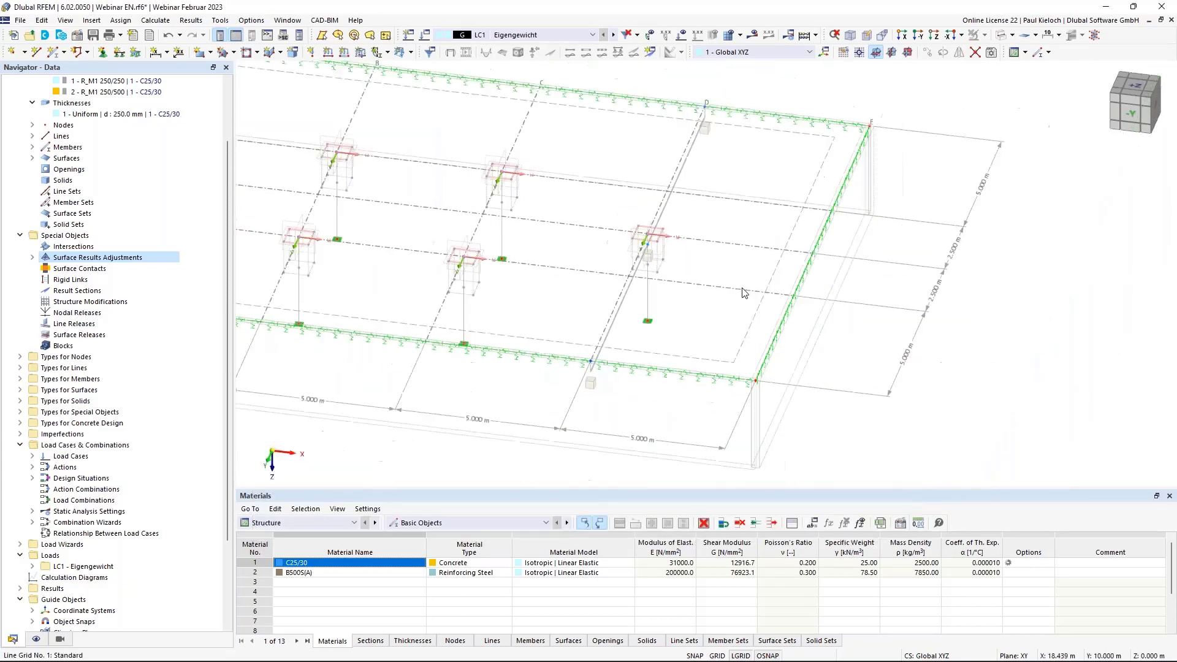
middle_click_drag(708, 241, 750, 253, "ctrl")
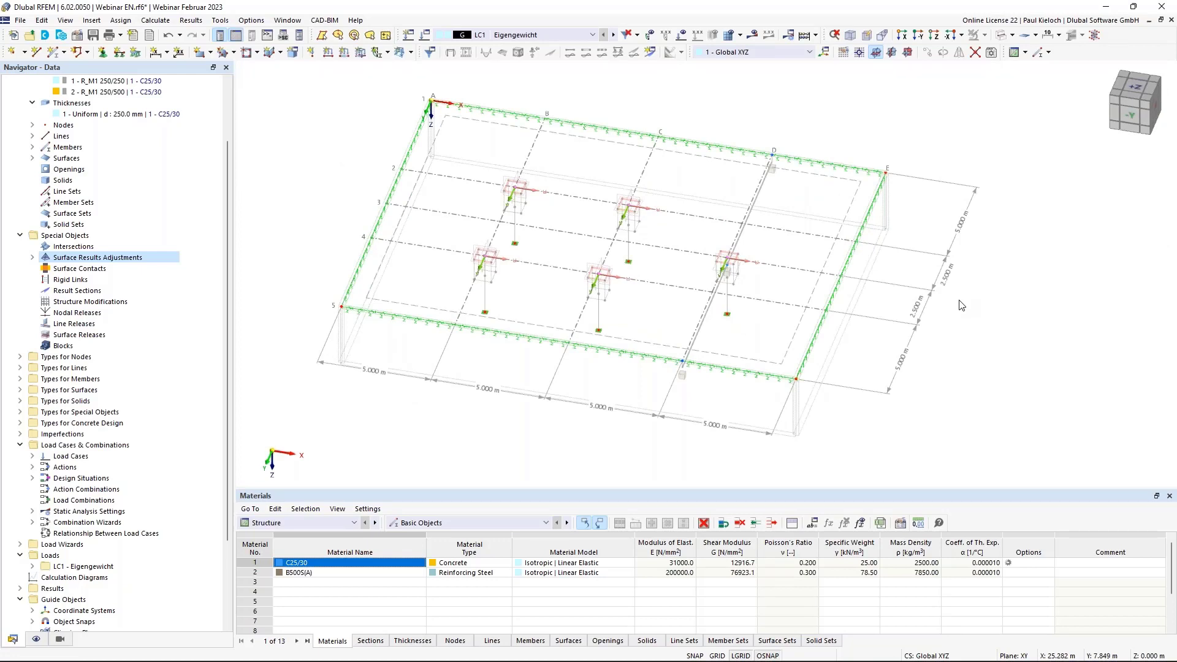
Save the model and calculate load case LC1 Eigengewicht to display its global deformations.
key("ctrl+s")
mouse_move(992, 318)
middle_mouse_down("ctrl")
mouse_move(995, 302)
mouse_move(1001, 342)
mouse_move(987, 323)
middle_mouse_up("ctrl")
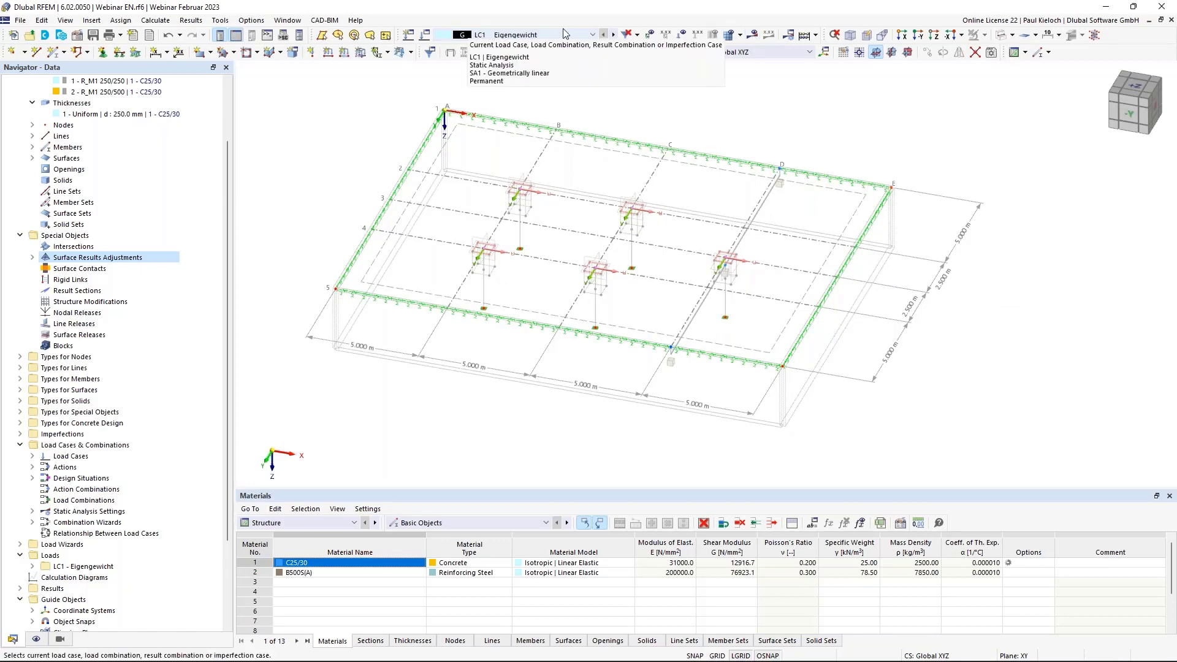
left_click(754, 36)
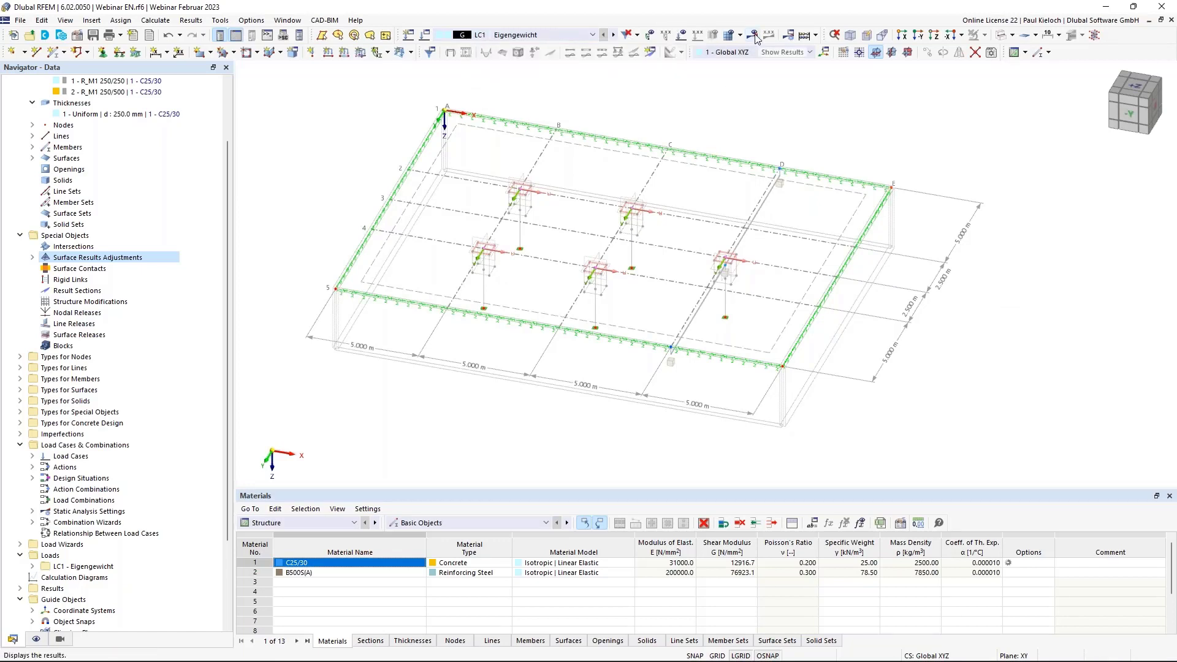
left_click(754, 35)
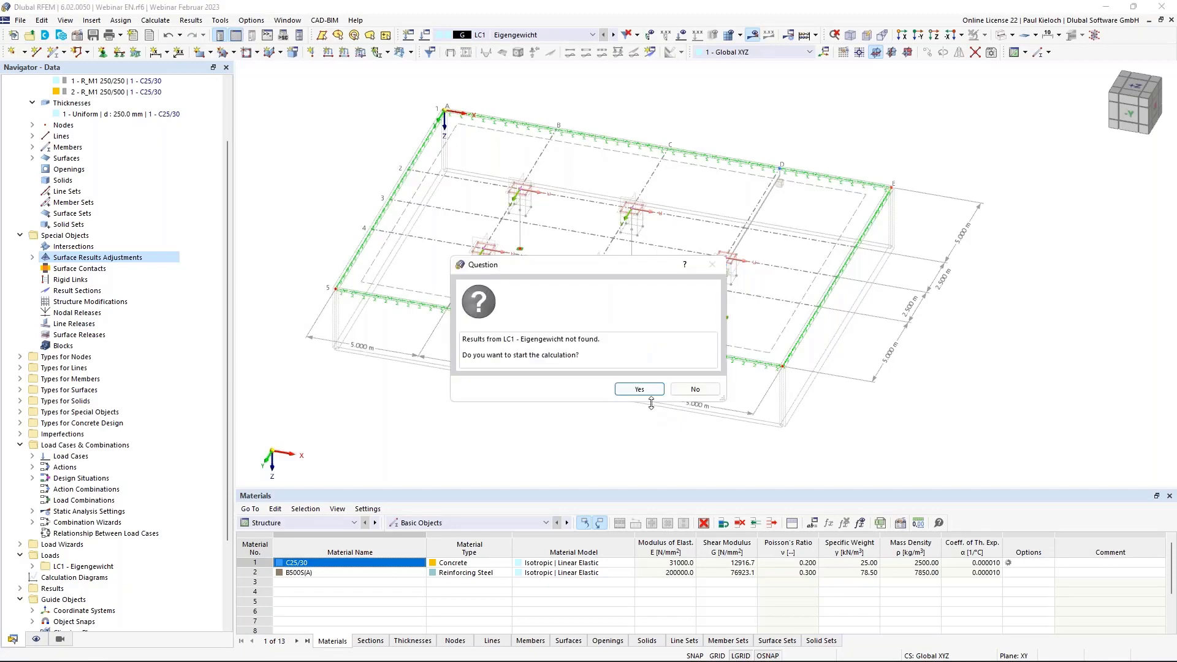
left_click(636, 390)
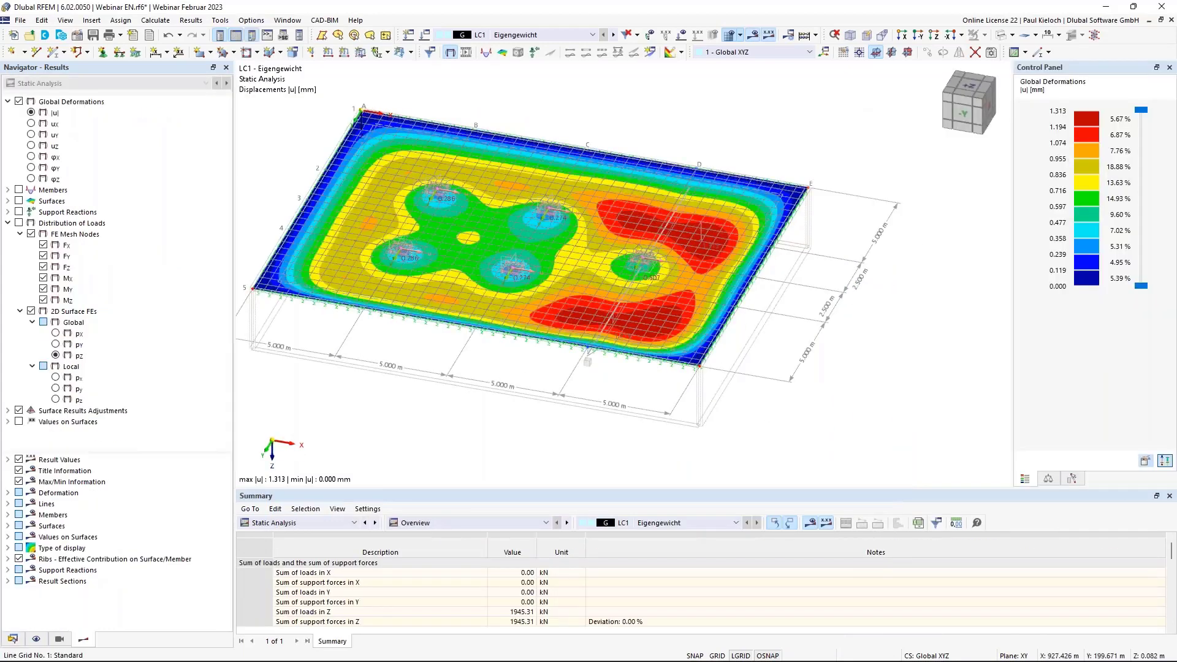
middle_click_drag(831, 366, 859, 384, "ctrl")
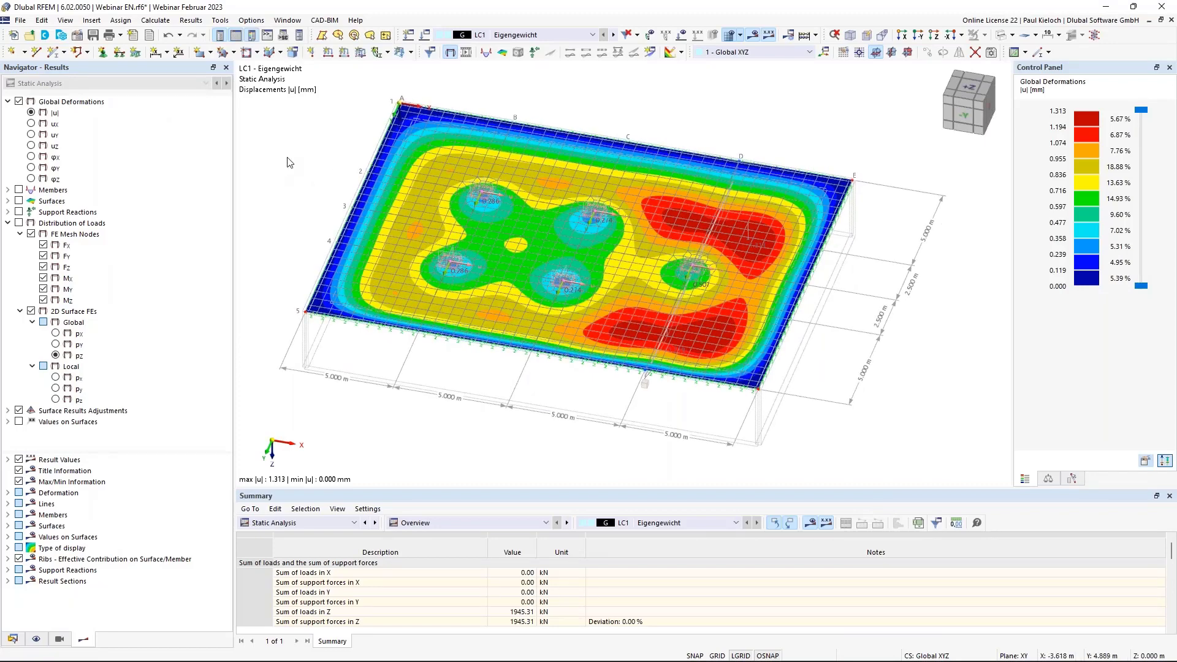
Display the slab's basic internal force moments mx around the averaged column-head regions.
scroll(422, 271, "up", 5)
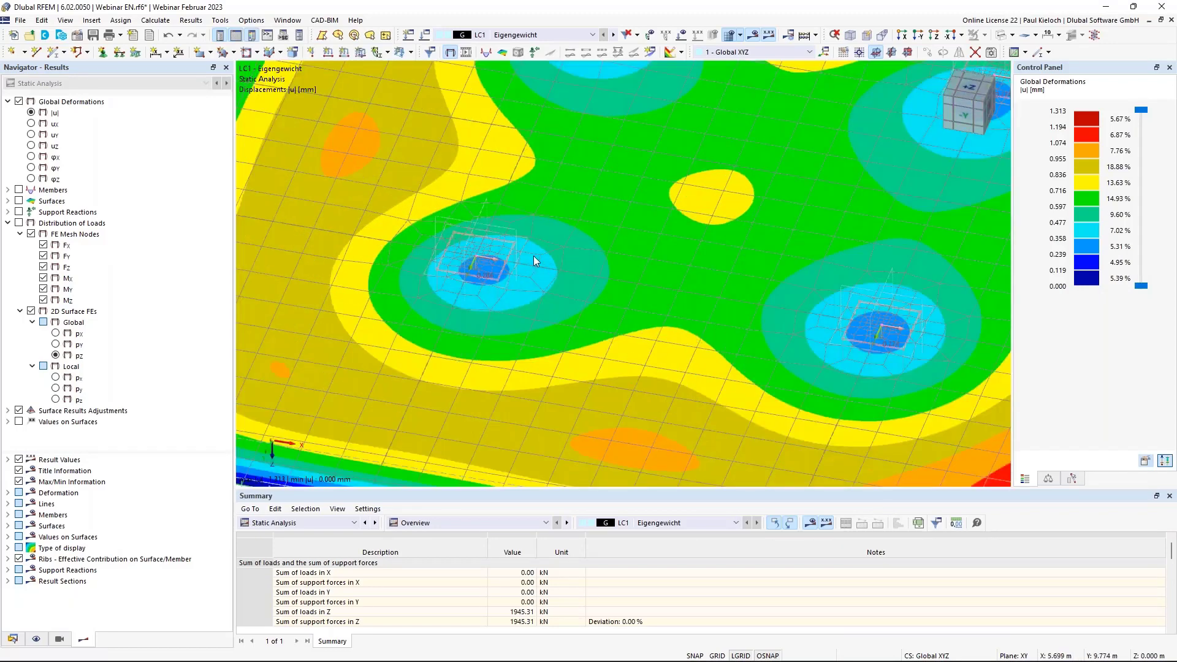
left_click(8, 223)
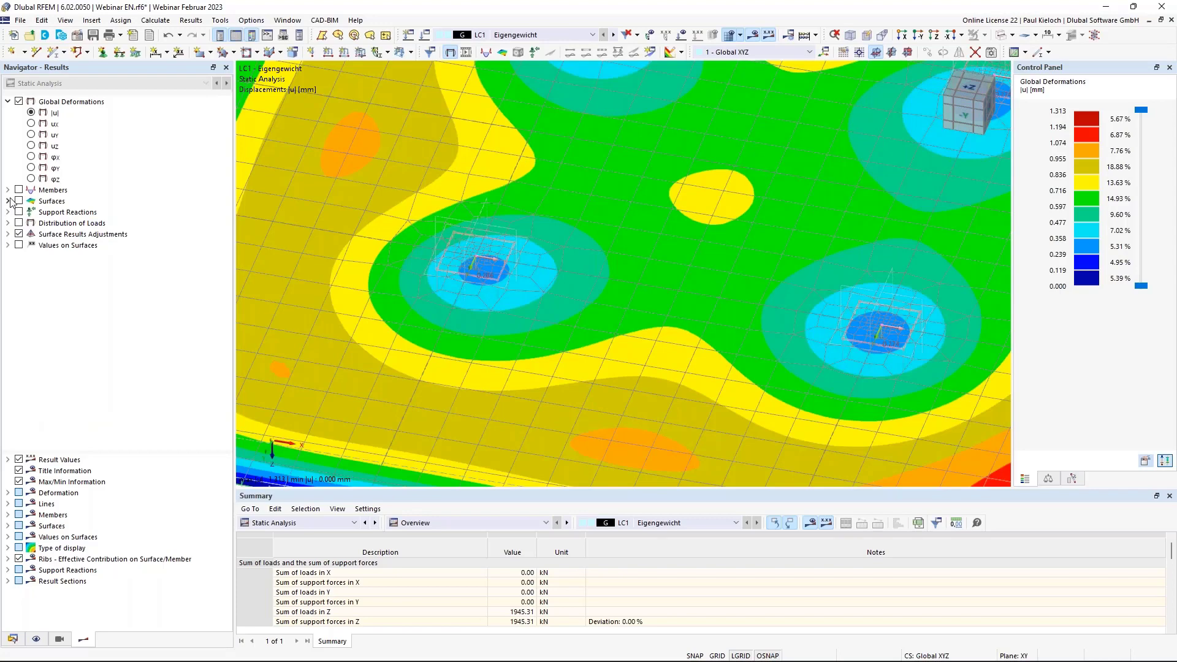
left_click(8, 201)
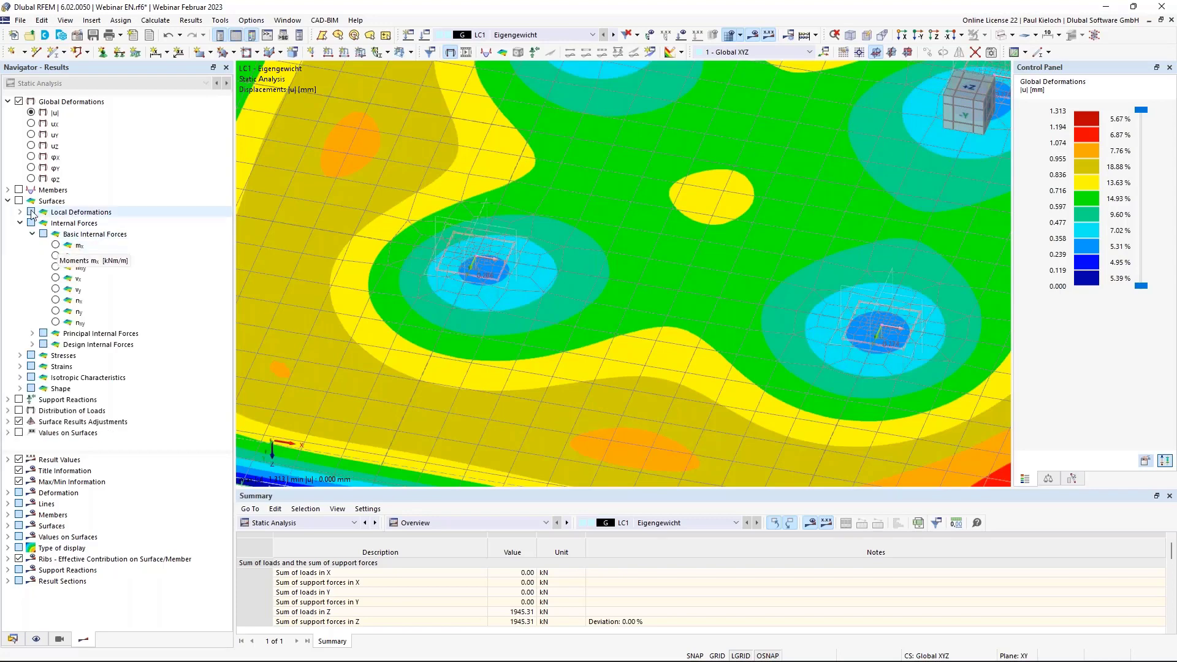
left_click(56, 246)
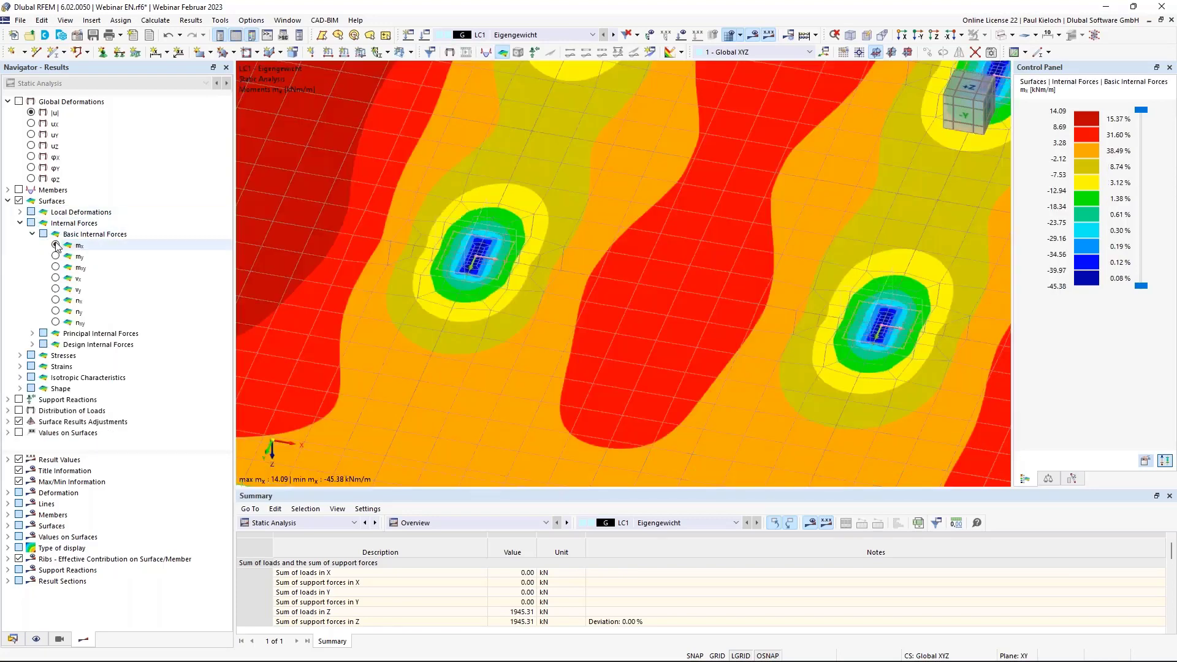
Compare the slab's mx moments with the surface results adjustments switched off and on, then over the whole slab.
left_click(19, 422)
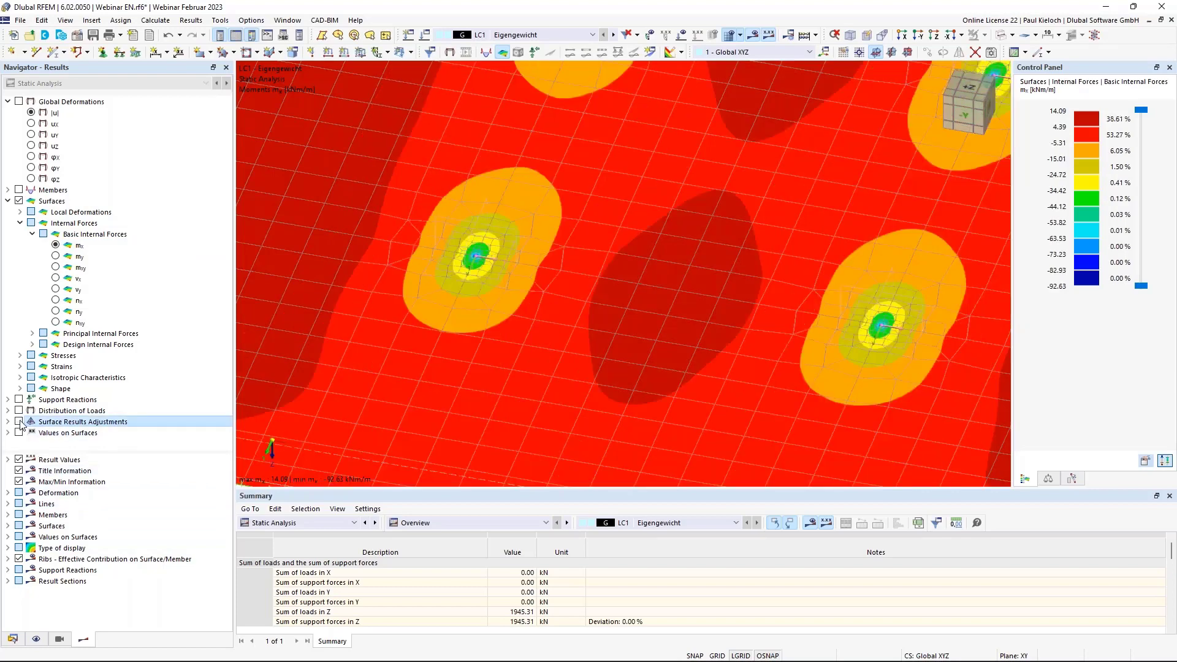
left_click(20, 421)
left_click(21, 422)
left_click(20, 421)
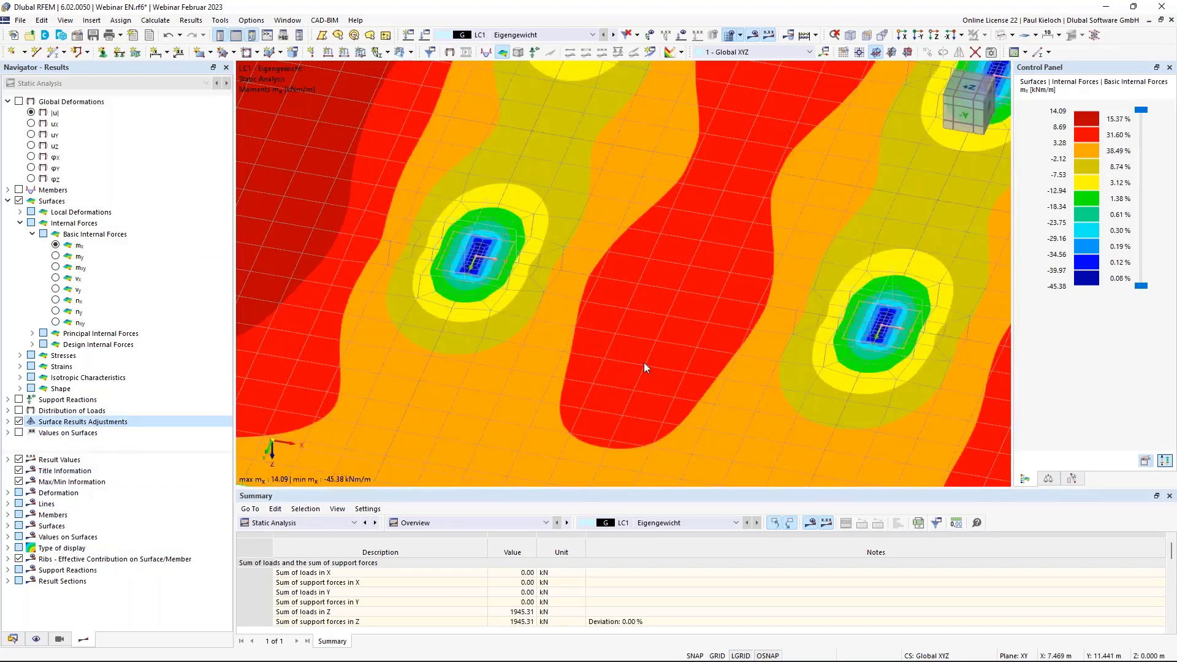
scroll(643, 363, "down", 6)
middle_click_drag(600, 350, 494, 337)
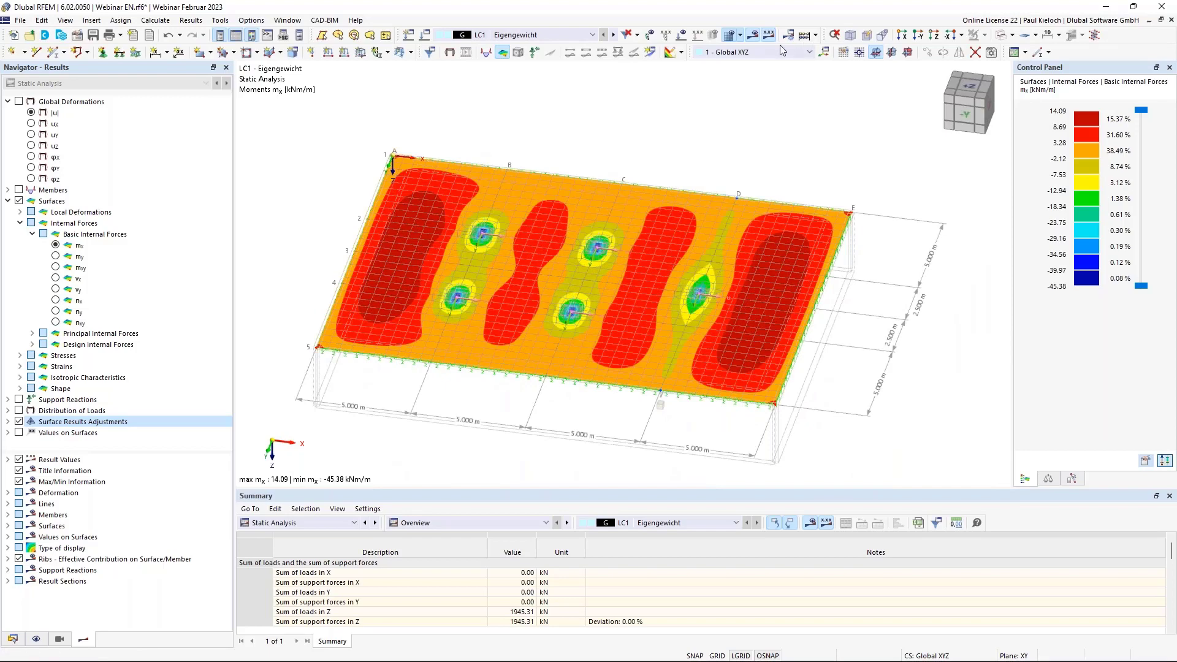
Turn off the results display and hide the surface results adjustments in the model view.
left_click(751, 35)
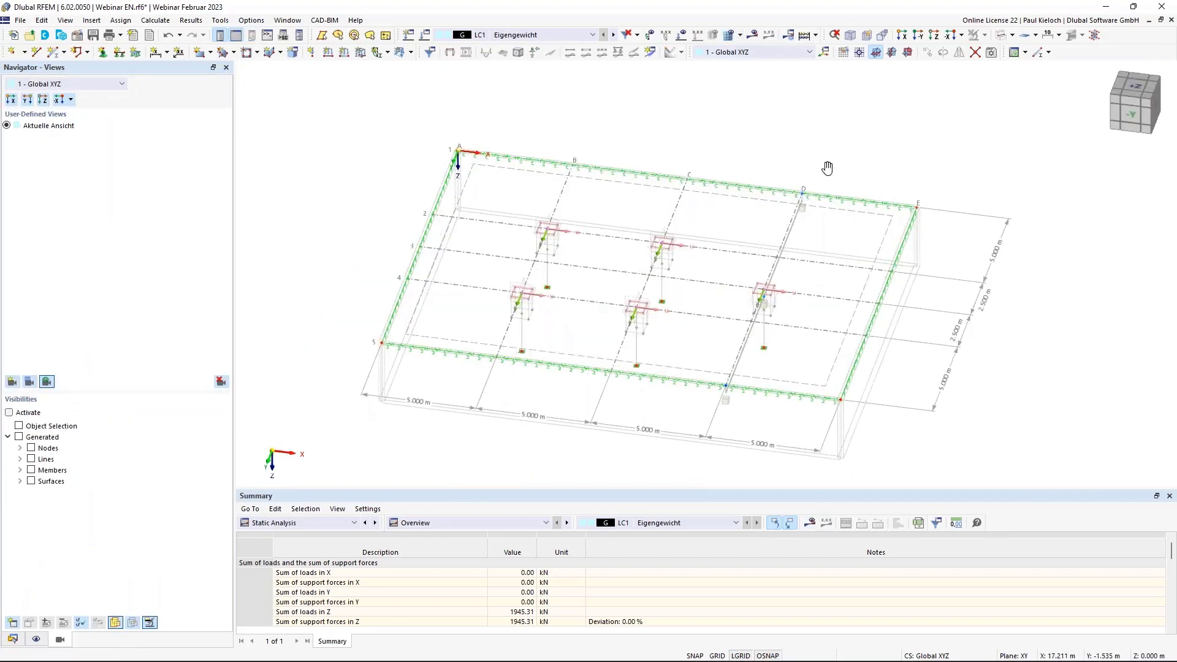
middle_click_drag(827, 168, 820, 181)
left_click(36, 639)
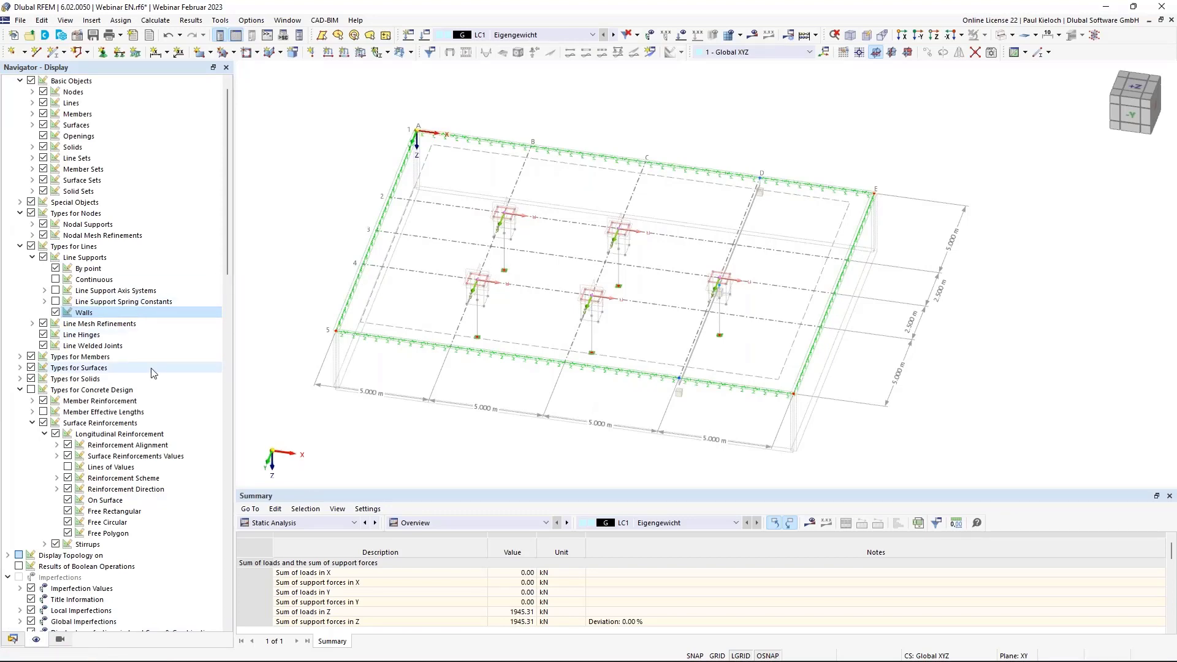
scroll(153, 372, "down", 15)
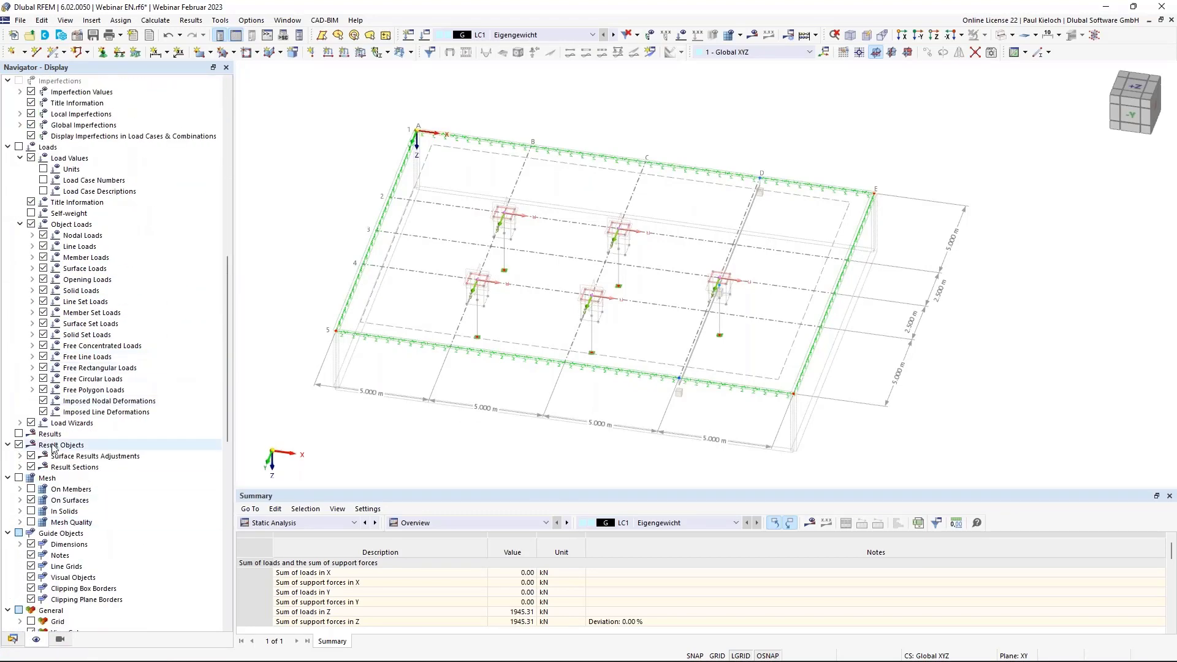
left_click(31, 456)
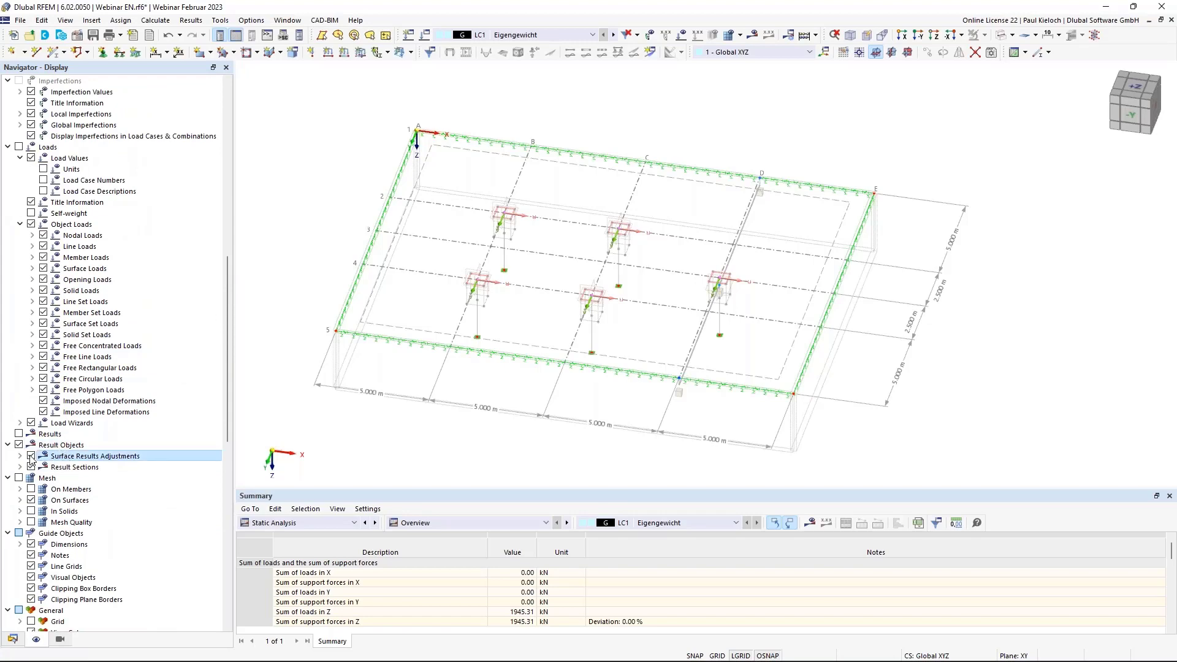
scroll(159, 301, "up", 15)
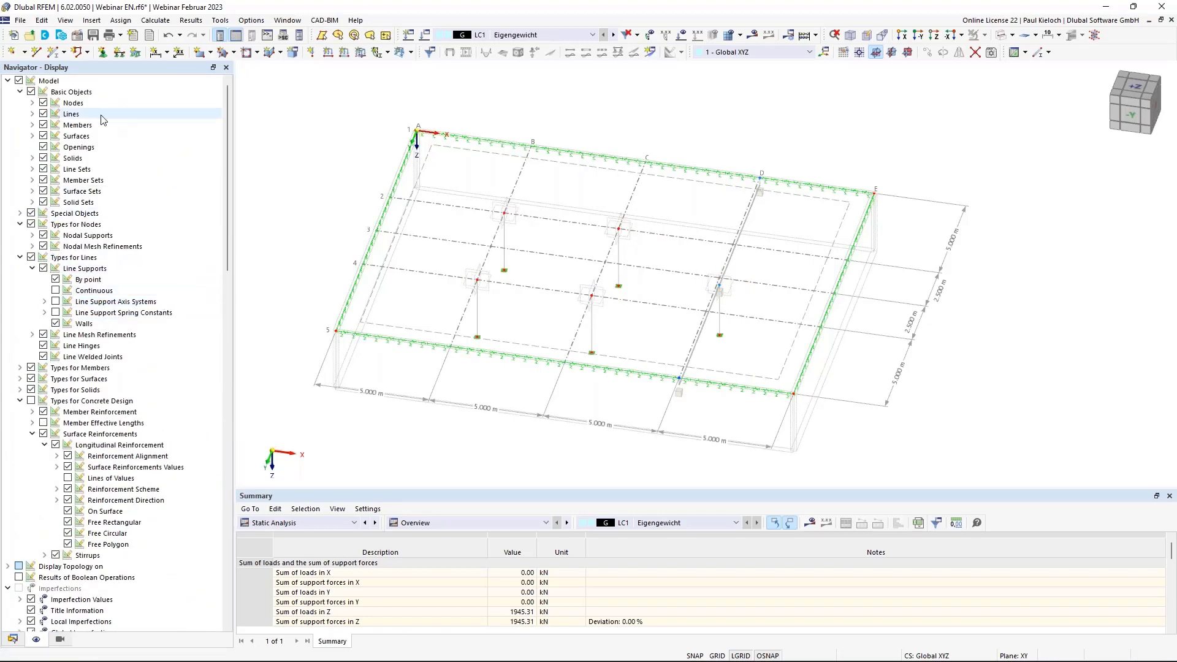
Hide the nodal mesh refinements in the model view and save the model.
left_click(66, 227)
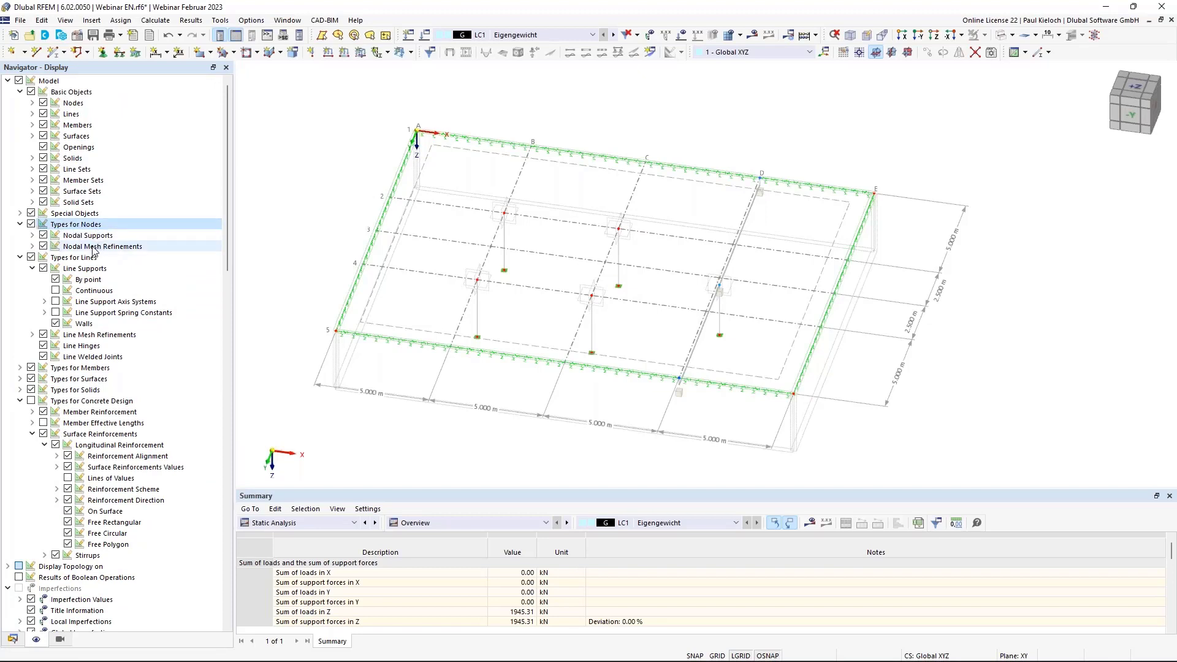
left_click(42, 247)
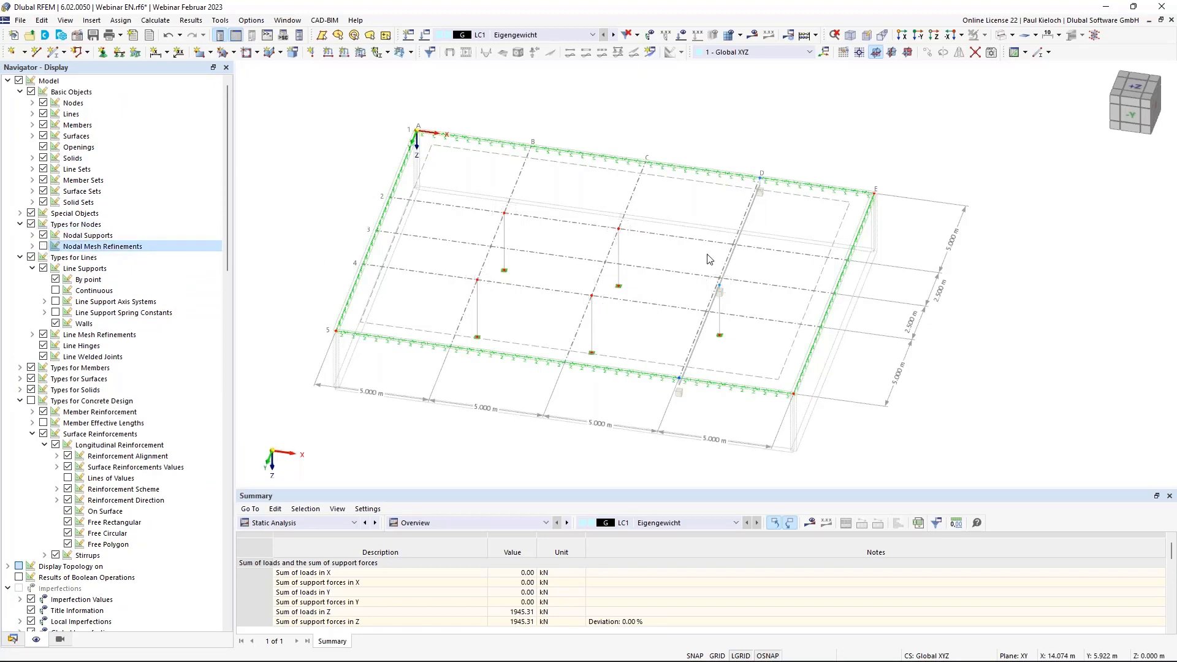
mouse_move(707, 244)
middle_mouse_down("ctrl")
mouse_move(681, 186)
mouse_move(709, 246)
middle_mouse_up("ctrl")
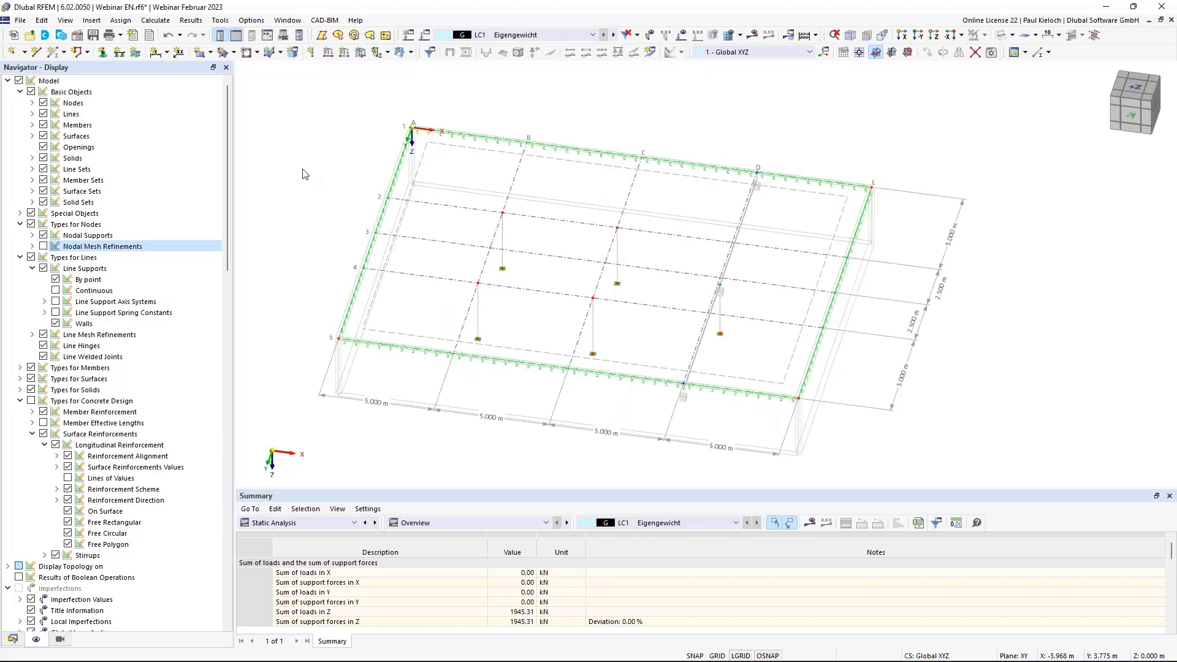
key("ctrl+s")
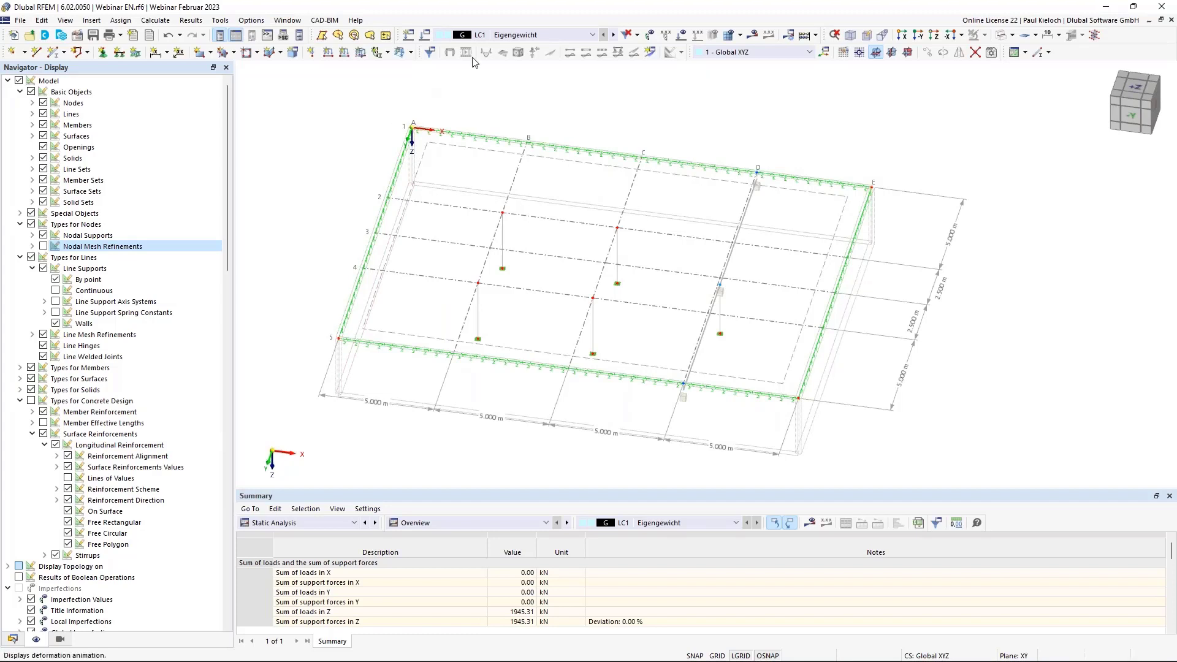
Open the load cases and combinations settings and rename load case LC1 as DL.
left_click(426, 37)
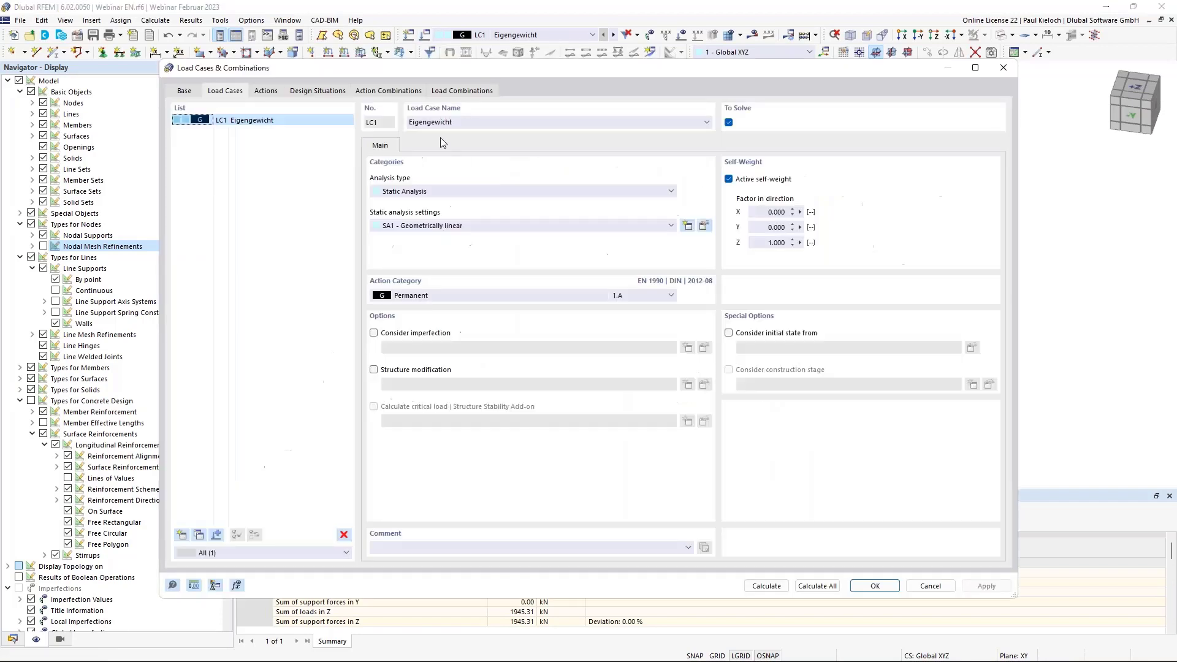
left_click(484, 123)
left_click_drag(485, 123, 380, 121)
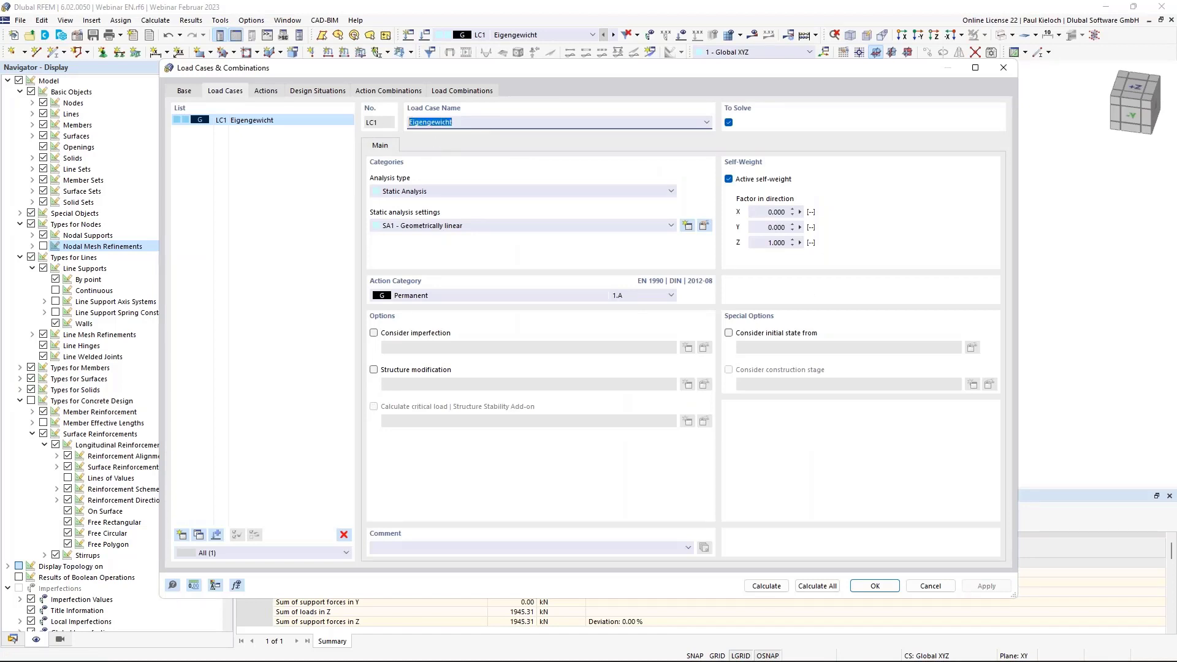
type("DL")
left_click(302, 275)
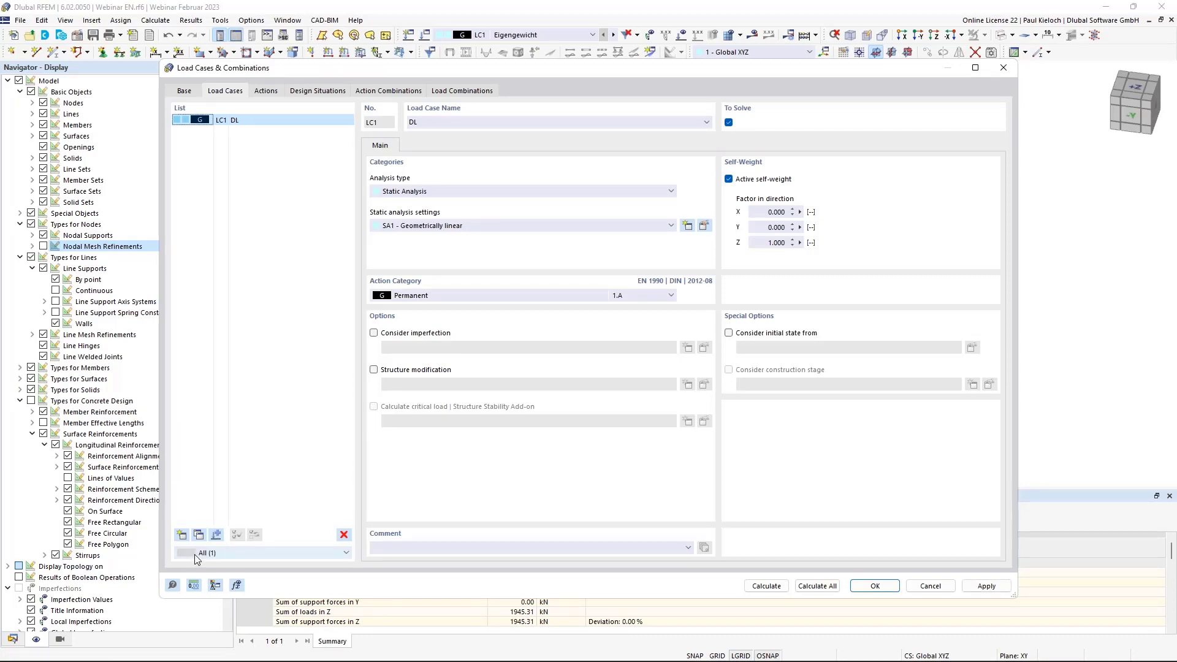
Create load case LC2 named LL 1 with the action category Imposed loads - category B: office areas.
left_click(181, 534)
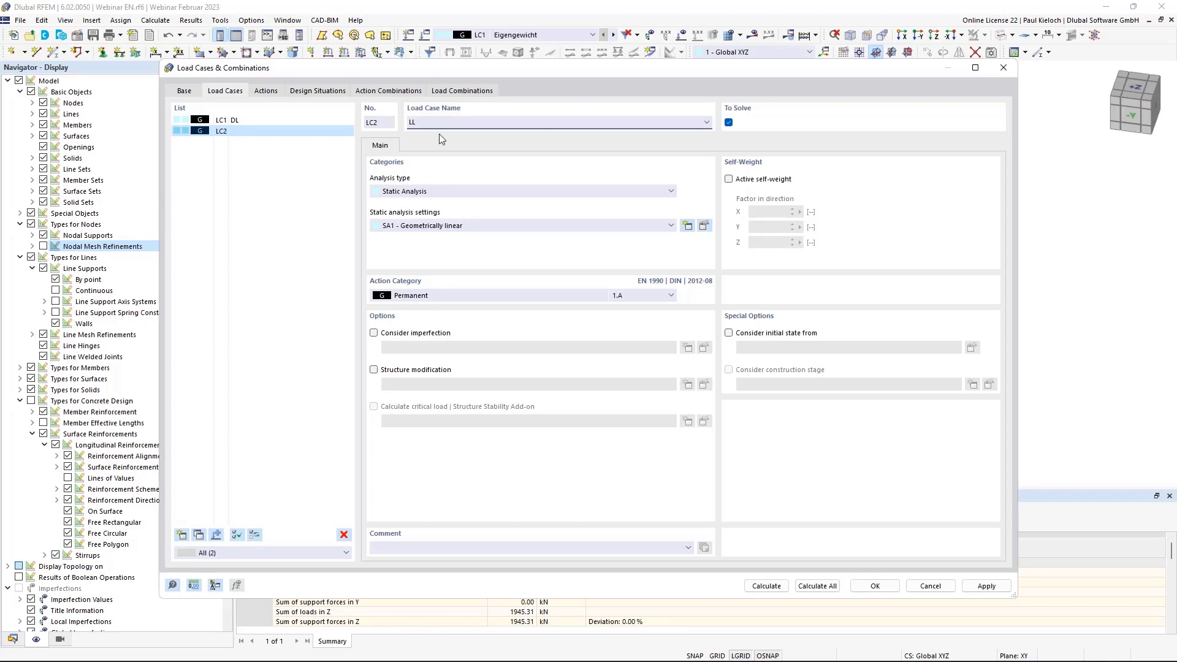
left_click(461, 296)
left_click(454, 355)
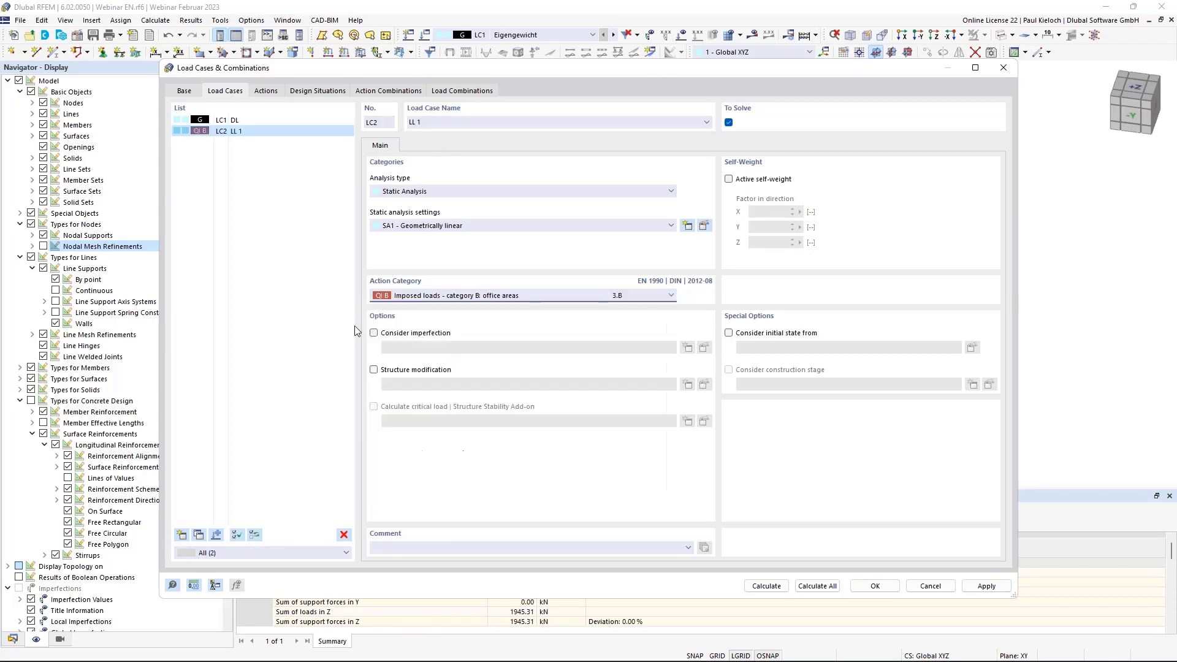
left_click(271, 120)
left_click(267, 131)
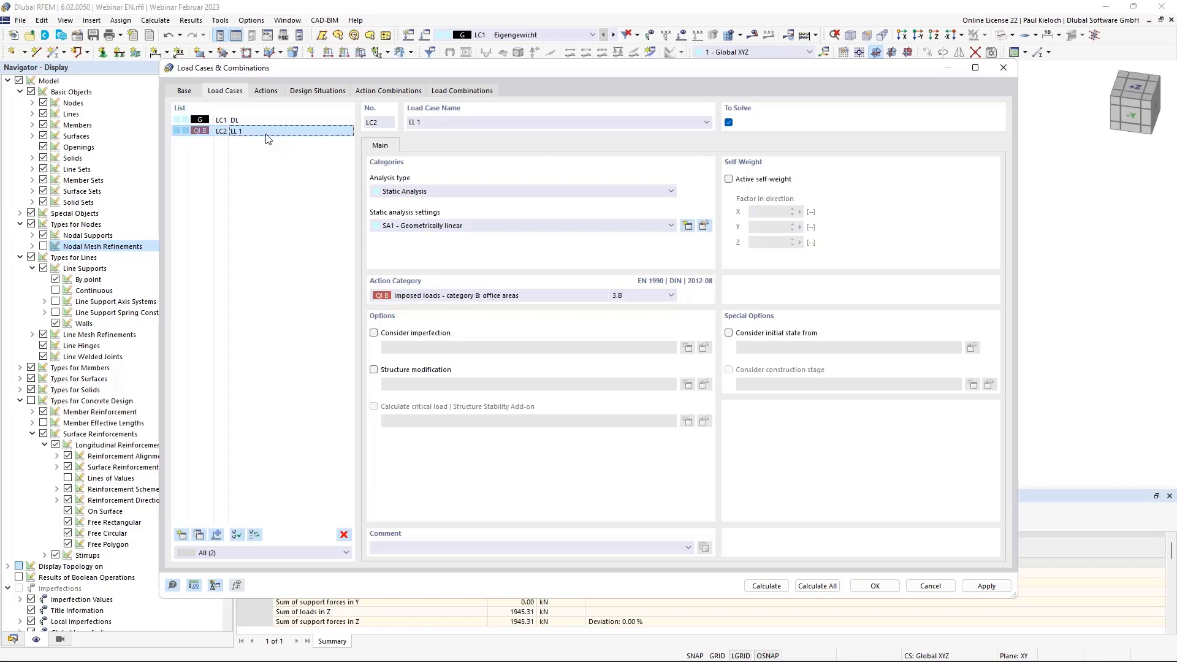
Copy the imposed load case LL 1 three times to create LC3, LC4 and LC5.
left_click(199, 535)
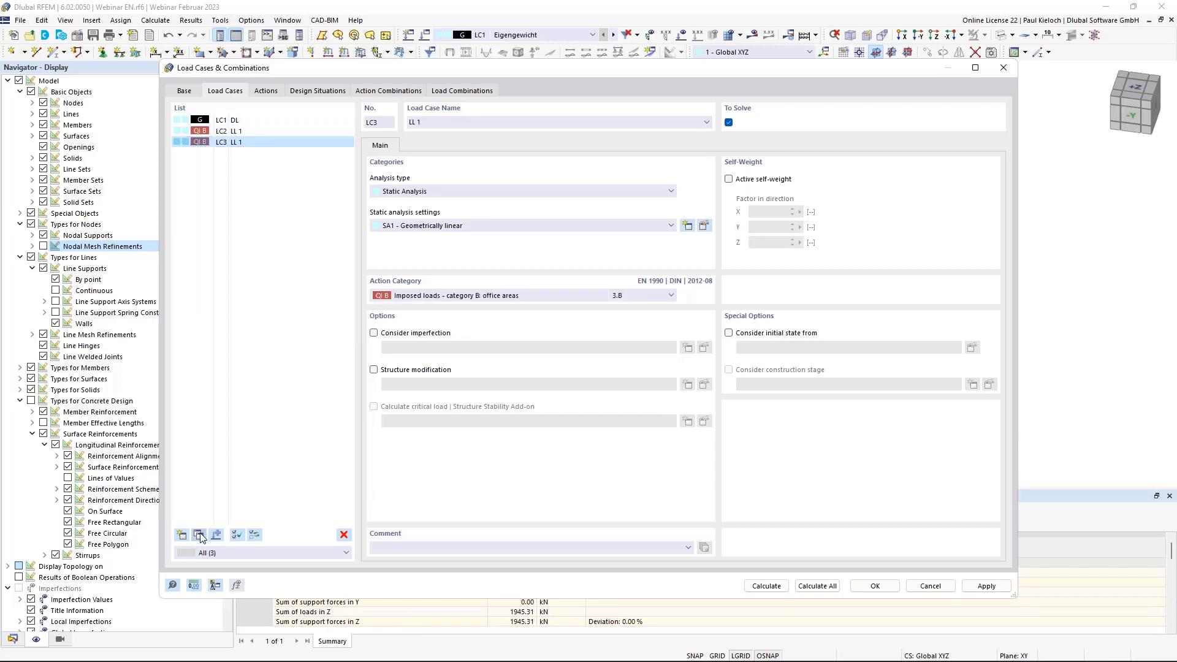
left_click(199, 535)
left_click(199, 535)
Rename load cases LC3, LC4 and LC5 as LL 2, LL 3 and LL 4, and apply the changes.
left_click(288, 142)
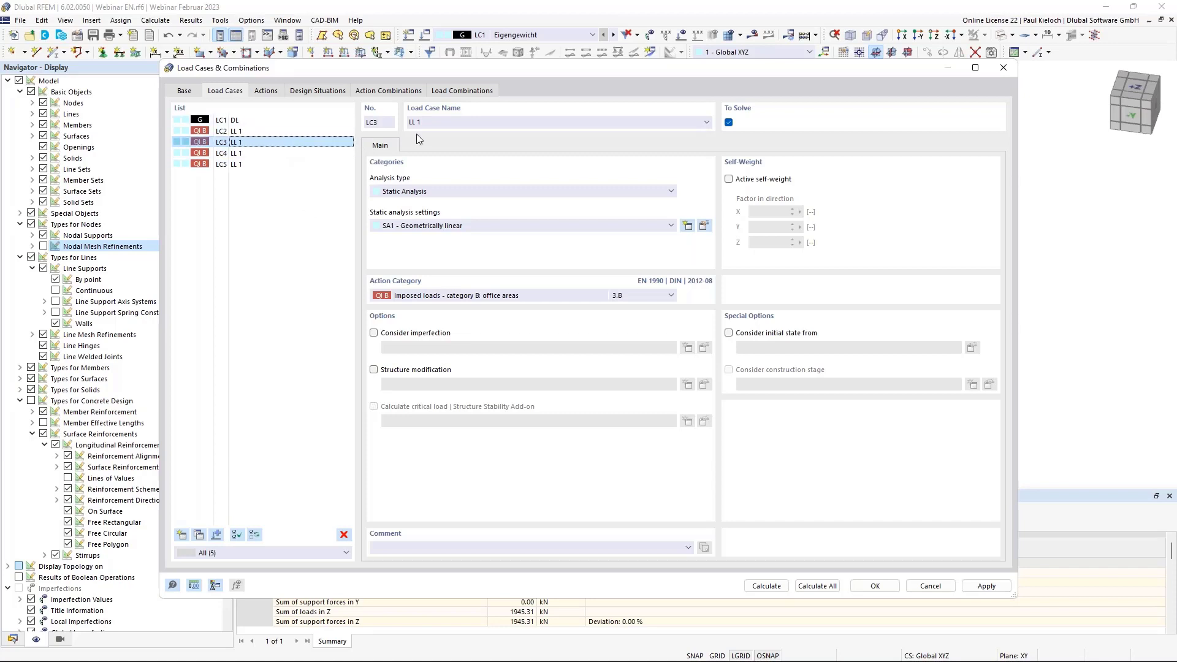
double_click(432, 123)
type("2")
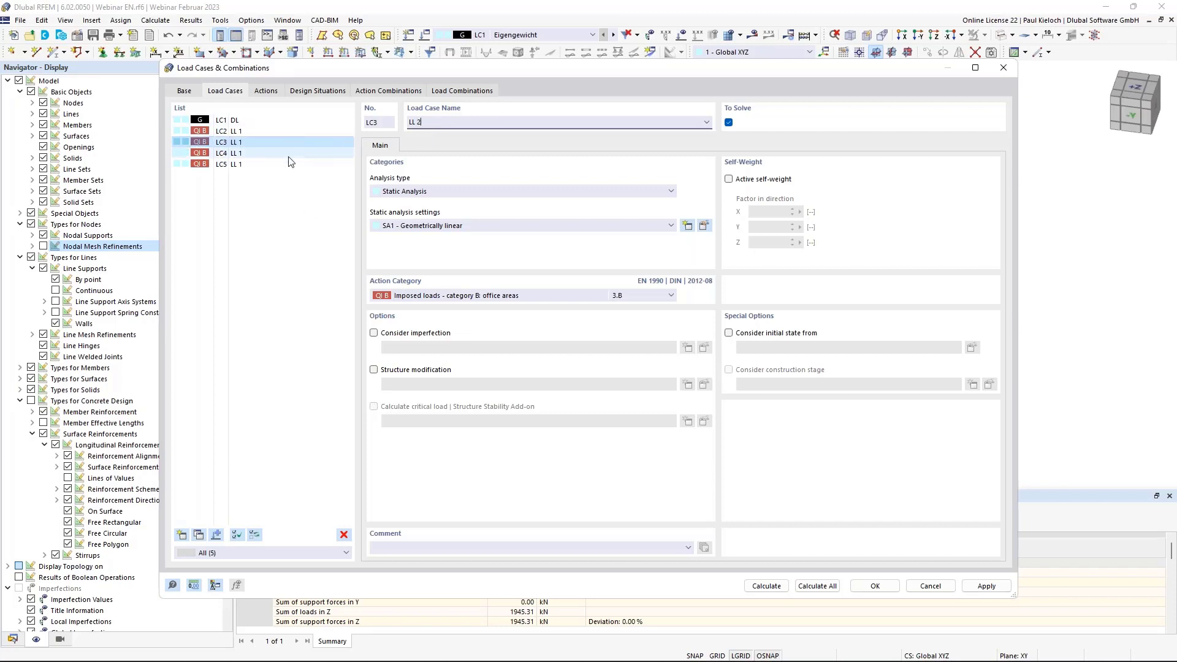
left_click(288, 156)
double_click(459, 123)
type("3")
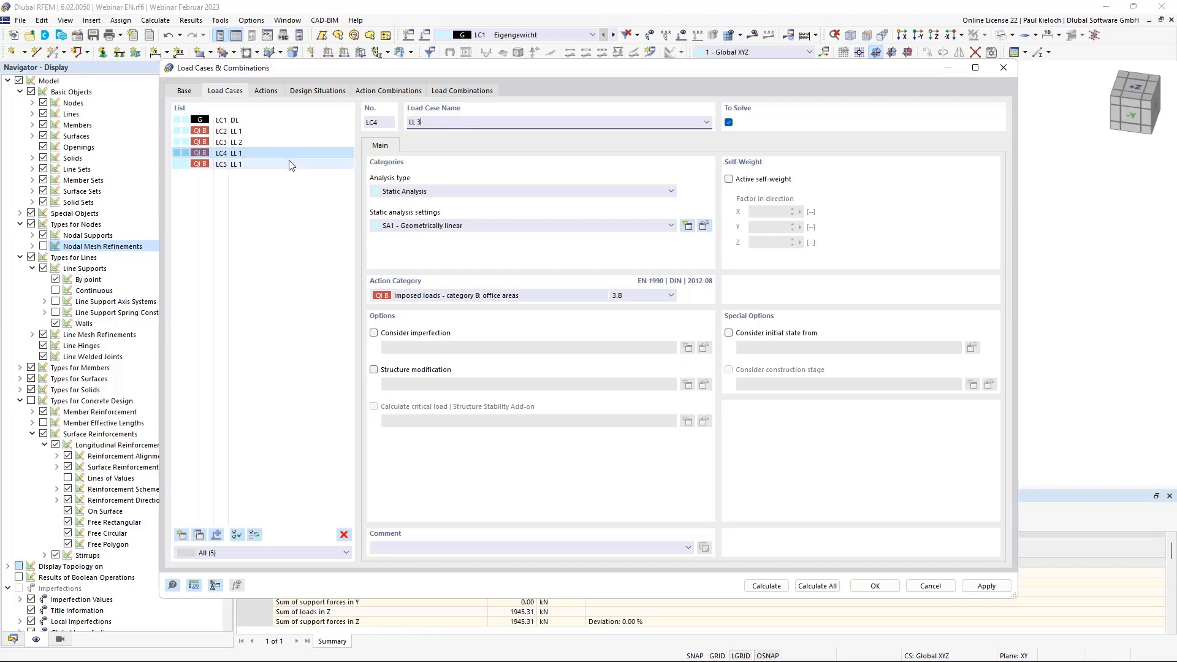
left_click(291, 165)
double_click(431, 123)
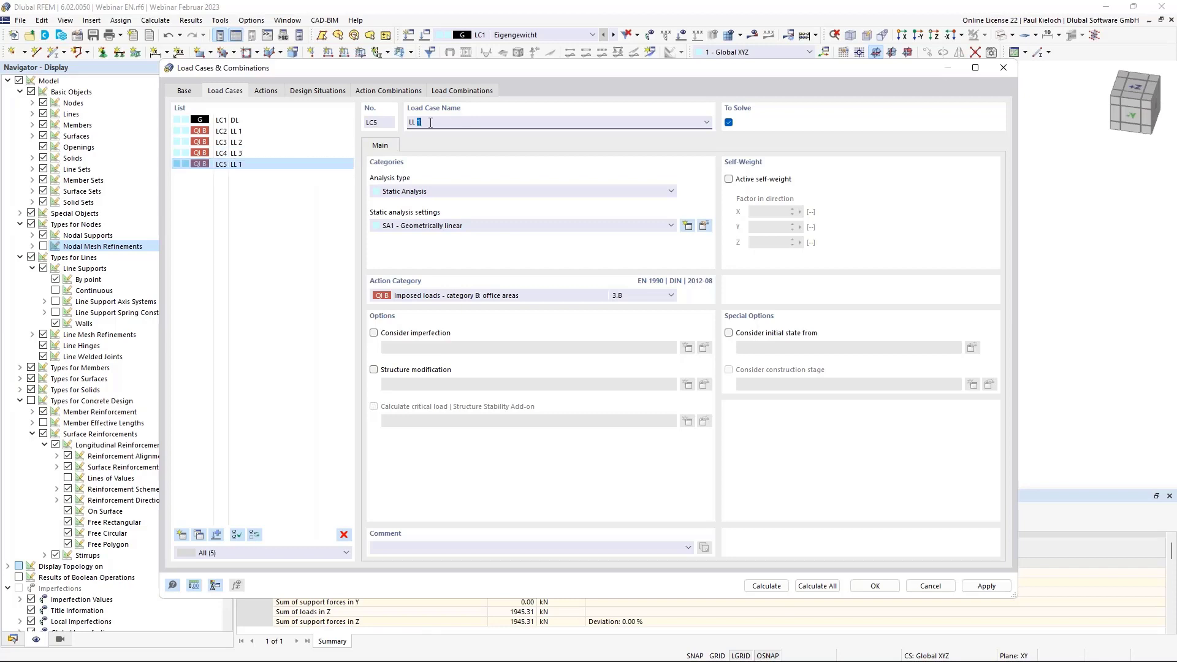
type("4")
left_click(285, 156)
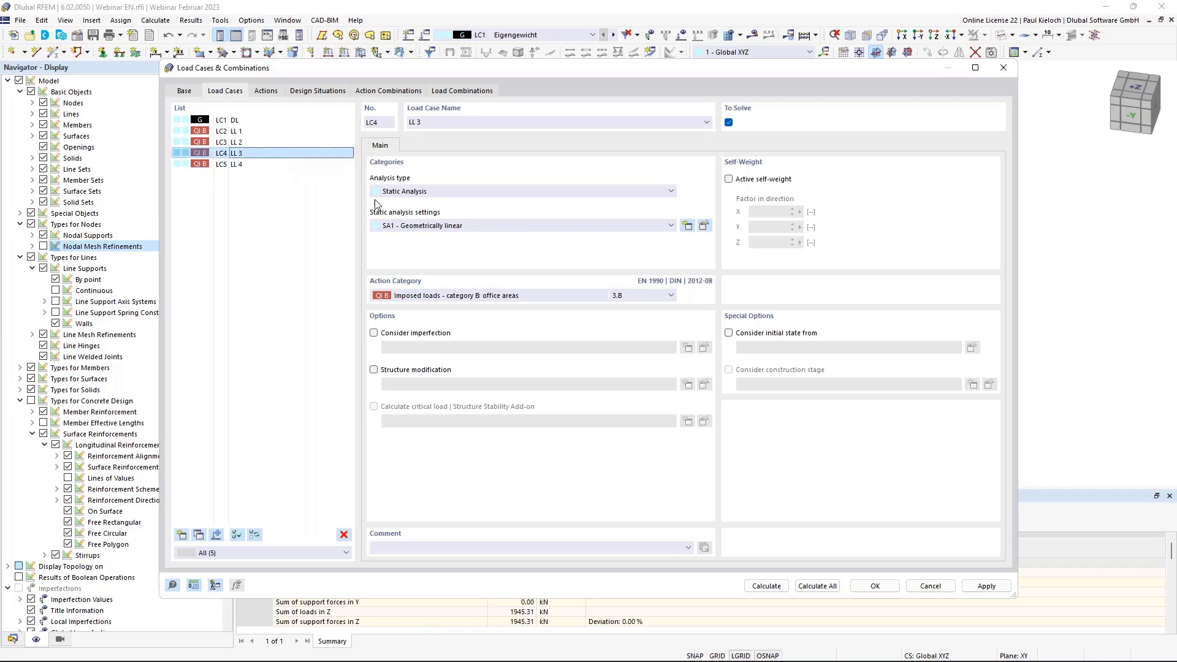
left_click(984, 586)
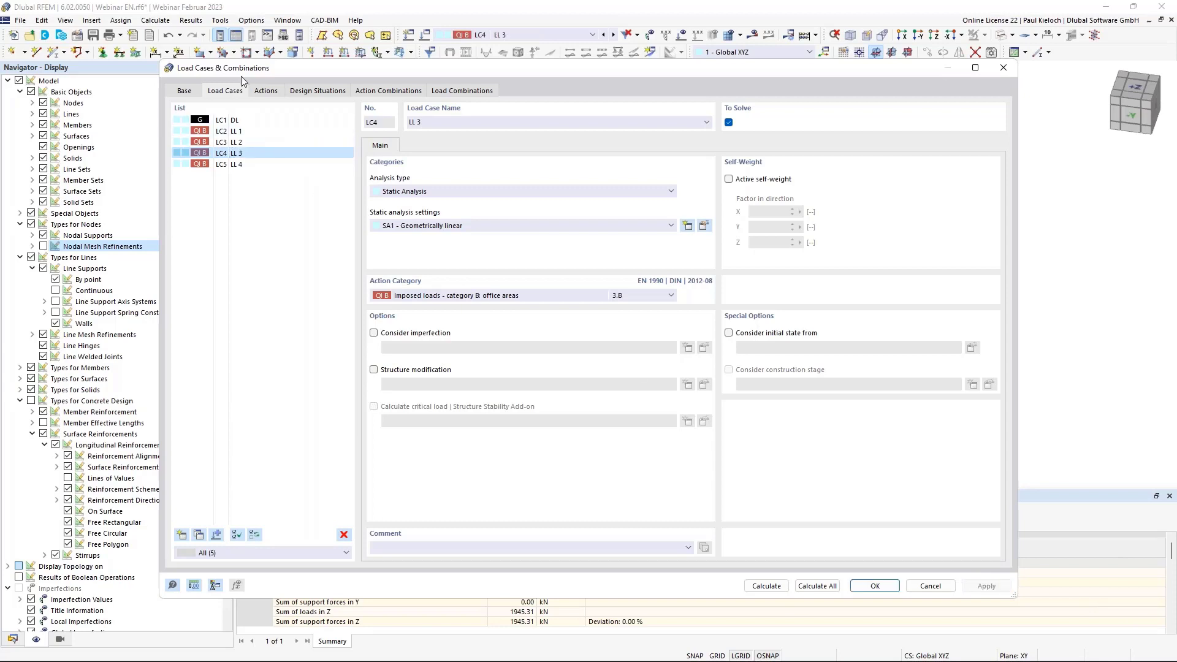
Delete the design situation DS3 SLS - Frequent.
left_click(268, 92)
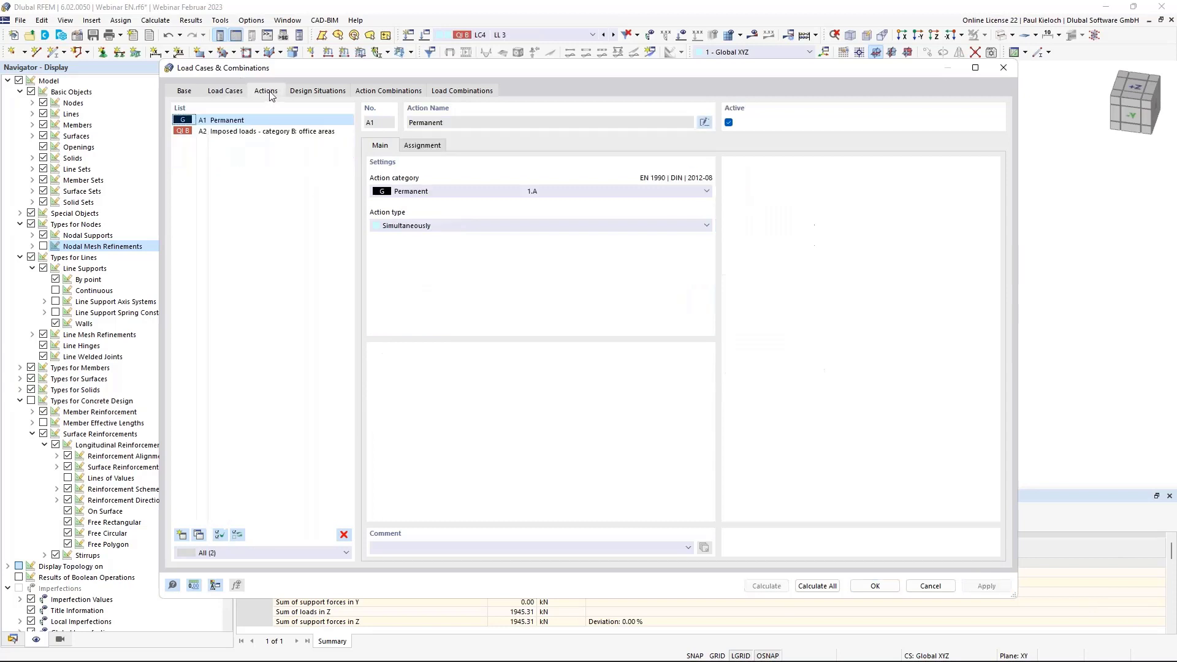
left_click(323, 92)
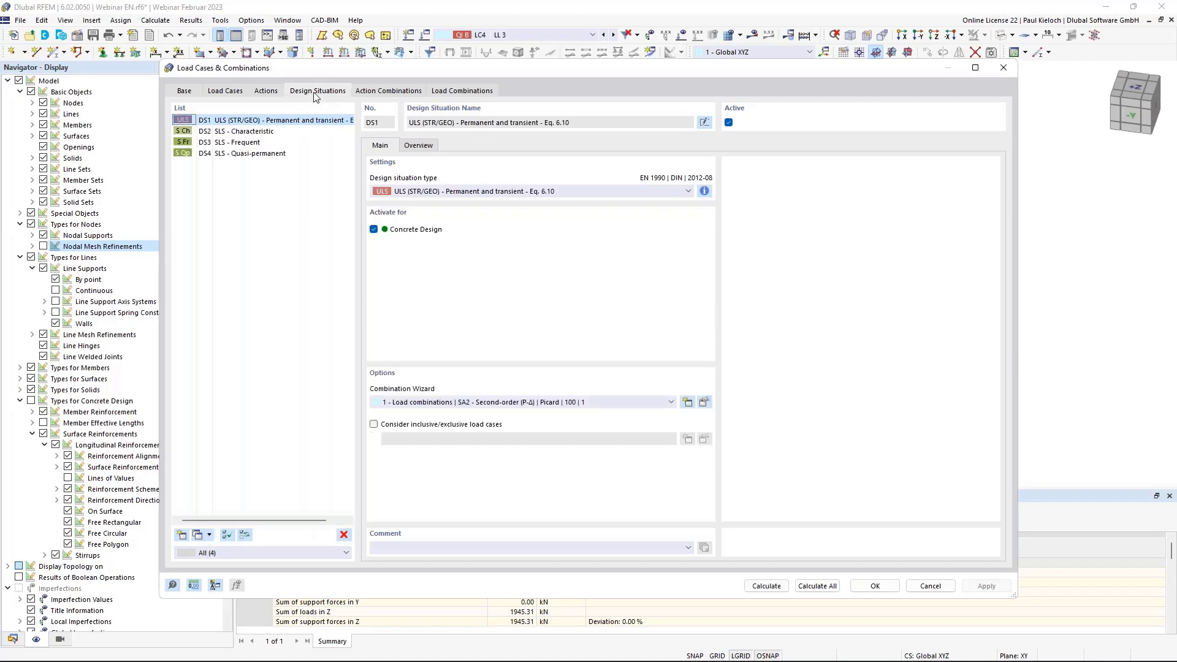
left_click(235, 144)
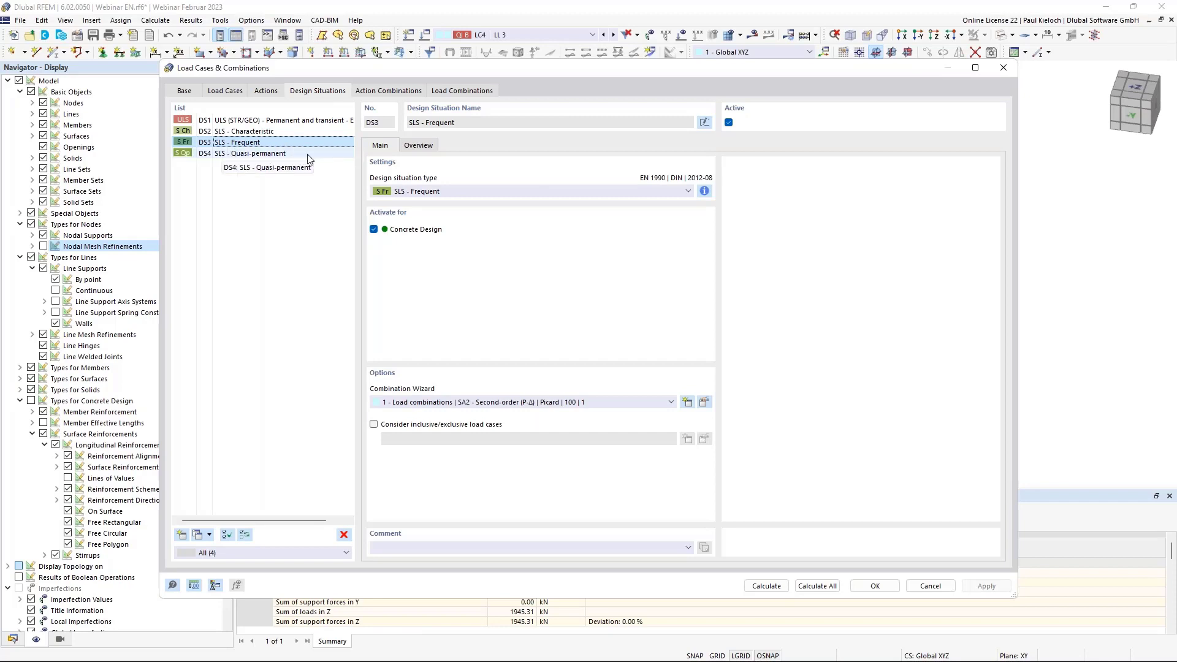
left_click(342, 537)
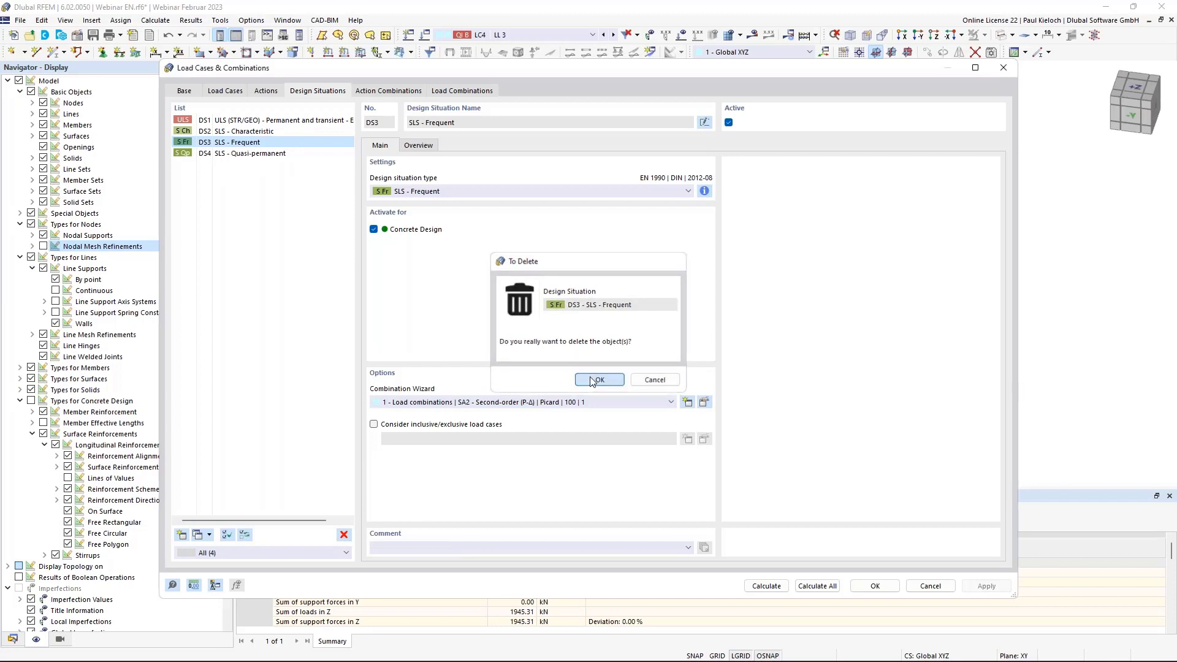
Delete design situation DS3 and assign the combination wizard "2 - Load combinations | SA1 - Geometrically linear" to the remaining design situations.
left_click(589, 379)
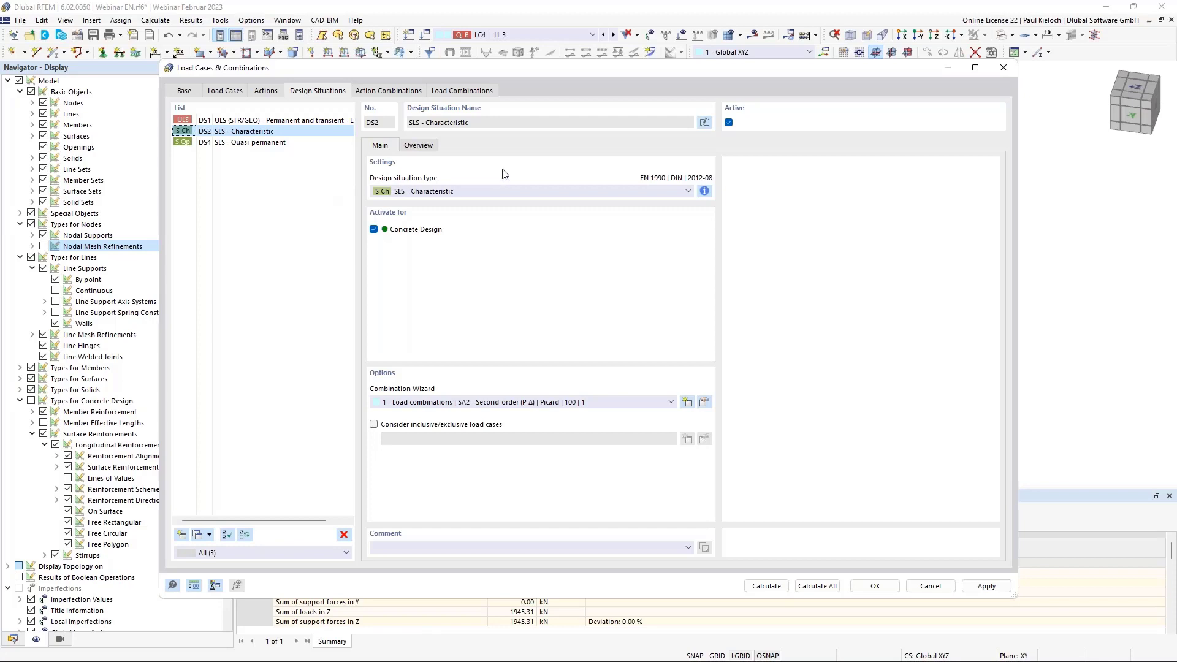
left_click(308, 122)
left_click(305, 143, "shift")
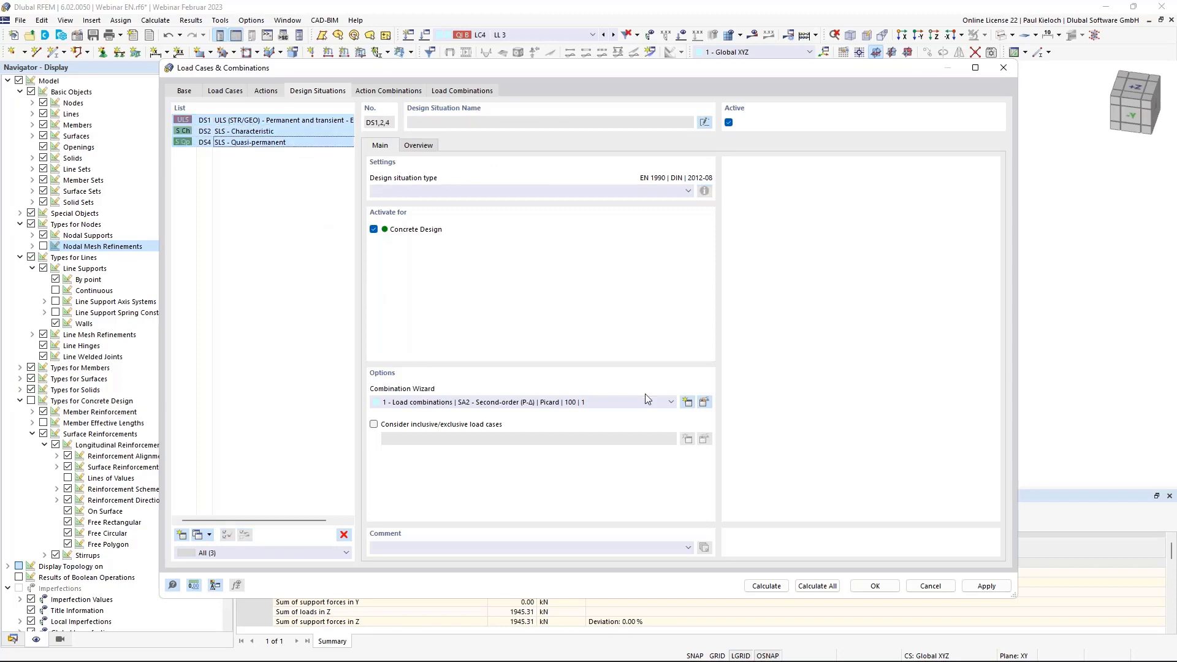
left_click(600, 403)
left_click(500, 432)
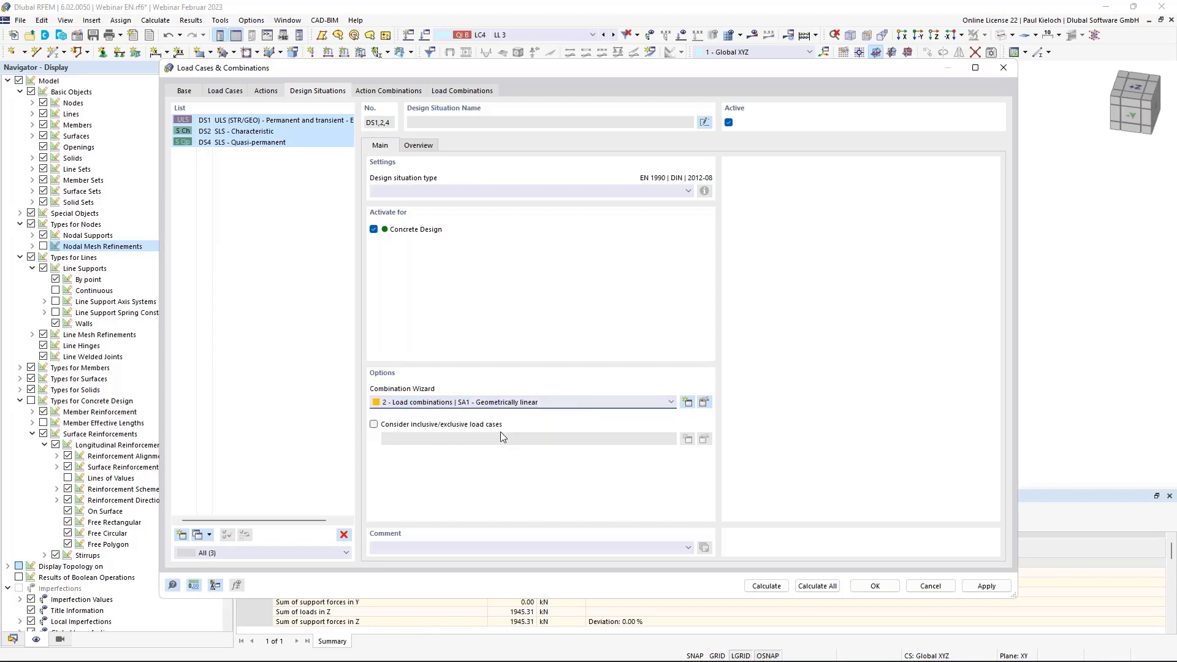
left_click(282, 131)
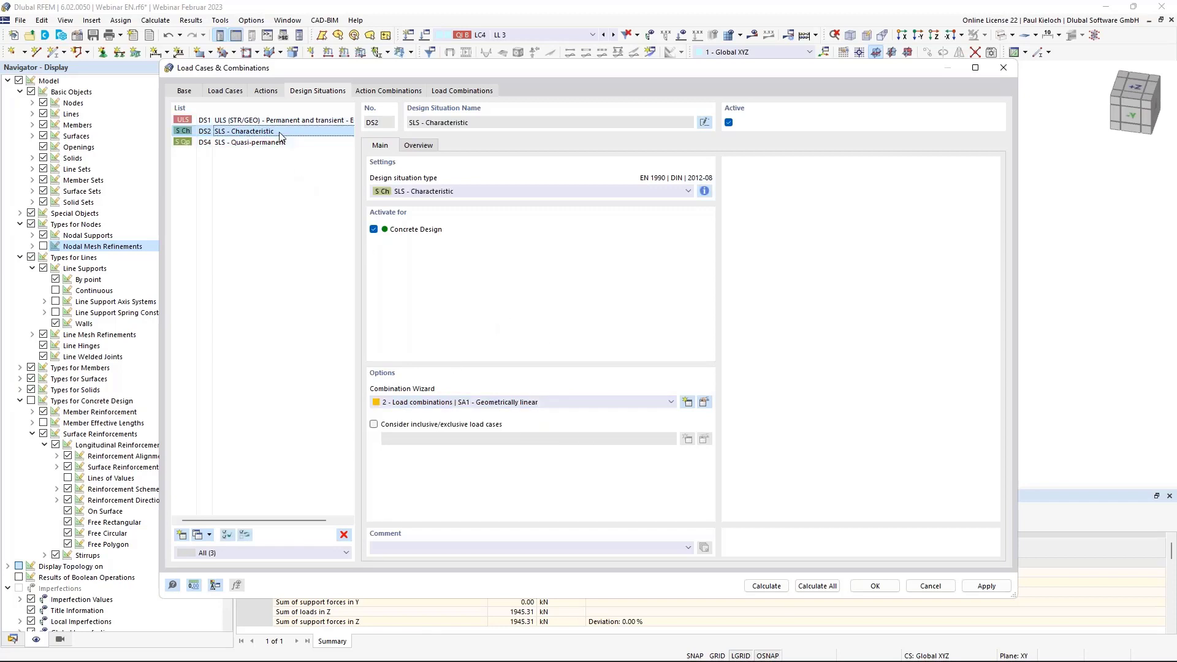
Generate and review the action and load combinations, accept the load case definitions and save the model.
left_click(387, 92)
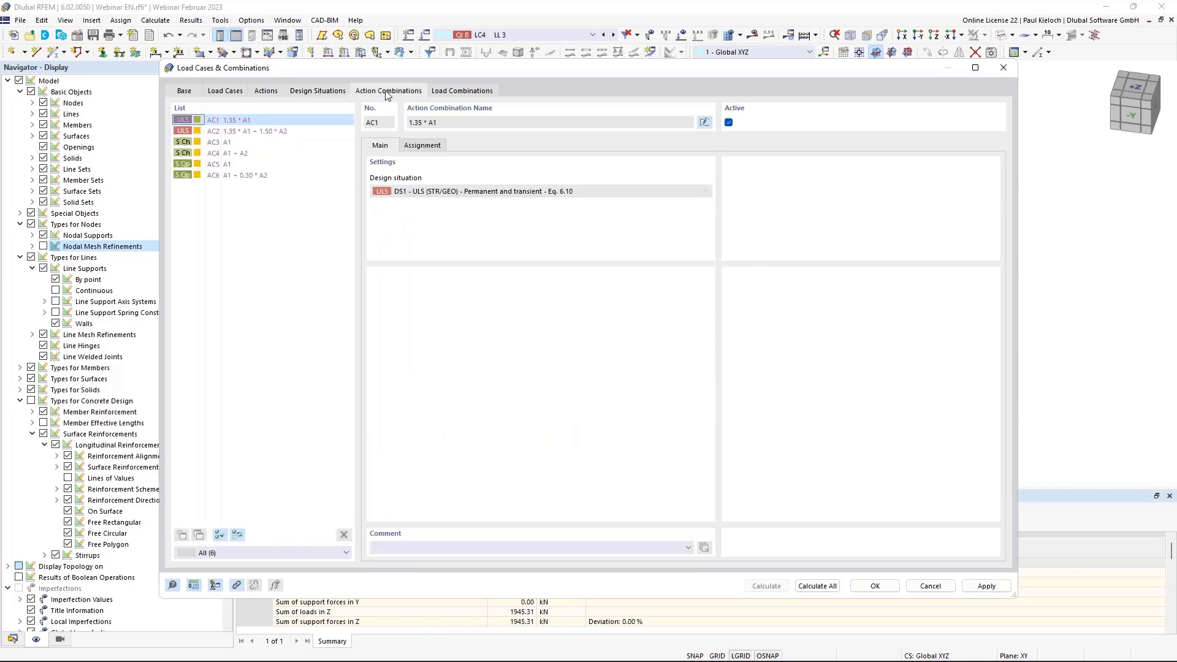
left_click(483, 92)
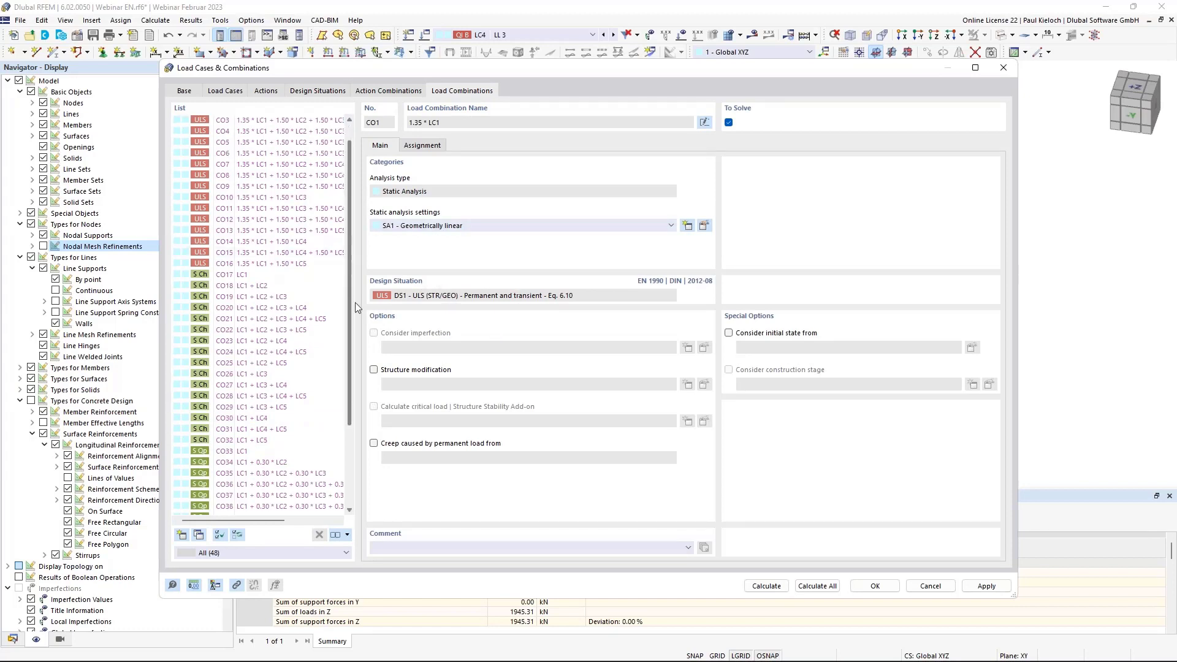
left_click(875, 586)
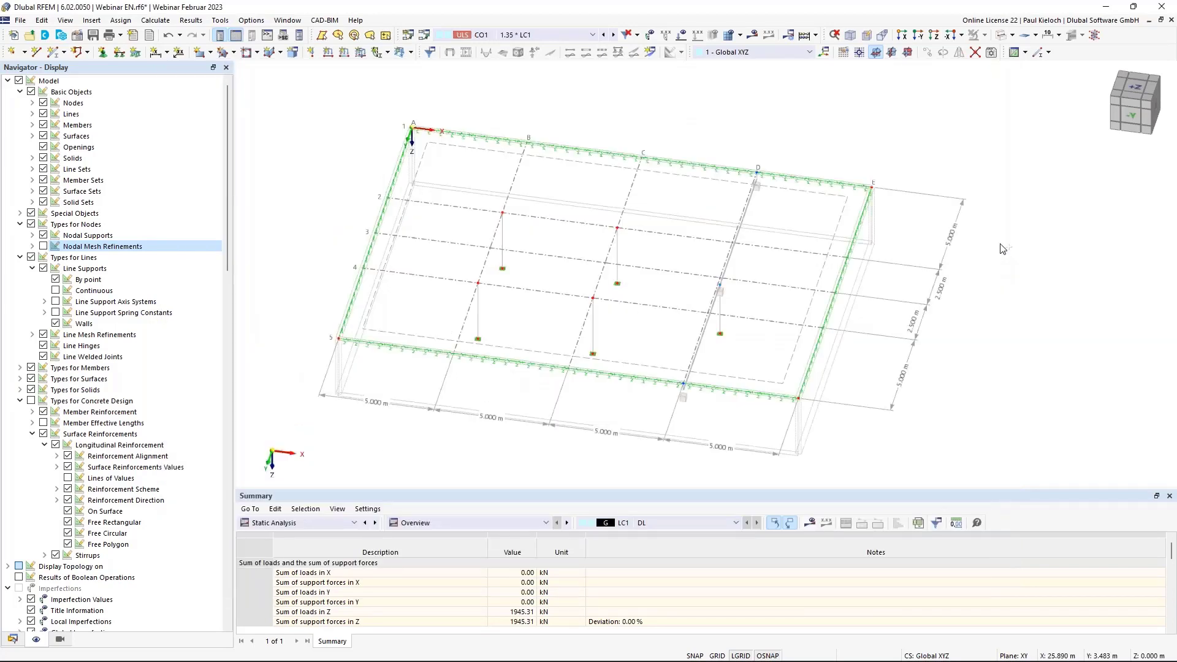
key("ctrl+s")
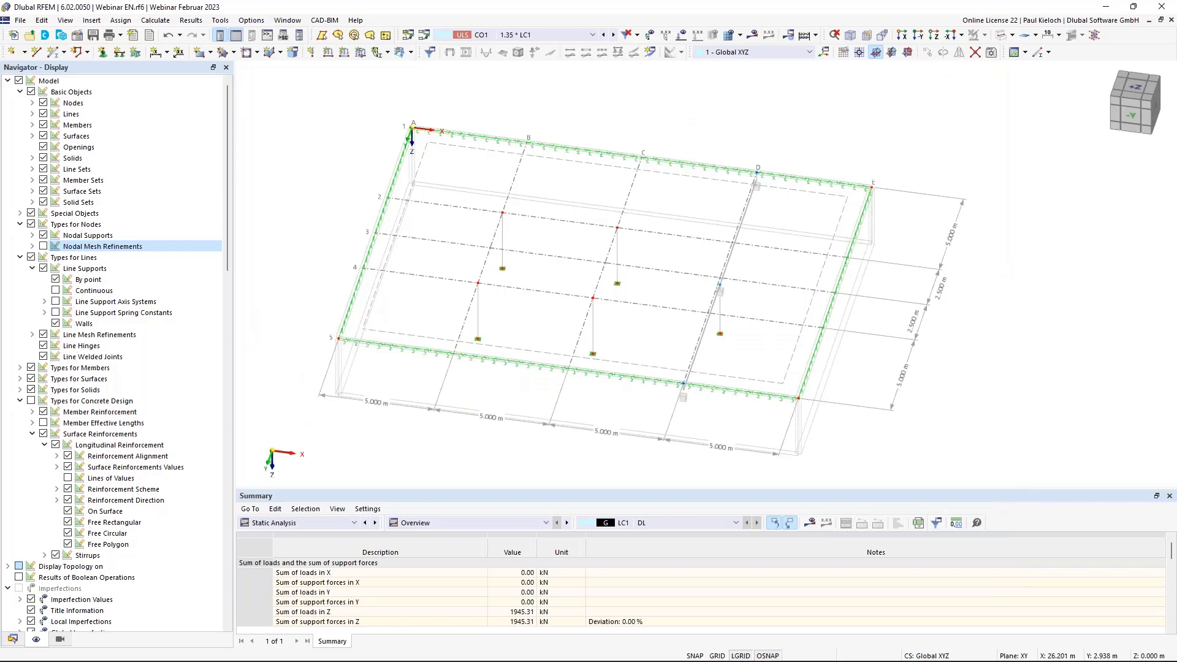
Apply a uniform surface load of 1.50 kN/m² to surface 1 in load case LC1 - DL, accepting the deletion of results.
left_click(525, 36)
left_click(525, 47)
middle_click_drag(674, 127, 668, 107, "ctrl")
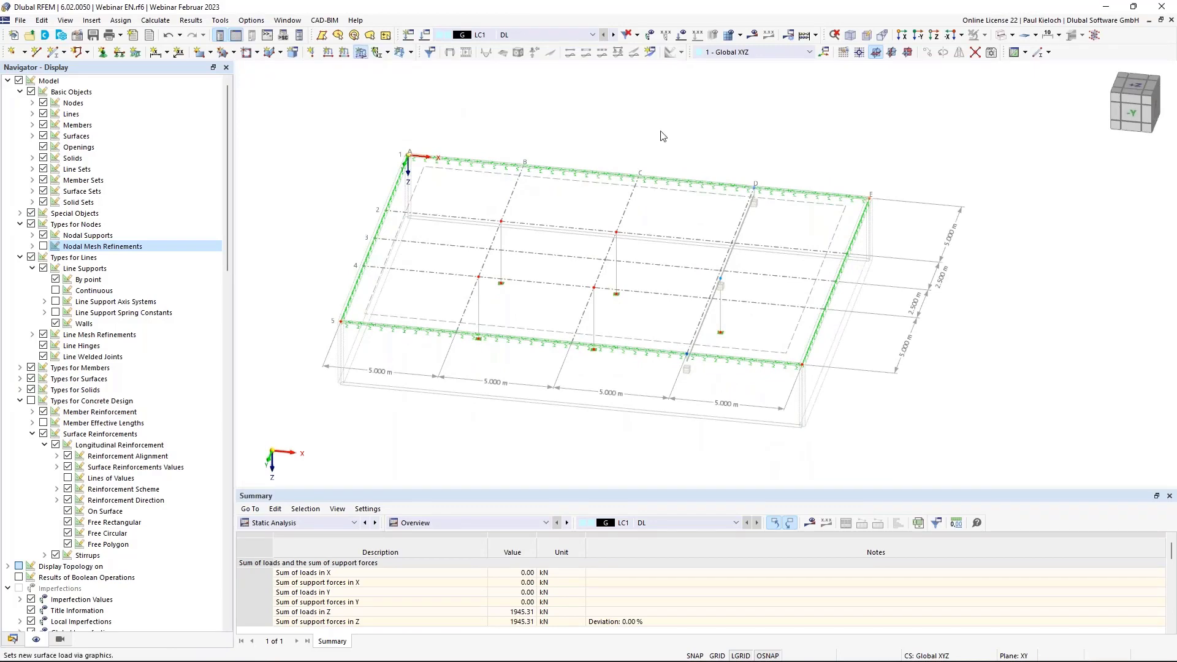
double_click(506, 208)
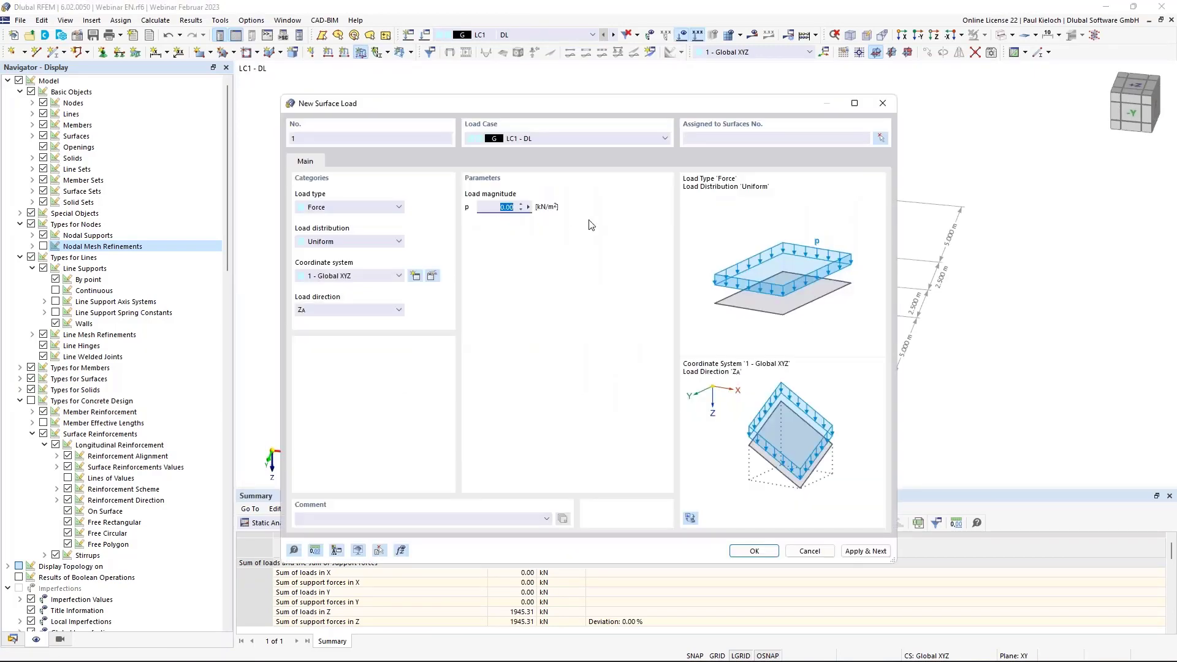
type("1,5")
left_click(881, 141)
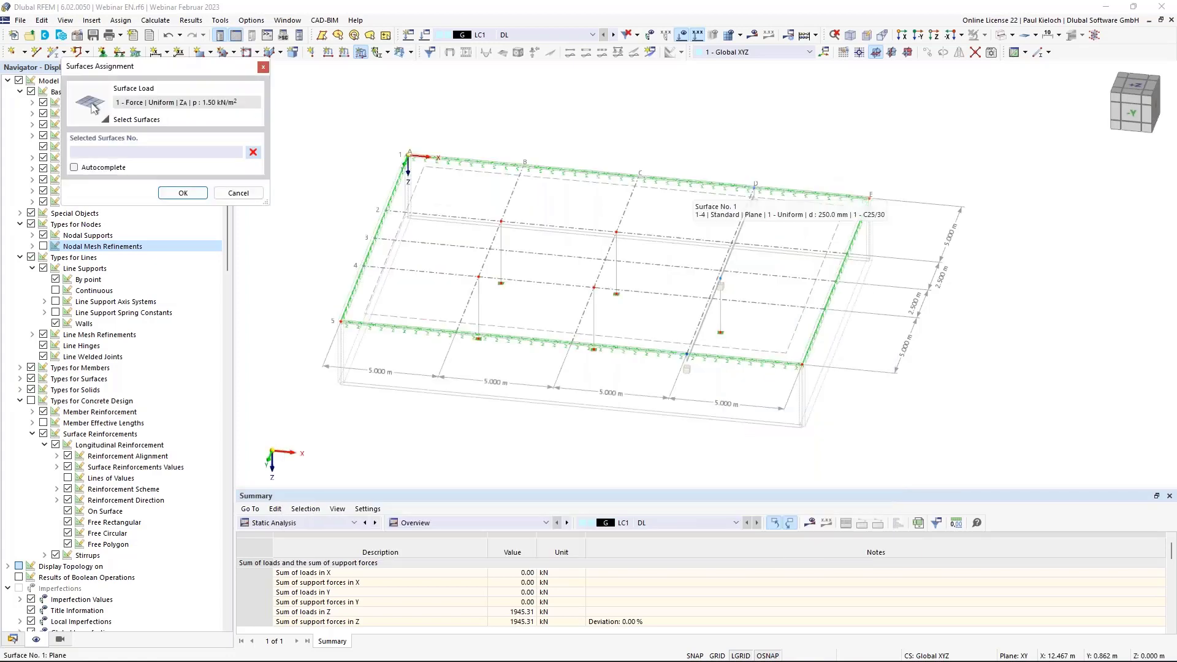
left_click(182, 192)
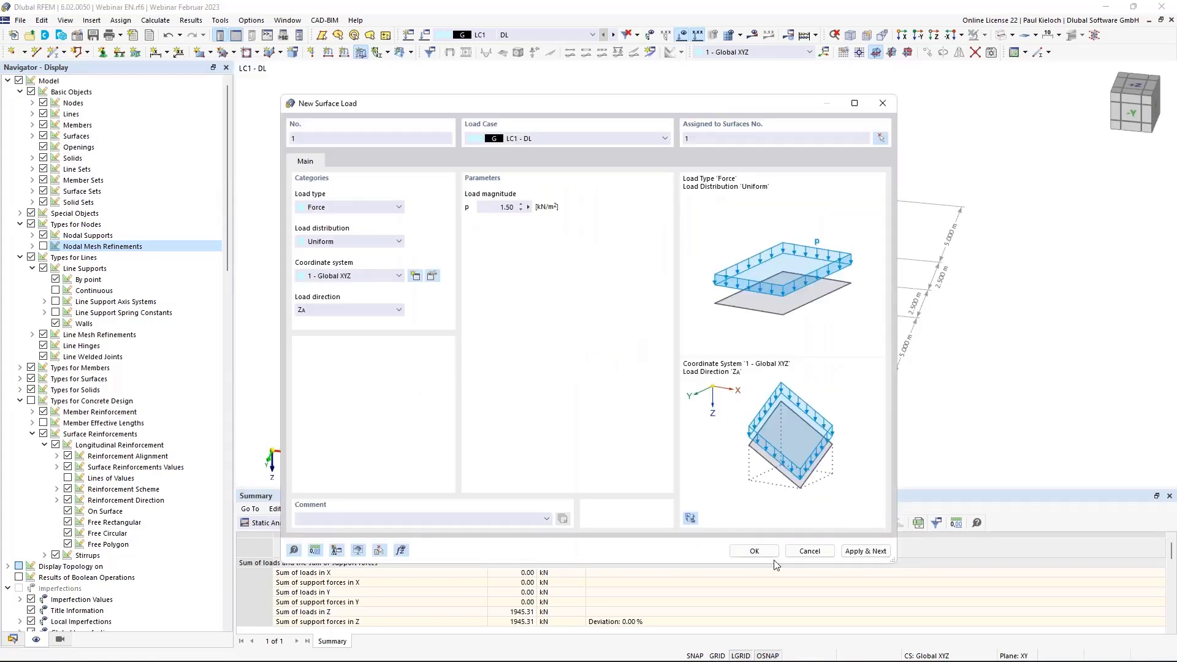
left_click(755, 551)
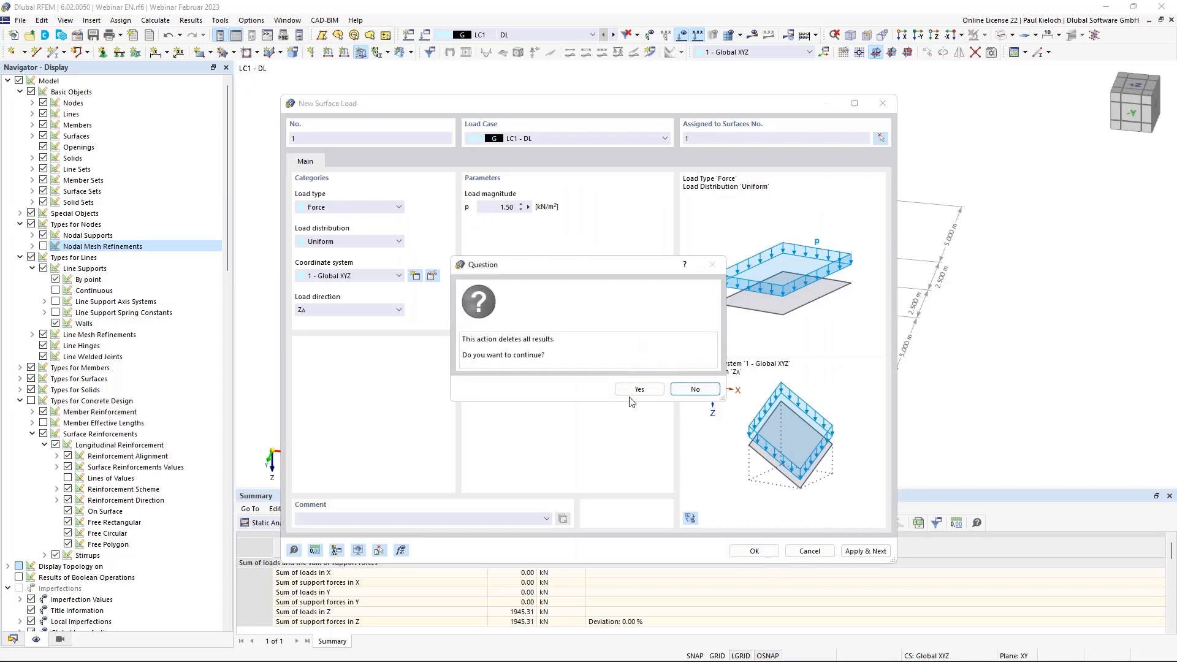
left_click(638, 392)
In load case LC2 - LL 1, add a free rectangular load of 3.80 kN/m² on surface 1 from (0, 15) to (5, 10) m.
left_click(612, 35)
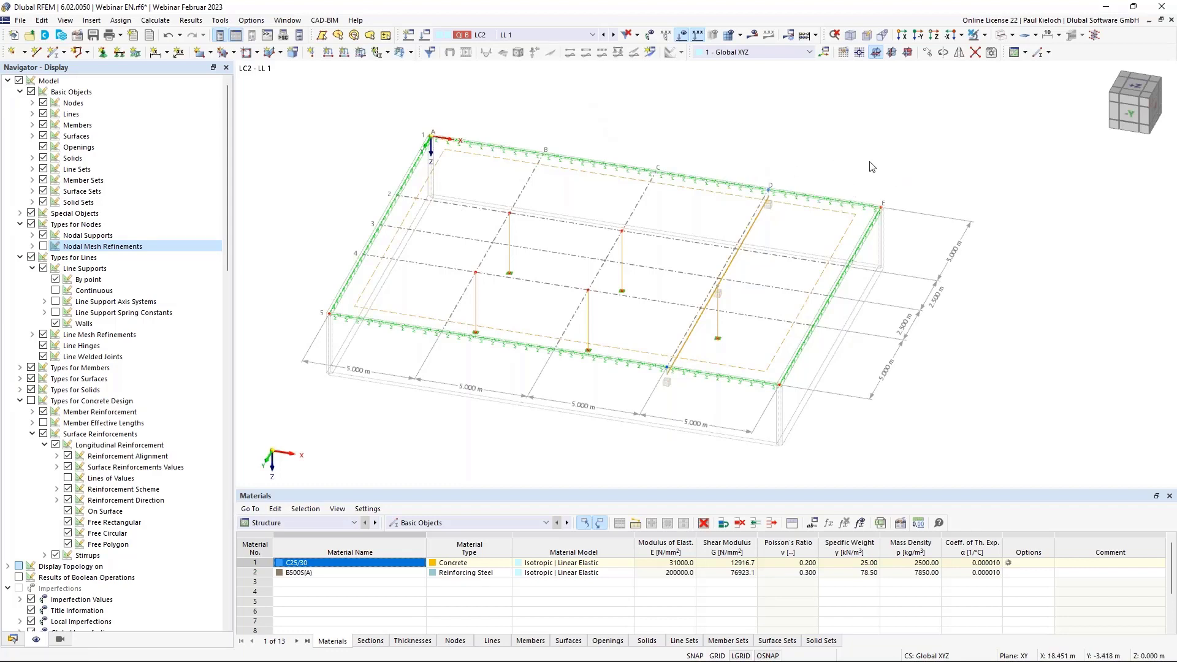
left_click(410, 52)
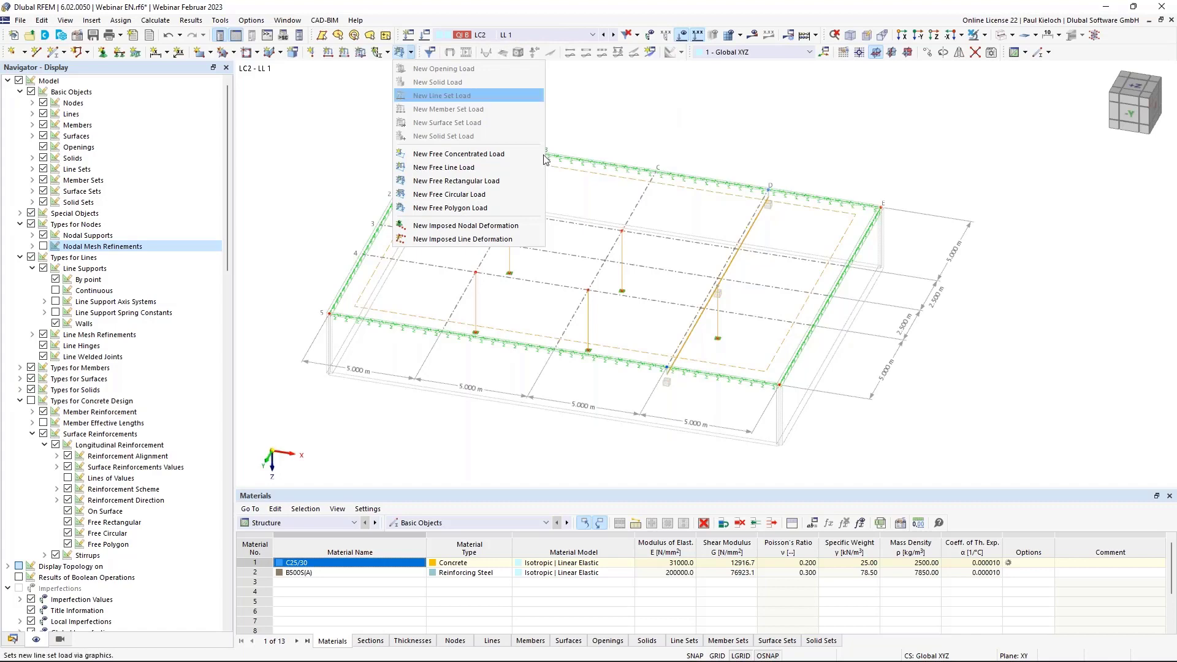
left_click(454, 180)
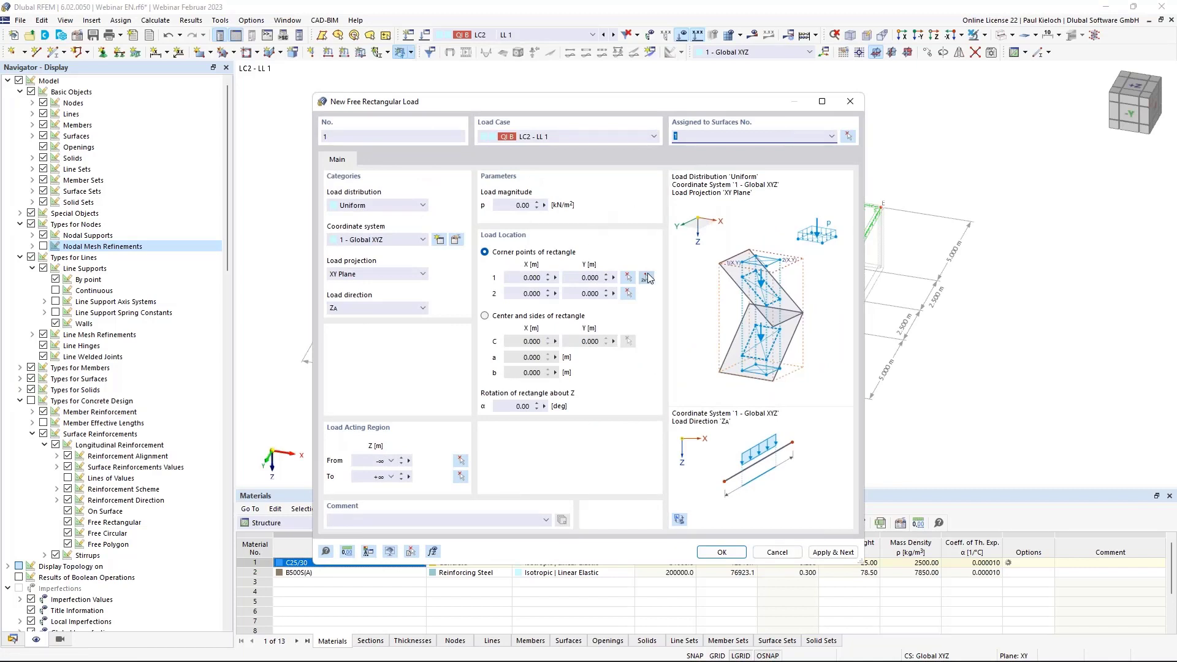
left_click(516, 206)
key("Tab")
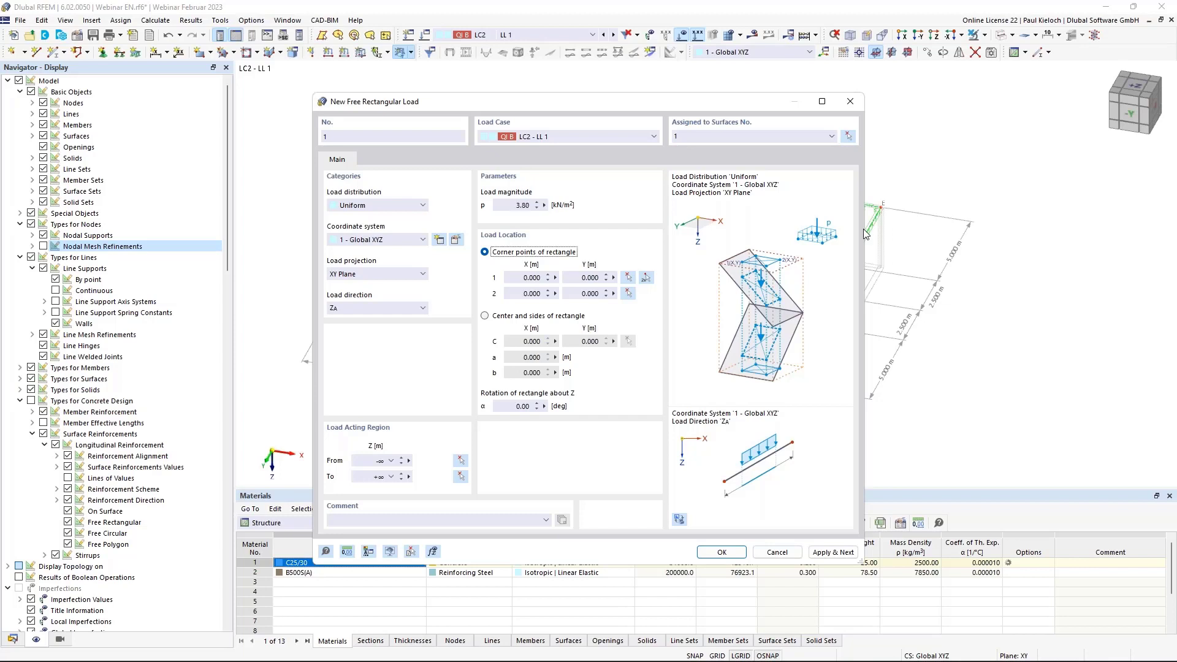
left_click(646, 279)
left_click(329, 313)
left_click(493, 242)
left_click(832, 552)
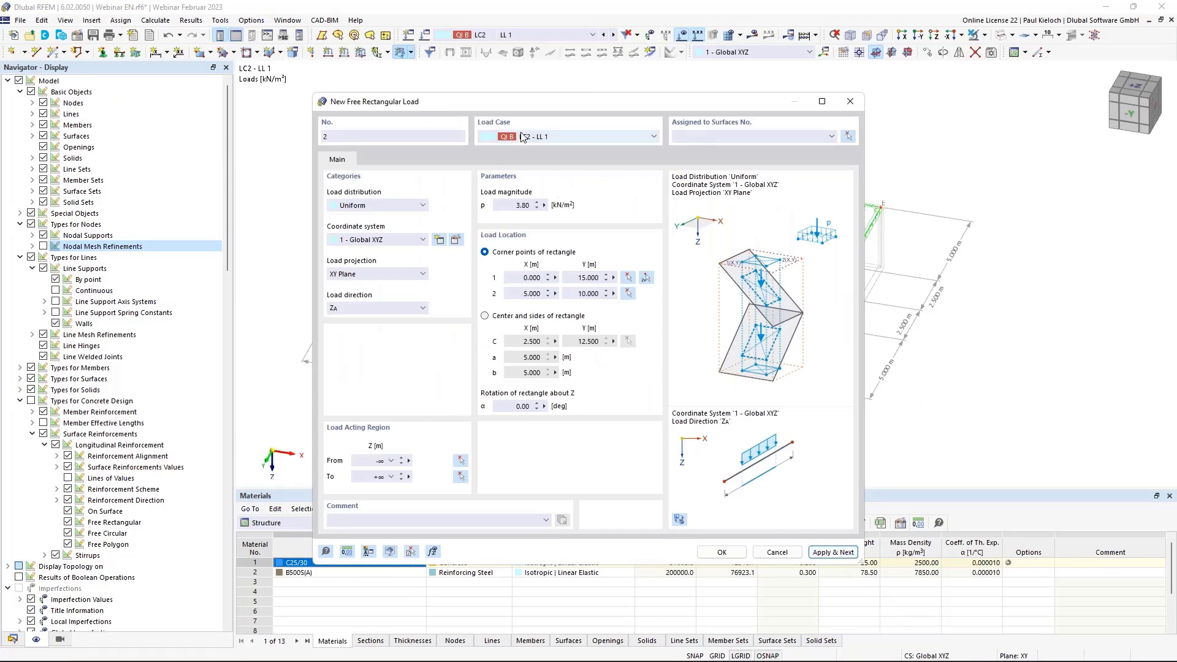
Add a second free rectangular load of 3.80 kN/m² on surface 1 with corners at (0, 5) and (5, 0) m.
left_click_drag(497, 104, 771, 115)
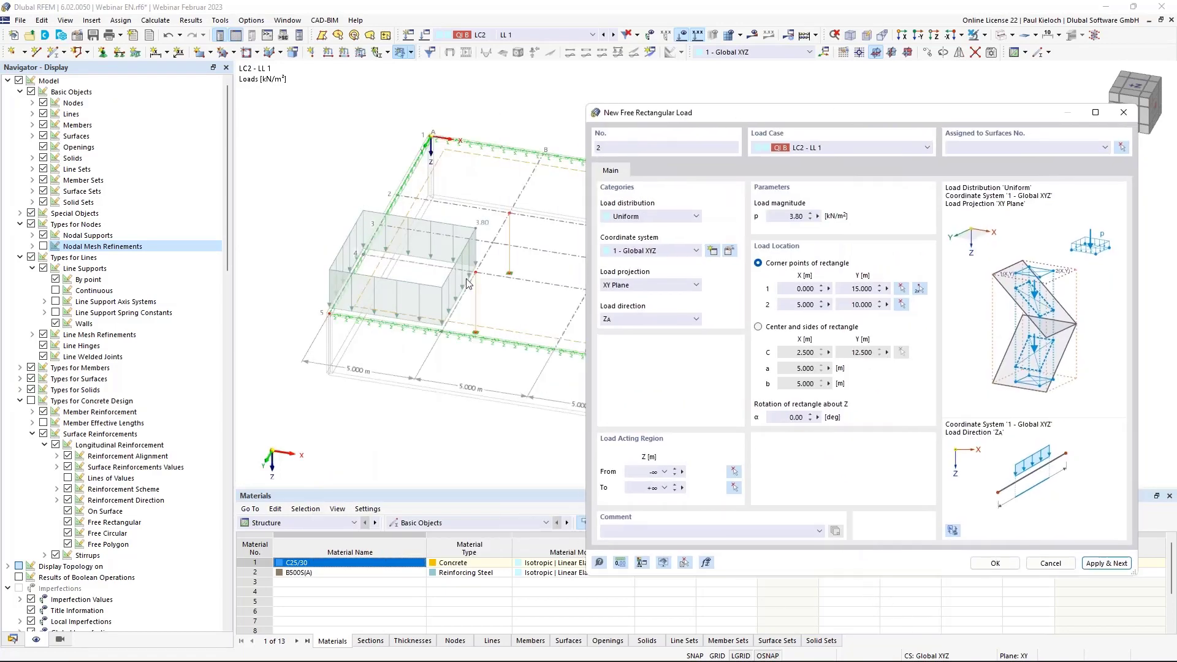
left_click_drag(674, 115, 478, 101)
left_click(777, 133)
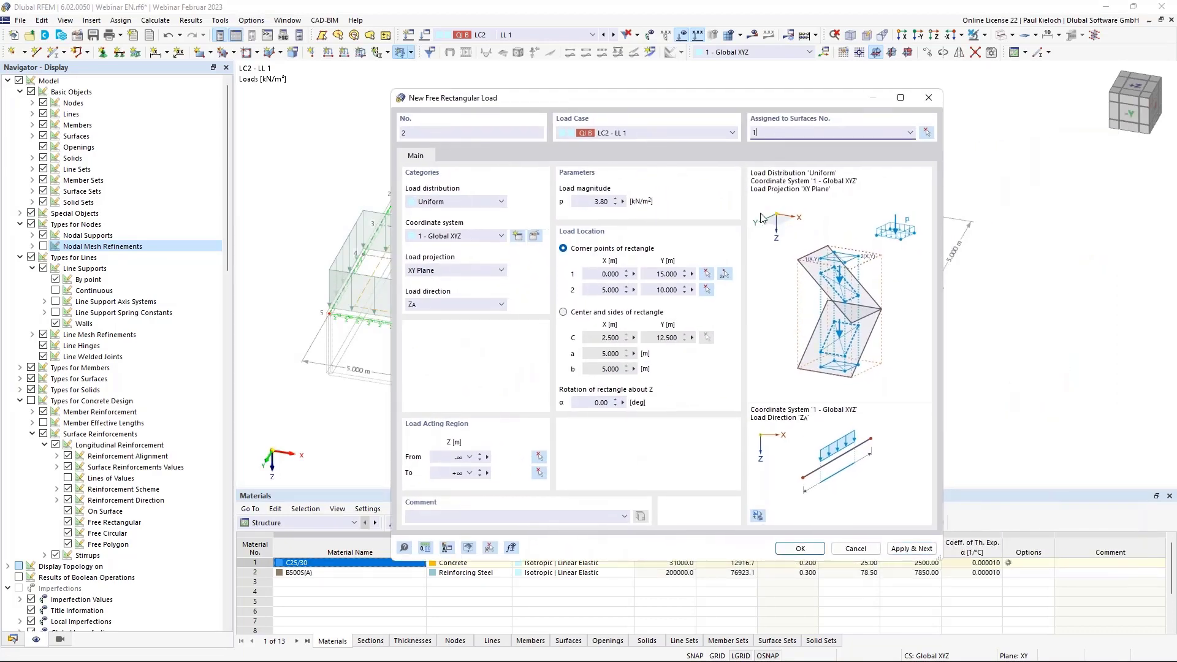
left_click(725, 276)
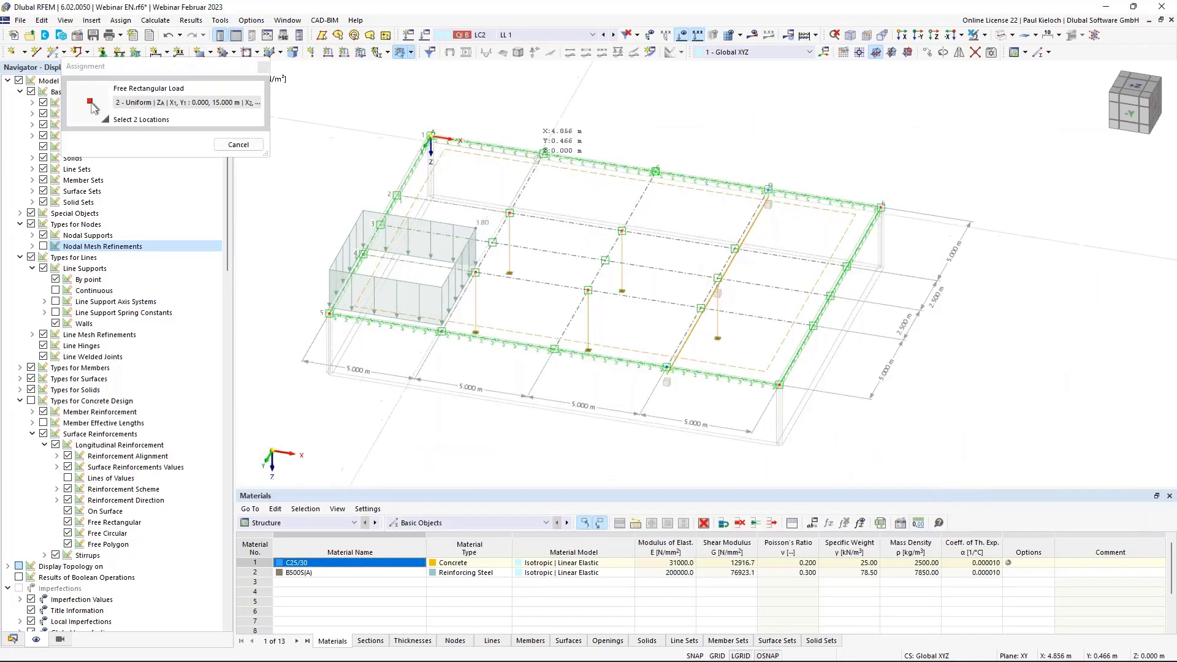
left_click(544, 154)
left_click(825, 549)
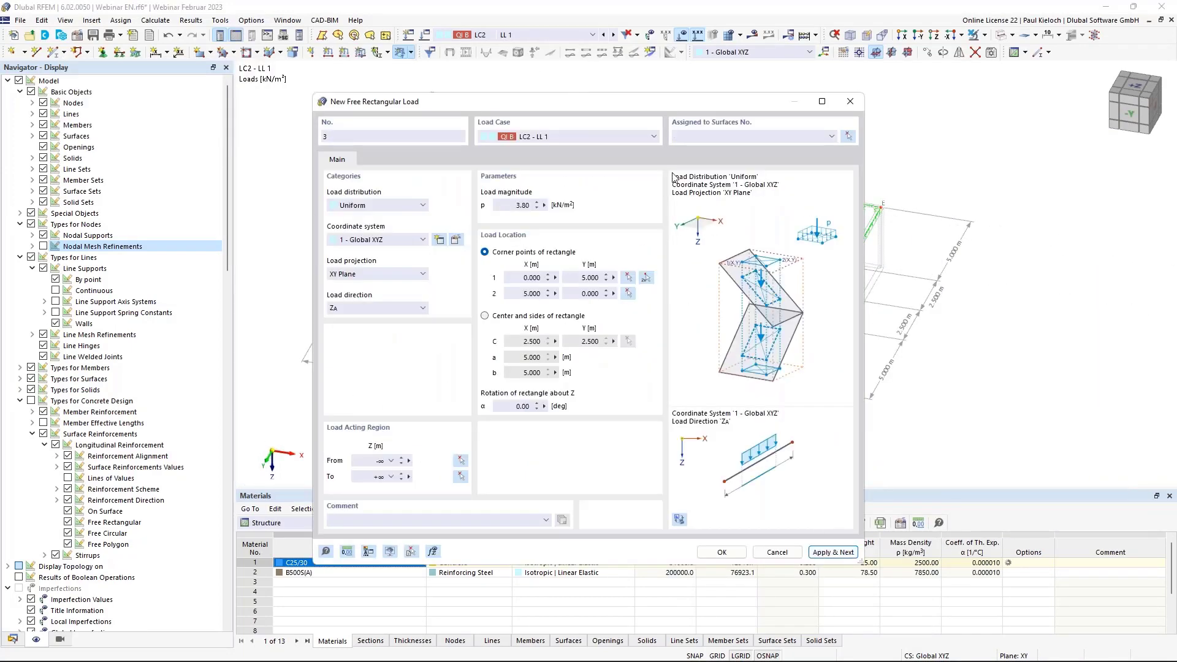
Add a third free rectangular load of 3.80 kN/m² on surface 1 with corners at (5, 10) and (10, 5) m.
left_click(687, 138)
type("1")
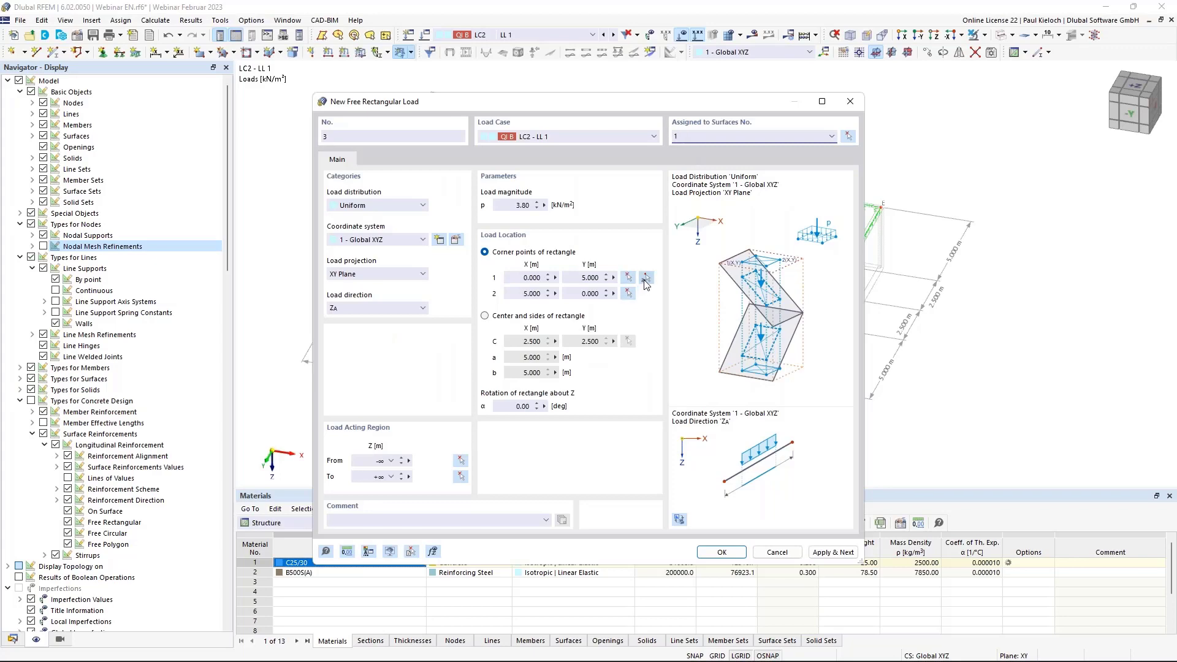
left_click(645, 277)
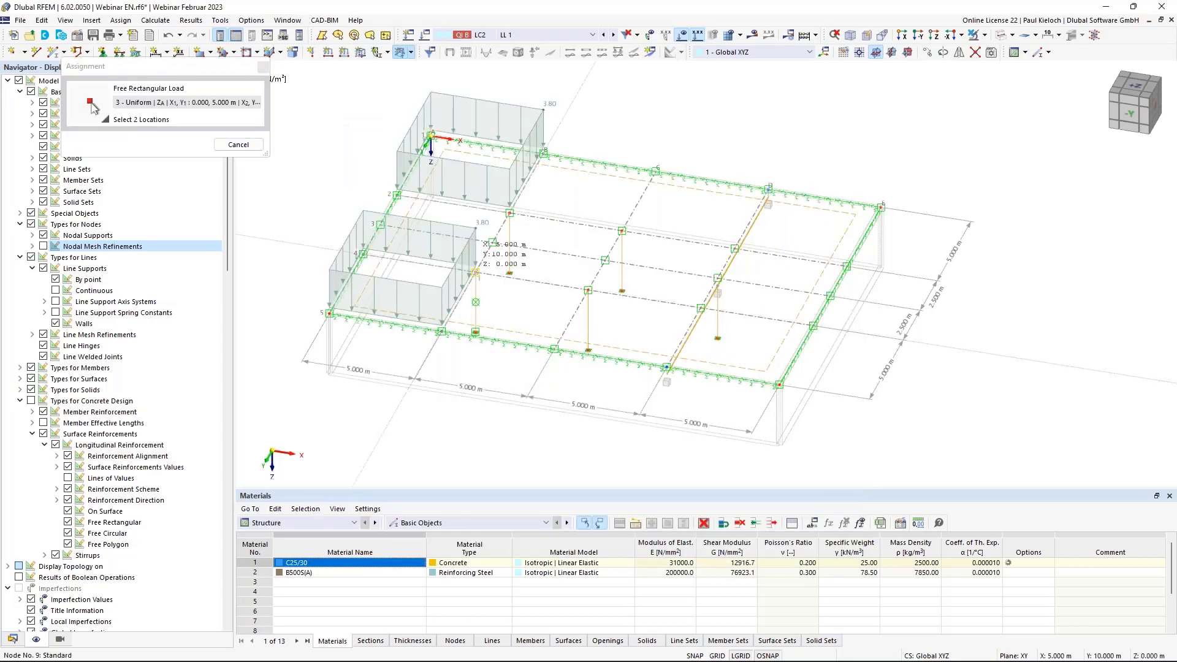
left_click(621, 231)
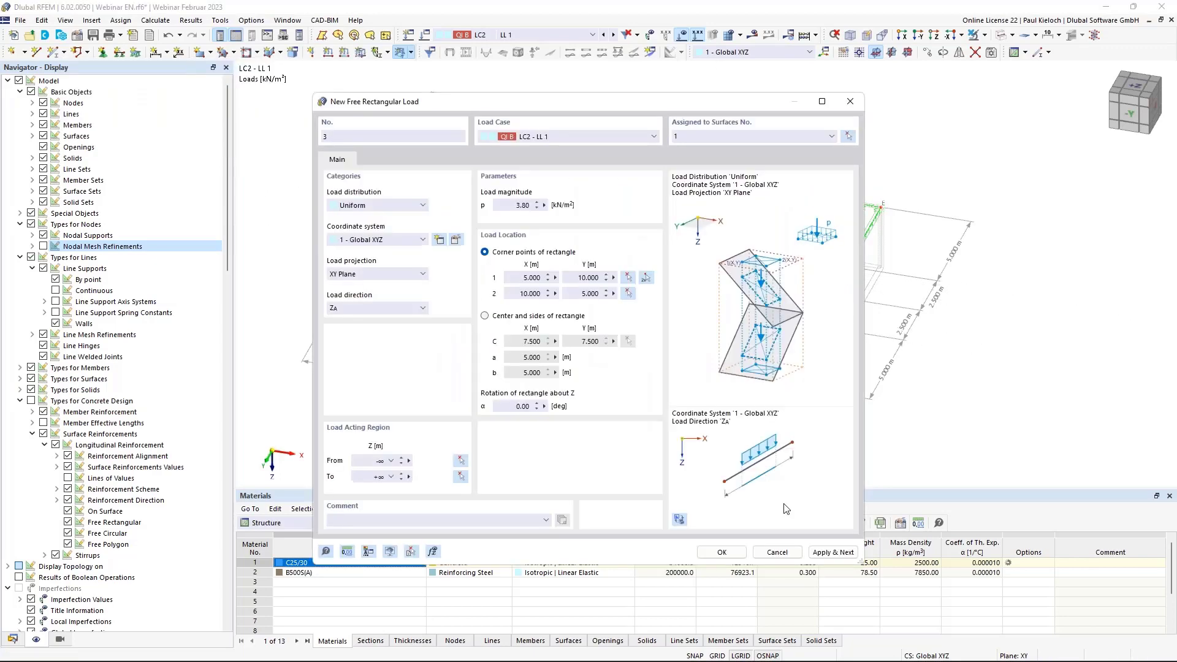
left_click(726, 552)
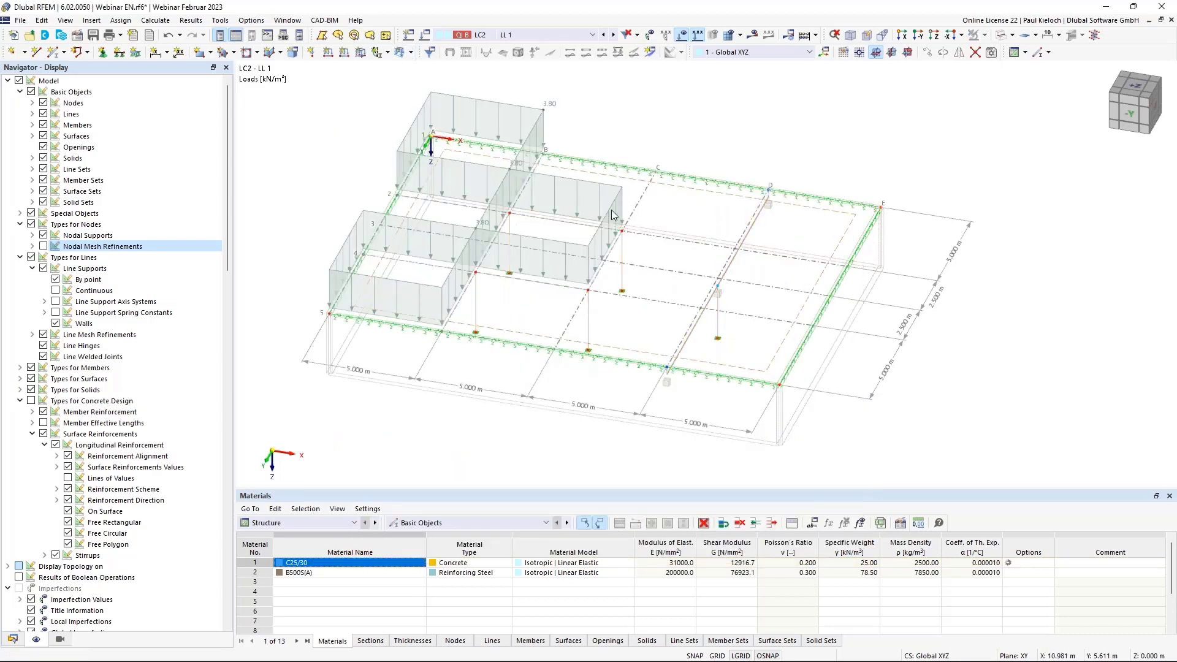
Add a free polygon load of 3.80 kN/m² on surface 1 with corners (10, 0), (10, 5), (15, 7.5) and (15, 0) m.
left_click(410, 53)
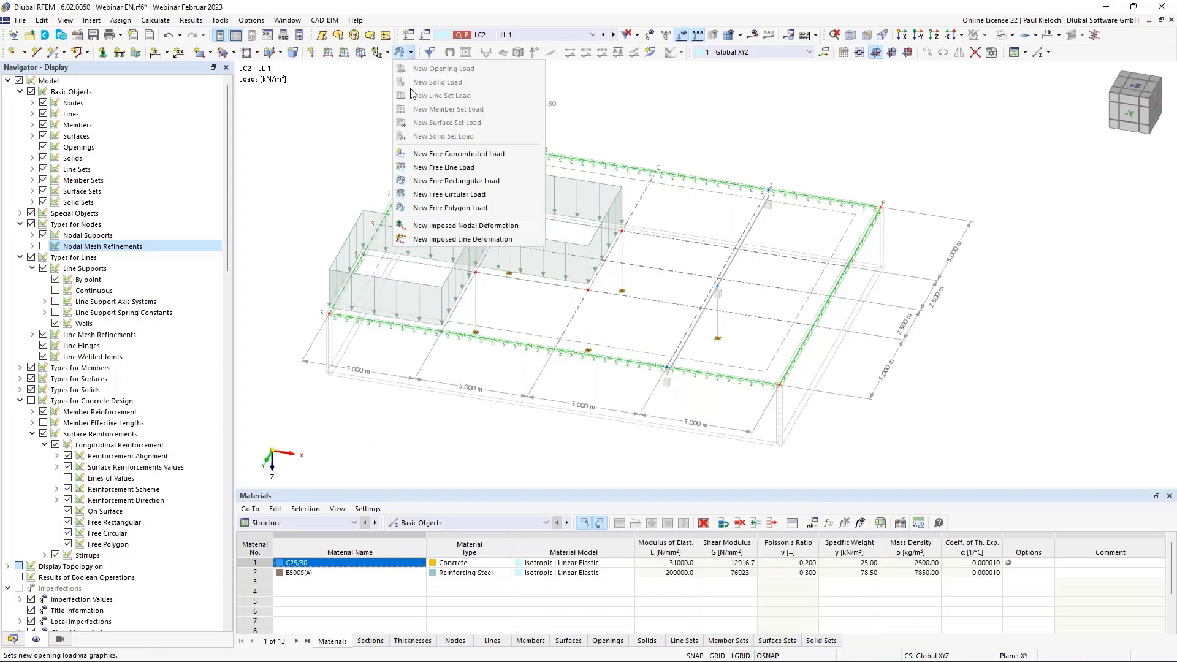
left_click(443, 209)
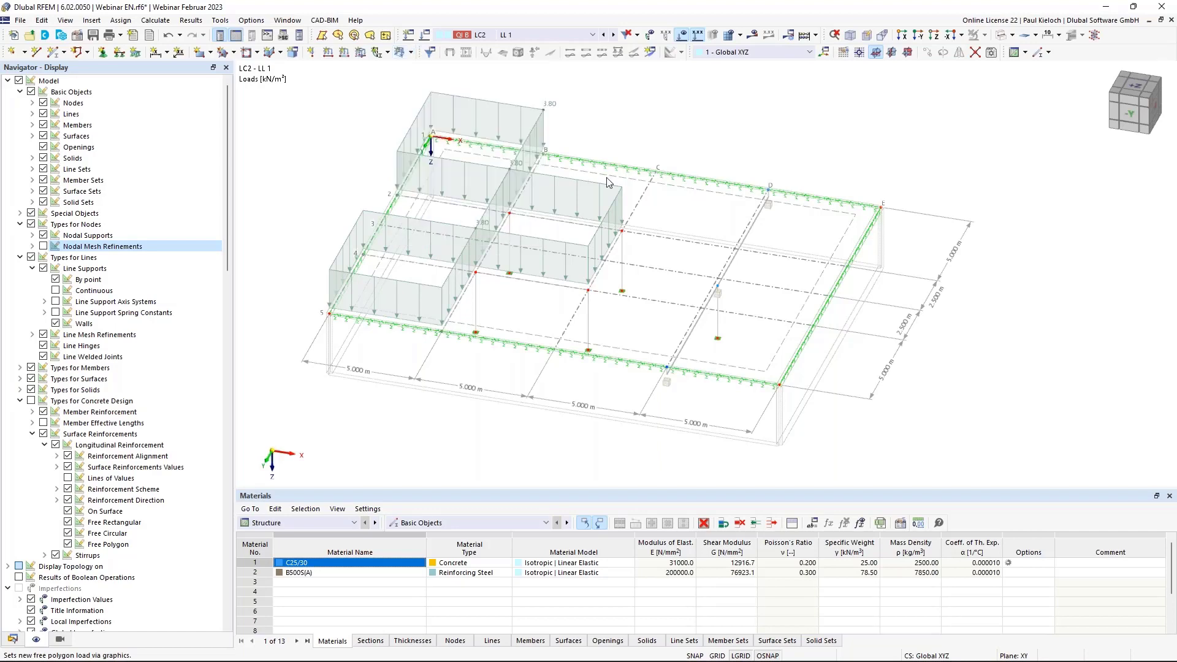
type("1")
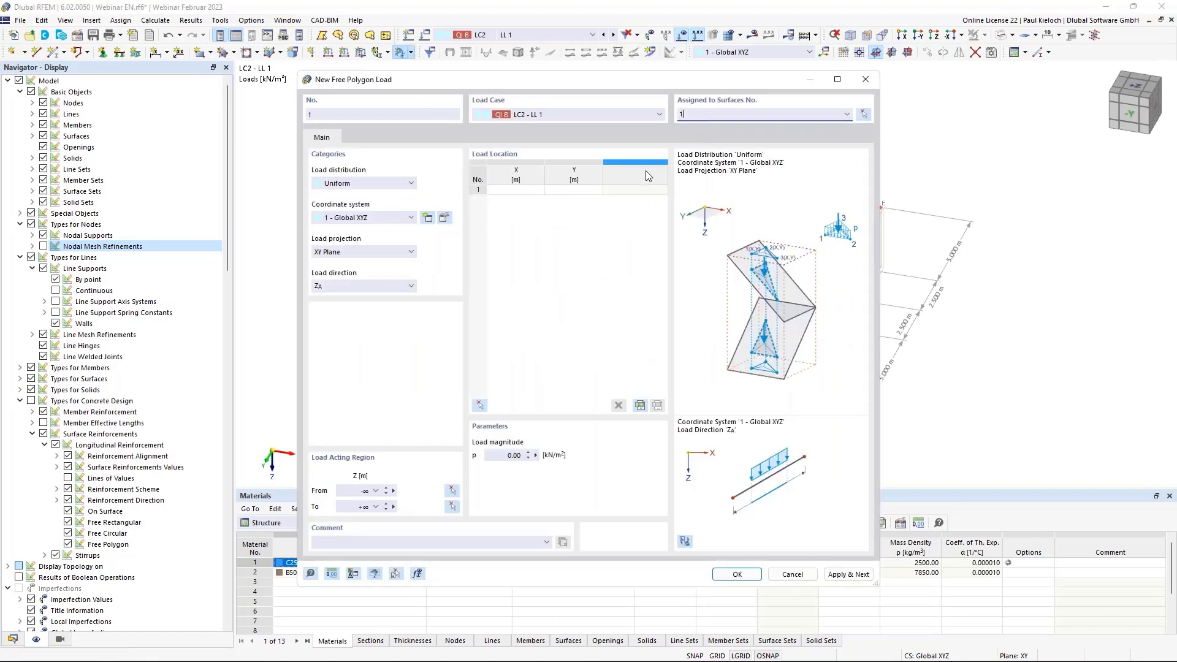
left_click(479, 406)
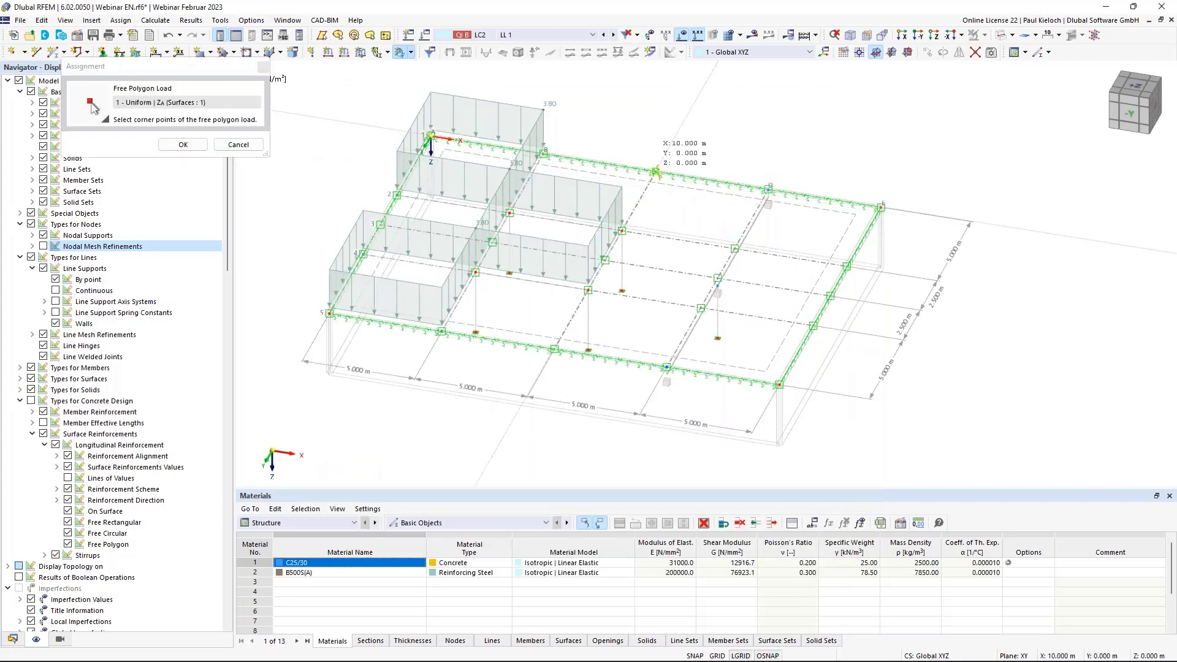
scroll(717, 277, "up", 4)
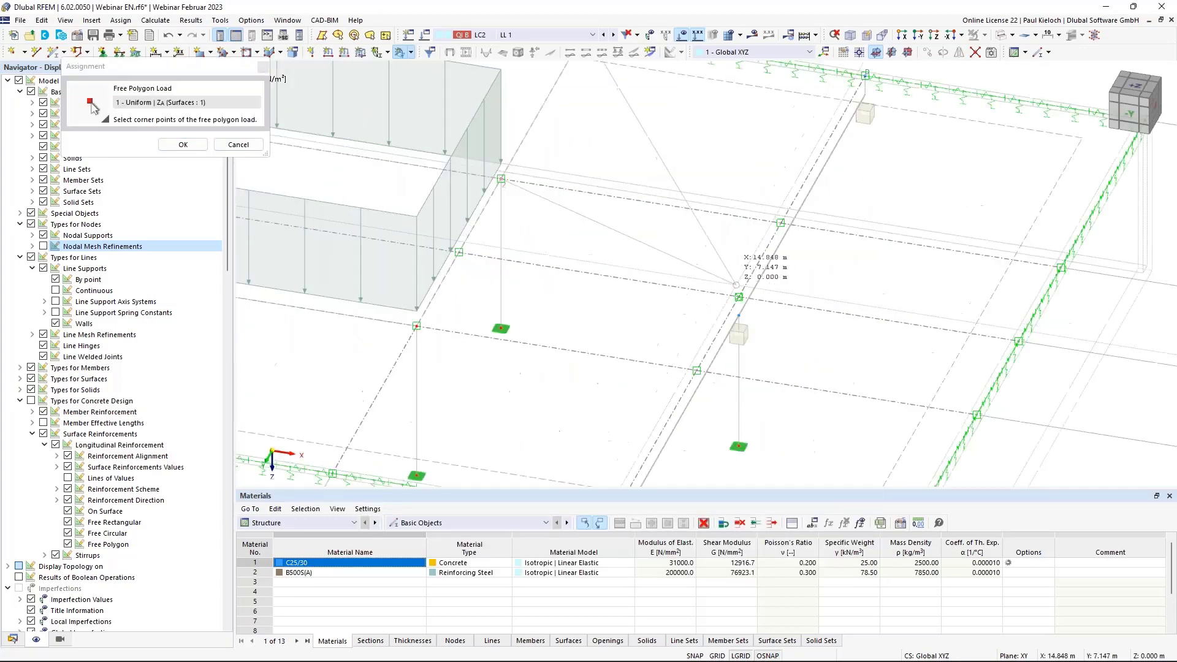
left_click(739, 297)
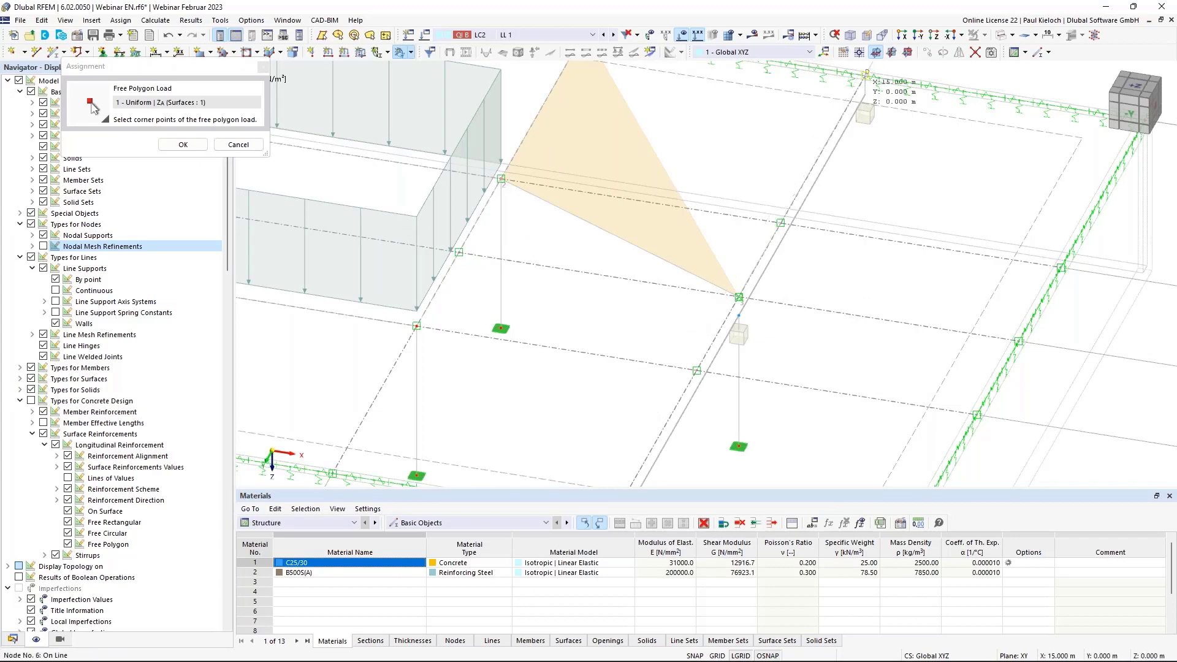
left_click(866, 74)
left_click(185, 145)
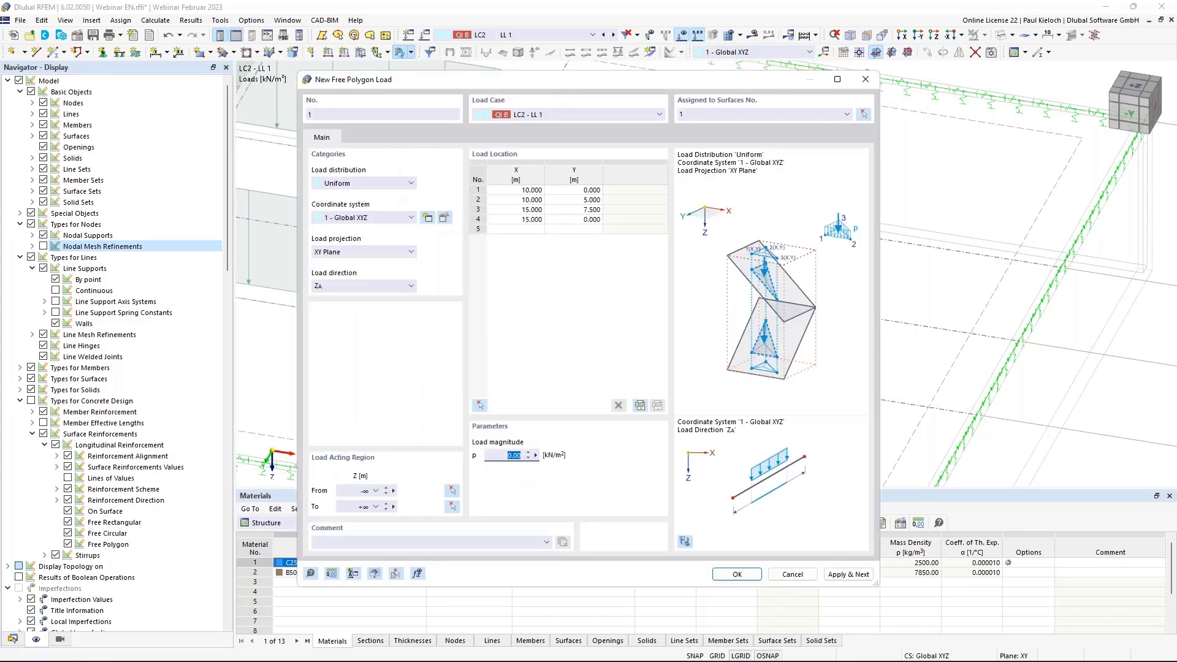
left_click(739, 575)
scroll(690, 345, "down", 5)
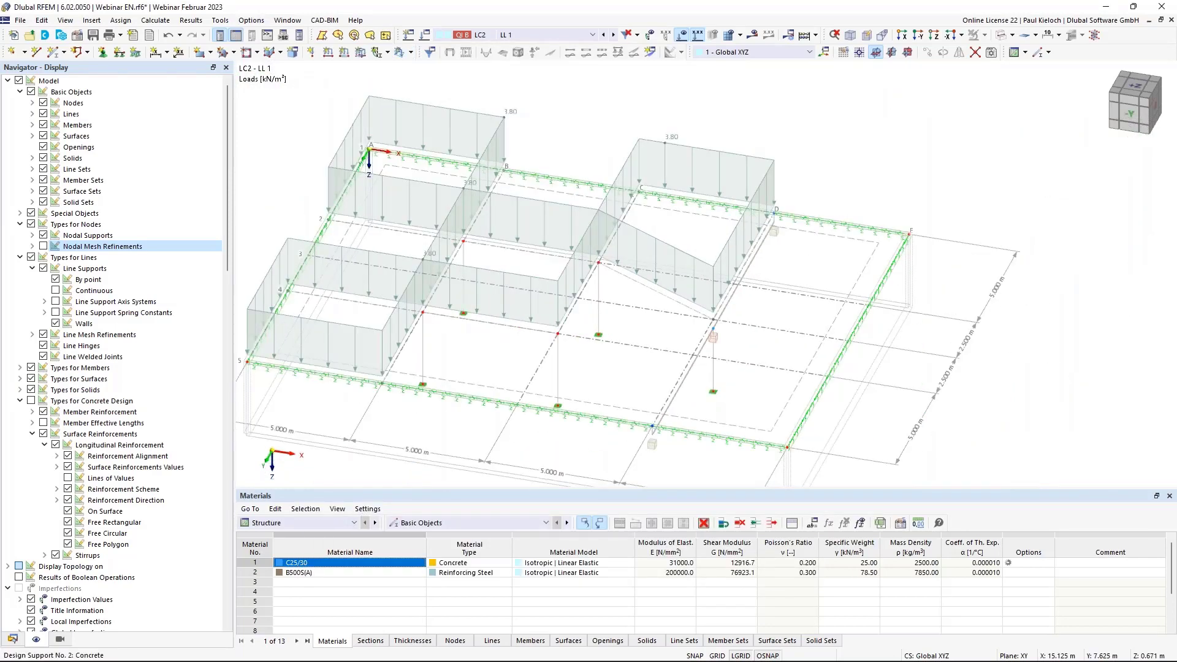
Add a second free polygon load of 3.80 kN/m² on surface 1 with corners (10, 15), (10, 10), (15, 7.5) and (15, 15) m.
left_click(399, 51)
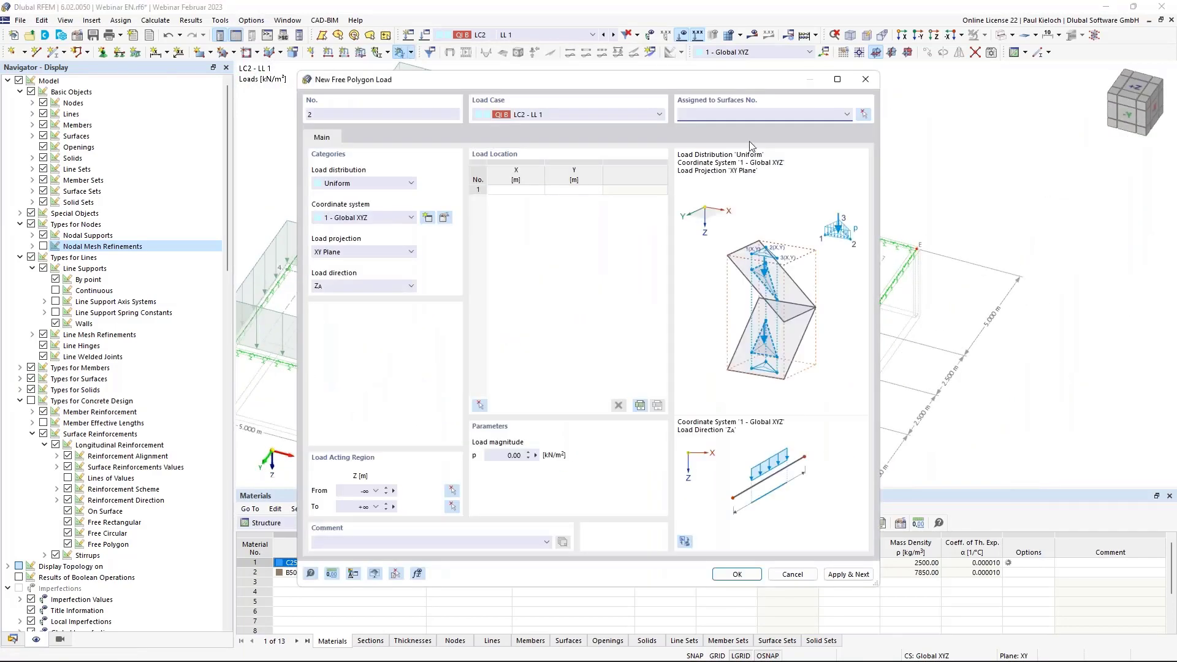
type("1")
left_click(480, 407)
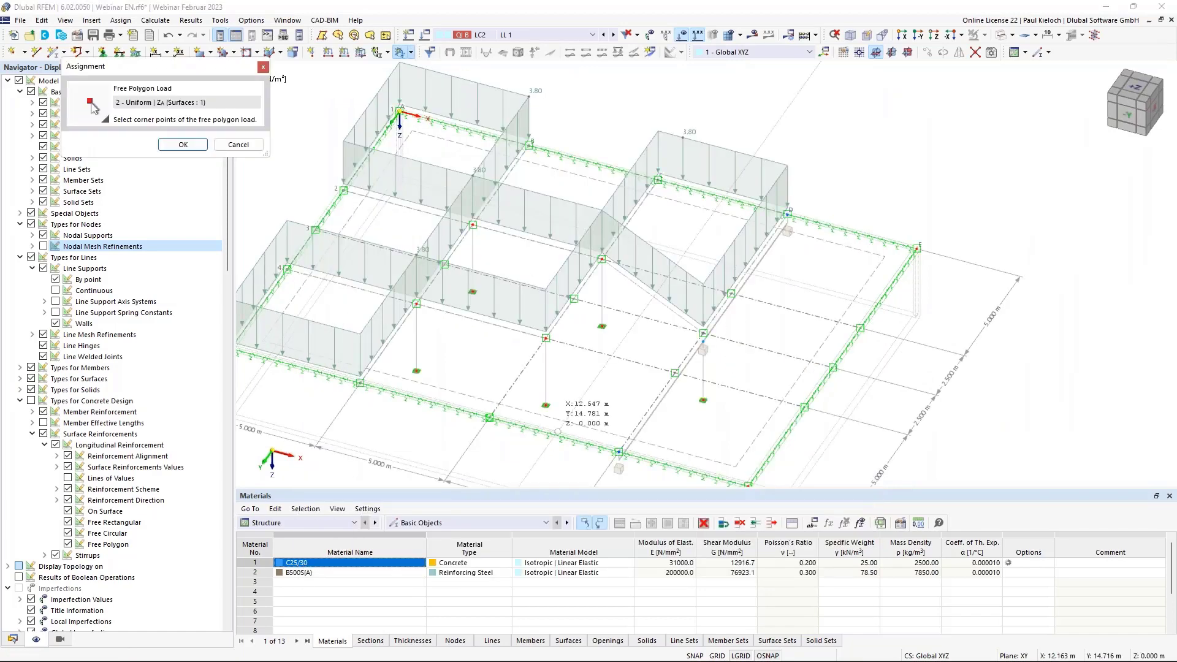
left_click(489, 417)
left_click(545, 338)
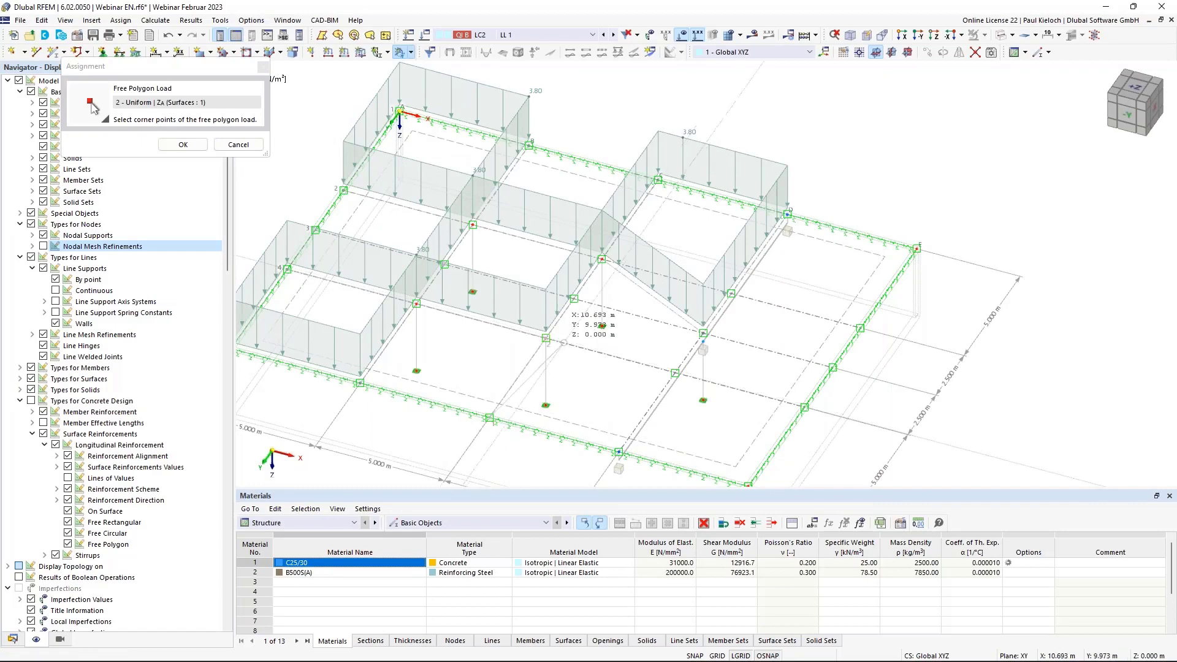
left_click(703, 333)
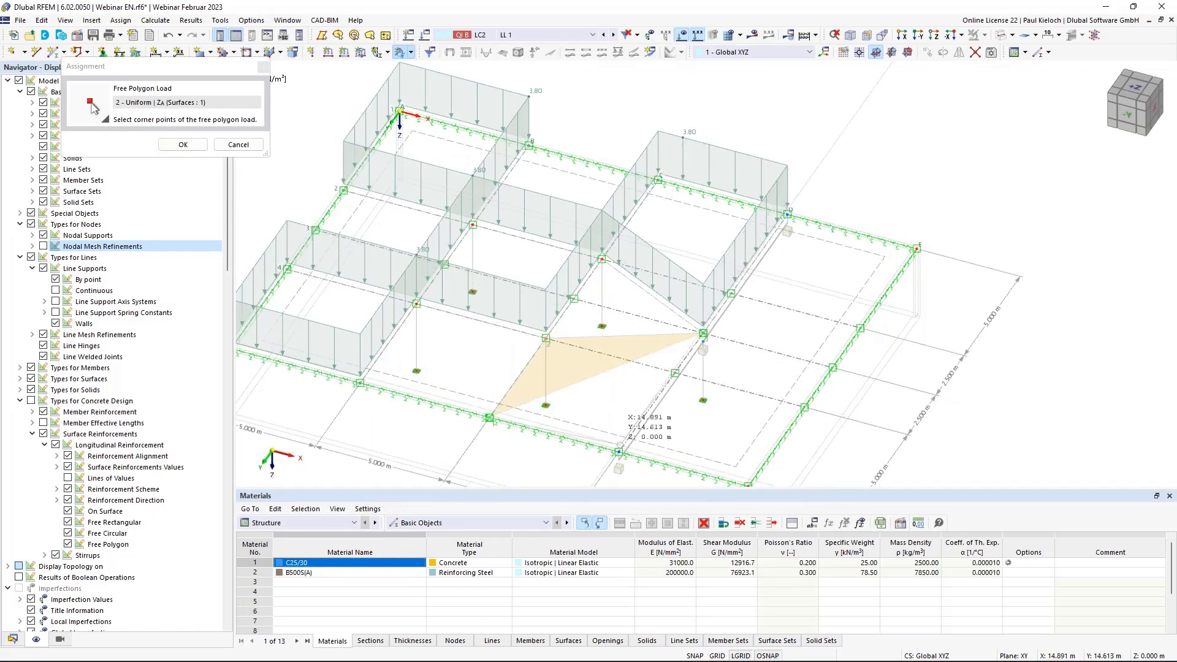
left_click(618, 452)
left_click(183, 145)
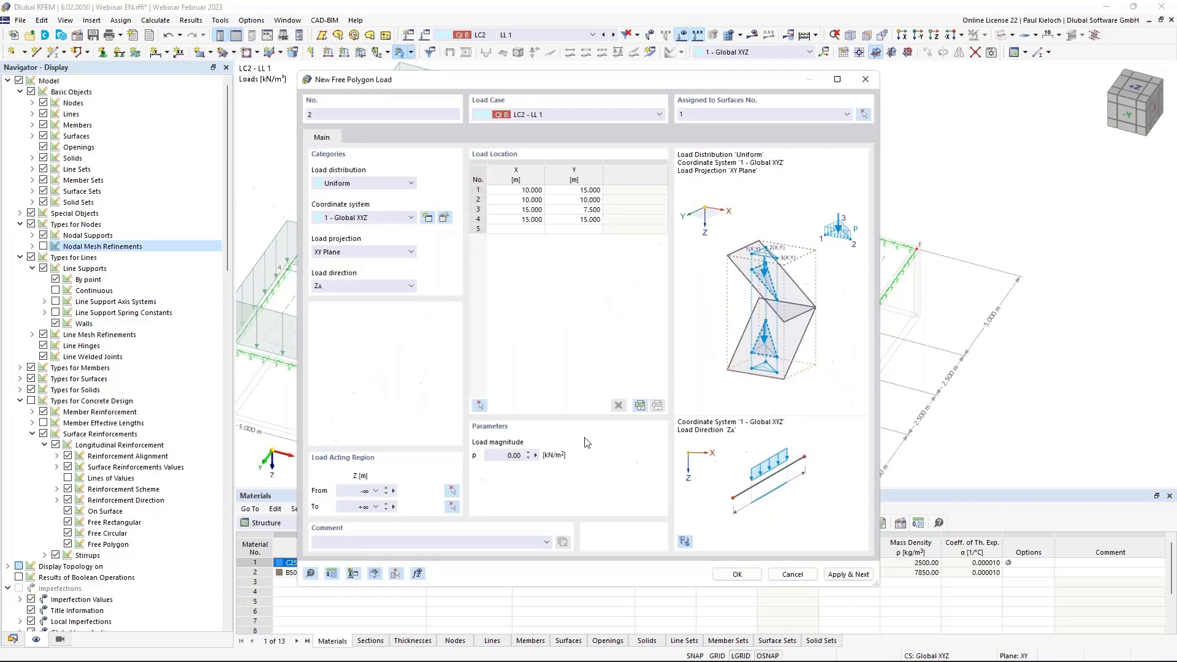
left_click(509, 455)
left_click(734, 574)
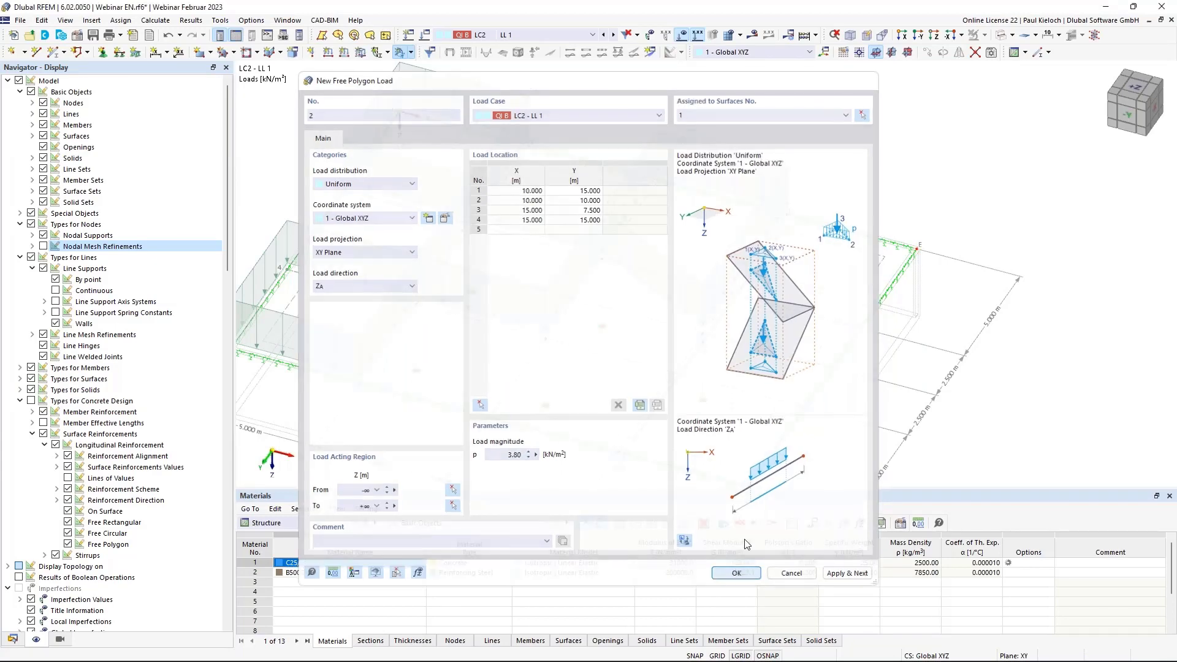
In load case LC3 - LL 2, add a free rectangular load of 3.80 kN/m² on surface 1 from (0, 10) to (5, 5) m.
left_click(613, 34)
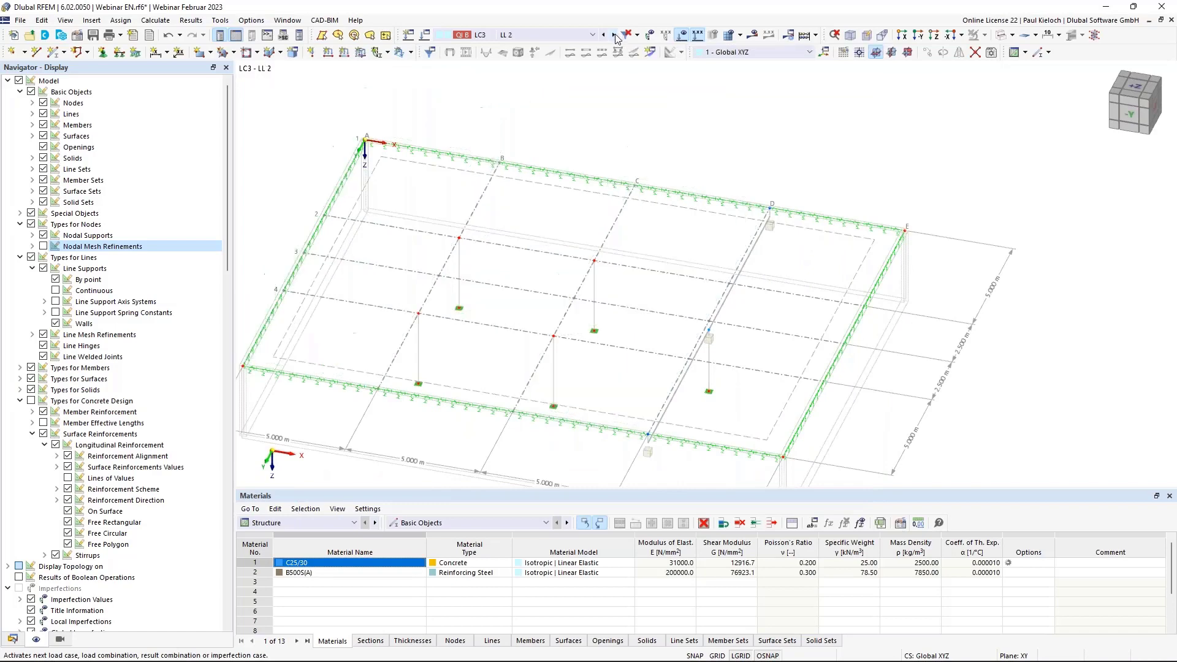
left_click(411, 52)
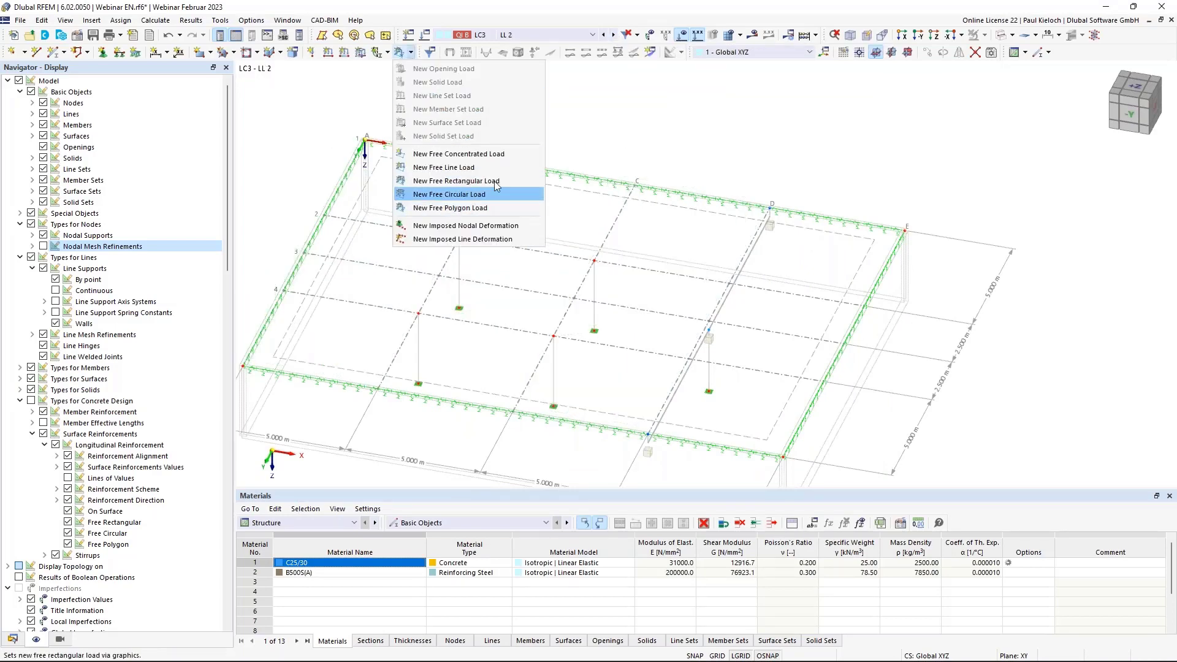
left_click(515, 183)
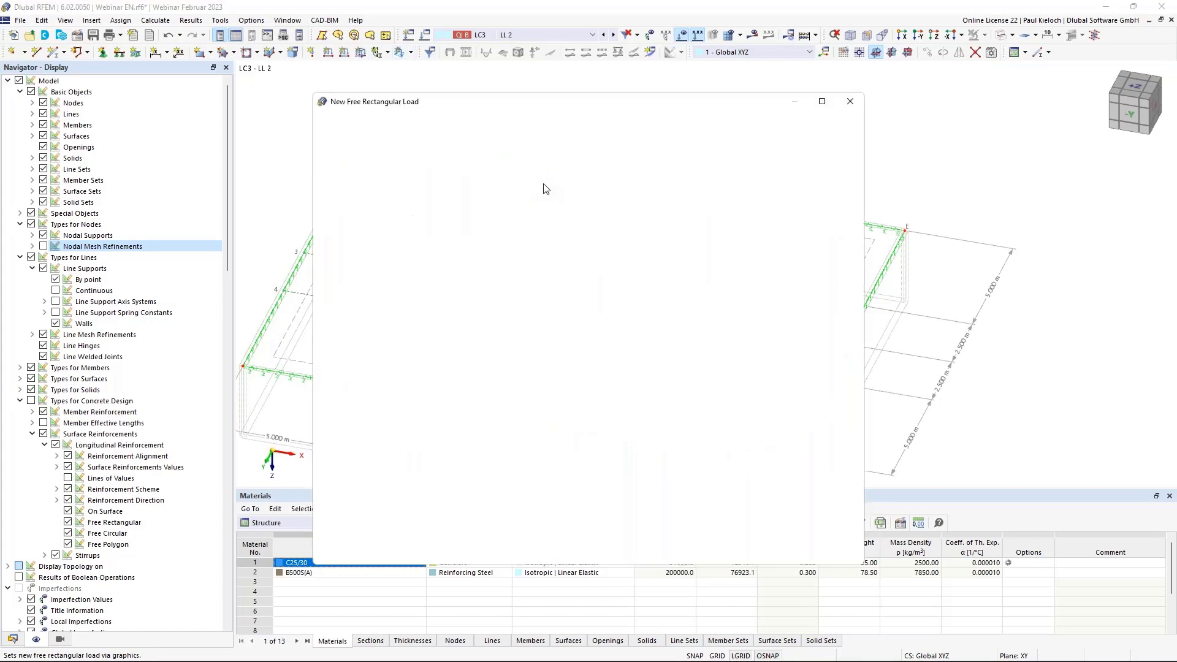
key("Tab")
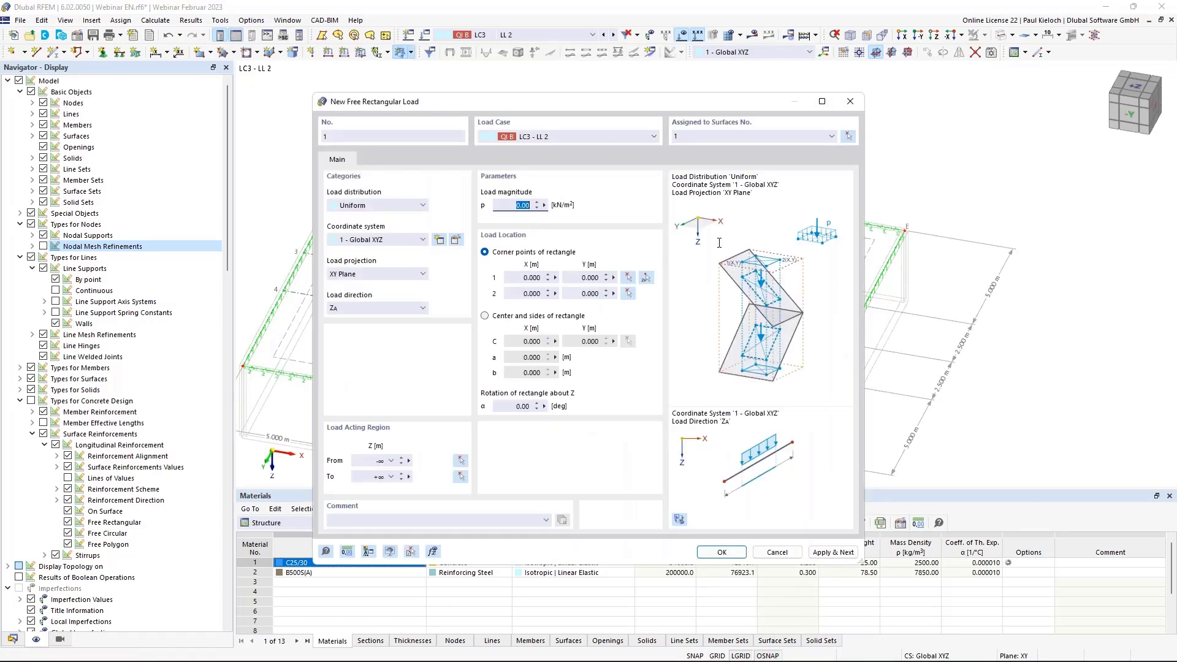
left_click(646, 277)
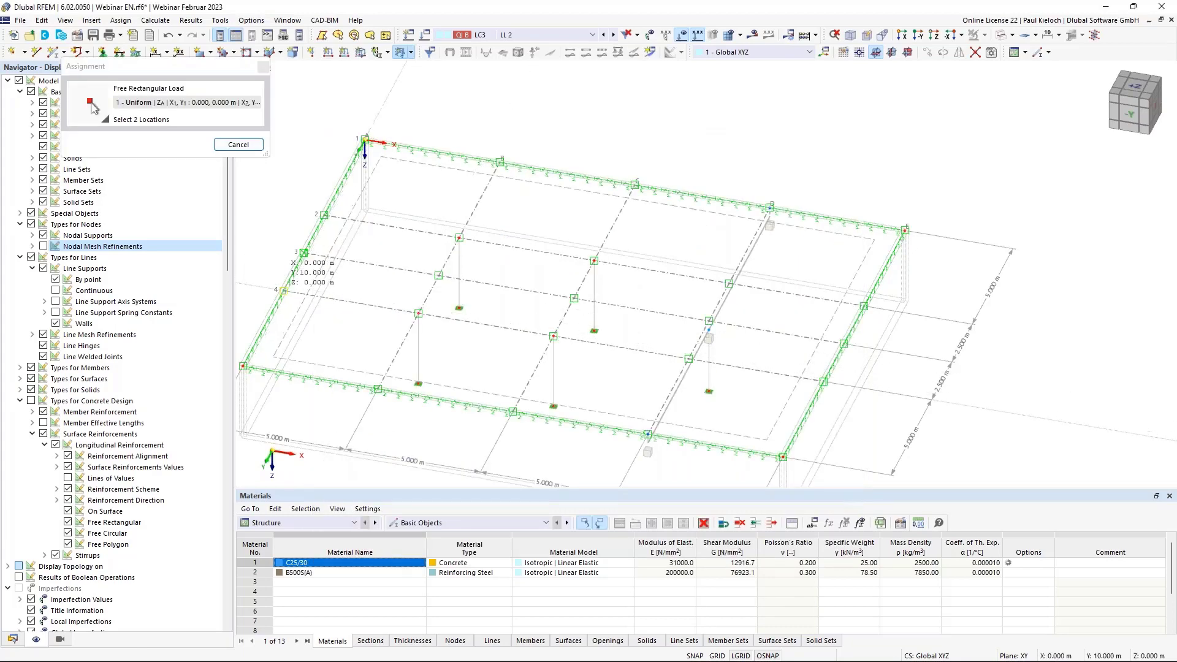
left_click(283, 291)
left_click(459, 237)
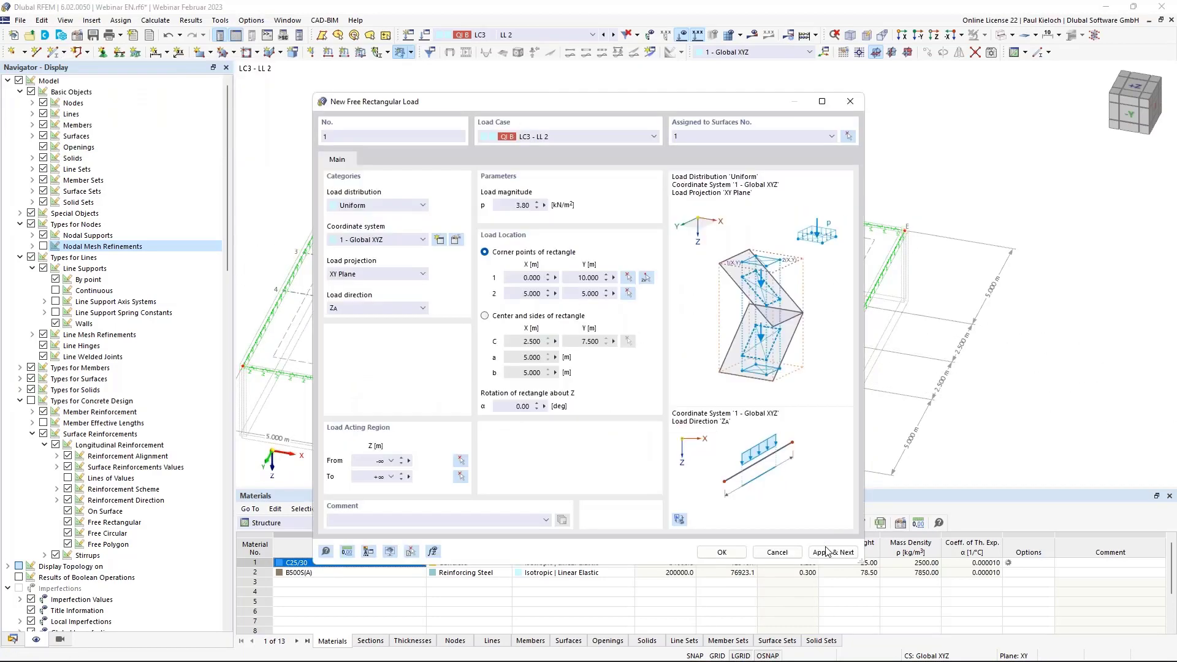
left_click(831, 552)
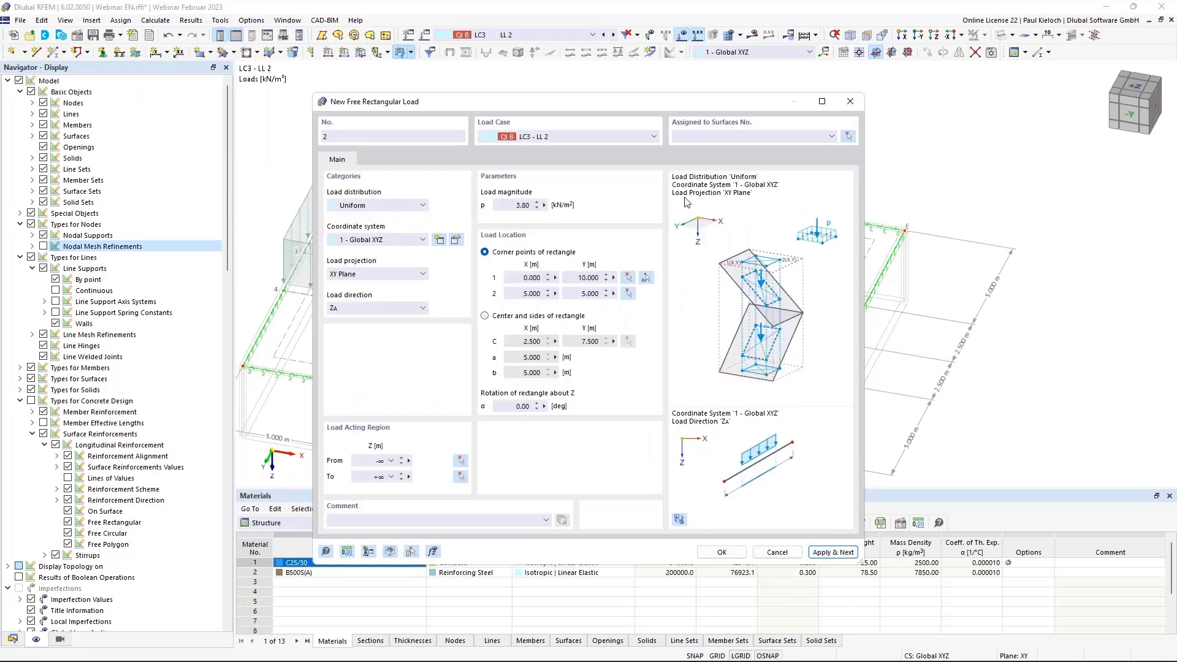
Define a second free rectangular load of 3.80 kN/m² on surface 1 in LC3 from (5, 15) to (10, 10) m.
left_click(698, 138)
type("1")
left_click(646, 277)
left_click(378, 388)
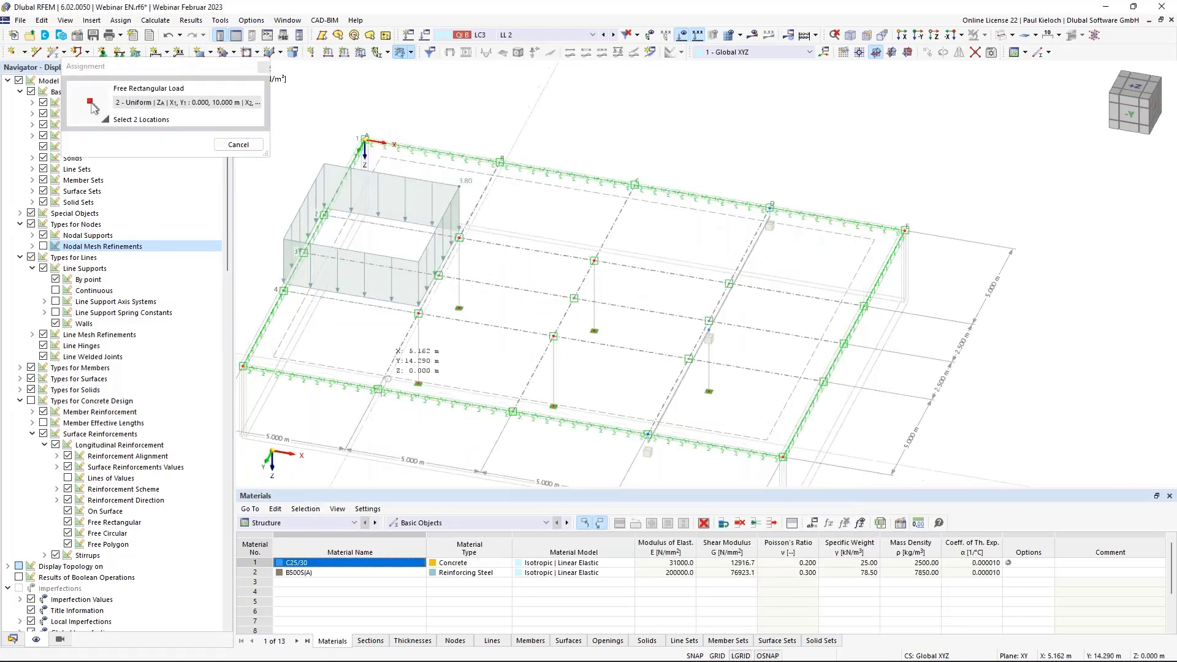
left_click(553, 336)
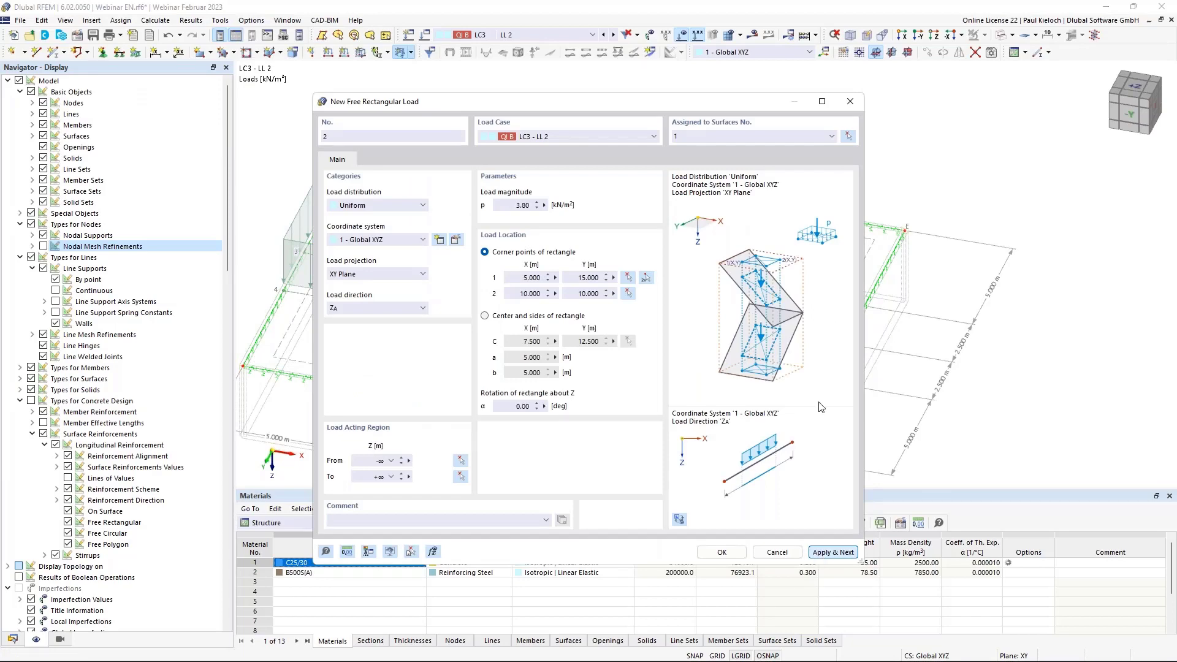
Add a third free rectangular load of 3.80 kN/m² on surface 1 in LC3 with corners at (5, 5) and (10, 0) m.
left_click(717, 135)
type("1")
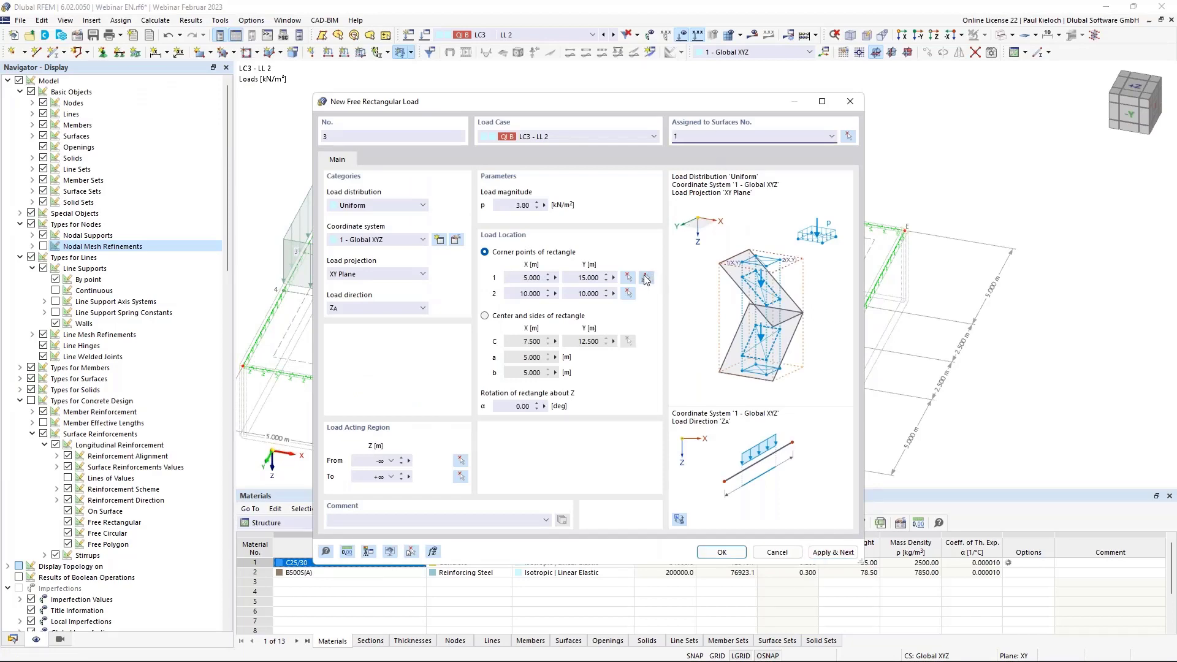
left_click(646, 278)
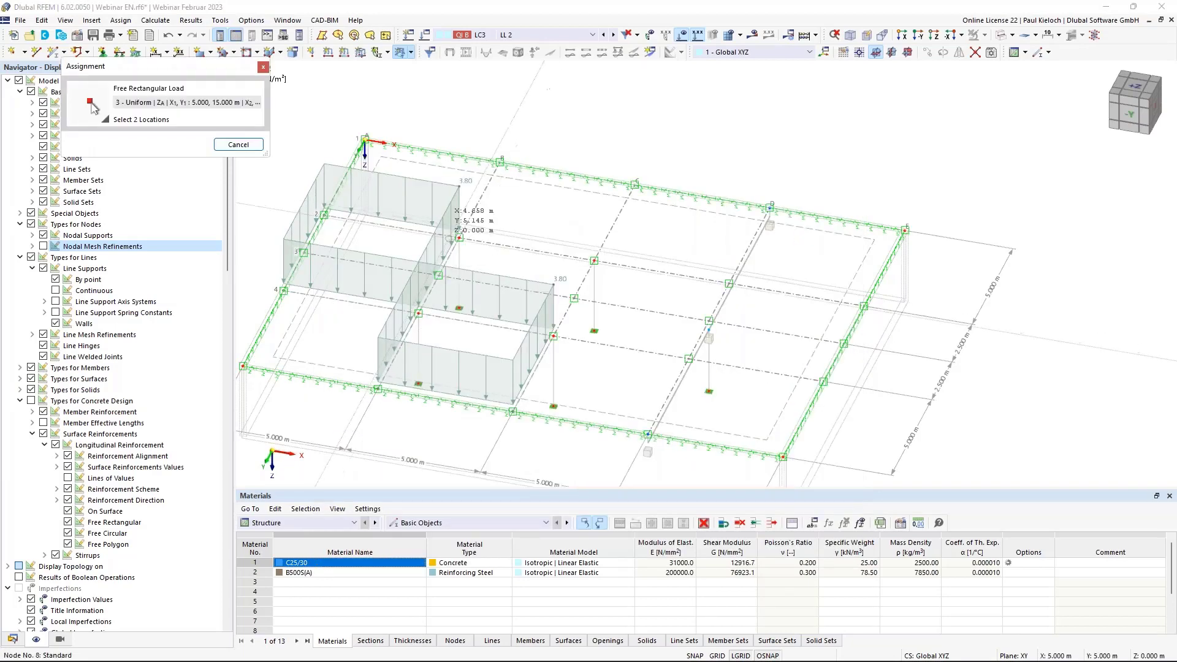
left_click(461, 236)
left_click(634, 184)
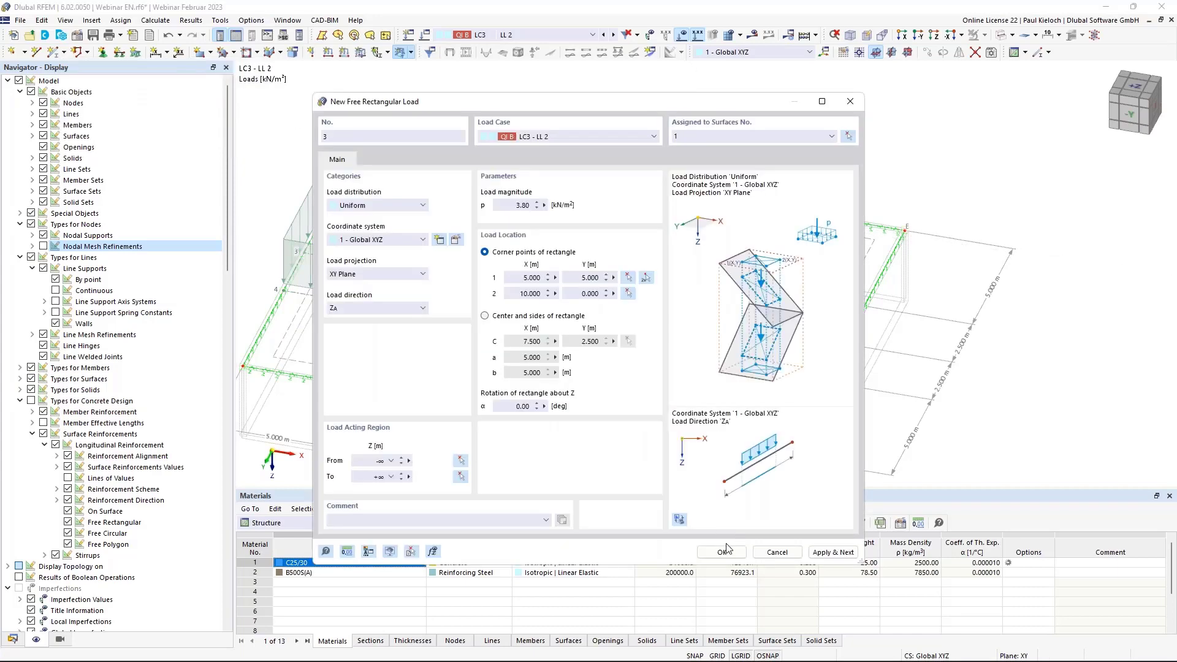
left_click(724, 551)
Add a triangular free polygon load on surface 1 in LC3 with corners (10, 10), (10, 5) and (15, 7.5) m and enter its magnitude.
left_click(410, 52)
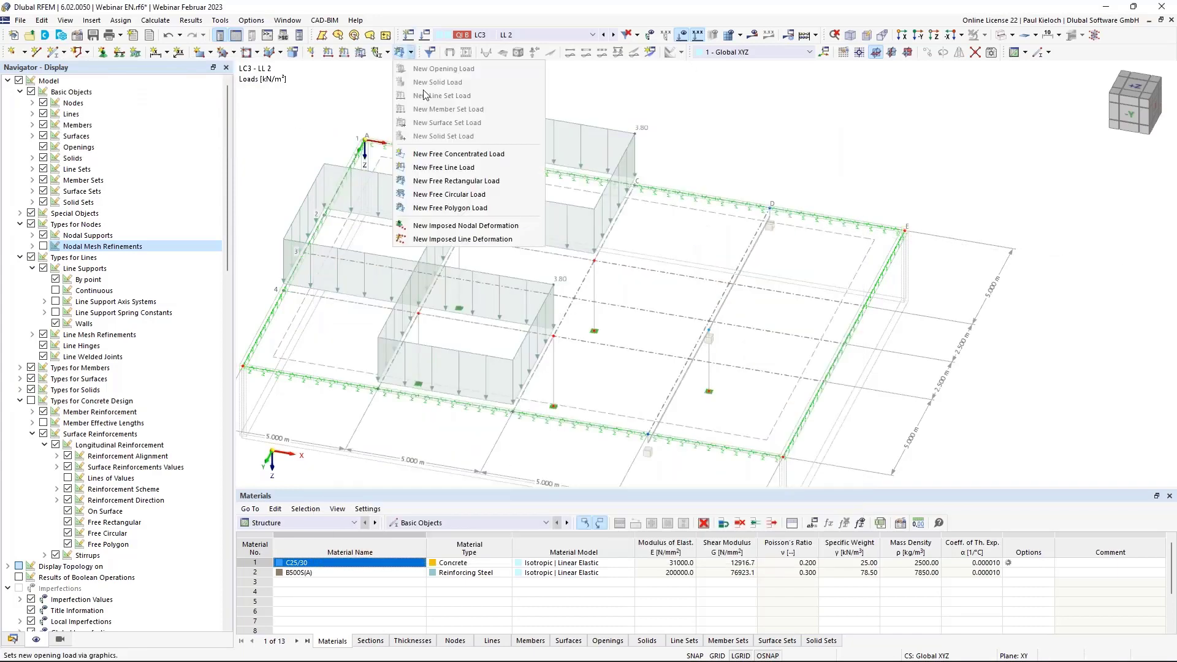
left_click(498, 211)
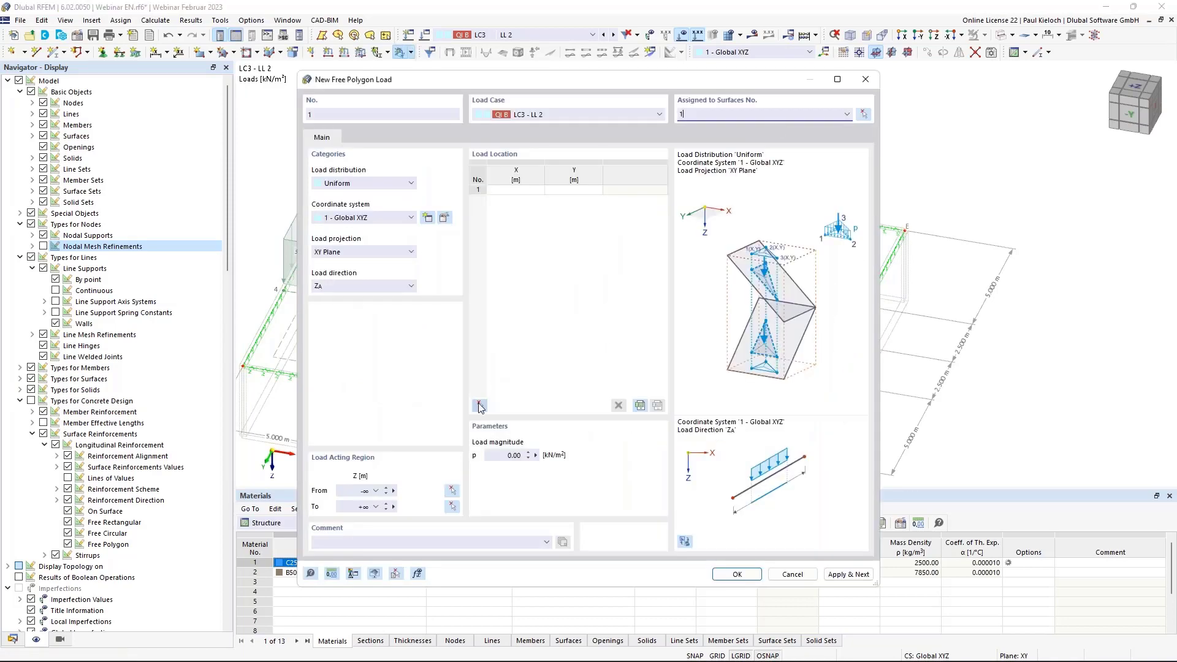
left_click(480, 405)
left_click(554, 337)
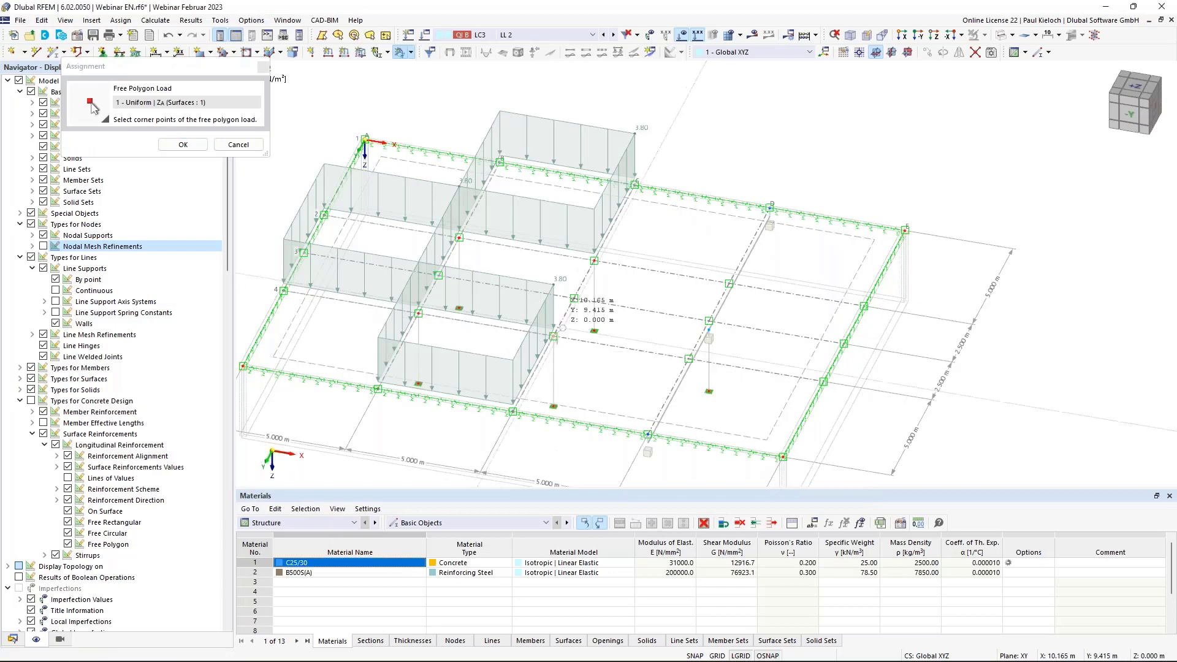
left_click(594, 261)
left_click(708, 319)
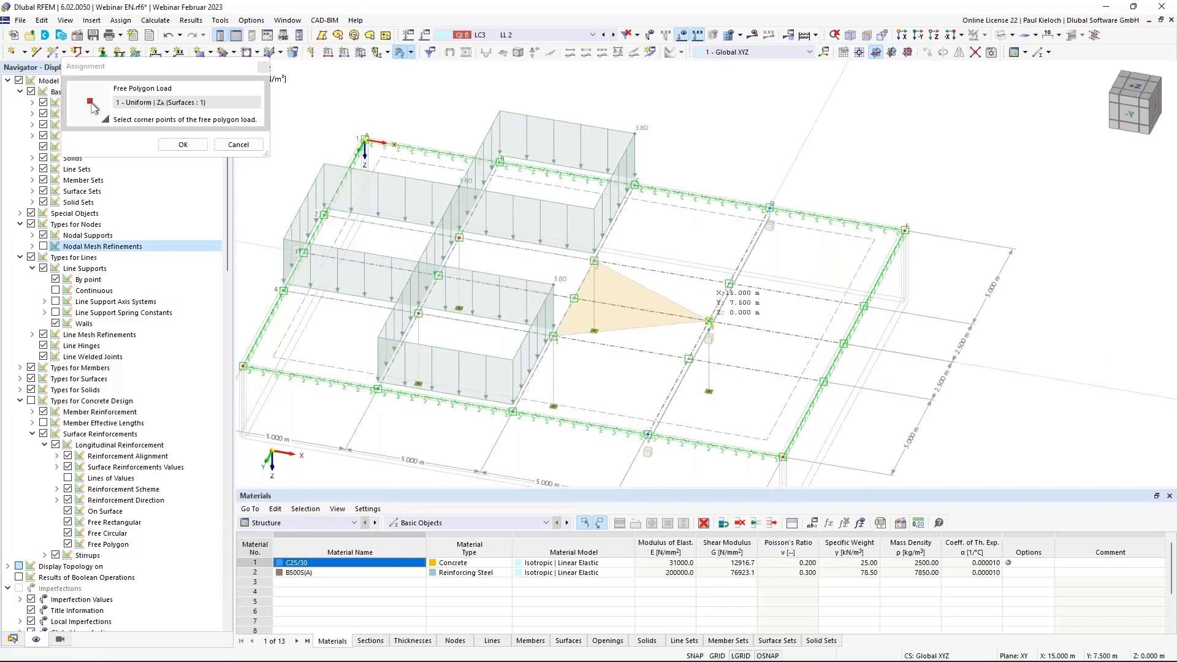
left_click(183, 145)
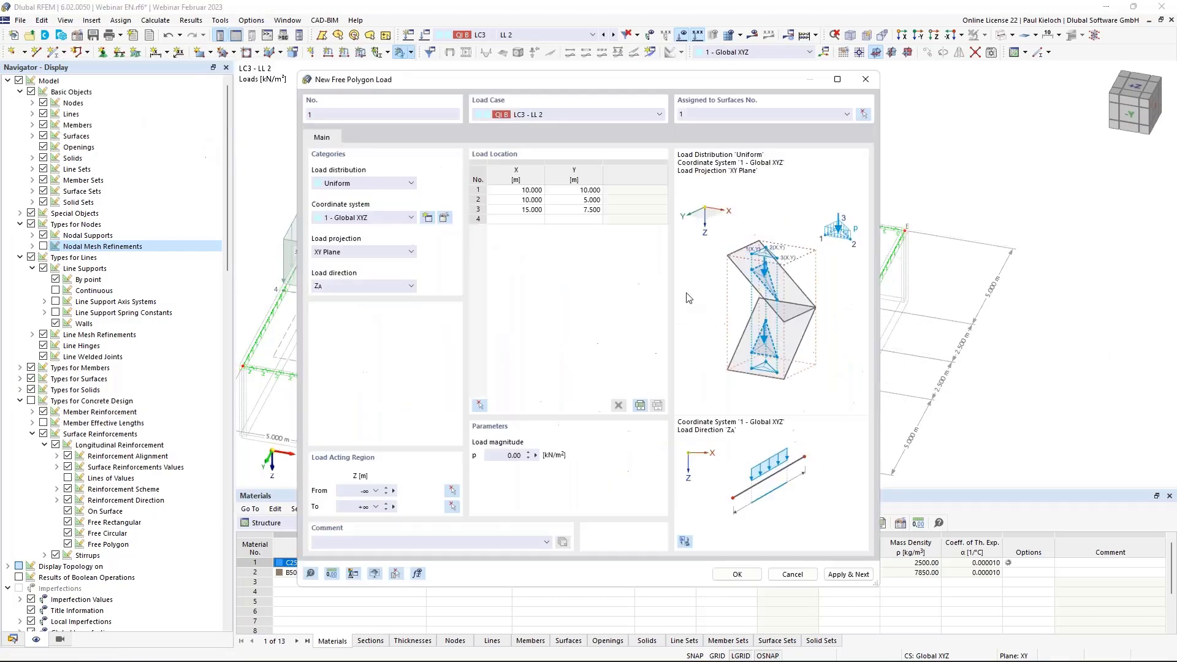
left_click(515, 455)
left_click(739, 573)
In load case LC4 - LL 3, add a free rectangular load of 3.80 kN/m² on surface 1 from (15, 0) to (20, 7.5) m.
left_click(615, 38)
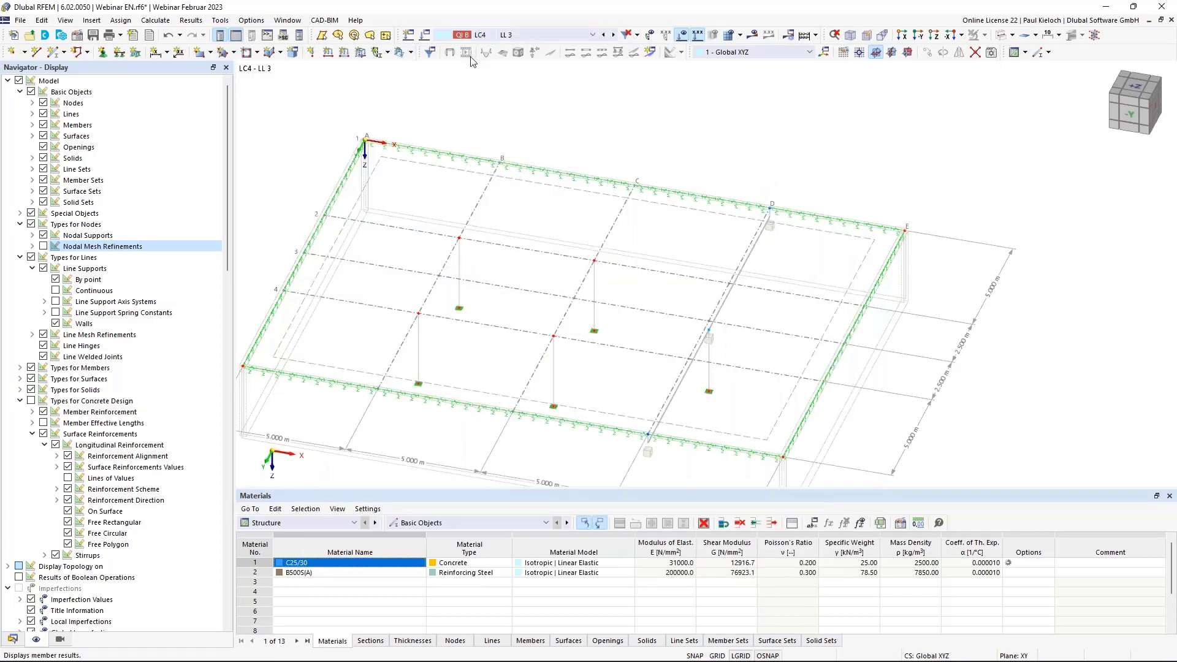
left_click(412, 54)
left_click(473, 185)
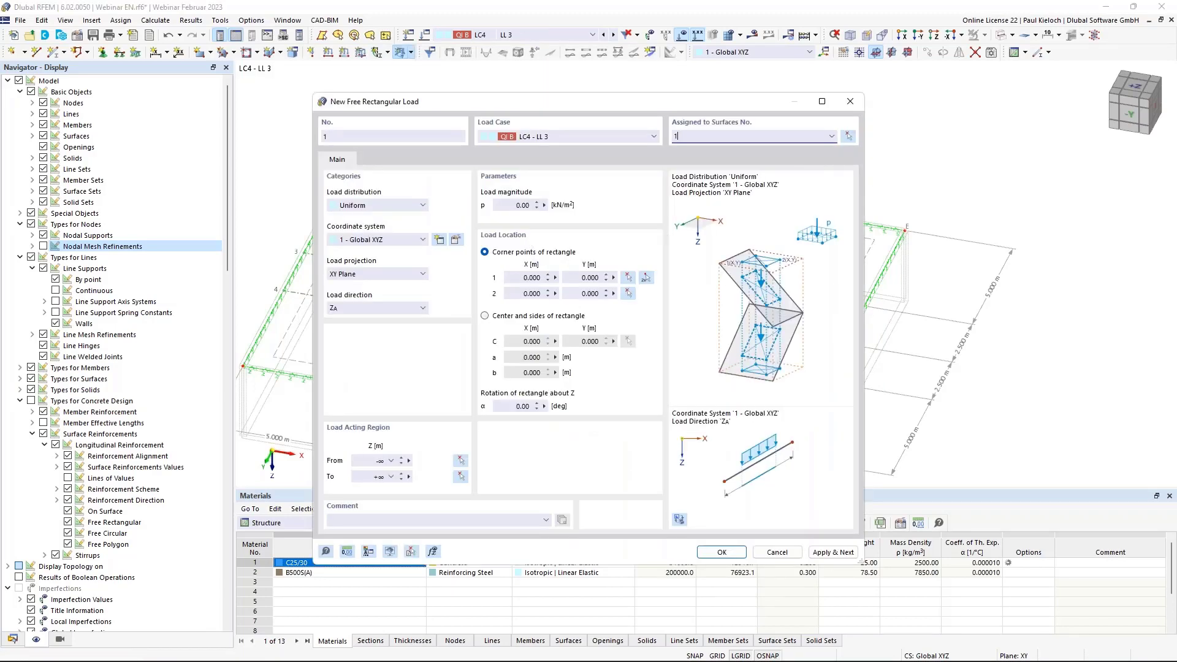
left_click(512, 206)
left_click(645, 279)
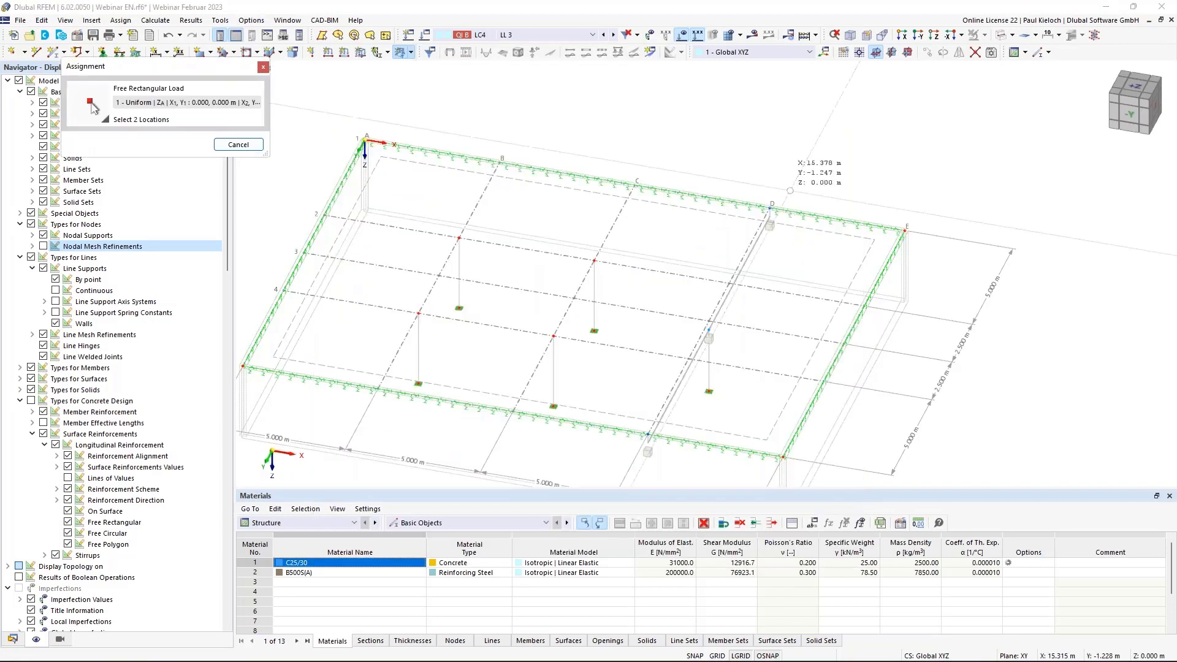
left_click(771, 208)
left_click(844, 343)
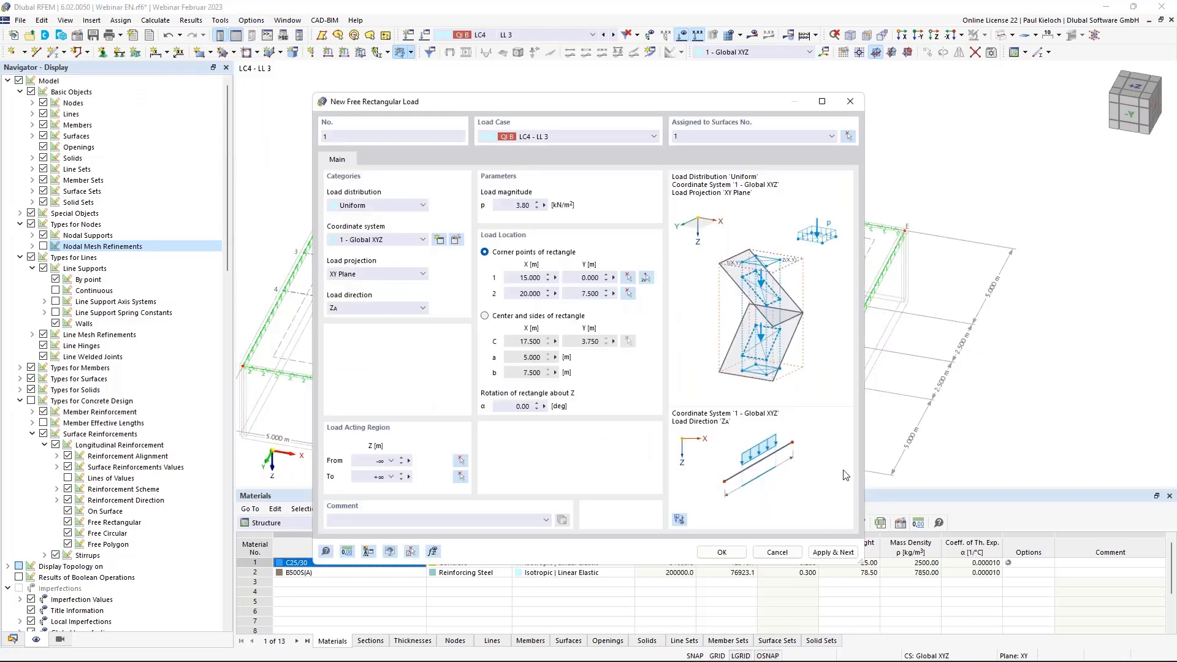
left_click(835, 554)
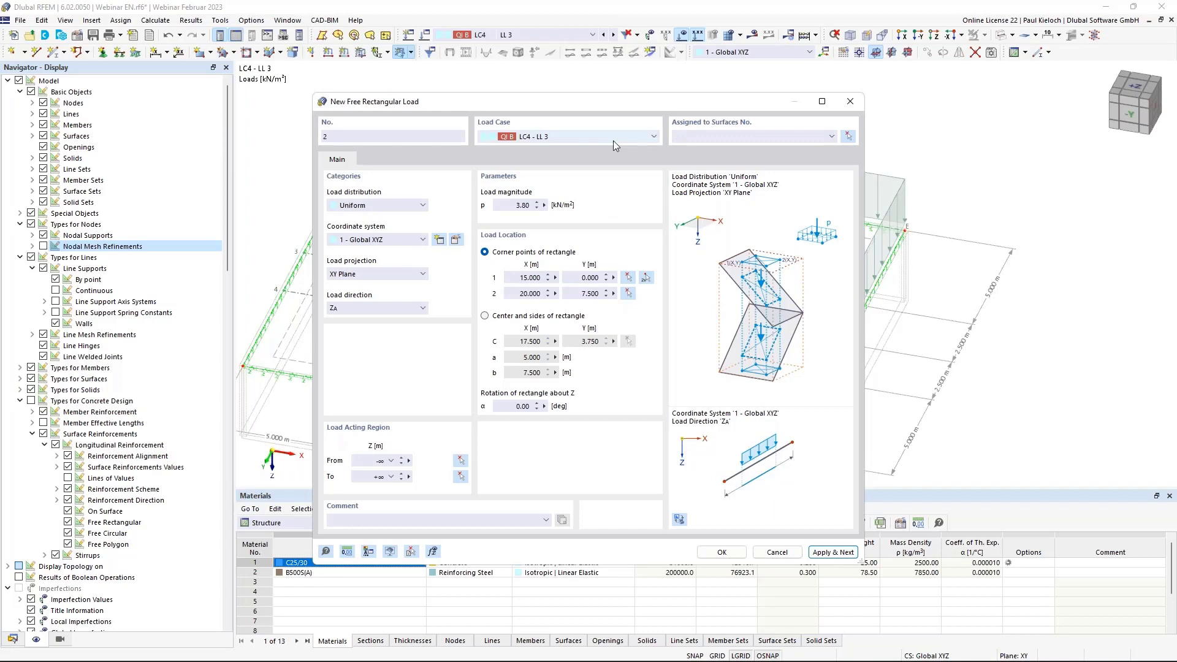
In load case LC5 - LL 4, add a free rectangular load of 3.80 kN/m² on surface 1 from (15, 15) to (20, 7.5) m.
left_click(613, 138)
left_click(613, 188)
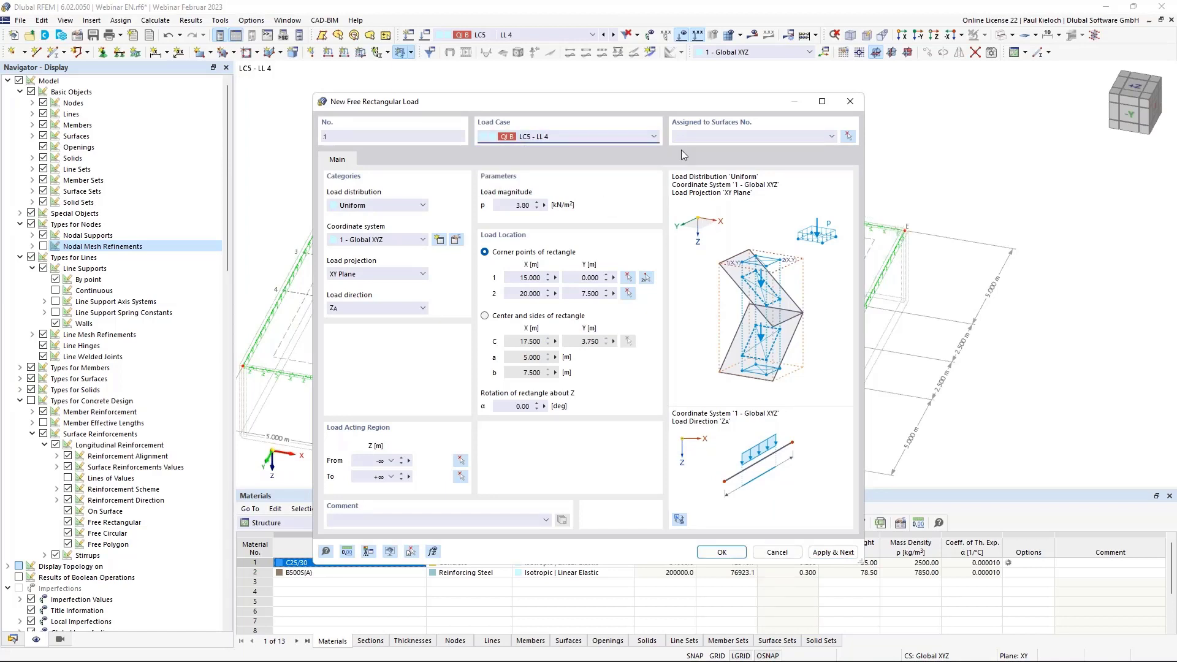
left_click(691, 137)
left_click(646, 279)
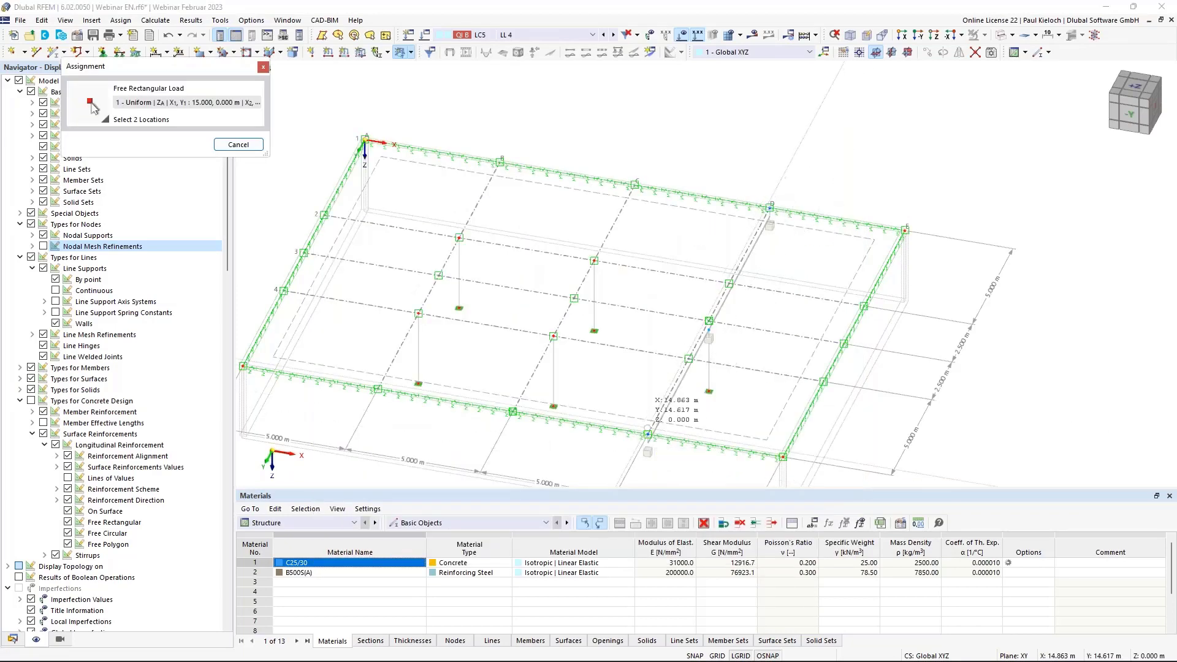
left_click(647, 434)
left_click(843, 343)
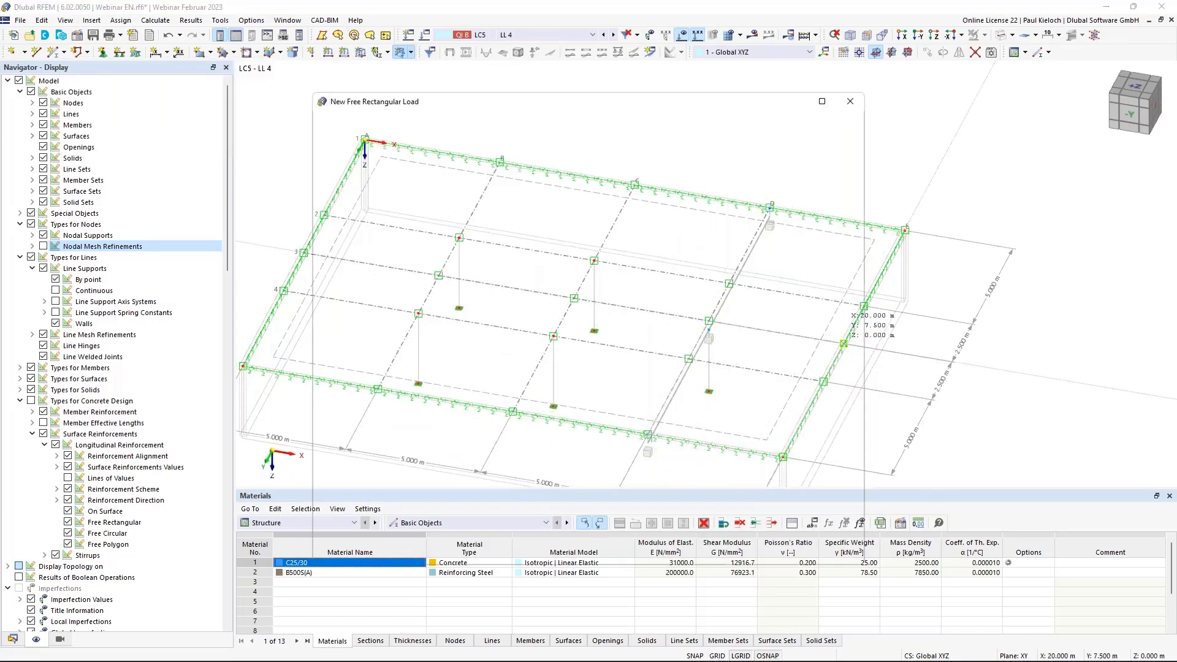
left_click(723, 549)
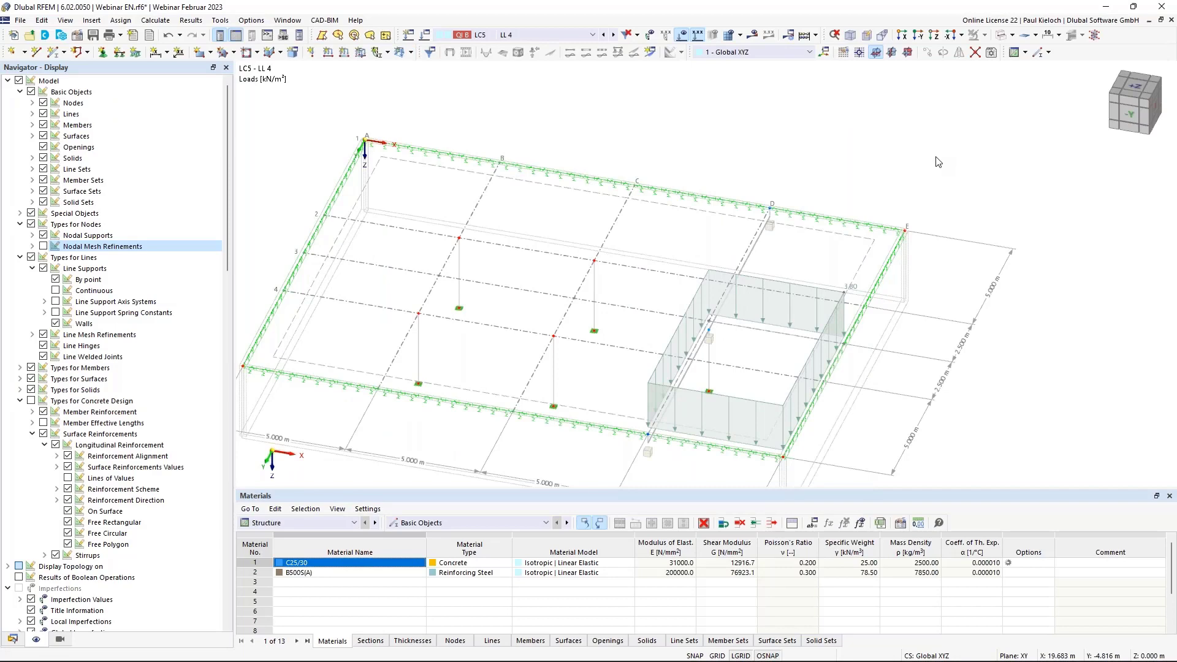
Save the model and calculate only load cases LC2 to LC5 (LL 1 to LL 4).
key("ctrl+s")
middle_click_drag(907, 176, 998, 131)
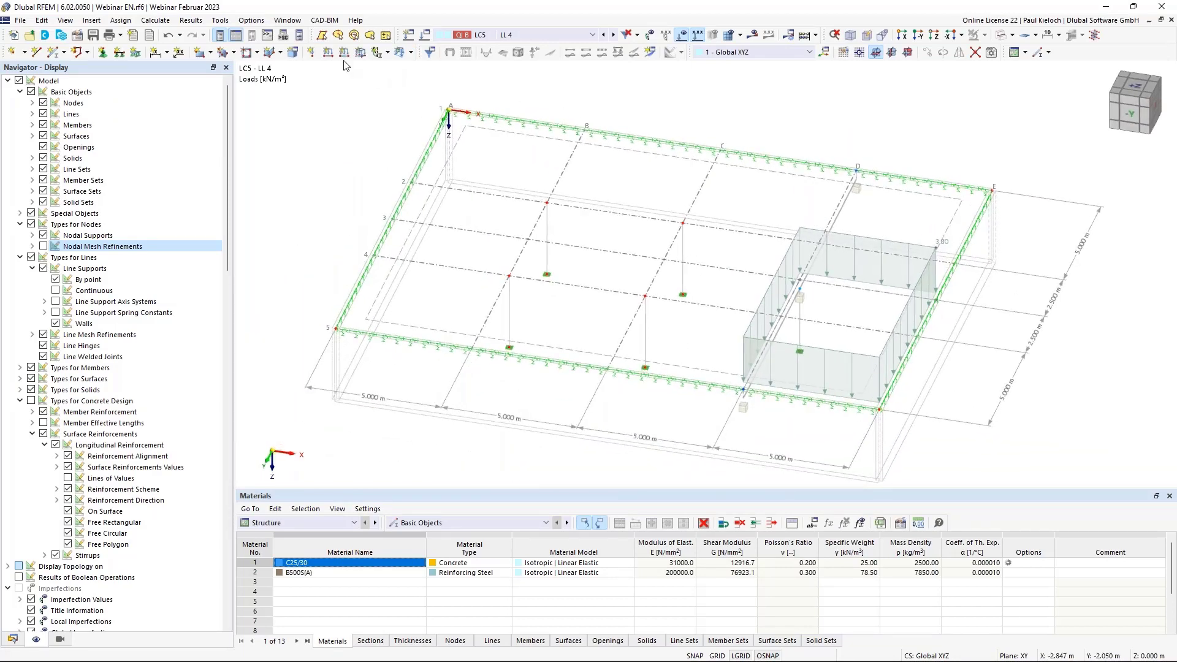
left_click(161, 20)
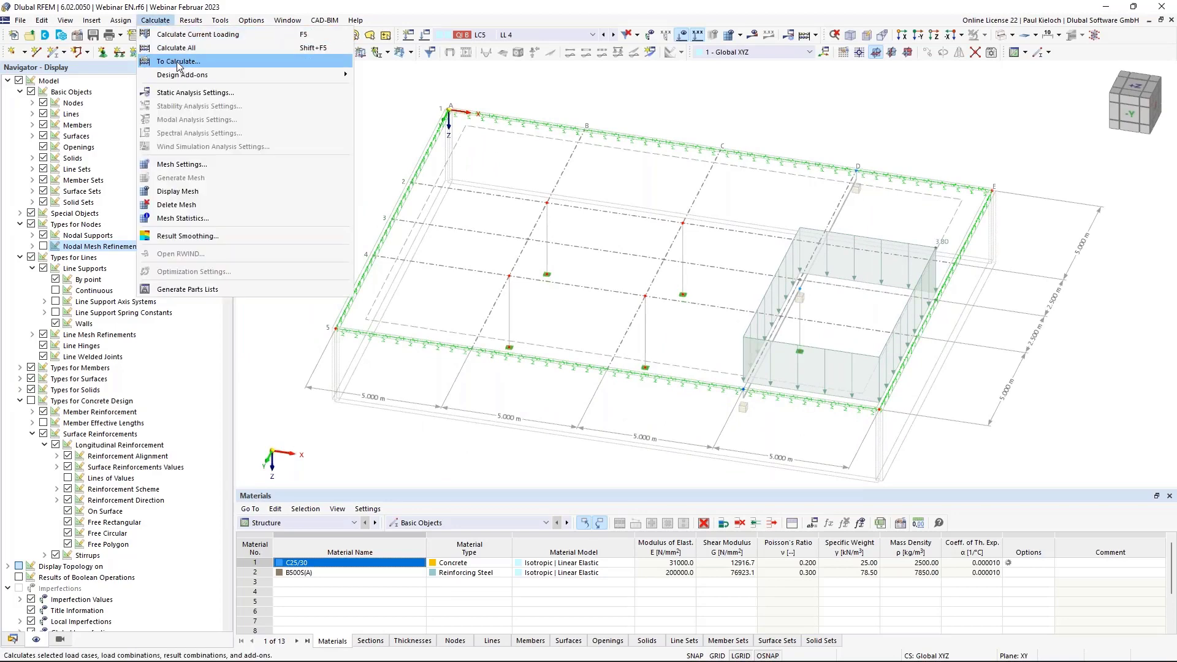
left_click(197, 63)
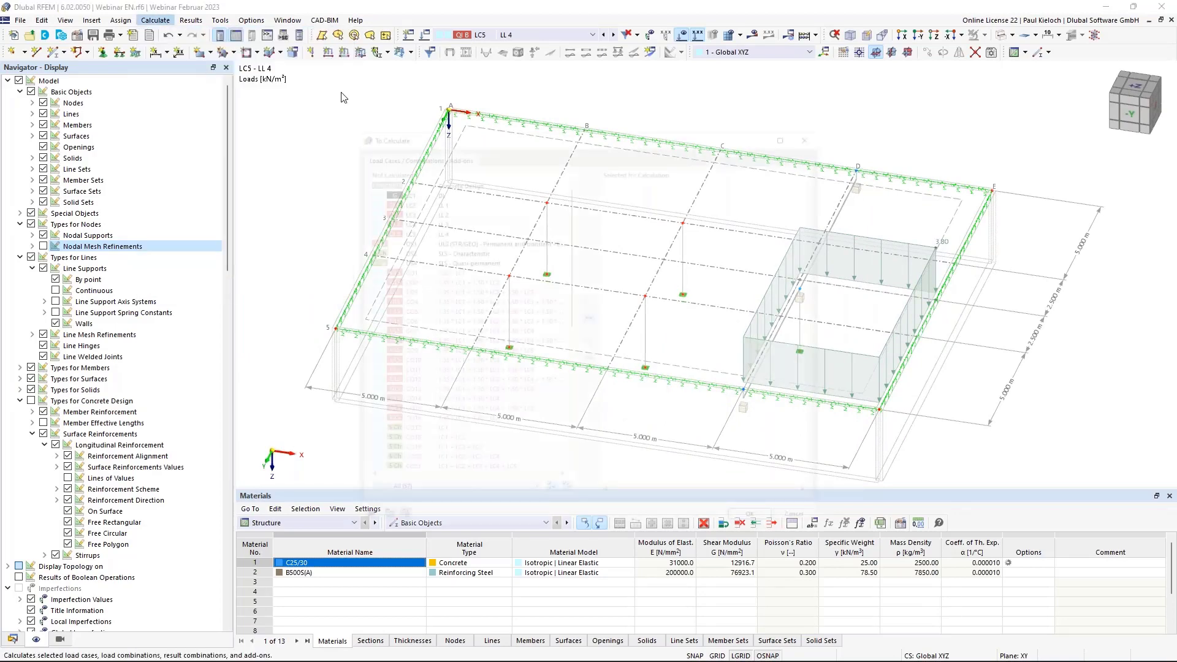
left_click_drag(429, 187, 429, 221)
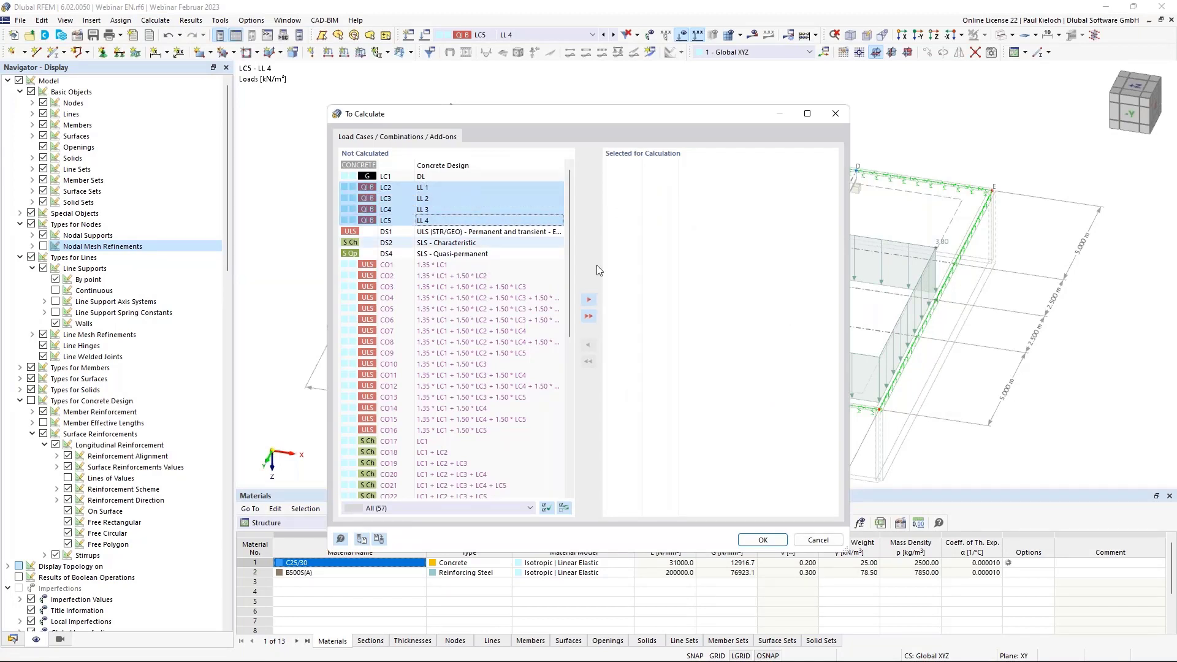
left_click(587, 301)
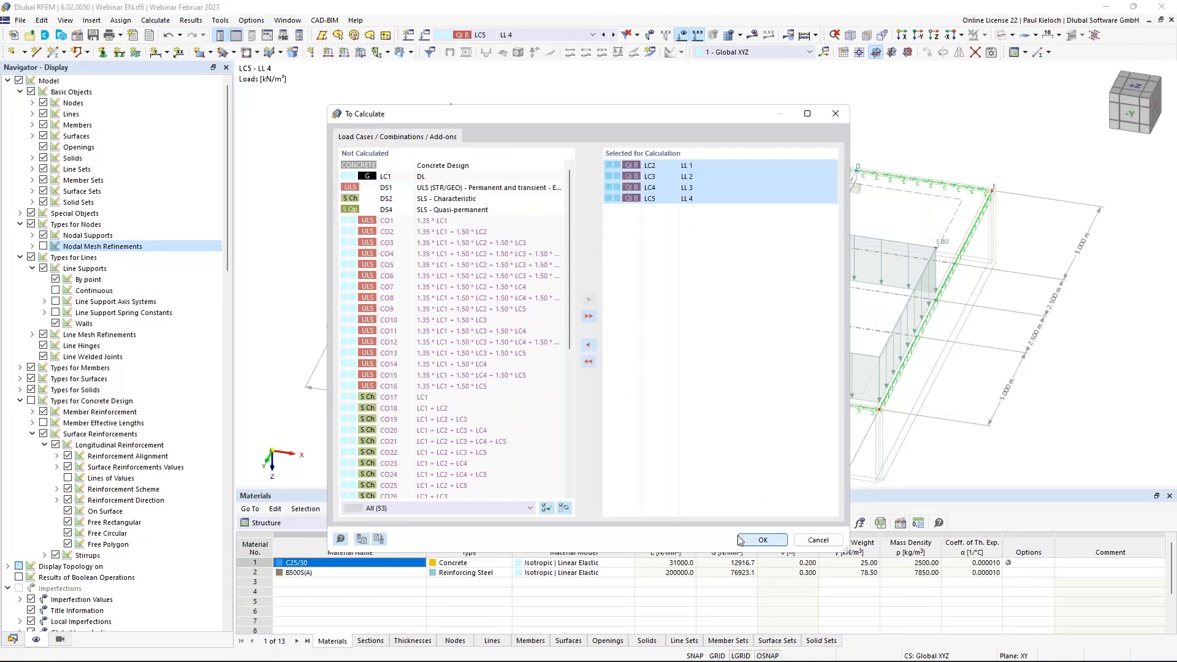
left_click(763, 541)
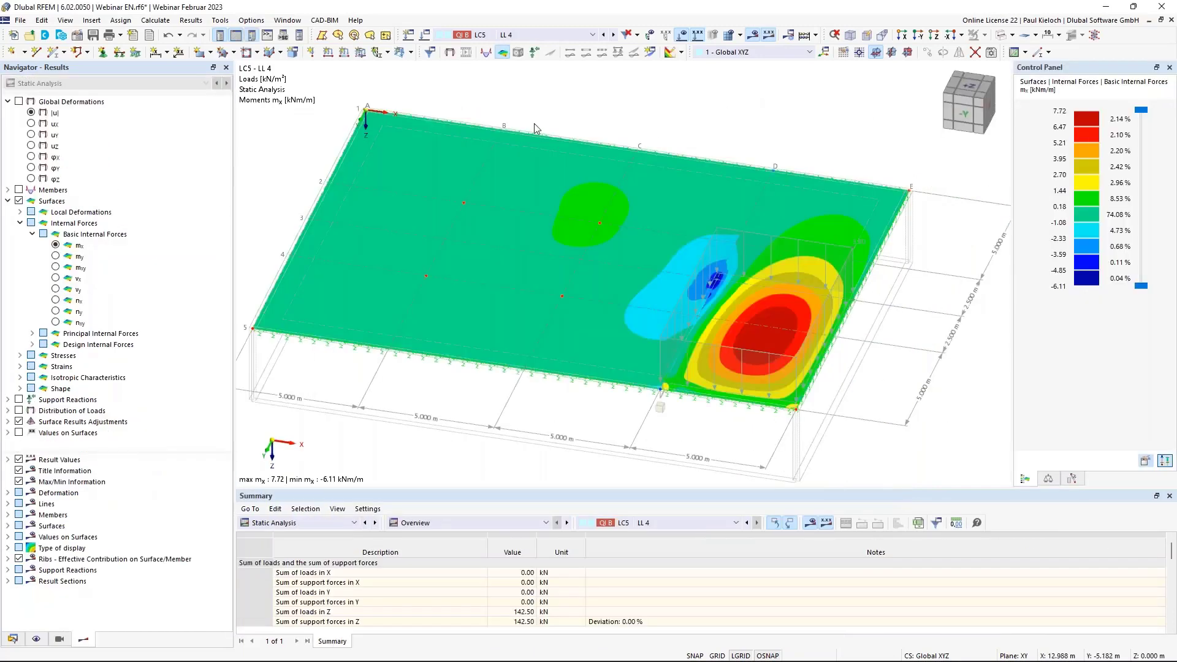
Display only the global pZ distribution of loads on the 2D surface FEs, hiding surface results, load symbols and FE mesh node values.
left_click(19, 201)
left_click(8, 201)
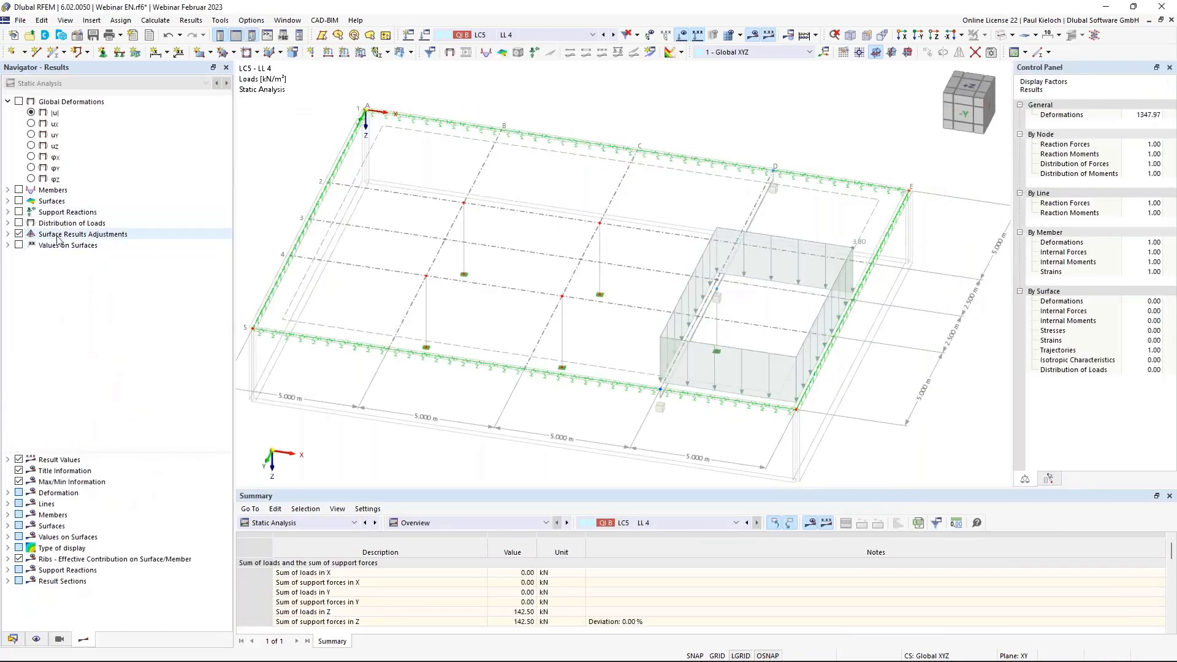
left_click(19, 223)
left_click(8, 223)
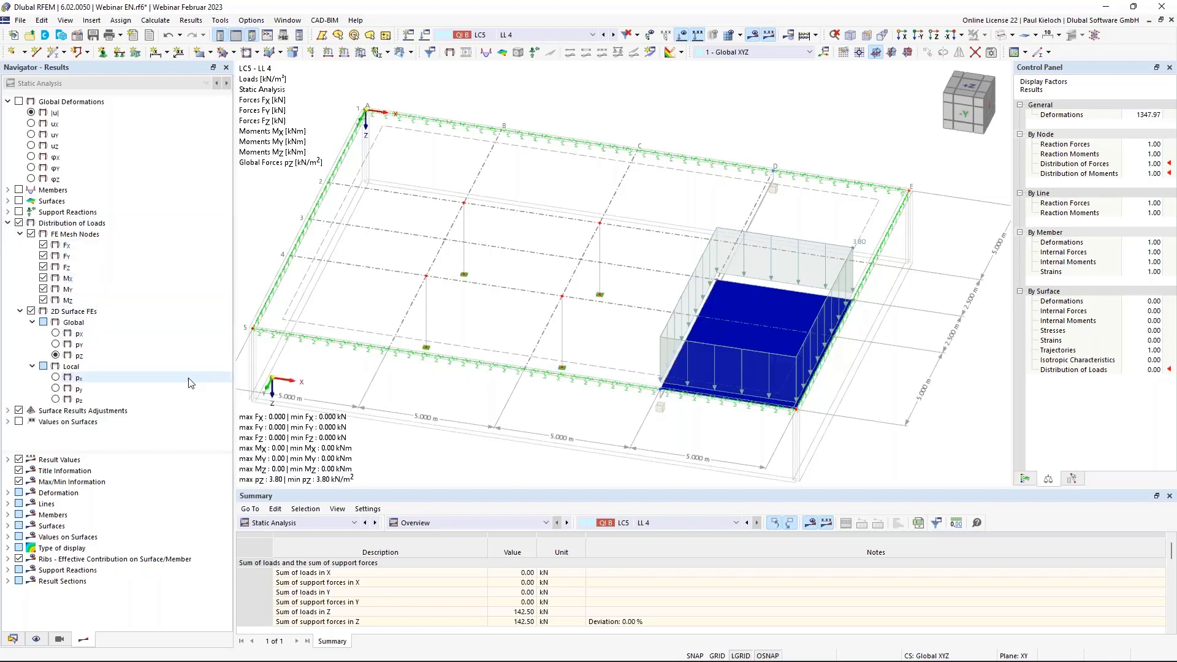
left_click(682, 34)
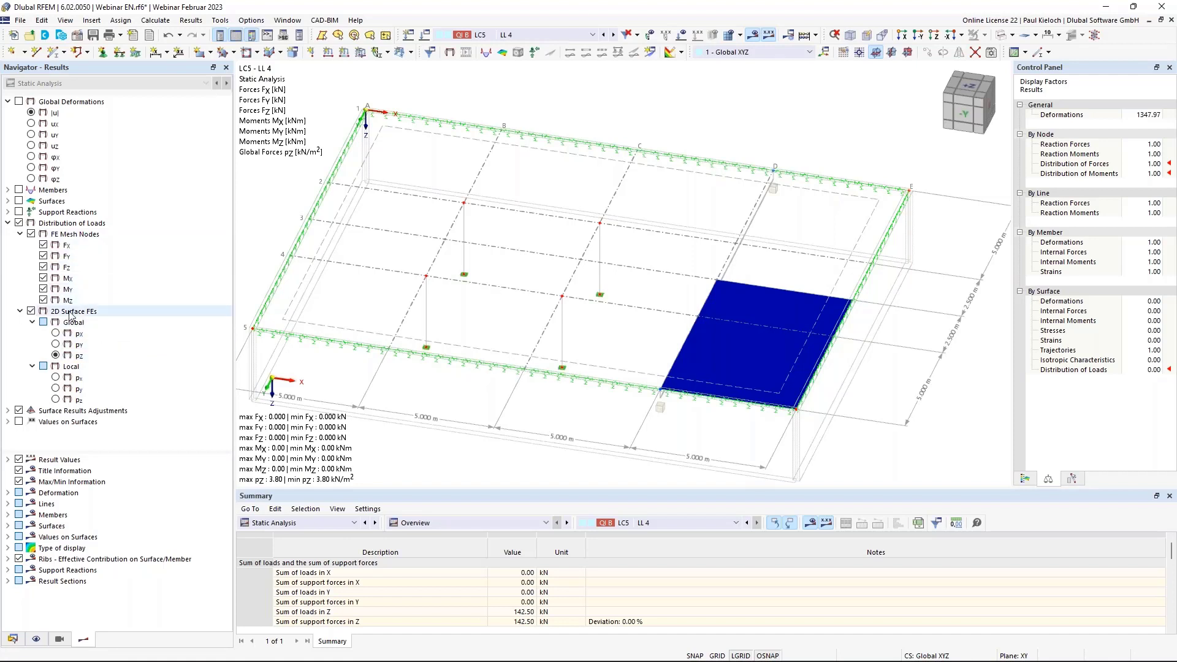
left_click(31, 234)
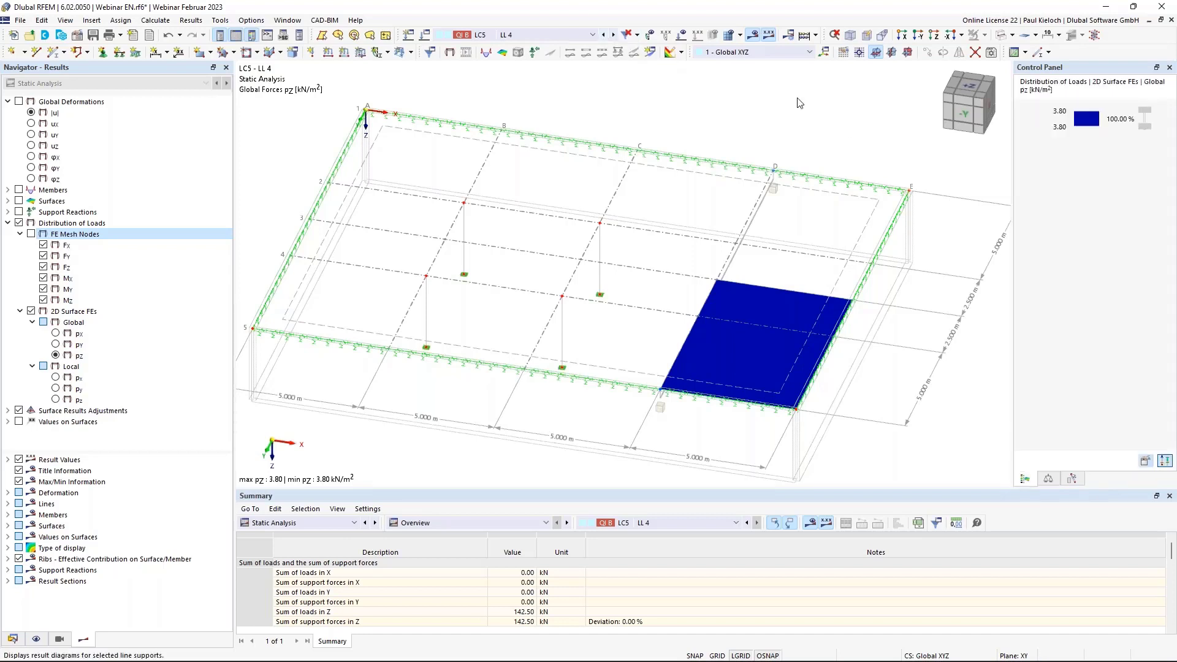
Examine the pZ load distribution in load cases LC4, LC3 and LC2, return to LC5, and finish on LC4.
left_click(604, 36)
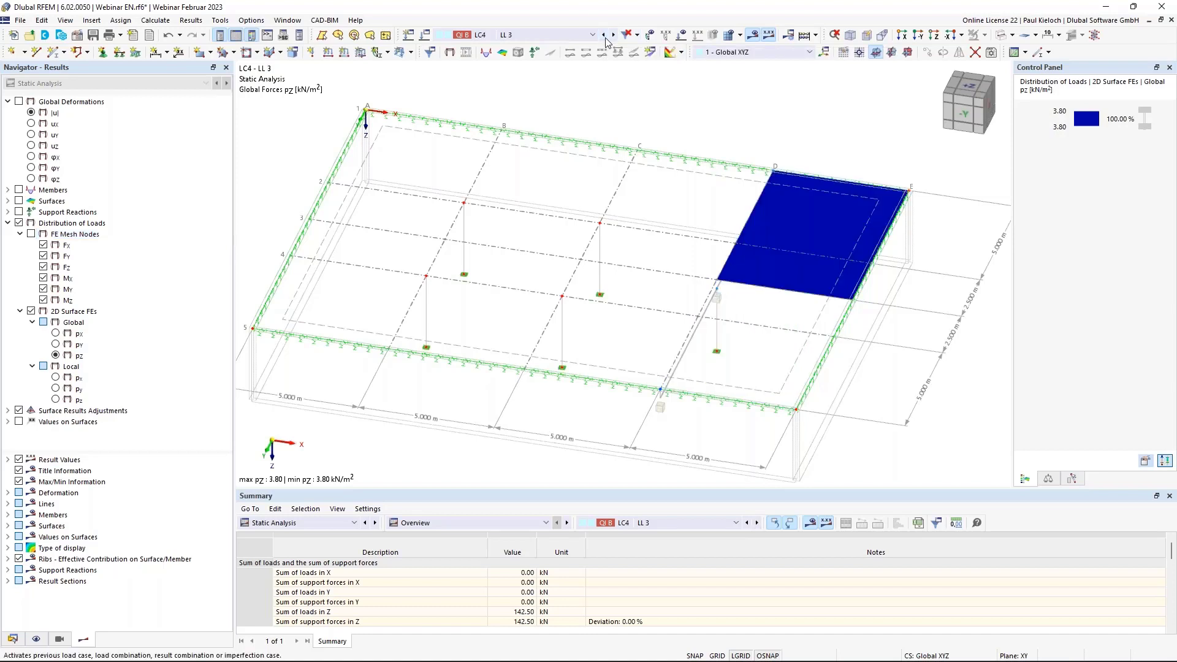
left_click(605, 36)
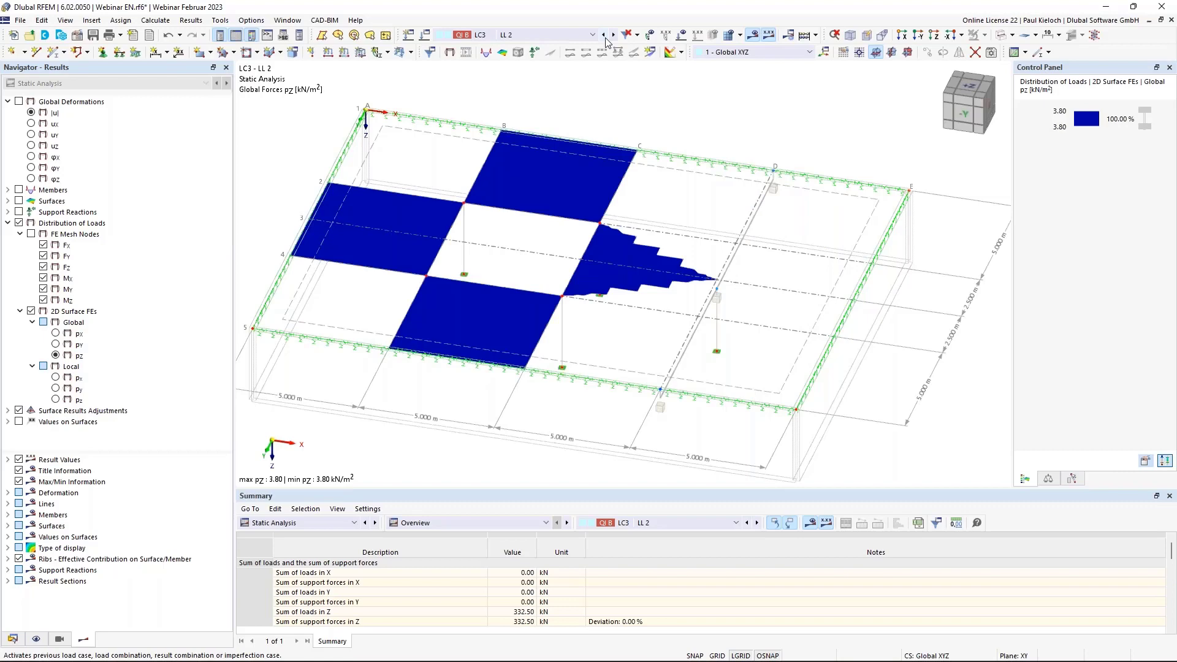
left_click(604, 36)
left_click(614, 35)
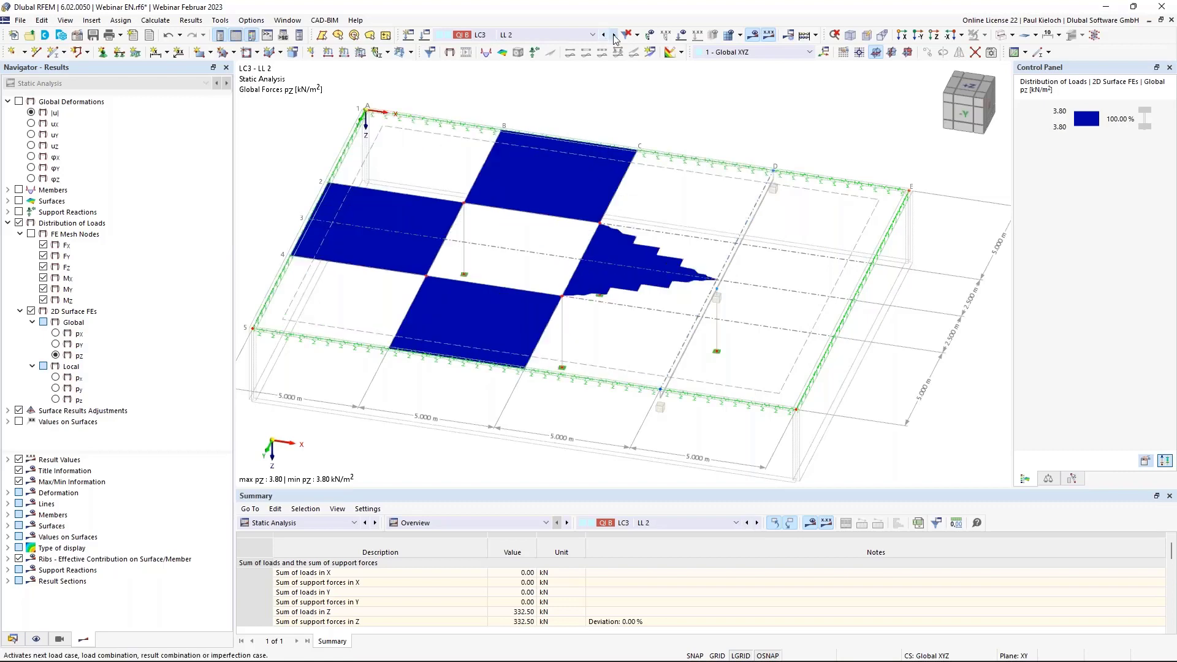
left_click(614, 35)
left_click(614, 35)
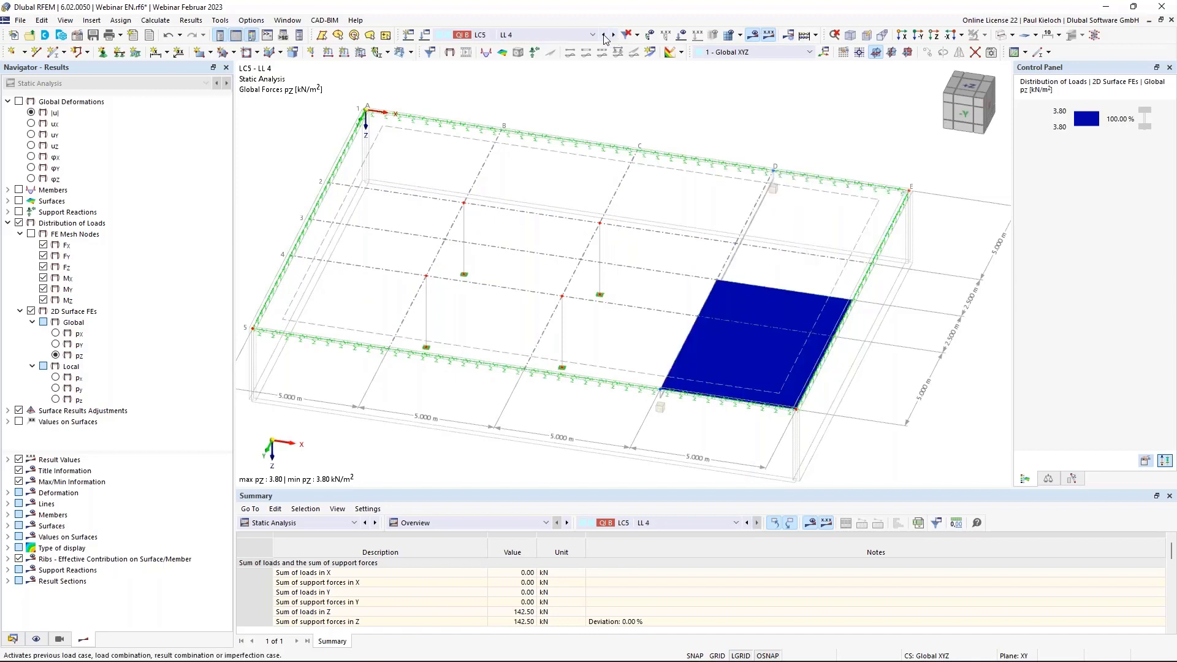
left_click(604, 36)
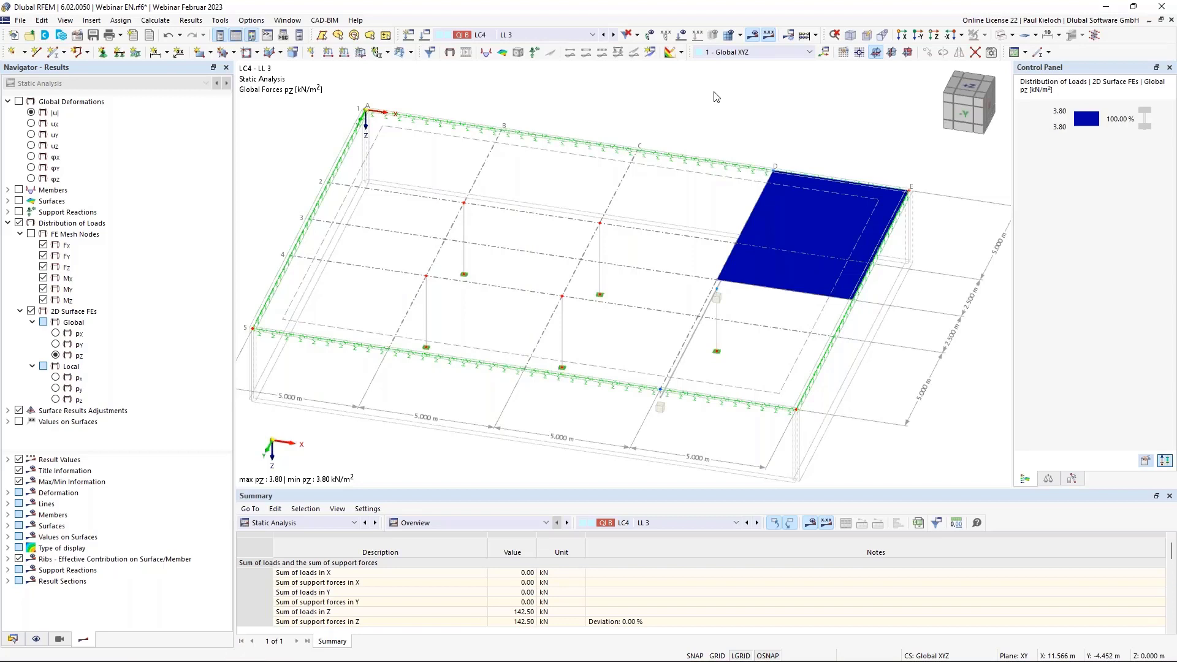
Save the model and, with the results hidden, exclude all members and nodes with punching from the Concrete Design objects, keeping surface 1.
key("ctrl+s")
left_click(758, 34)
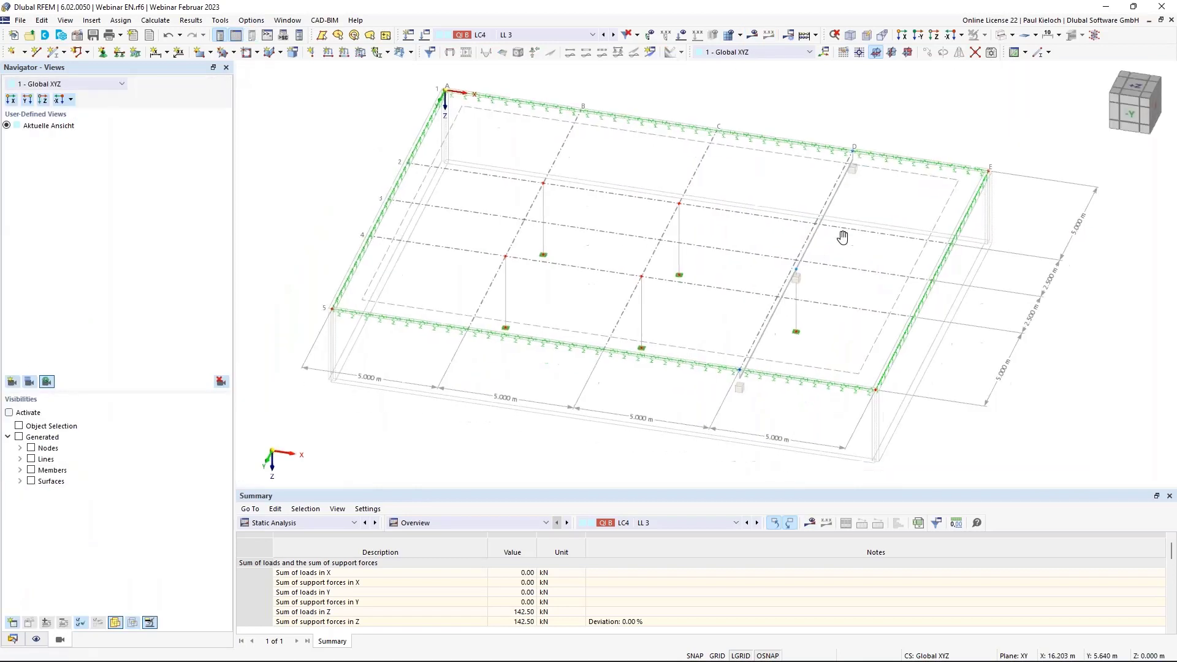
left_click(319, 523)
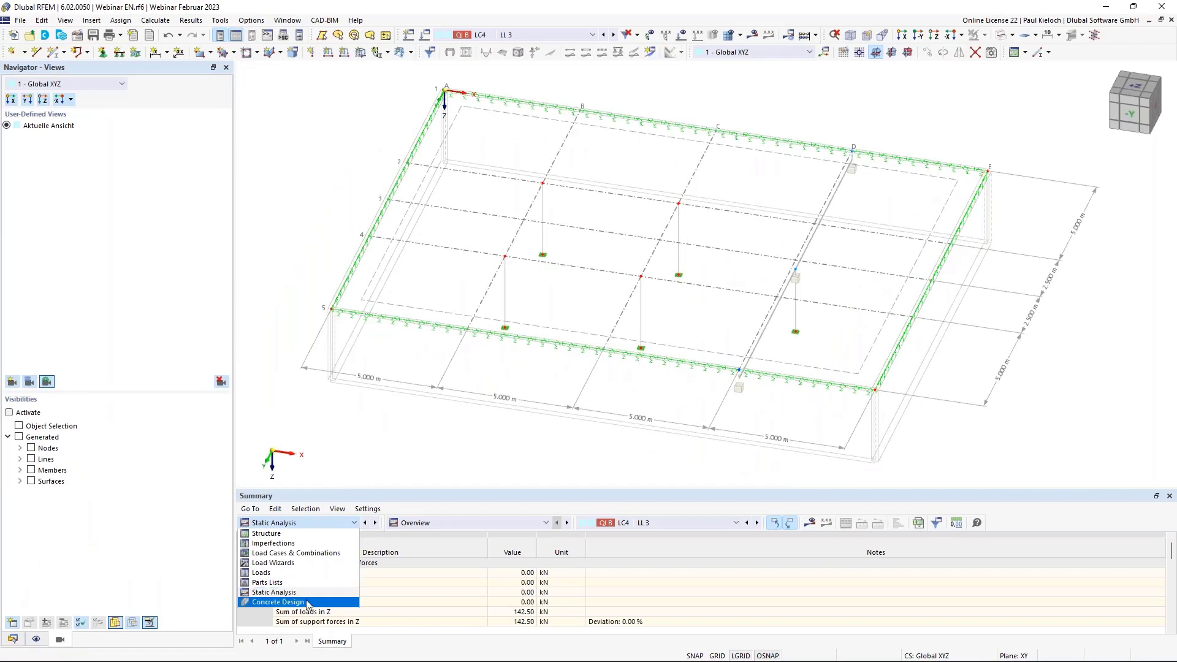
left_click(278, 601)
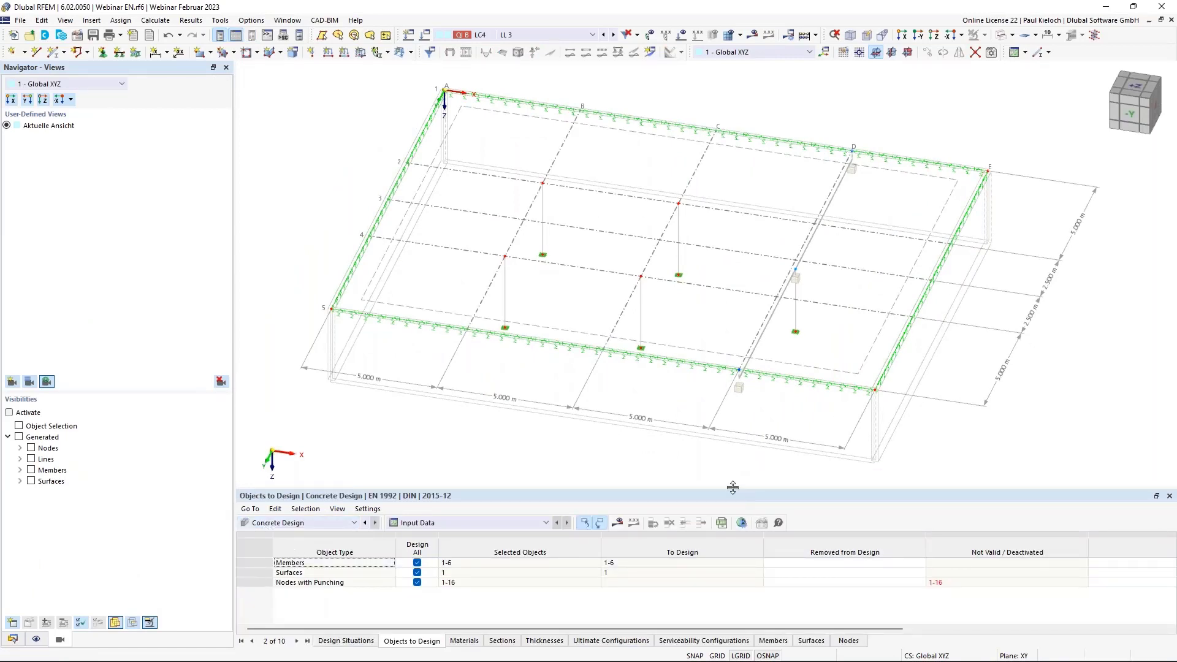
left_click_drag(732, 488, 740, 422)
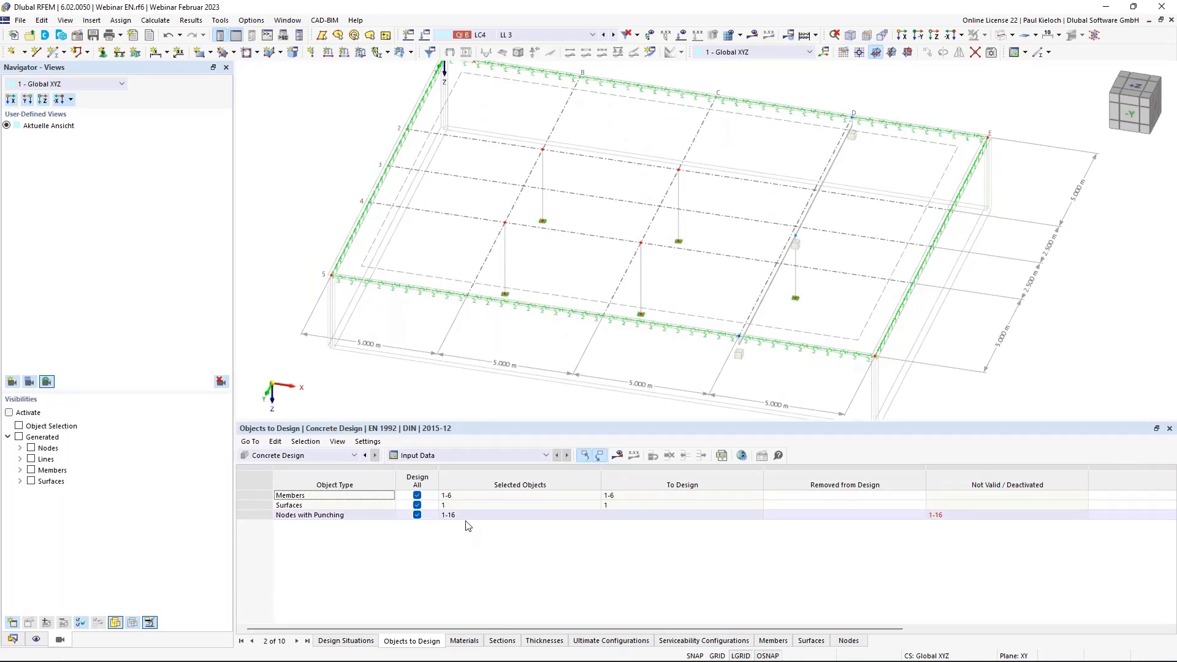
left_click(417, 514)
left_click(418, 495)
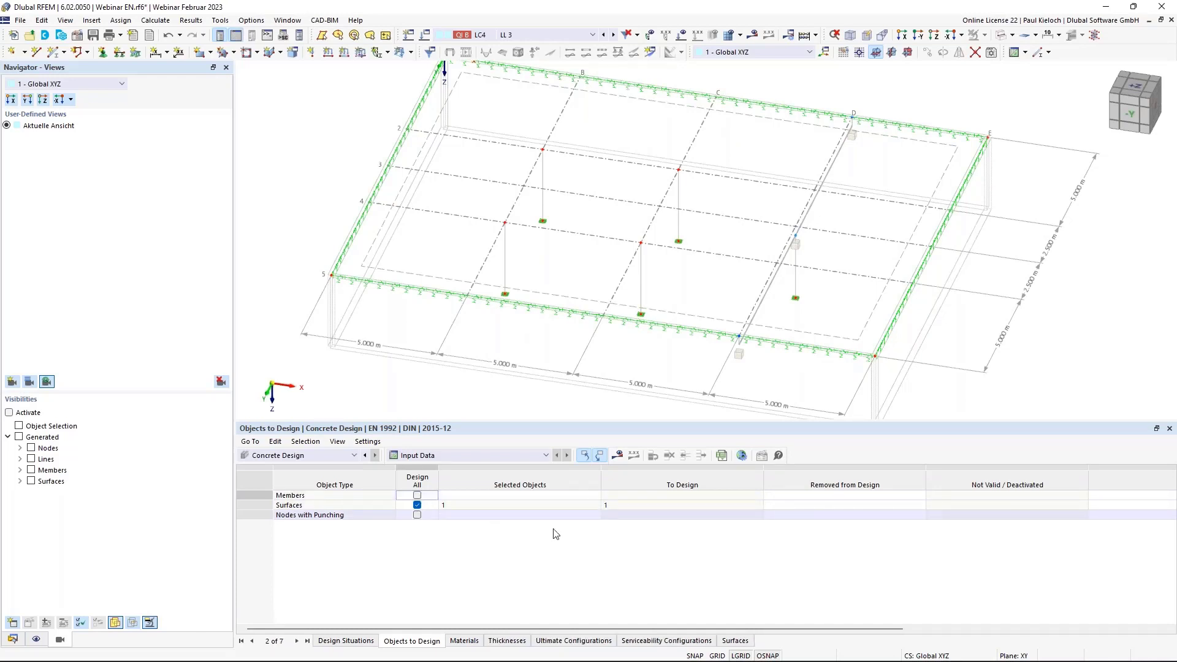
Run the Concrete Design calculation for the slab surface.
middle_click_drag(527, 370, 531, 375, "ctrl")
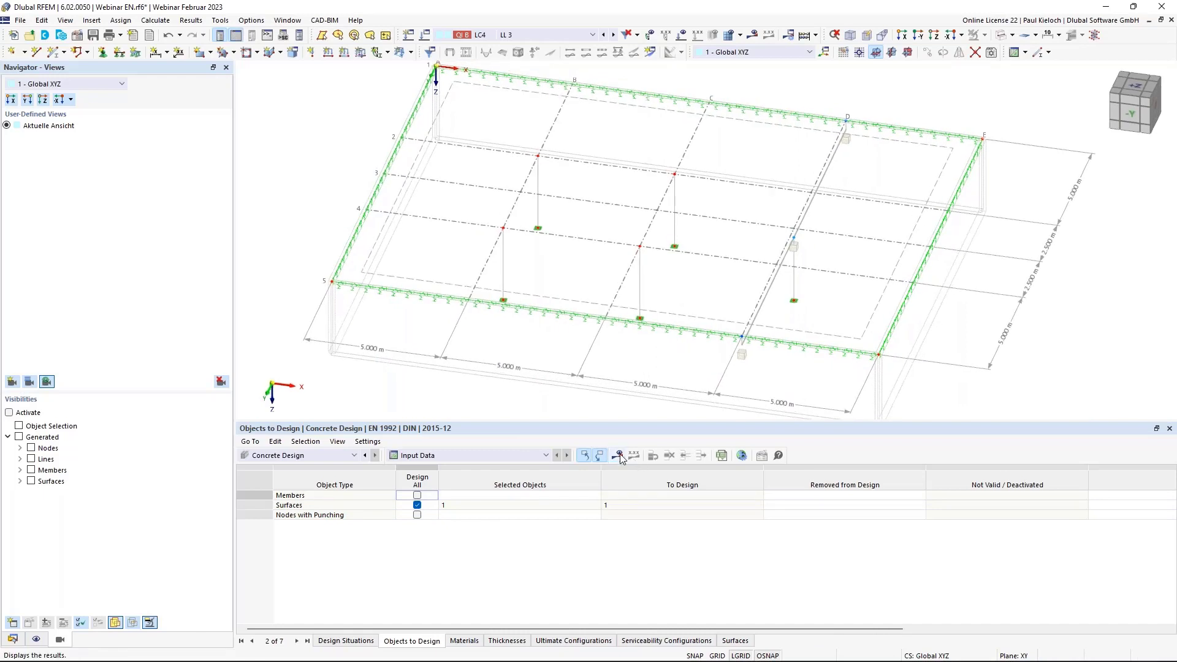
left_click(619, 455)
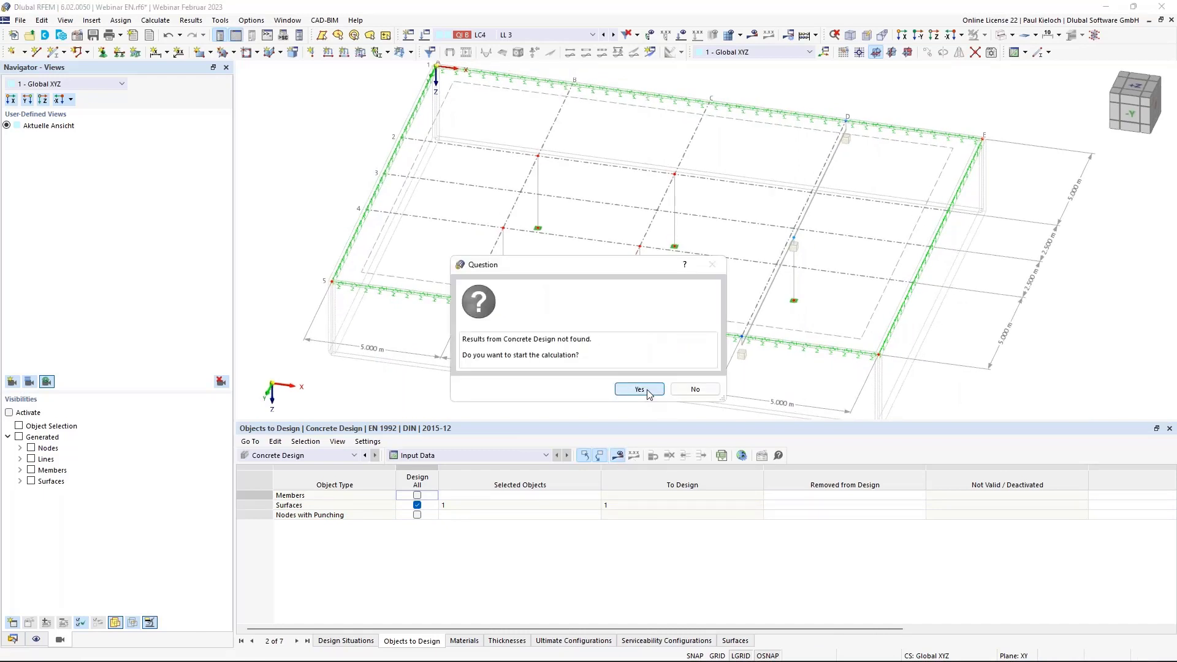
left_click(645, 387)
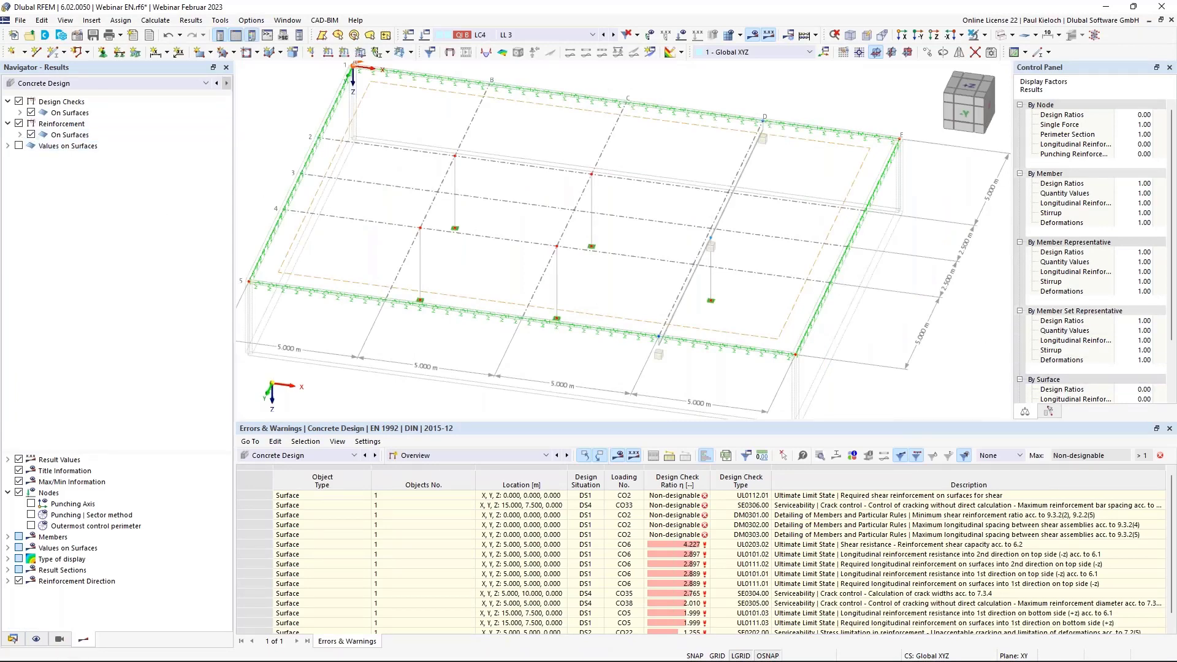
Hide the reinforcement results and display surface design check UL0101.01 for top reinforcement in direction 1 with its colour scale.
left_click_drag(421, 421, 425, 399)
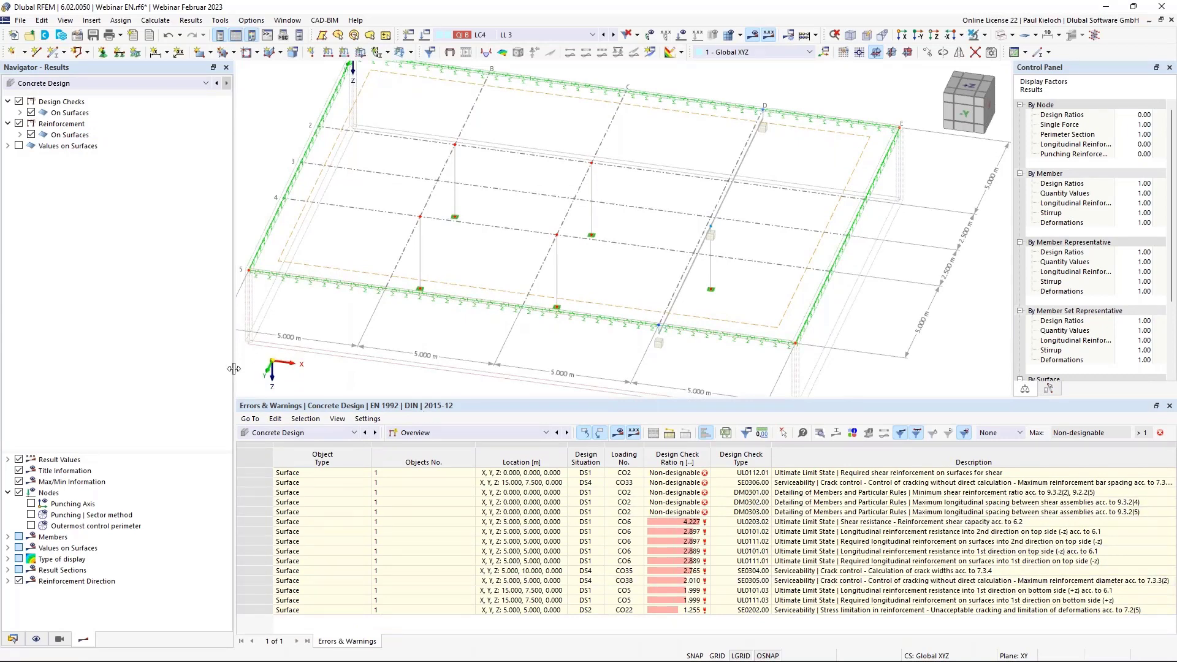
left_click_drag(234, 367, 210, 368)
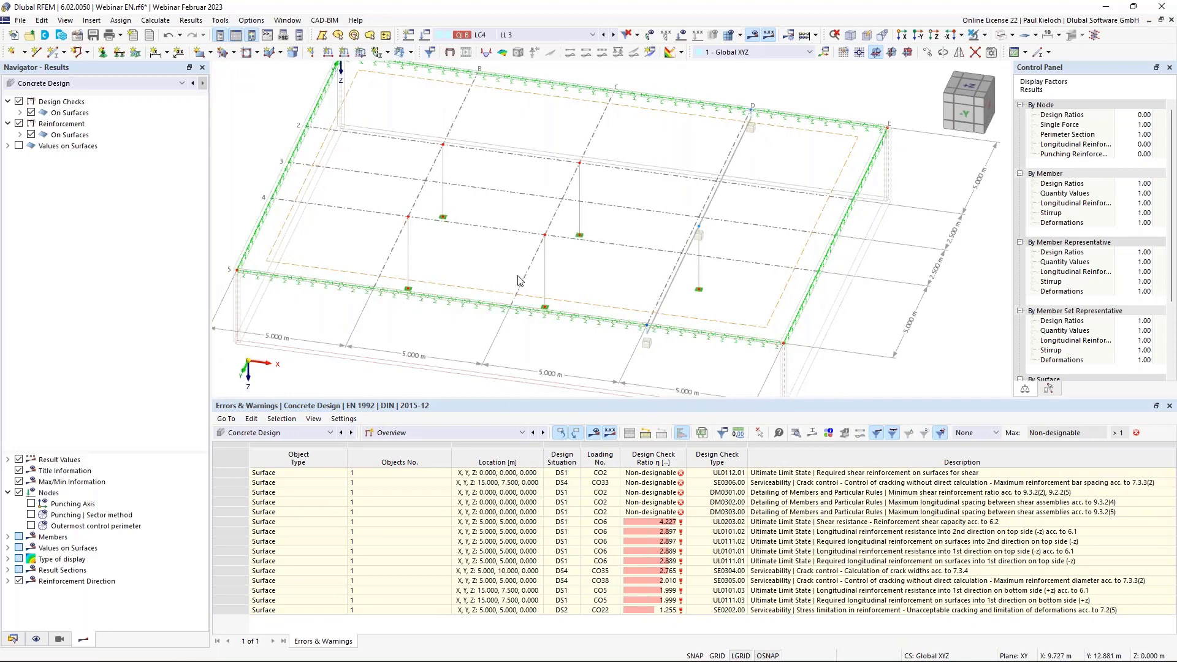
middle_click_drag(517, 247, 548, 248, "ctrl")
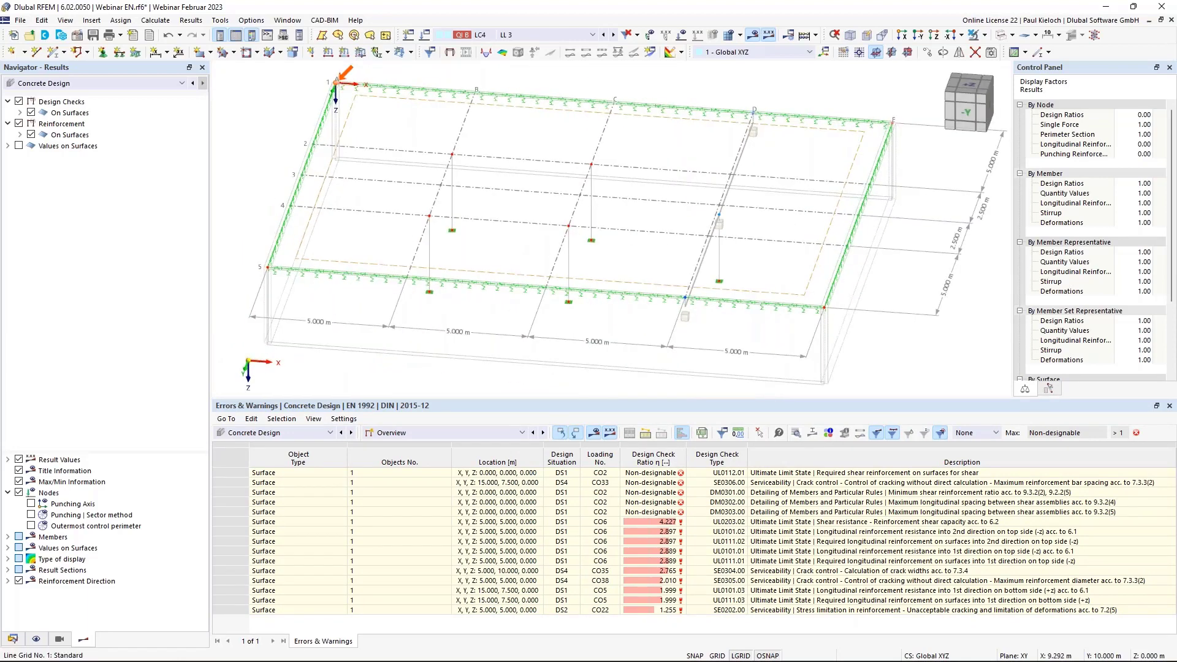
left_click(18, 124)
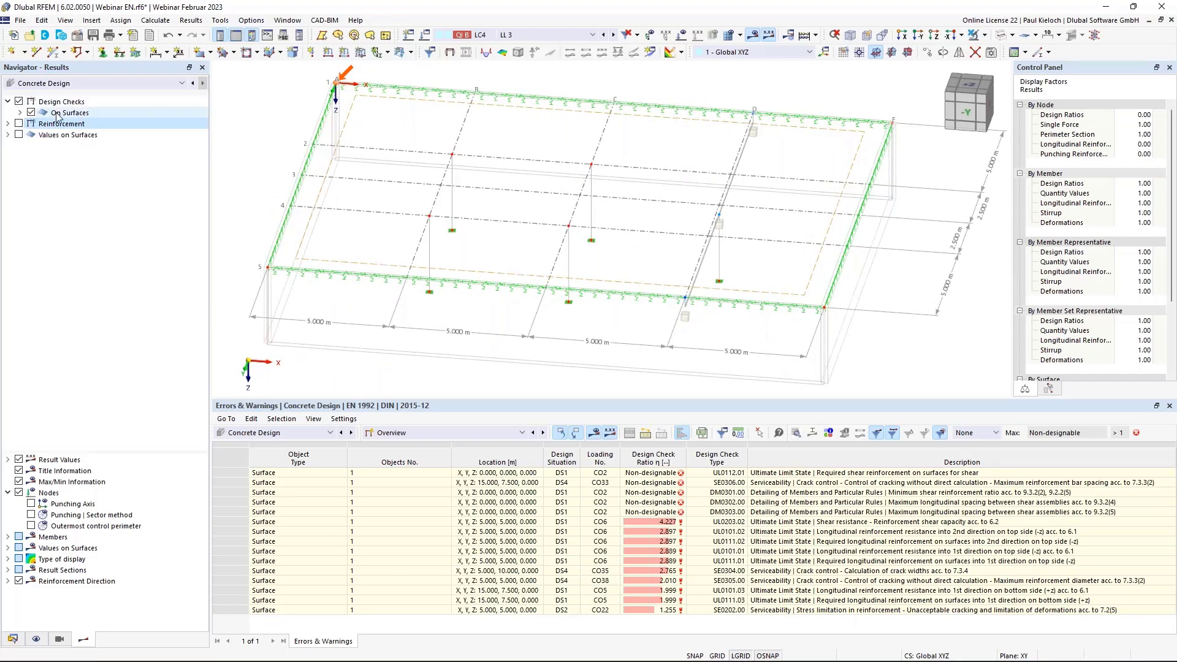
left_click(20, 112)
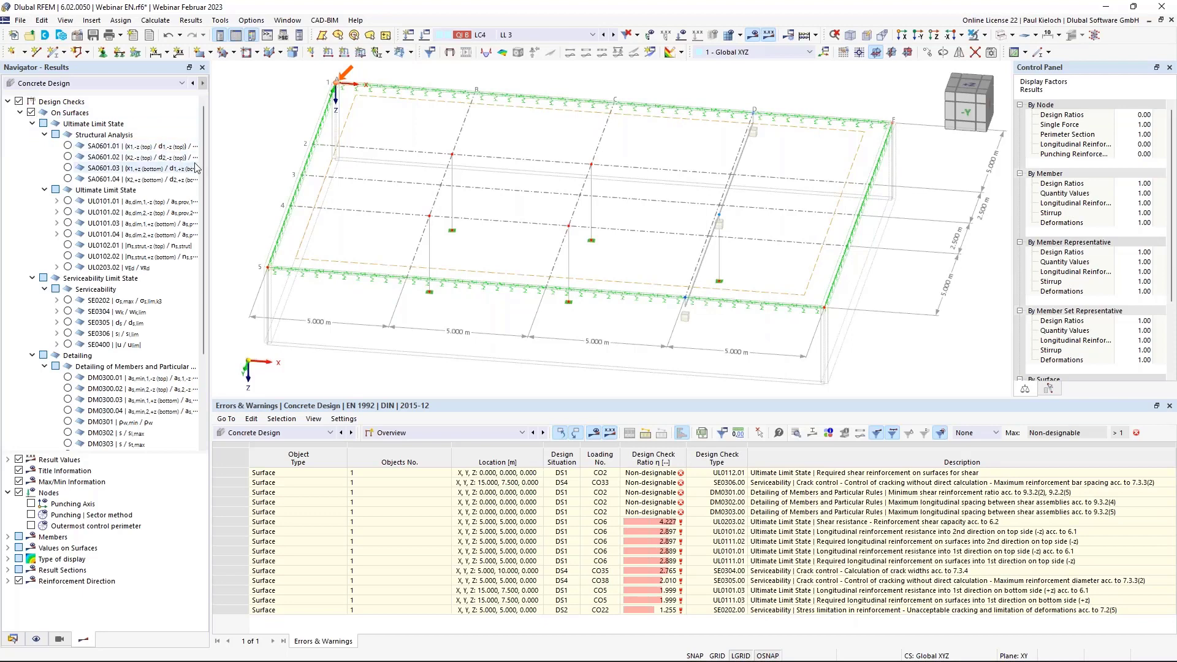
left_click(67, 201)
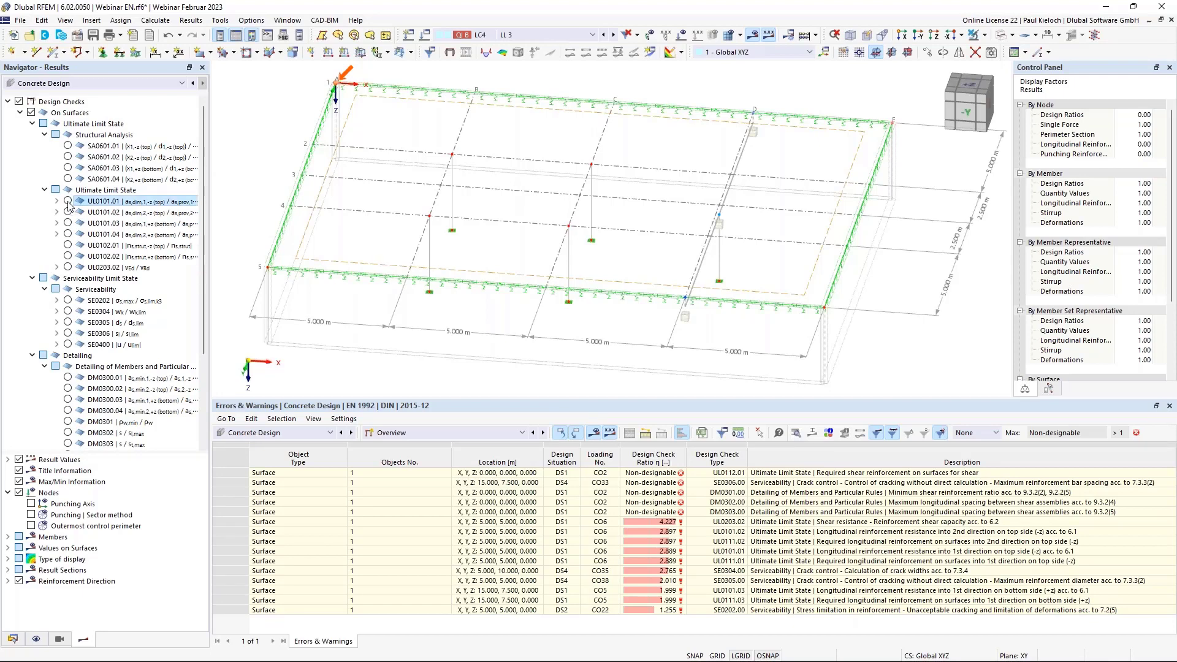
left_click(1025, 390)
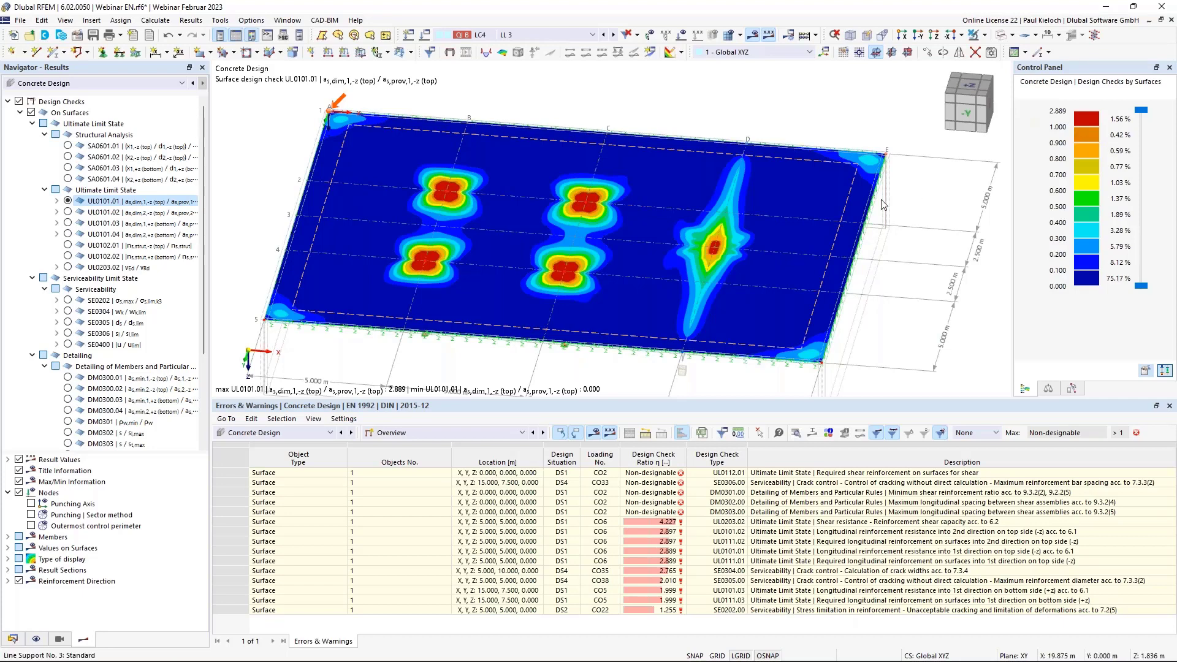
Examine the surface design checks UL0101.02, UL0101.03 and UL0101.04 for the remaining top and bottom longitudinal reinforcement directions.
middle_click_drag(868, 121, 853, 120, "ctrl")
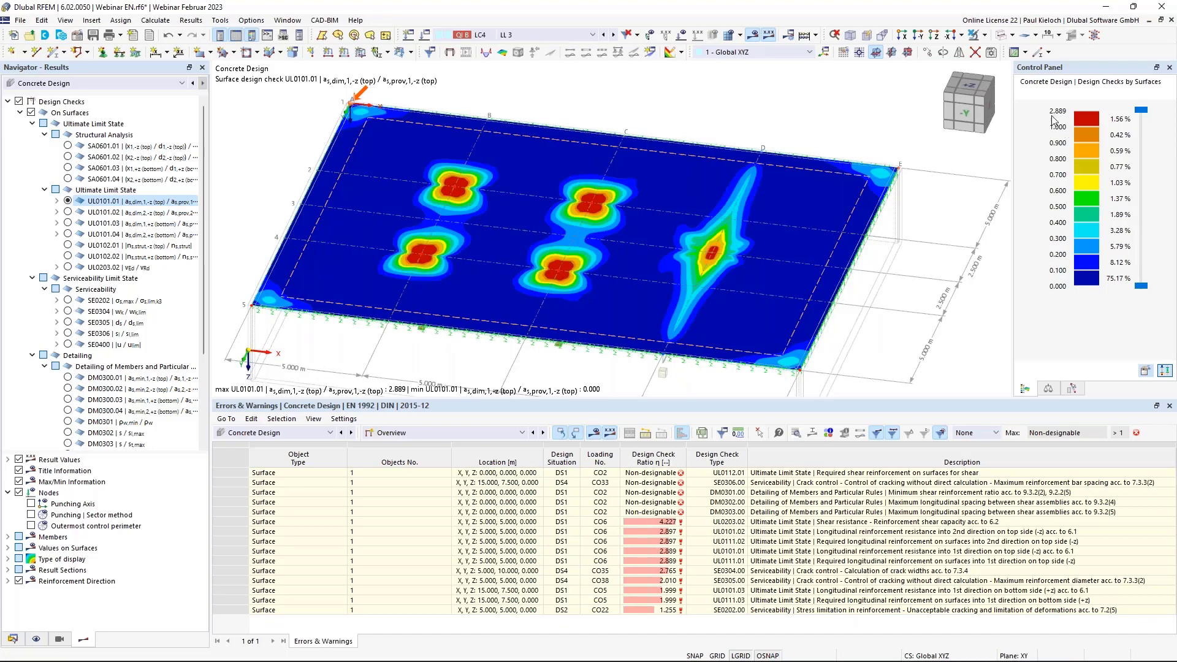
middle_click_drag(718, 110, 729, 111, "ctrl")
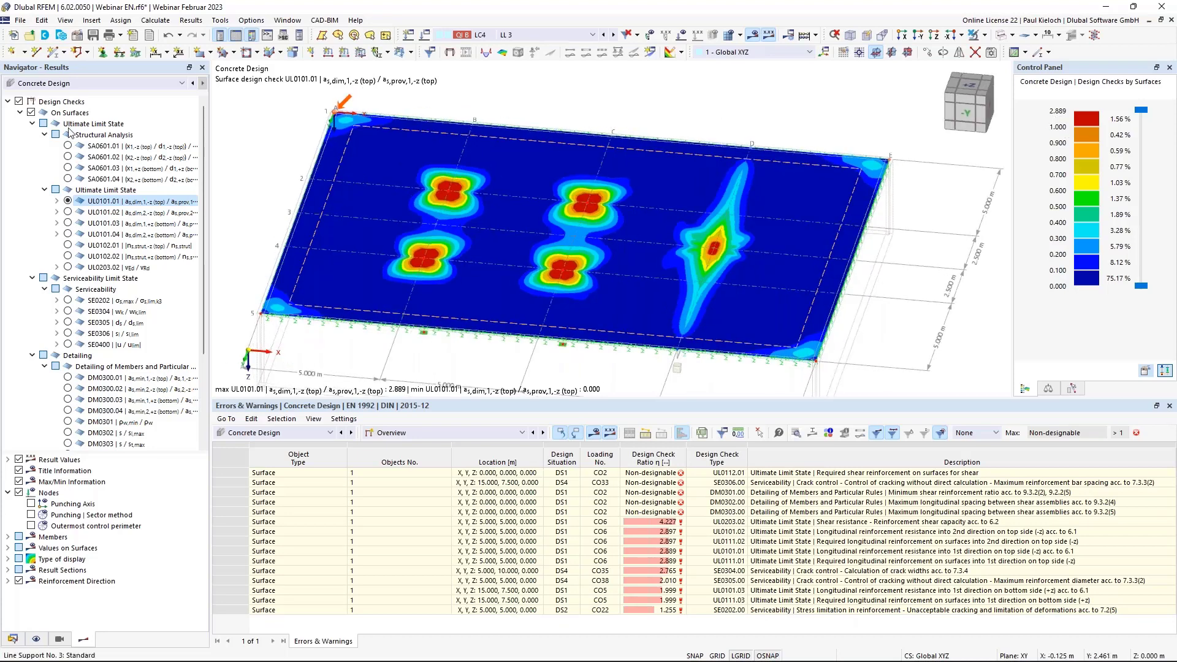
left_click(68, 212)
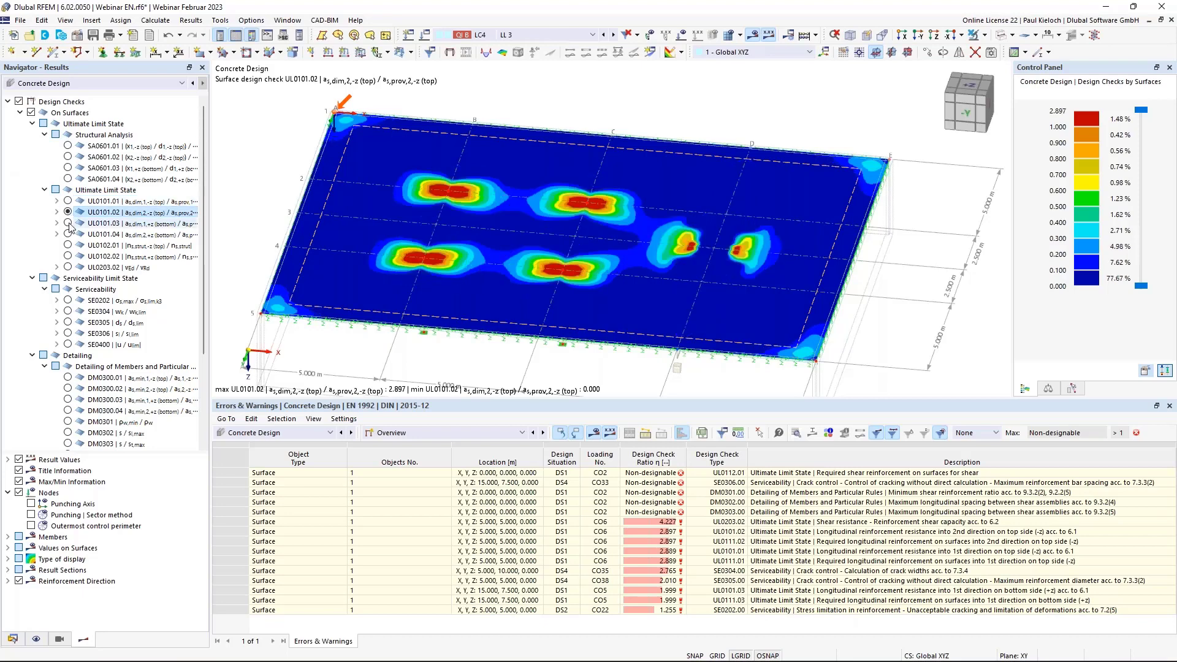
left_click(68, 223)
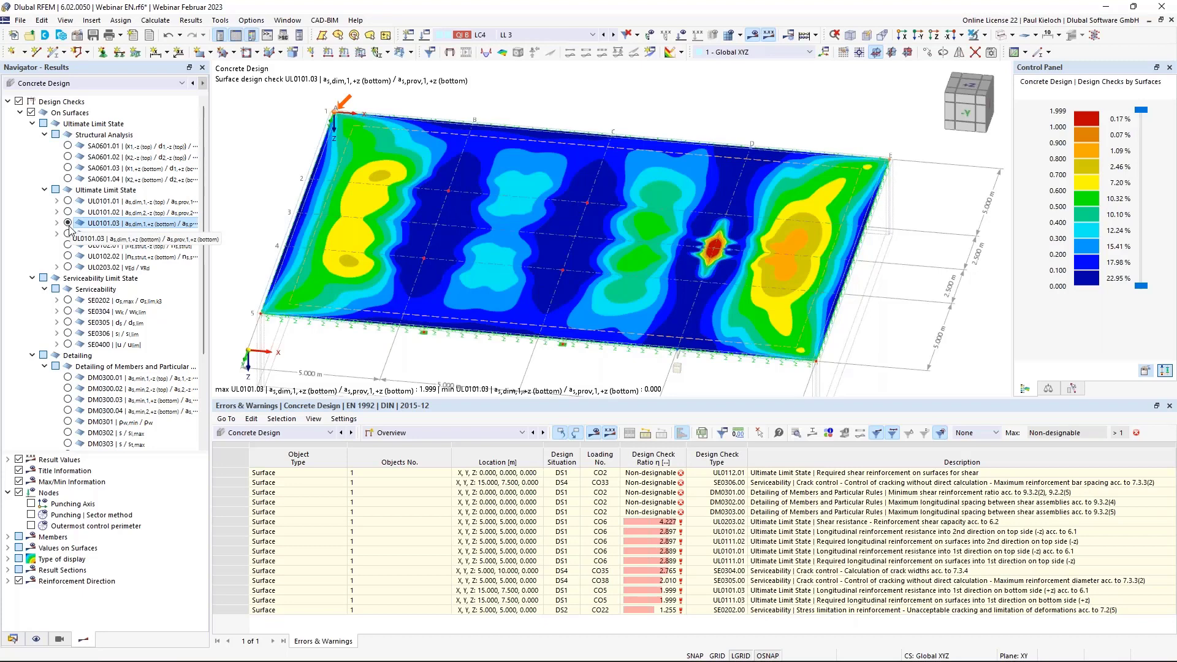
left_click(69, 234)
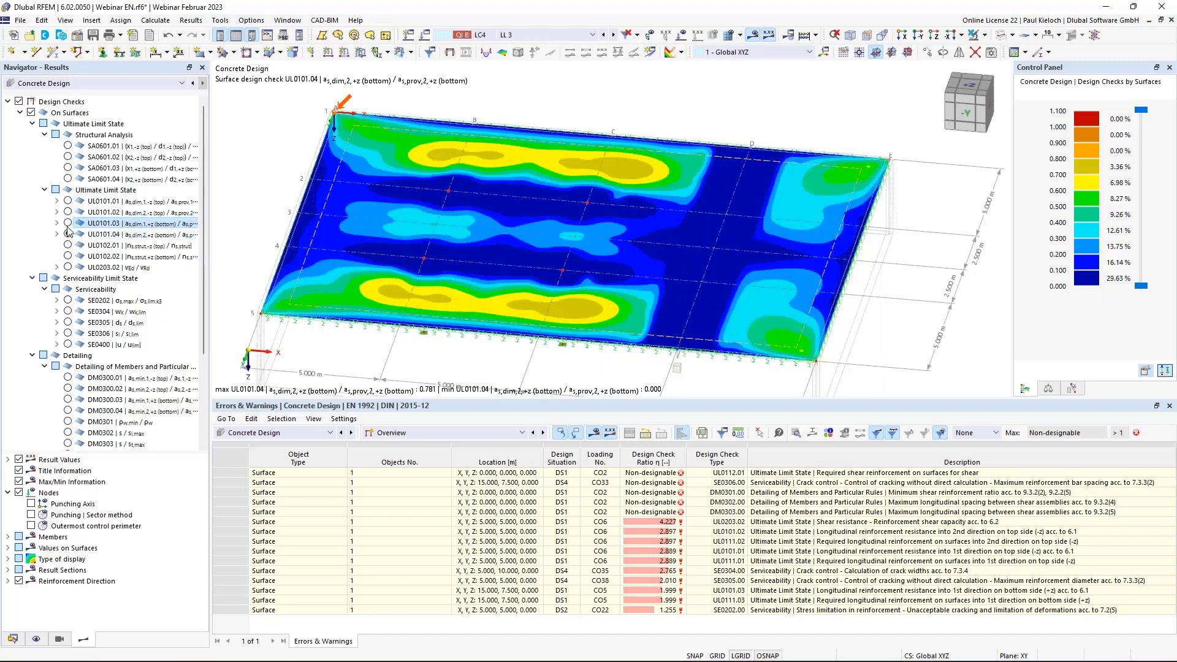
Compare design check UL0101.03 for the bottom reinforcement with UL0101.01 for the top reinforcement, both in direction 1.
left_click(68, 224)
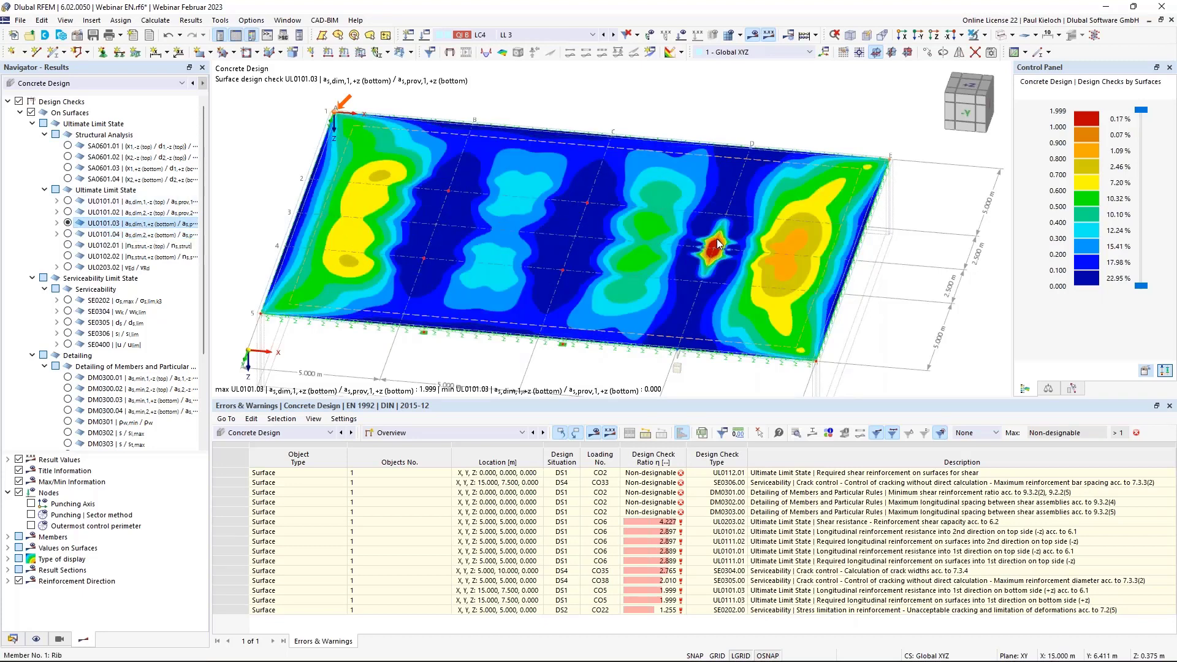
left_click(68, 201)
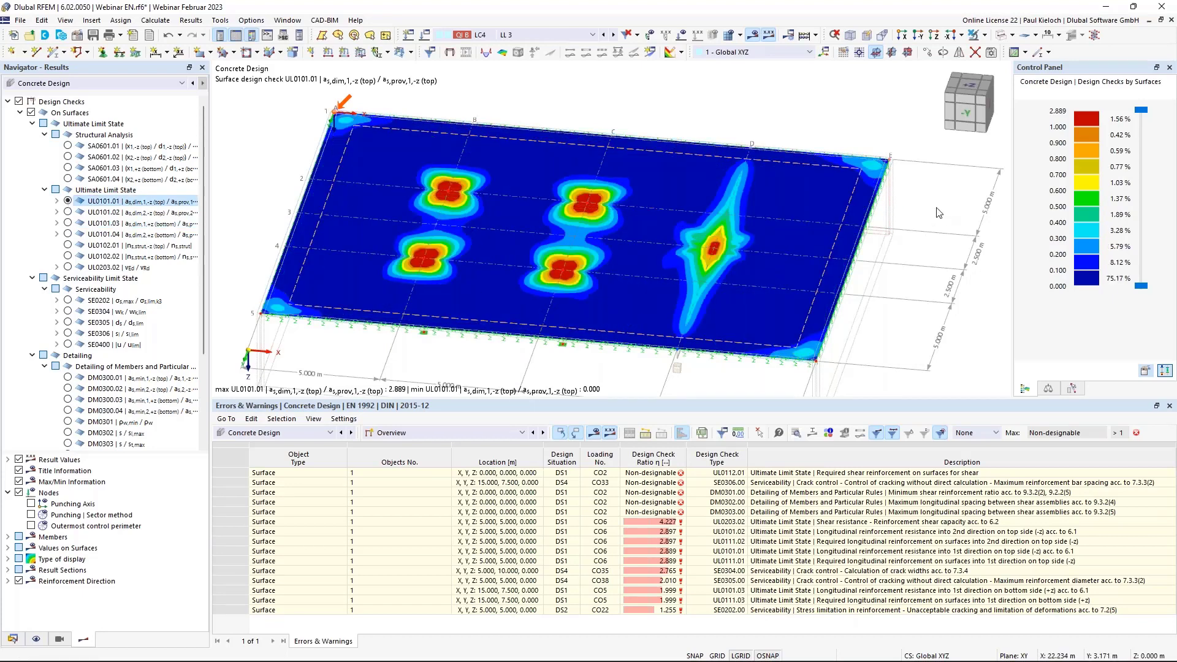
mouse_move(937, 211)
middle_mouse_down("ctrl")
mouse_move(929, 195)
mouse_move(953, 203)
middle_mouse_up("ctrl")
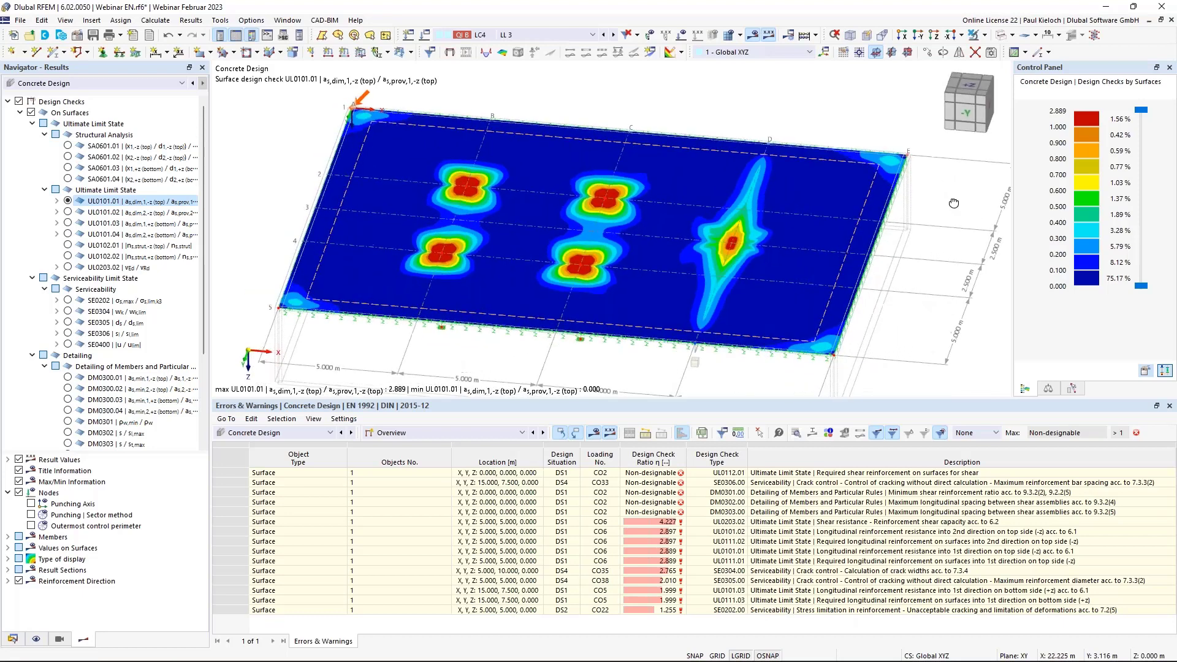
Hide the design checks and examine the slab's required longitudinal top reinforcement in directions 1 and 2.
left_click(19, 101)
left_click(7, 102)
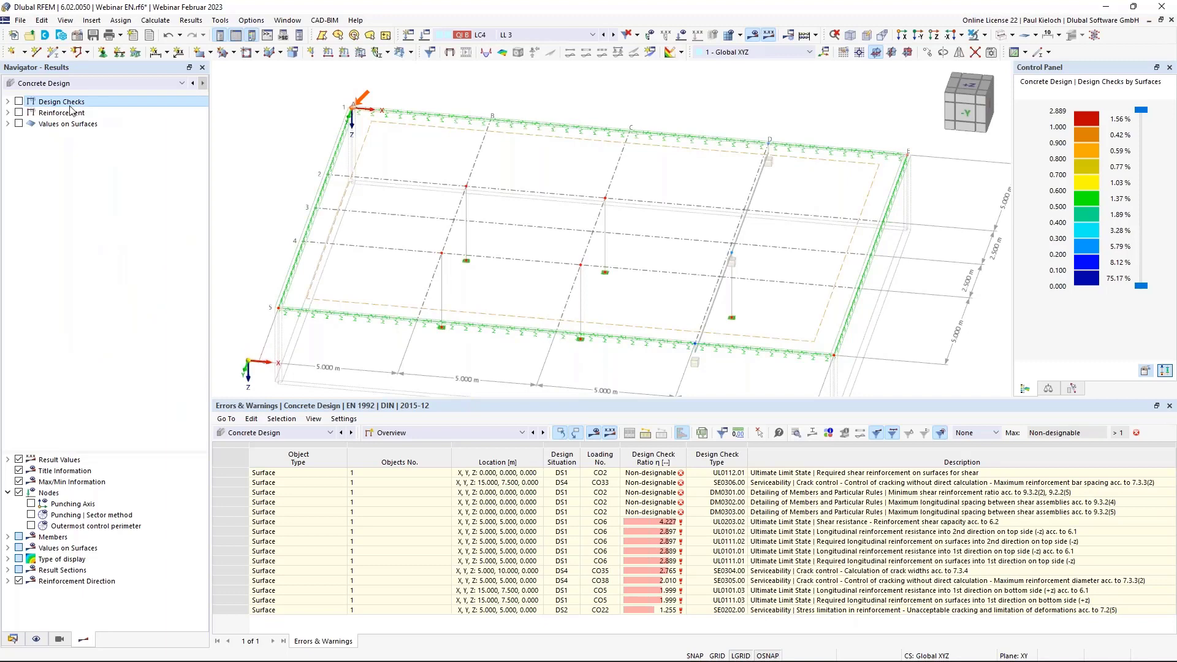
left_click(19, 113)
left_click(7, 113)
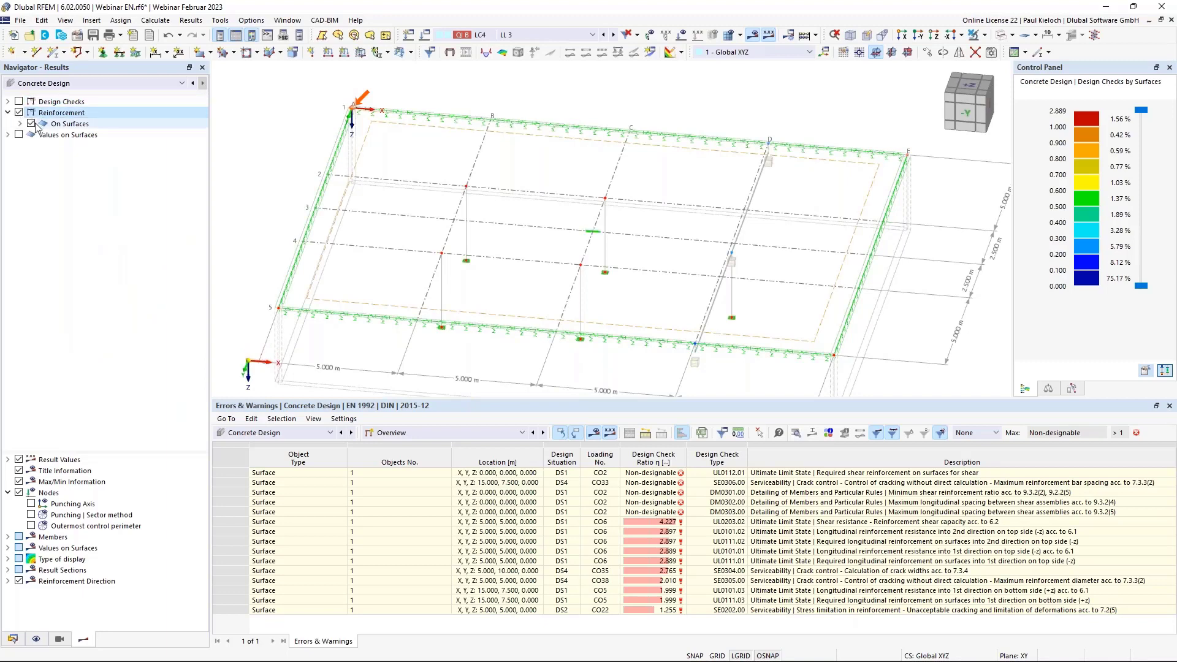
left_click(20, 124)
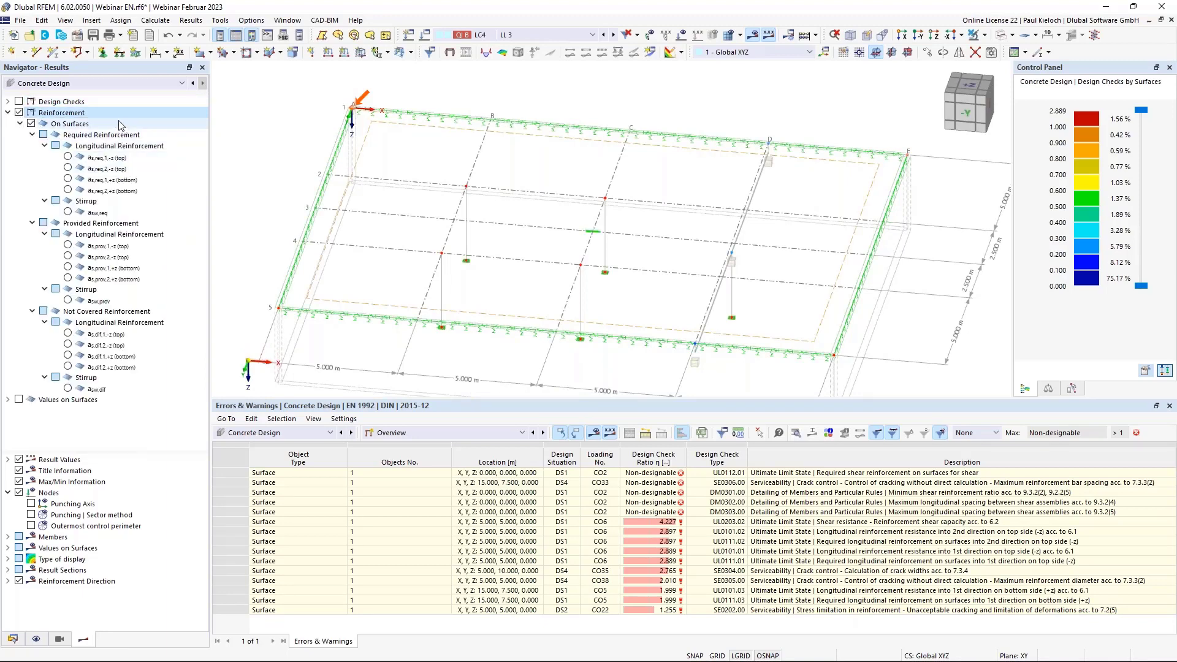
left_click(67, 158)
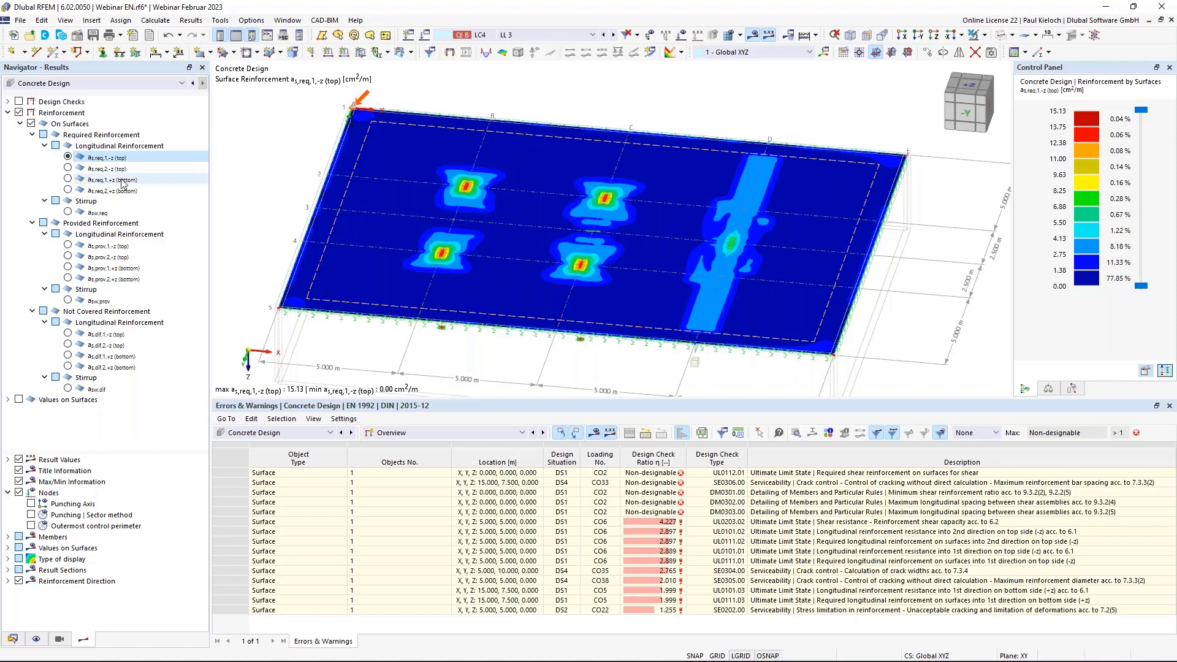
left_click(68, 167)
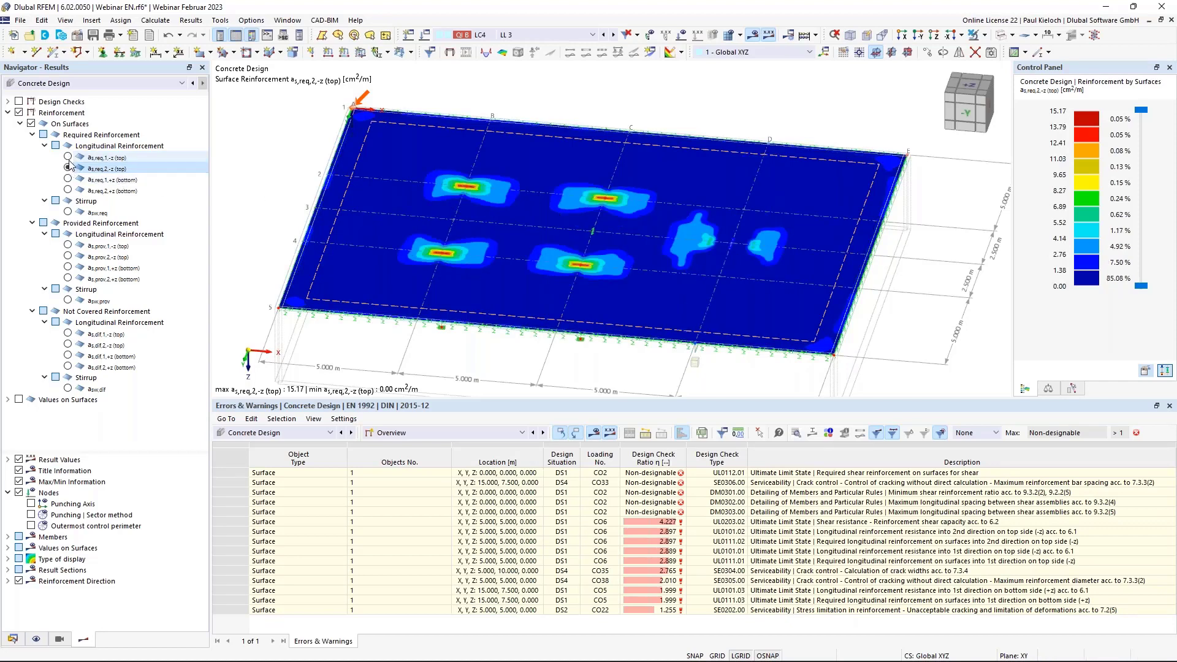
left_click(68, 157)
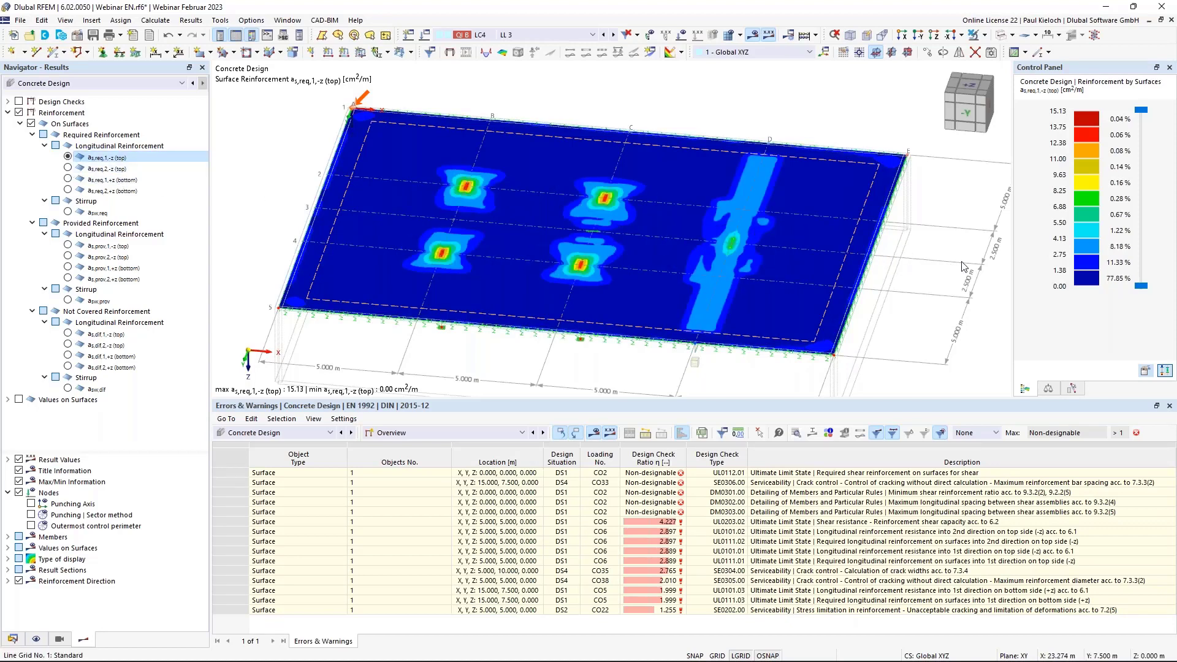
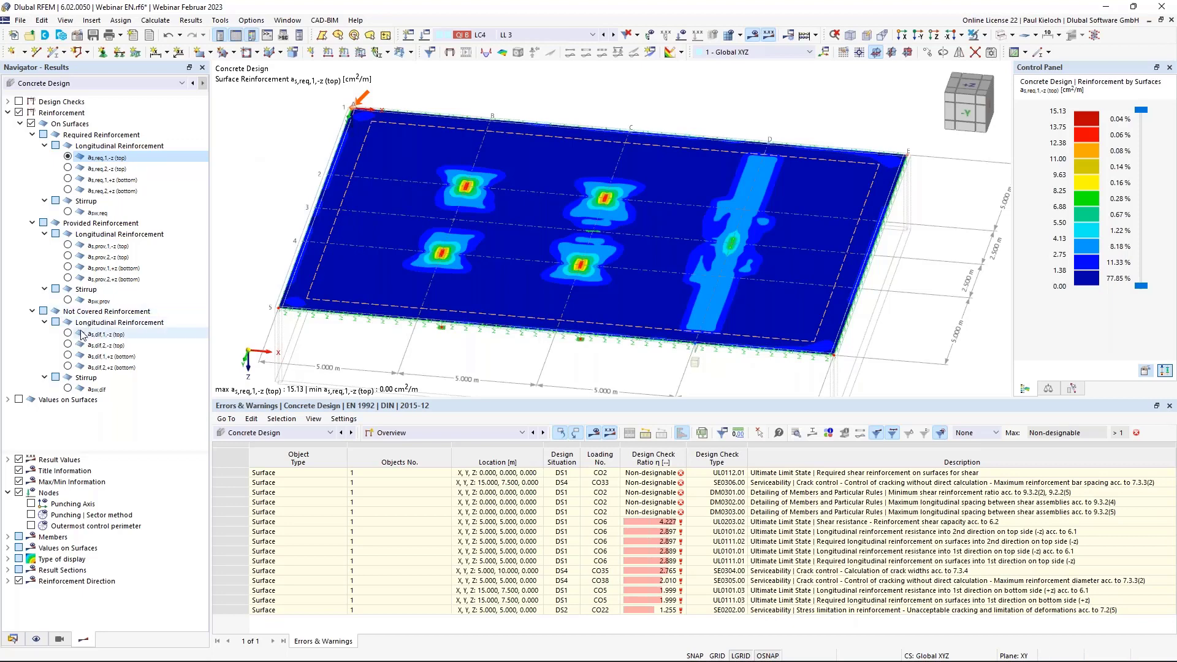
Examine the not covered longitudinal top reinforcement of the slab in directions 1 and 2.
left_click(75, 311)
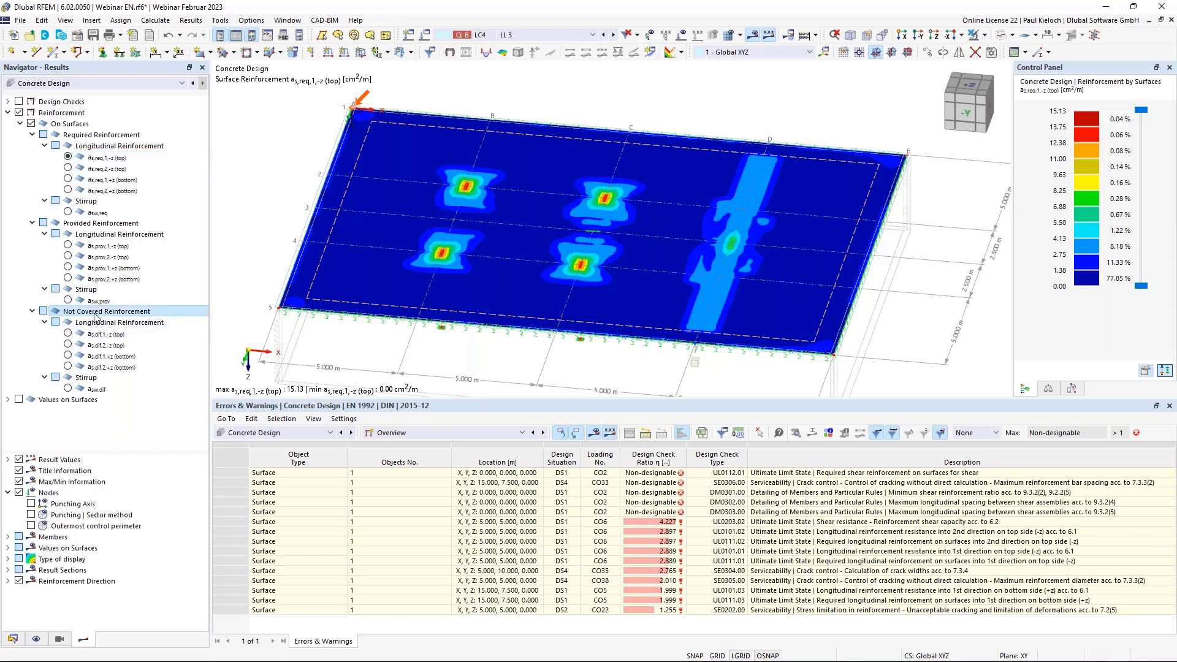
left_click(68, 335)
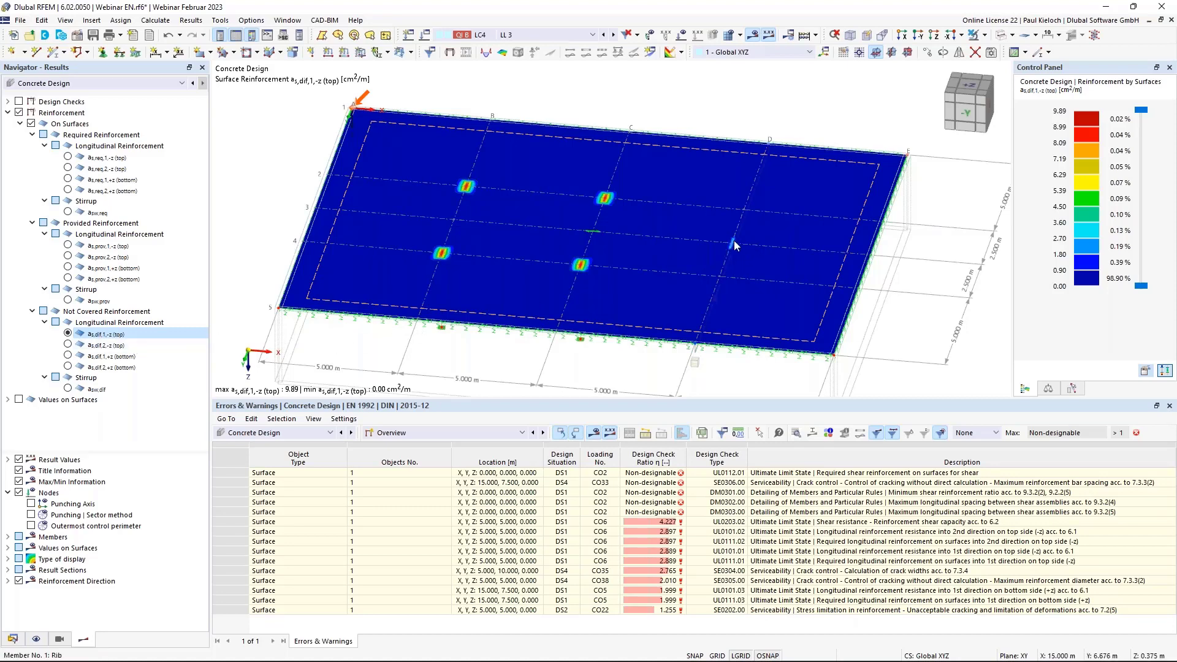
left_click(68, 344)
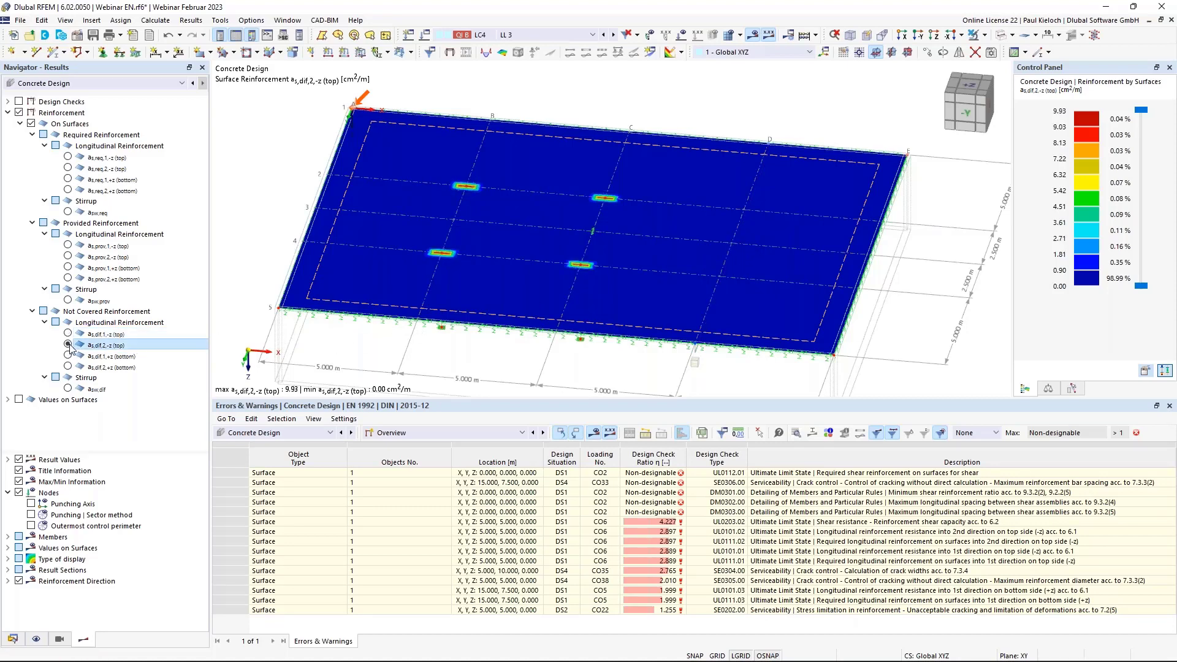
left_click(68, 334)
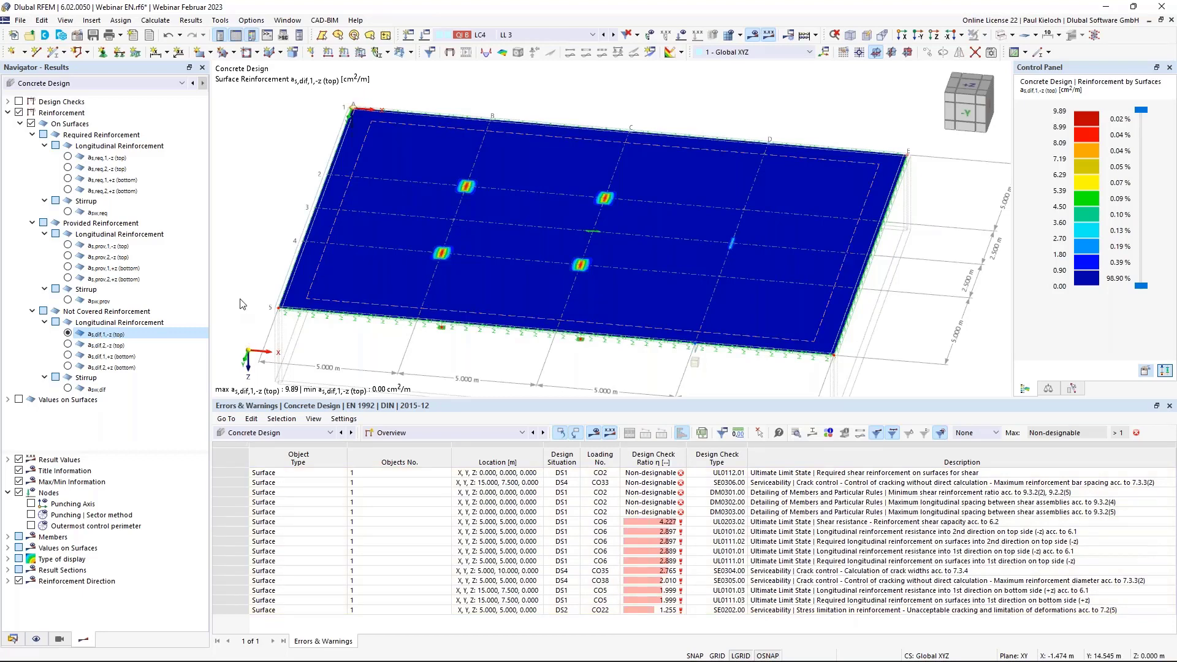
In the model data, expand the types for concrete design down to the existing surface reinforcement.
left_click(13, 639)
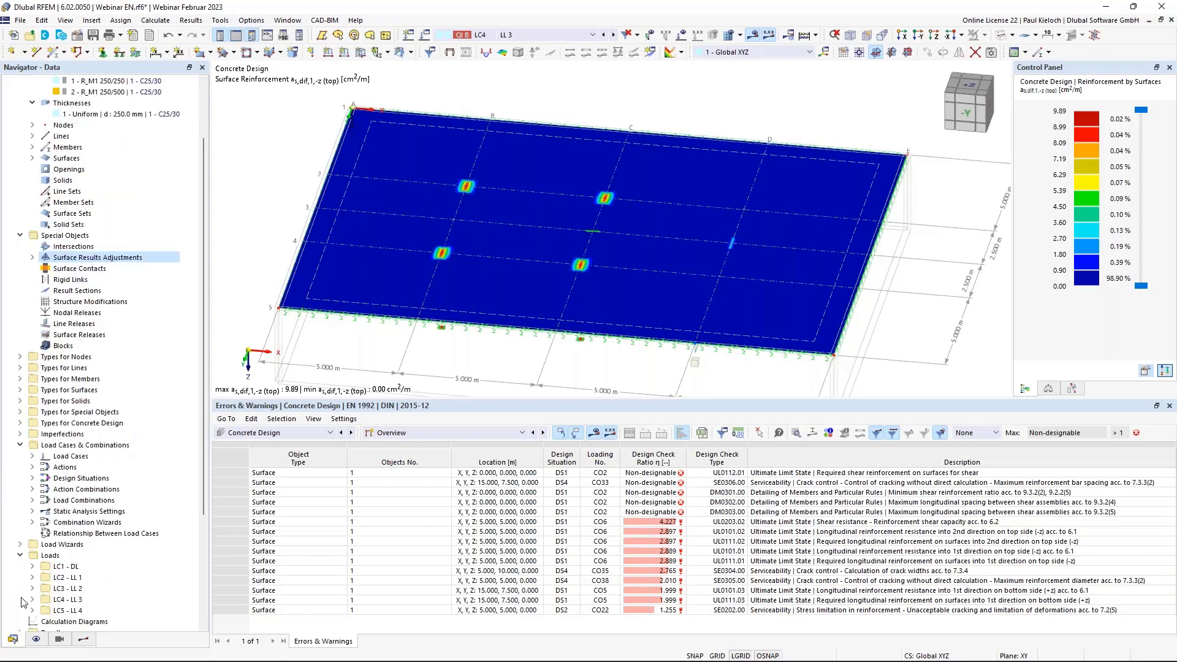
left_click(20, 423)
scroll(28, 398, "down", 3)
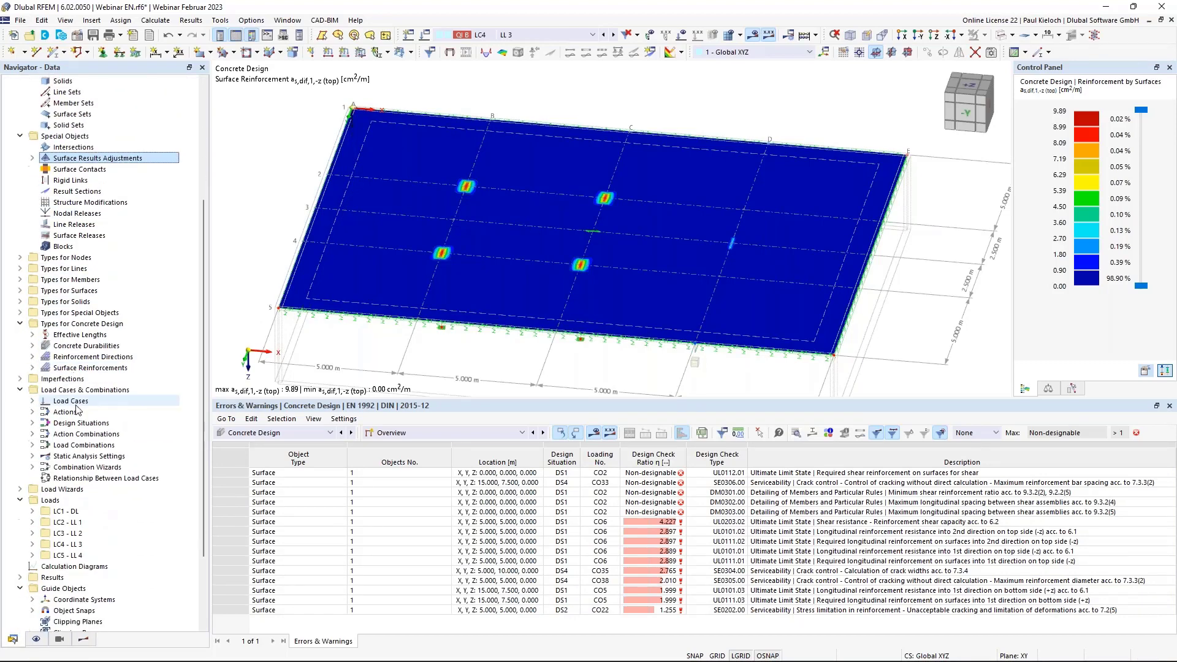
left_click(32, 368)
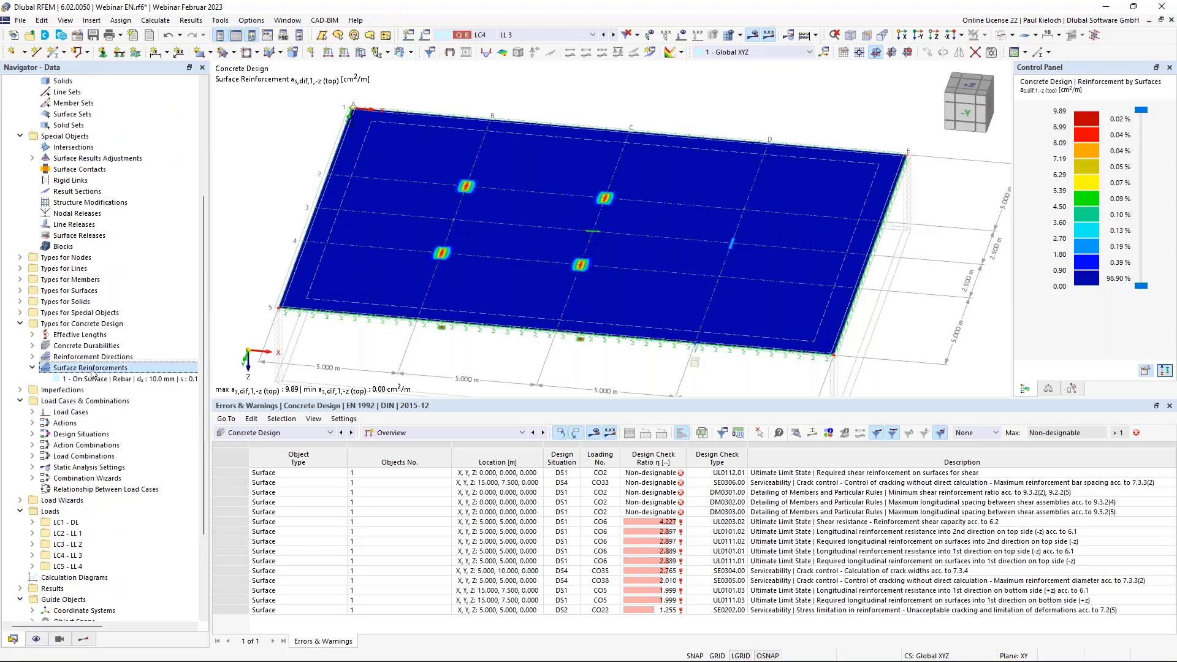
Set up a new Free Rectangular rebar reinforcement for surface 1, top only, with 20 mm additional offset and additional transverse reinforcement.
right_click(92, 369)
left_click(149, 392)
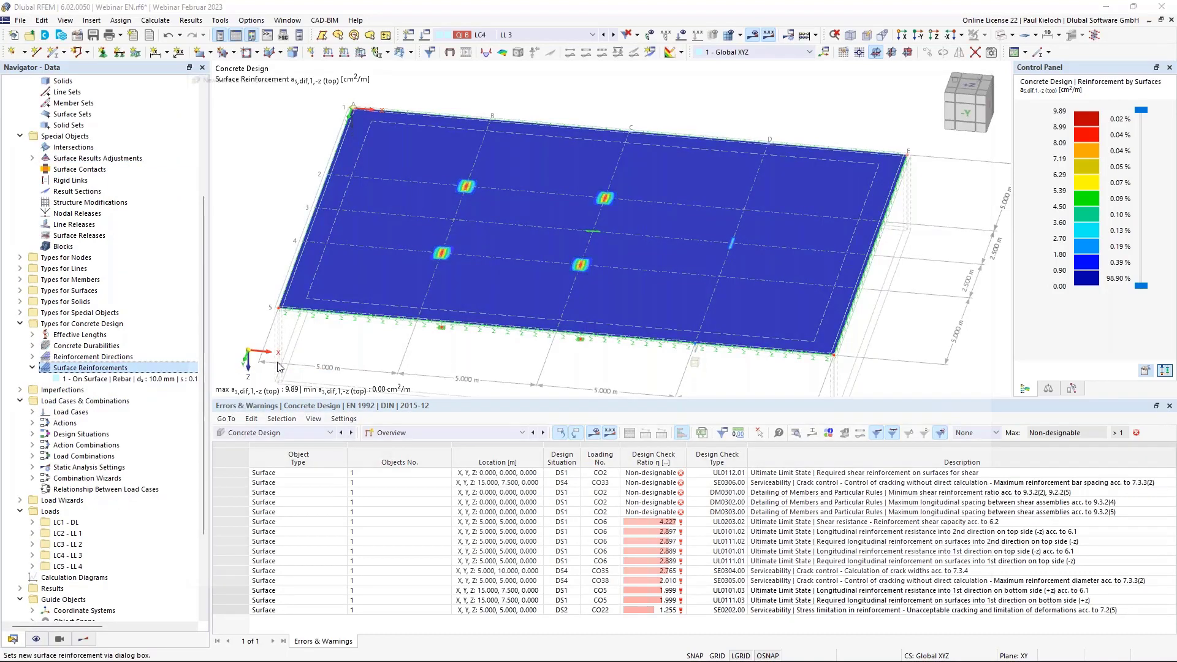
left_click_drag(1044, 185, 1015, 182)
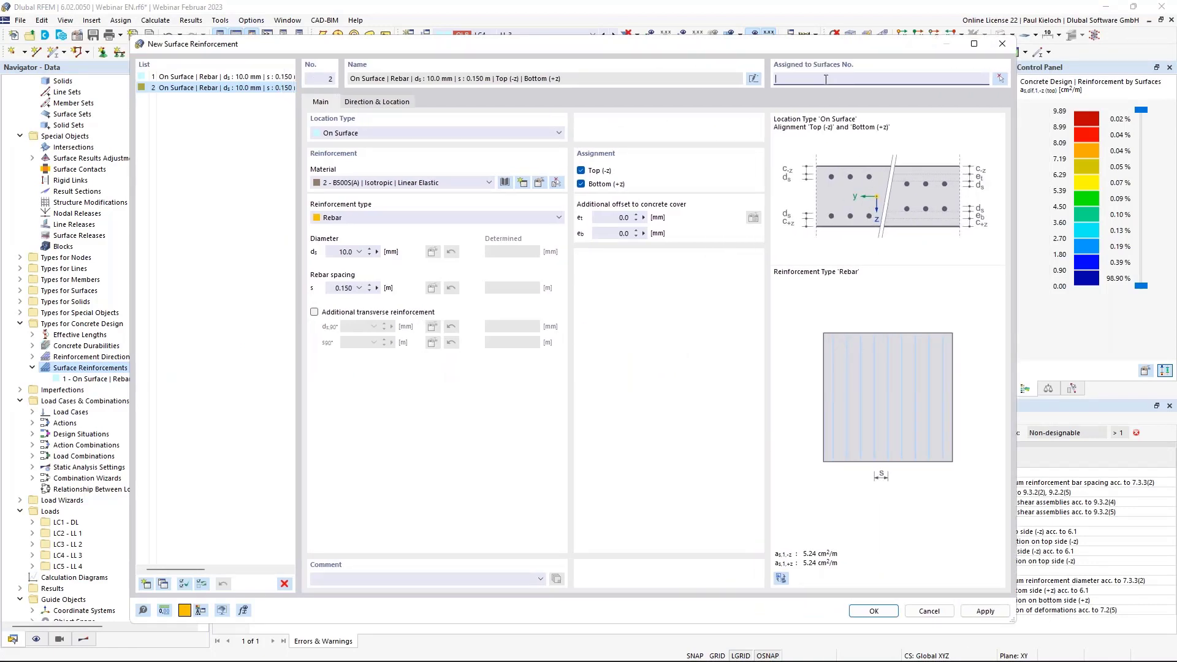
type("1")
left_click(364, 131)
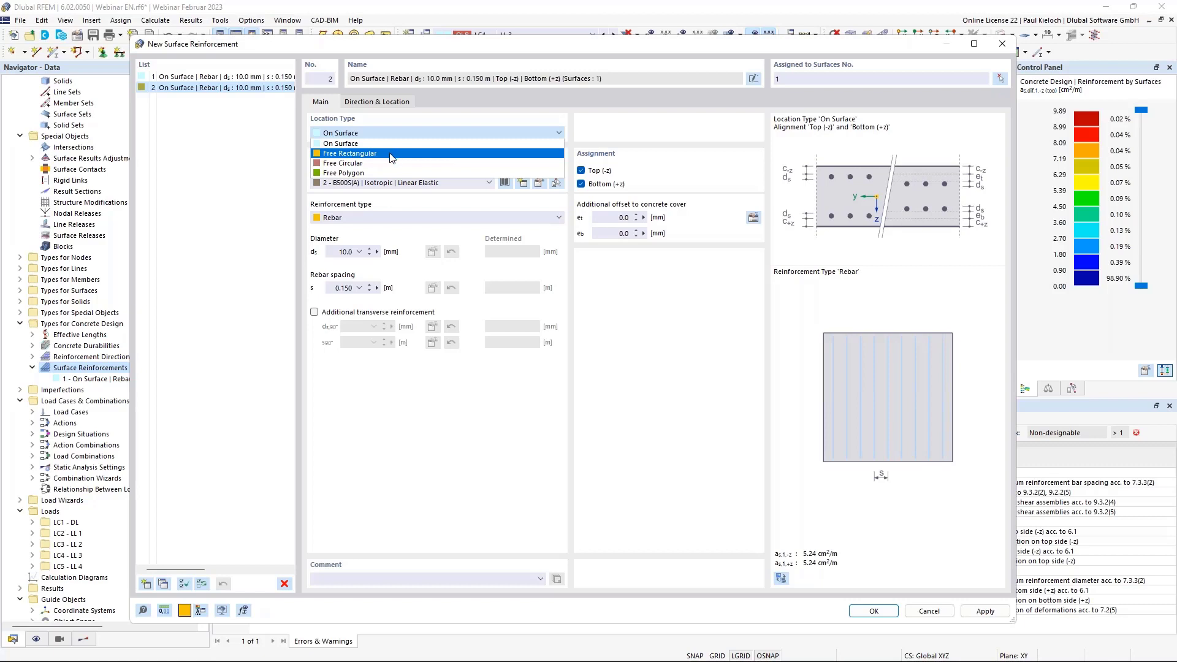
key("Escape")
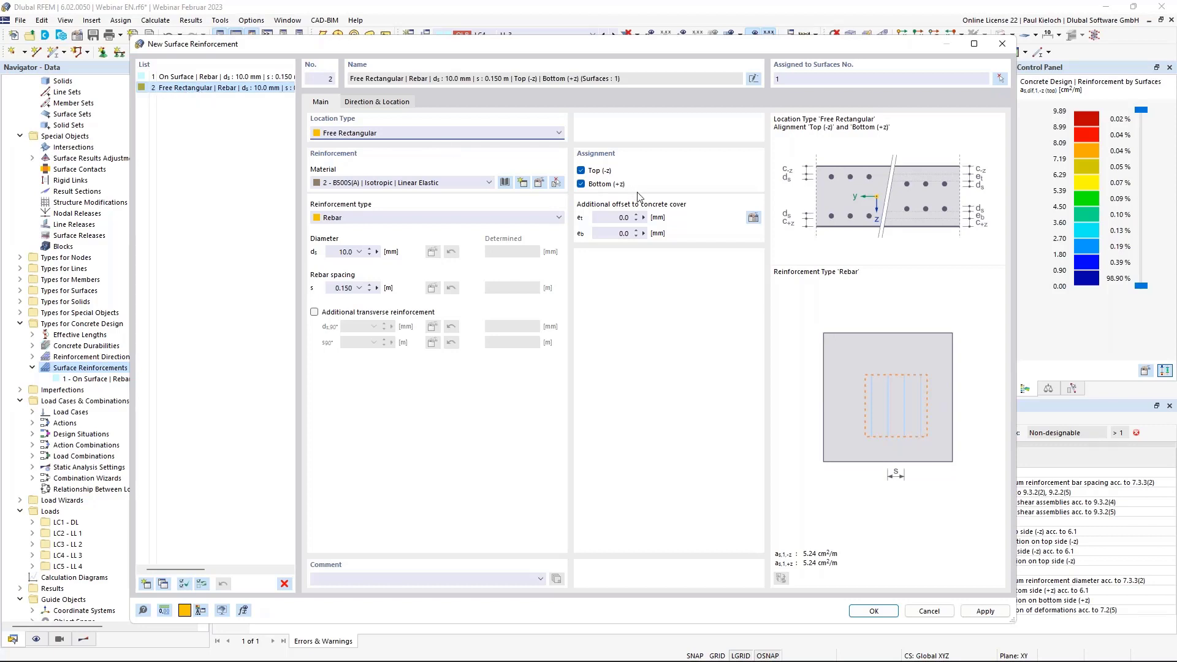
left_click(605, 188)
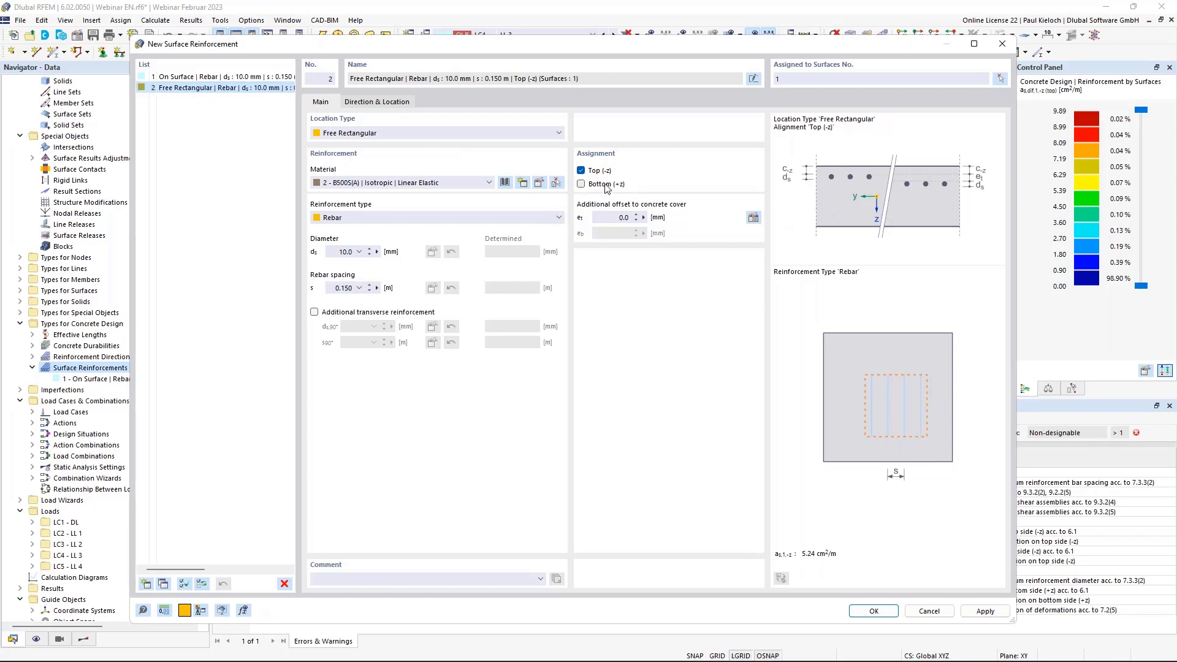
key("Tab")
key("Tab")
left_click(416, 317)
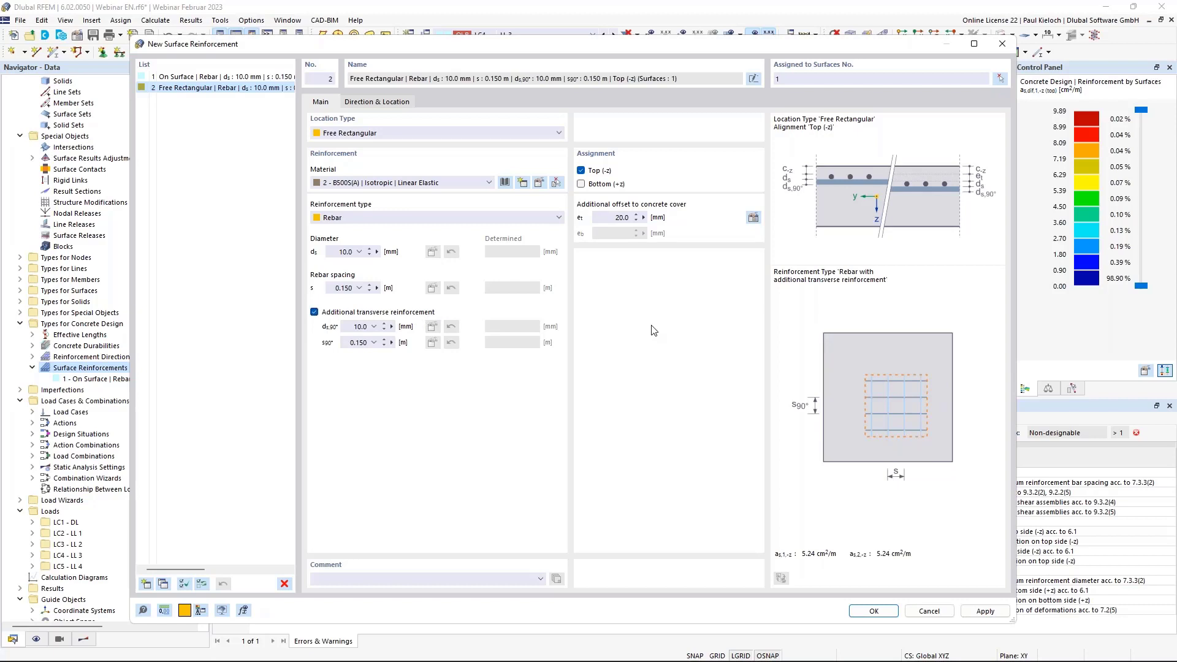
Locate the reinforcement rectangle by its centre on the column at X 5.000, Y 10.000 with both sides 2 m long.
left_click(375, 99)
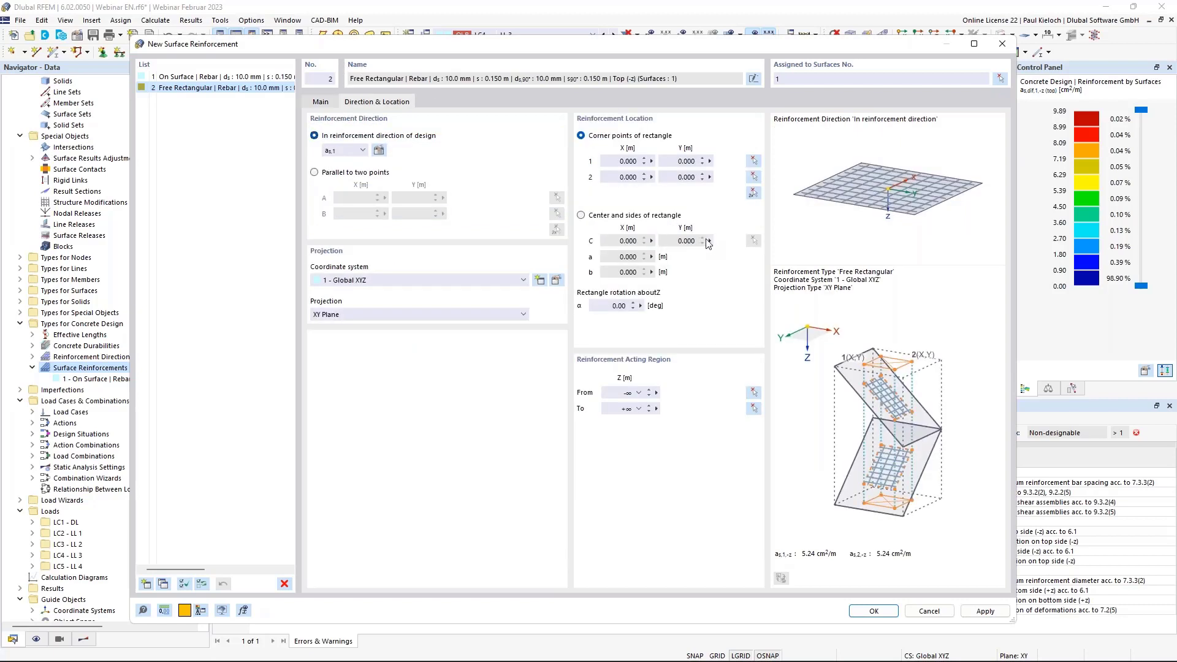
left_click(646, 215)
left_click(754, 240)
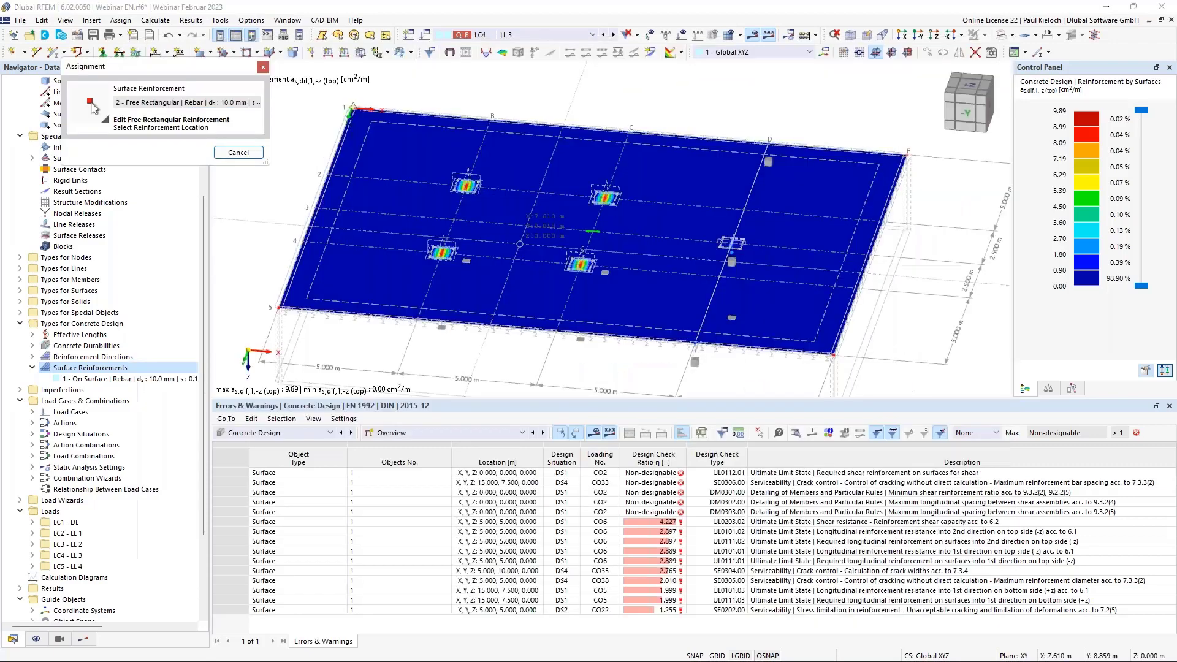
left_click(442, 252)
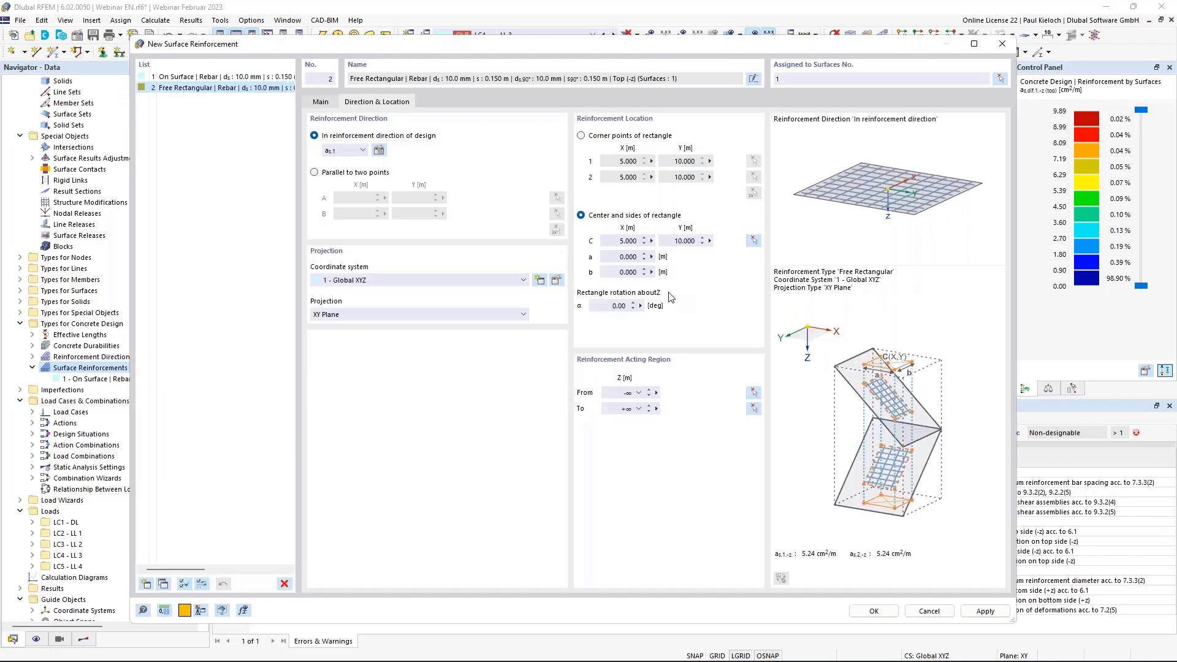
left_click(619, 257)
type("2")
key("Tab")
type("2")
key("Tab")
left_click(322, 103)
left_click(381, 103)
Try to apply the new reinforcement while declining to delete the Concrete Design results, and cancel the dialog.
left_click(985, 611)
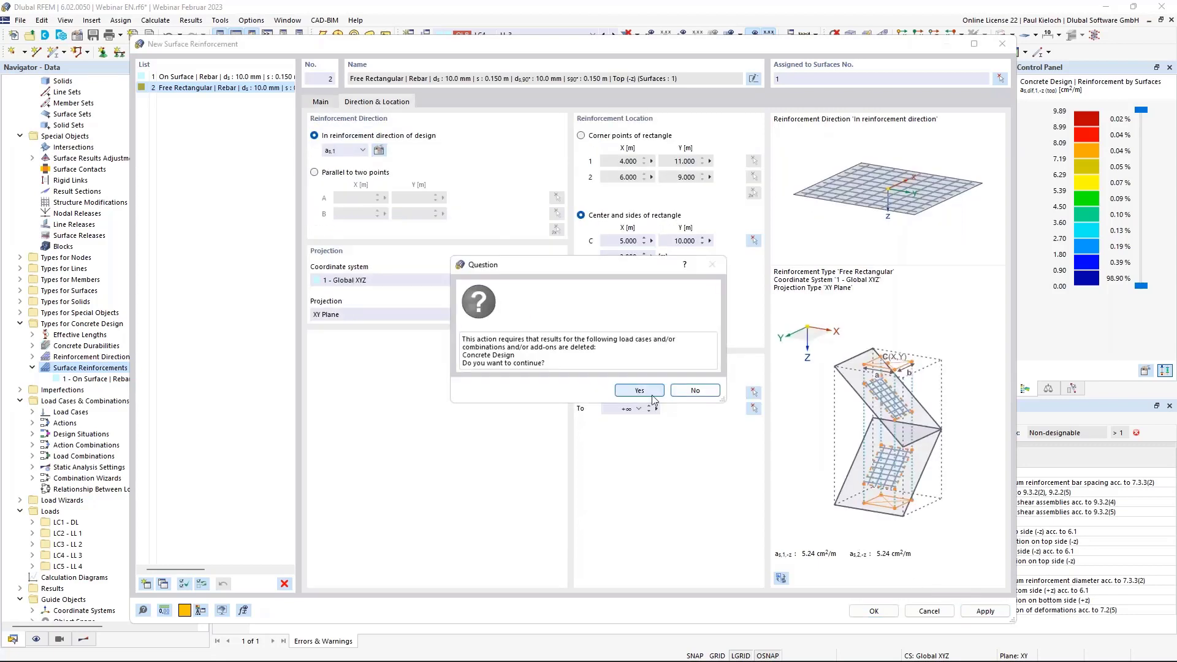
left_click(698, 397)
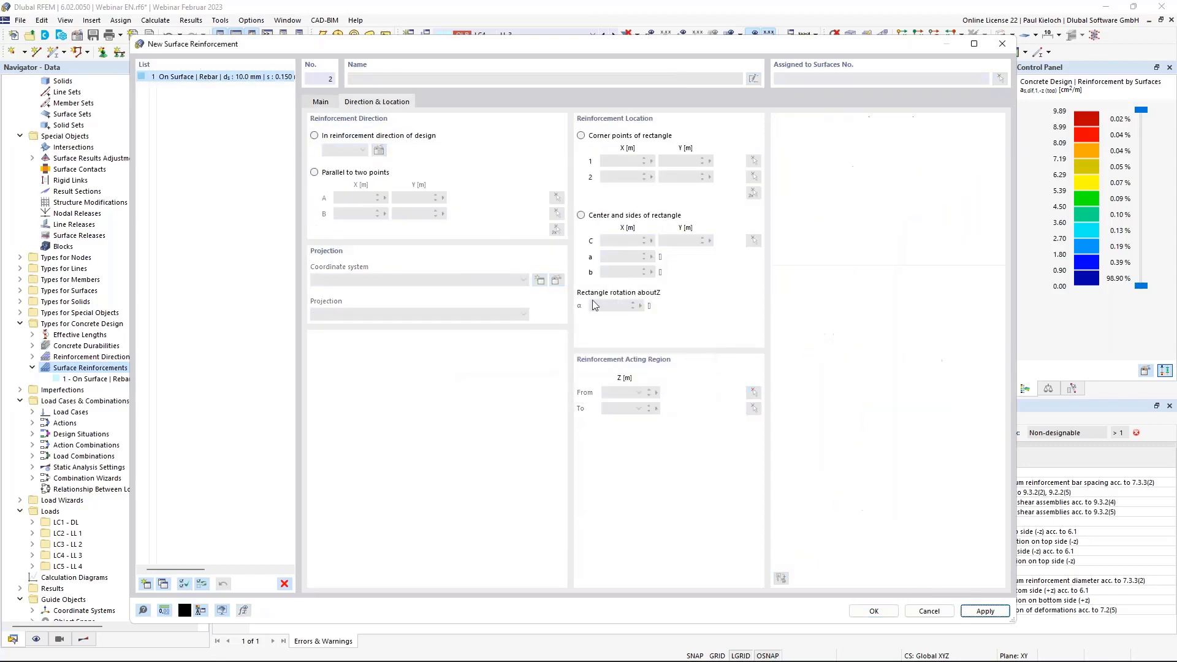
left_click(329, 103)
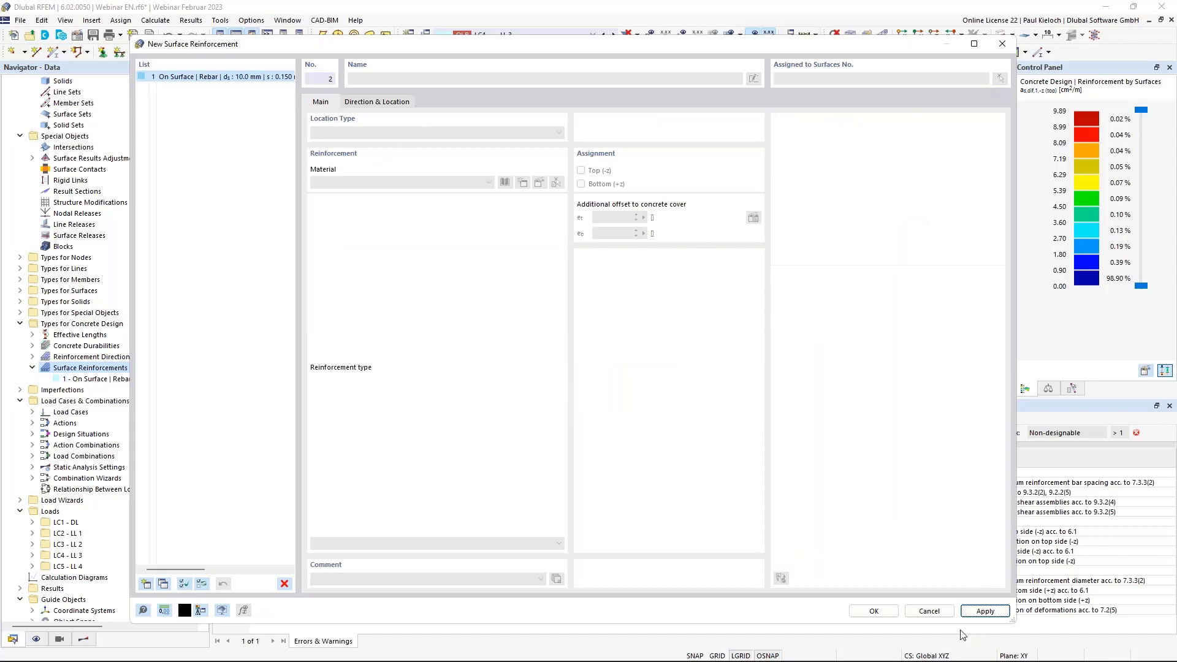
left_click(929, 611)
Set up another new surface reinforcement with additional transverse reinforcement, top side only, and a 20 mm additional offset to the concrete cover.
right_click(109, 368)
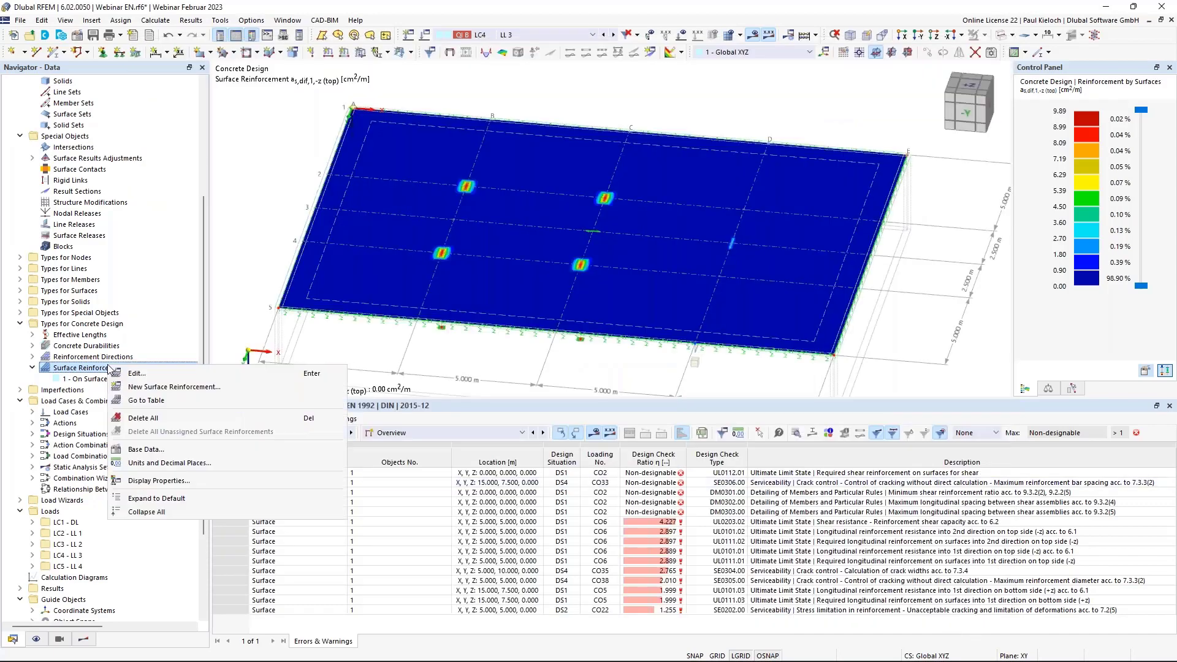
left_click(165, 386)
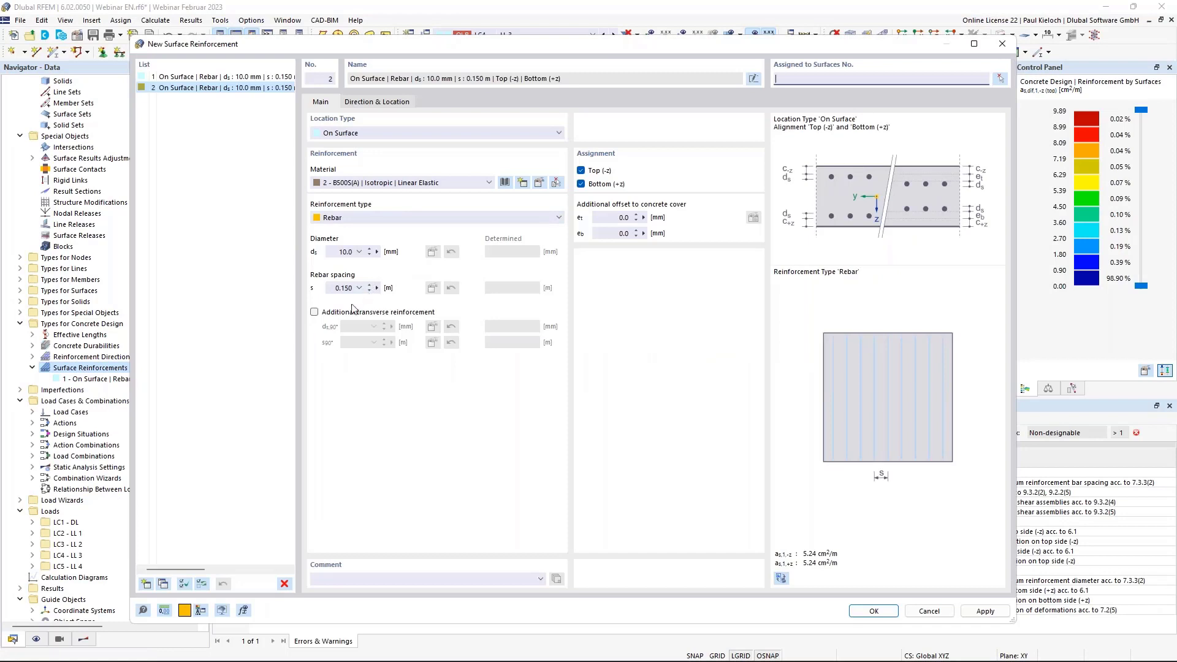
left_click(353, 312)
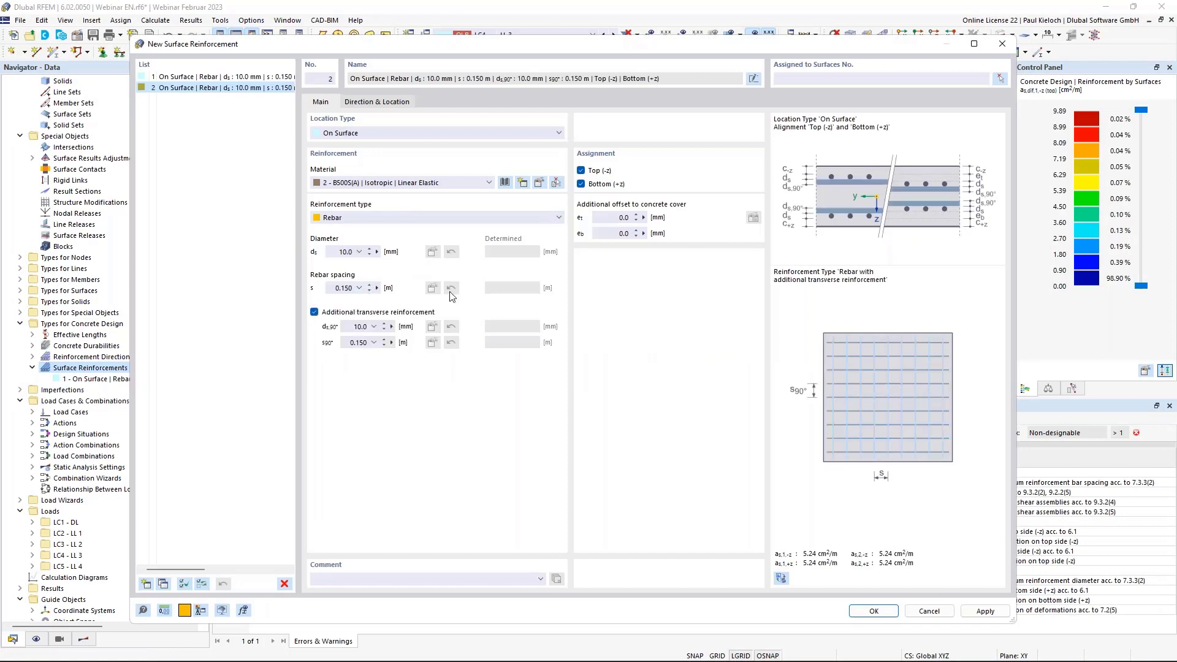
left_click(594, 183)
left_click(618, 217)
type("2")
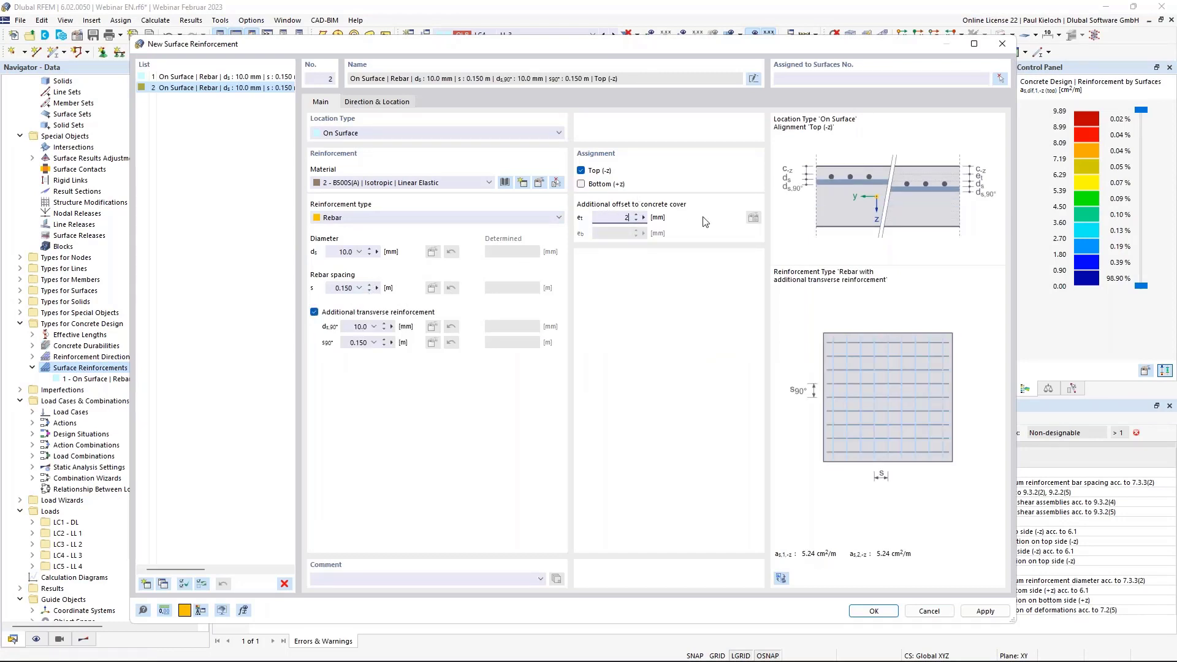
type("0")
Change the new surface reinforcement's location type to Free Rectangular.
left_click(363, 102)
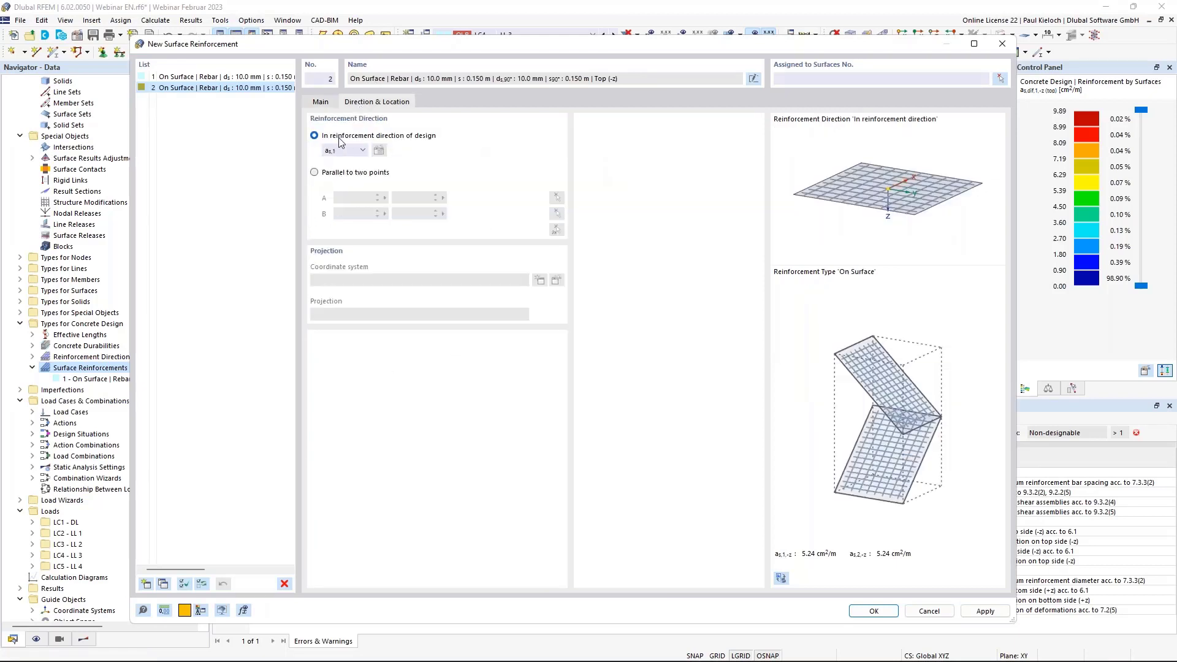
left_click(322, 102)
left_click(357, 132)
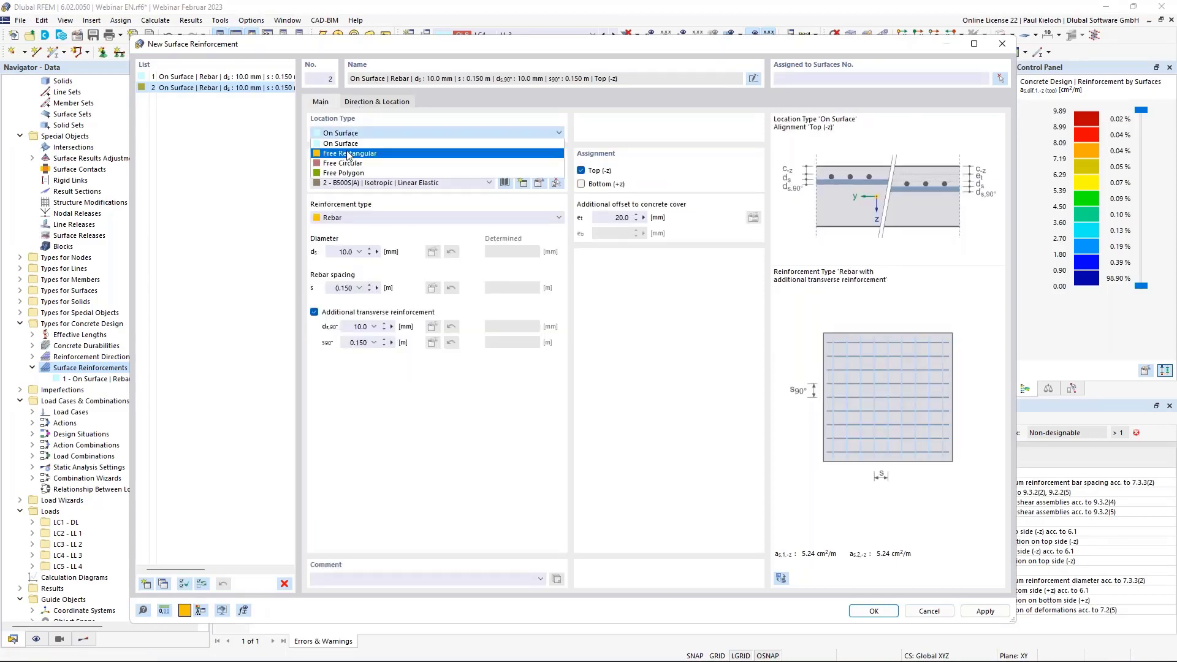
left_click(346, 142)
left_click(377, 103)
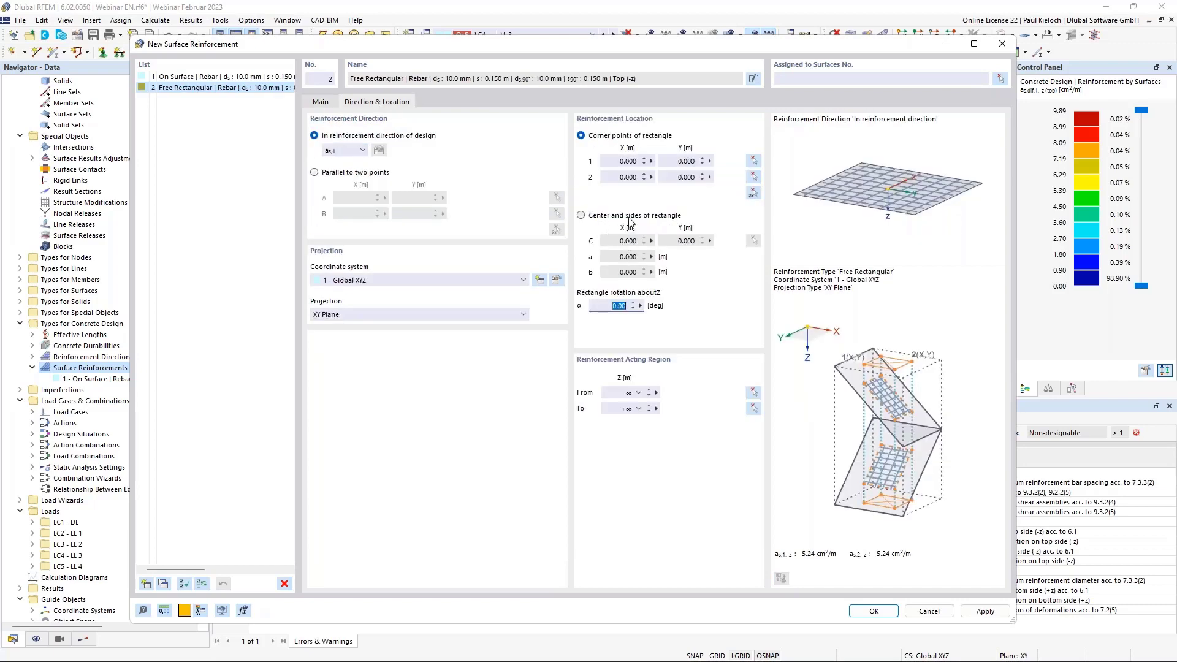
Define the reinforcement rectangle by its centre at the column X 5.000, Y 10.000, with sides a and b of 2 m.
left_click(630, 217)
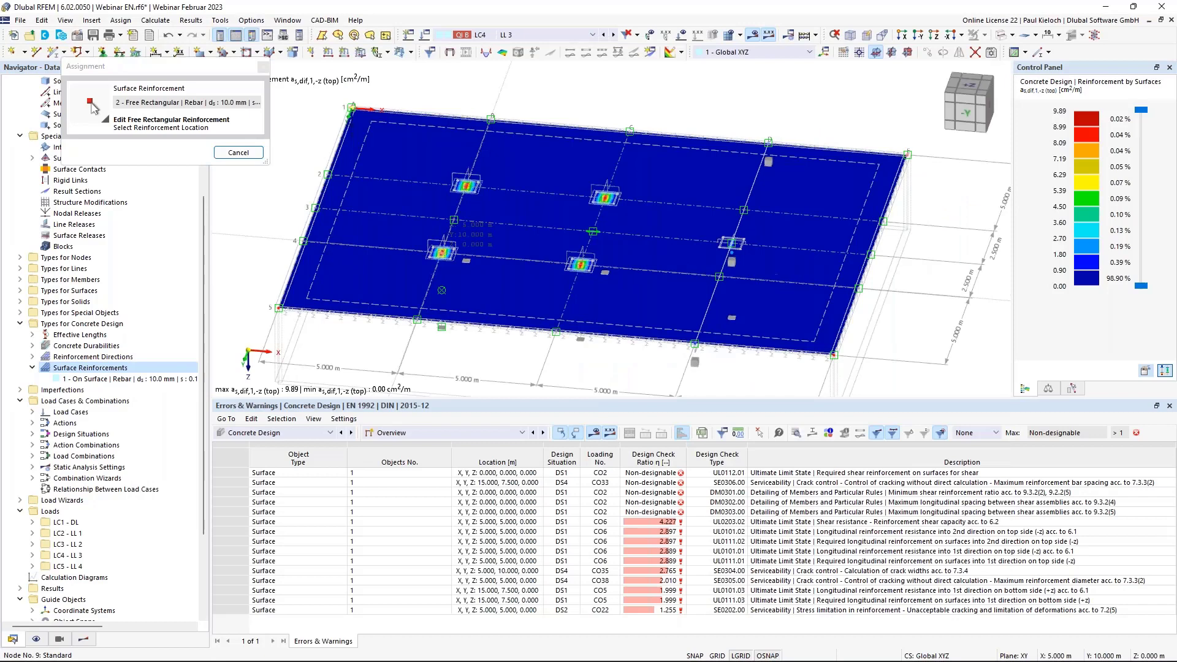
left_click(615, 252)
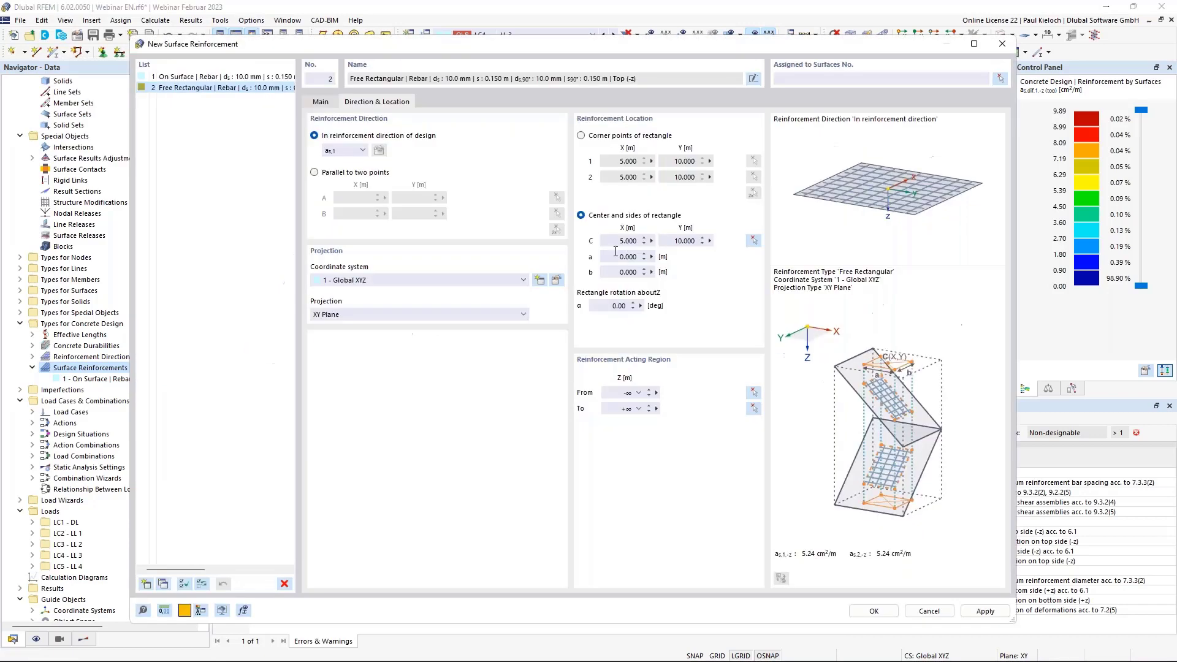
left_click(615, 255)
type("2")
left_click_drag(616, 272, 647, 273)
type("2")
left_click(619, 257)
Set the rebar diameter to 12 mm for both the main and the additional transverse reinforcement.
left_click(329, 103)
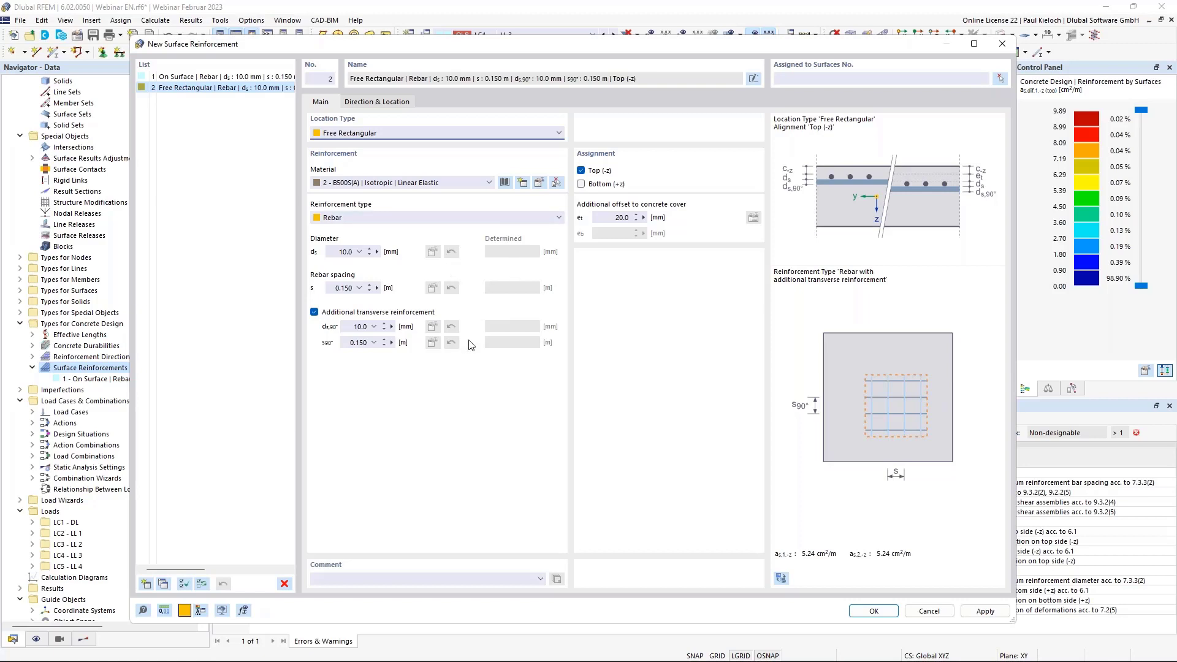
left_click(360, 252)
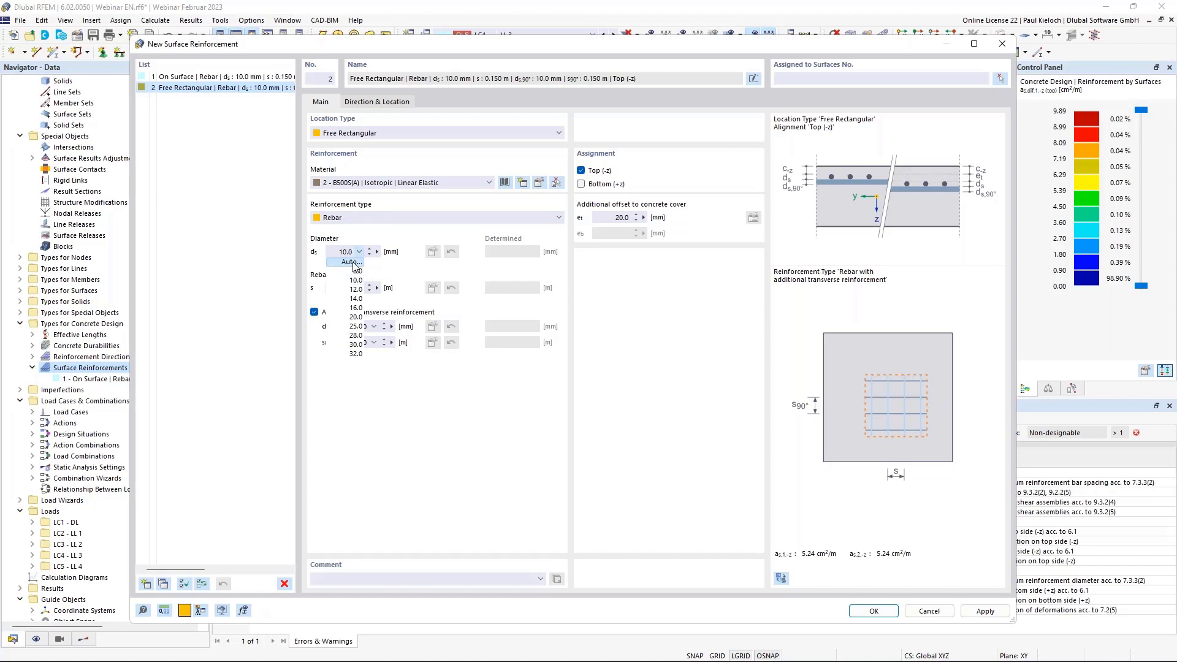
left_click(375, 233)
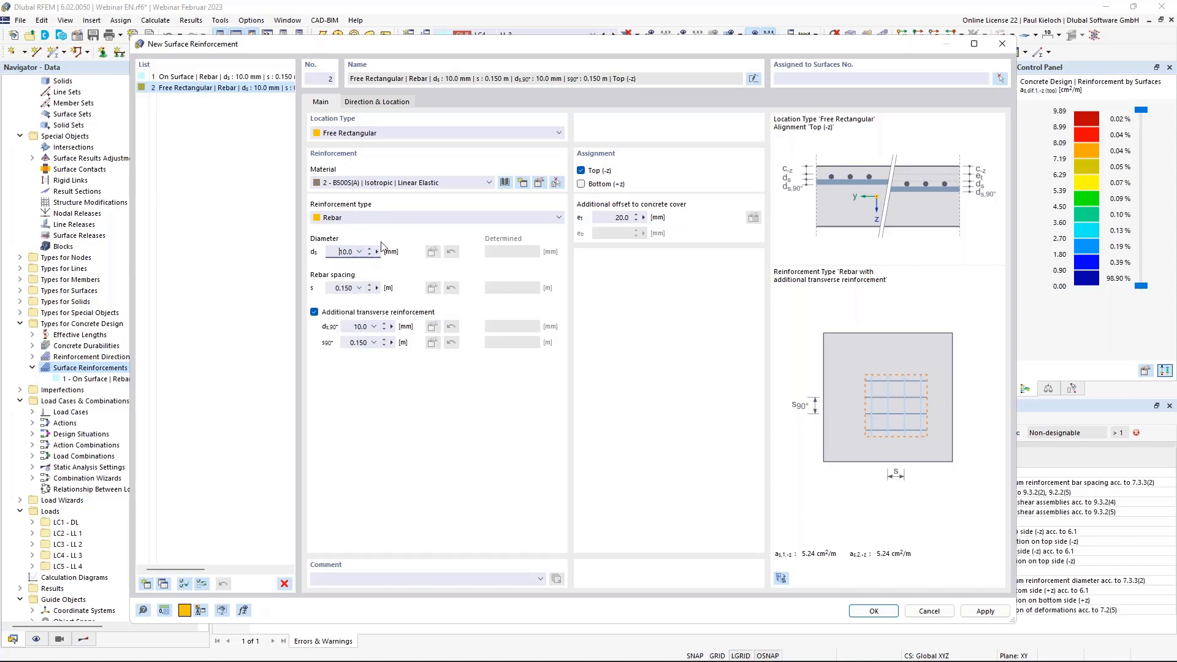
left_click(360, 289)
left_click_drag(539, 43, 492, 36)
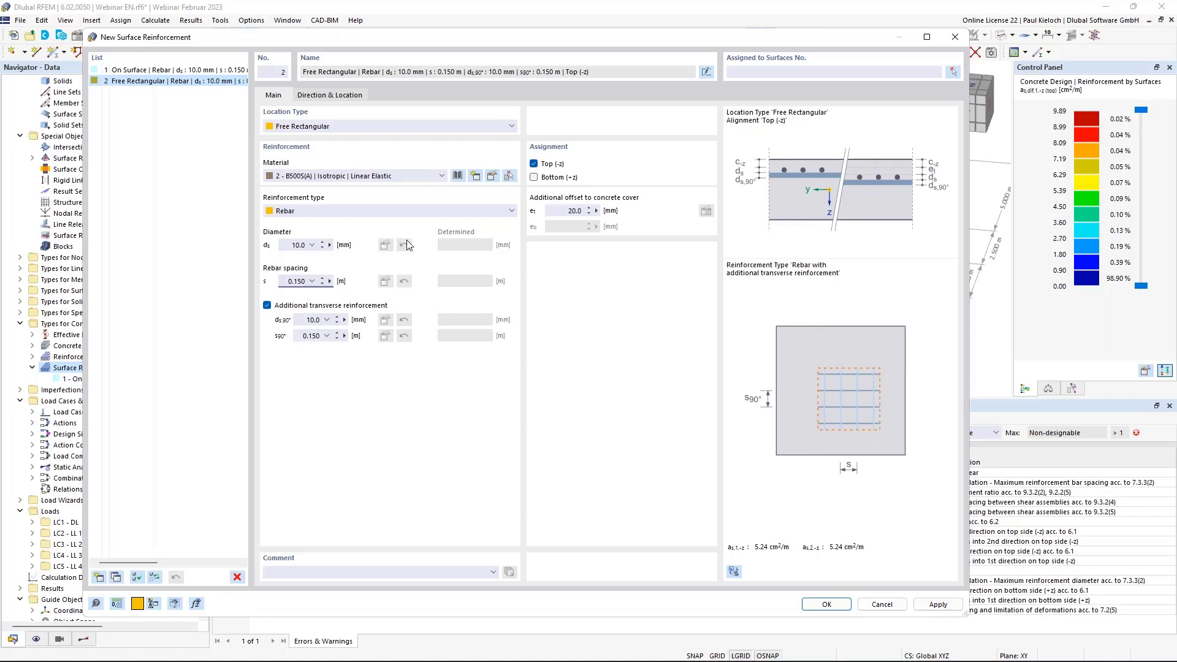
left_click(312, 245)
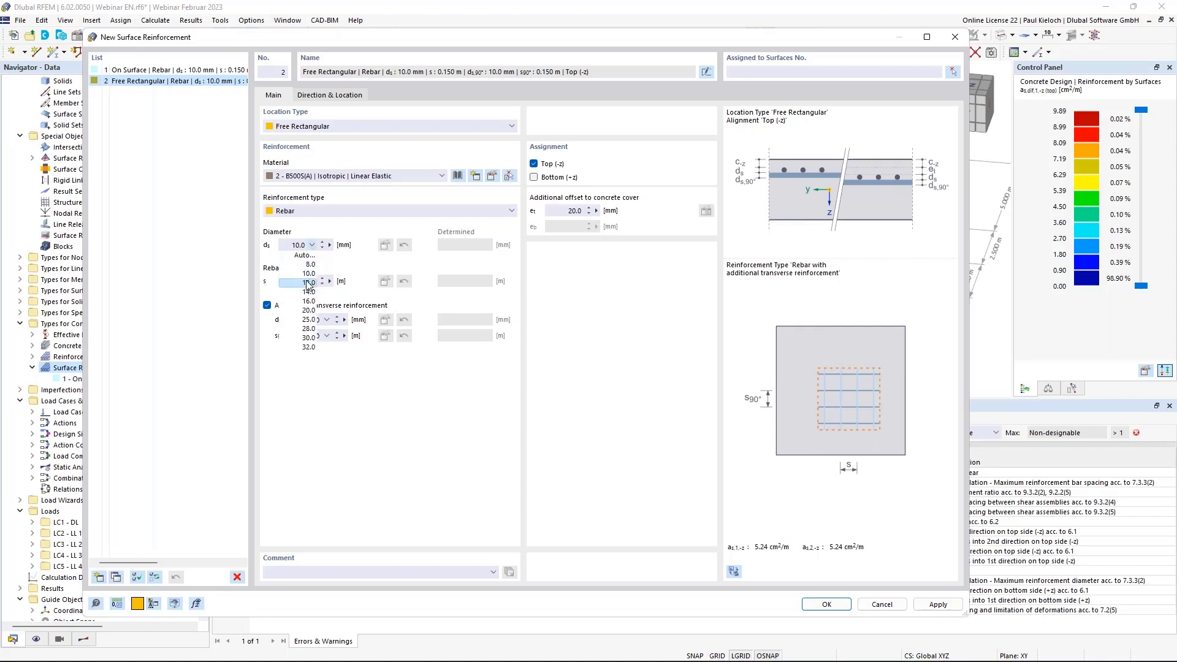
left_click(307, 283)
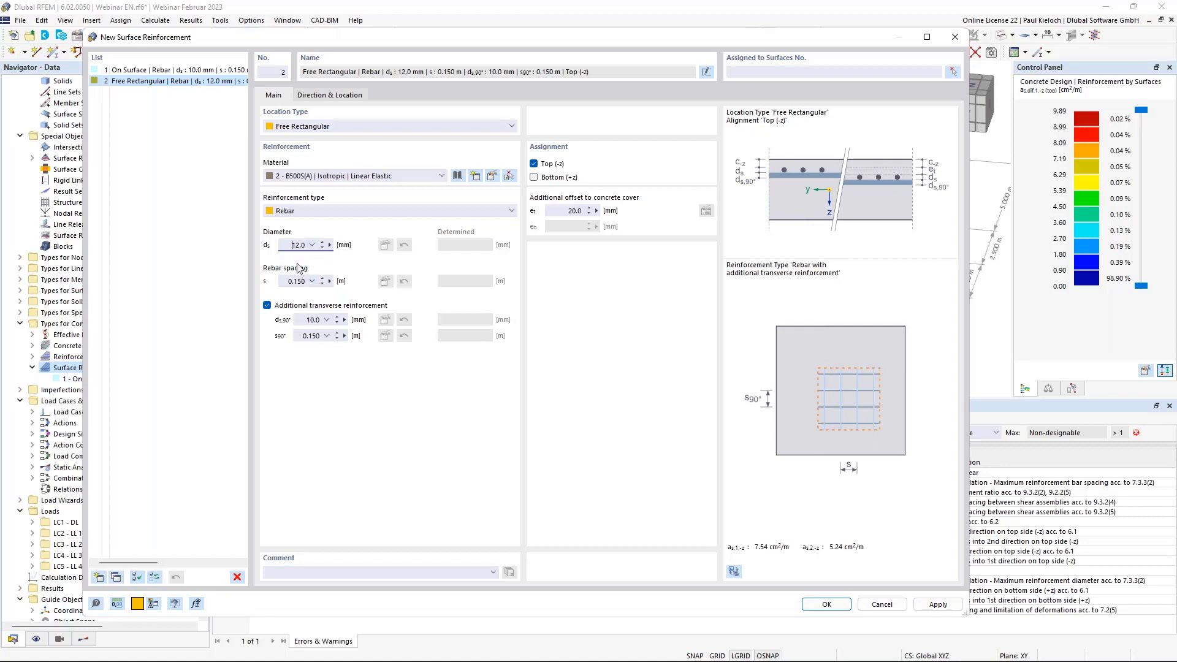
left_click(327, 319)
left_click(315, 358)
Switch the rebar spacing of both reinforcement directions to automatic with the default spacing parameters, and apply the new reinforcement.
left_click(312, 281)
left_click(301, 291)
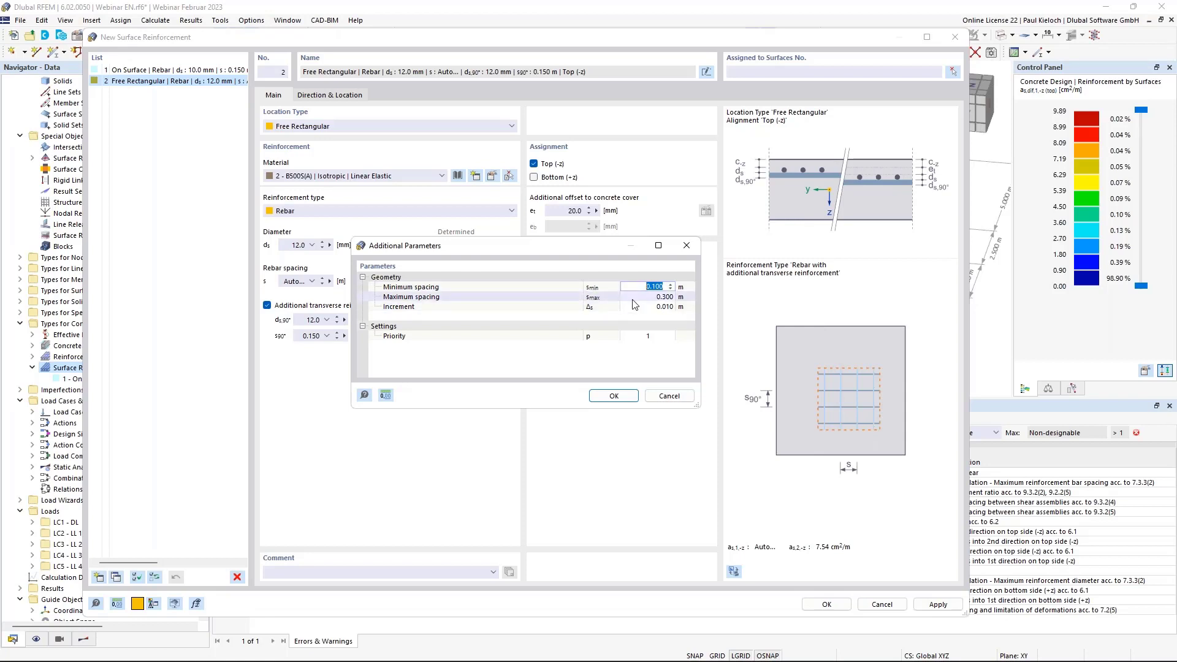
left_click(613, 395)
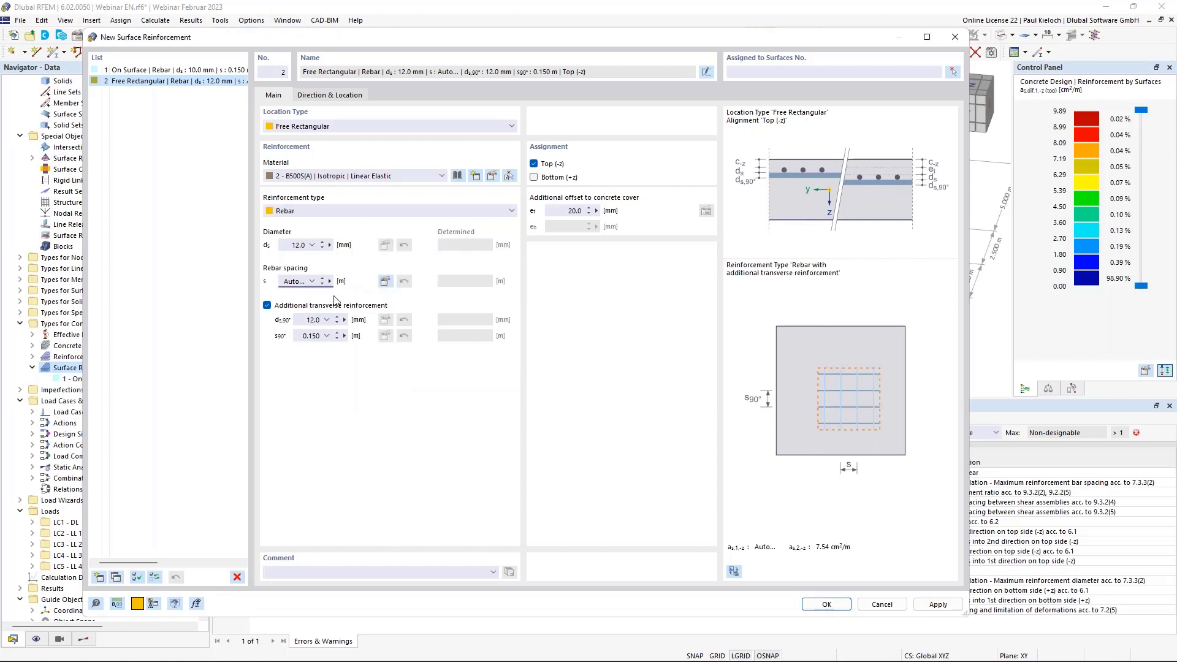
left_click(327, 335)
left_click(319, 346)
left_click(614, 397)
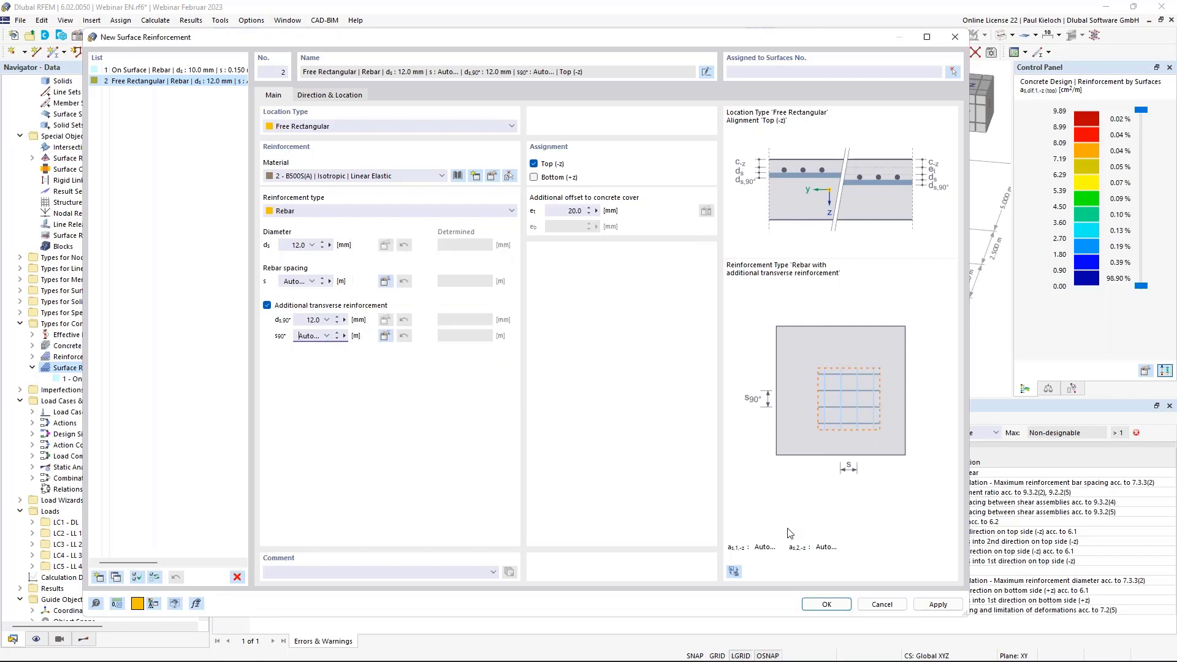
left_click(938, 604)
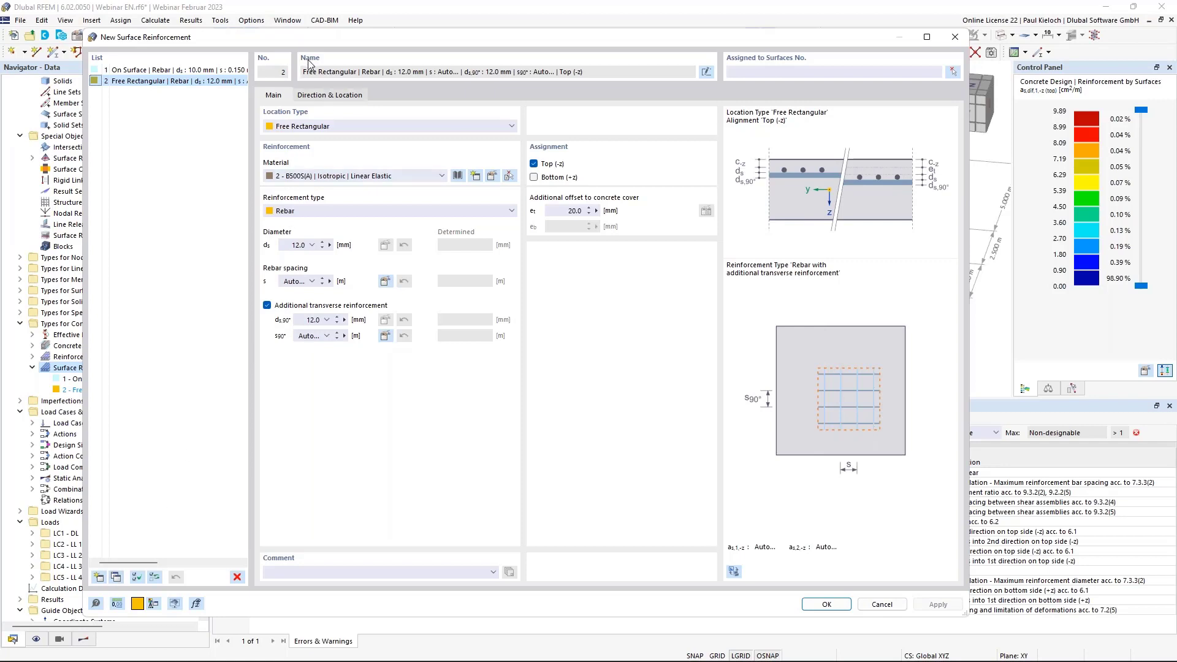
Copy the free rectangular reinforcement and centre the copy on the column at X 5.000, Y 5.000.
left_click(339, 97)
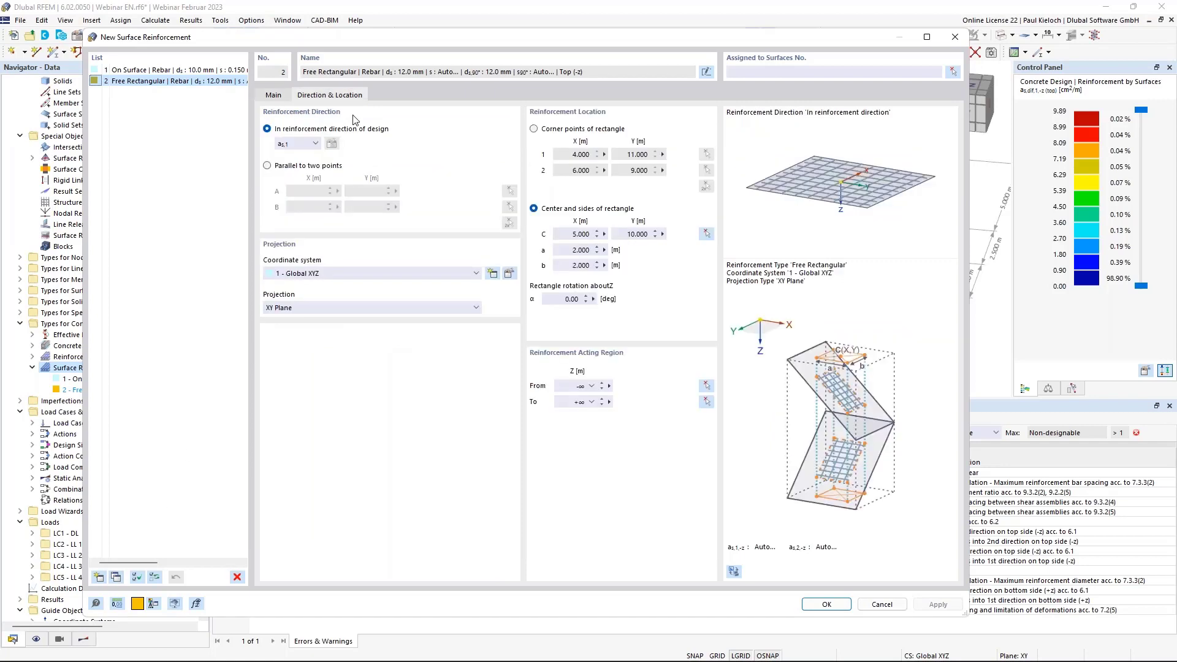
left_click(118, 576)
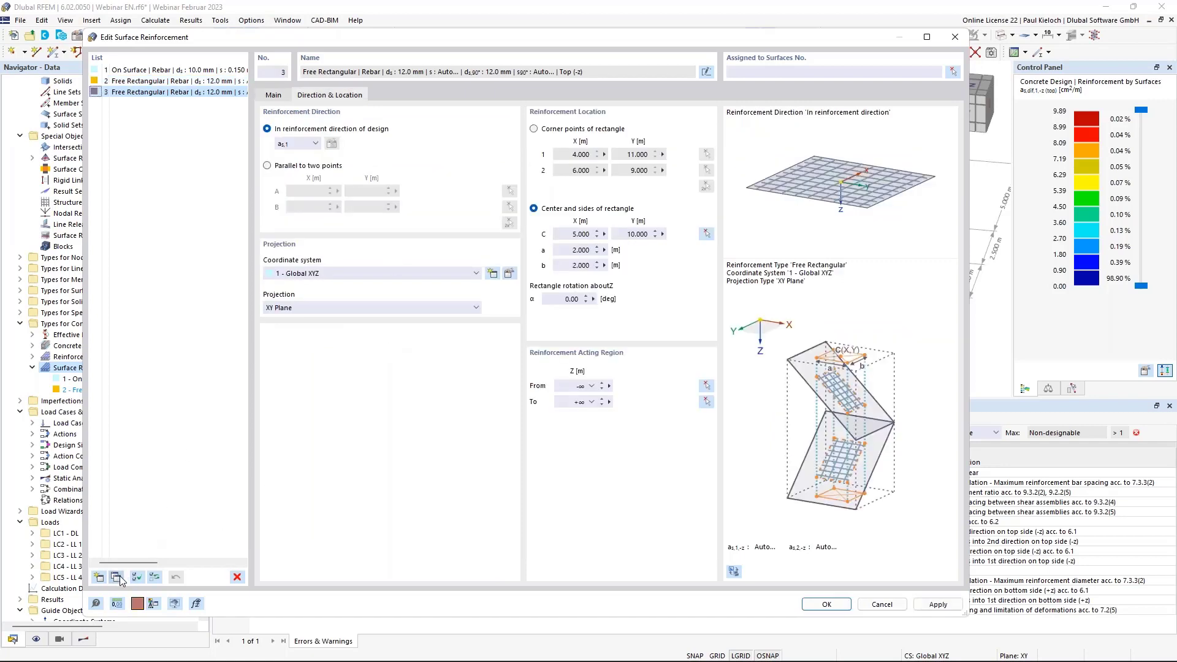
left_click(706, 234)
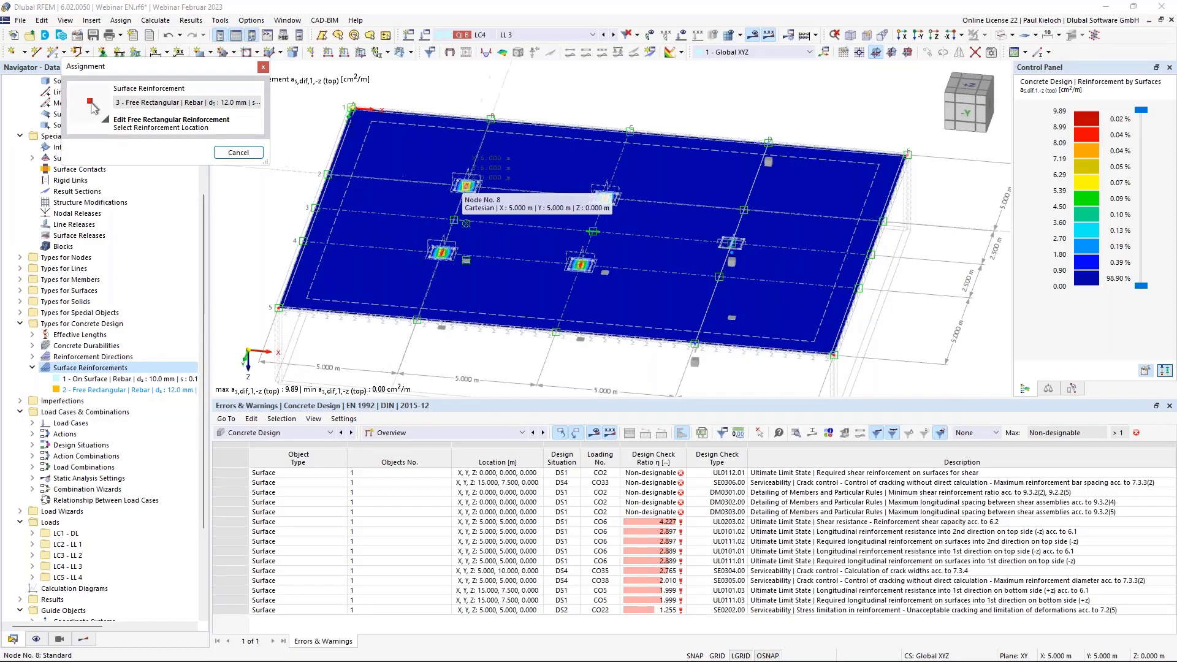
left_click(465, 186)
Create two more copies of the reinforcement, centred on the columns at X 10.000, Y 10.000 and X 10.000, Y 5.000.
left_click(116, 577)
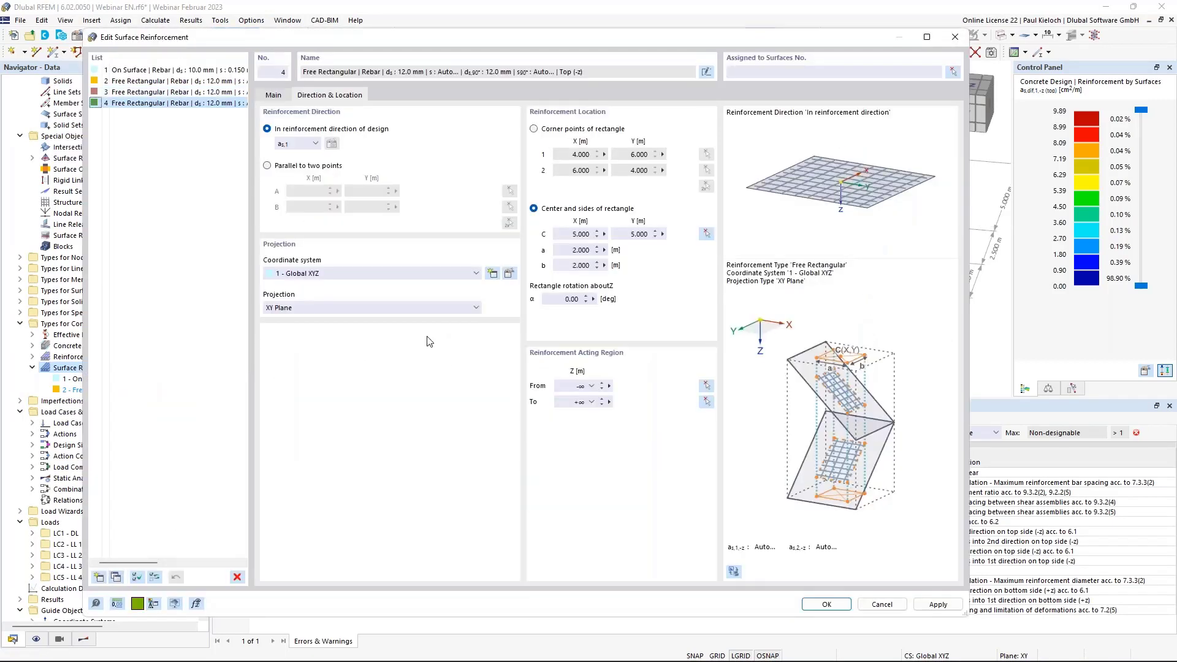
left_click(706, 234)
left_click(592, 231)
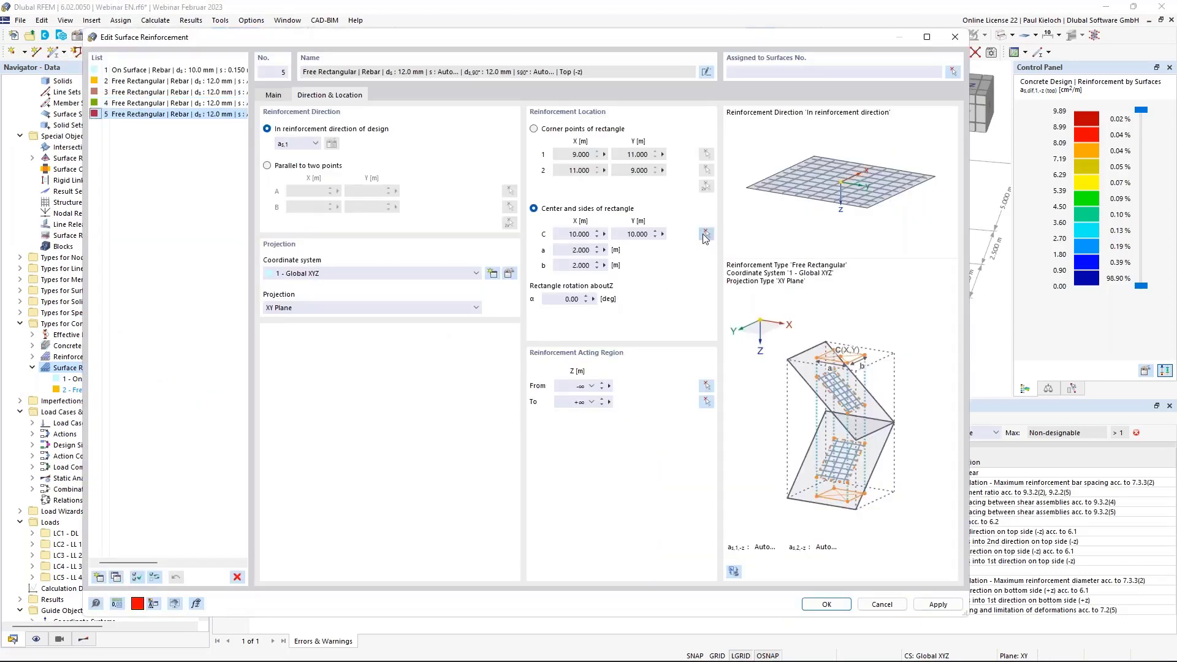
left_click(706, 234)
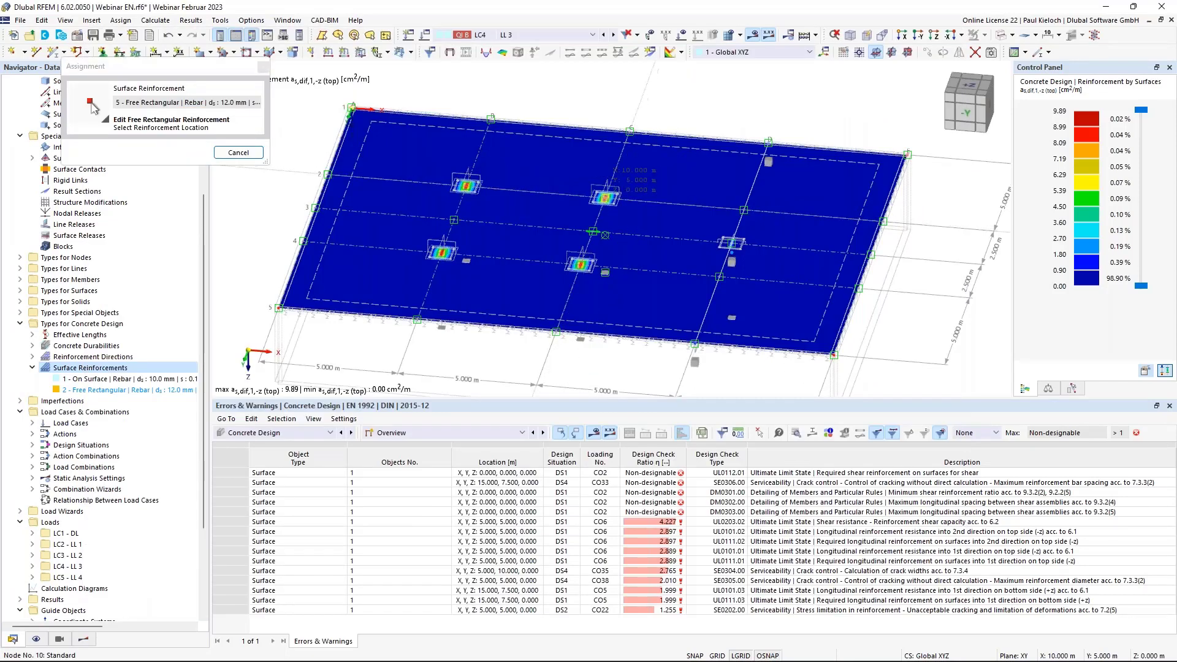
left_click(605, 197)
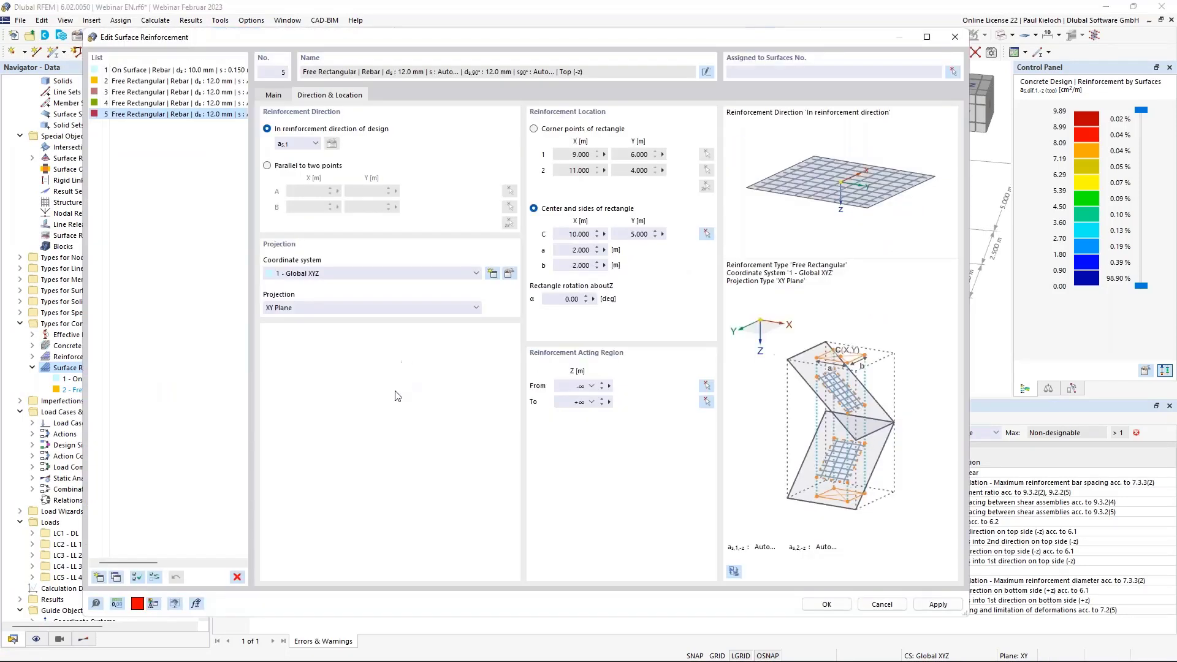
left_click(224, 103)
left_click(224, 115)
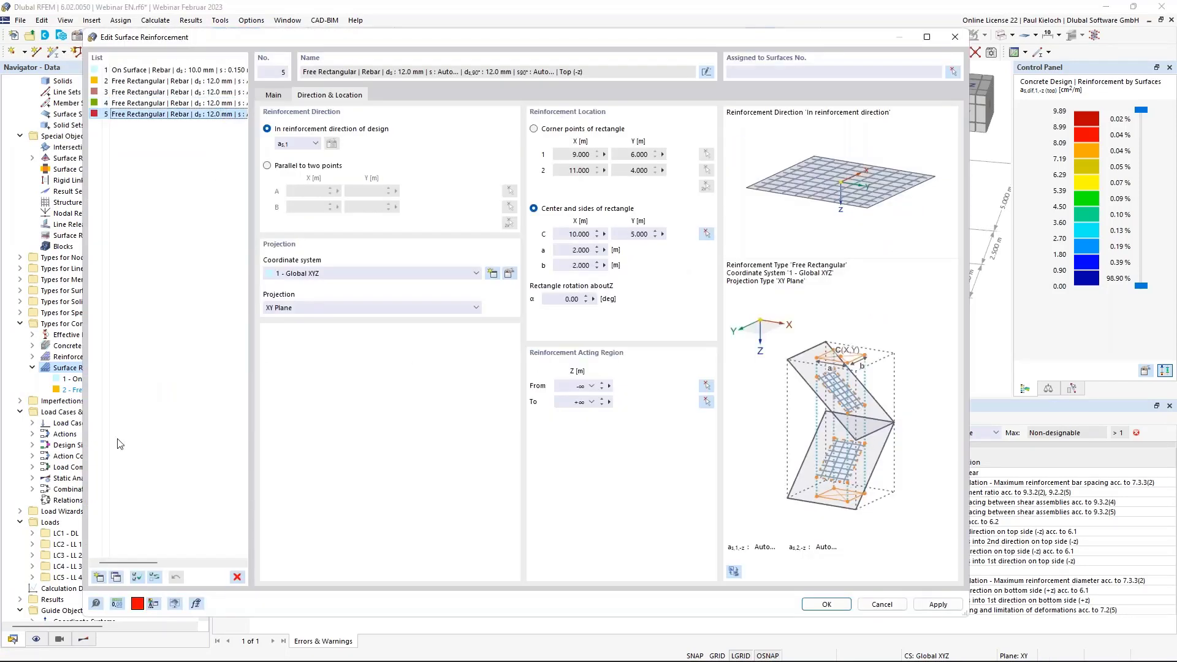
Copy the reinforcement once more and centre it on the node at X 15.000, Y 7.500.
left_click(116, 577)
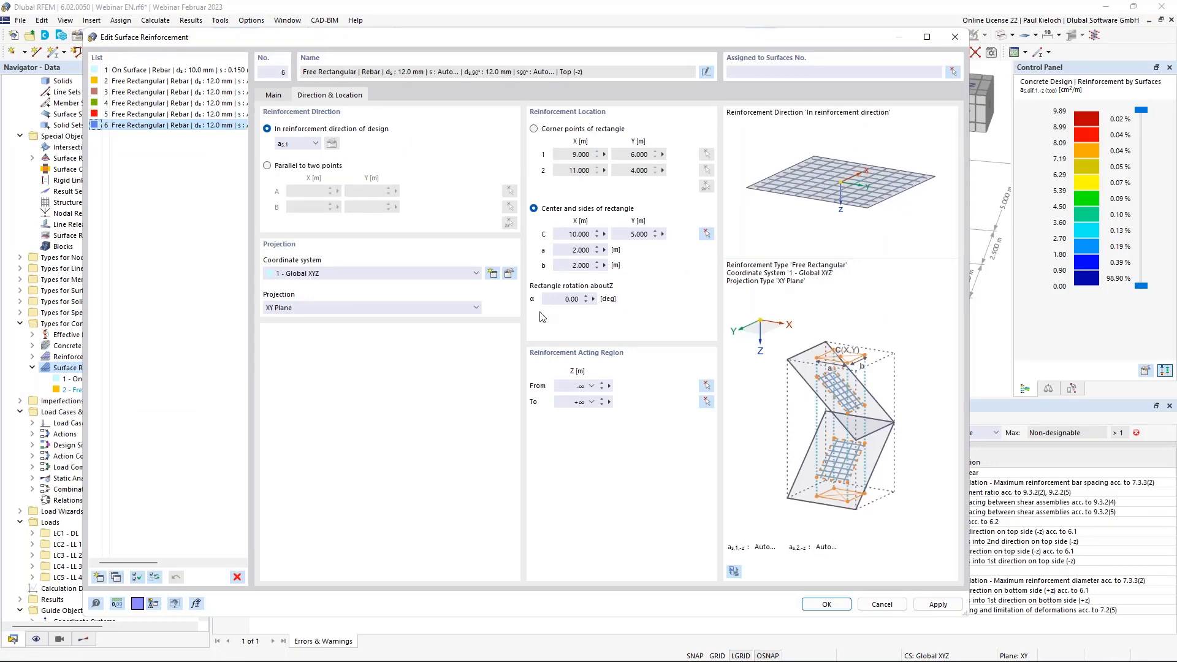
left_click(707, 235)
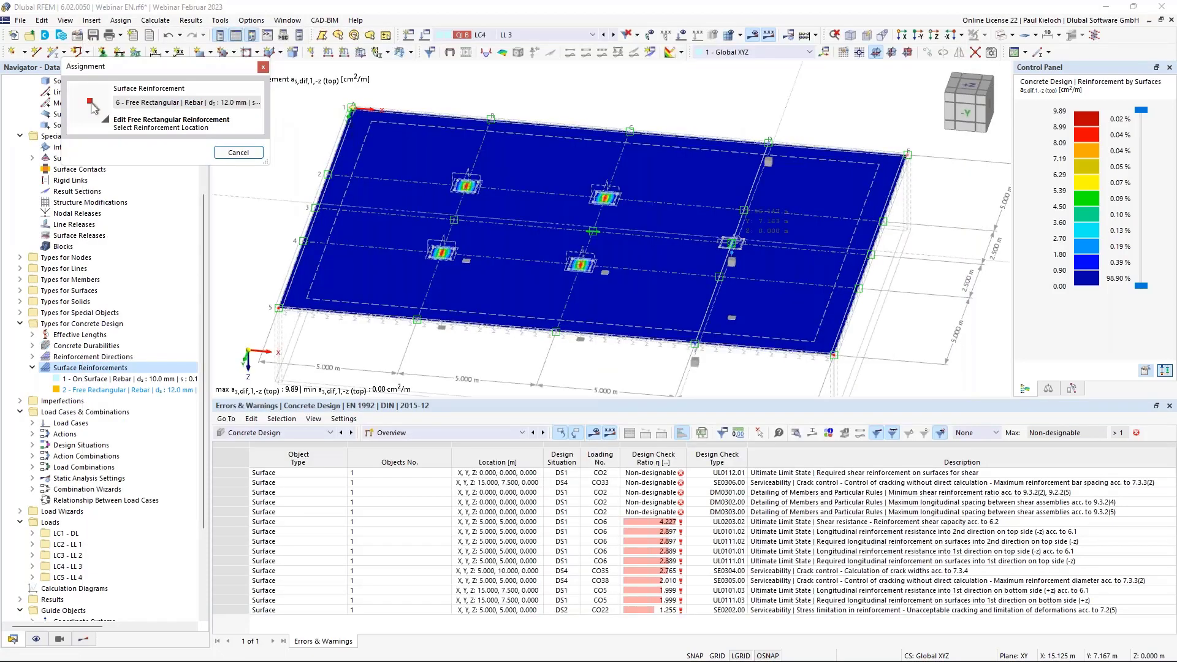
left_click(732, 244)
Remove the additional transverse reinforcement from the last copy and set its rebar diameter to 10 mm.
left_click(275, 96)
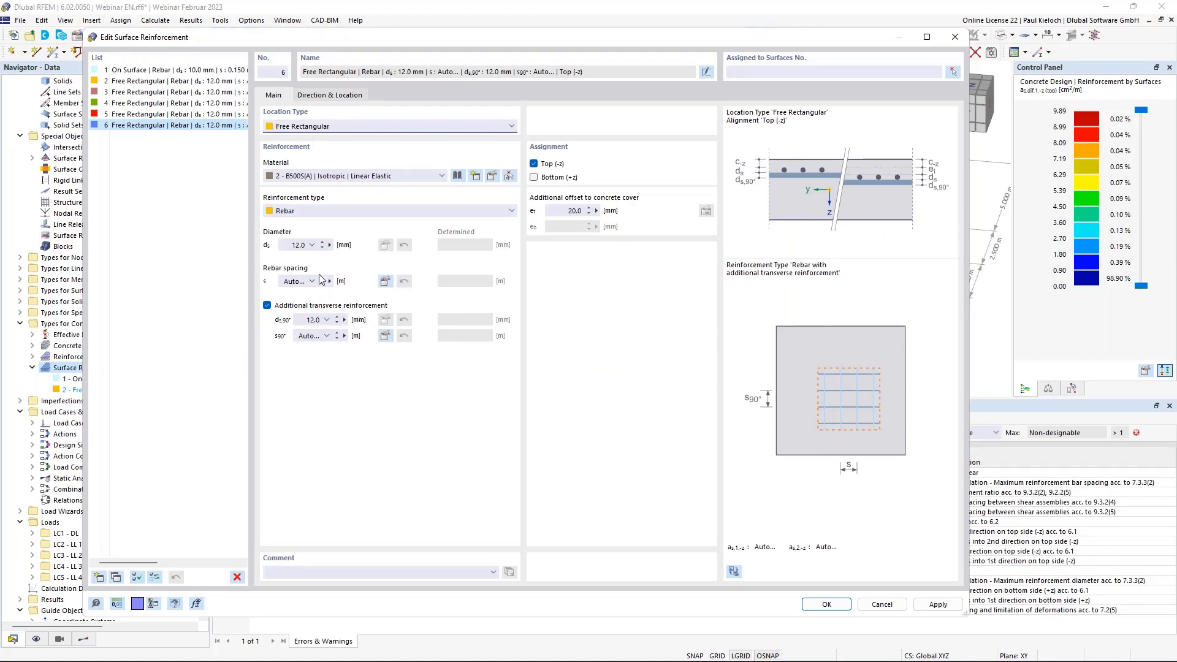
left_click(316, 306)
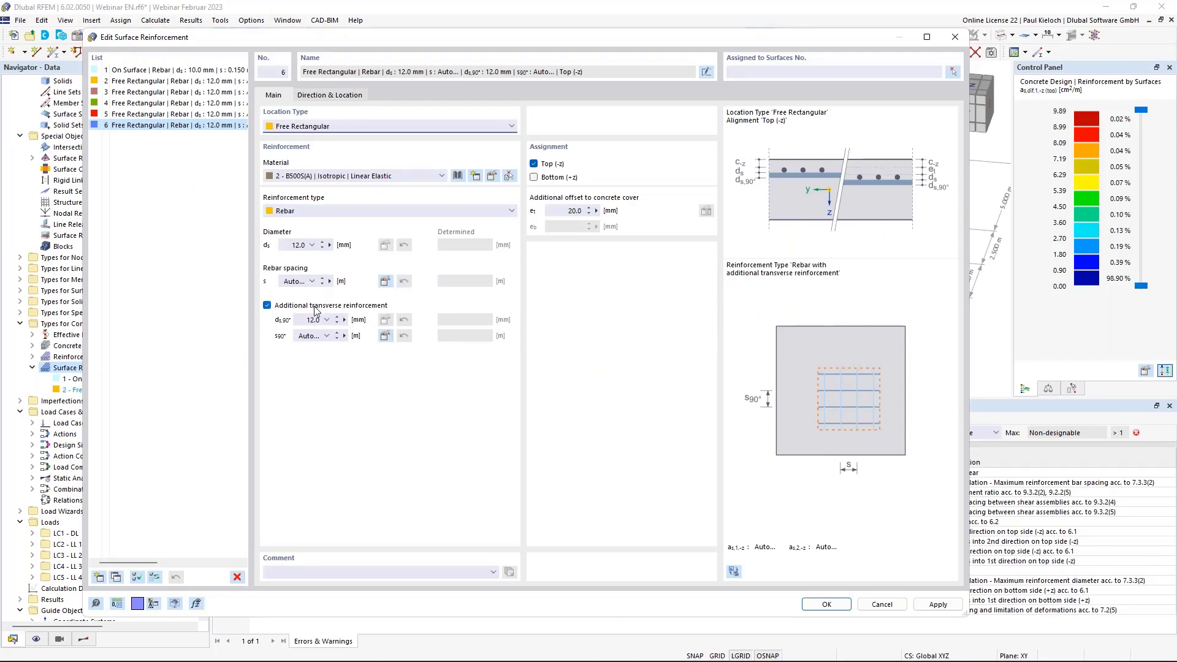
left_click(312, 246)
left_click(298, 273)
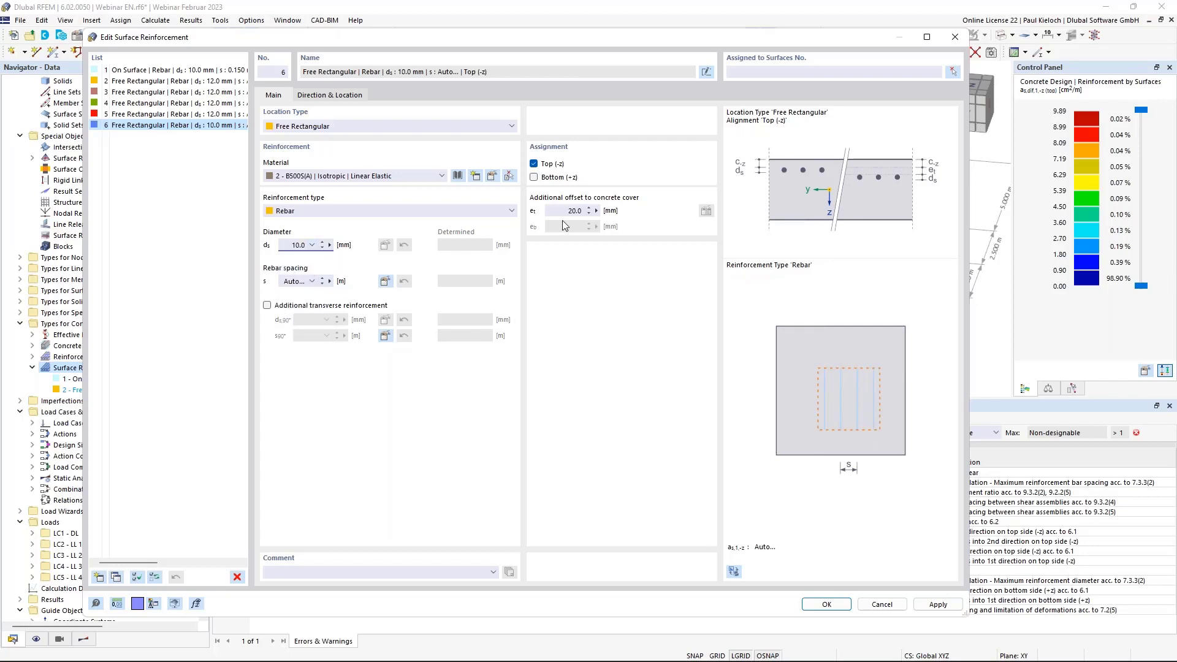
Assign the last copy to the bottom side as well as the top, and save all surface reinforcements.
left_click(556, 178)
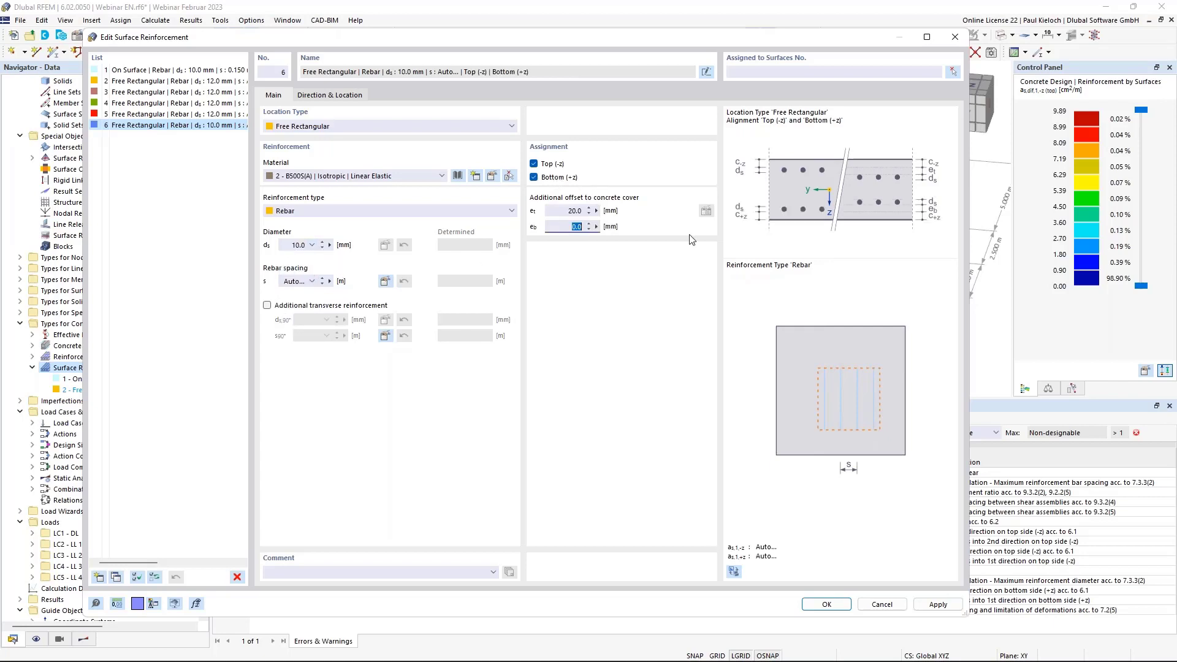
left_click(569, 212)
left_click(568, 227)
left_click(827, 605)
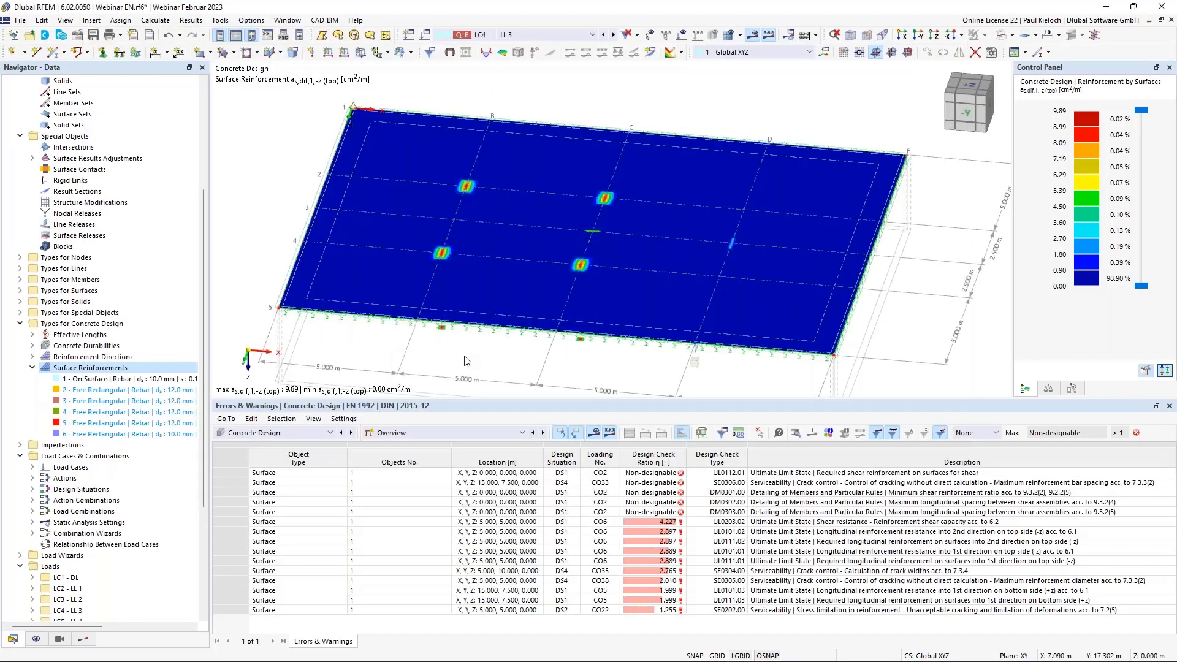
Check the Concrete Design global settings for the option that deletes add-on results when input data changes, and leave them unchanged.
middle_click_drag(464, 356, 478, 345)
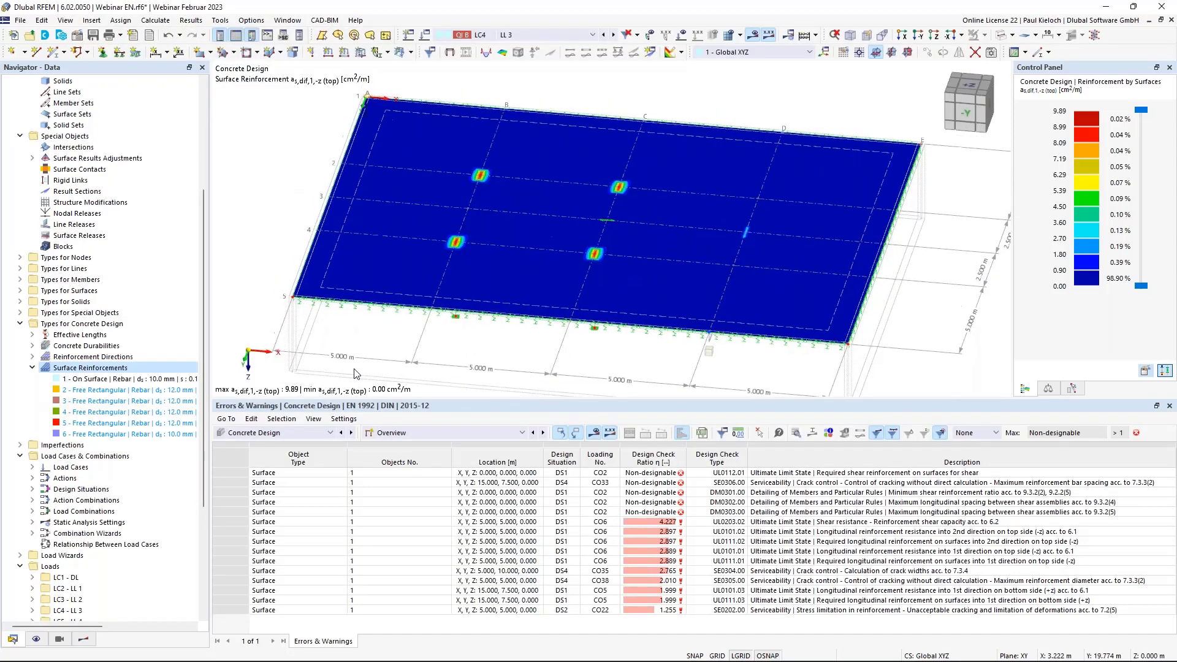
scroll(98, 503, "down", 5)
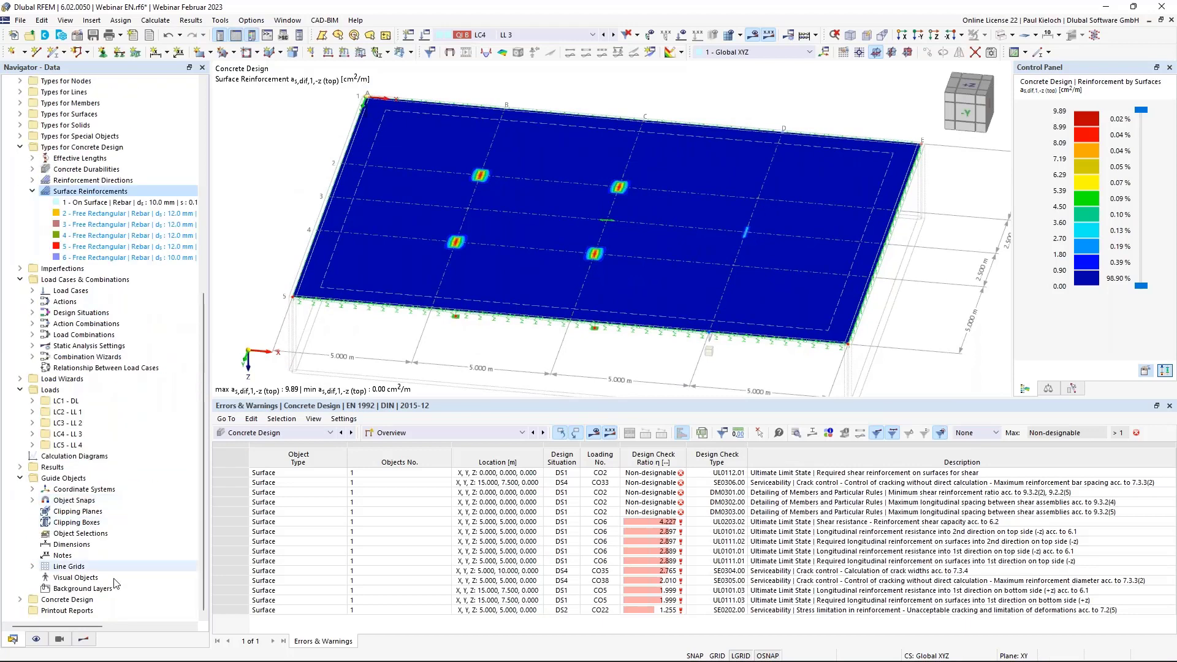
double_click(86, 600)
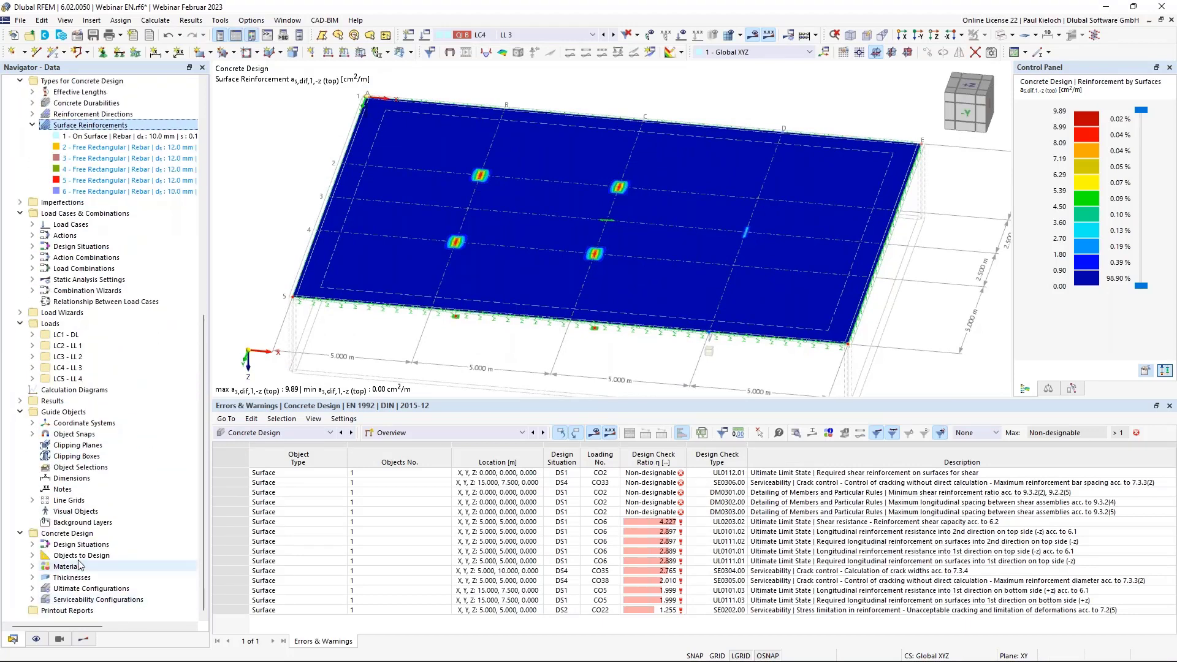
right_click(90, 538)
left_click(110, 545)
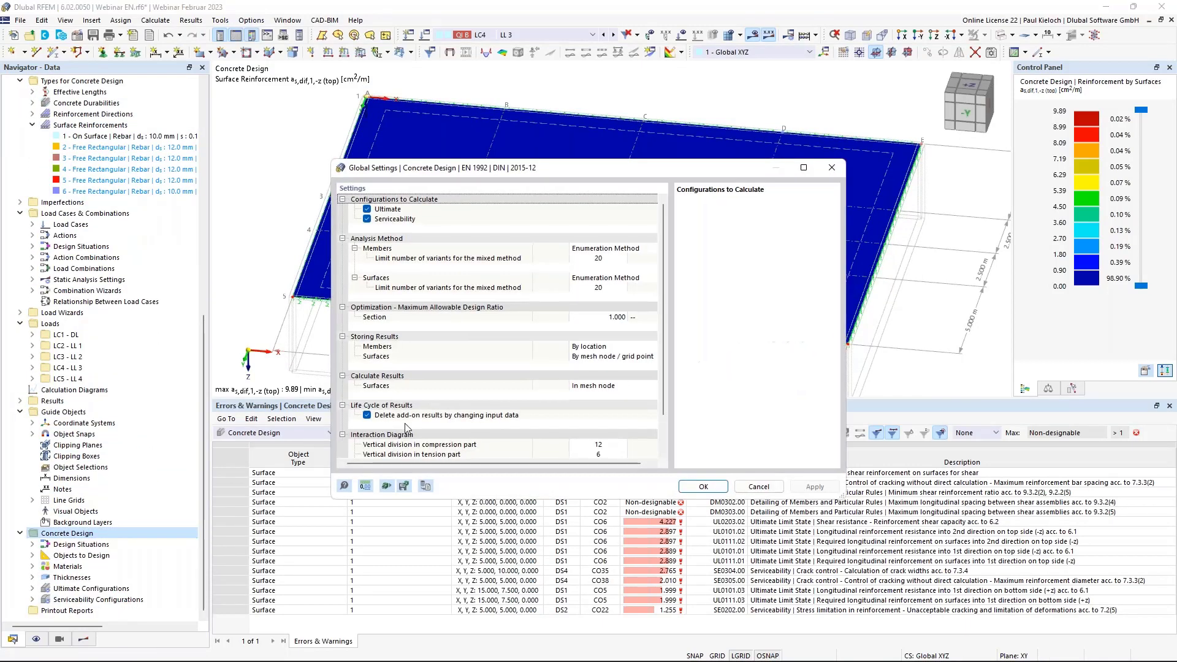
left_click(749, 488)
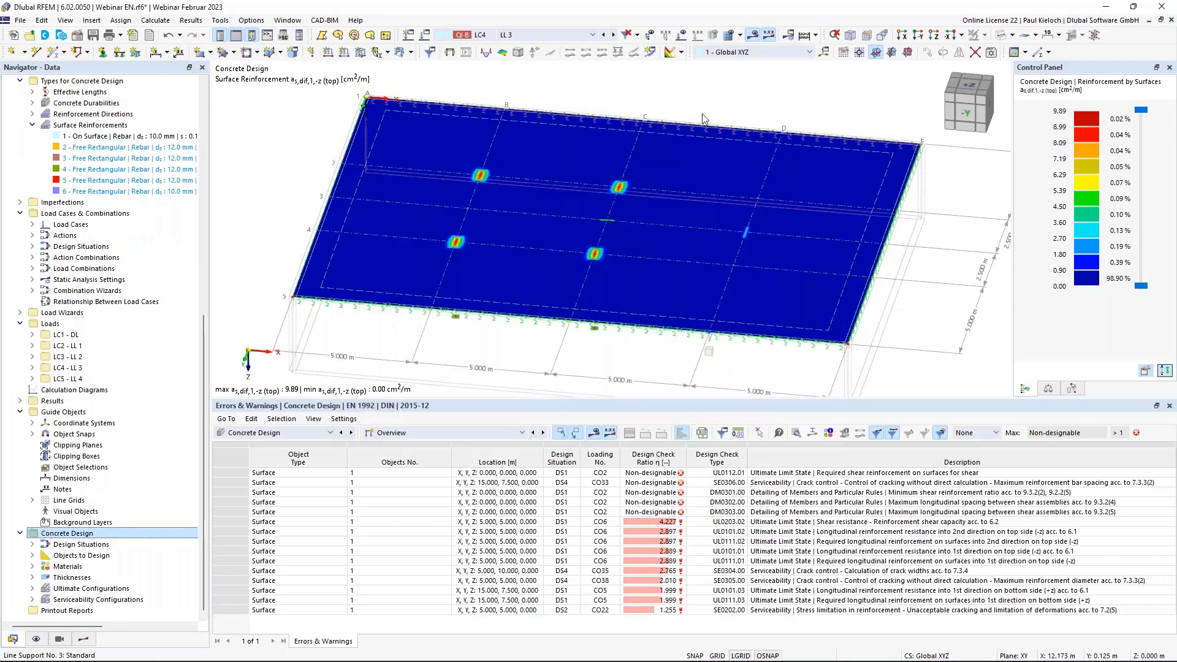
Delete all calculation results of the model and accept the confirmation.
middle_click_drag(723, 105, 684, 101)
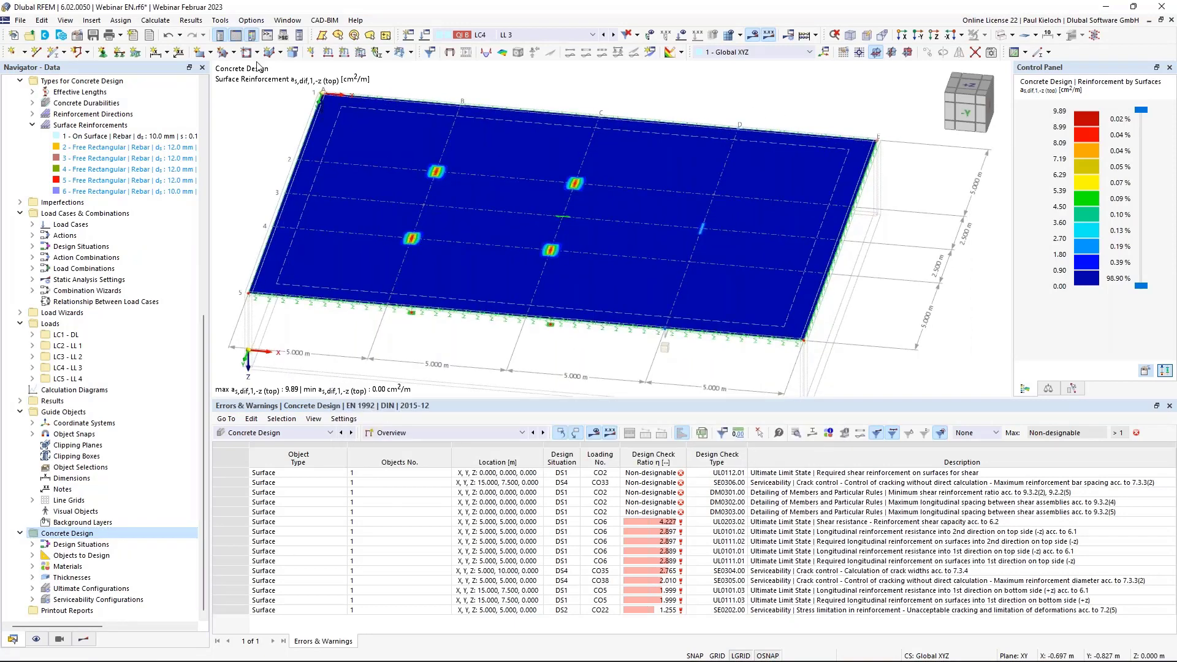
left_click(190, 20)
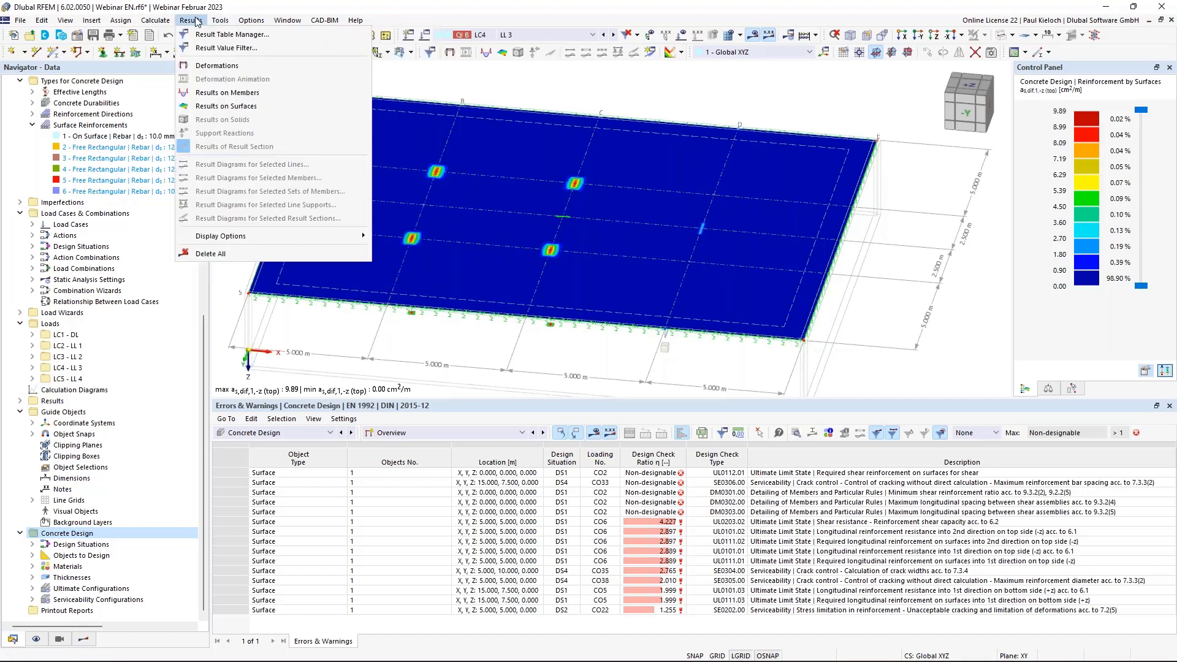
left_click(218, 254)
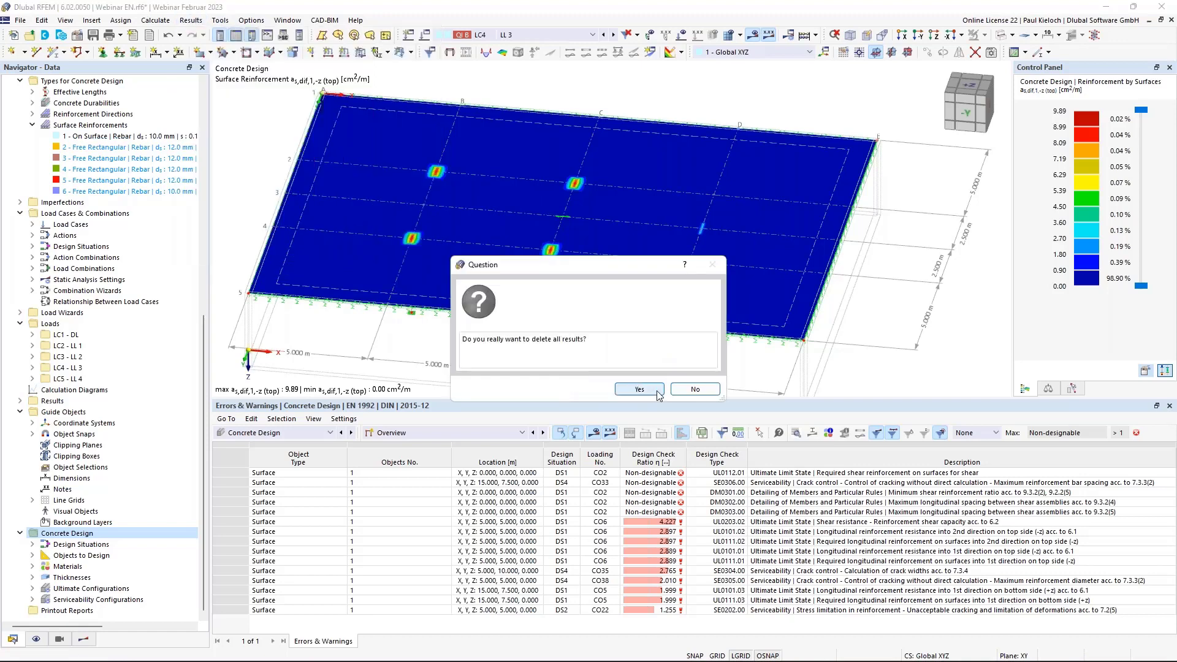
left_click(658, 389)
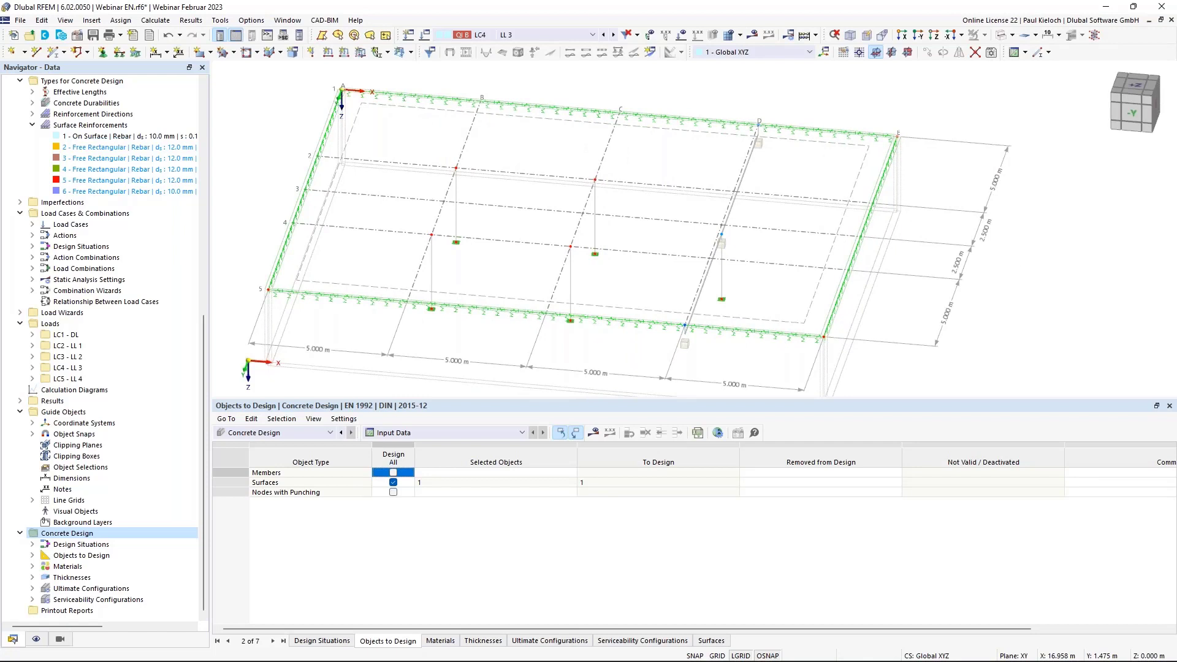
Assign free rectangular surface reinforcements 2 to 6 together to surface 1.
left_click(116, 150)
left_click(130, 183, "shift")
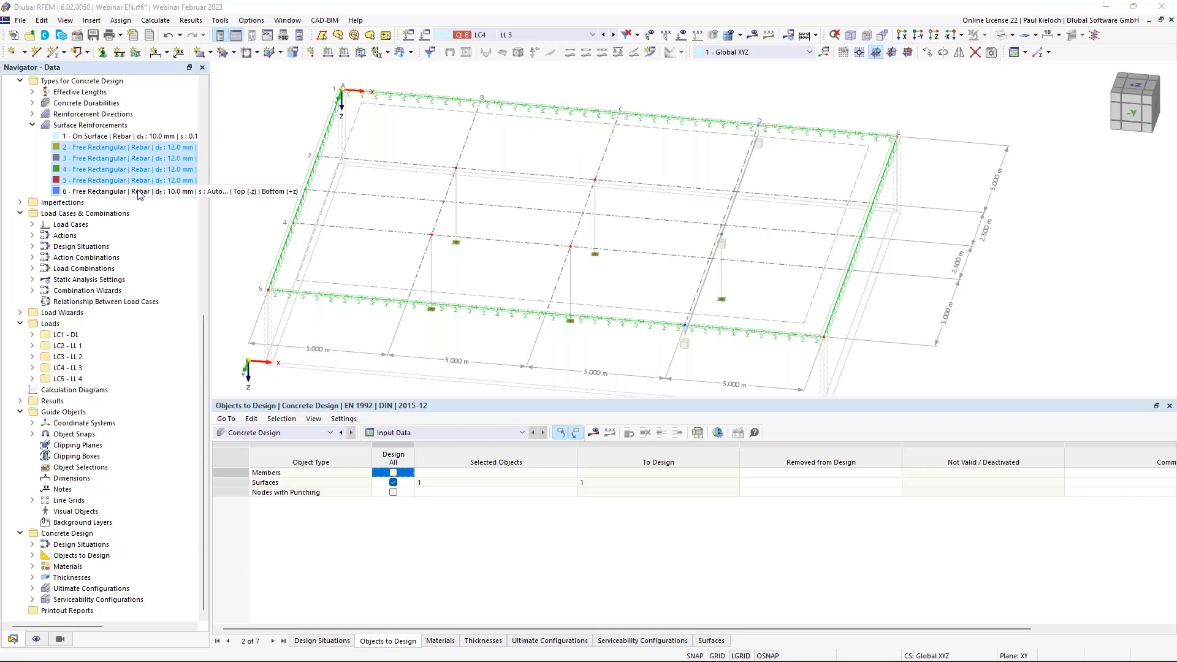
double_click(139, 192, "shift")
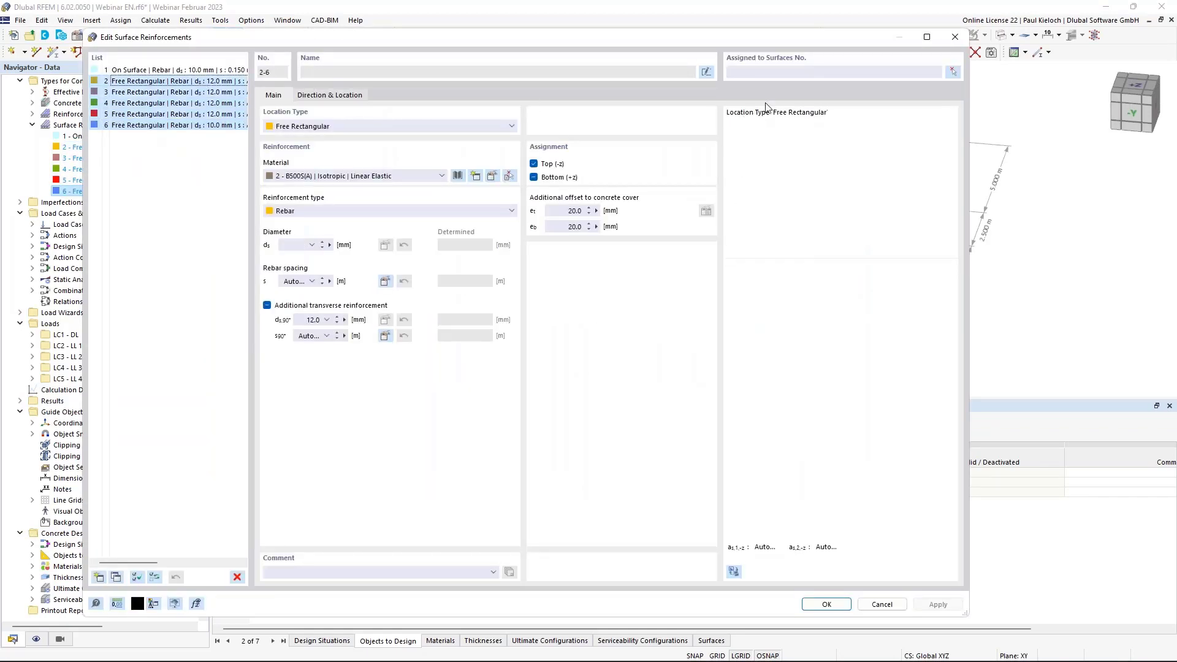
left_click(775, 71)
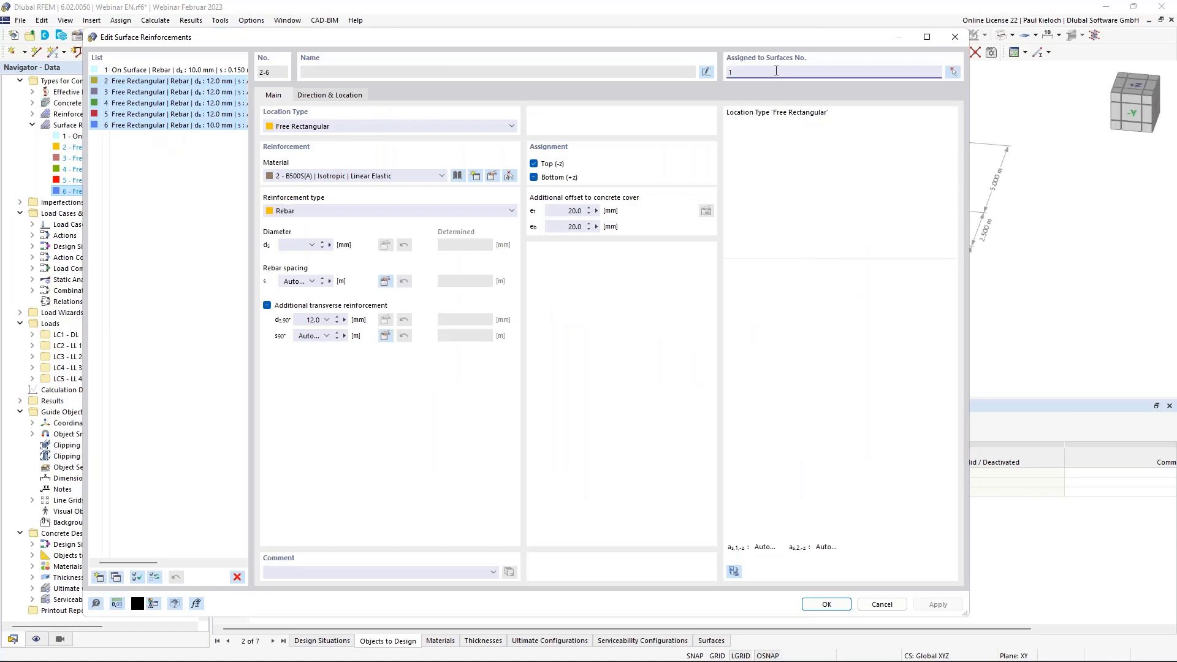
left_click(836, 605)
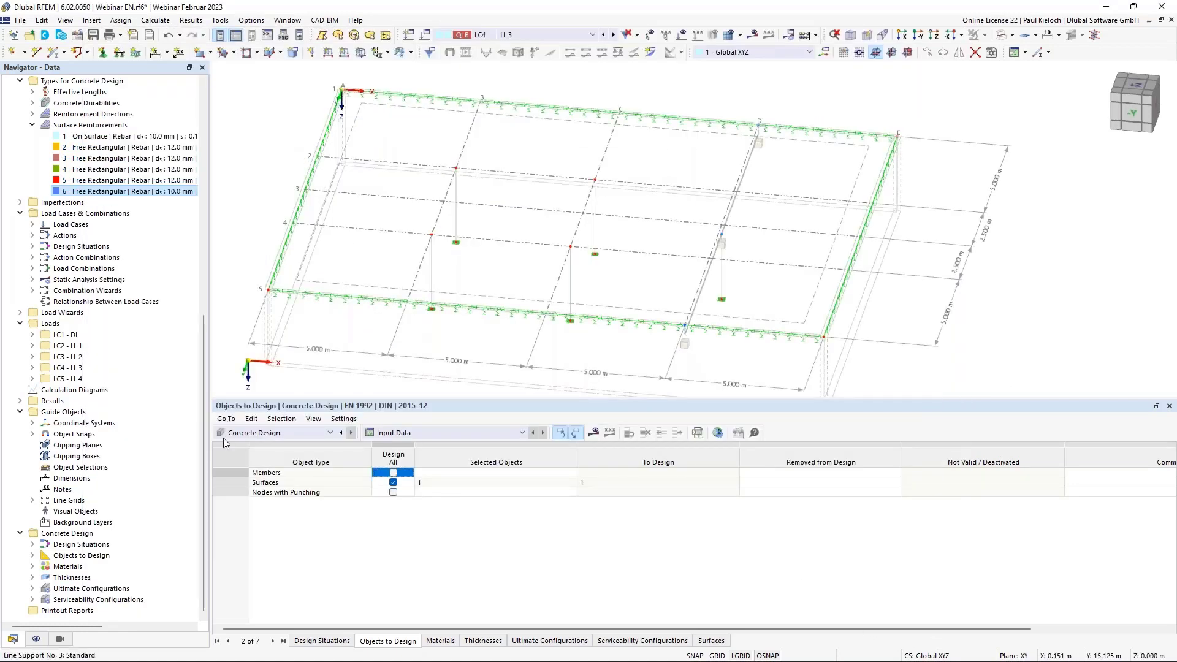
Display the concrete design types in the model and hide the longitudinal reinforcement of type On Surface.
left_click(36, 639)
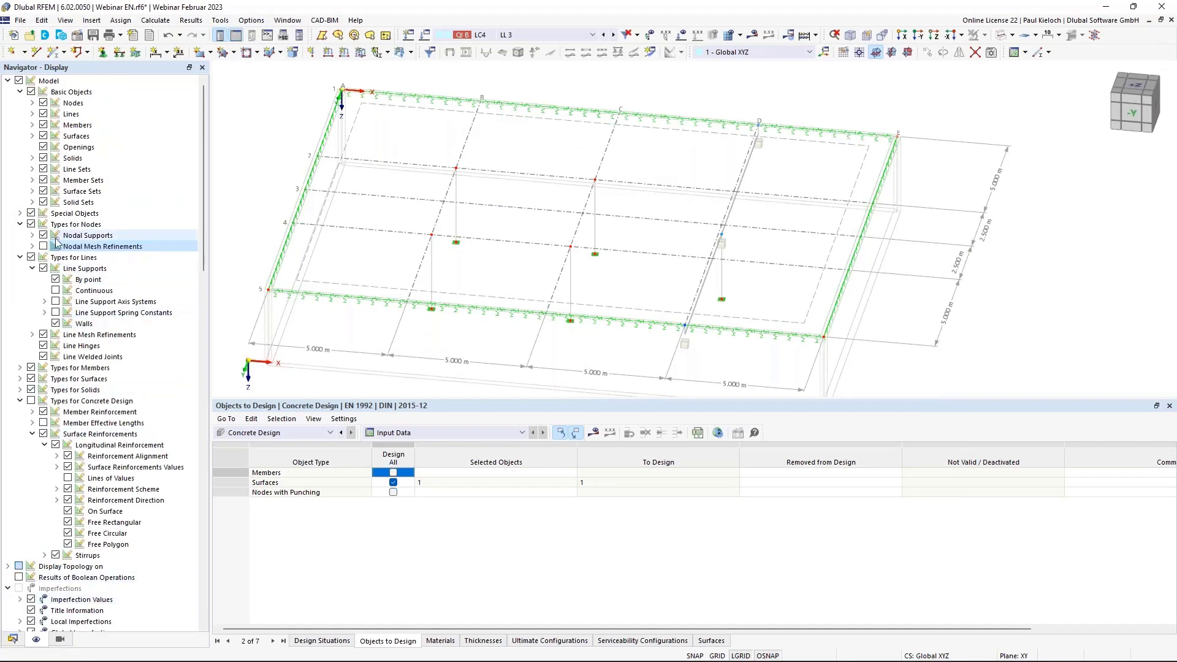
left_click(31, 400)
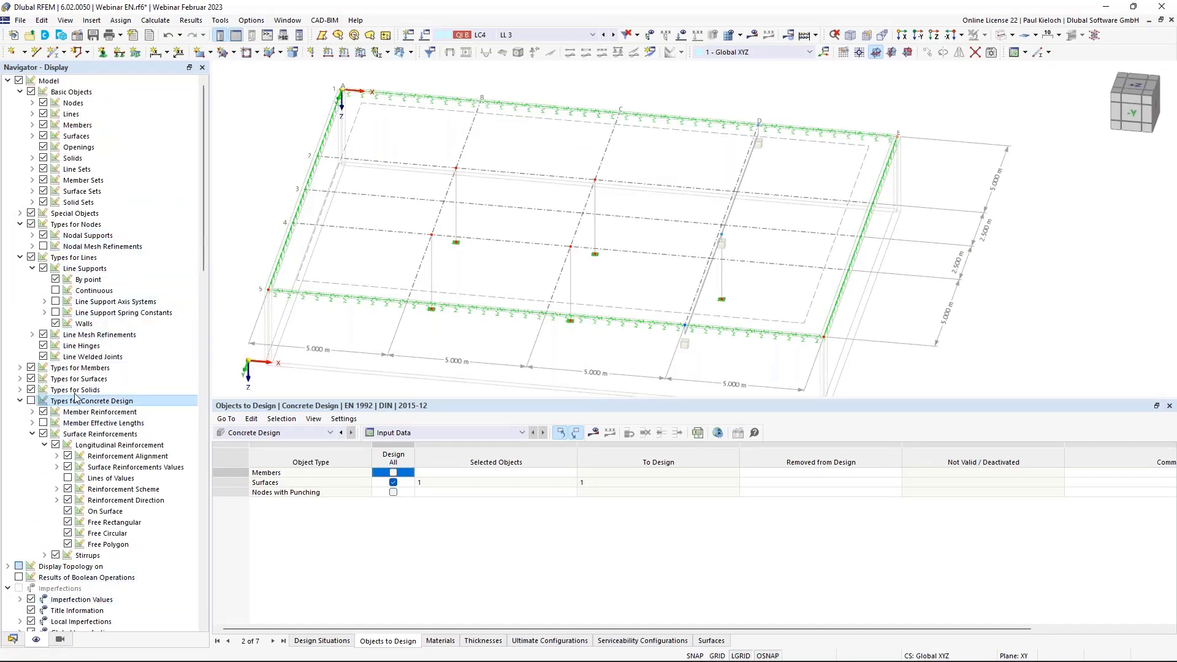
scroll(495, 149, "up", 5)
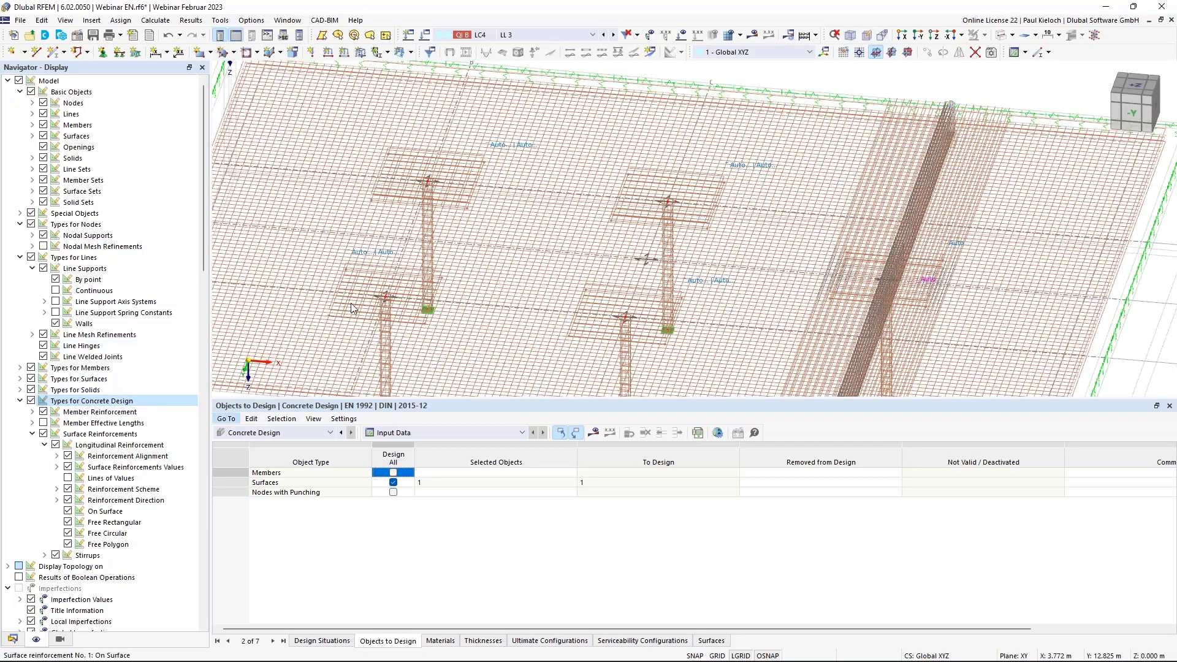
left_click(67, 511)
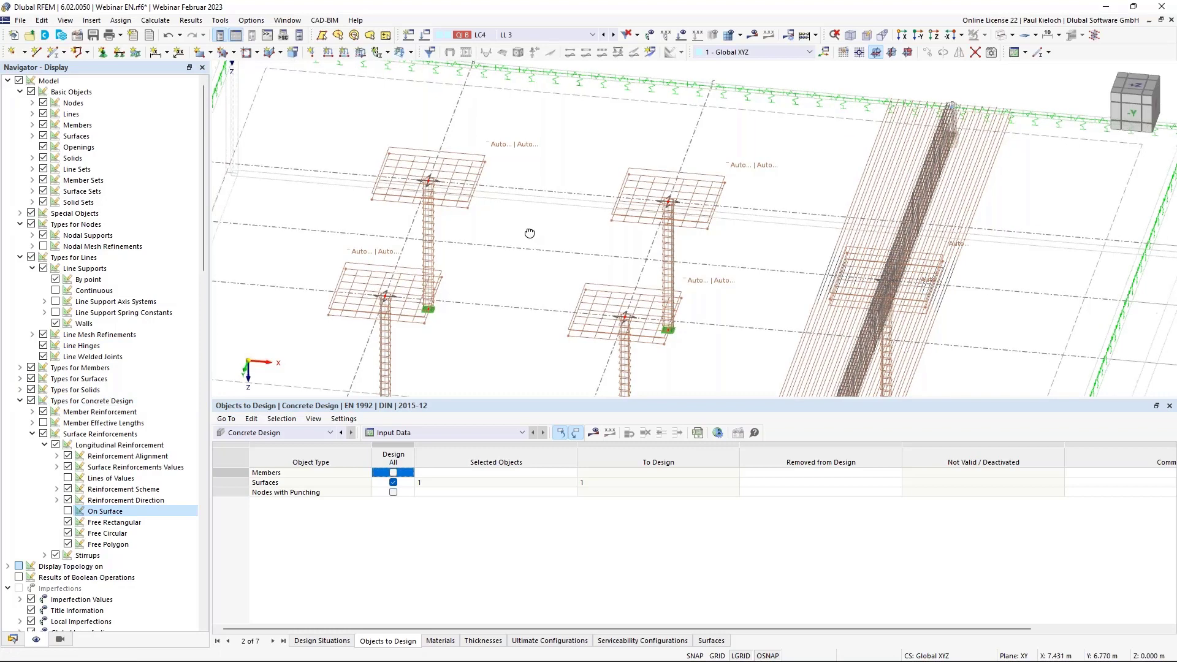
middle_click_drag(530, 234, 519, 212, "ctrl")
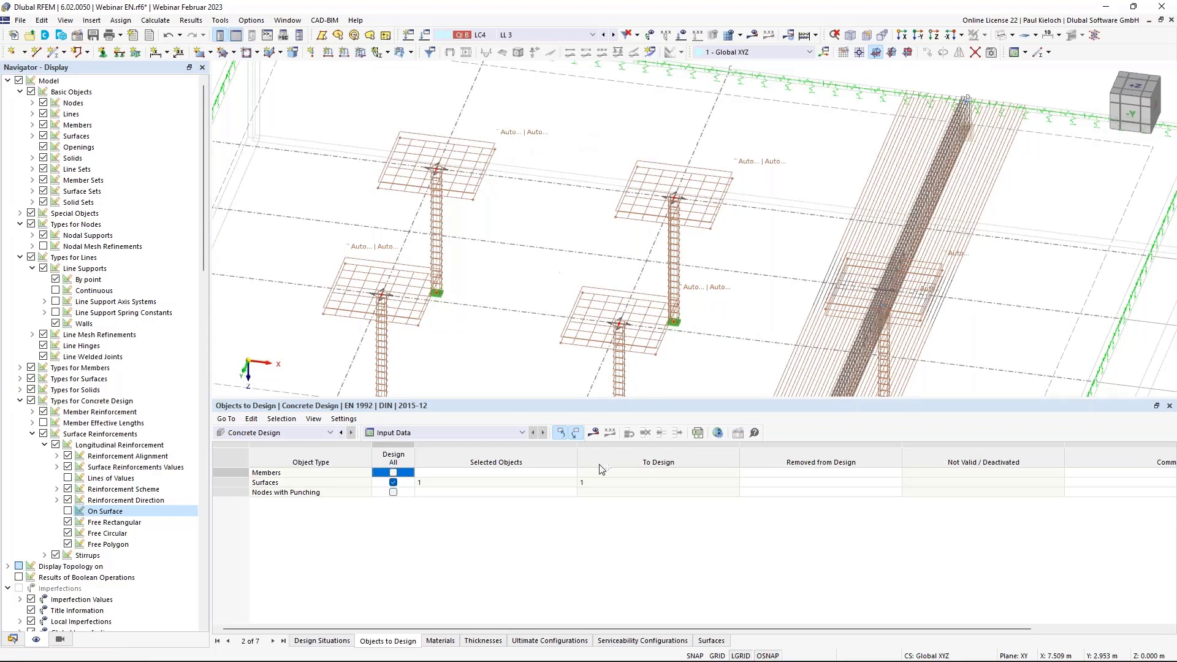
Calculate the concrete design and check the not covered longitudinal reinforcement in both top directions and the first bottom direction.
left_click(594, 433)
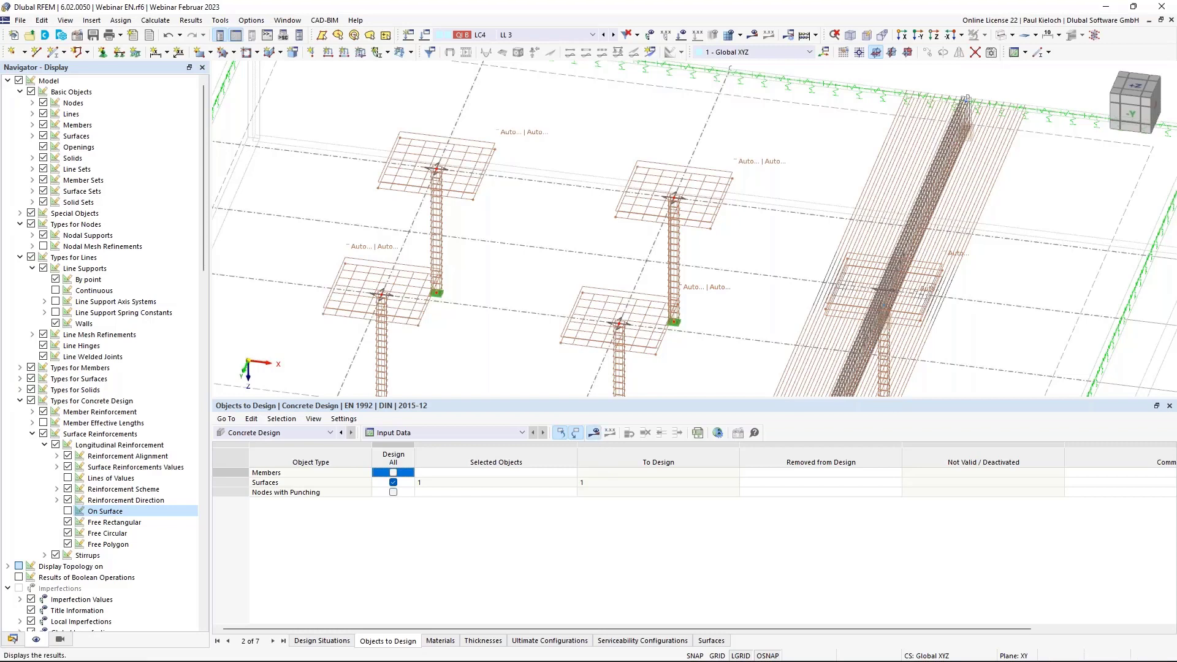
left_click(639, 390)
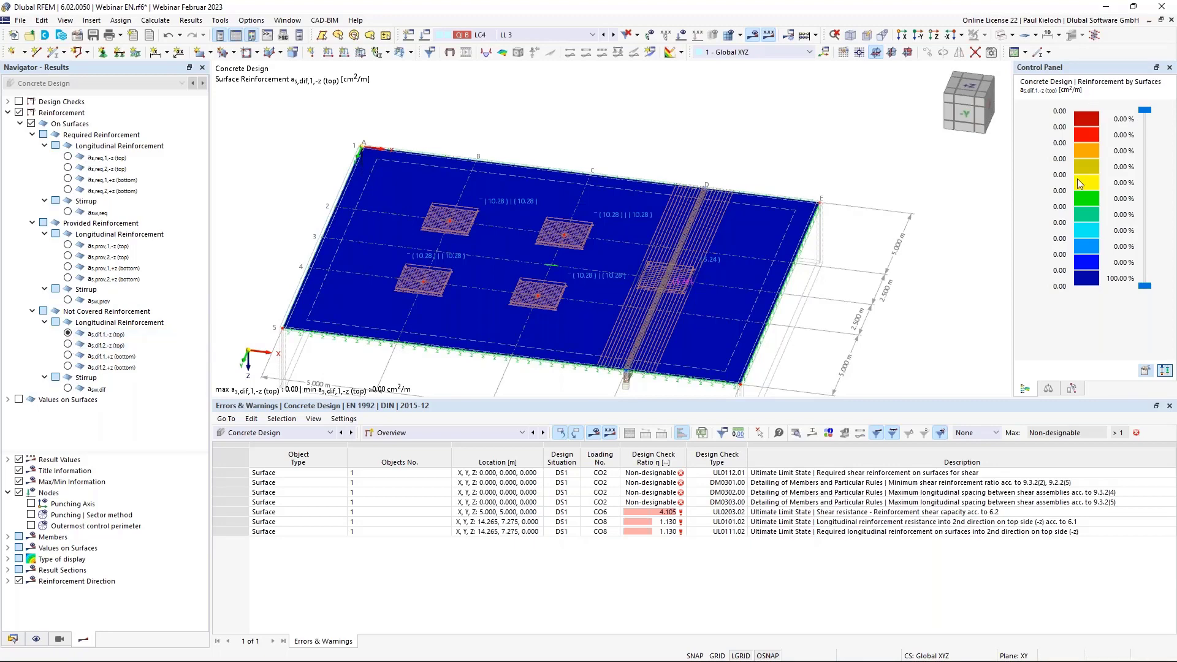
left_click(69, 347)
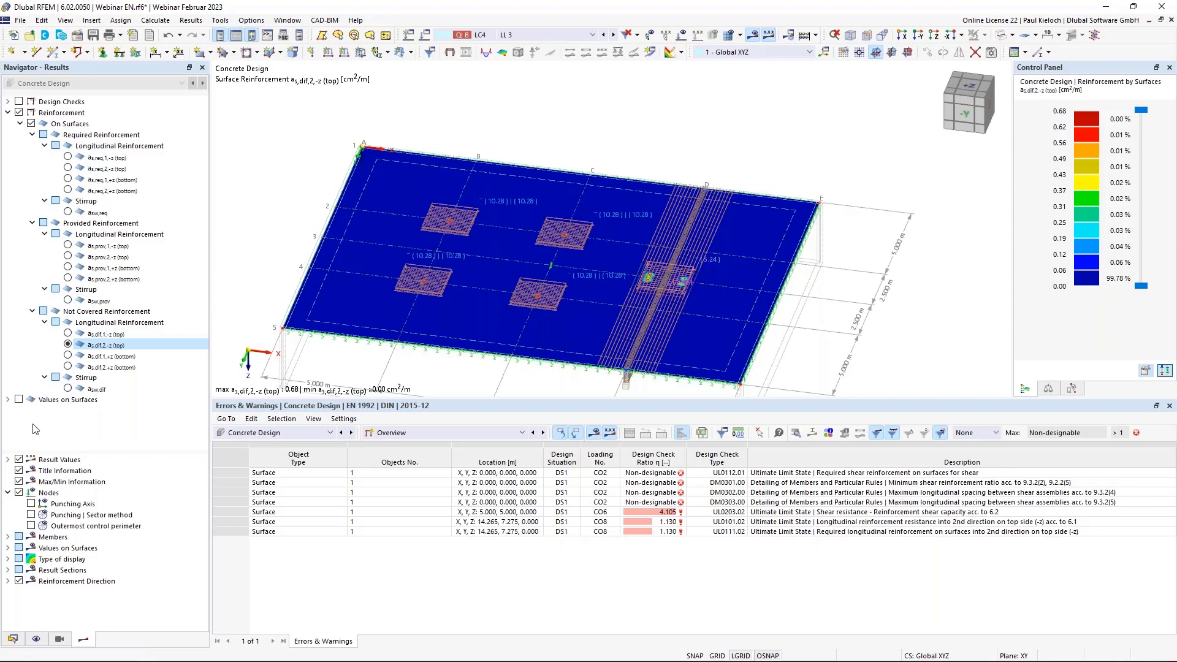
left_click(67, 355)
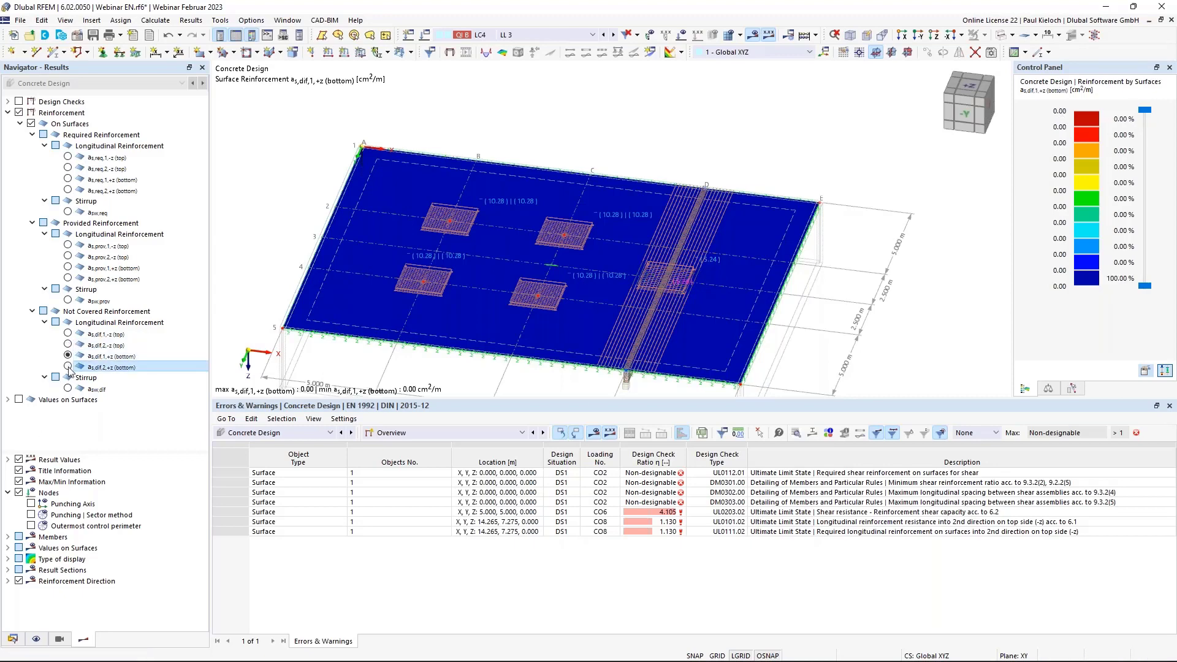
left_click(68, 333)
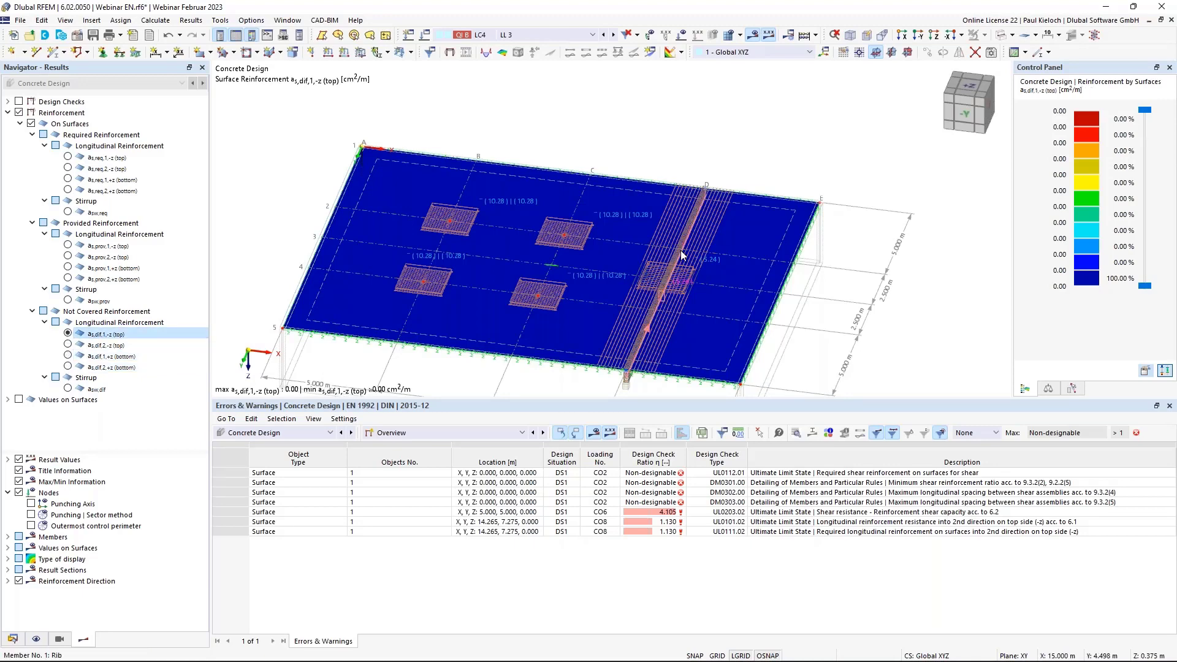
middle_click_drag(571, 232, 491, 209, "ctrl")
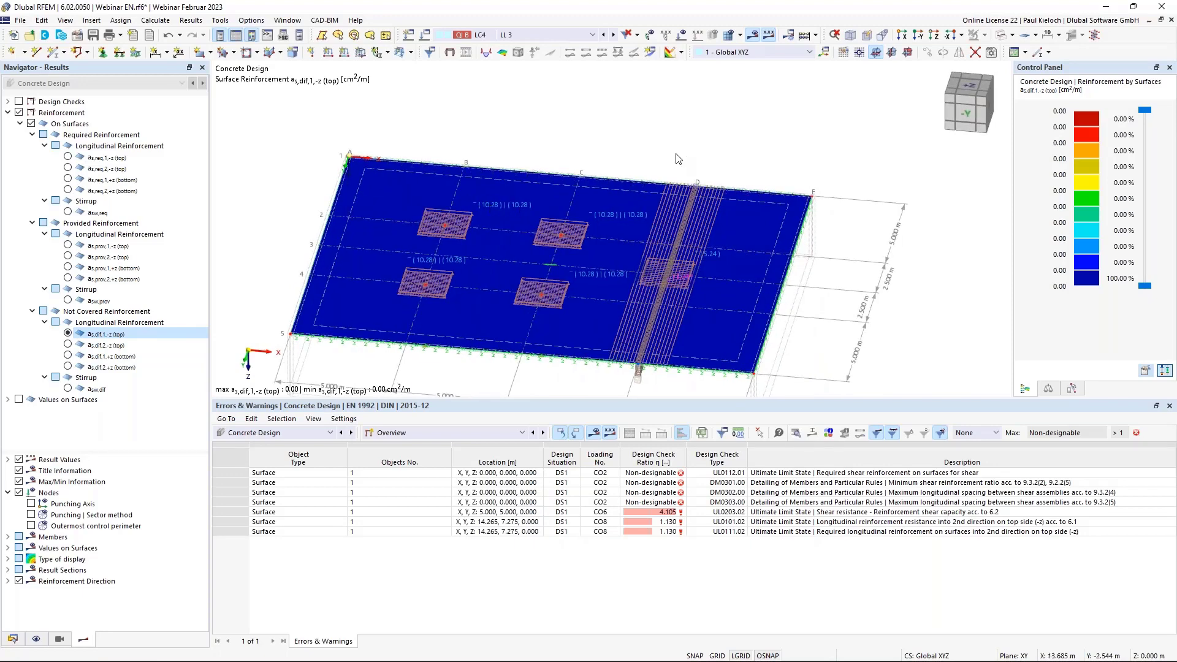
middle_click_drag(729, 123, 578, 160, "ctrl")
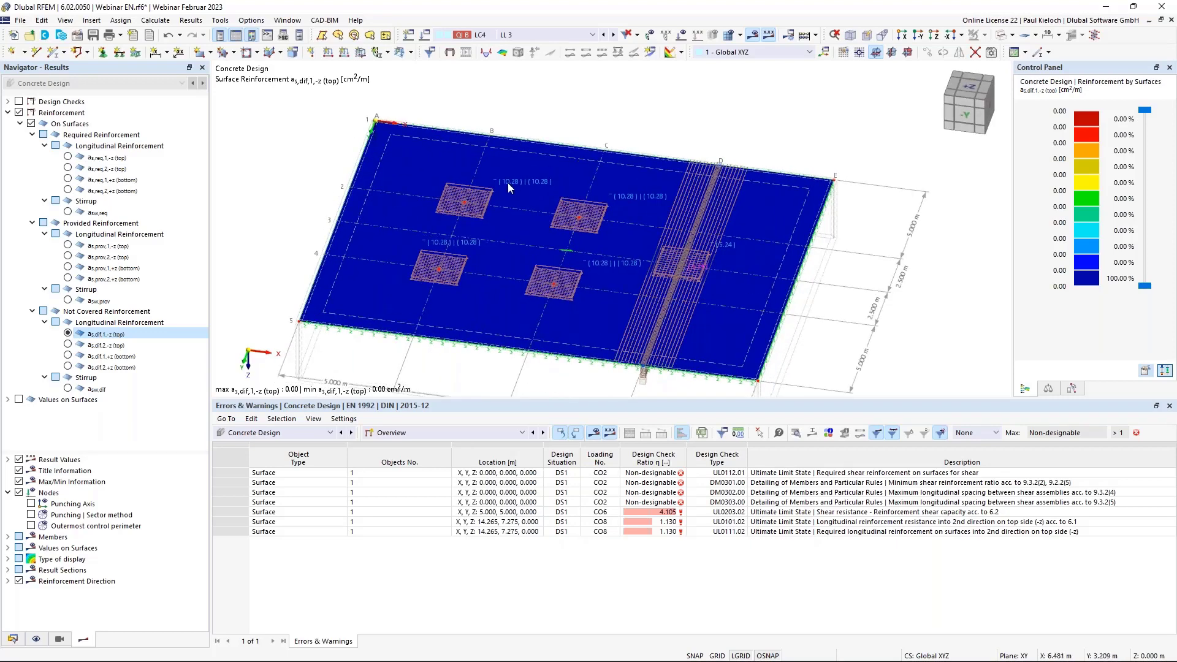
Review the Surface Reinforcement table within the Reinforcement on Surfaces results.
left_click(450, 433)
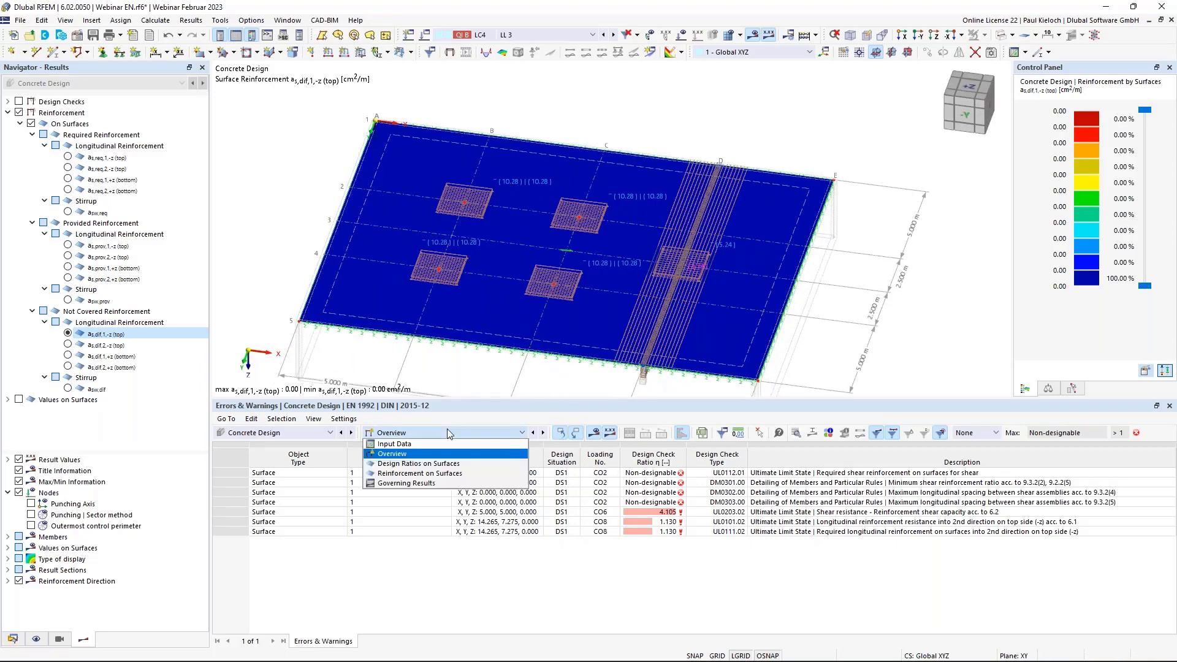
left_click(415, 477)
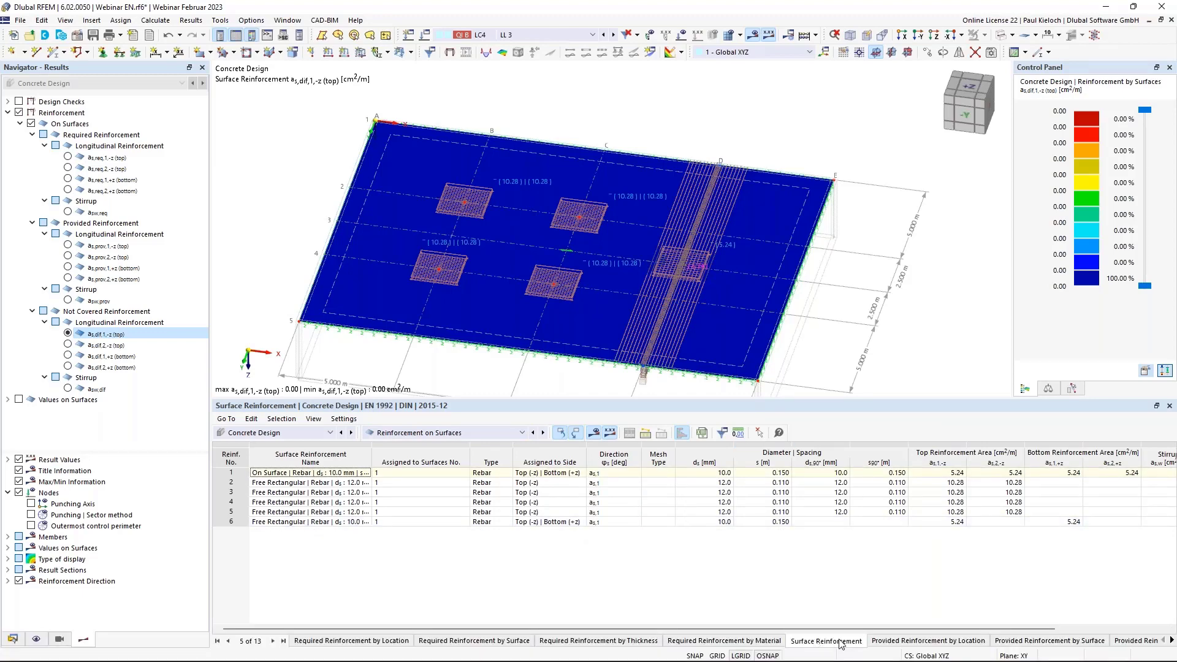
left_click(454, 282)
Replace the automatic rebar spacing of surface reinforcements 2 to 6 with the determined values, 0.110 m for 2 to 5 and 0.150 m for 6.
left_click(12, 638)
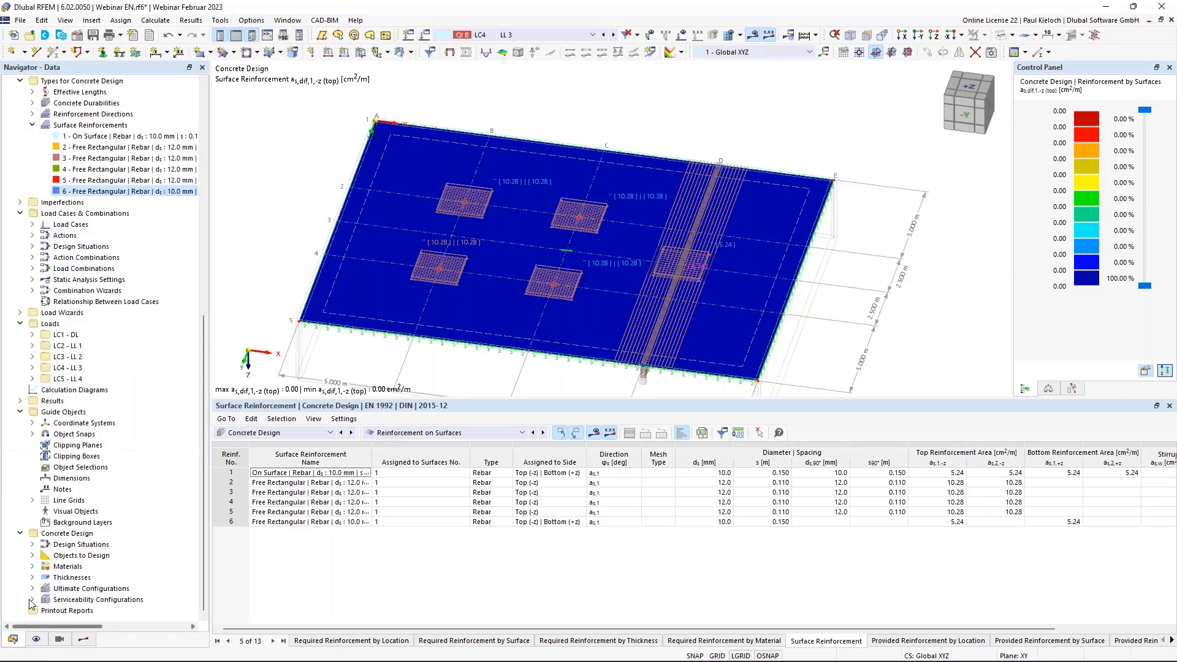
right_click(112, 128)
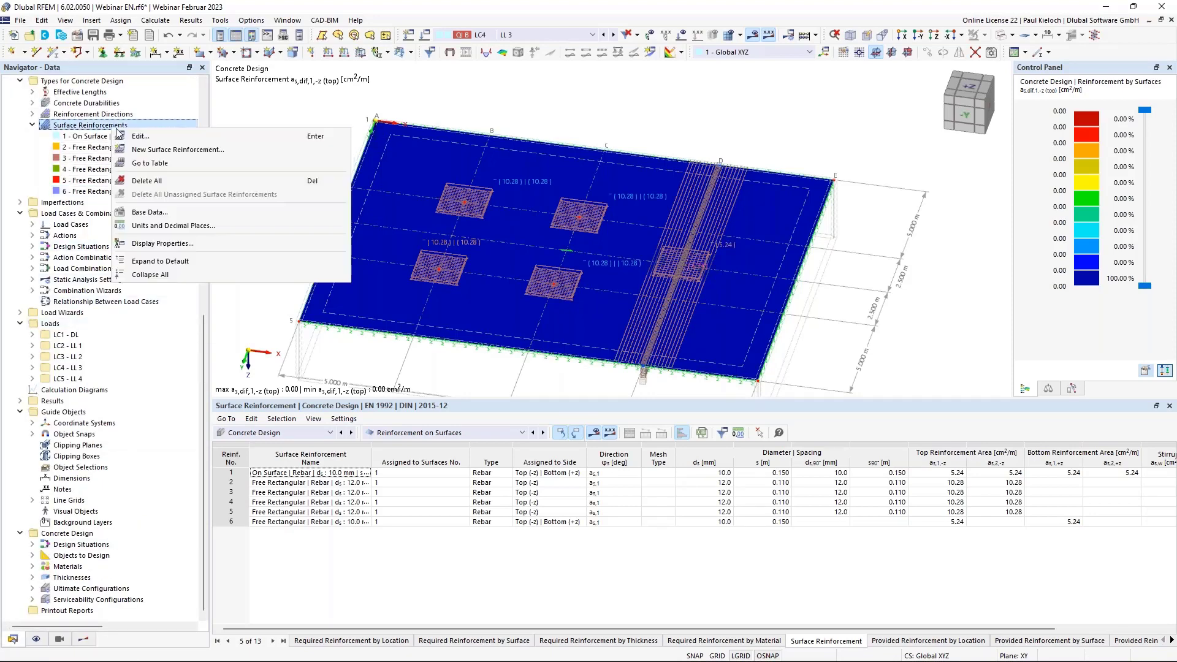
left_click(160, 135)
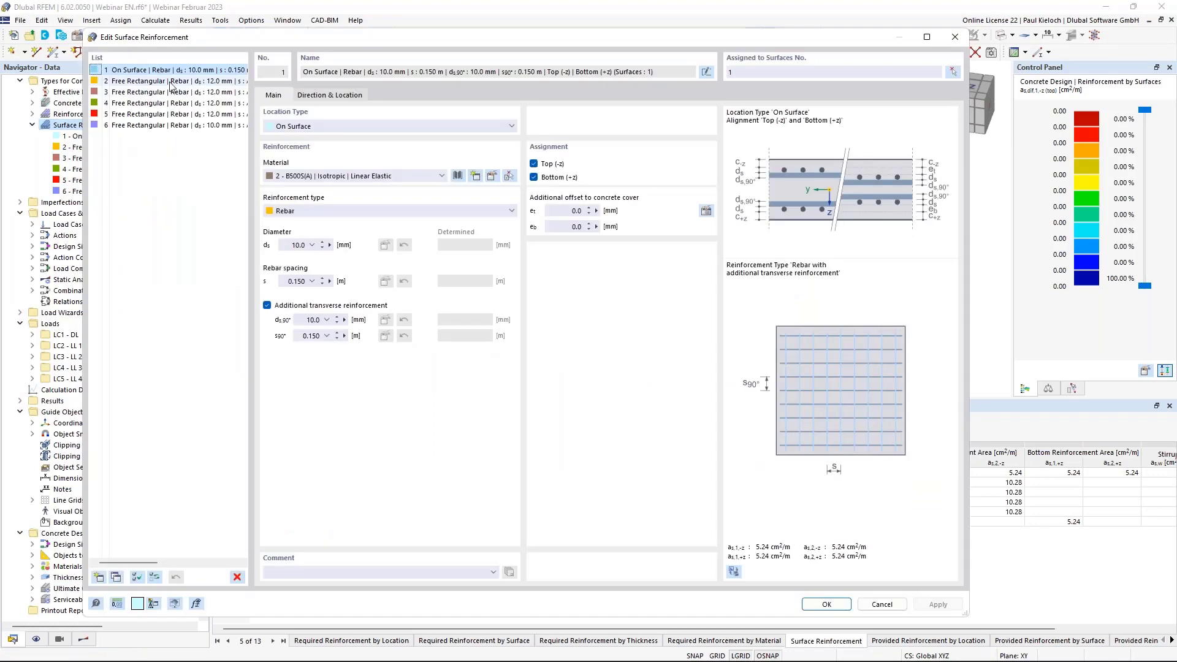
left_click(157, 82)
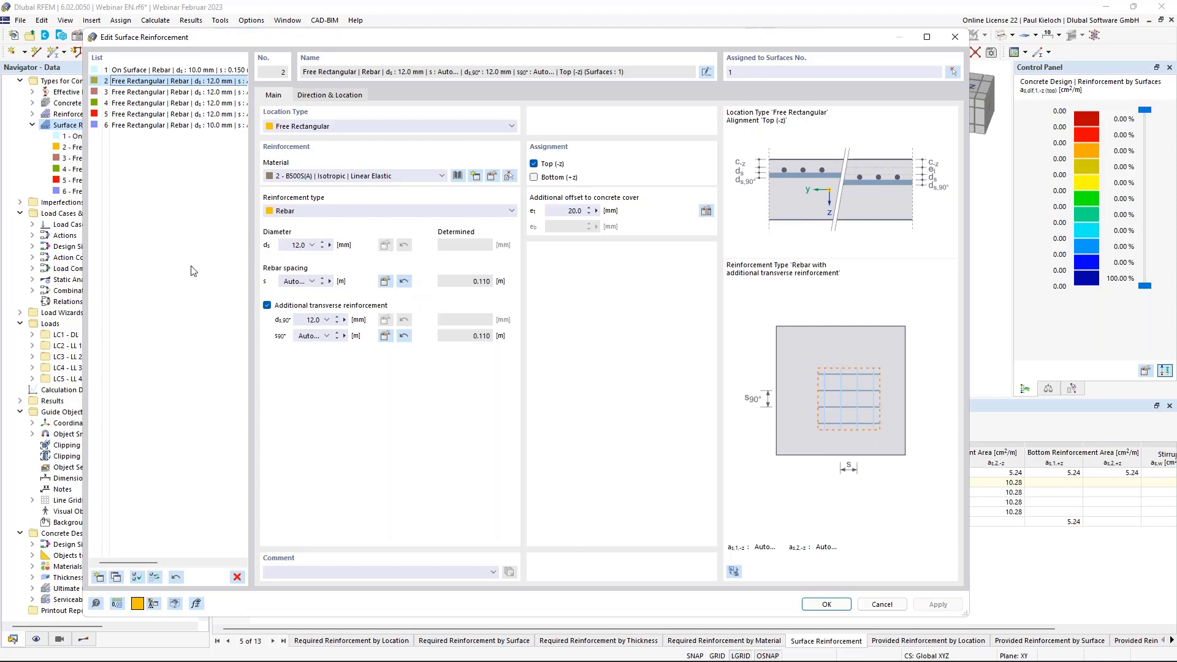
left_click(143, 127, "shift")
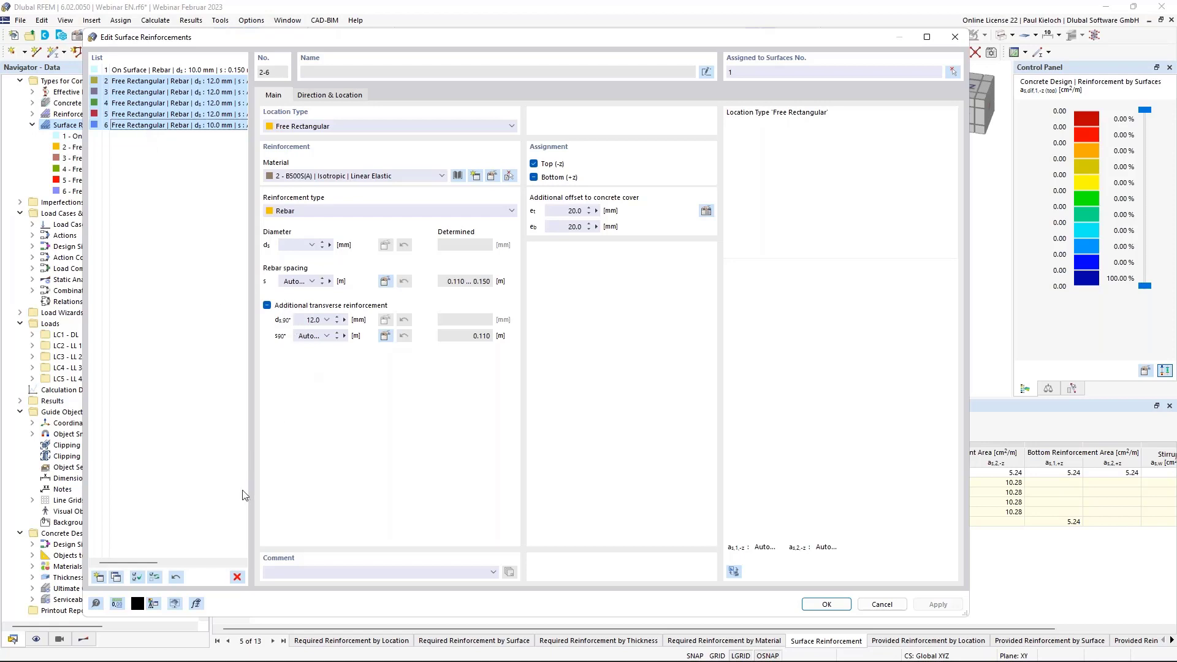
left_click(176, 579)
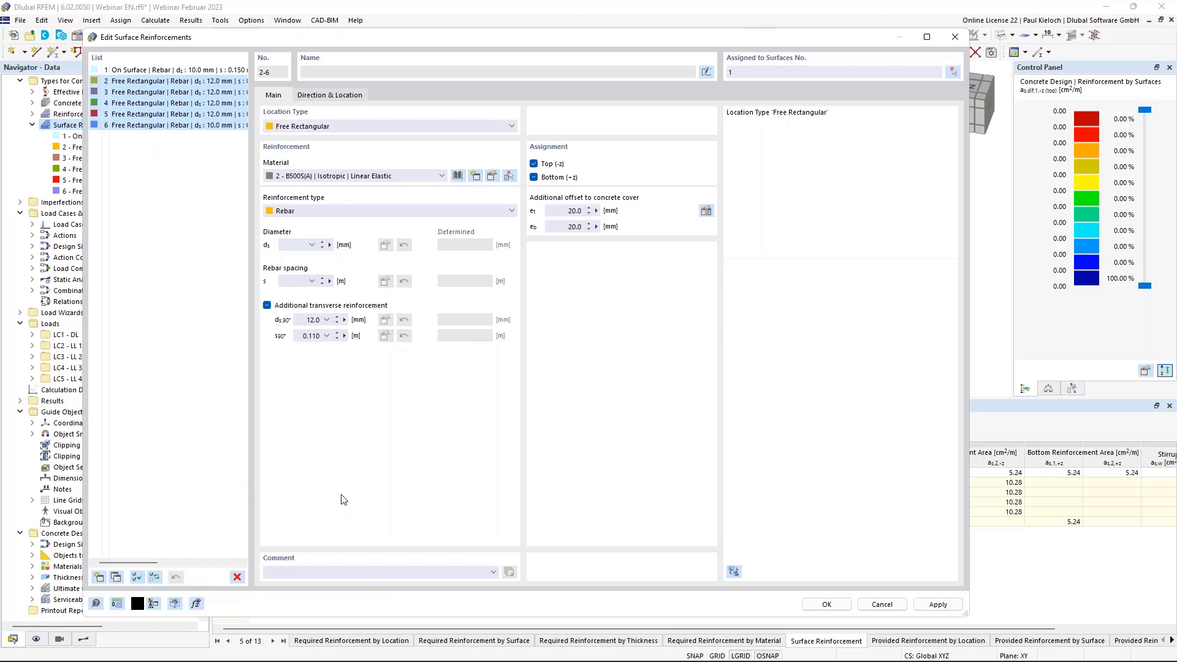
Check surface reinforcement 6, apply the surface reinforcement changes and accept deleting the Concrete Design results.
left_click(204, 126)
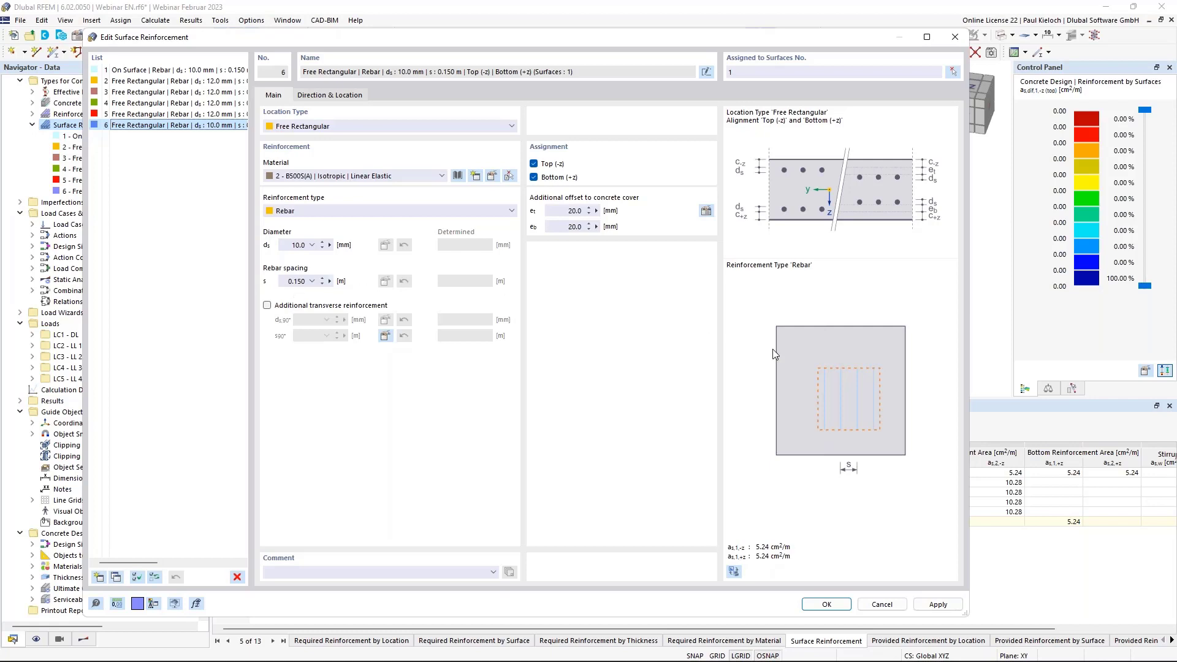
left_click(938, 604)
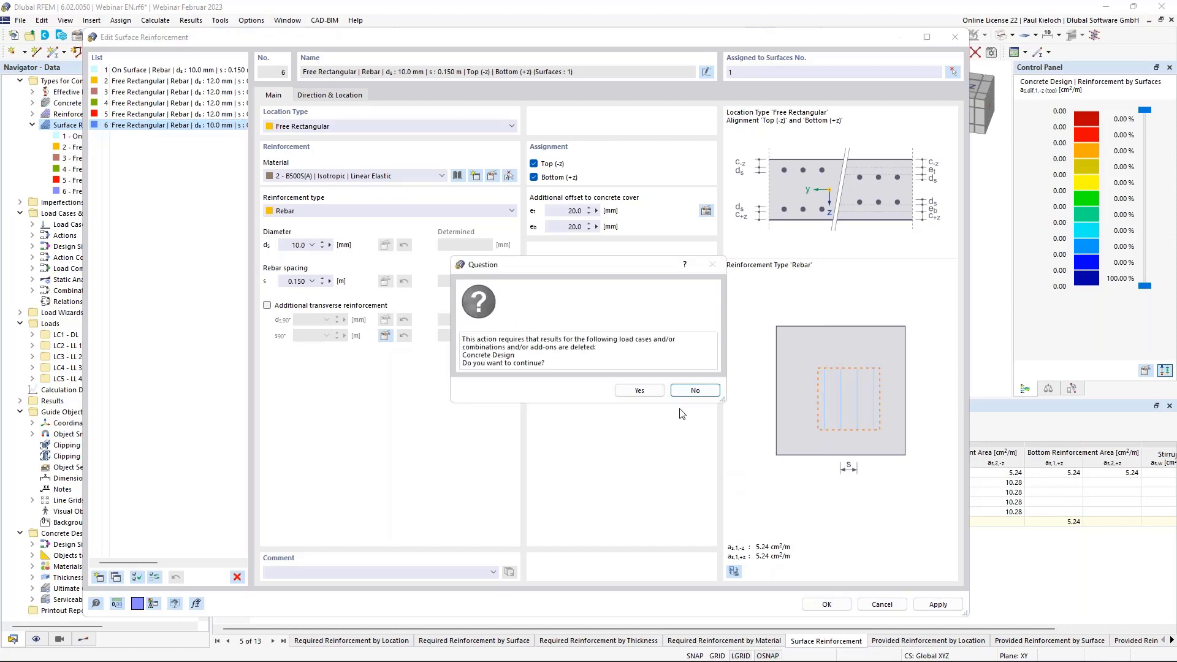
left_click(641, 389)
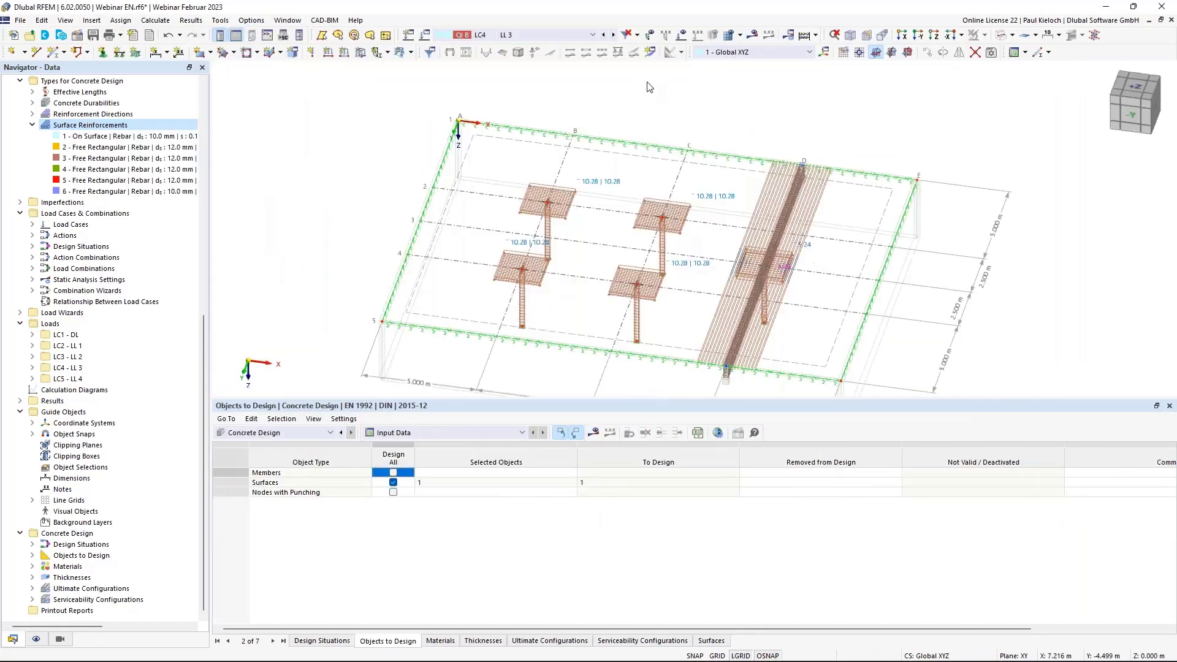
middle_click_drag(879, 129, 809, 101)
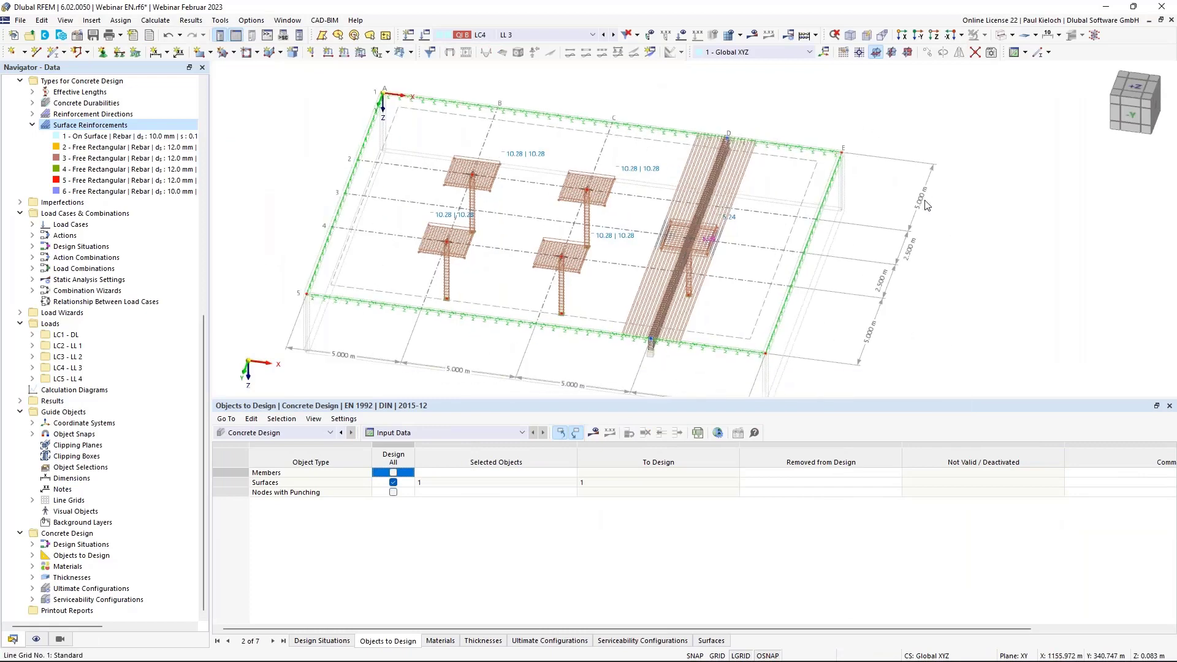
middle_click_drag(962, 276, 931, 240, "ctrl")
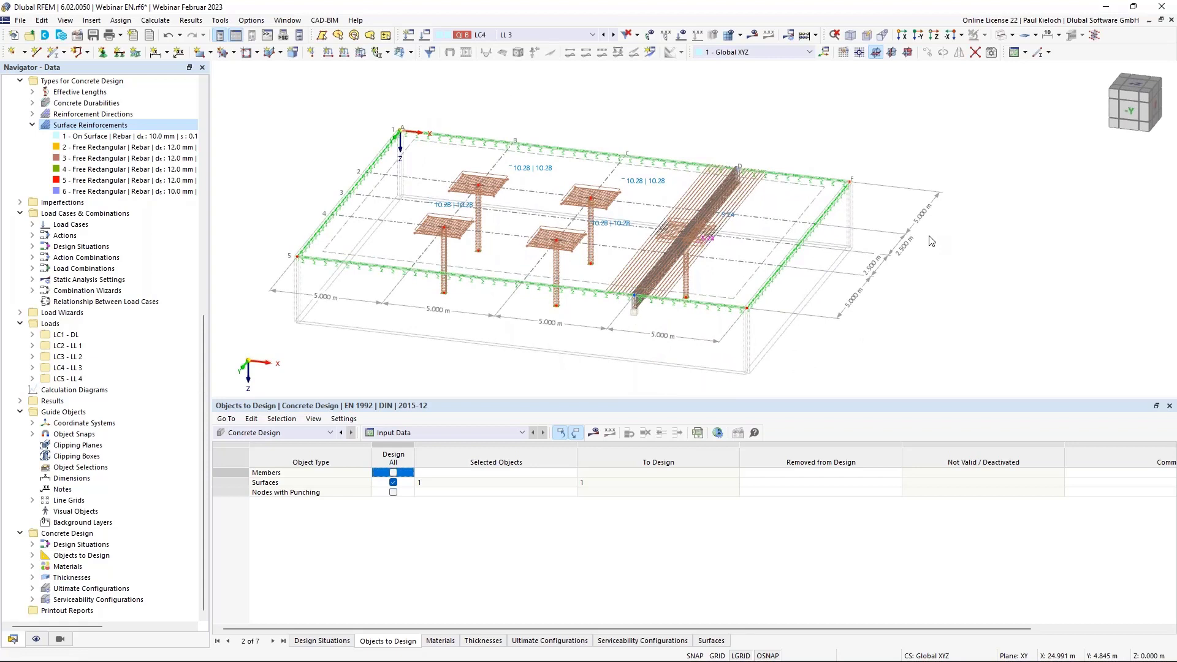
middle_click_drag(890, 289, 878, 327, "ctrl")
scroll(461, 282, "up", 3)
middle_click_drag(486, 282, 486, 270)
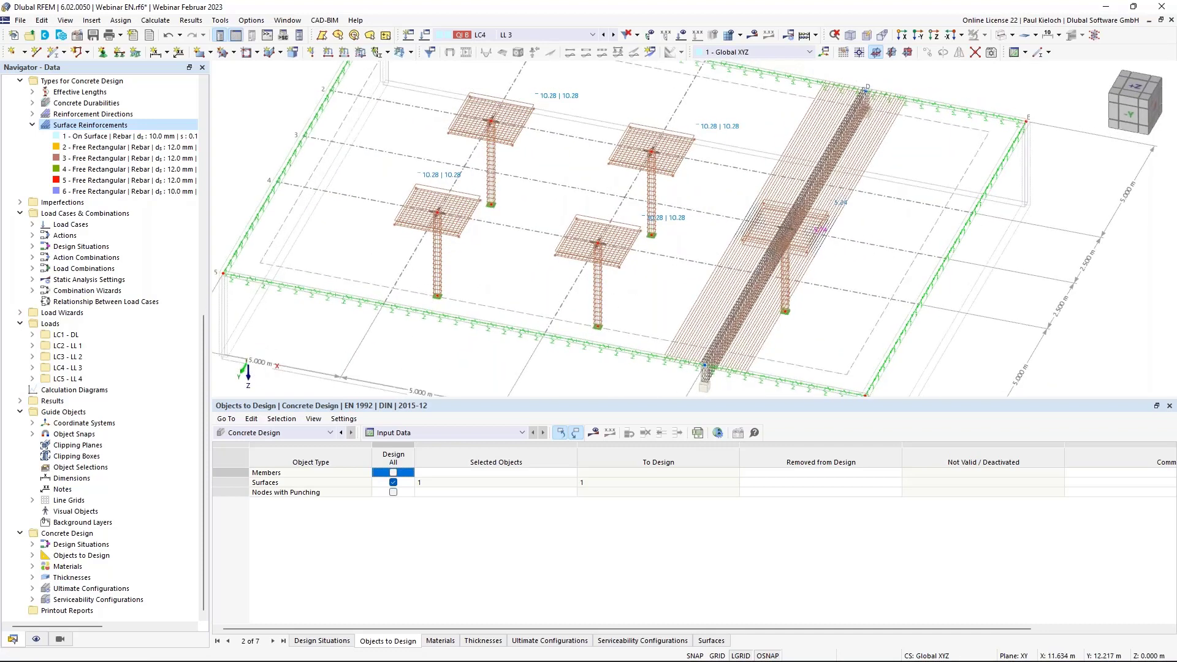
middle_click_drag(626, 294, 608, 294, "ctrl")
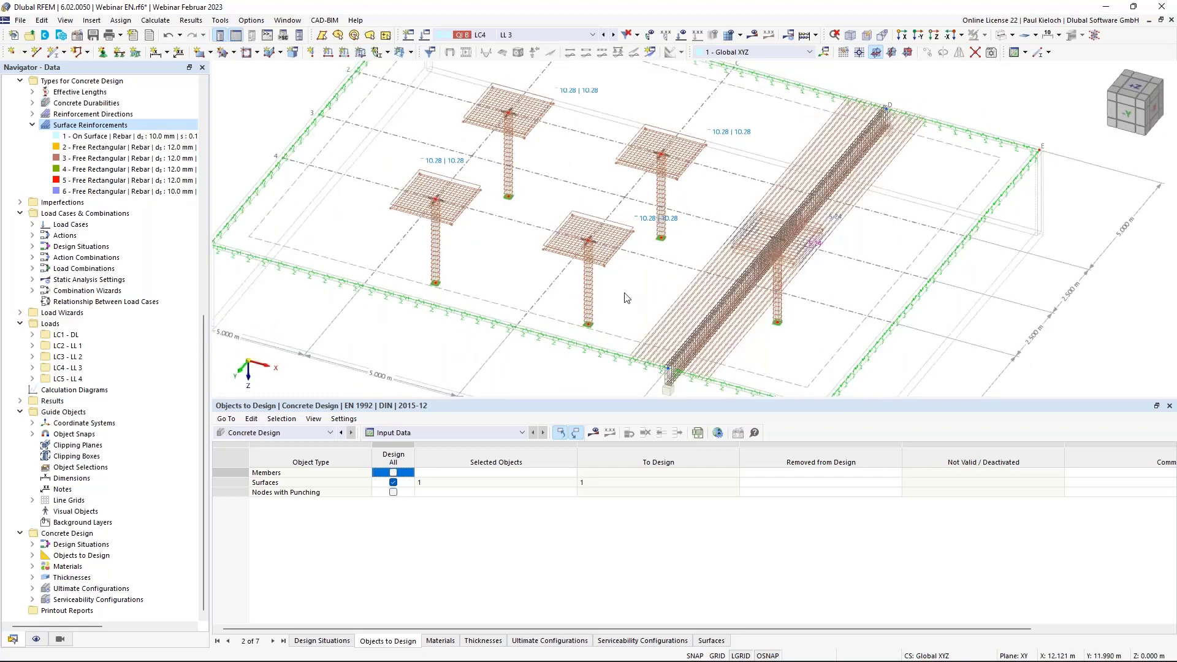
Set the longitudinal reinforcement of column member 6 to 8 bars with a 12 mm diameter.
double_click(588, 297)
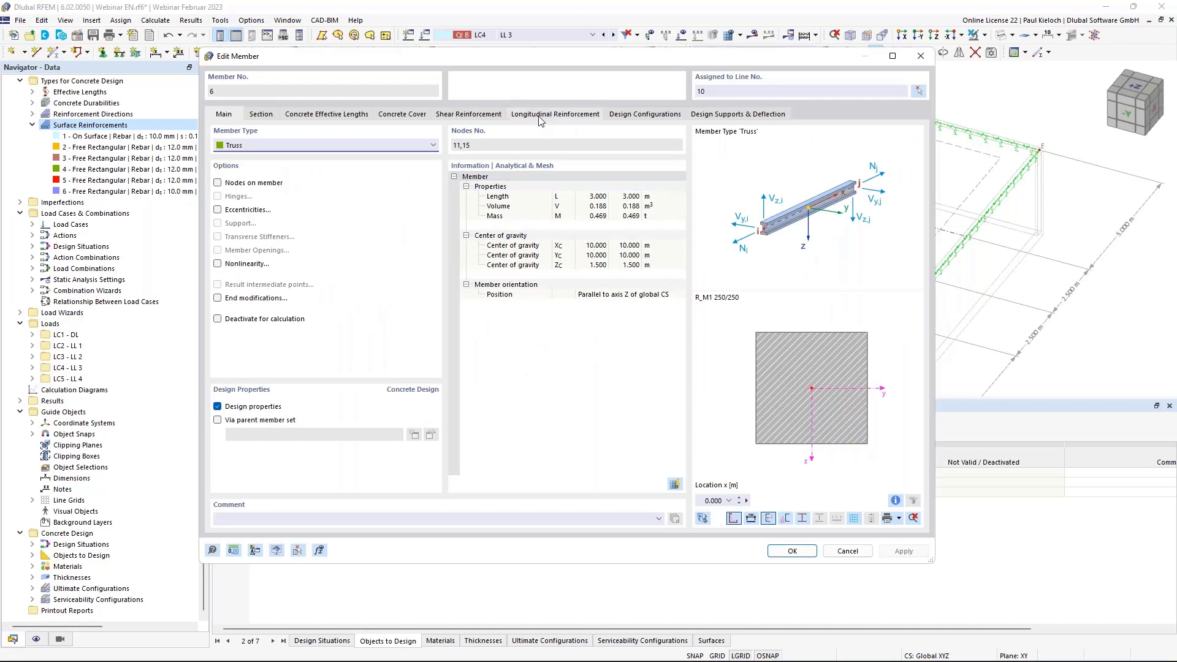
left_click(551, 114)
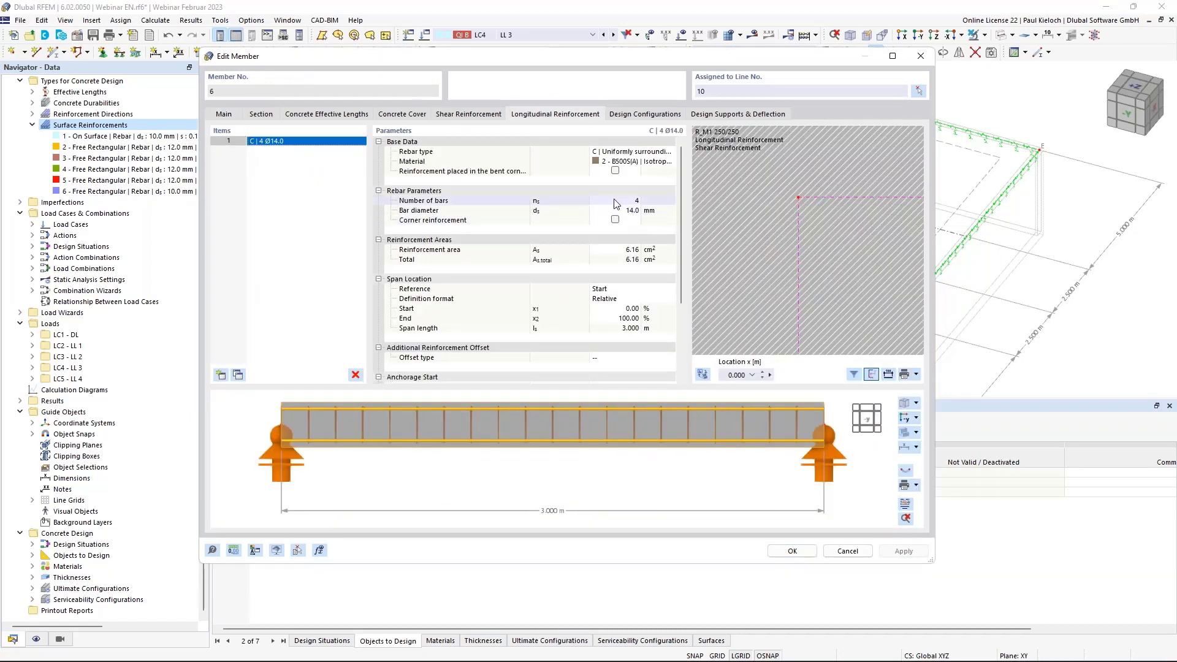
left_click(613, 203)
type("8")
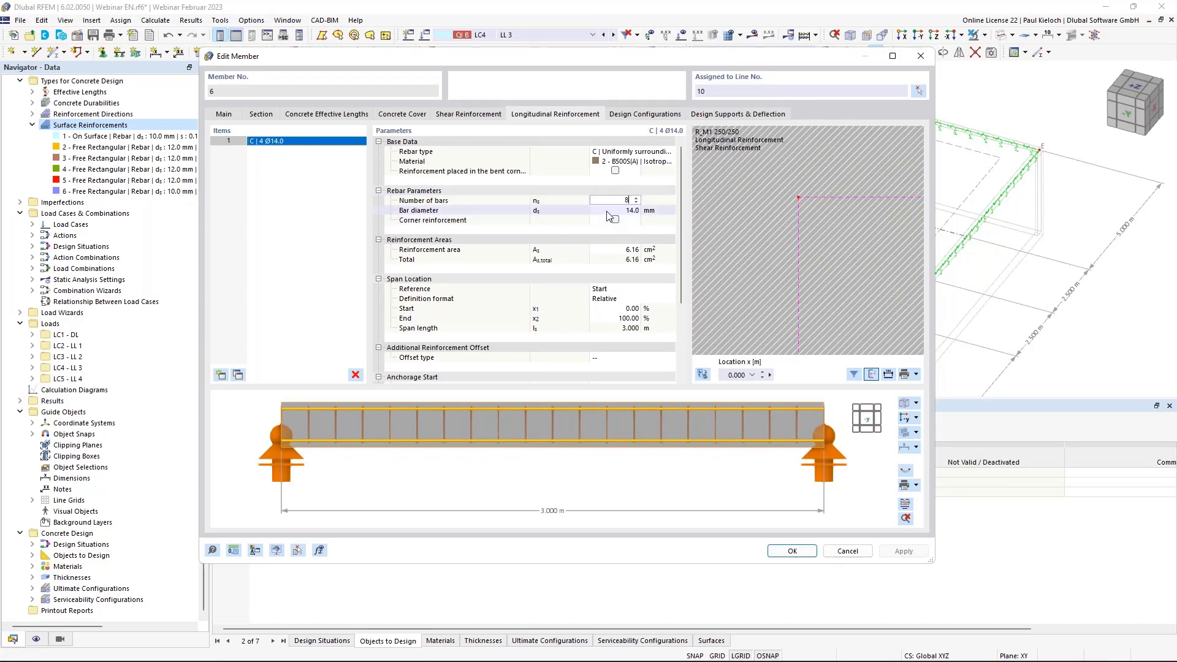
key("Tab")
type("12")
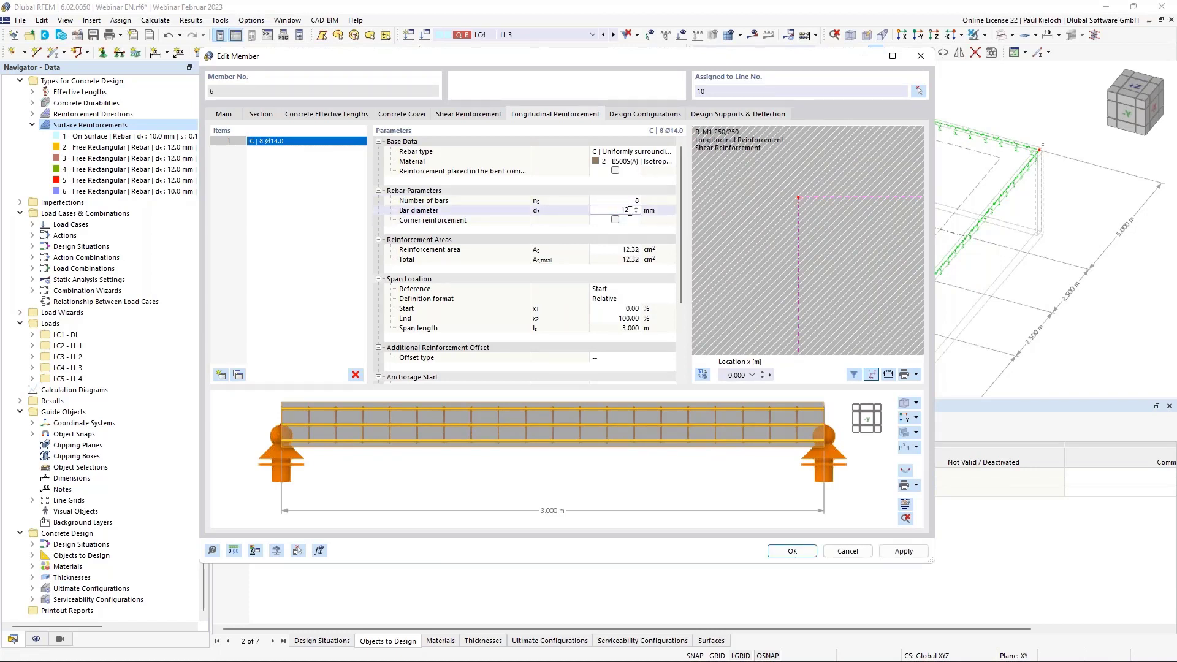
left_click(662, 211)
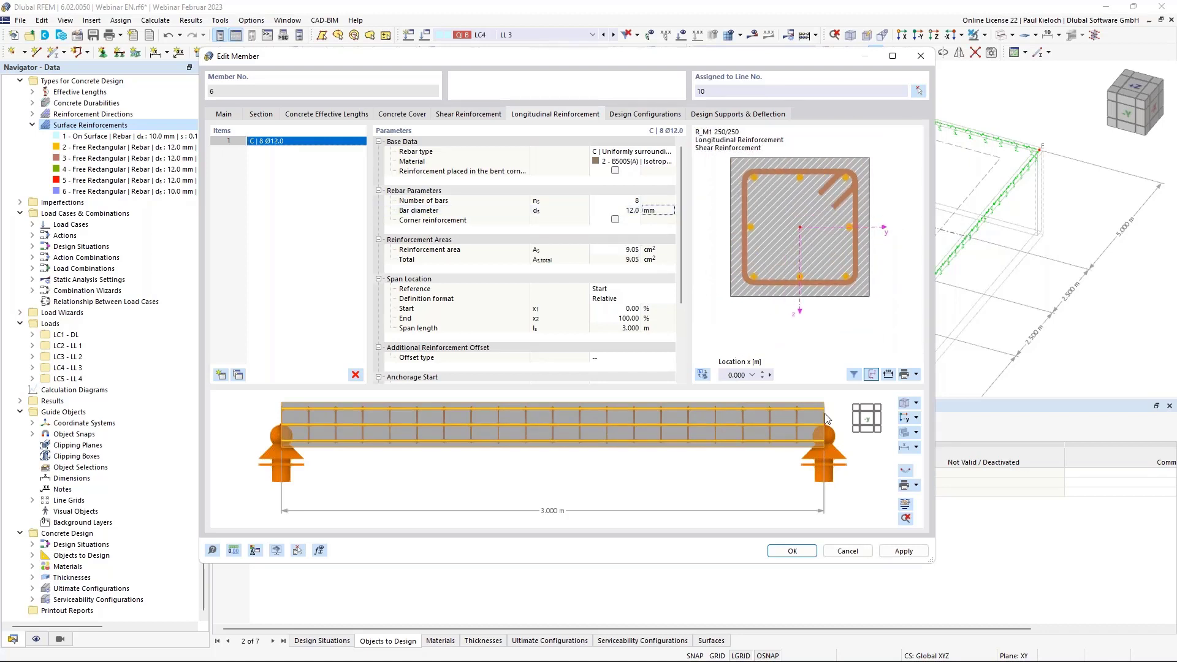
left_click(793, 550)
Open columns 4 and 6 together and compare the longitudinal reinforcement of each member.
scroll(318, 257, "up", 3)
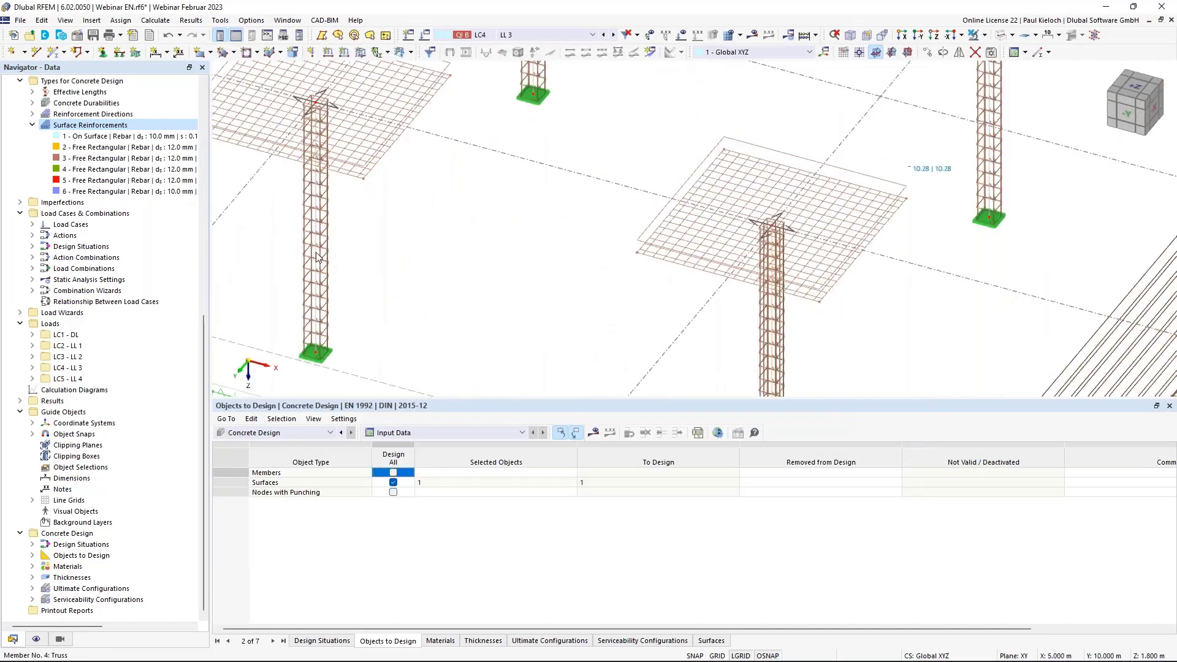
middle_click_drag(796, 369, 832, 354)
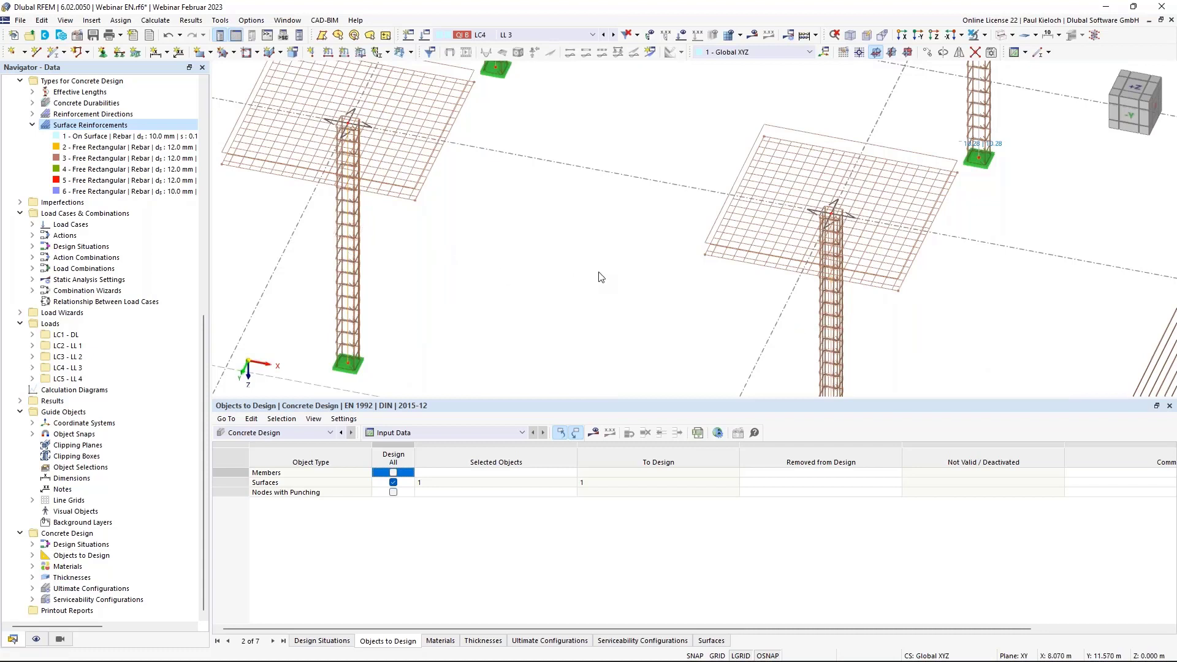
double_click(536, 256)
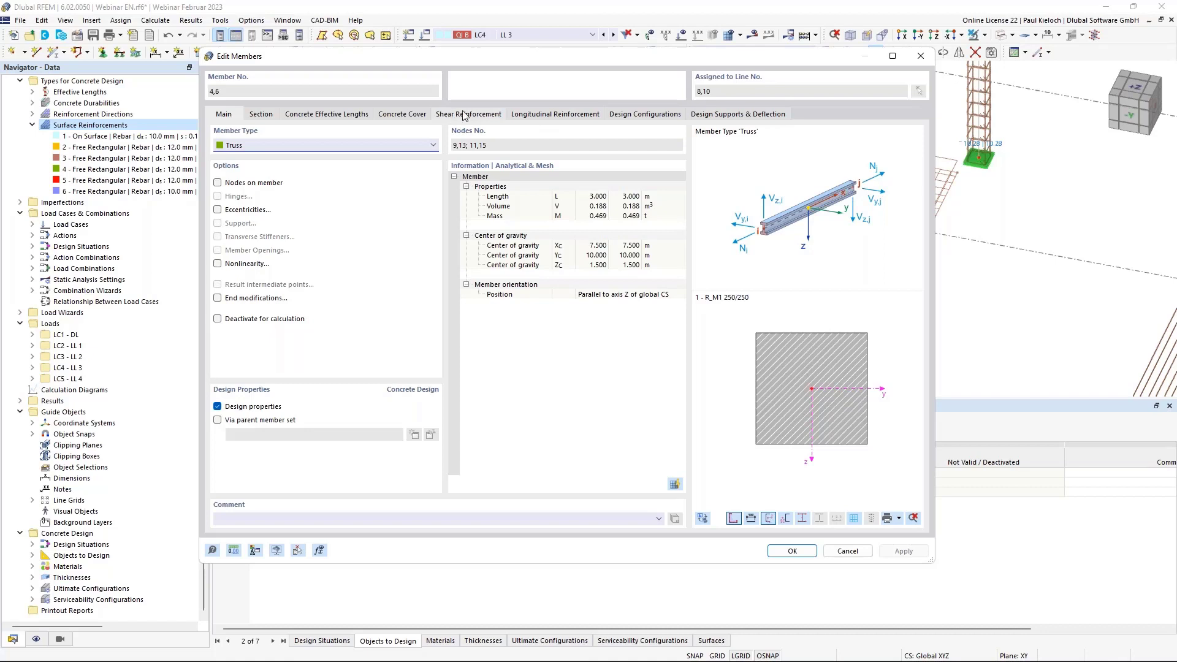
left_click(551, 114)
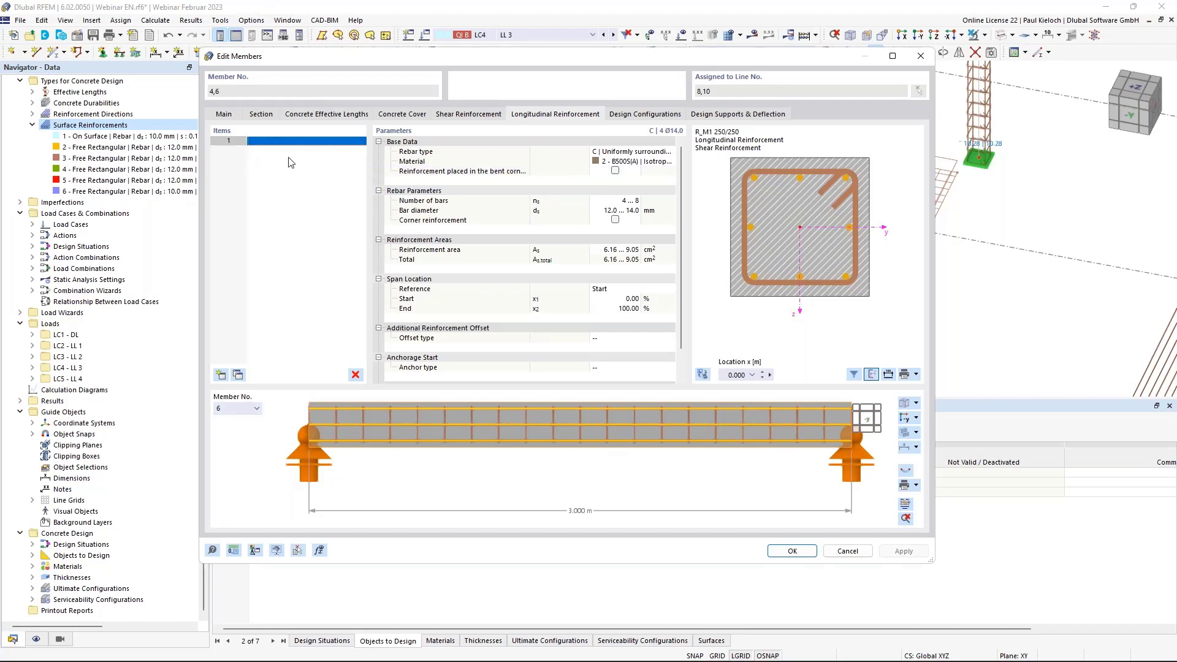
left_click(240, 409)
left_click(236, 430)
left_click(246, 409)
left_click(234, 419)
left_click(243, 408)
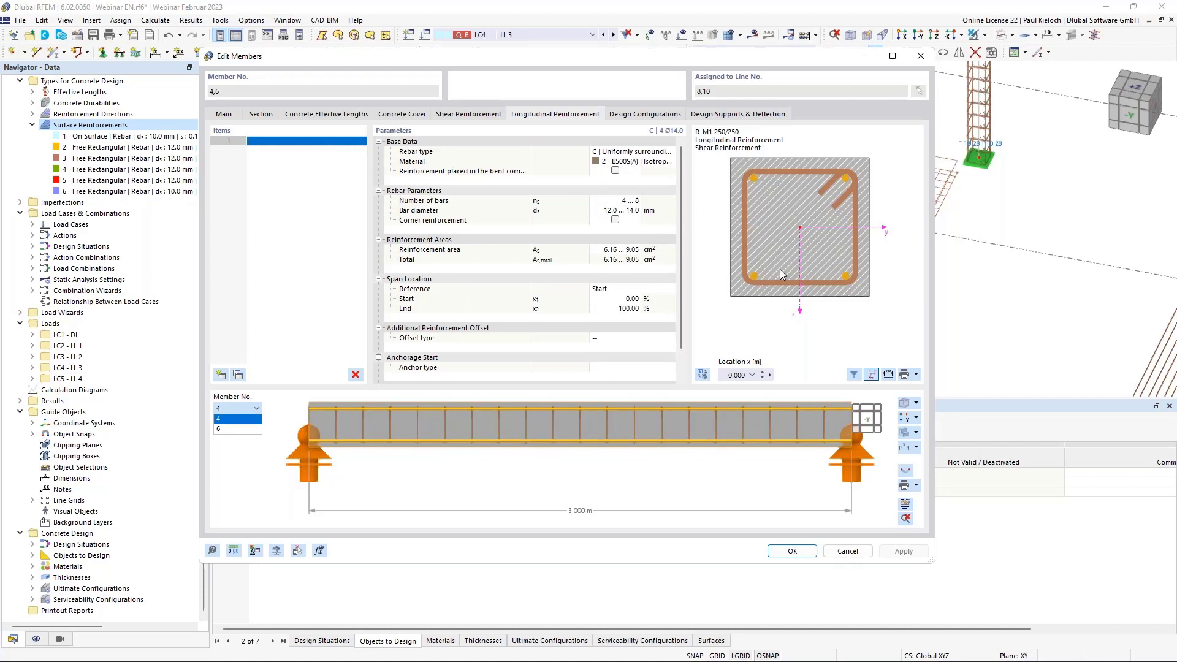
Set the longitudinal reinforcement of both members 4 and 6 to 4 bars with a 14 mm diameter.
left_click(650, 204)
left_click(651, 204)
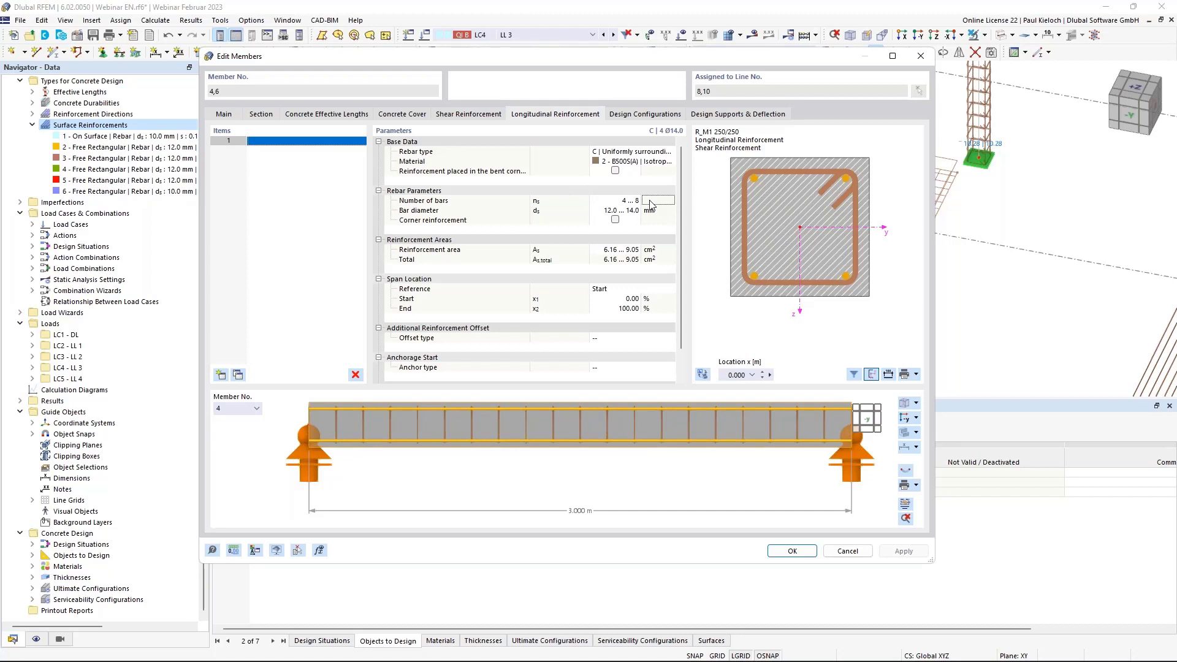
double_click(610, 202)
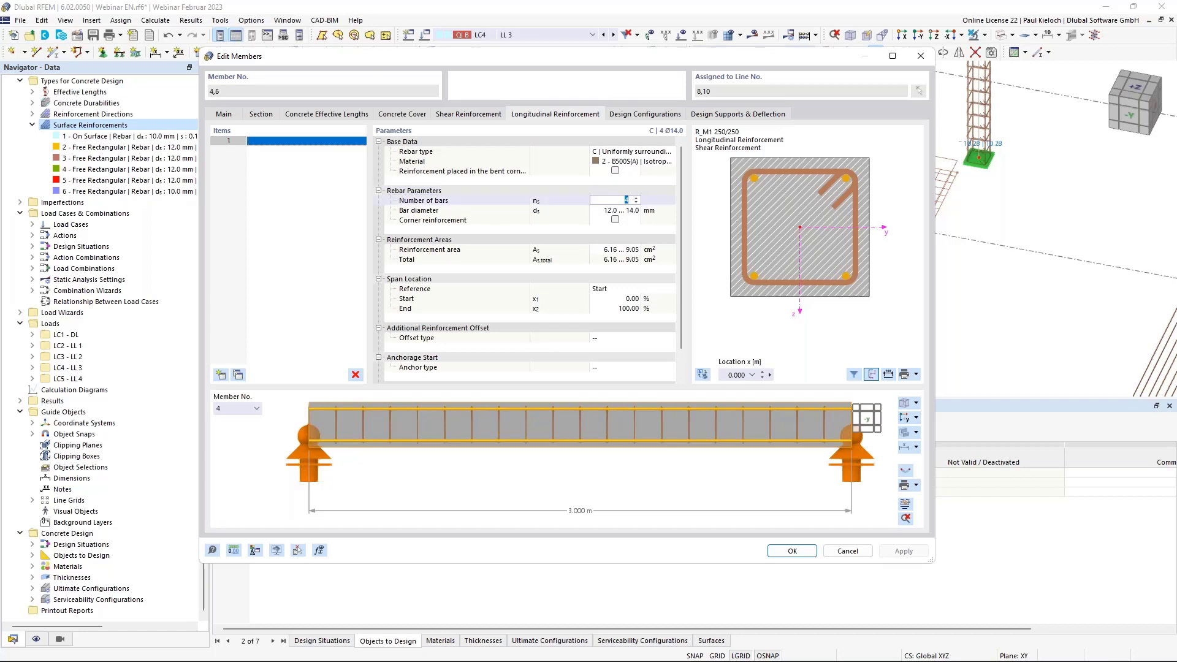
type("4")
key("Tab")
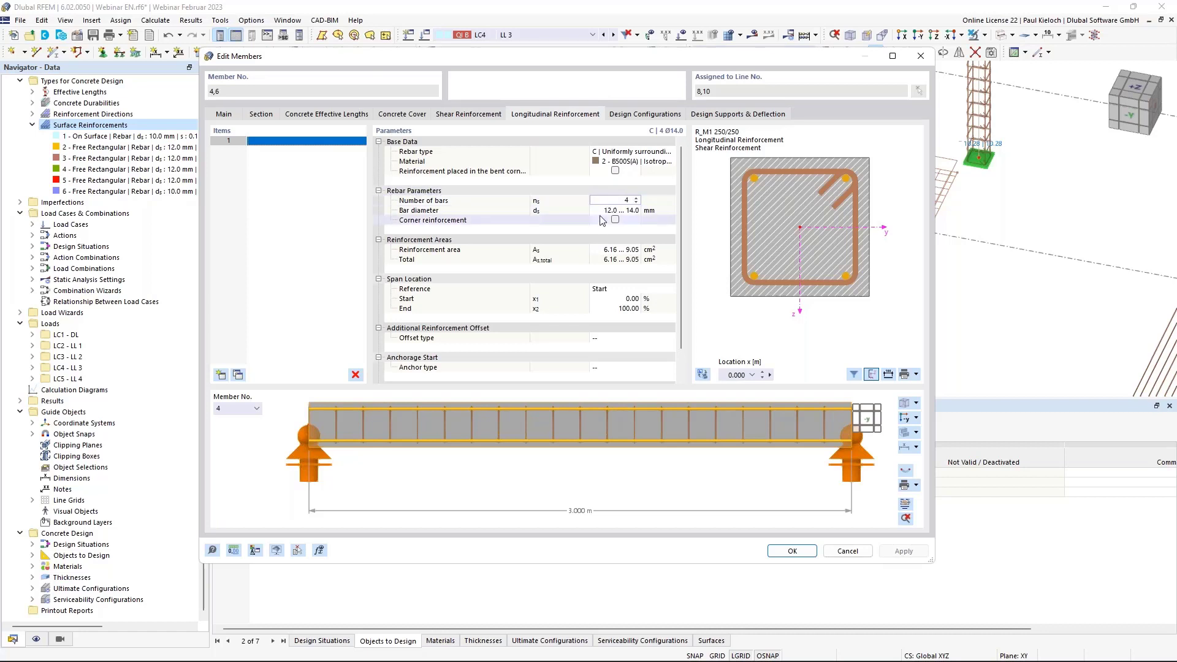
type("1")
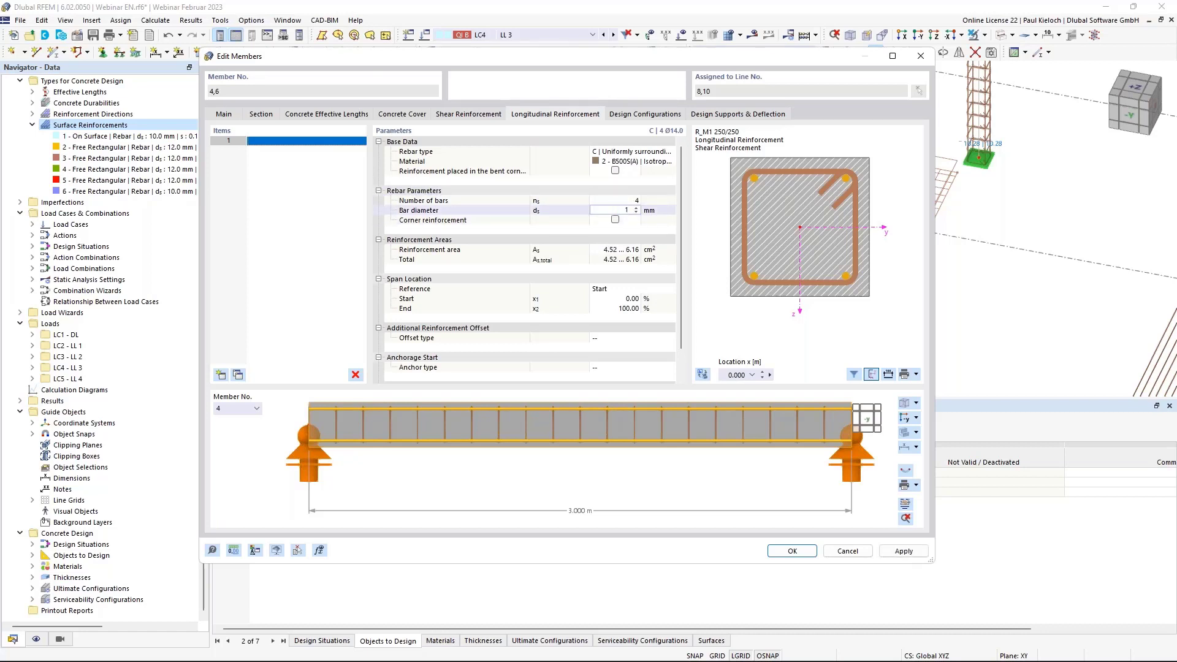
type("4")
left_click(654, 212)
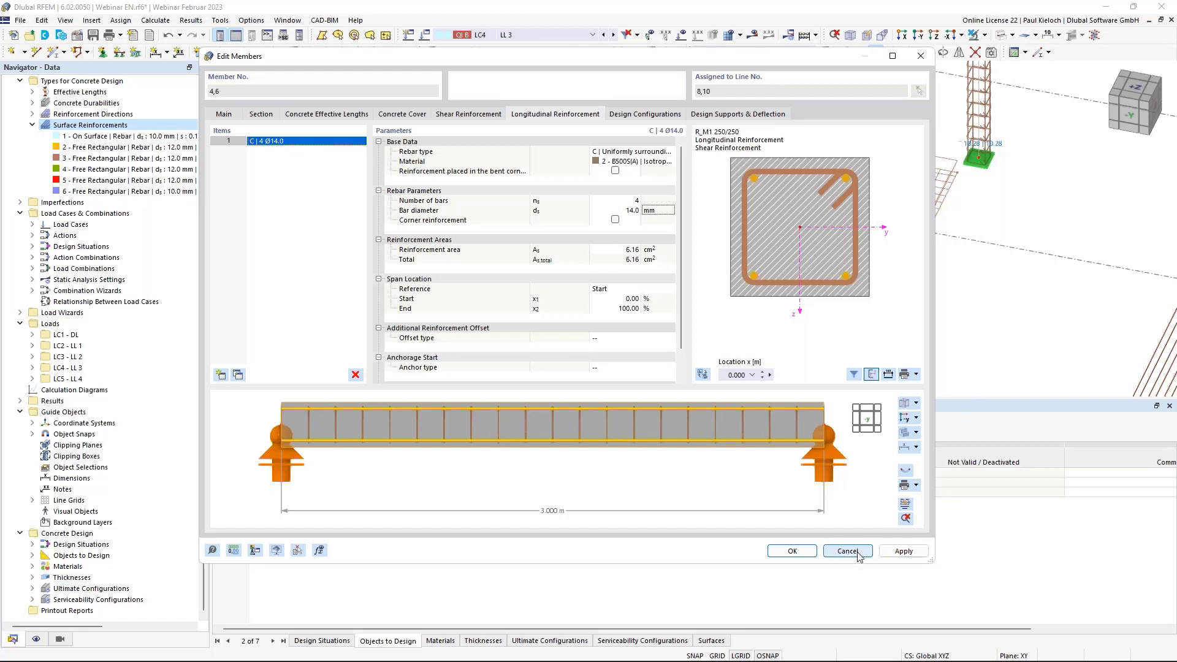
left_click(813, 554)
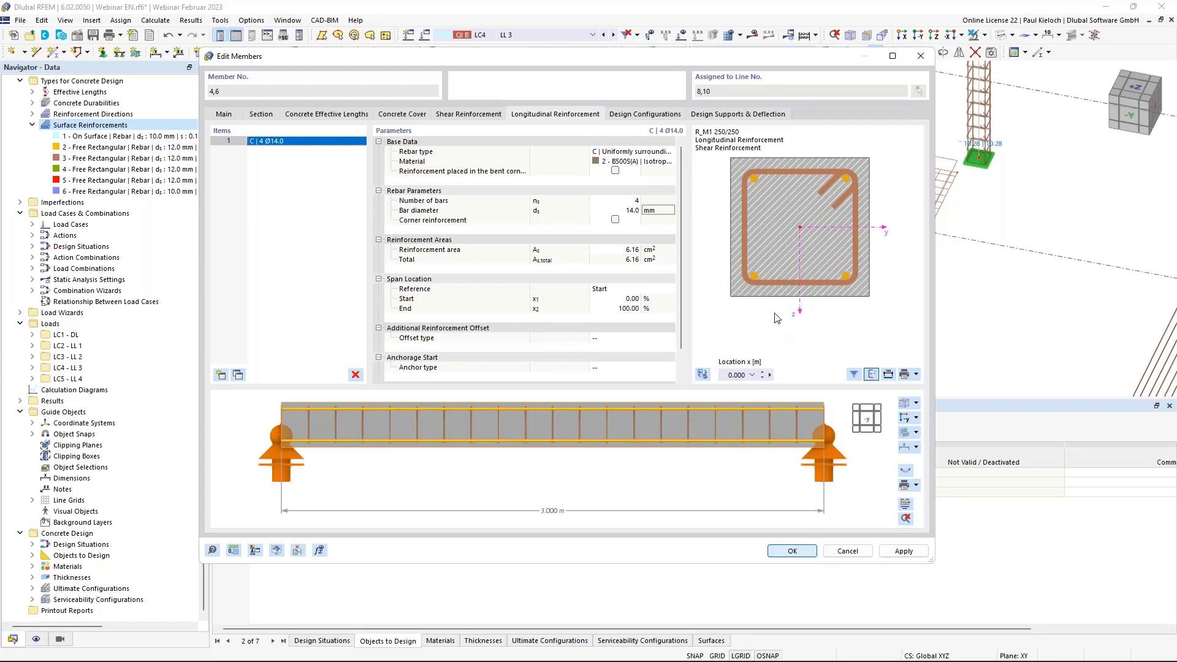
Add the comment "Type 1" to member 2, the column beneath the rib.
scroll(565, 246, "down", 1)
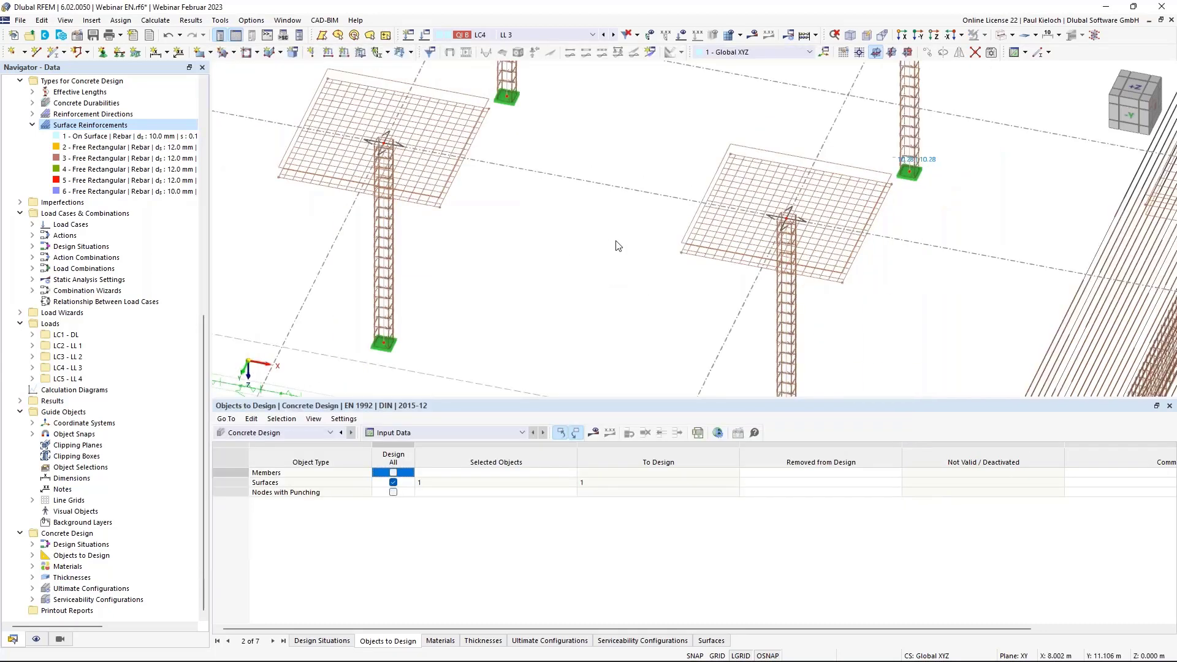
middle_click_drag(616, 252, 616, 228, "ctrl")
middle_click_drag(616, 228, 575, 182)
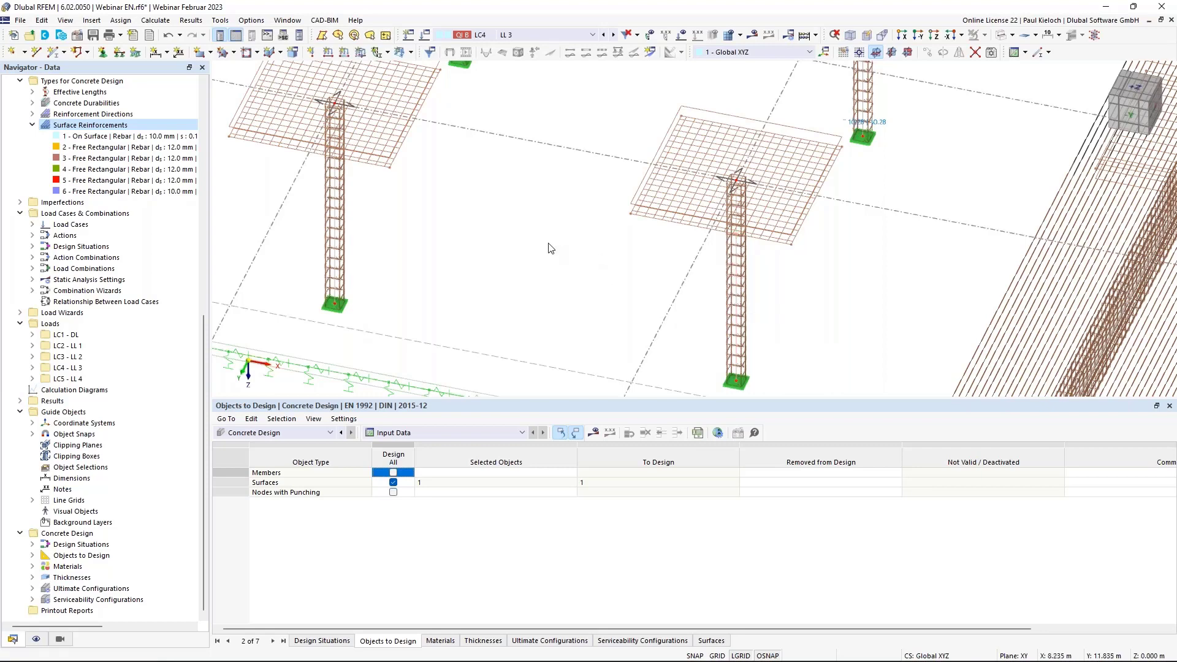
scroll(552, 252, "down", 3)
middle_click_drag(539, 265, 554, 199, "ctrl")
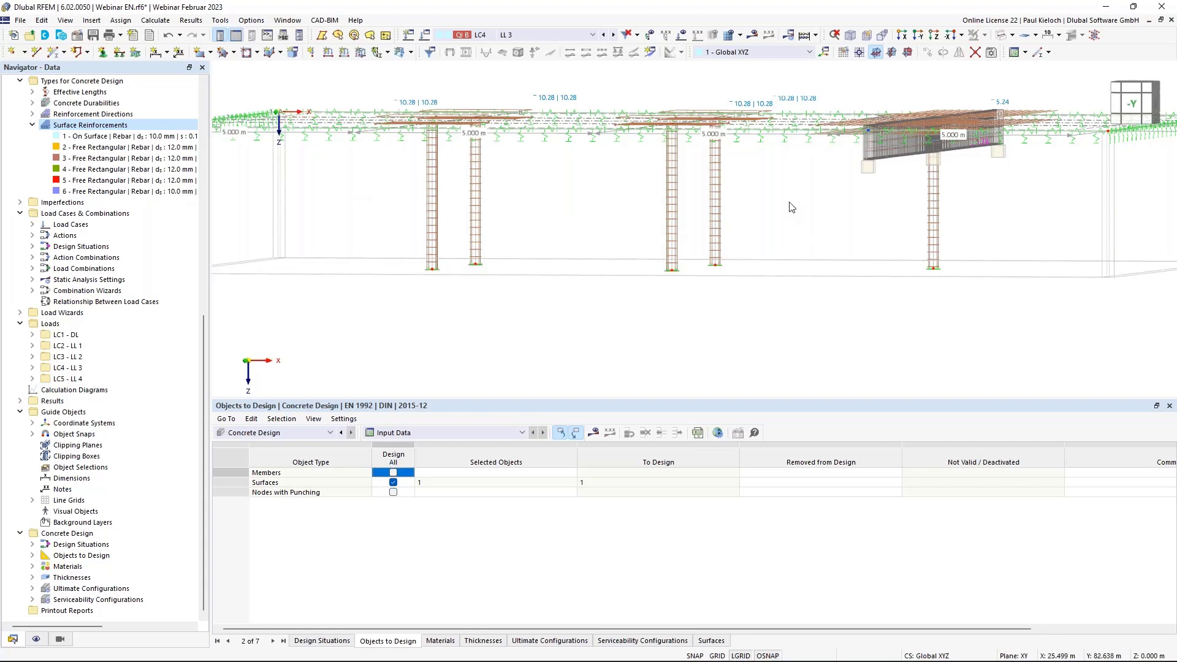
middle_click_drag(789, 207, 932, 225, "ctrl")
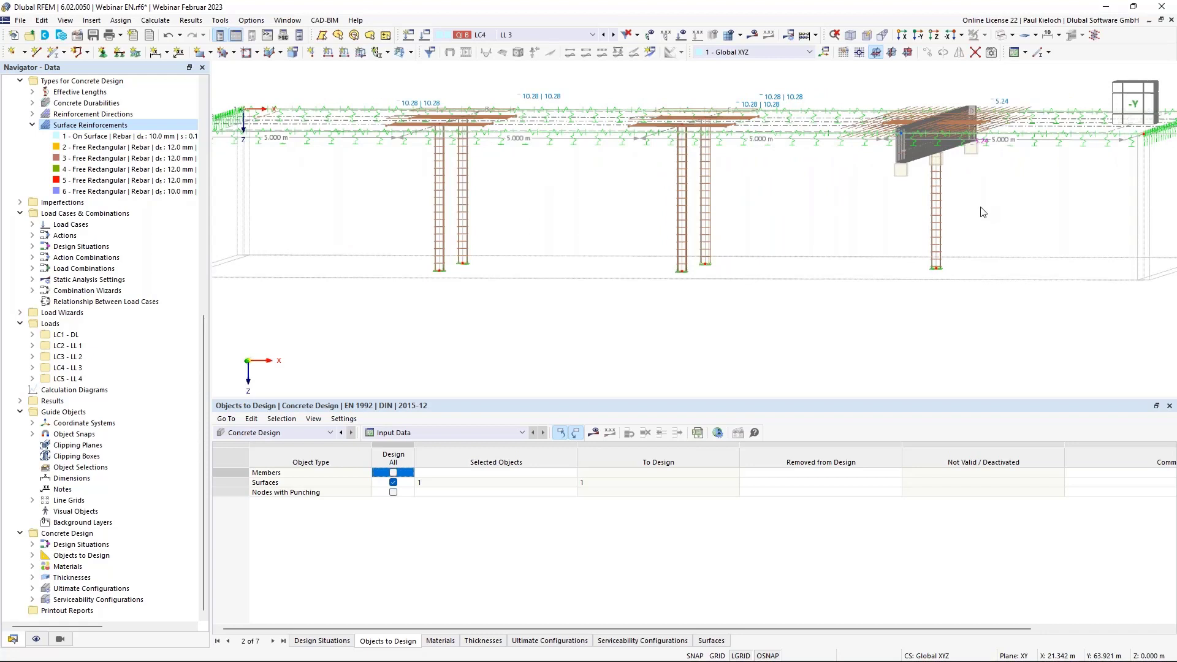
middle_click_drag(993, 204, 956, 232, "ctrl")
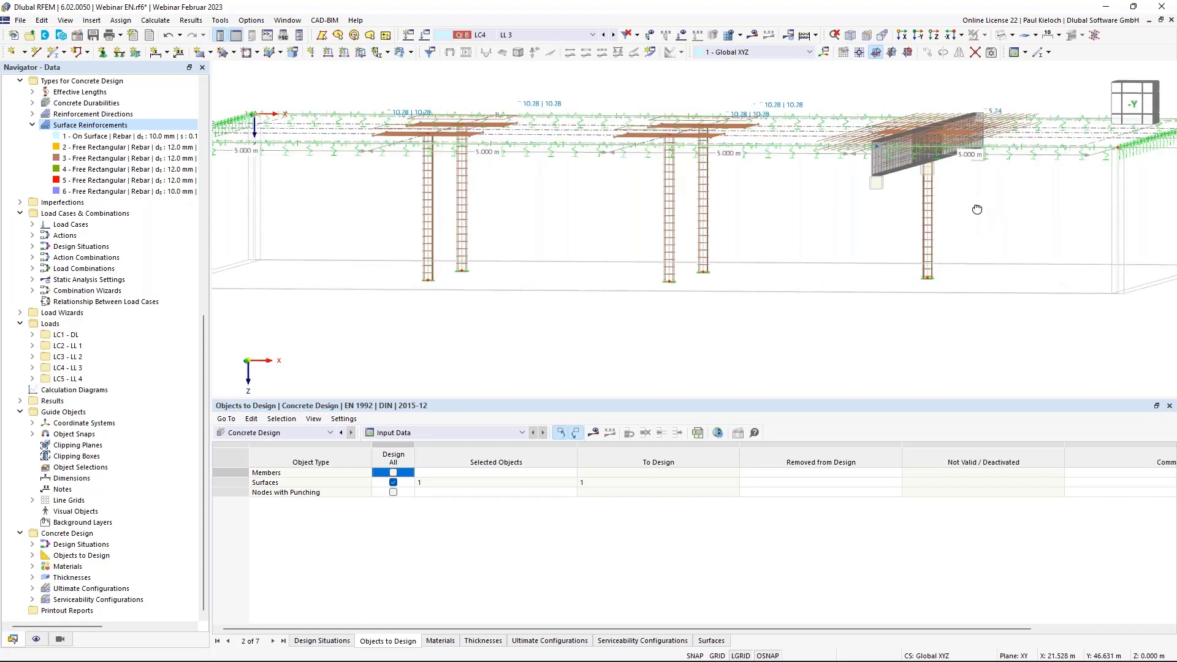
double_click(926, 222)
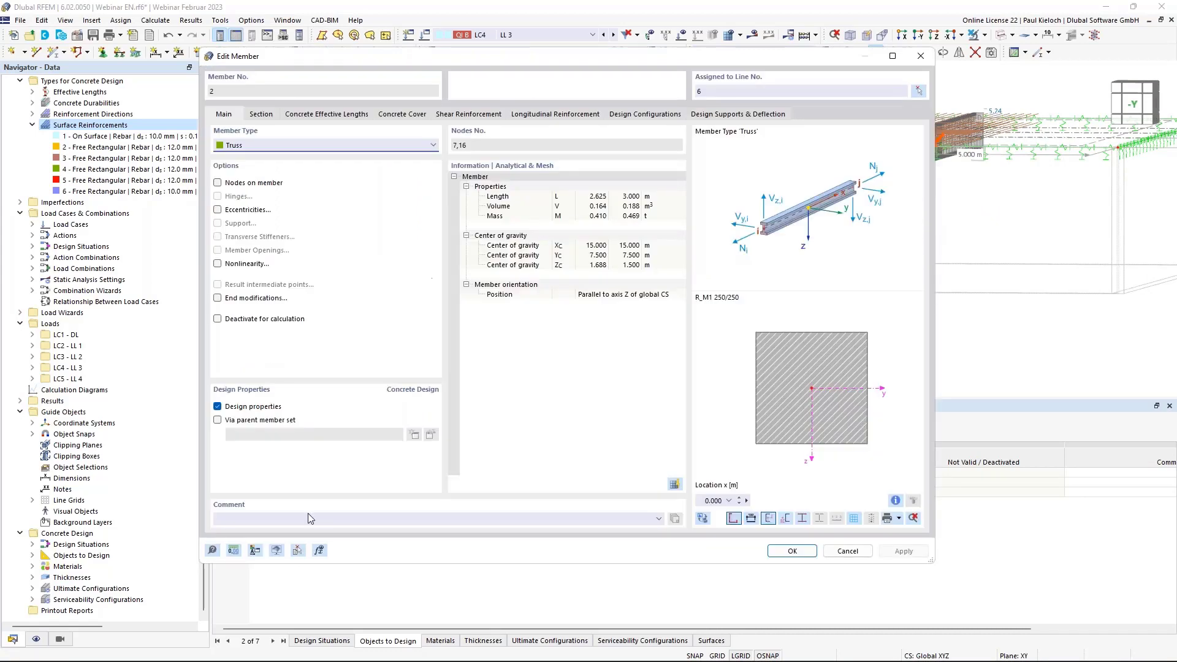
left_click(303, 518)
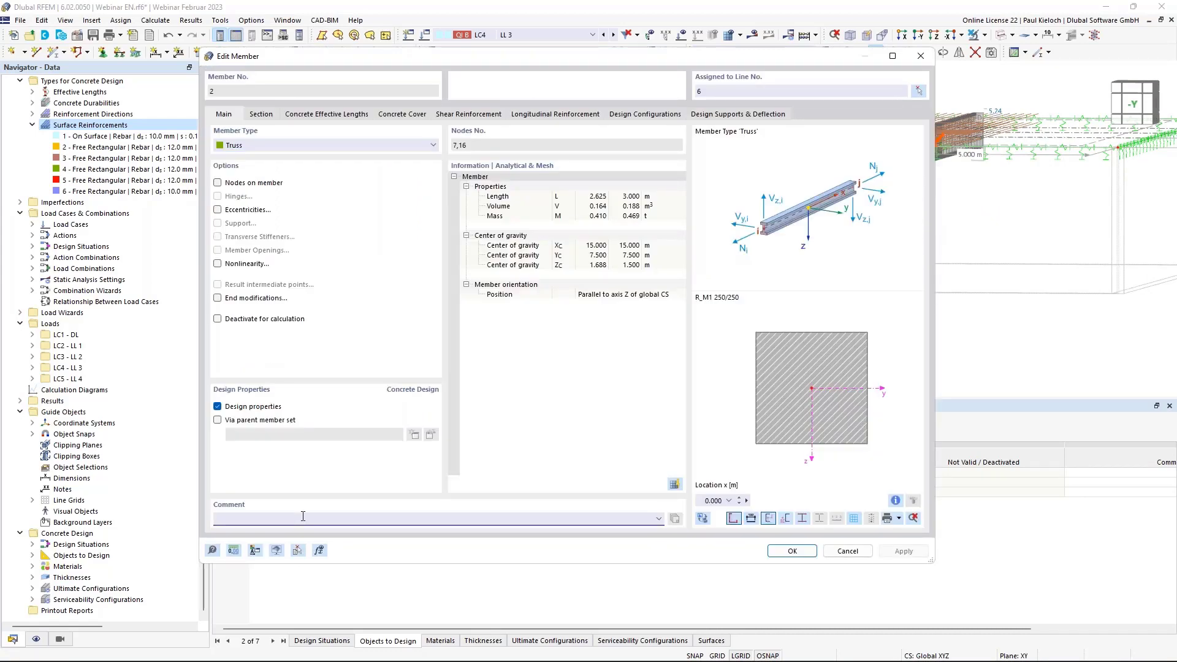
type("Typ 1")
left_click(224, 518)
type("e 1")
left_click(794, 552)
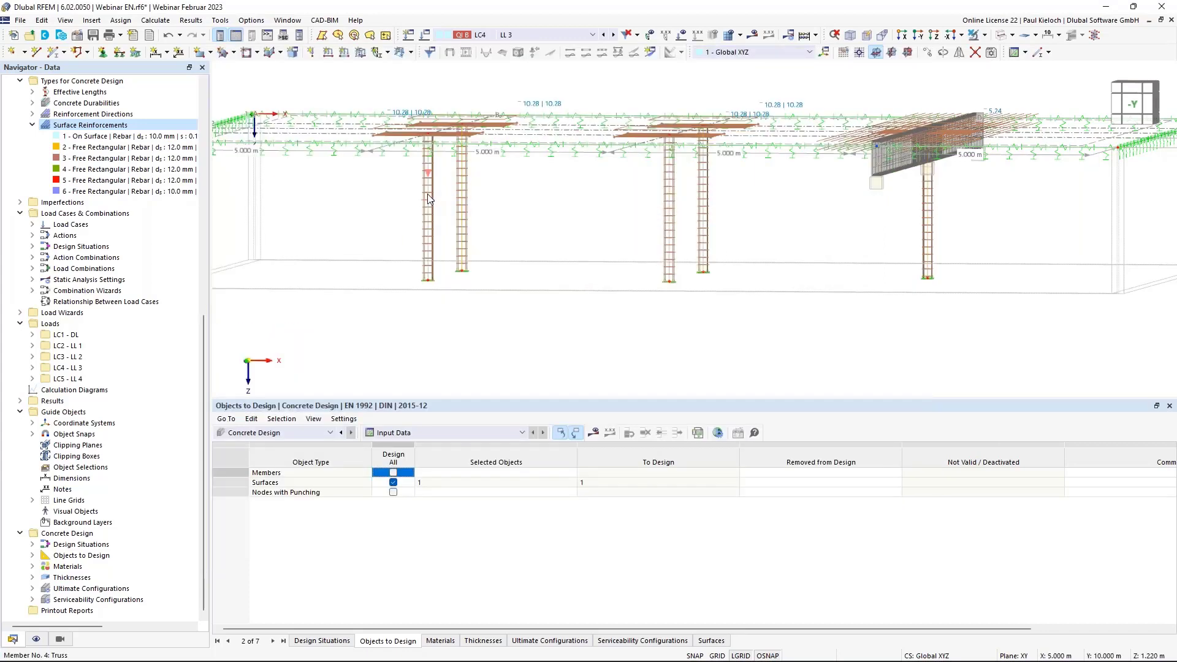
Add the comment "Type 2" to the four remaining columns, members 3 to 6.
double_click(428, 197)
type("T")
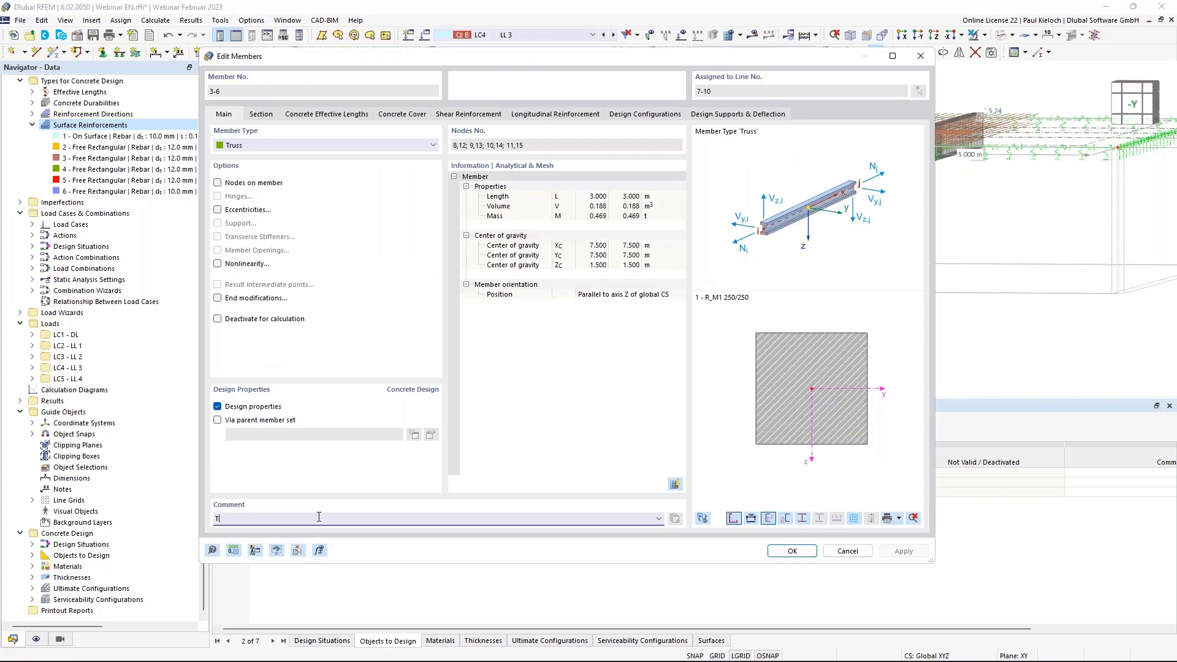
type("ype 2")
left_click(792, 548)
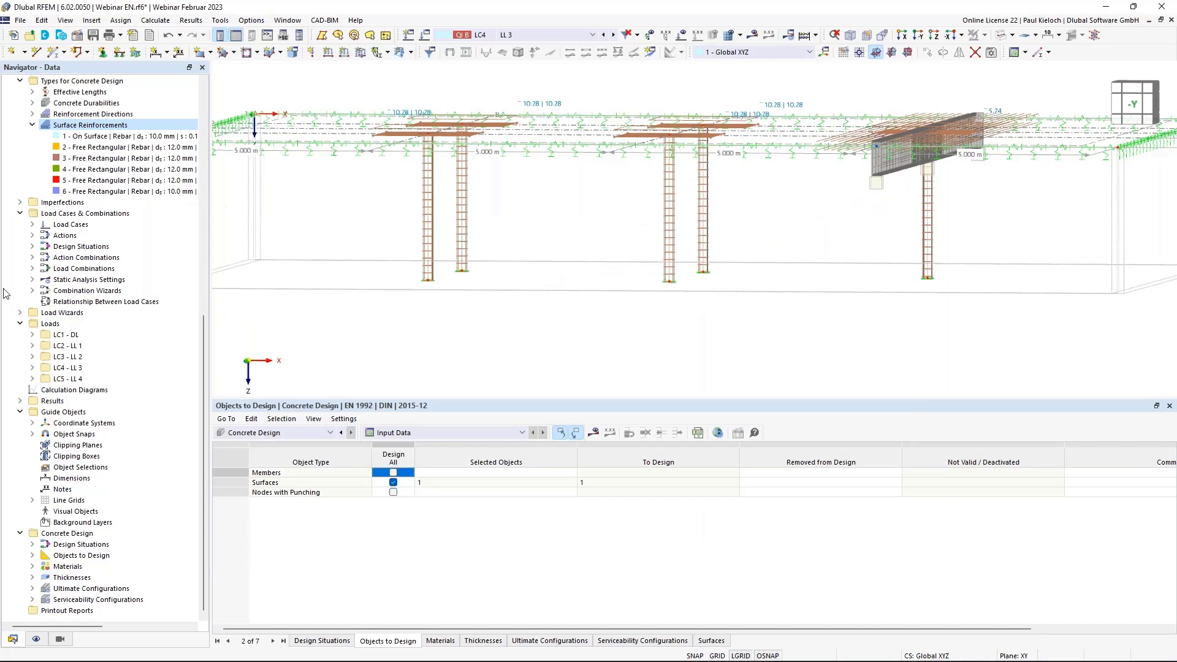
Activate Member Representatives in the model's base data and include Comments among the member properties considered for them.
scroll(126, 184, "up", 12)
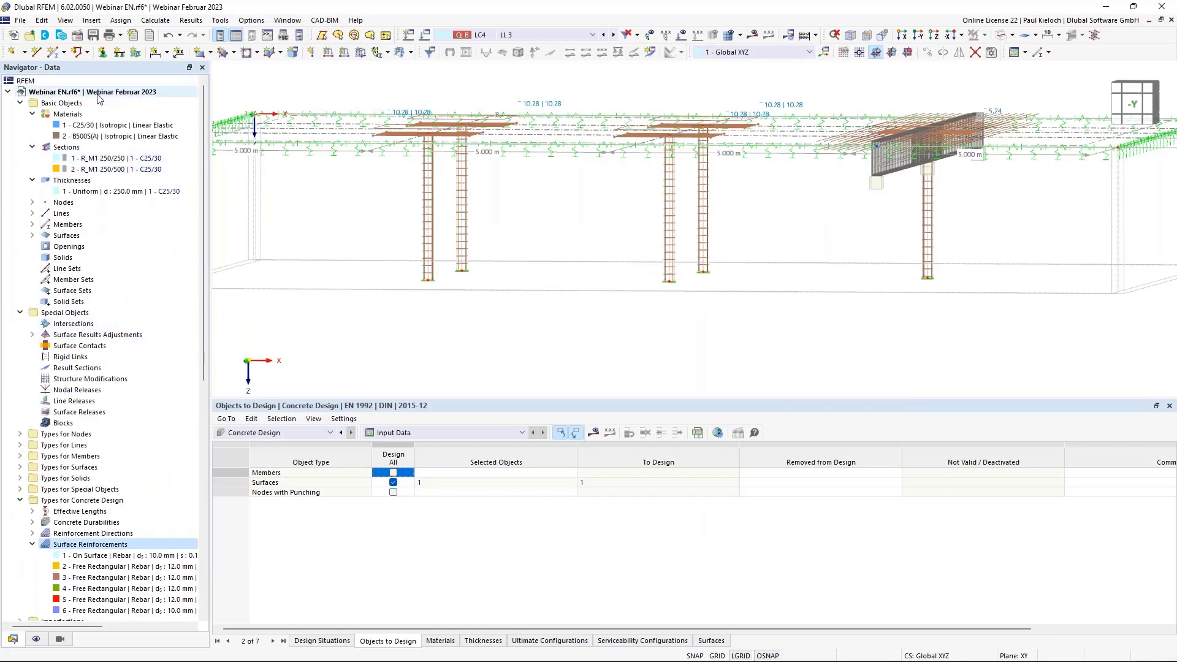
right_click(99, 94)
left_click(154, 105)
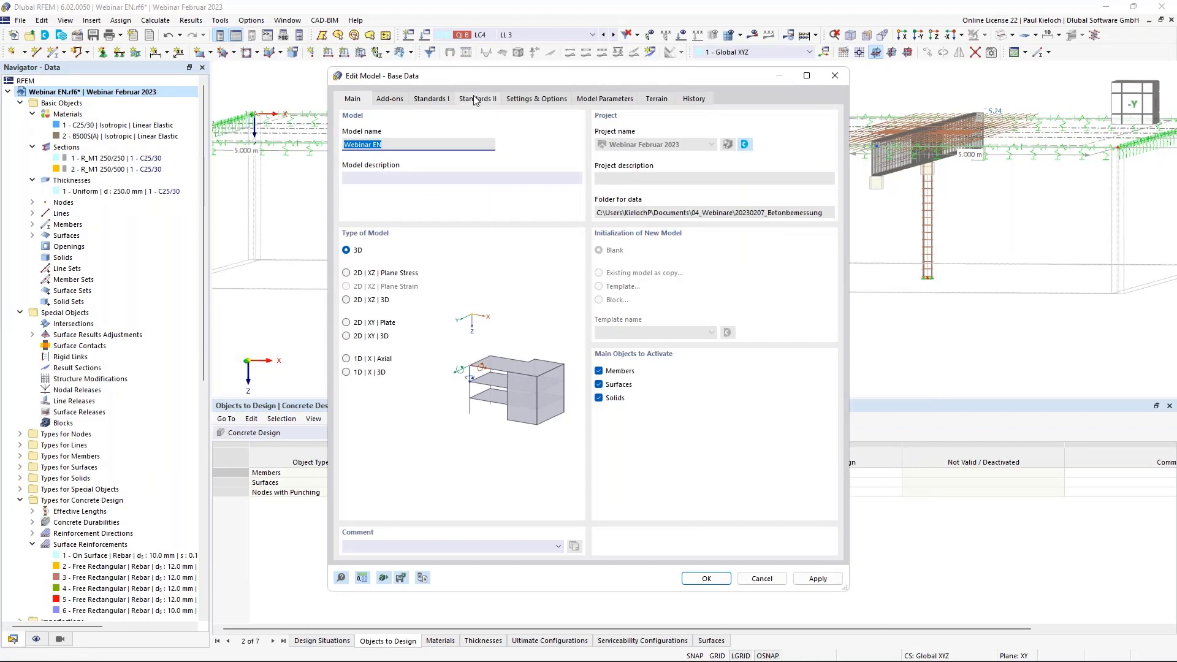
left_click(539, 99)
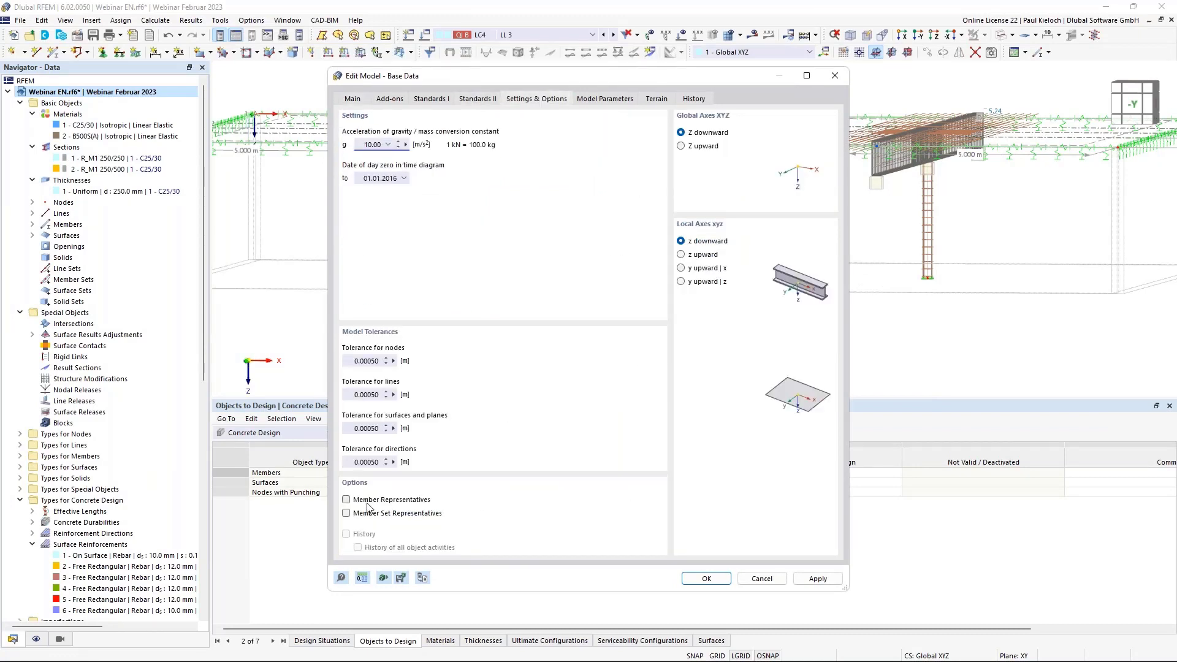
left_click(396, 500)
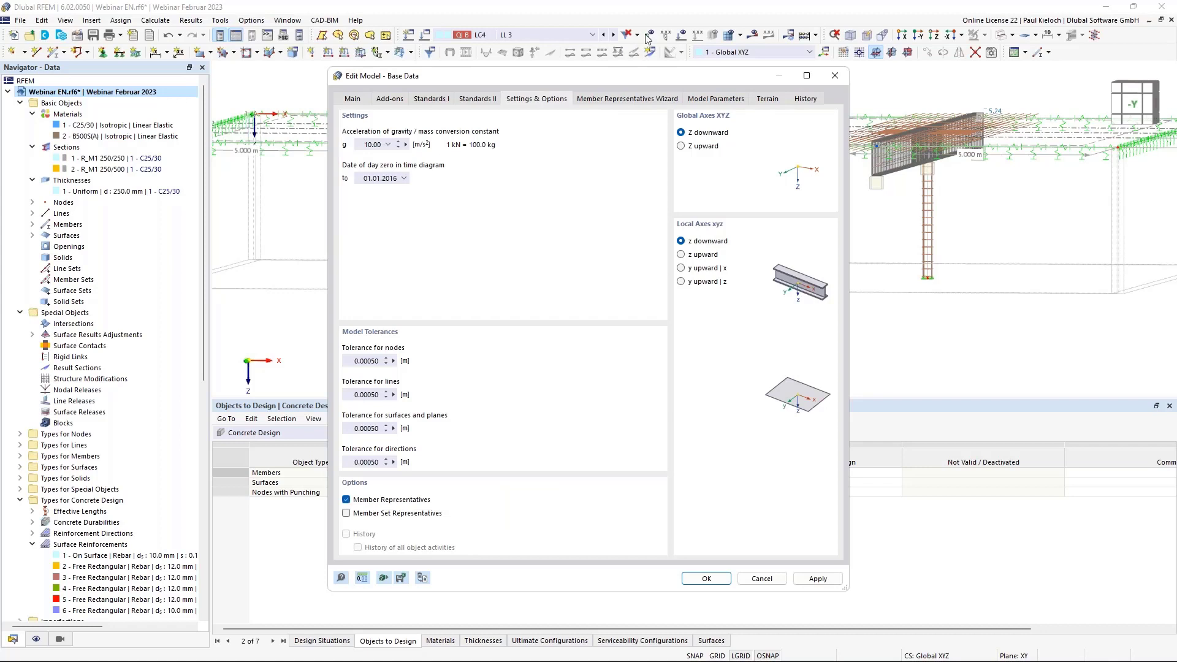
left_click(625, 99)
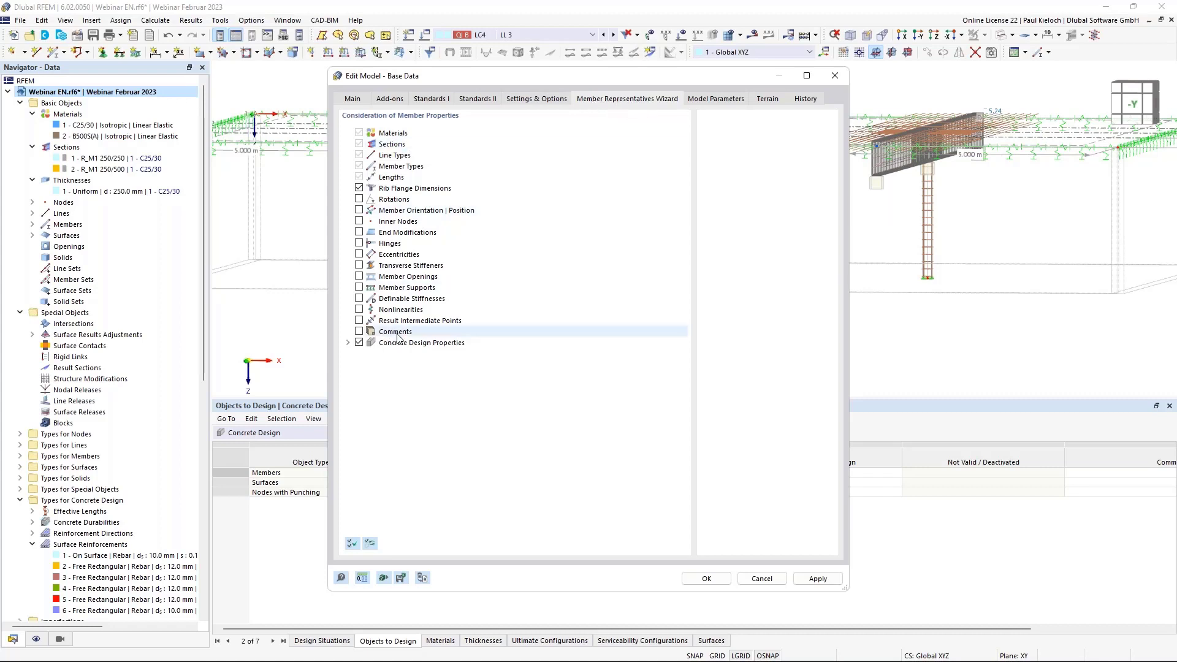
left_click(359, 332)
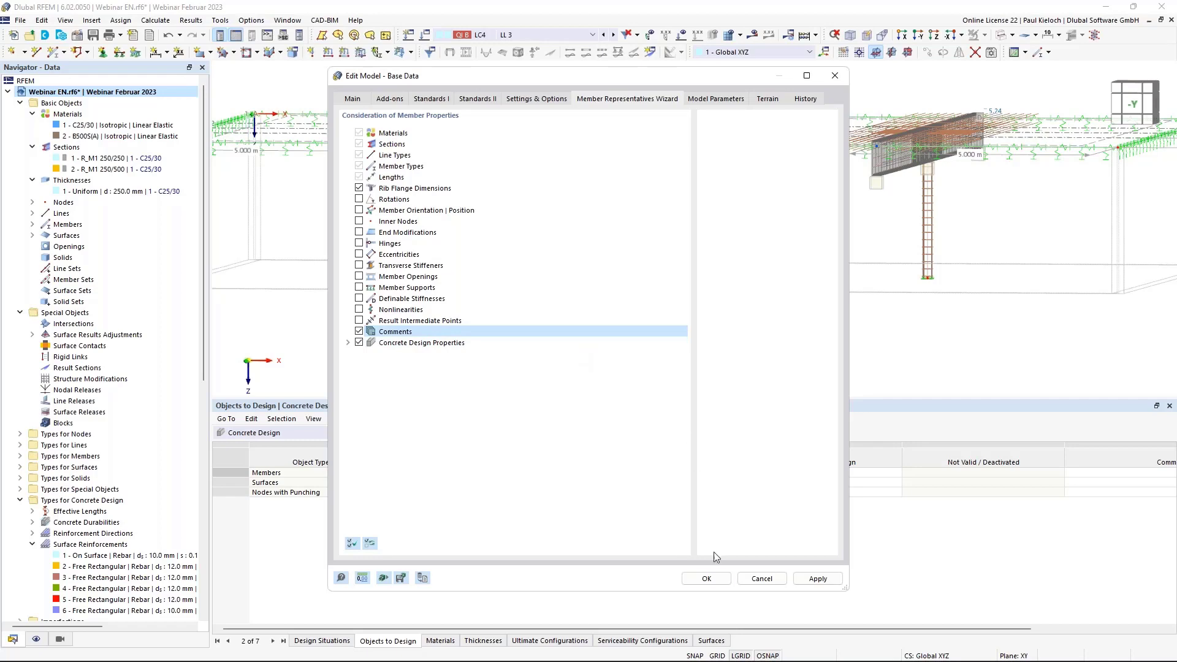
left_click(706, 578)
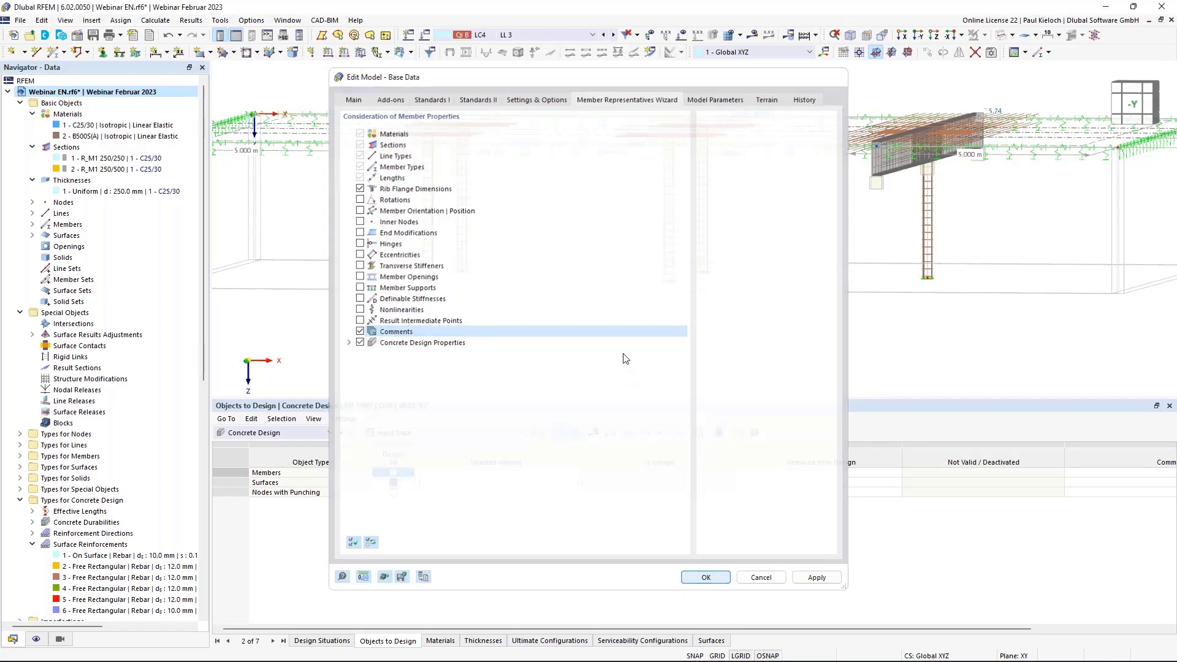
List the member representatives and examine how they are assigned to the rib and columns in the model.
middle_click_drag(794, 237, 723, 278, "ctrl")
left_click(33, 235)
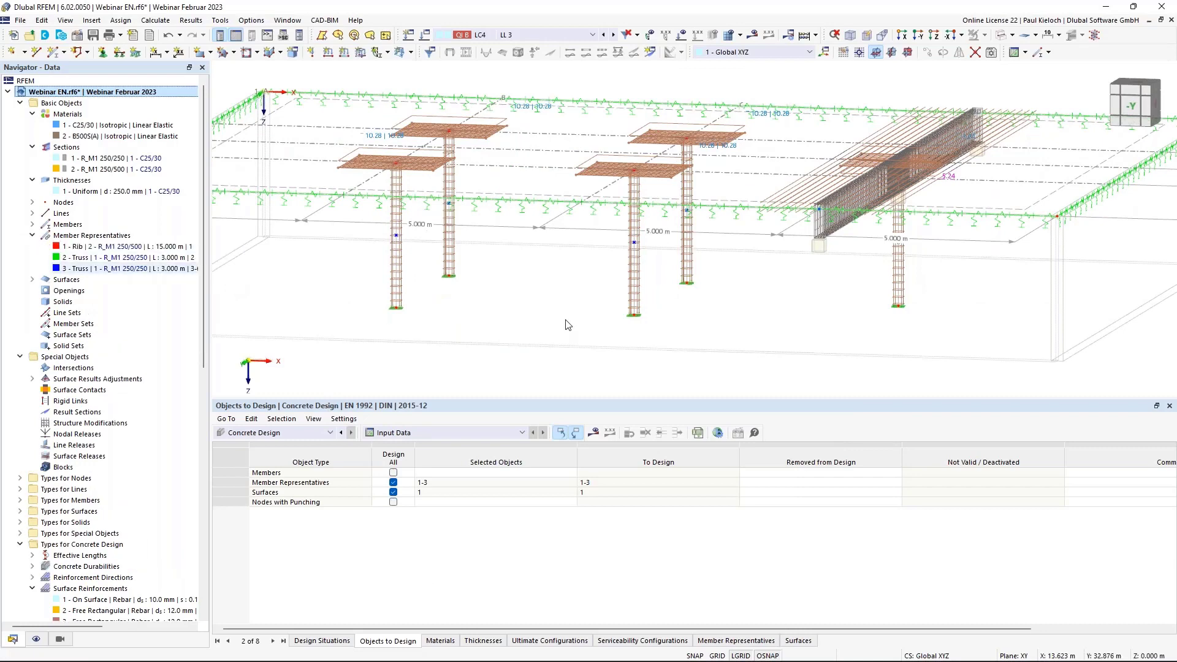
middle_click_drag(565, 320, 567, 302, "ctrl")
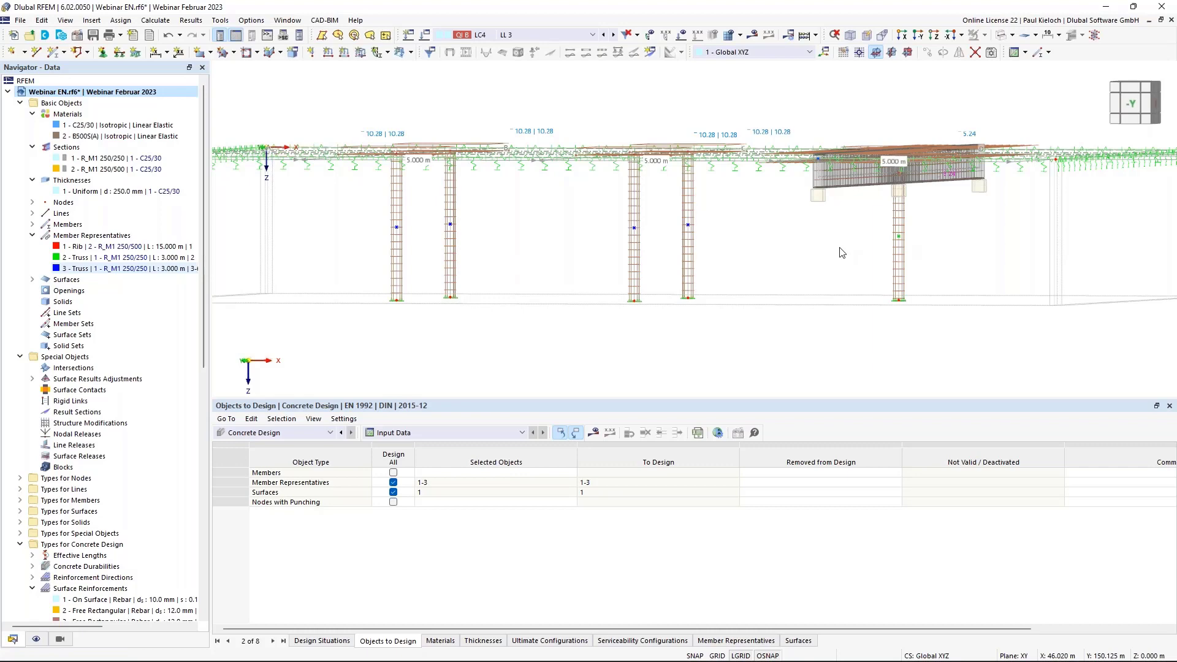
Give the member representative of the column beneath the rib the user-defined name "Type 1".
double_click(899, 240)
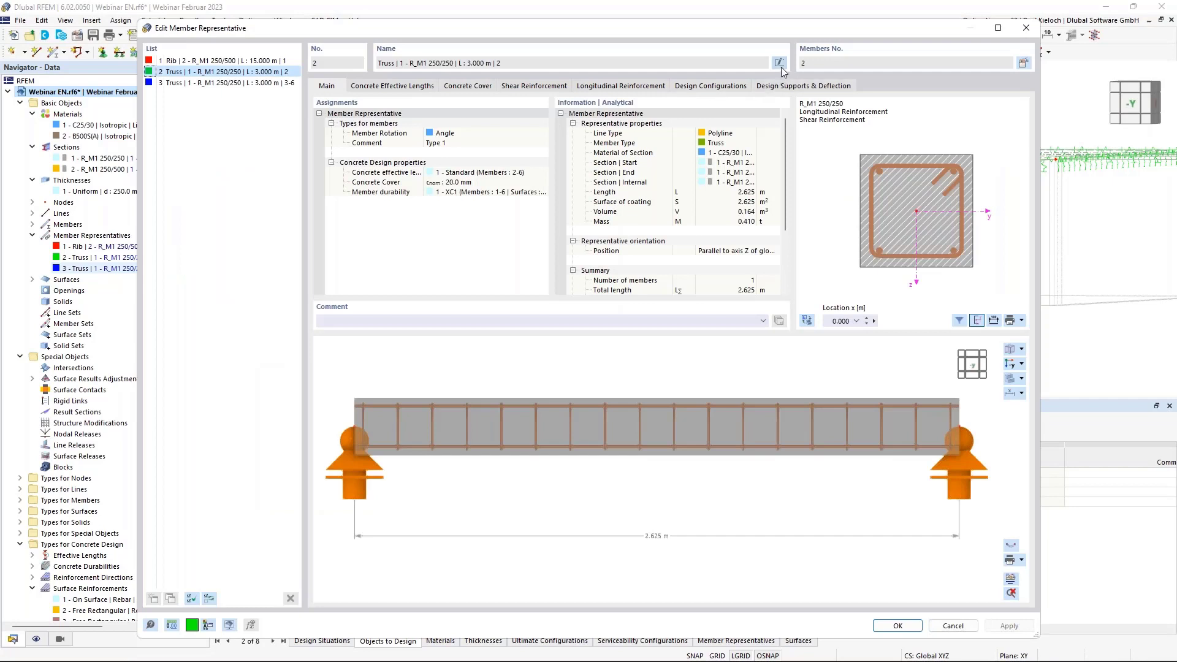
left_click(778, 63)
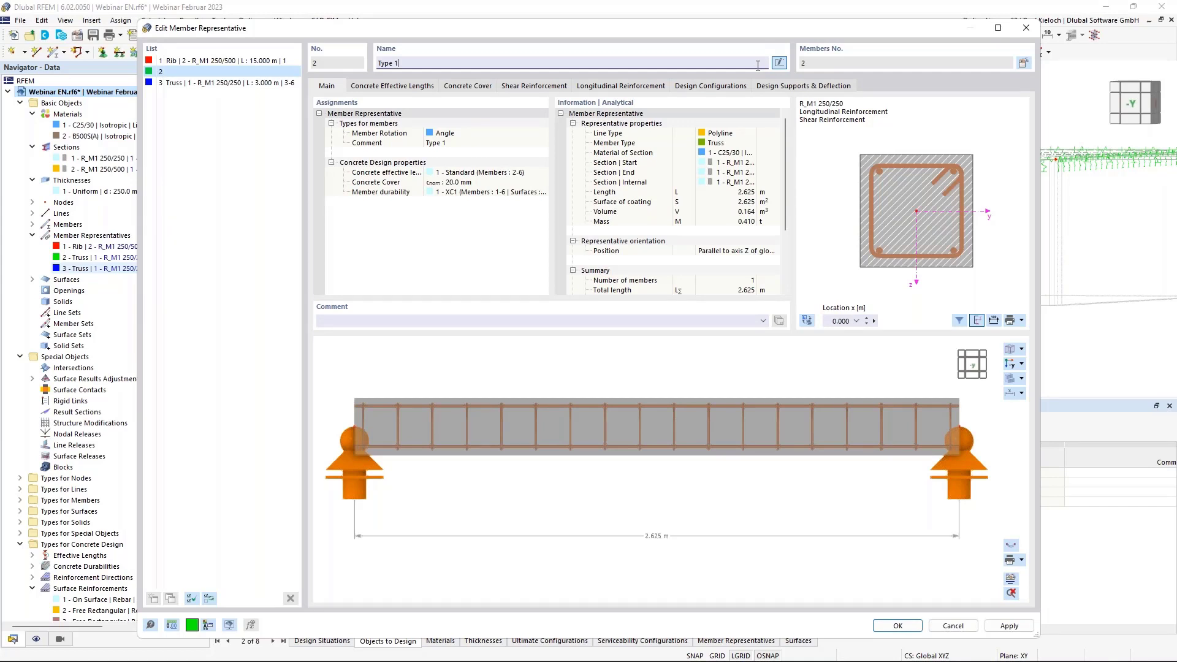
left_click(1009, 625)
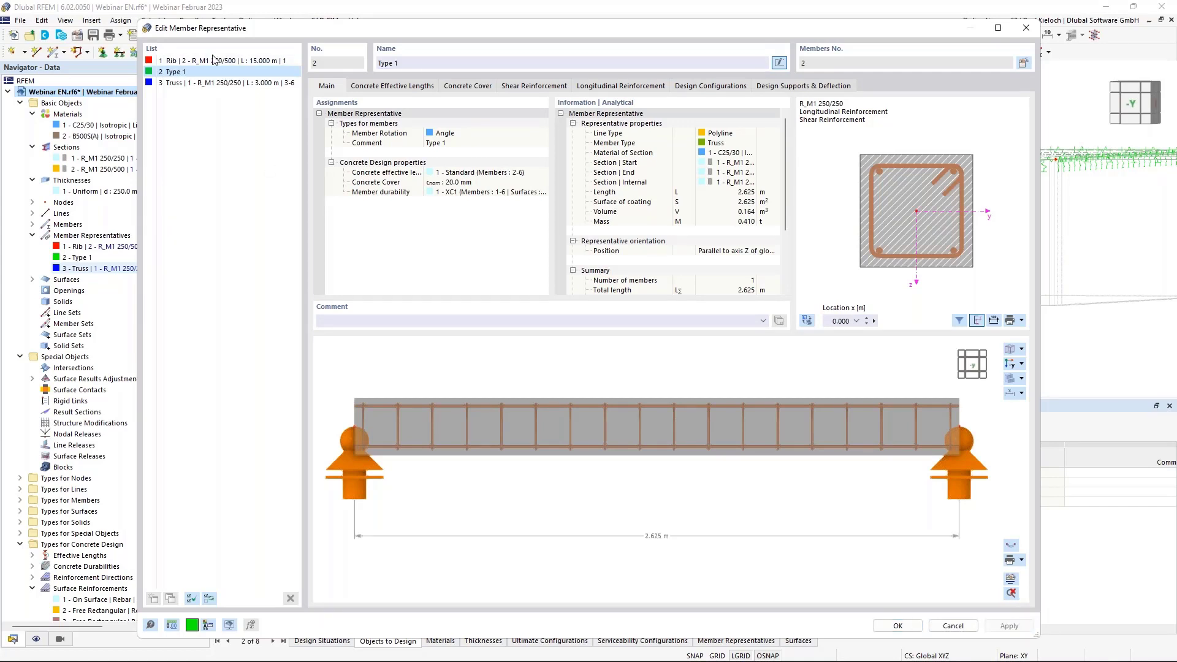
Rename the member representative of the four remaining columns as "Type 2" and accept the member representative changes.
left_click(217, 84)
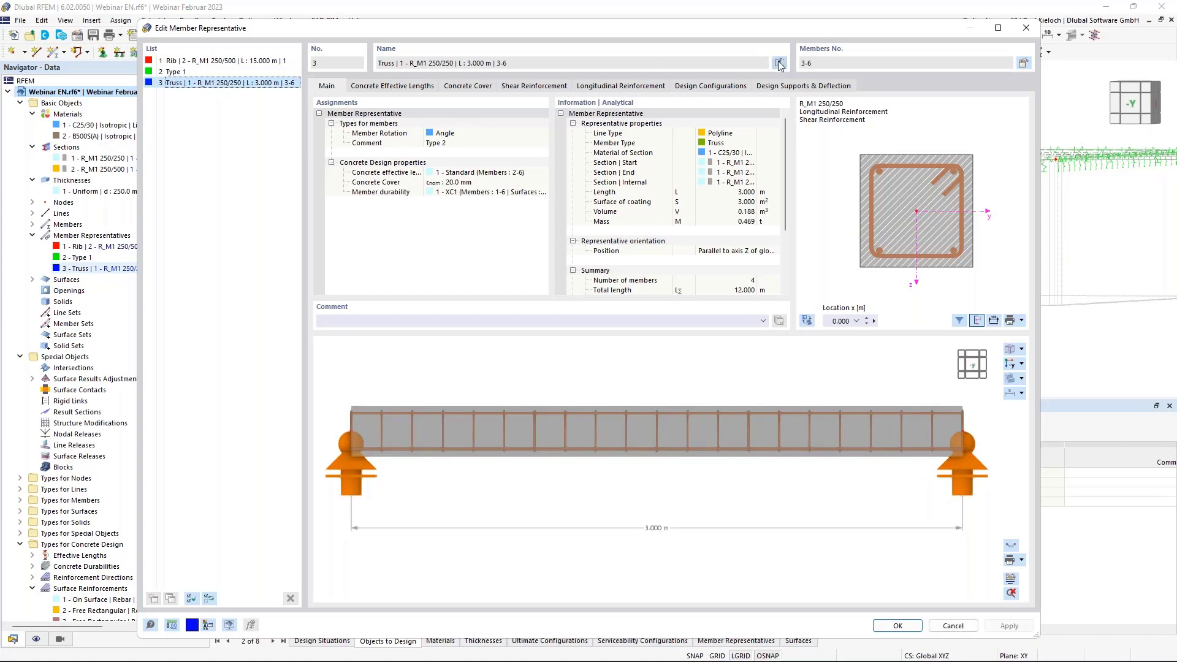
left_click(703, 63)
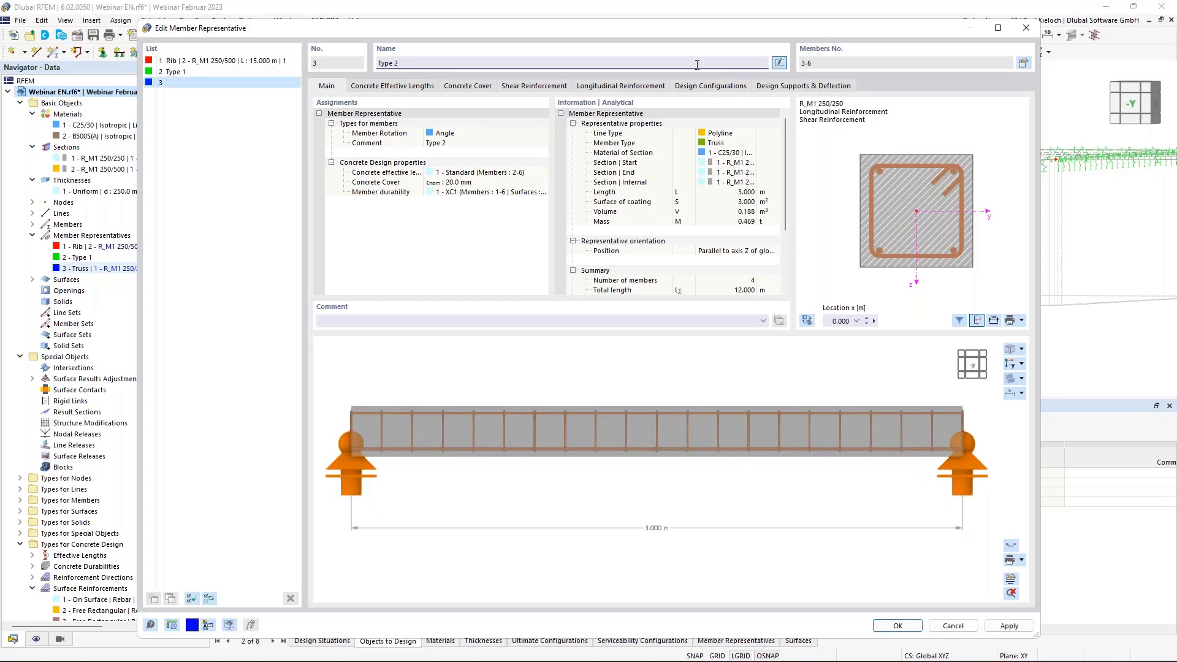
left_click(202, 71)
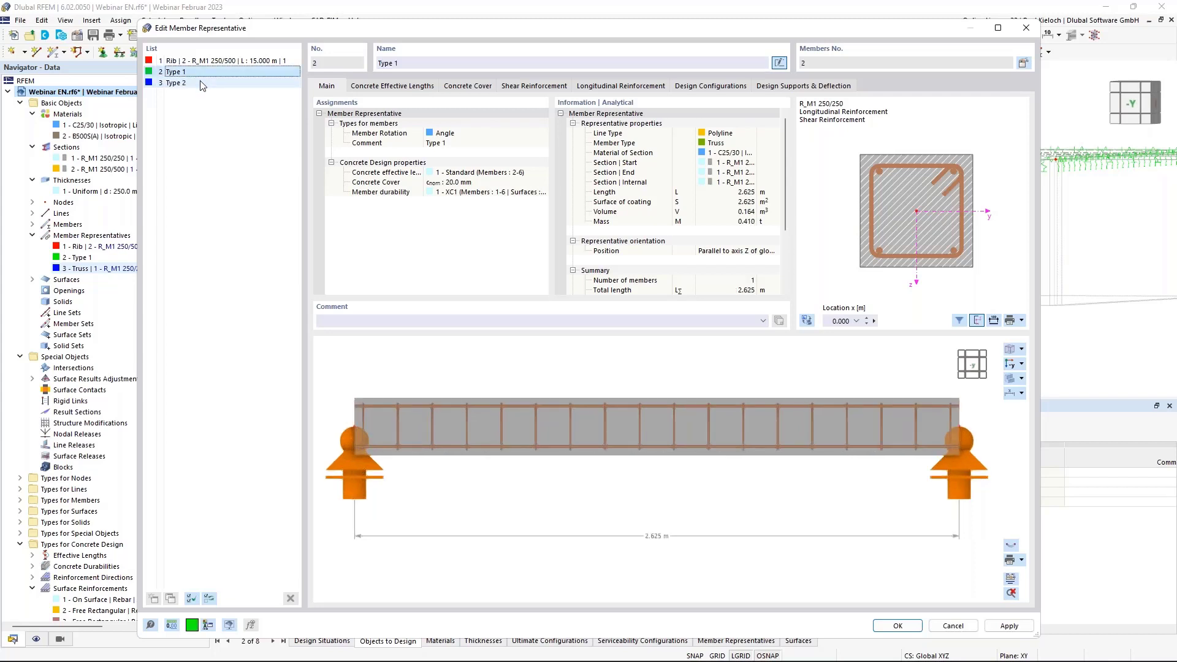
left_click(203, 83)
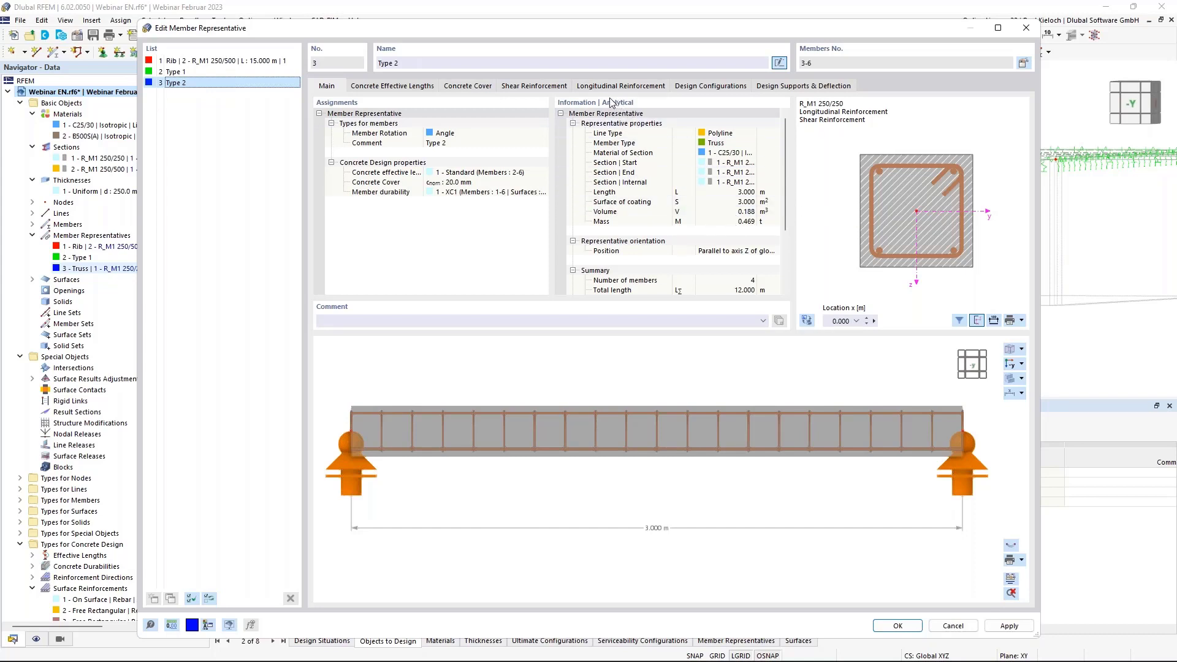
left_click(916, 627)
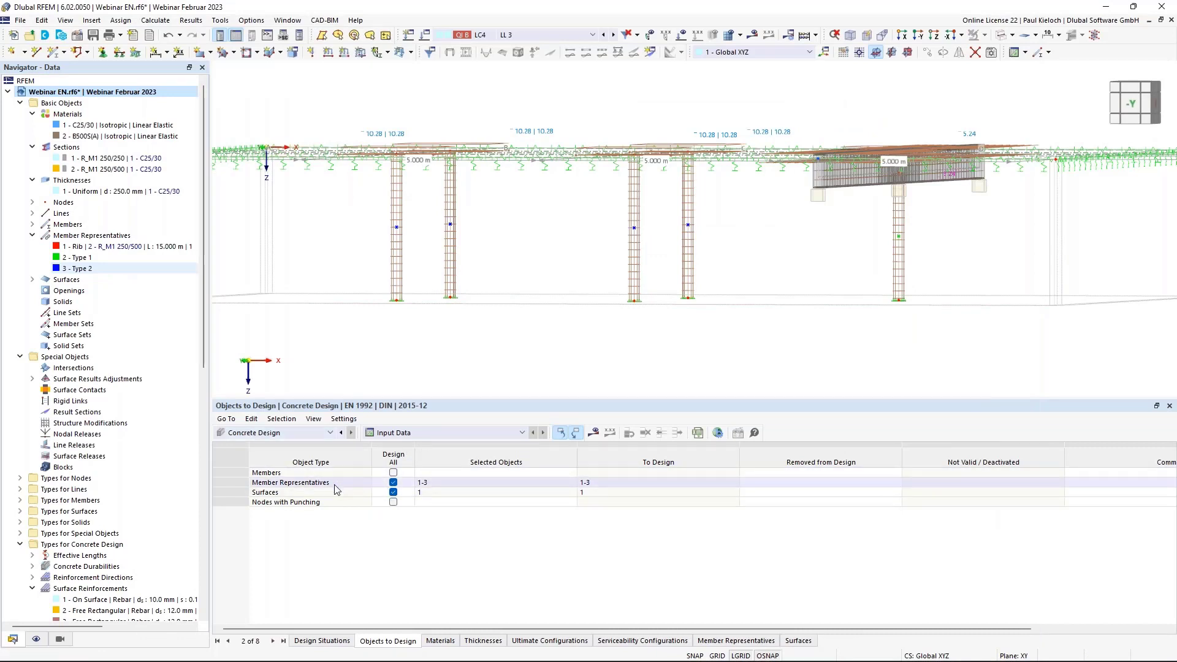
Restrict the member representatives for concrete design to 2 and 3, the two column types, instead of designing all.
left_click(393, 483)
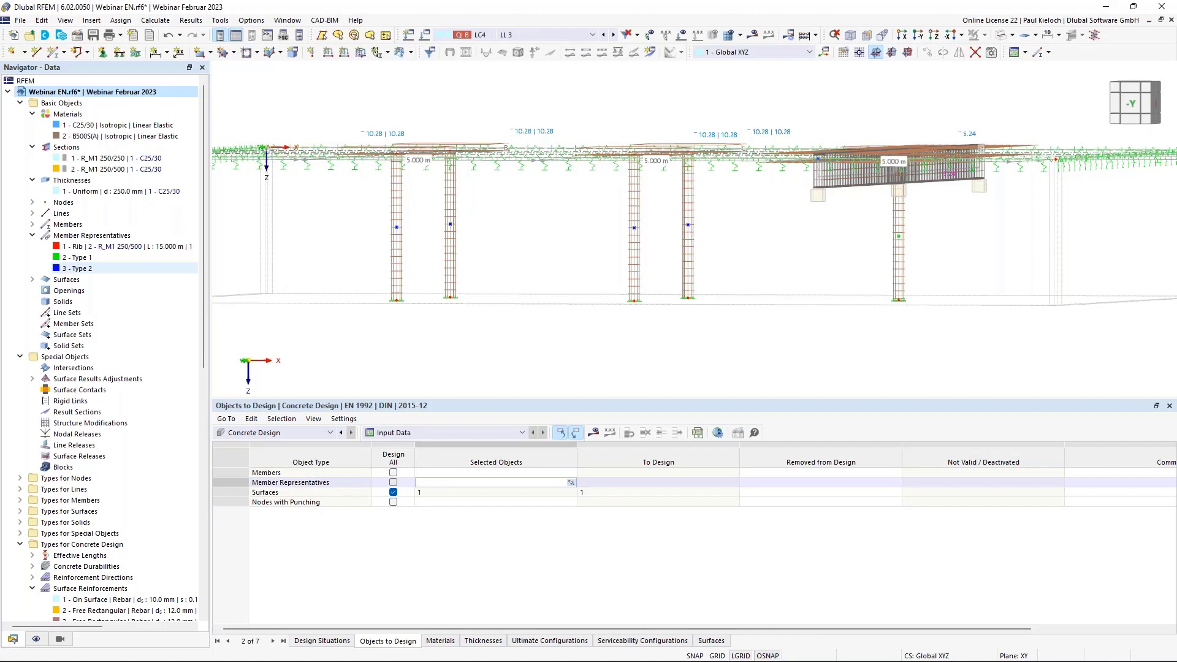
left_click(570, 484)
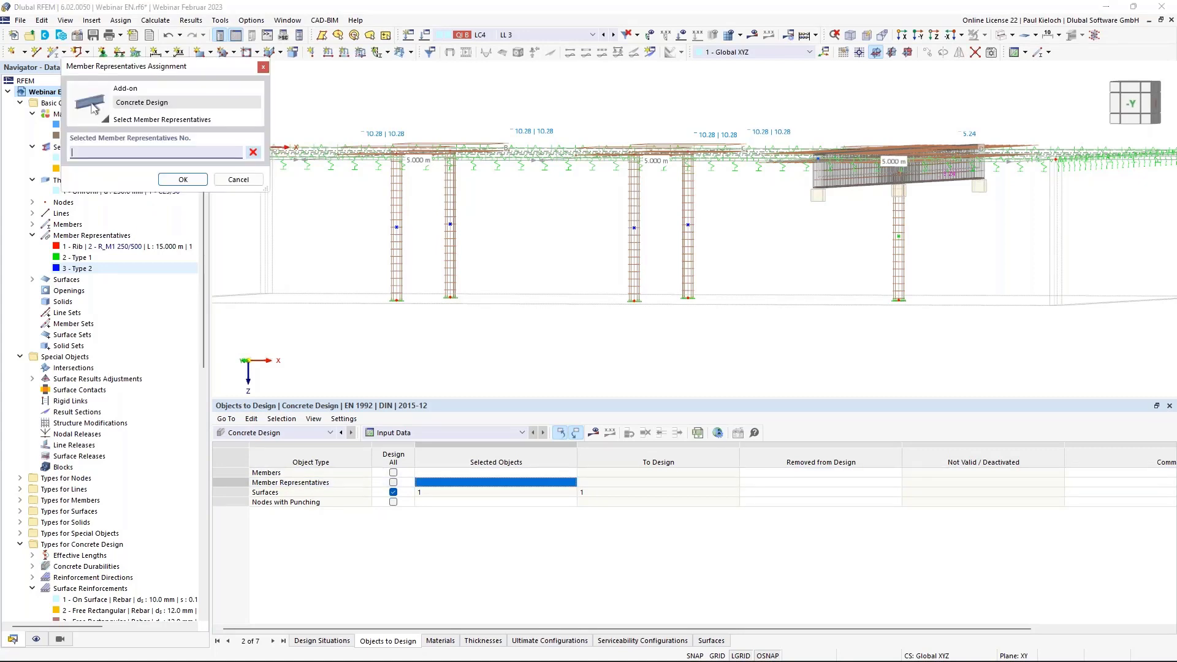
left_click(402, 231)
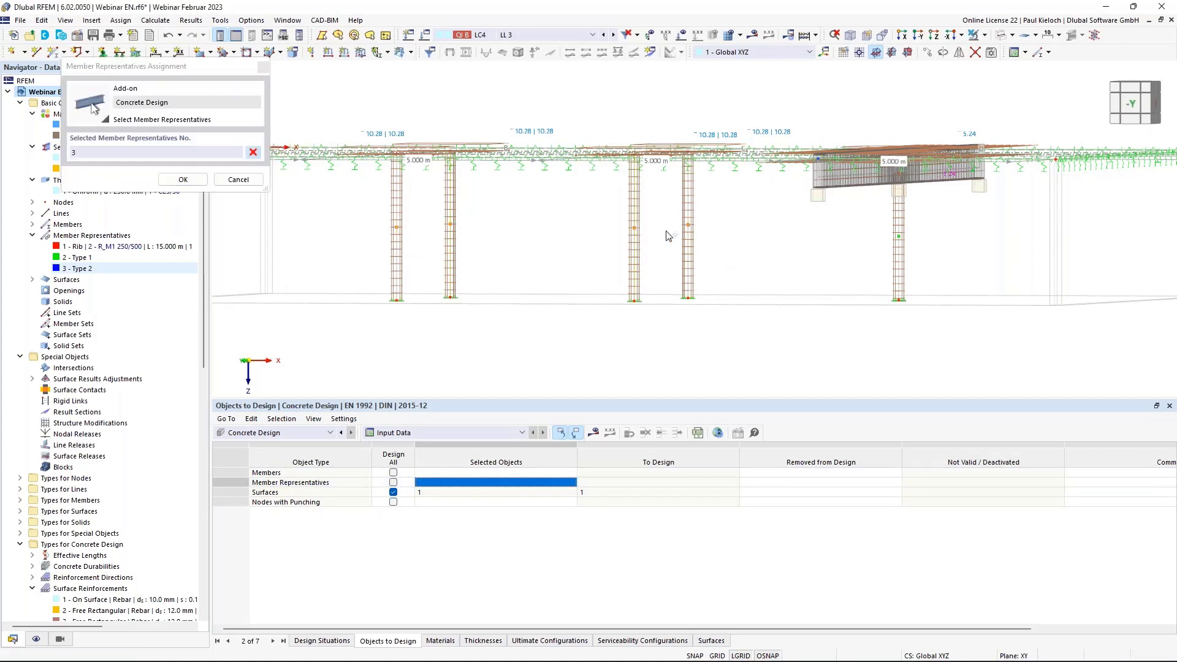
left_click(899, 237)
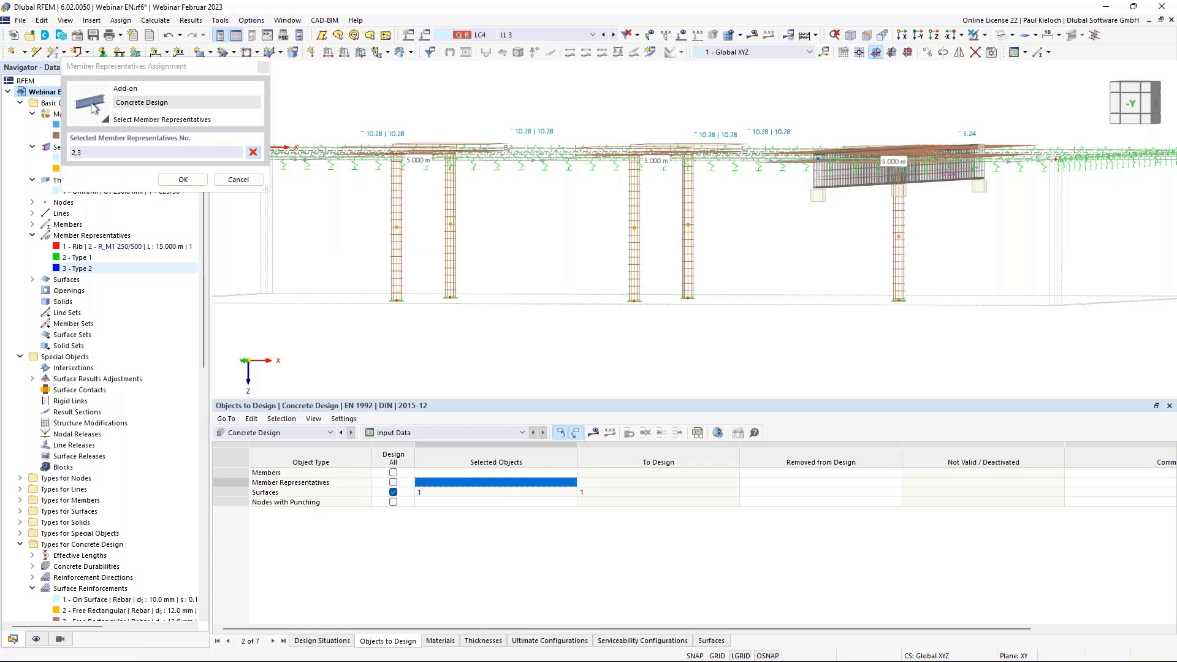
left_click(182, 180)
Select the rib, member 1, as the individual member for concrete design.
left_click(481, 473)
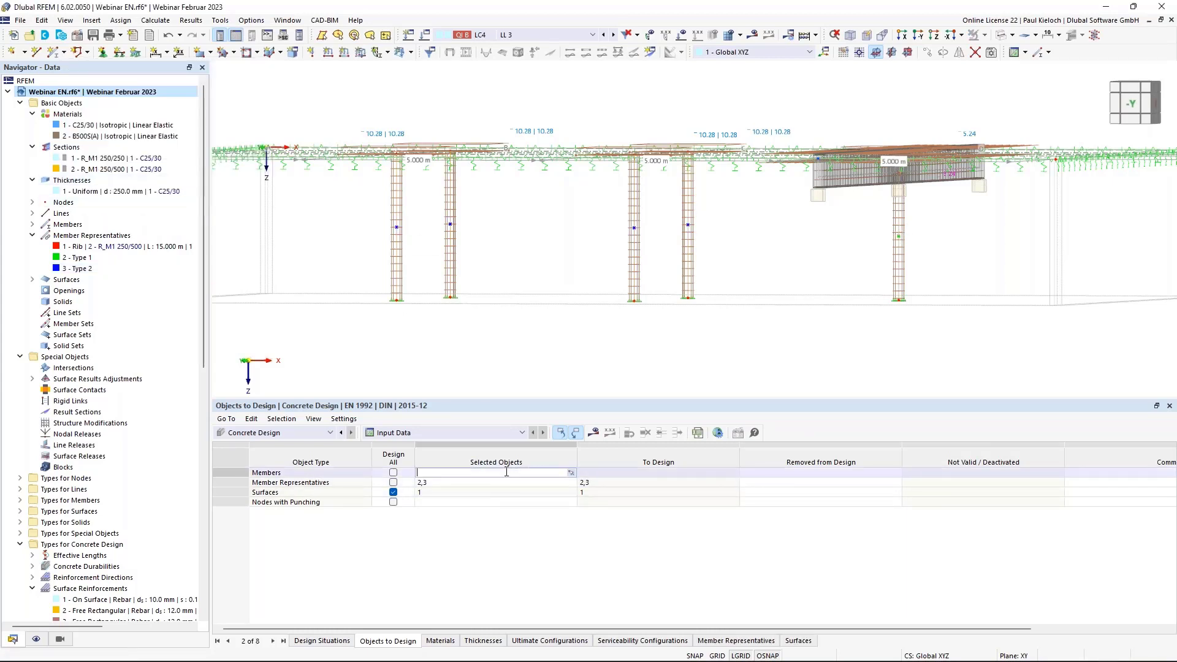
left_click(573, 472)
middle_click_drag(824, 229, 801, 281, "ctrl")
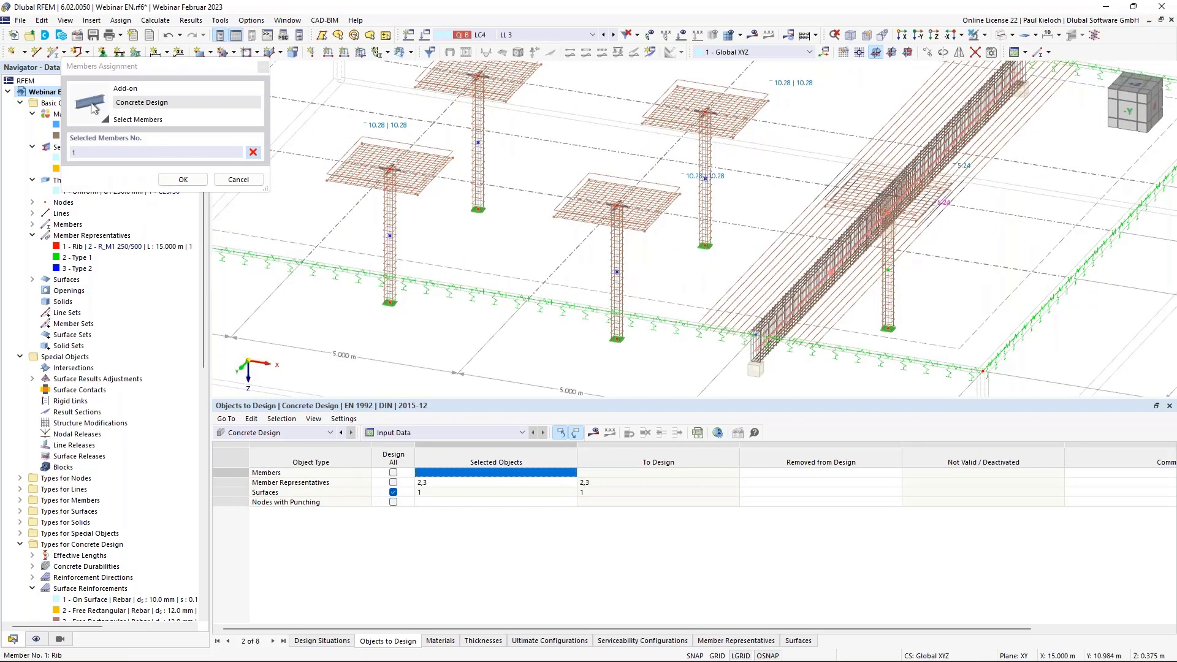
left_click(182, 179)
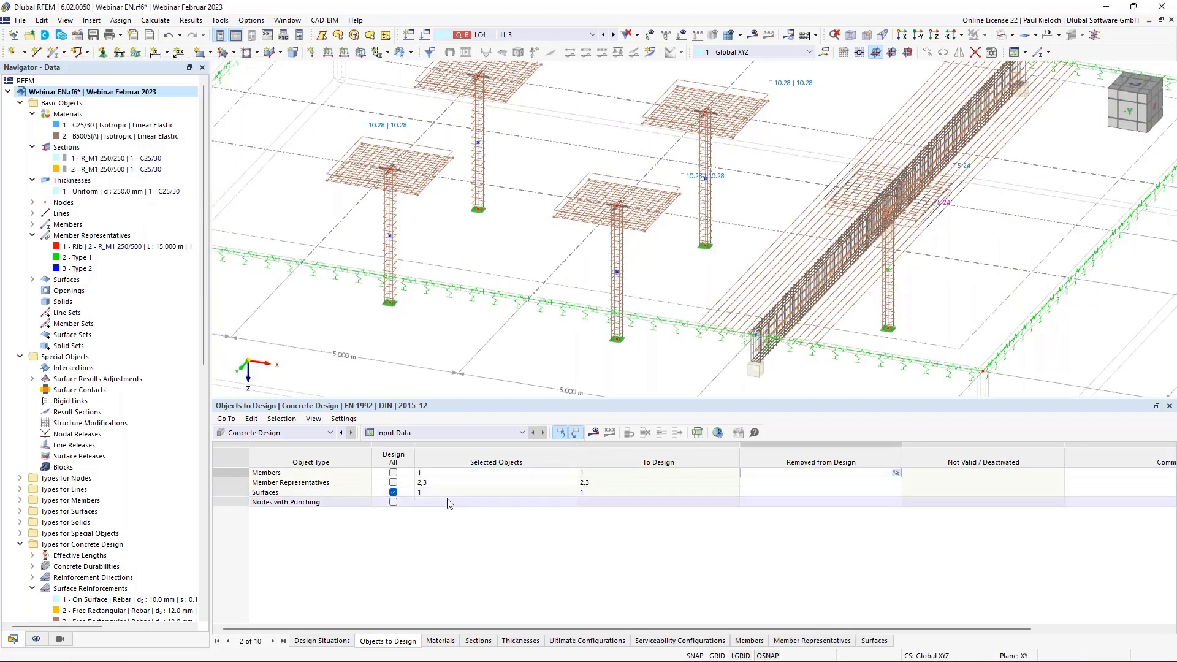
Include all nodes with punching in the concrete design and activate Punching Design for the column-head nodes 8 to 11.
left_click(393, 502)
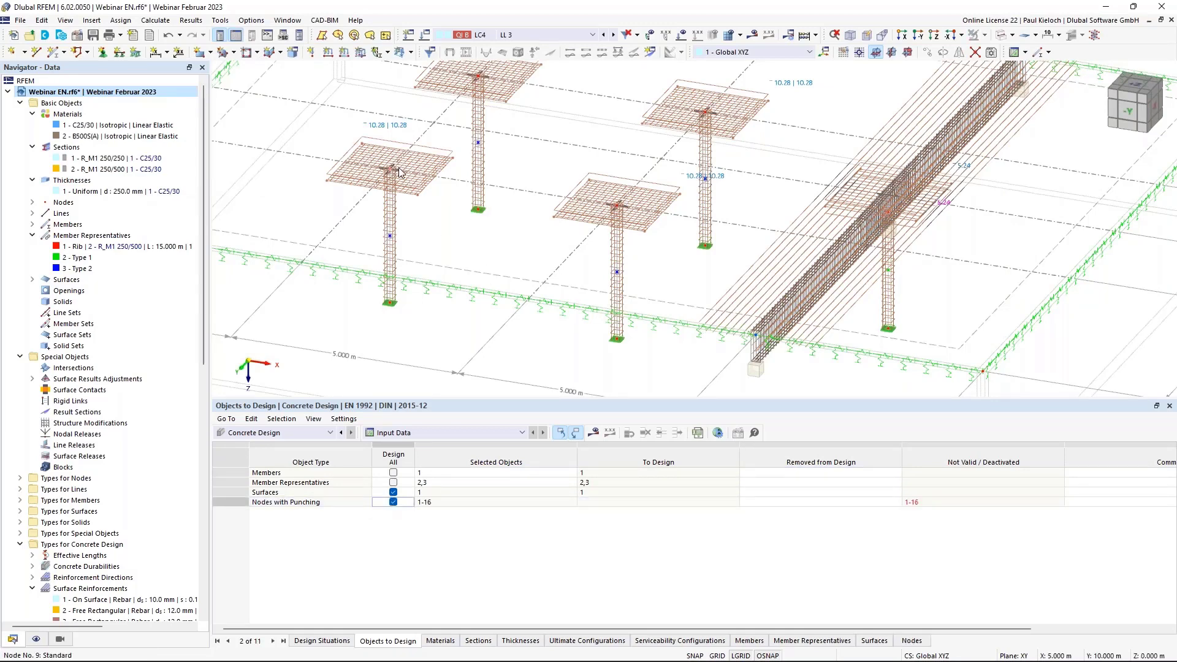
middle_click_drag(547, 113, 534, 136)
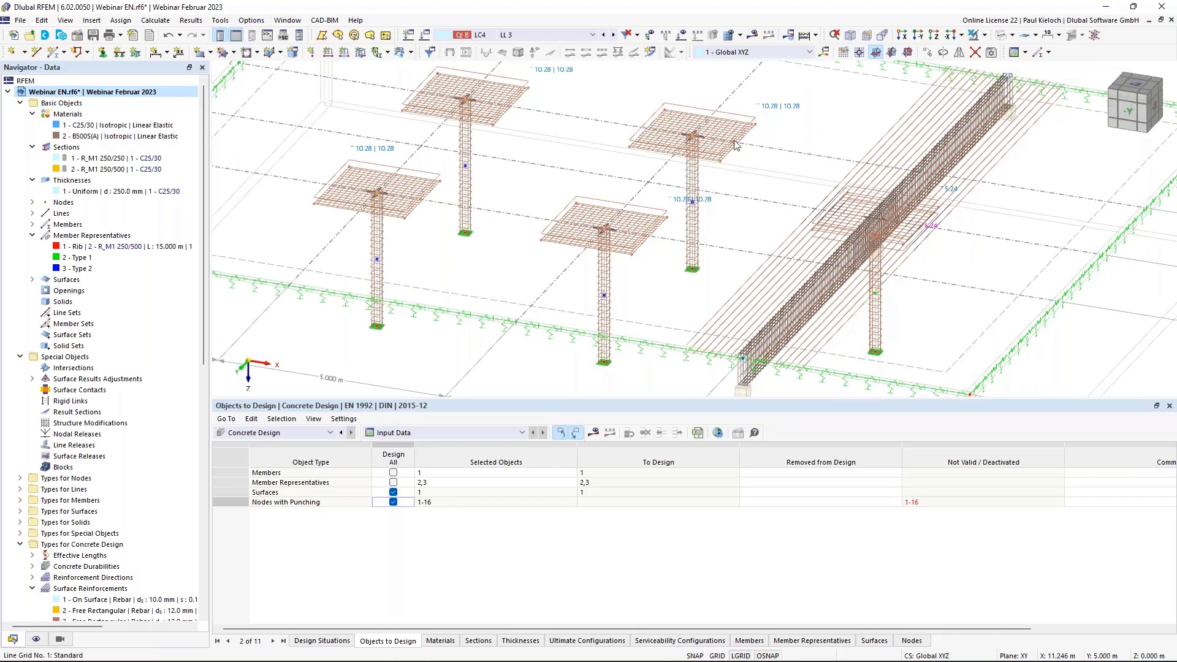
double_click(695, 139)
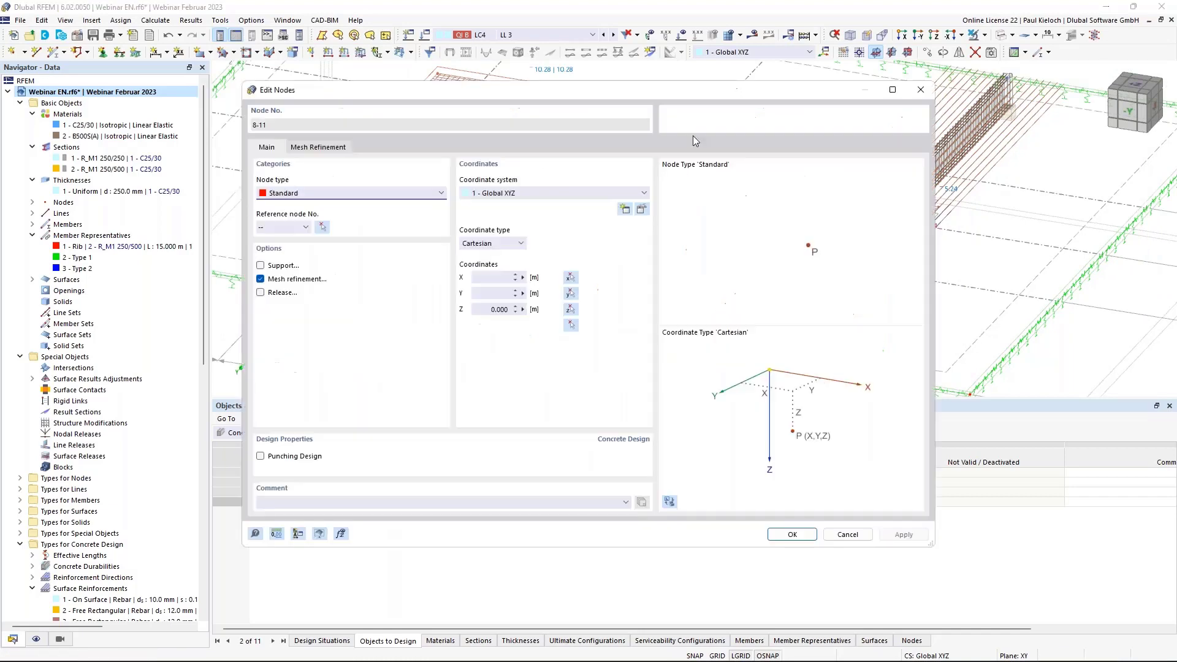
left_click(284, 456)
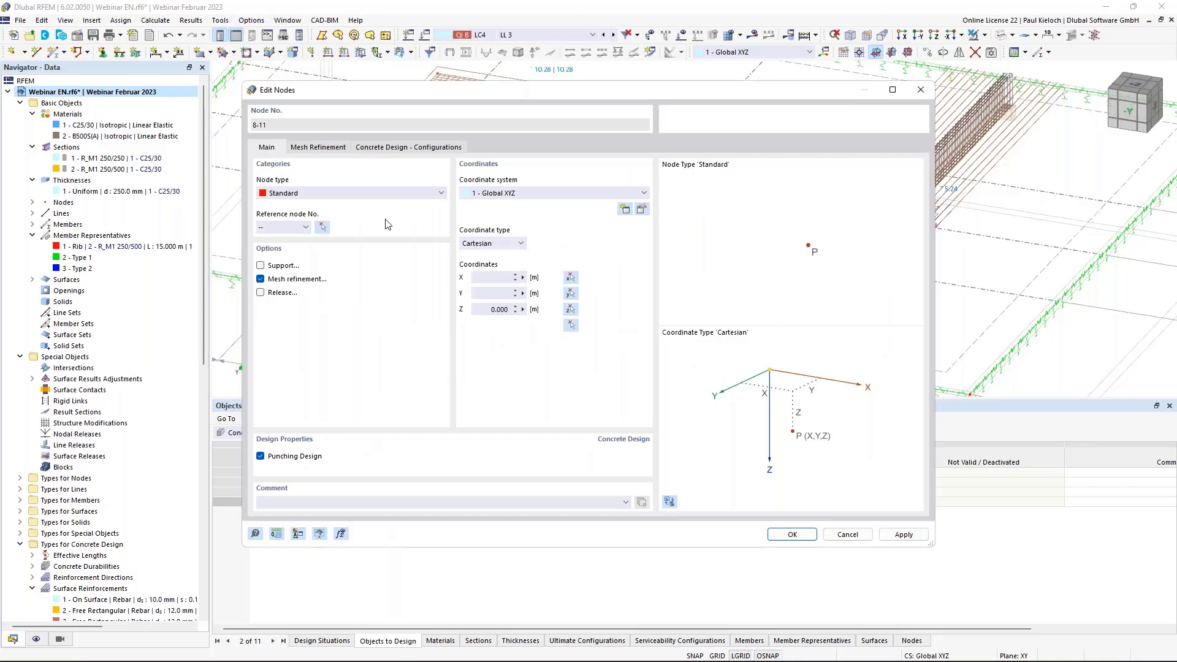
Set the Standard ultimate configuration's required punching reinforcement to use the provided longitudinal reinforcement, and accept the node changes with deletion of results.
left_click(425, 149)
left_click(623, 193)
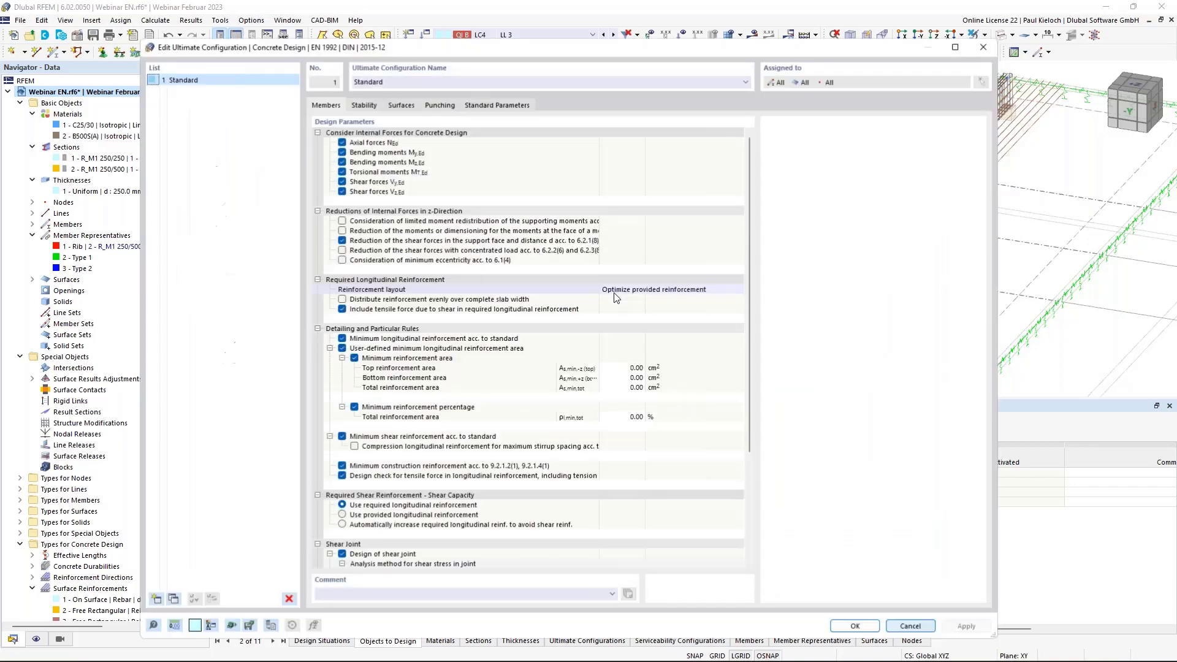
left_click(440, 105)
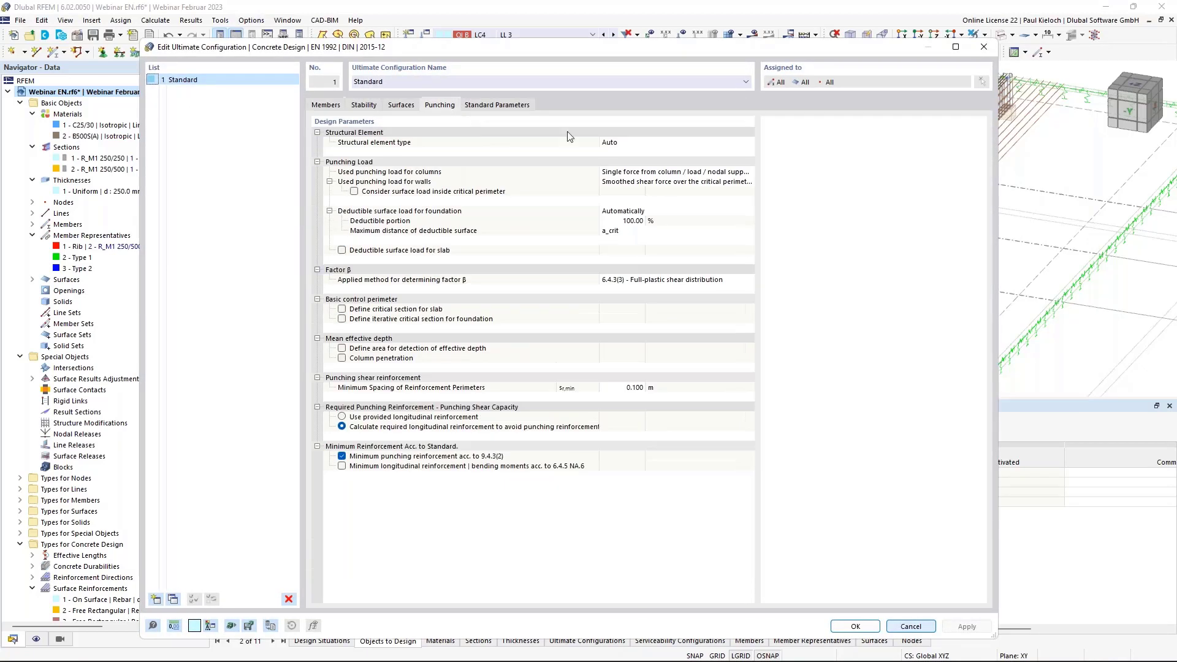
left_click(342, 417)
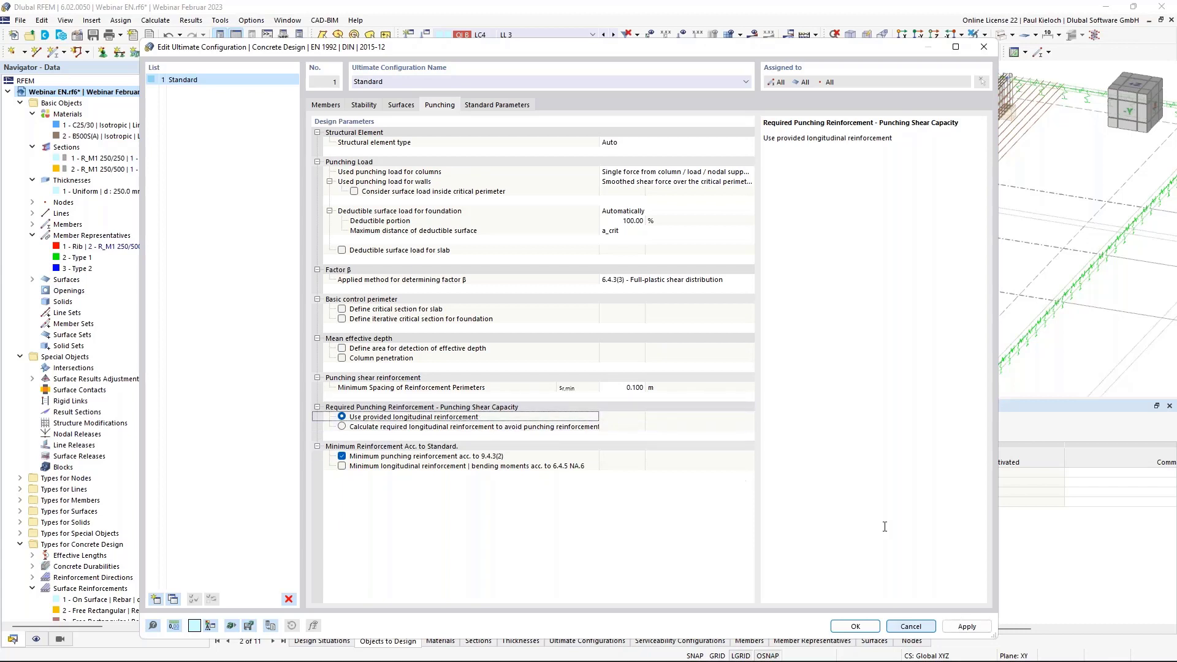
left_click(865, 628)
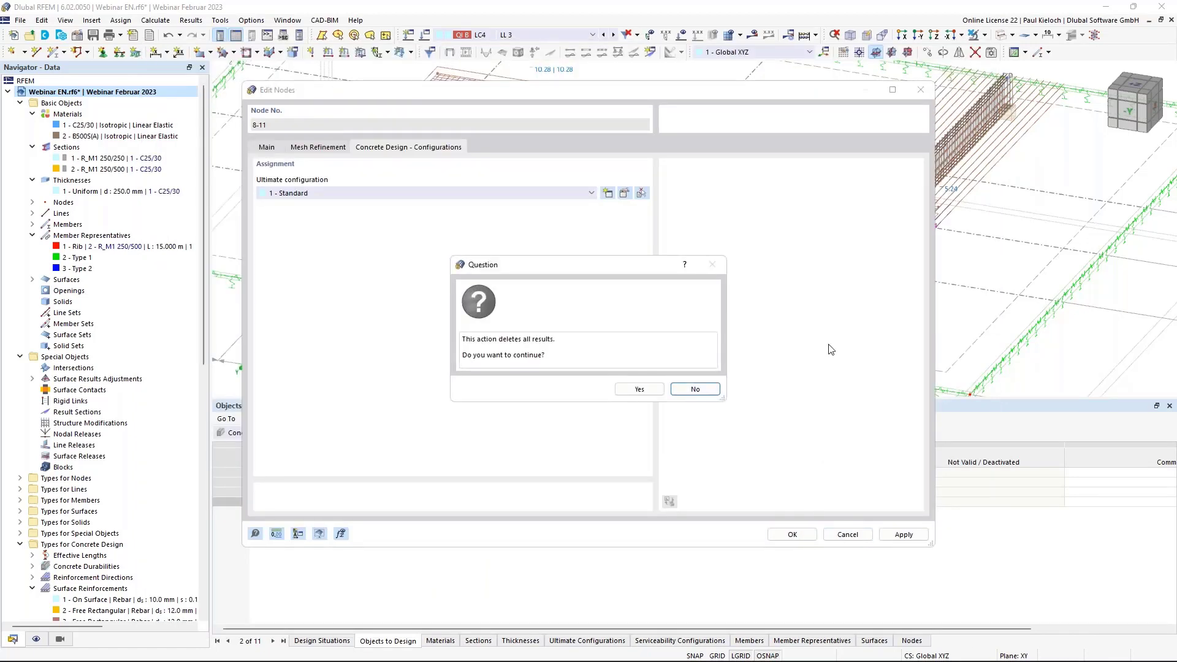
left_click(640, 390)
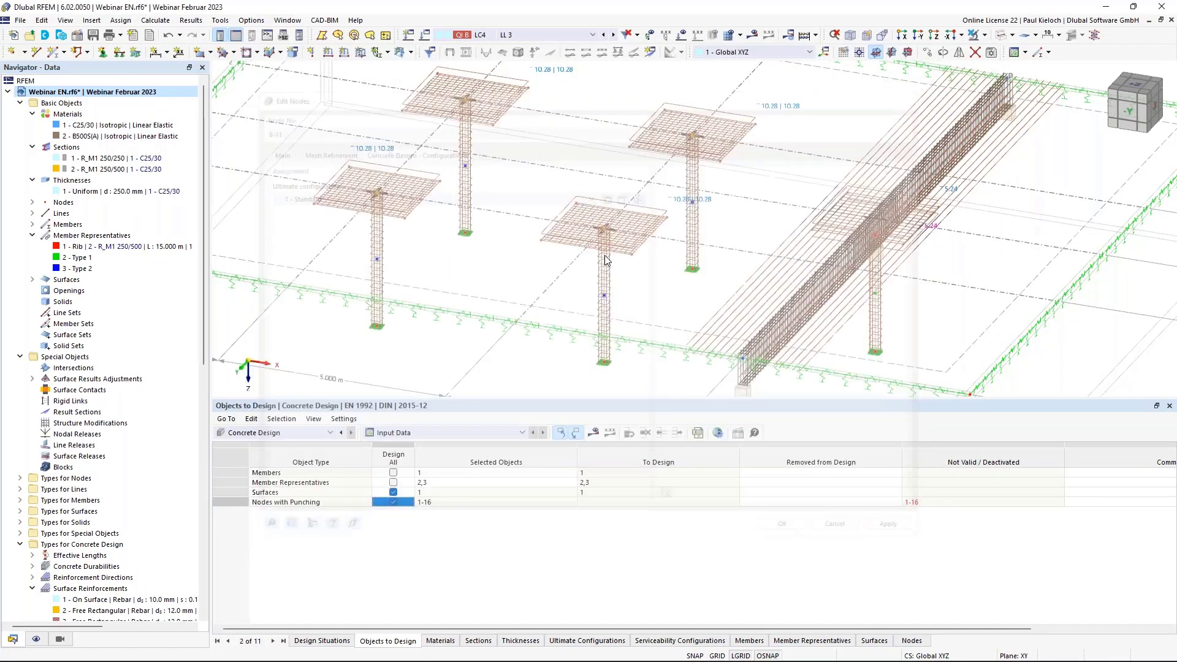
Save the model and turn off the display of Types for Concrete Design to hide the reinforcement.
scroll(499, 267, "down", 5)
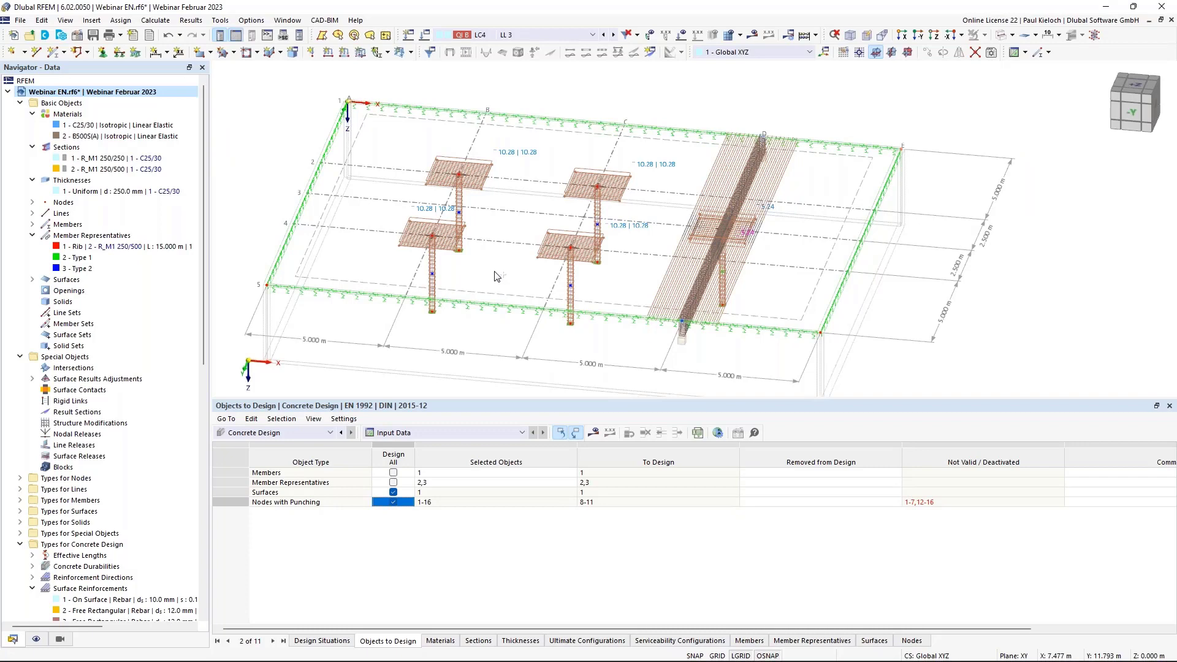
key("ctrl+s")
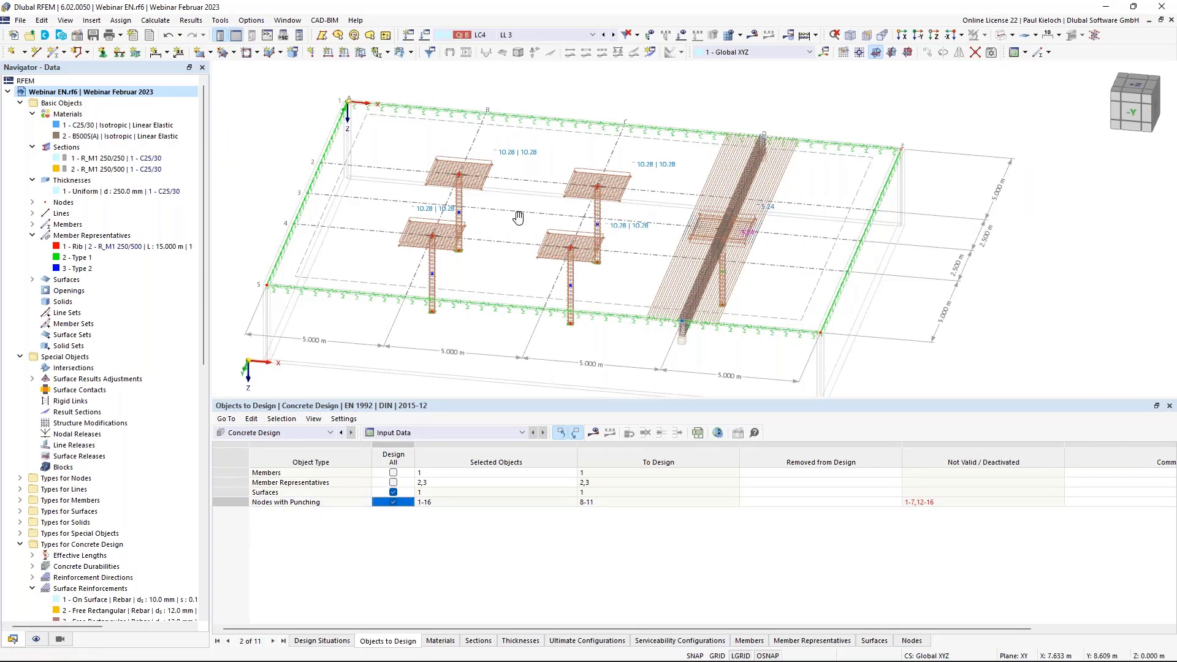
middle_click_drag(517, 218, 529, 202, "ctrl")
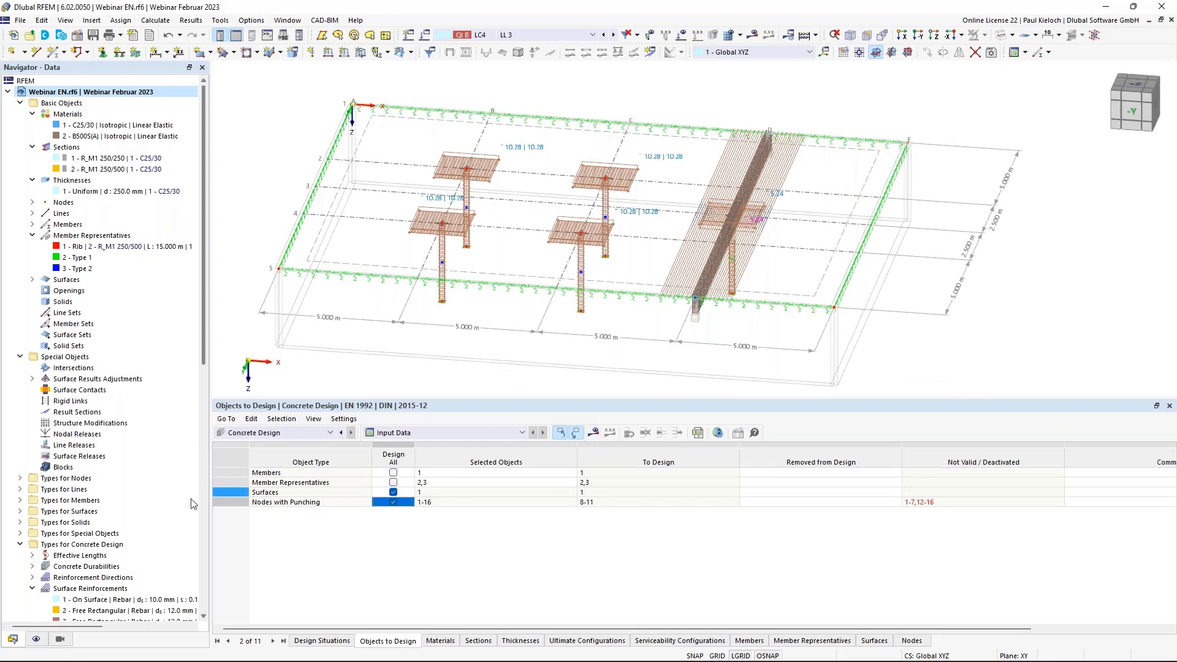
left_click(42, 639)
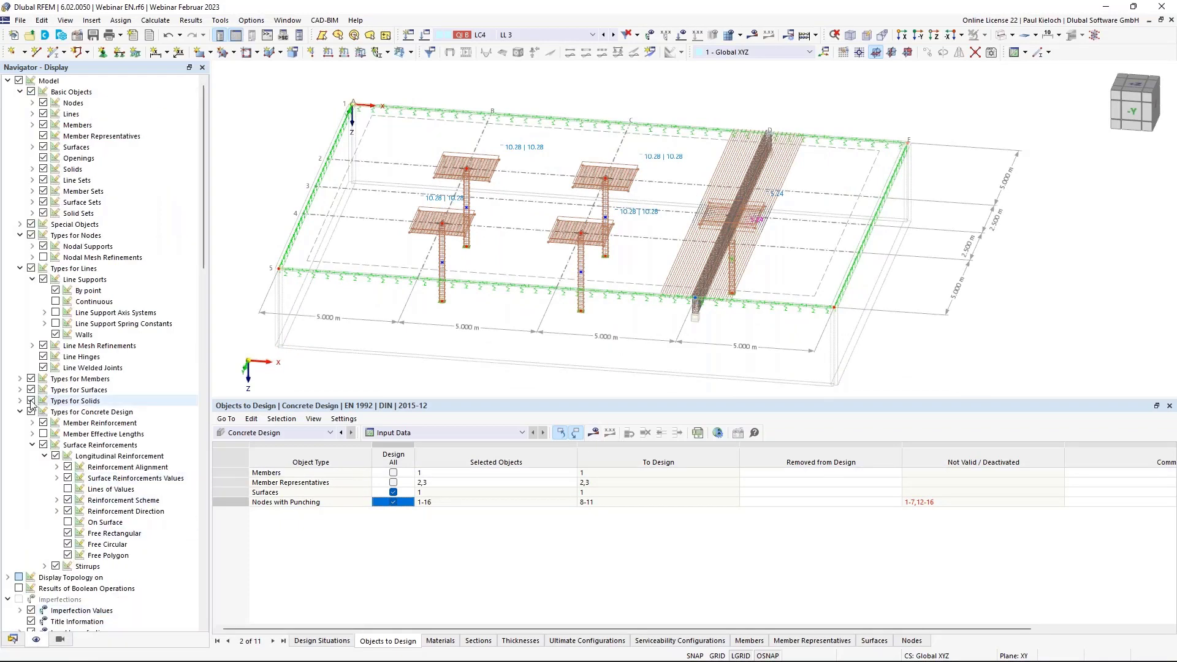
scroll(98, 250, "down", 5)
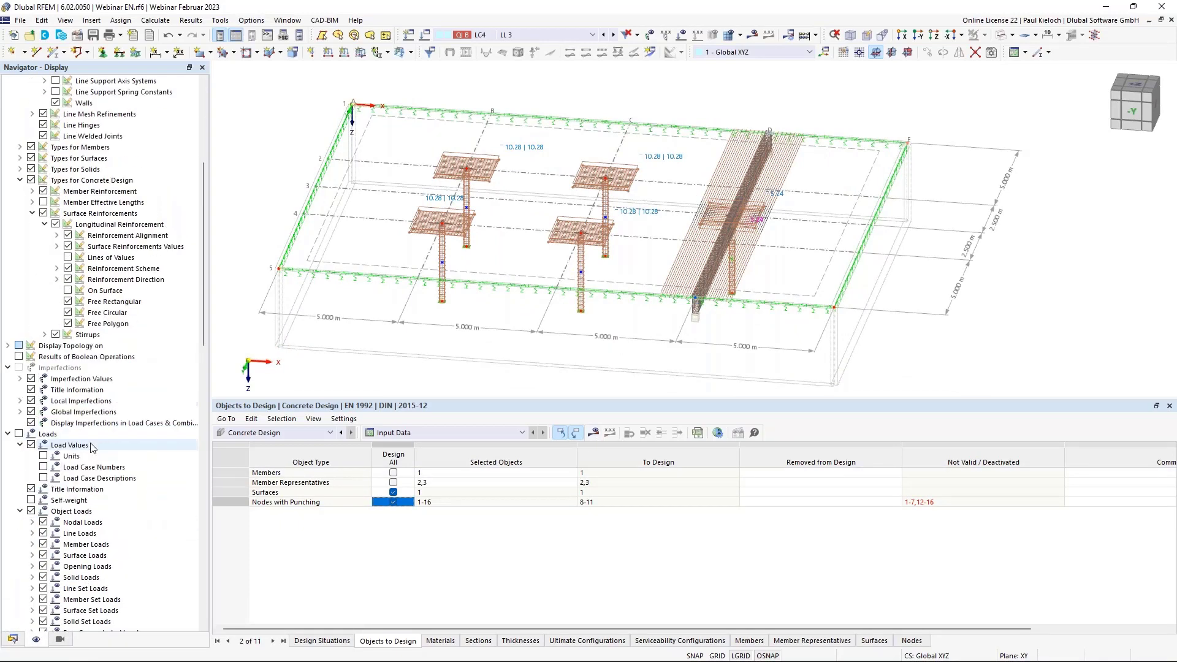
left_click(31, 180)
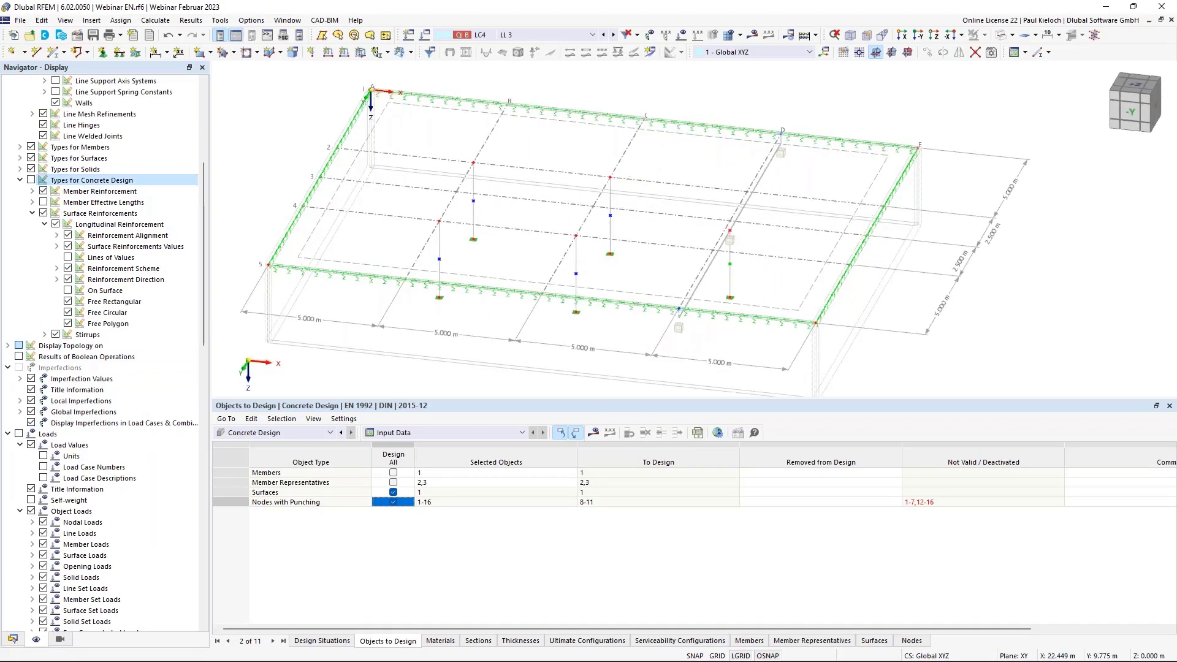
Request the concrete design results and start the required calculation.
left_click(593, 433)
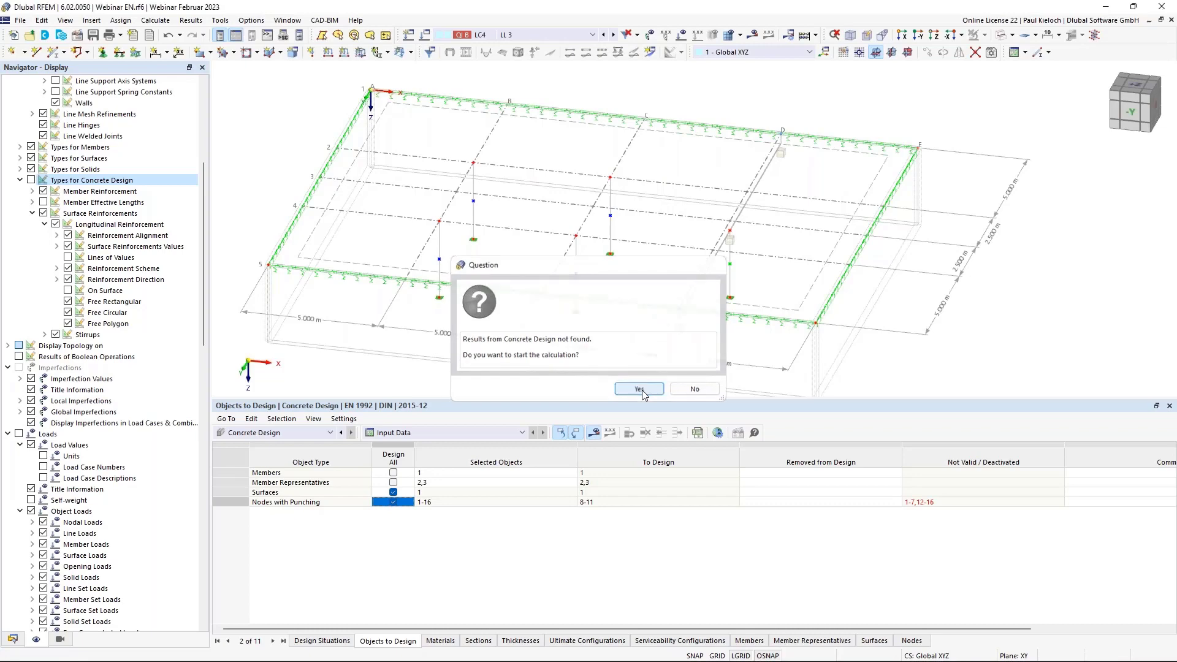
left_click(639, 389)
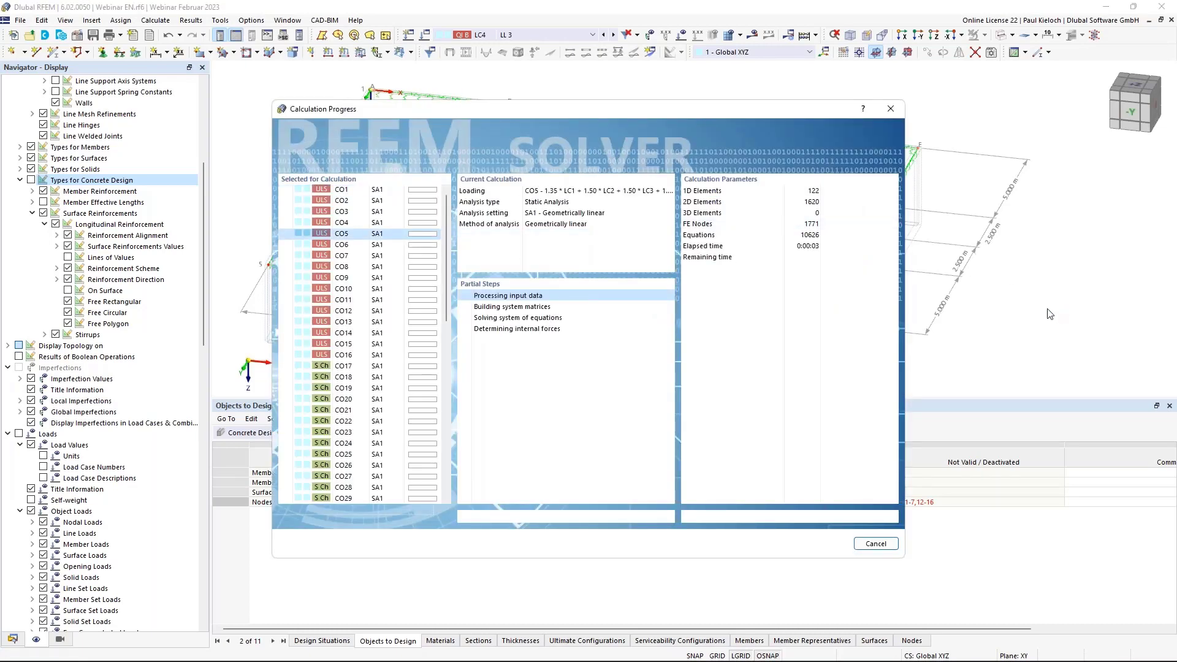
Switch to the PowerPoint slide show with the slide on new features in the Concrete Design add-on.
key("alt+tab")
key("alt+tab")
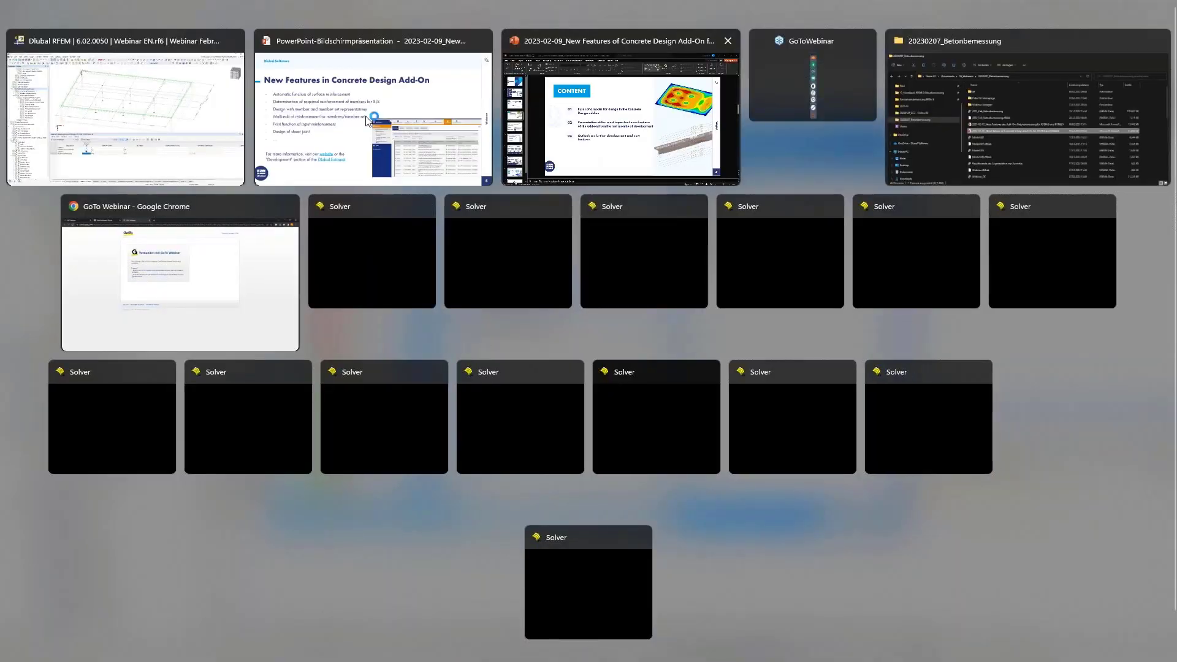
key("Escape")
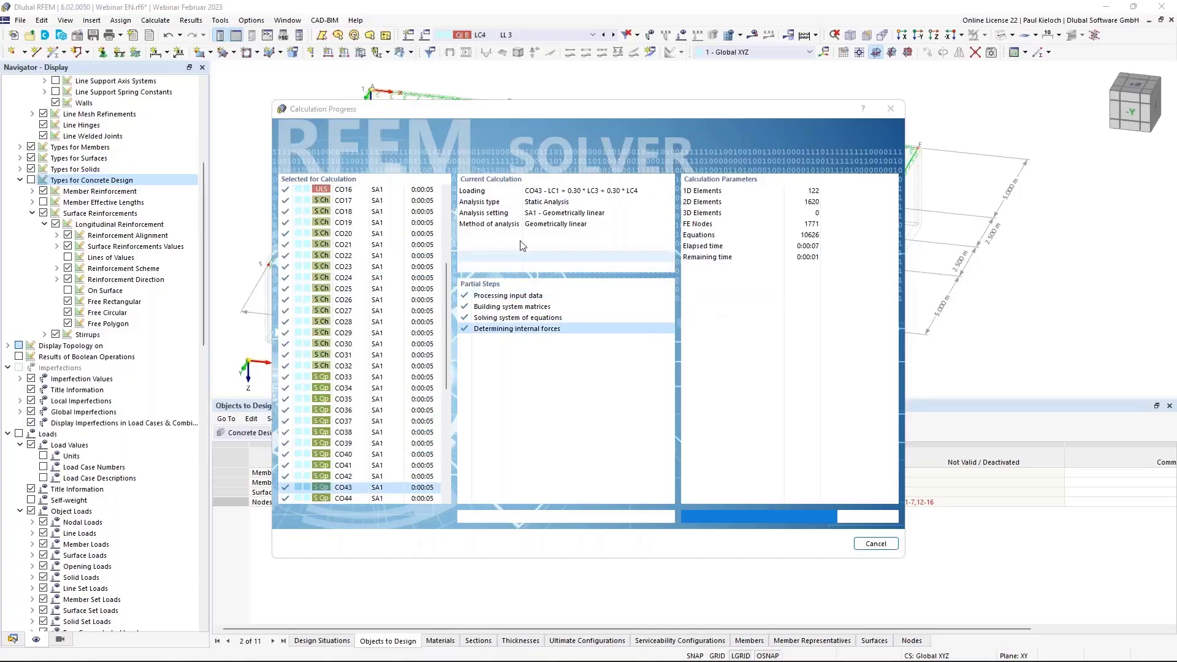
key("alt+tab")
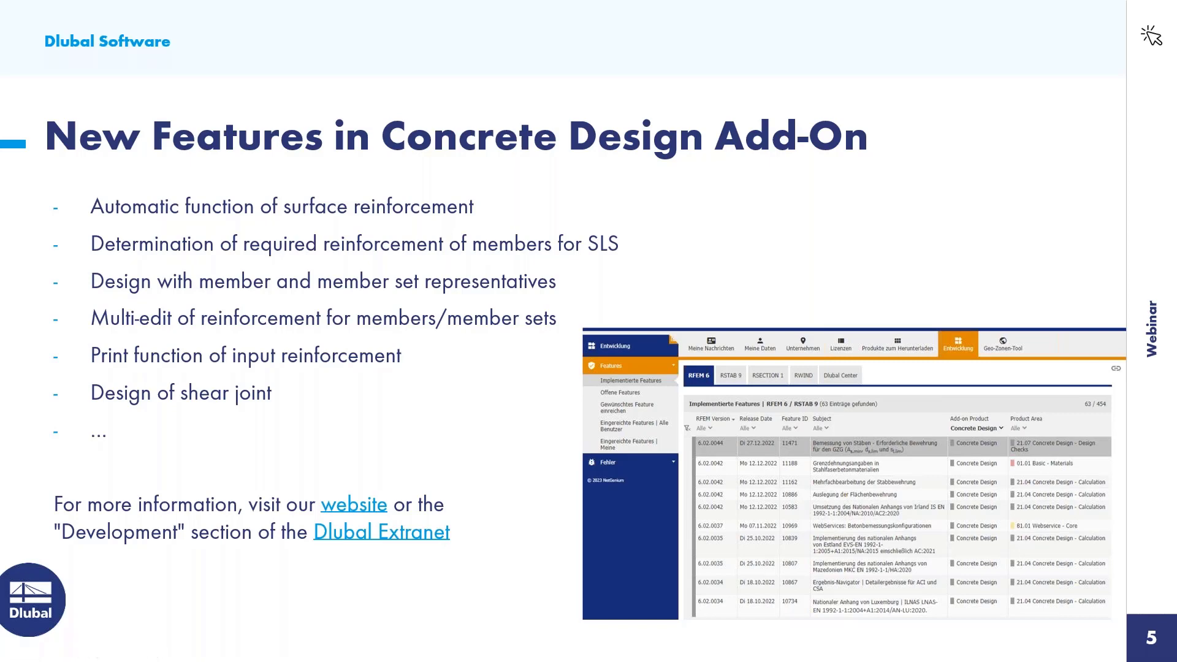
Advance the presentation to the slide on upcoming features in the Concrete Design add-on.
key("Right")
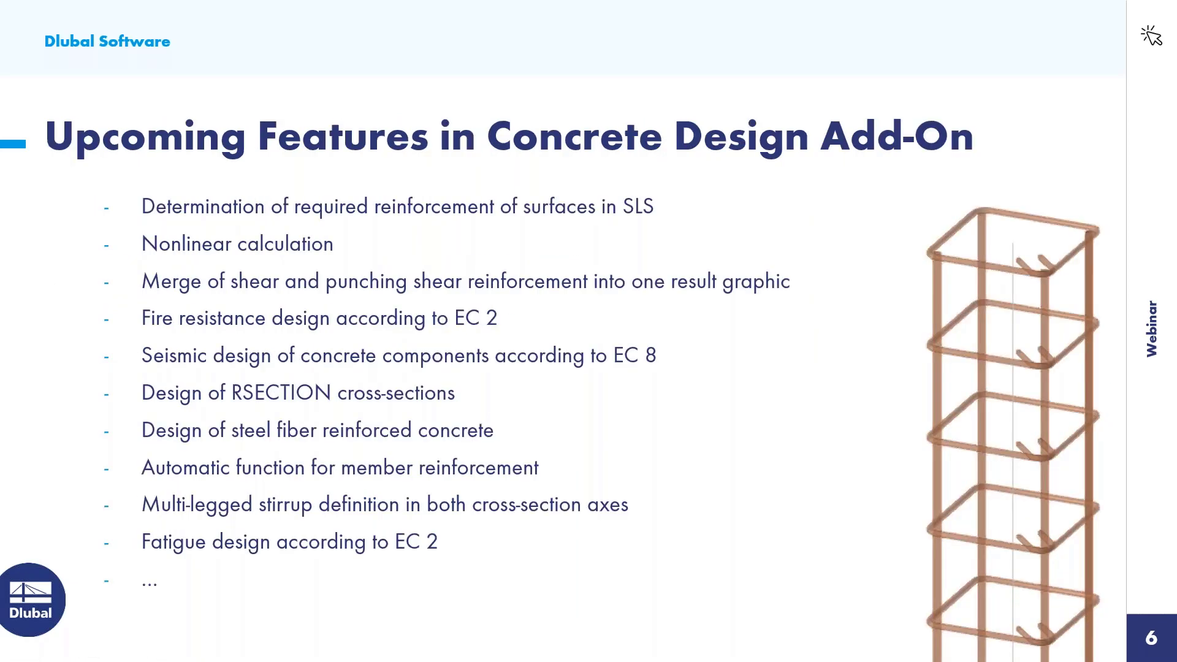
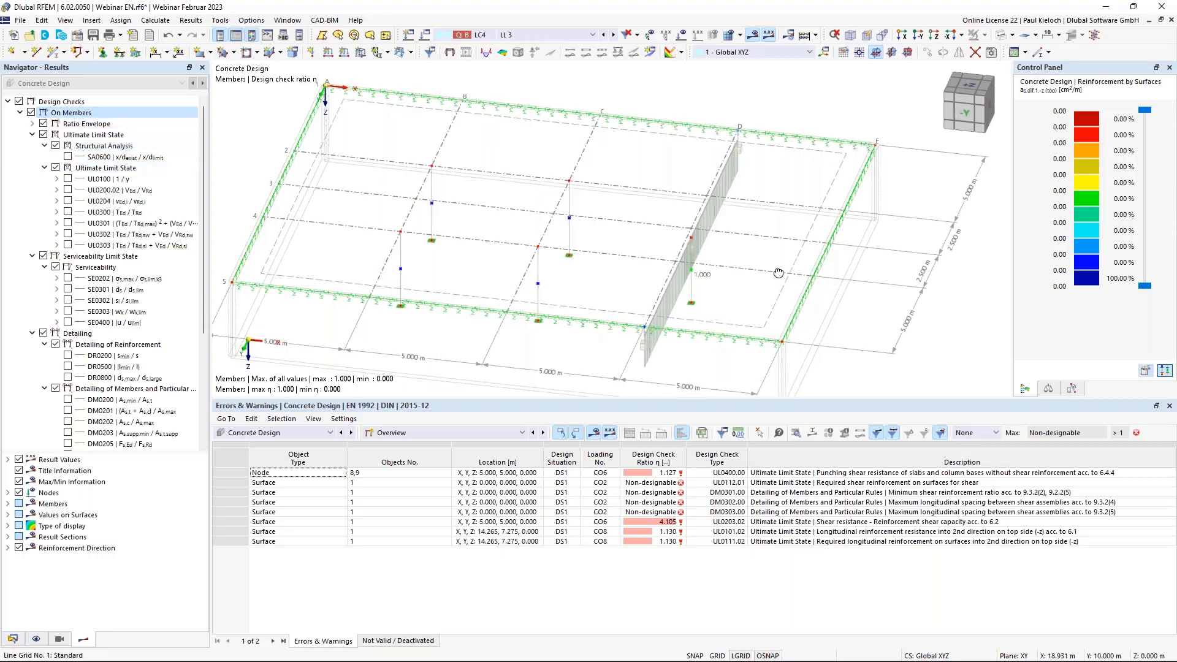
Switch to RFEM and display the UL0200.02 shear design check on the rib member instead of the ratio envelope.
middle_click_drag(778, 271, 714, 266, "ctrl")
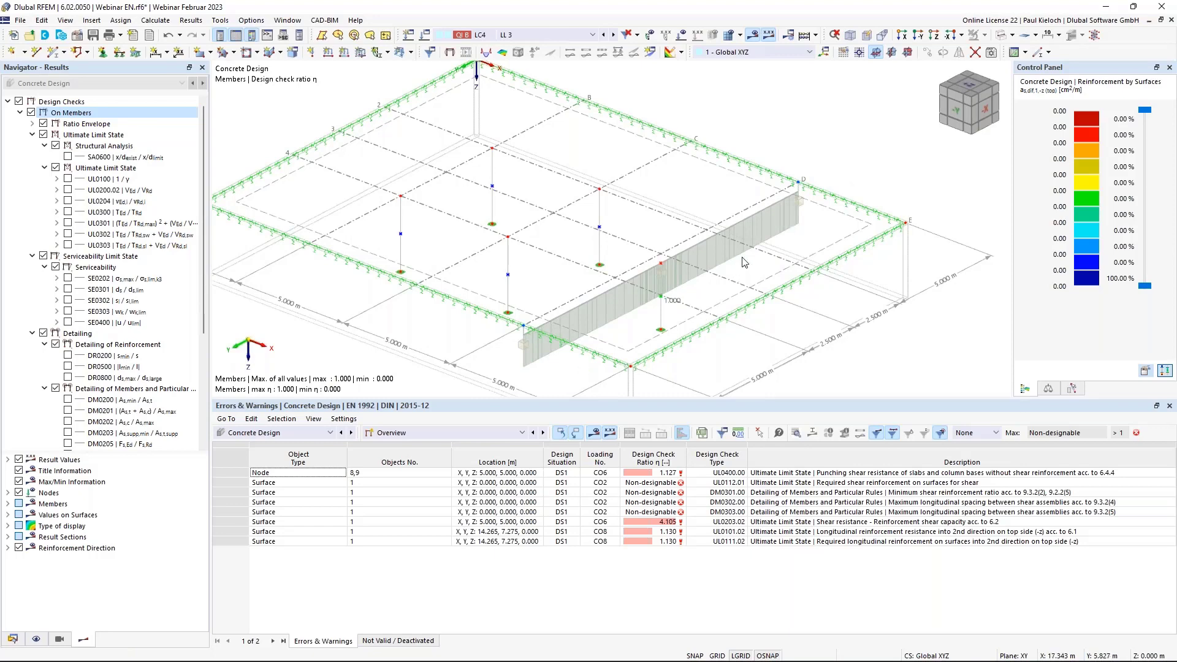
scroll(771, 241, "up", 5)
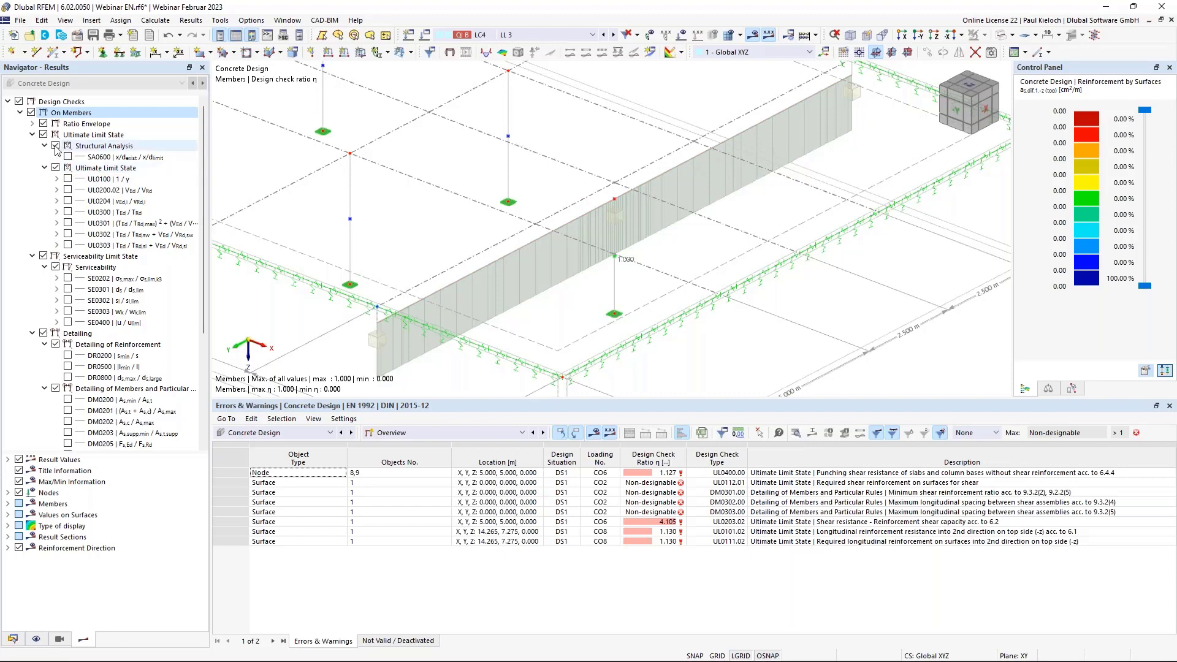
left_click(43, 124)
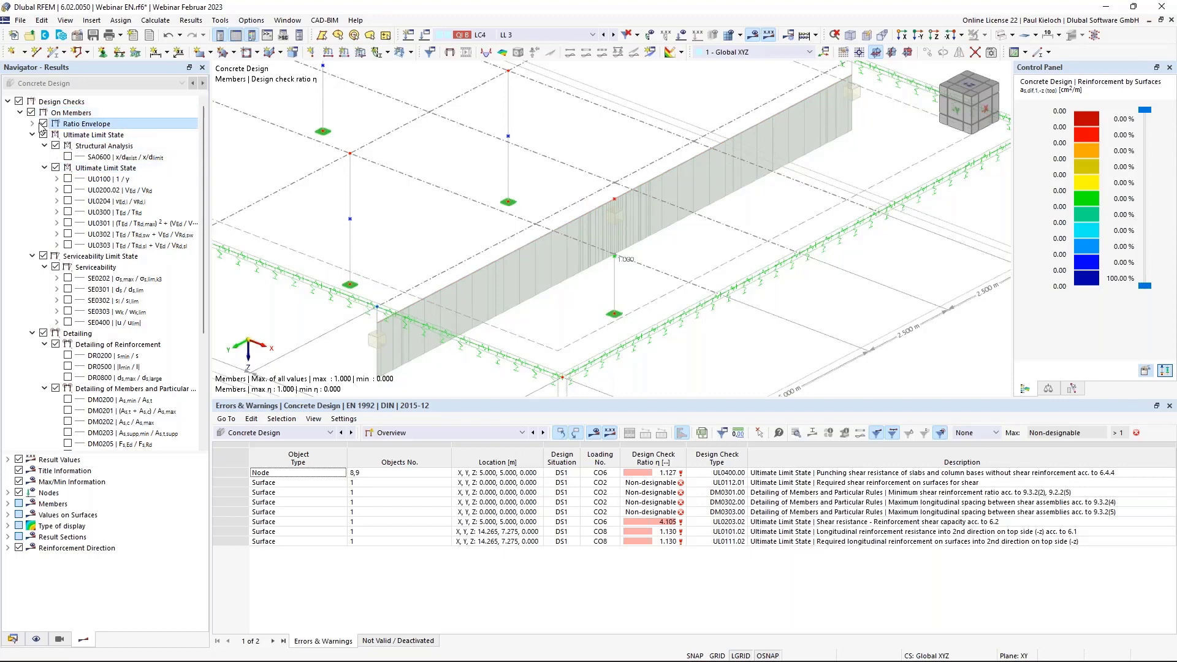
left_click(67, 190)
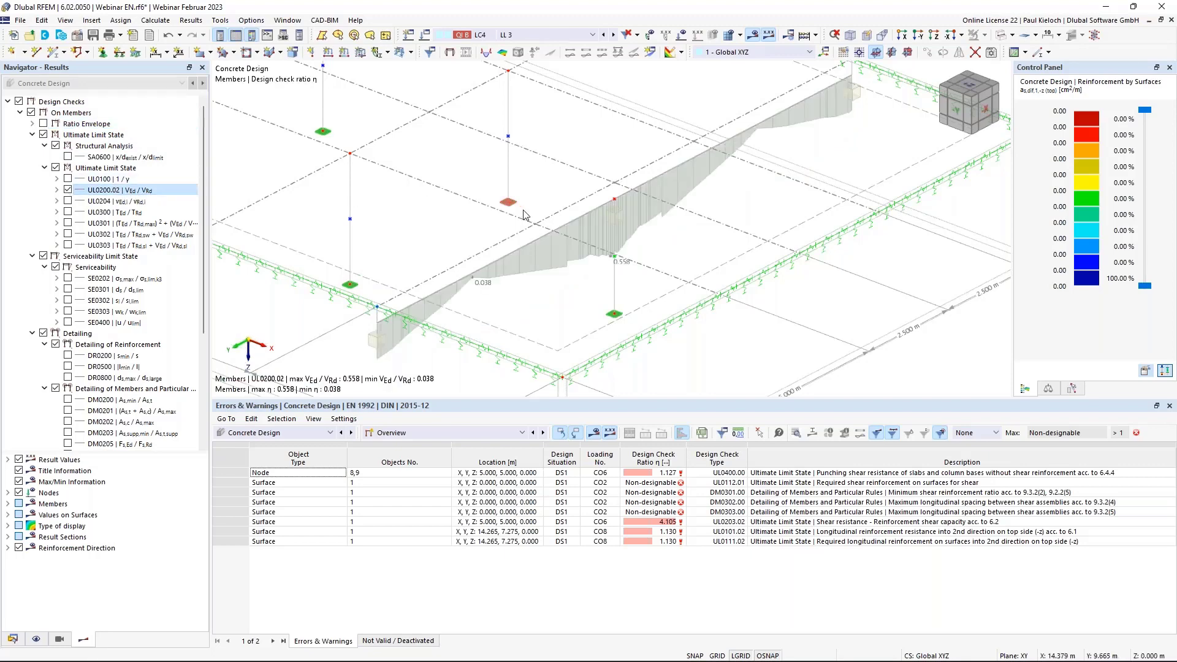
Examine the intermediate values available under the members' UL0200.02 shear design check.
left_click(57, 190)
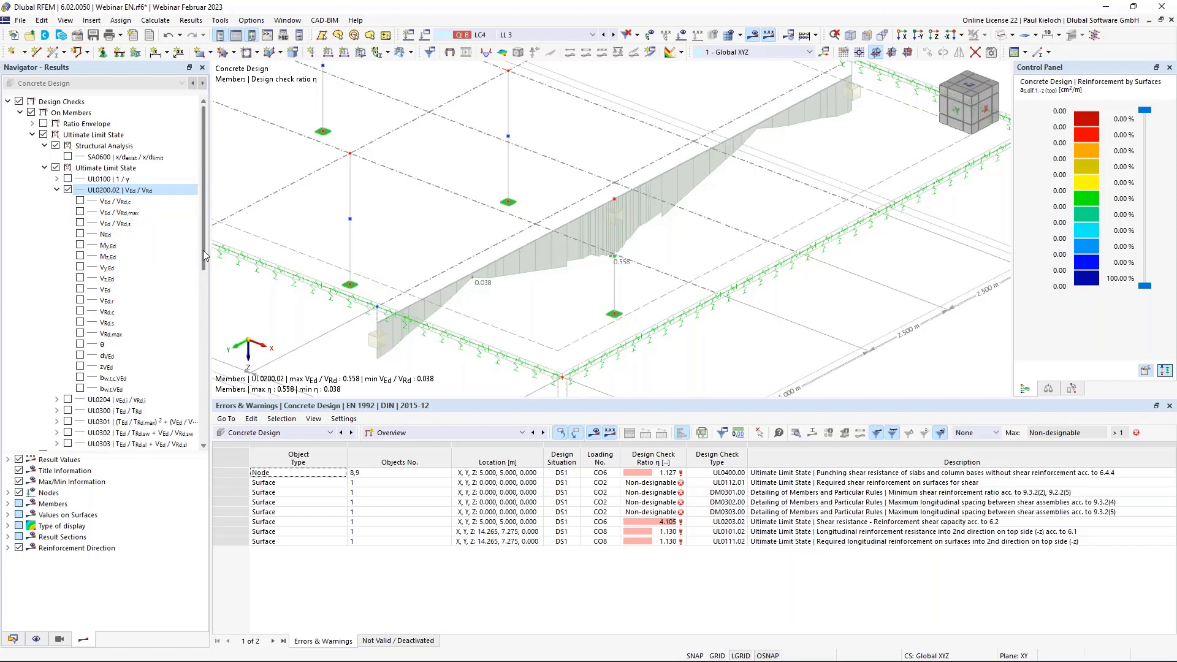
scroll(202, 255, "down", 1)
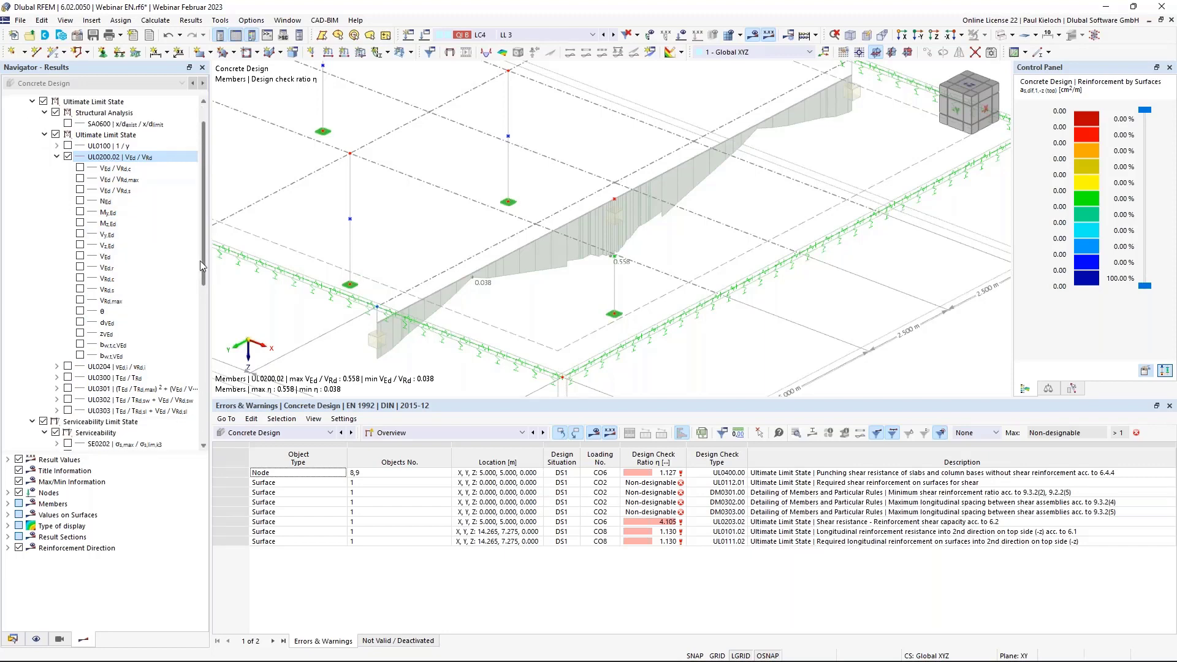
left_click(58, 158)
left_click(57, 158)
left_click(57, 158)
left_click(57, 158)
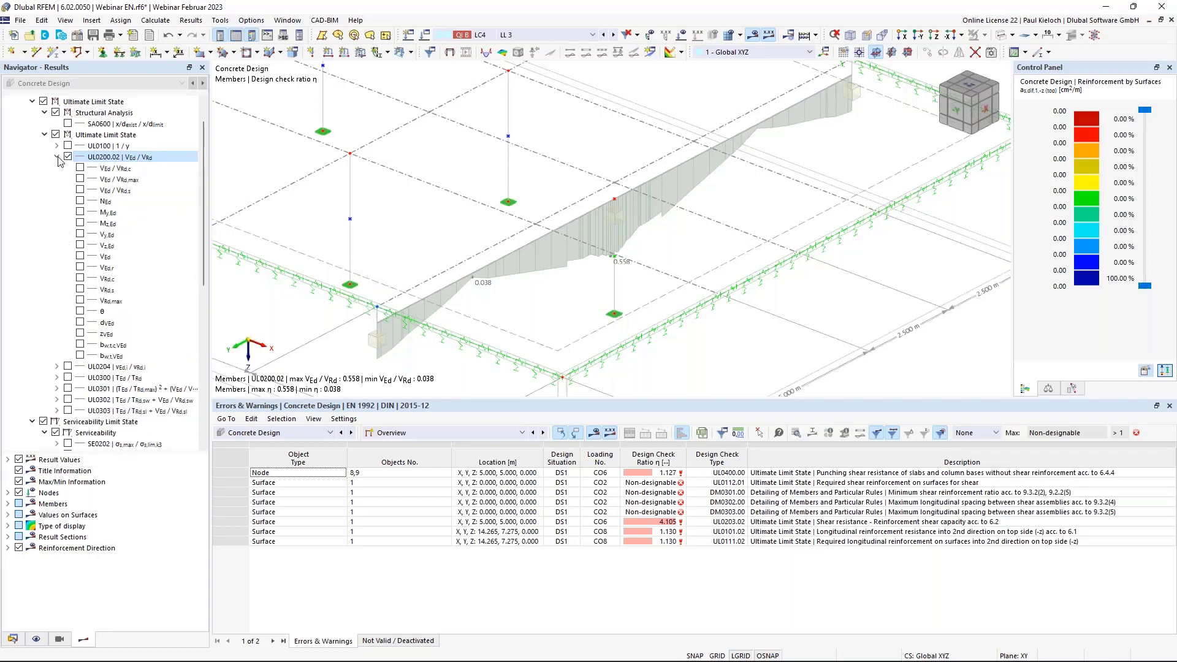
left_click(58, 158)
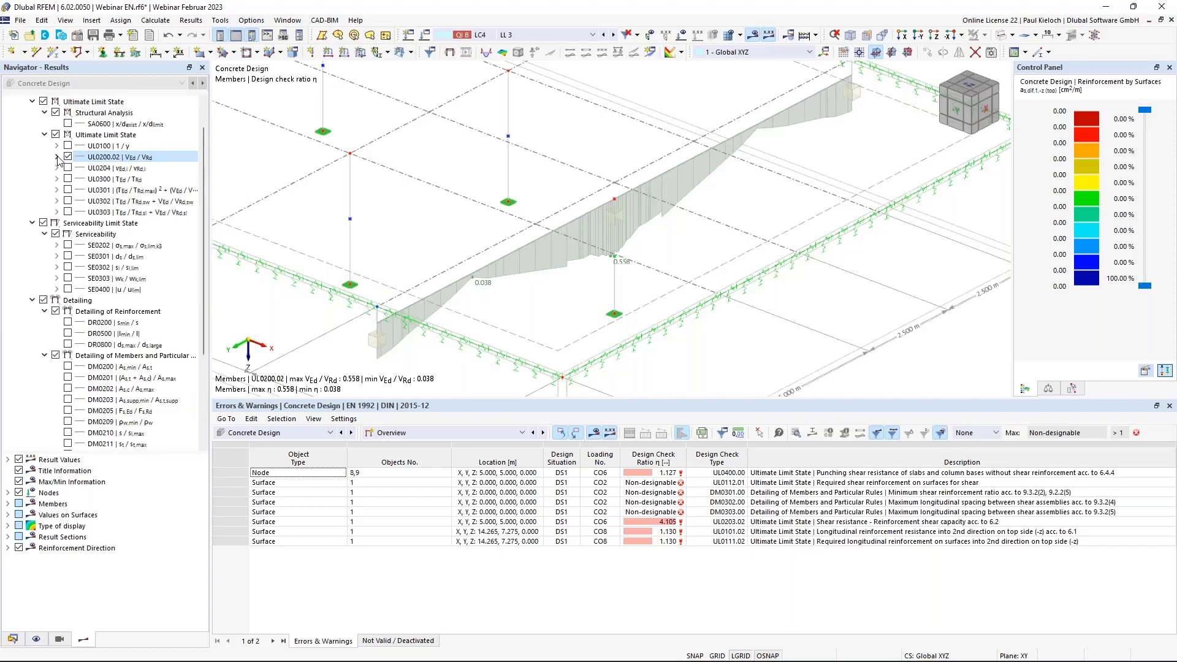
left_click(122, 173)
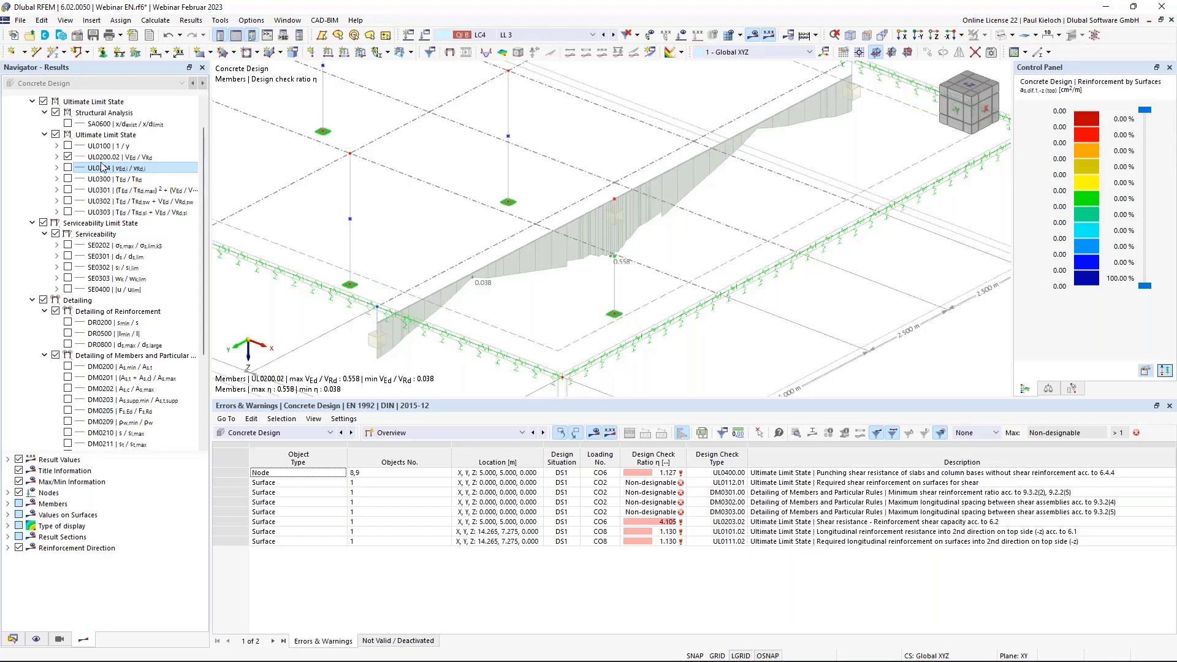
scroll(156, 196, "up", 2)
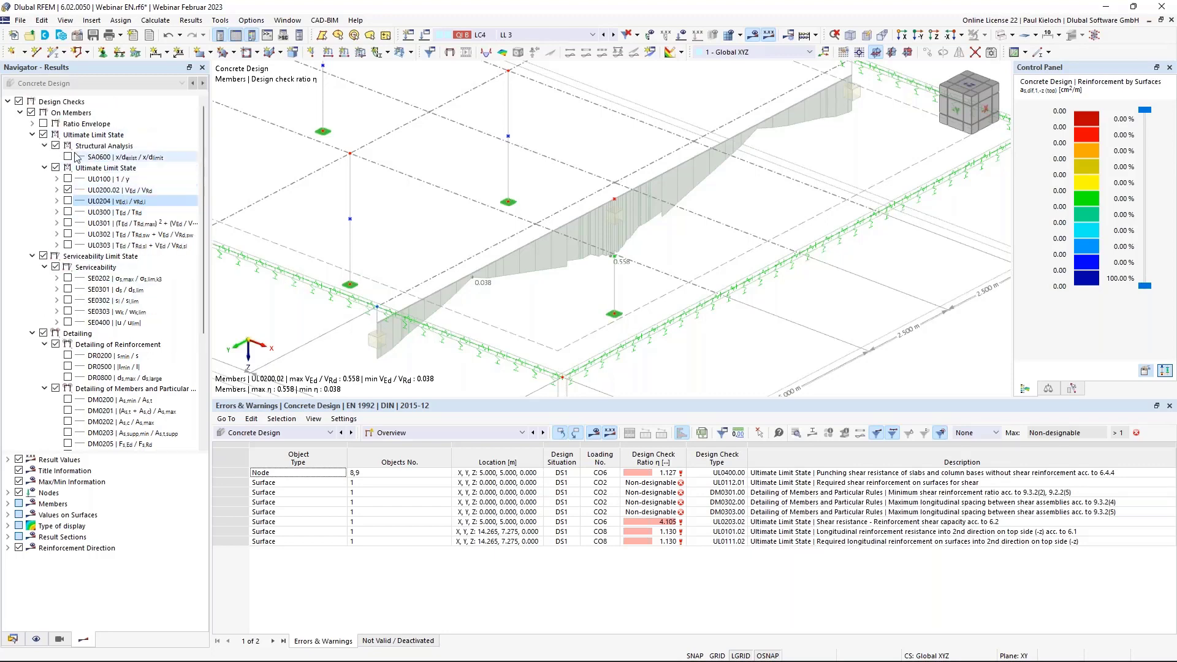
Hide the design checks on members, surfaces and nodes, and display only those on member representatives.
left_click(20, 112)
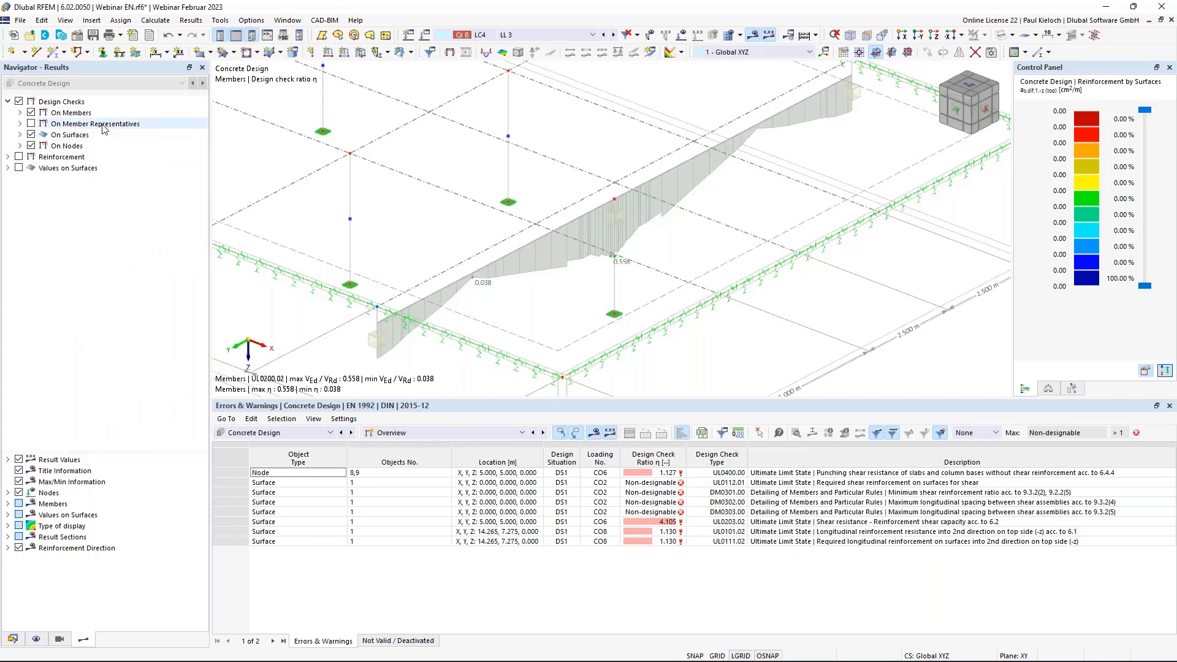
left_click(31, 113)
left_click(31, 124)
left_click(31, 135)
left_click(30, 146)
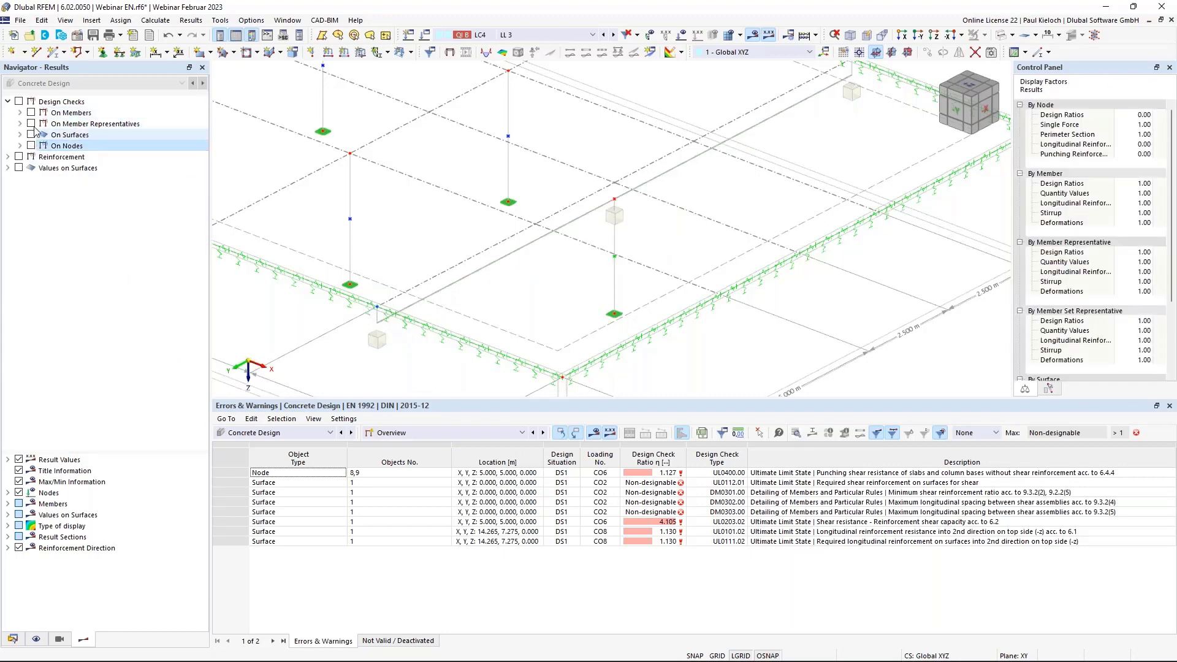
left_click(30, 124)
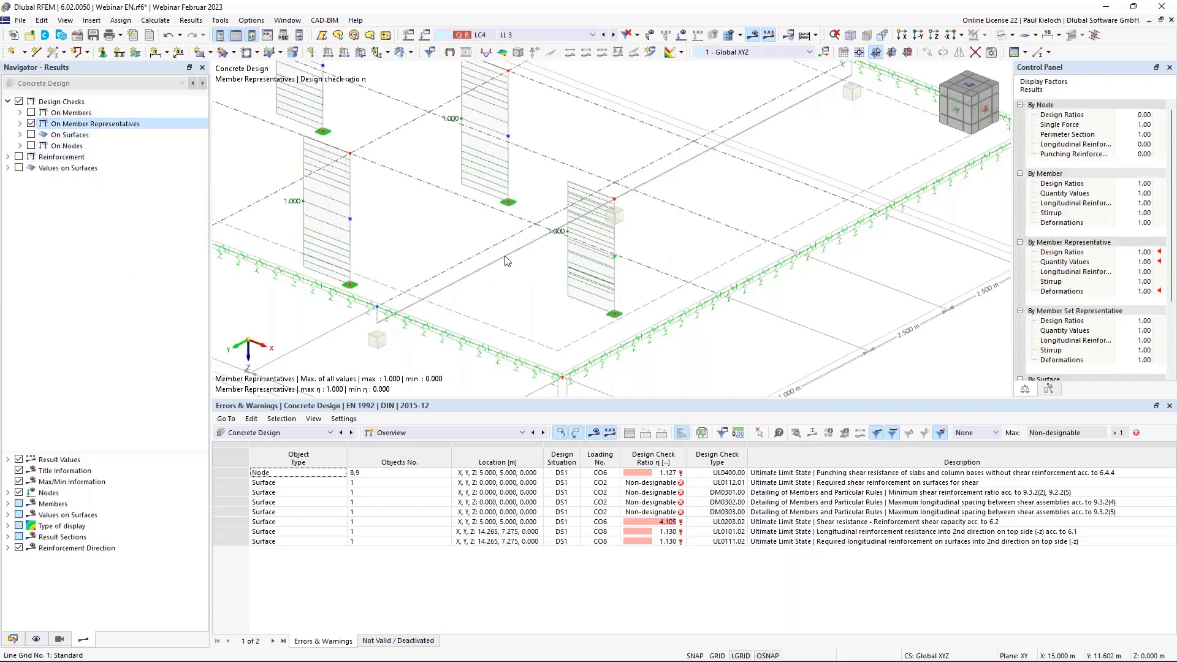
Display the UL0100 design check on the column member representatives instead of the maximum of all values.
scroll(444, 214, "down", 3)
middle_click_drag(444, 215, 513, 243)
left_click(20, 124)
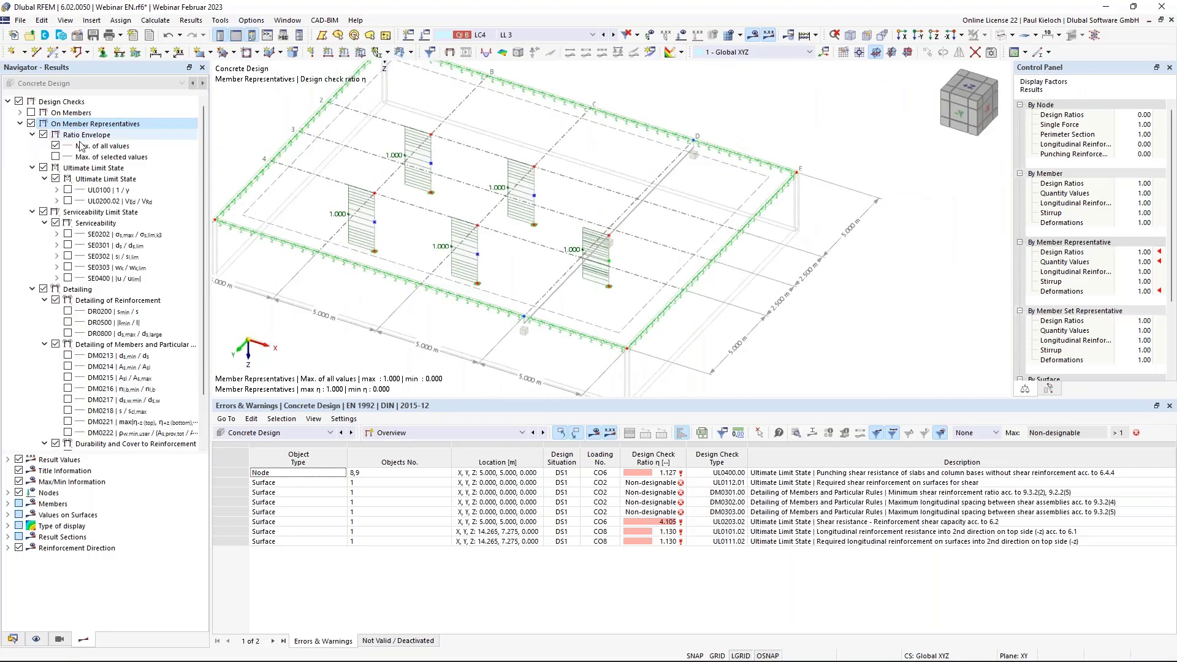
left_click(56, 146)
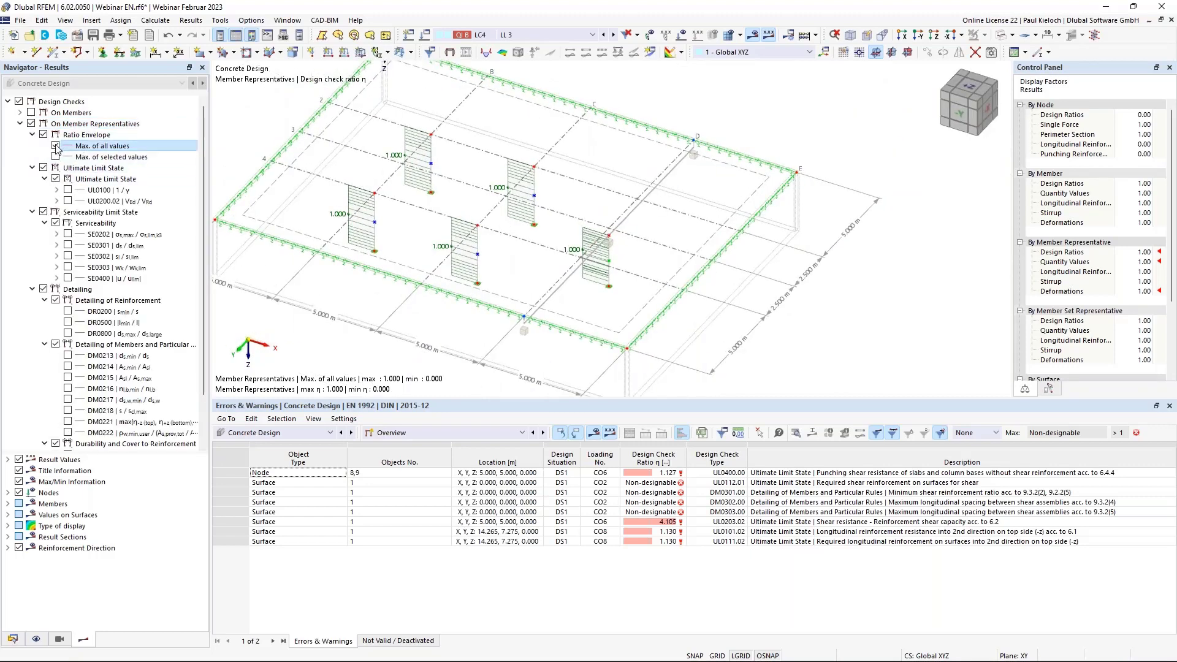
left_click(68, 190)
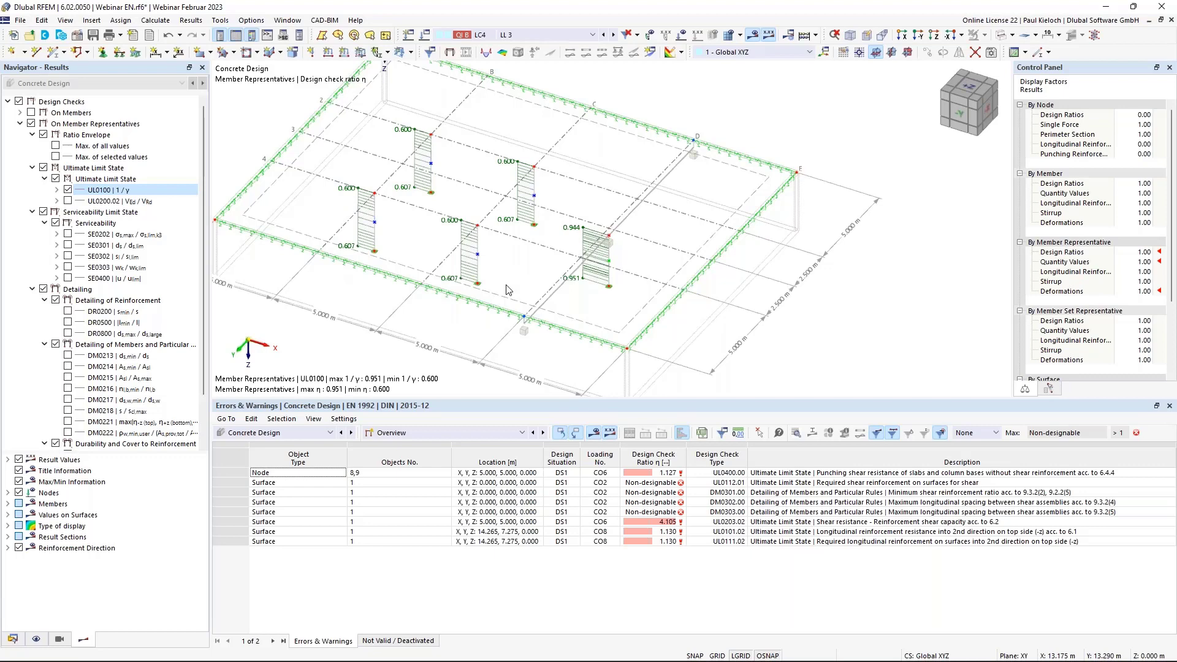
middle_click_drag(500, 267, 534, 274, "ctrl")
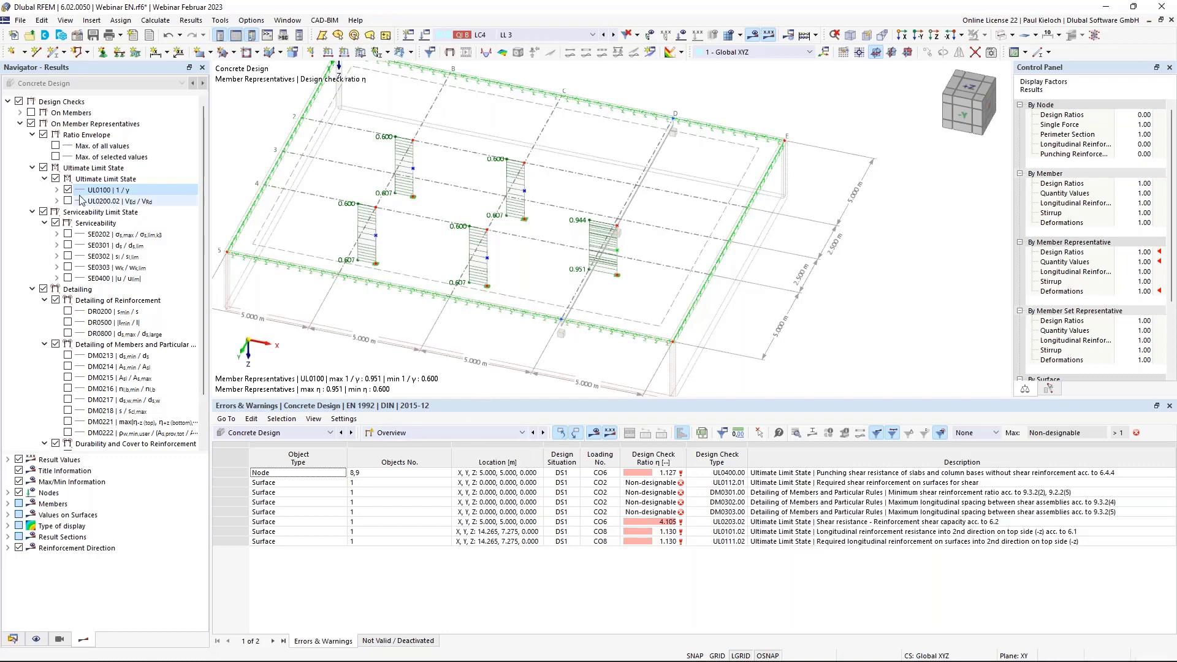
Hide the member representative checks and display the factor β of the UL0400 punching check on nodes.
left_click(33, 167)
left_click(33, 135)
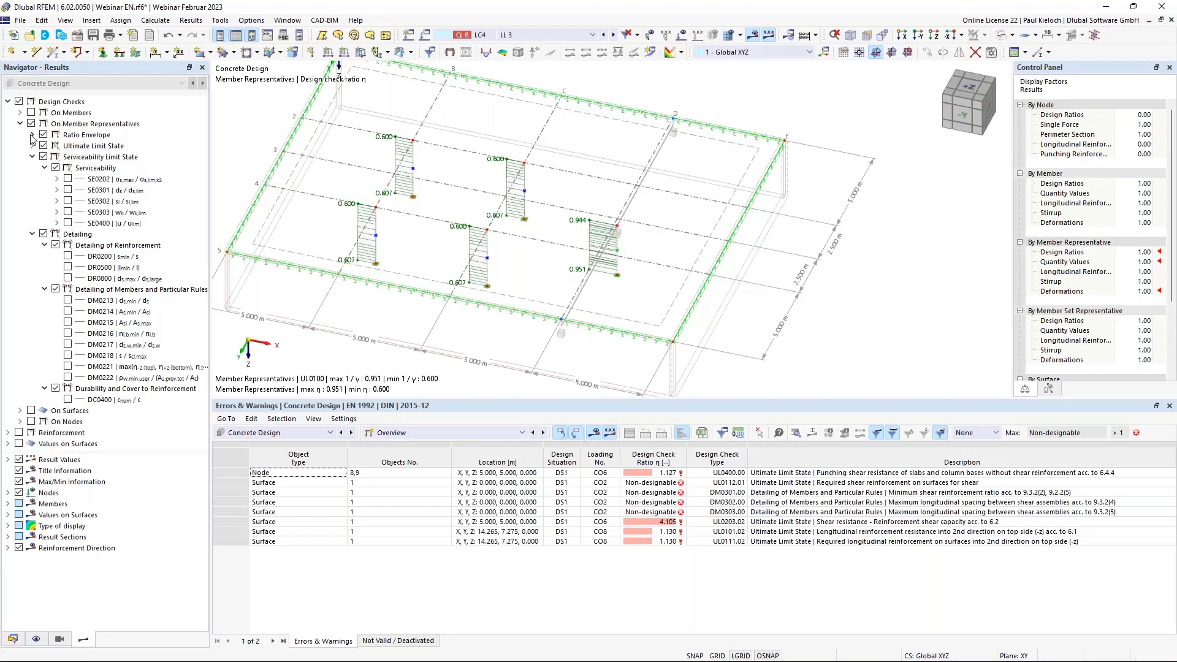
left_click(21, 123)
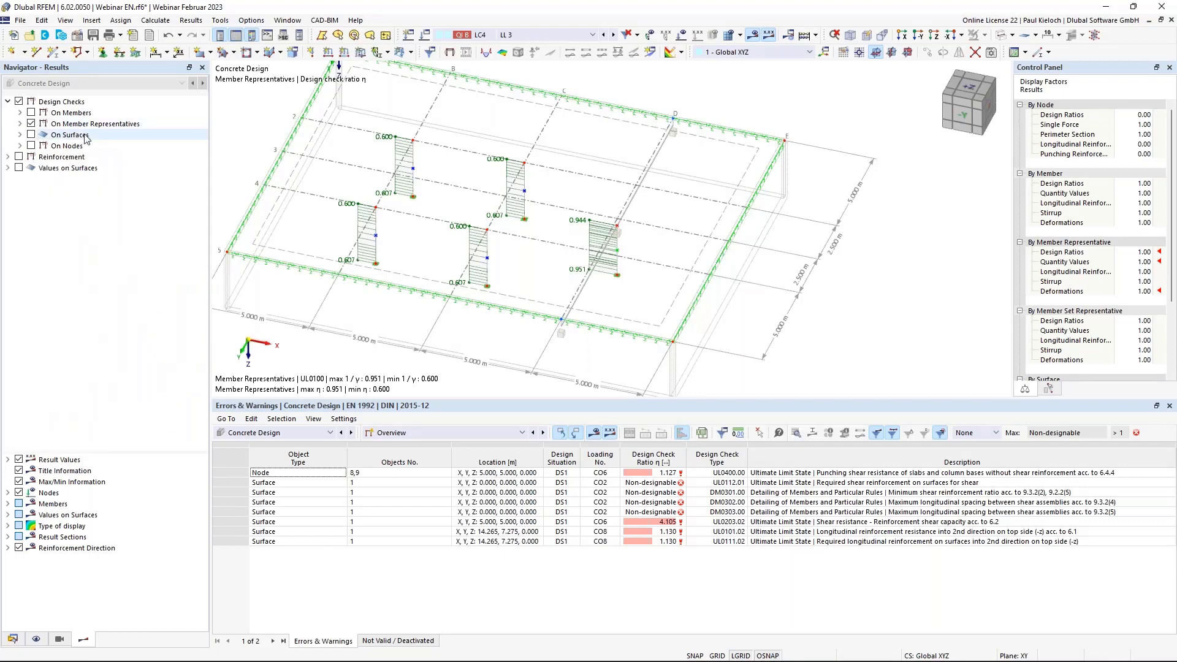
left_click(31, 124)
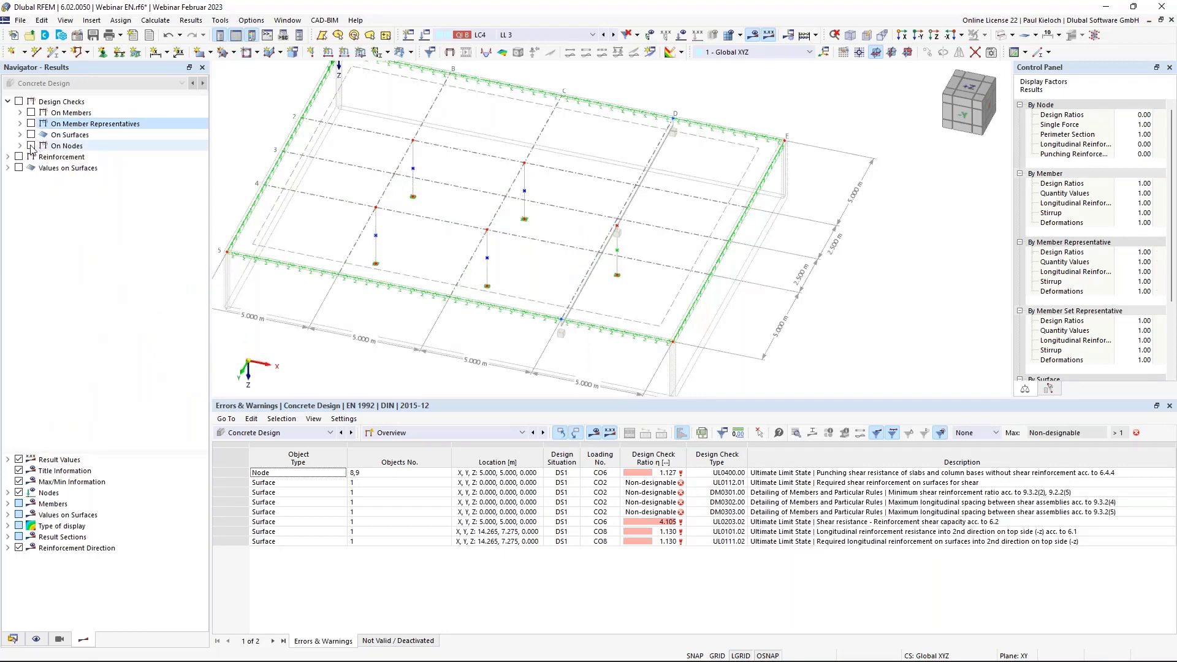
left_click(31, 146)
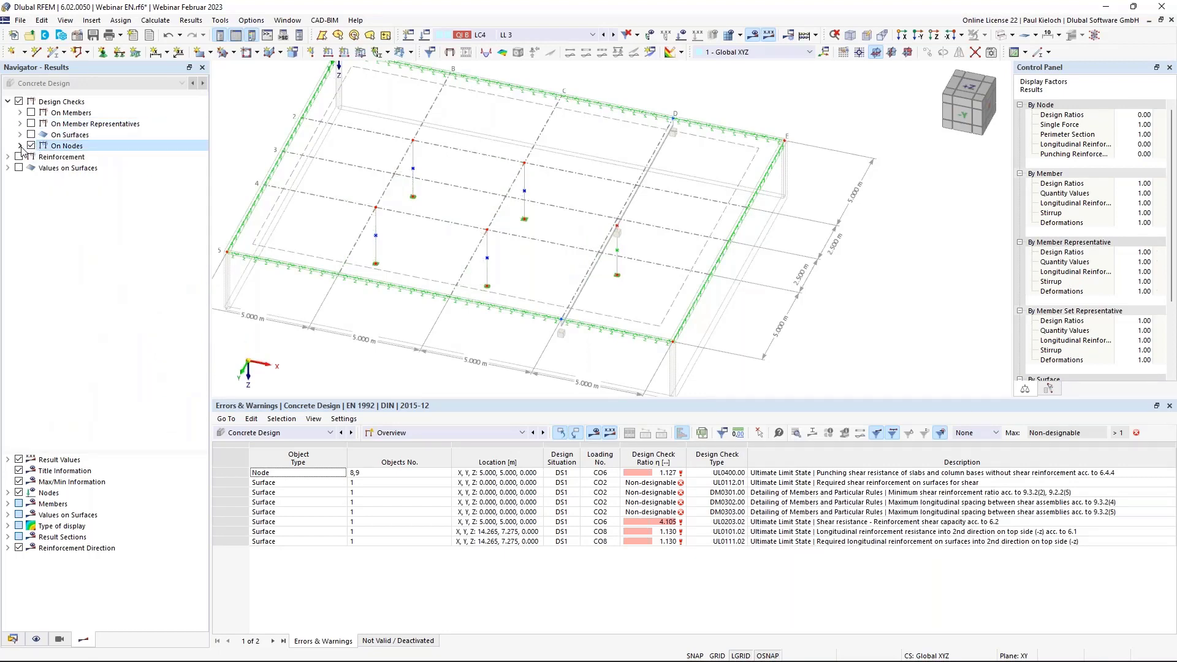
left_click(20, 146)
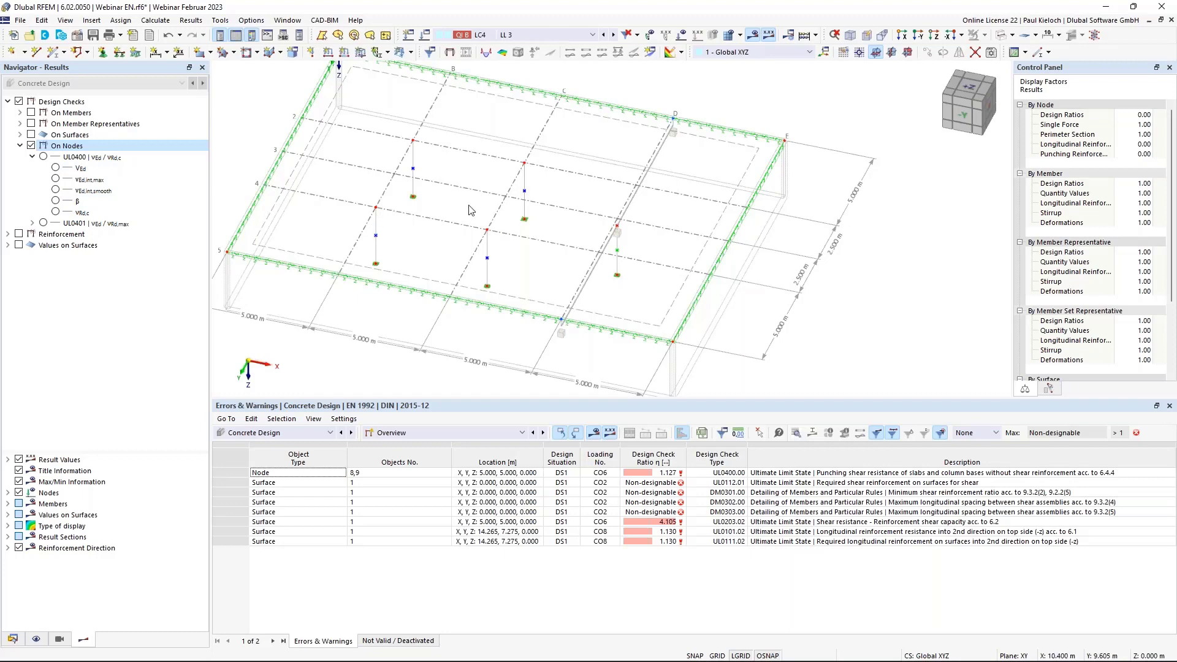
left_click(56, 202)
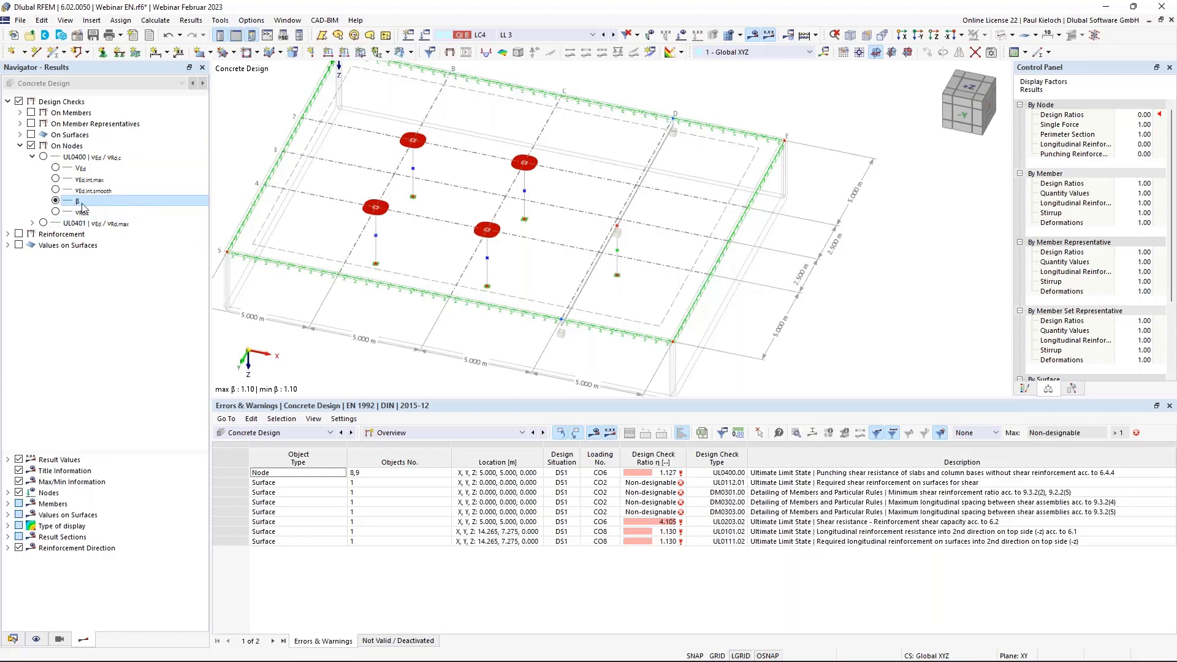
Turn off the display of the design checks on nodes.
left_click(33, 157)
left_click(33, 156)
left_click(20, 146)
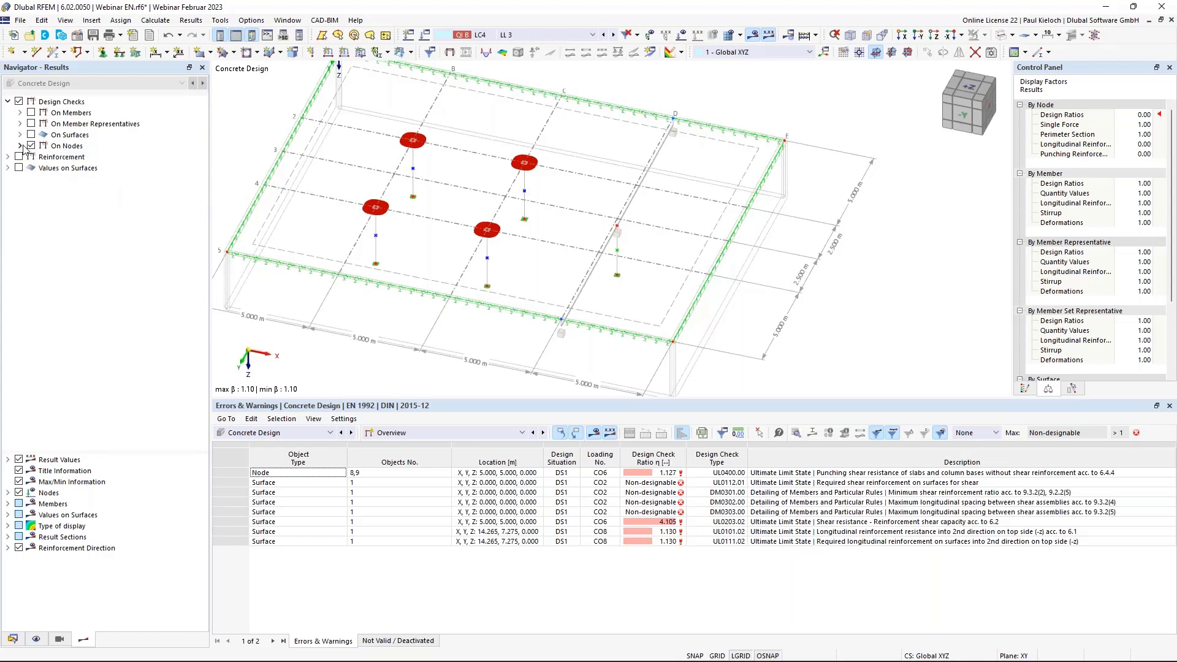
left_click(31, 146)
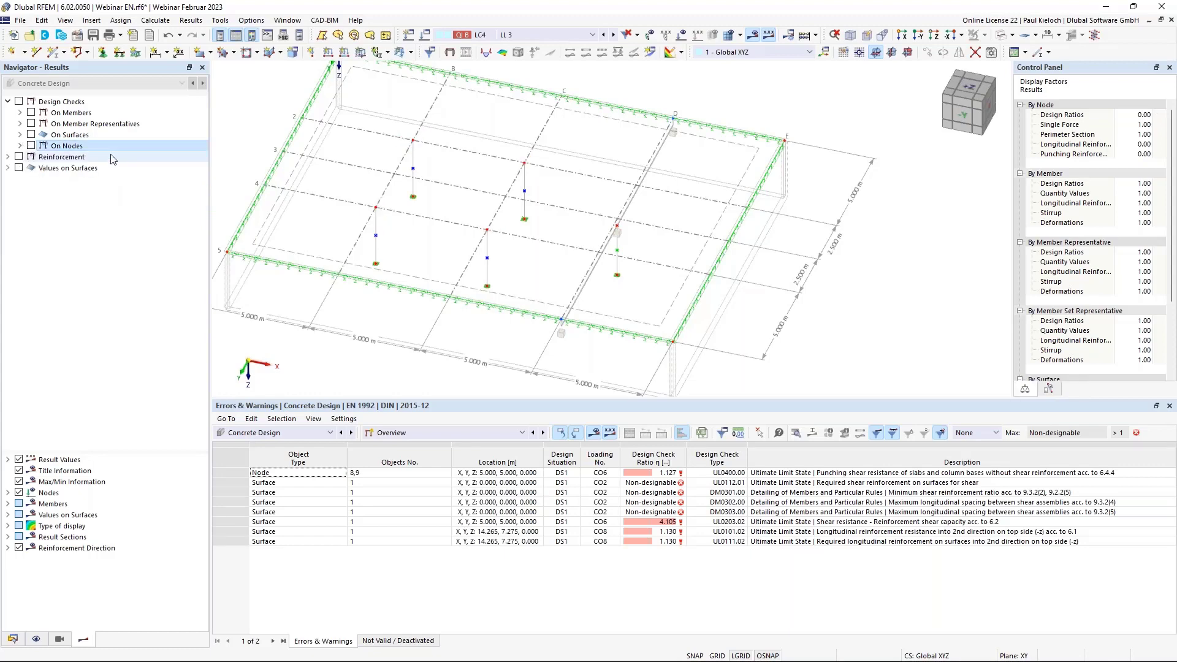
Turn on the reinforcement results for nodes only, hiding members and surfaces, and display the required punching reinforcement Asw,req.
left_click(19, 157)
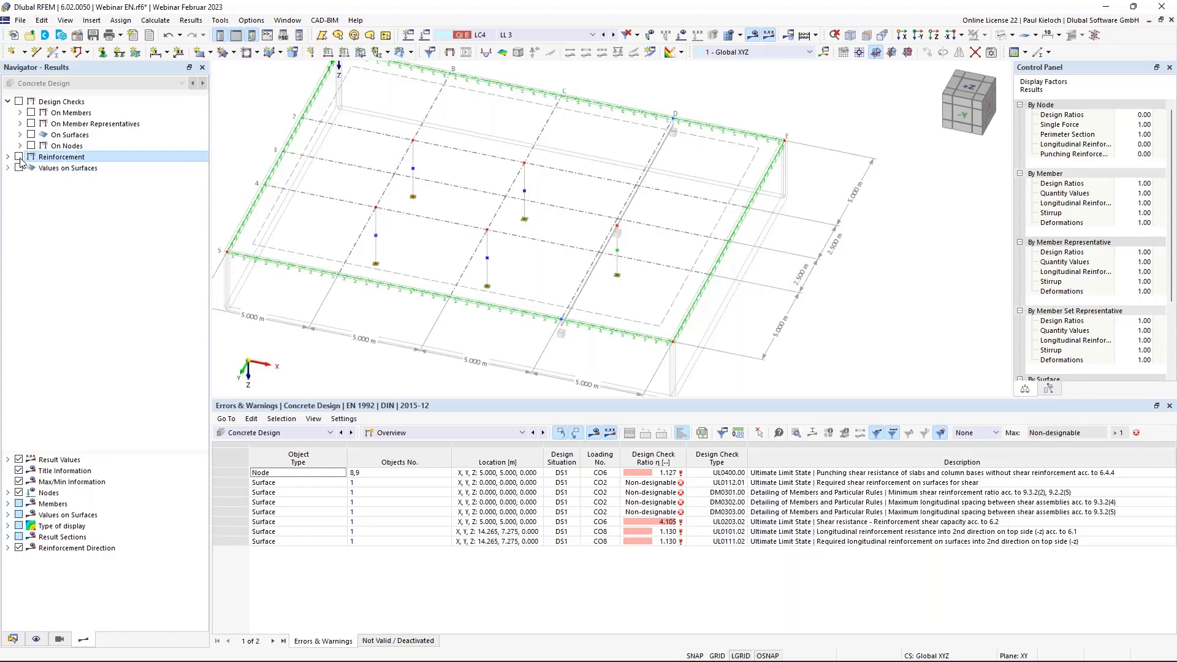
left_click(8, 156)
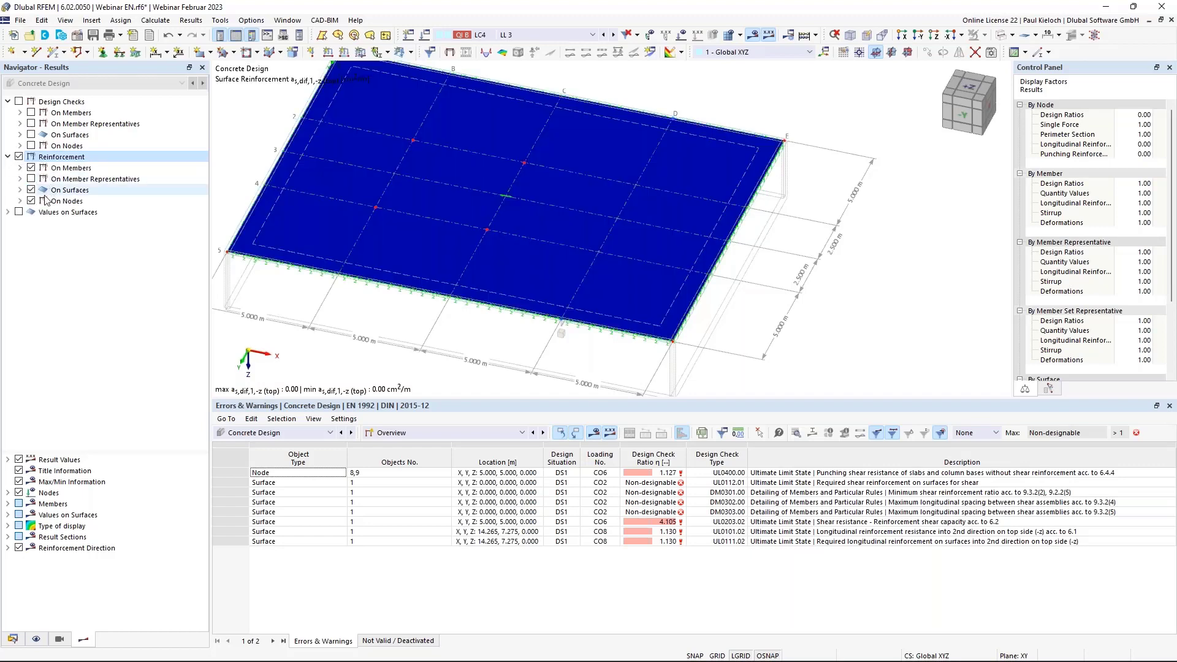
left_click(31, 190)
left_click(36, 170)
left_click(30, 201)
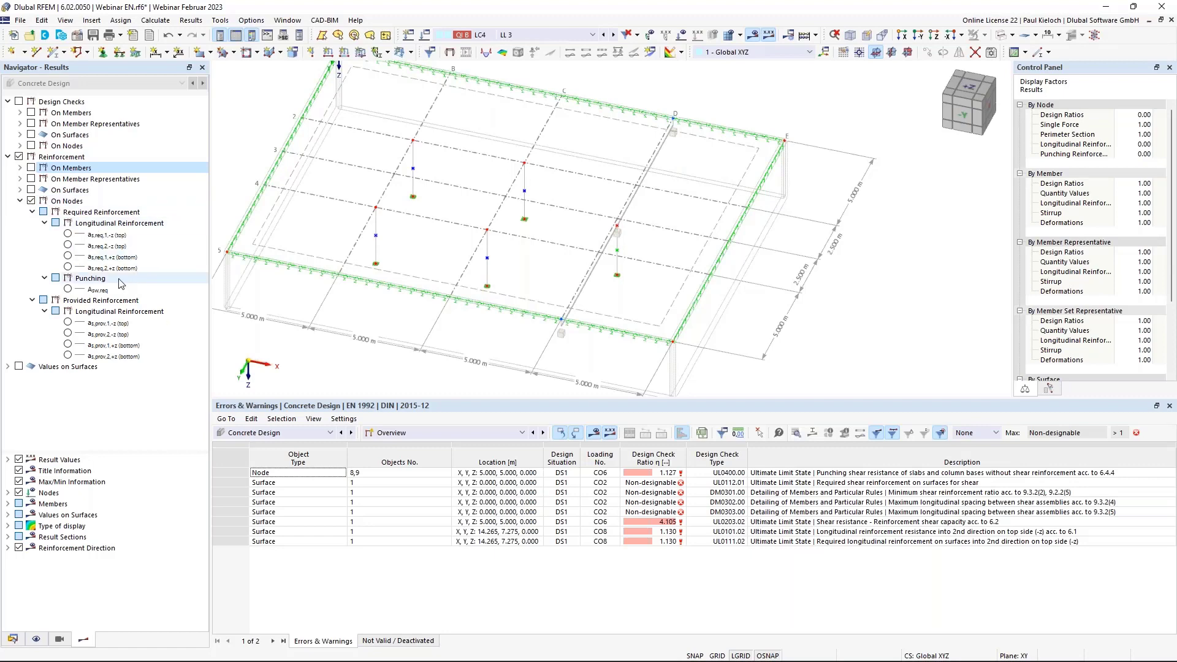
left_click(68, 290)
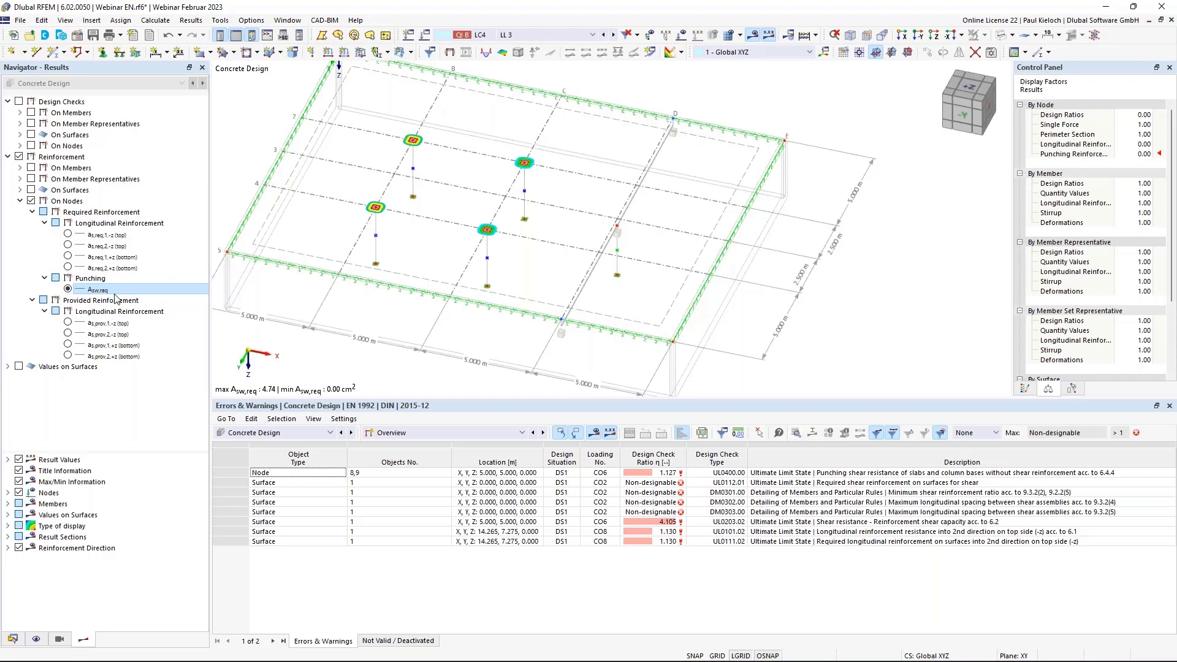
Show the punching reinforcement as isolines and turn on Values on Surfaces to inspect the perimeters around a column.
left_click(681, 52)
left_click(692, 82)
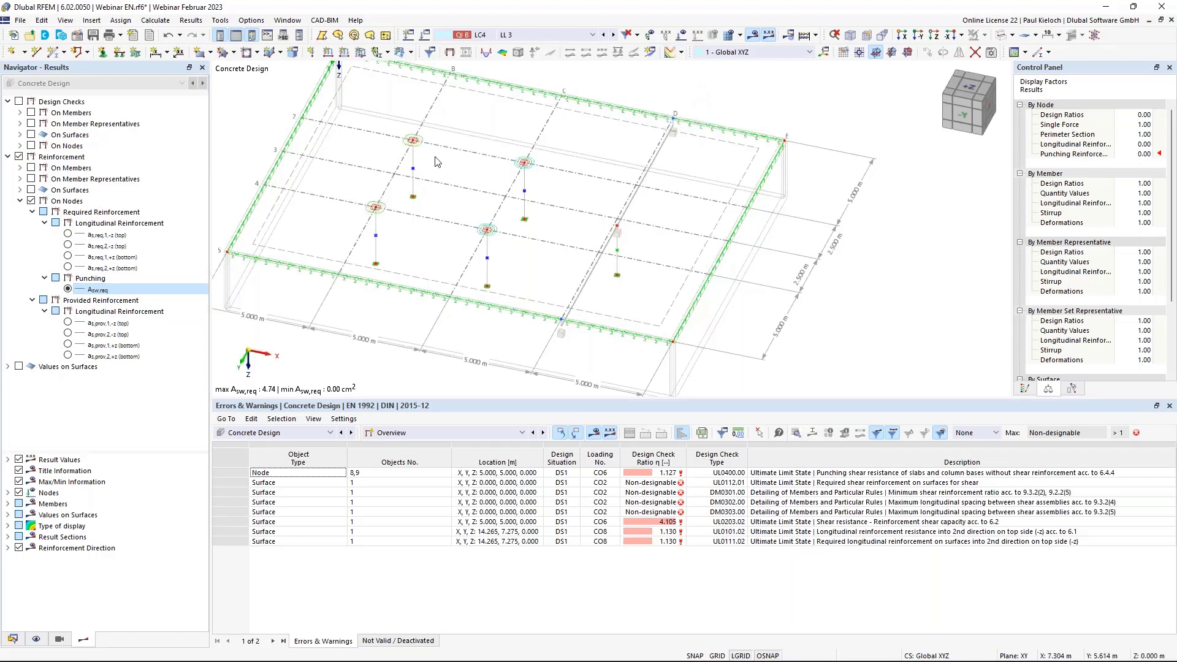
scroll(355, 153, "up", 5)
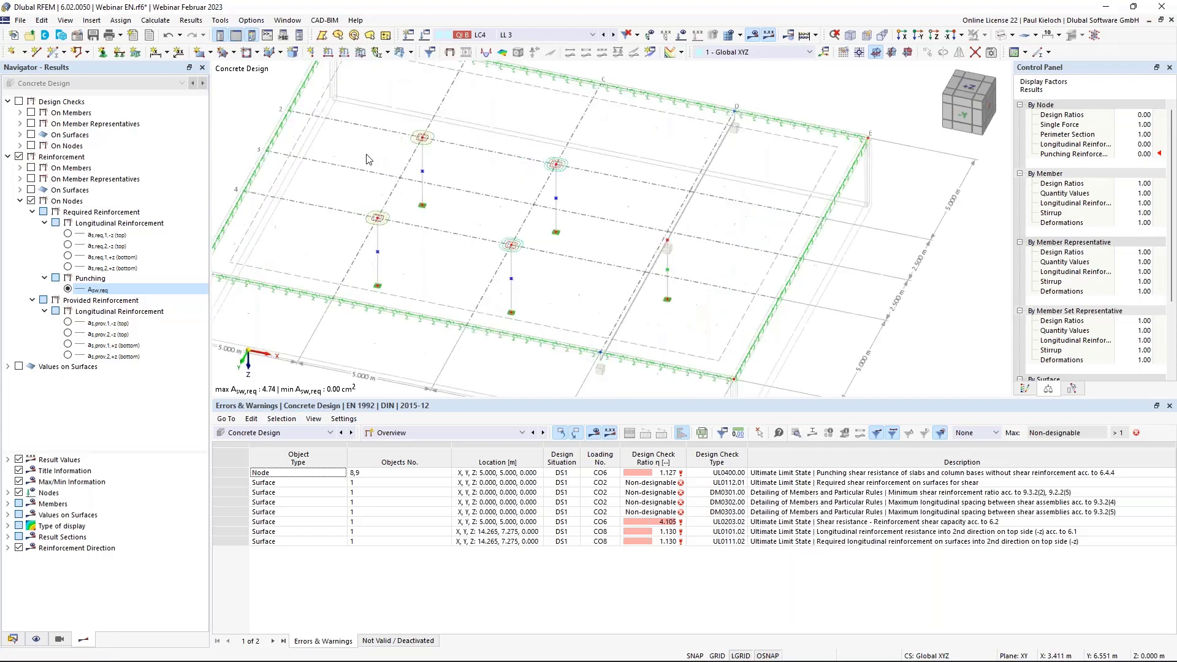
left_click(19, 366)
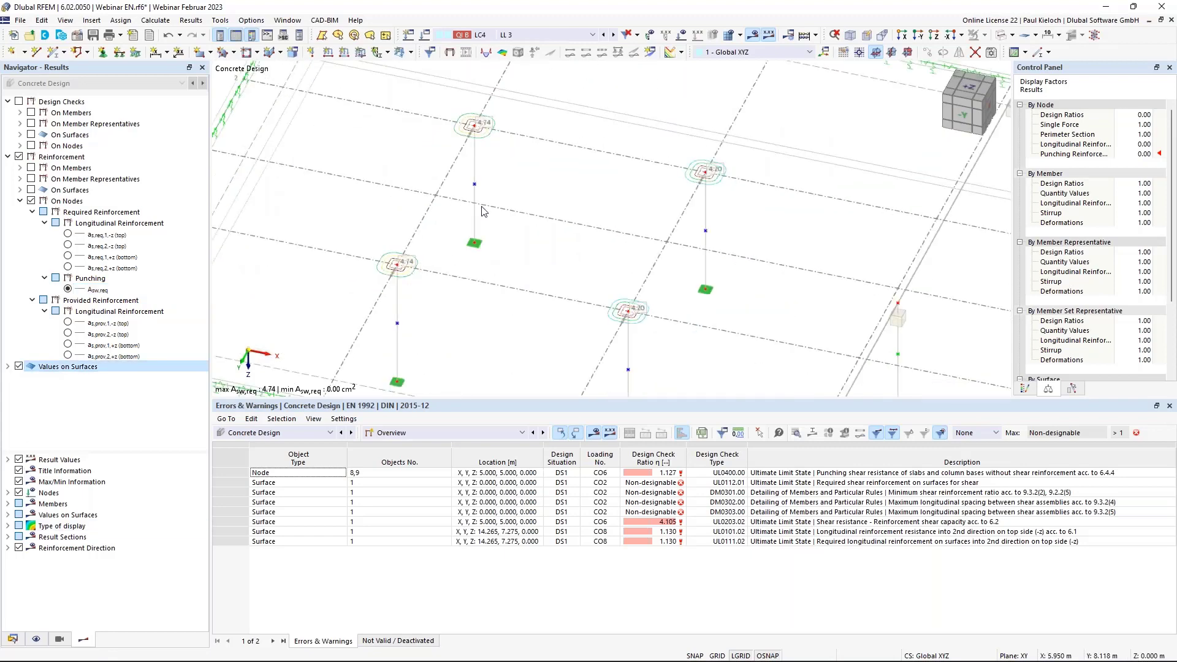
scroll(483, 116, "up", 5)
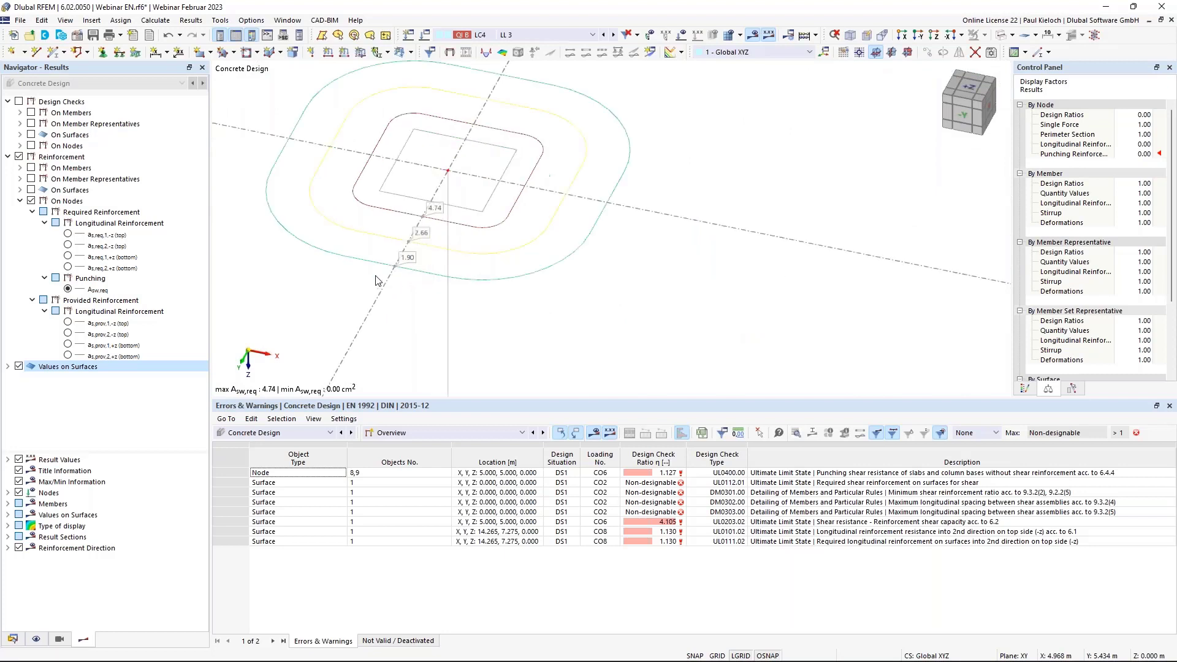
Turn on the outermost control perimeter display for the nodes in the punching reinforcement results.
middle_click_drag(463, 227, 482, 278)
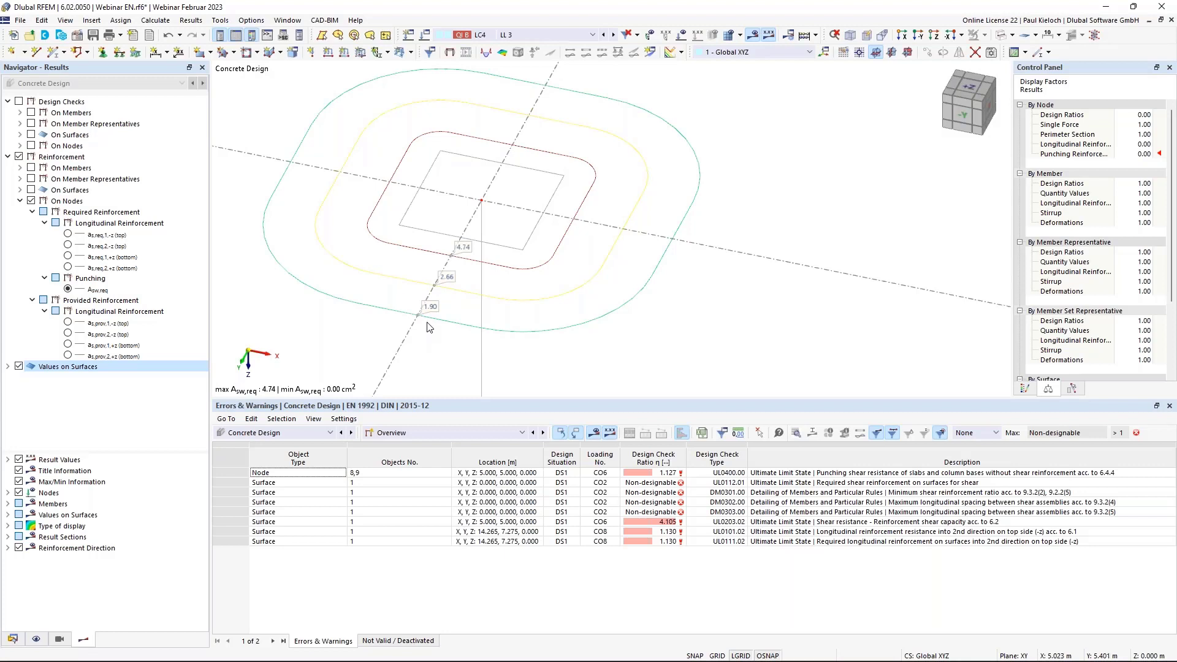
scroll(438, 323, "down", 4)
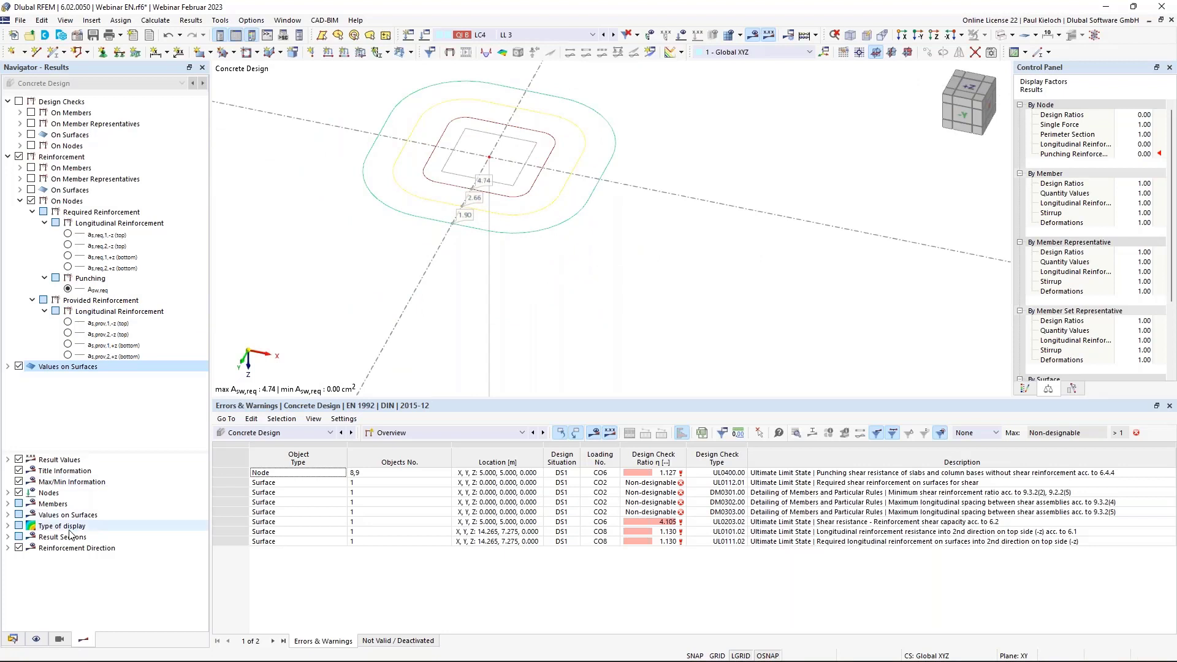
left_click(8, 493)
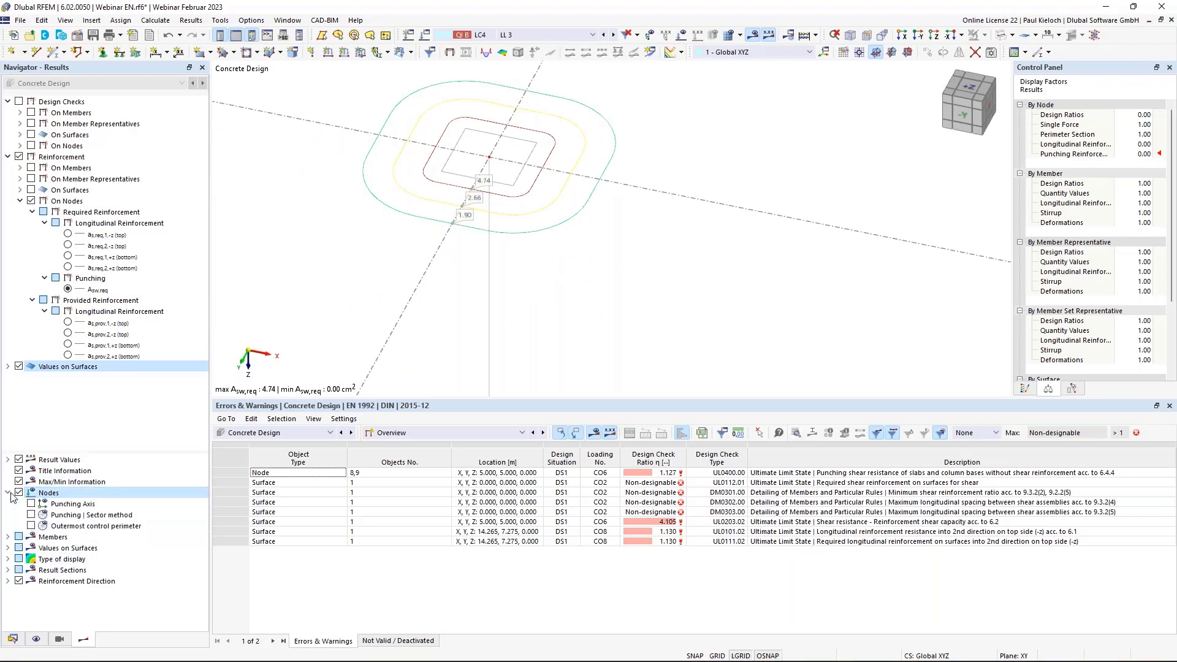
left_click(31, 526)
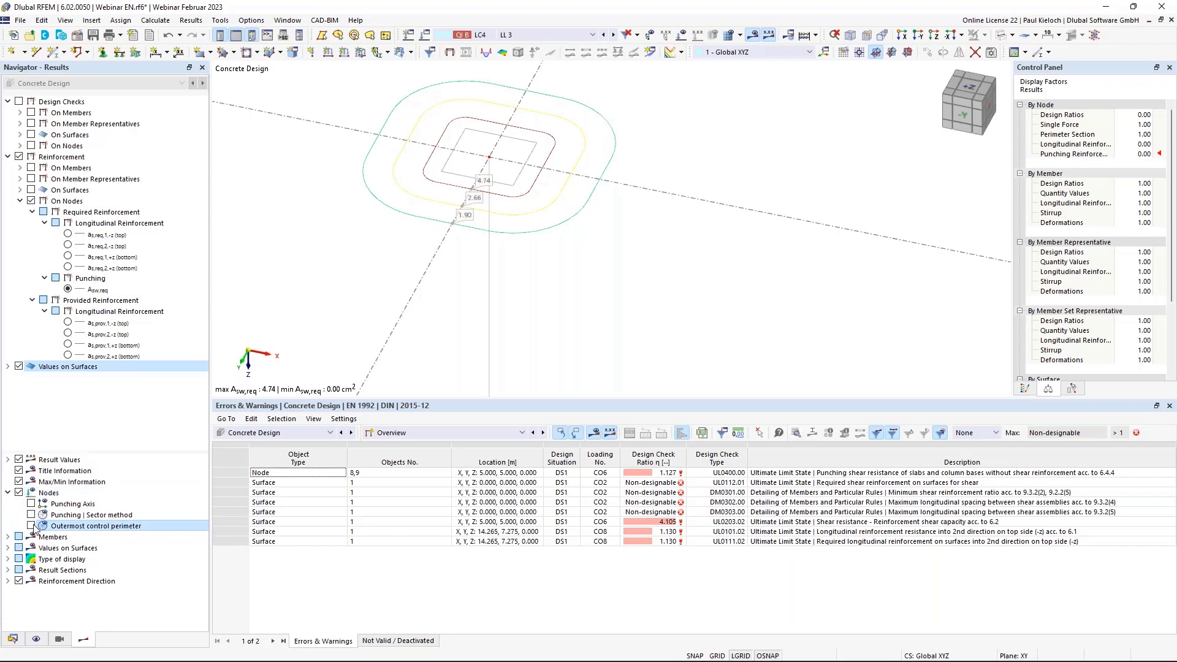
scroll(552, 241, "down", 1)
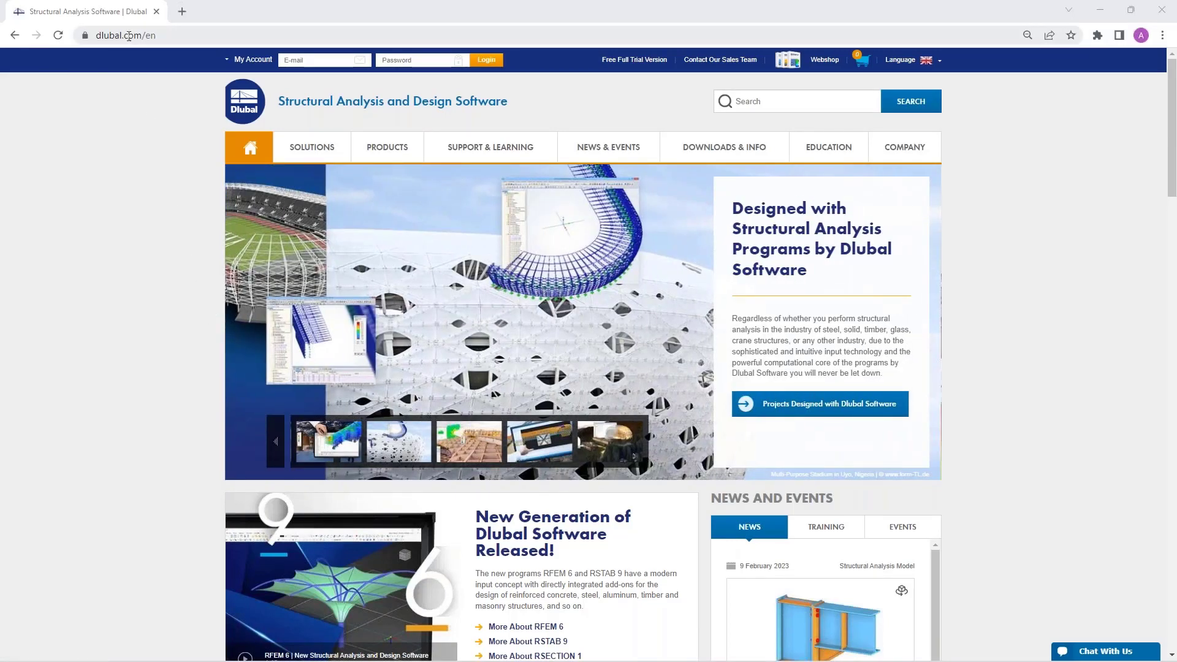
Switch to the Dlubal website in the browser and open the webinar "New Features of Concrete Design Add-On for RFEM 6 and RSTAB 9" from the webinars list.
mouse_move(643, 149)
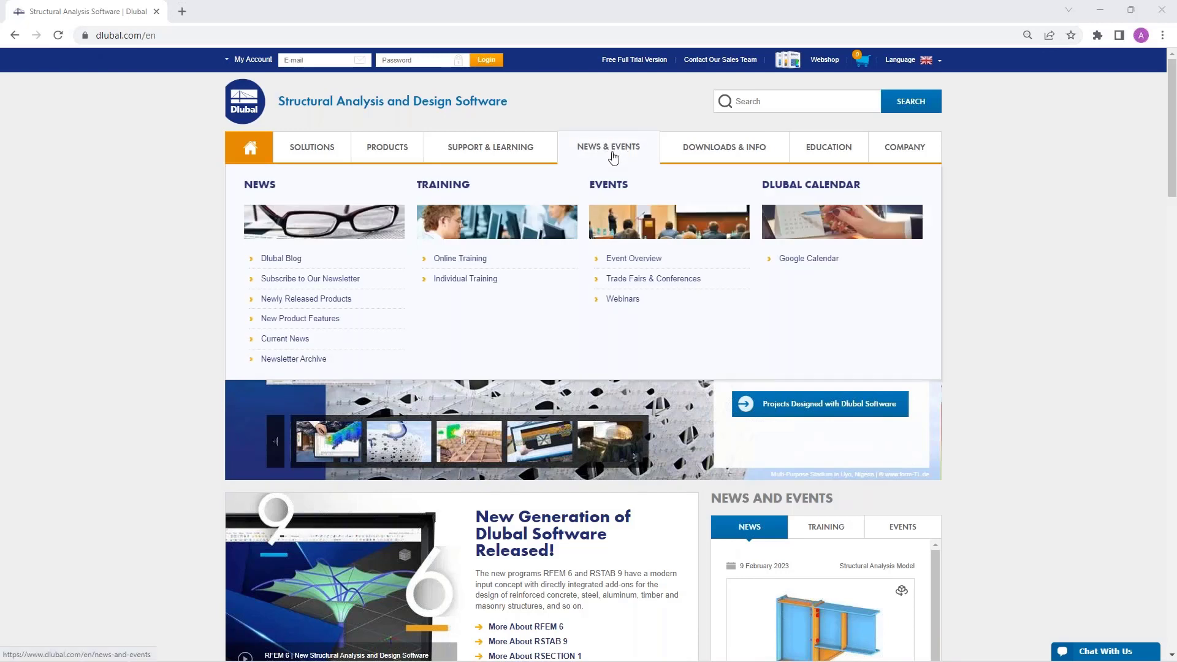
left_click(623, 299)
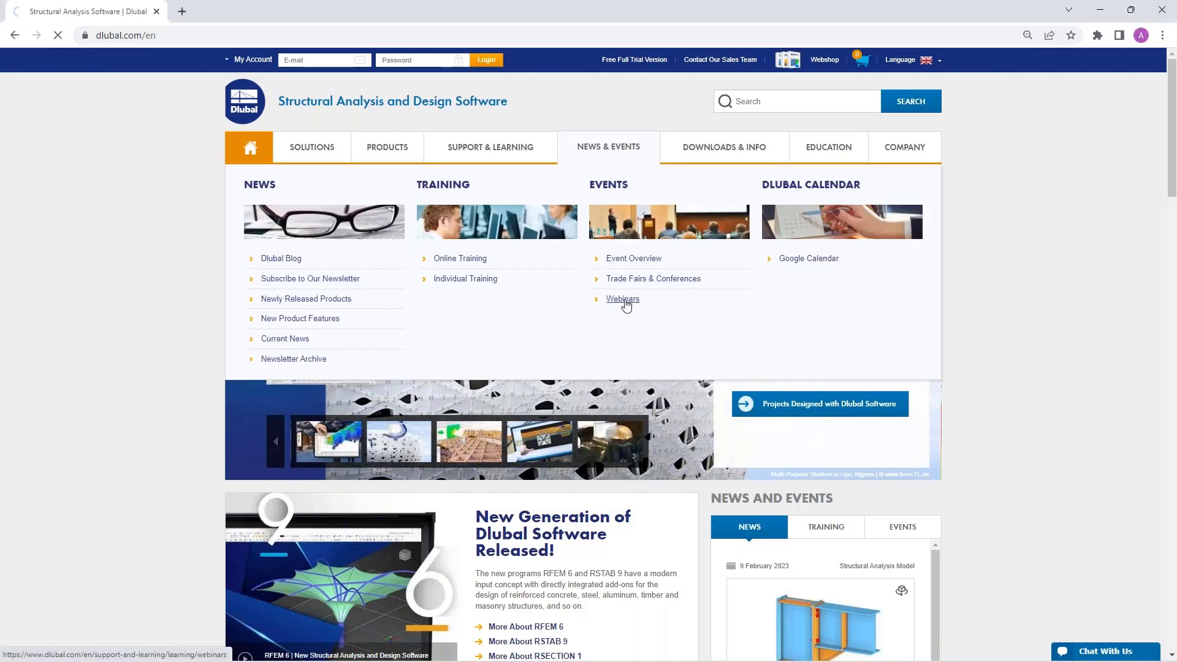
scroll(625, 304, "down", 2)
scroll(611, 192, "down", 4)
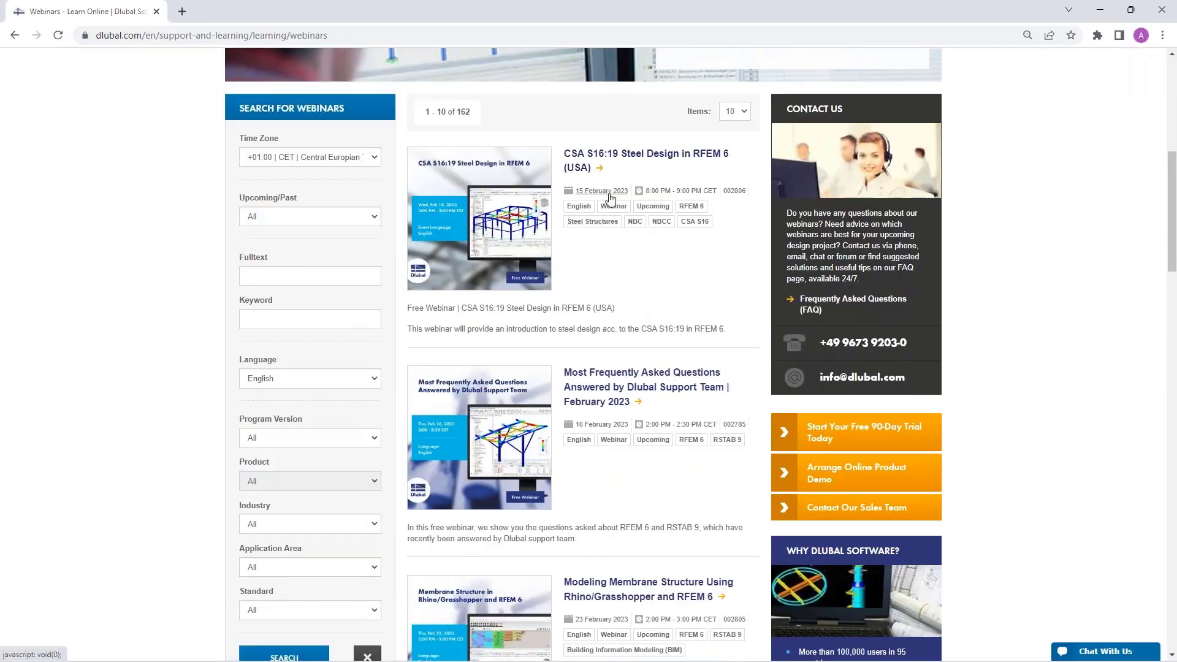
scroll(609, 197, "down", 8)
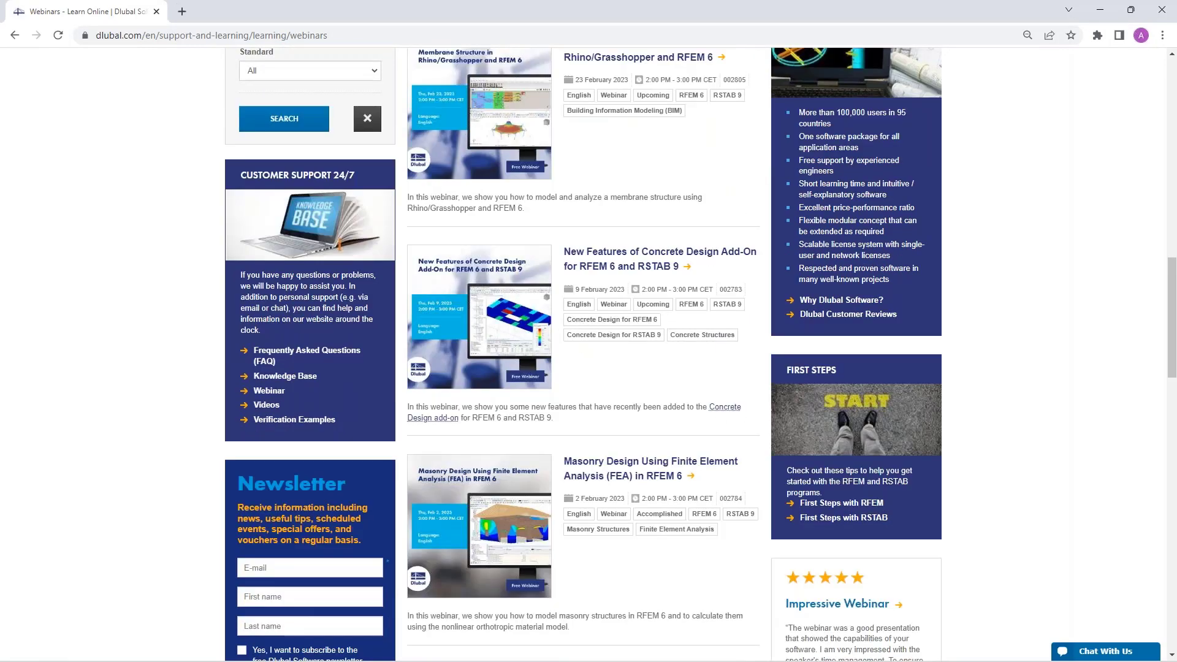
left_click(620, 260)
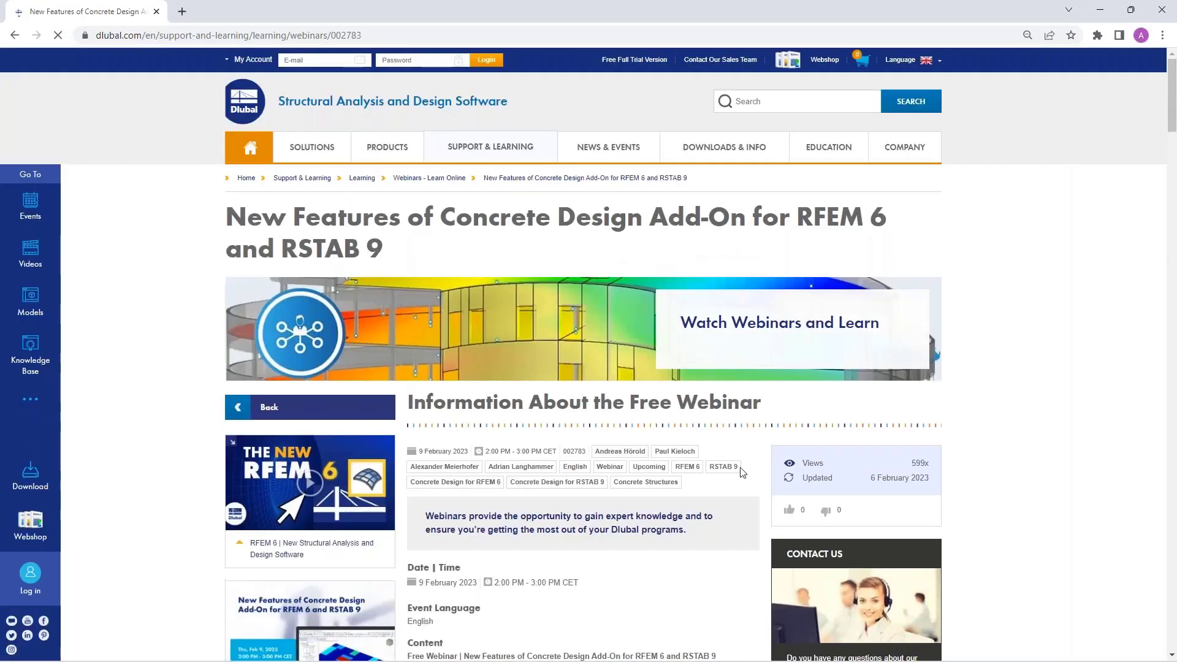
Review the webinar page's content, presentation slides download and links, and preview the Reinforced concrete slab model among the models to download.
scroll(773, 359, "down", 1)
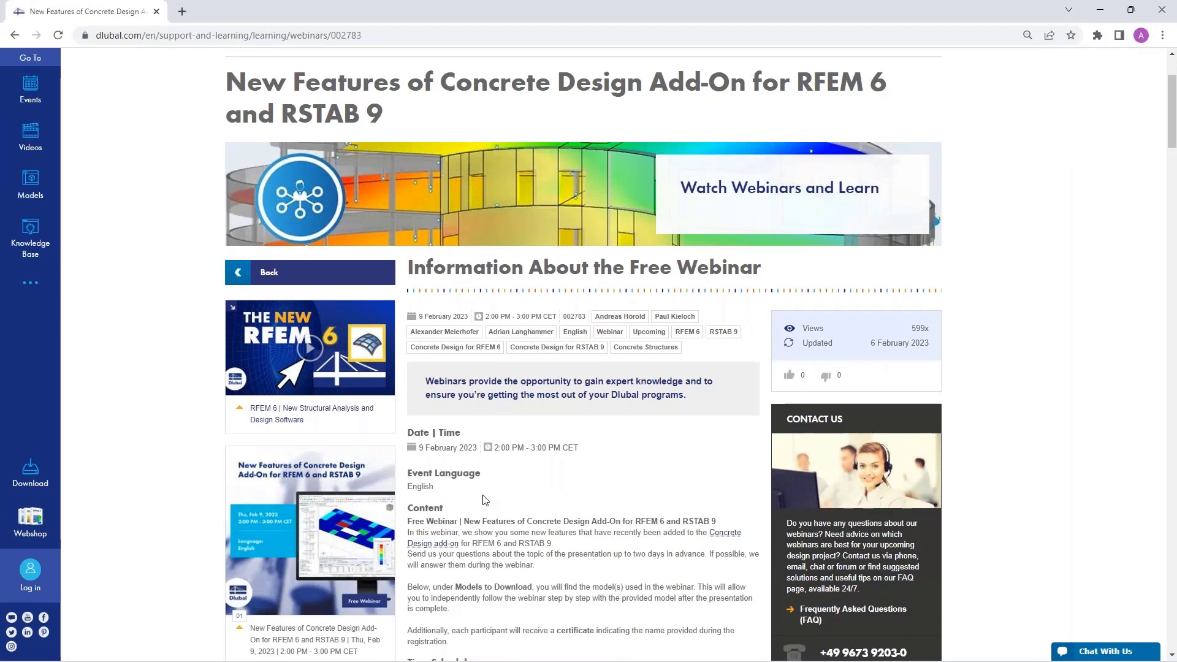
scroll(518, 432, "down", 2)
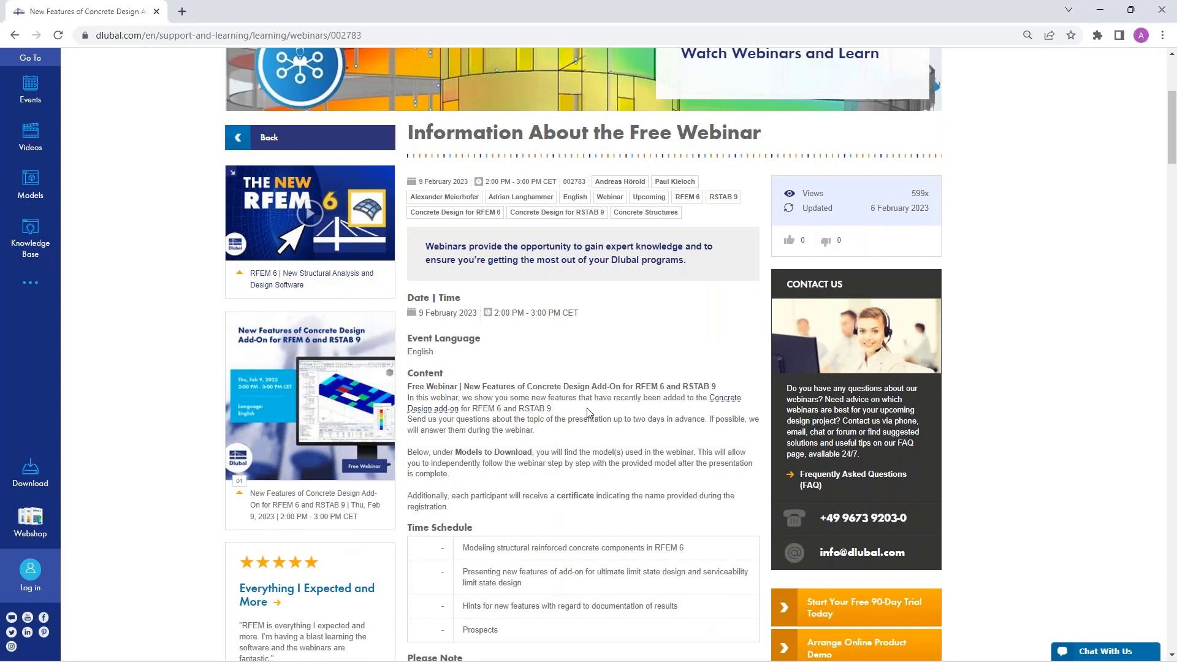
scroll(584, 385, "down", 14)
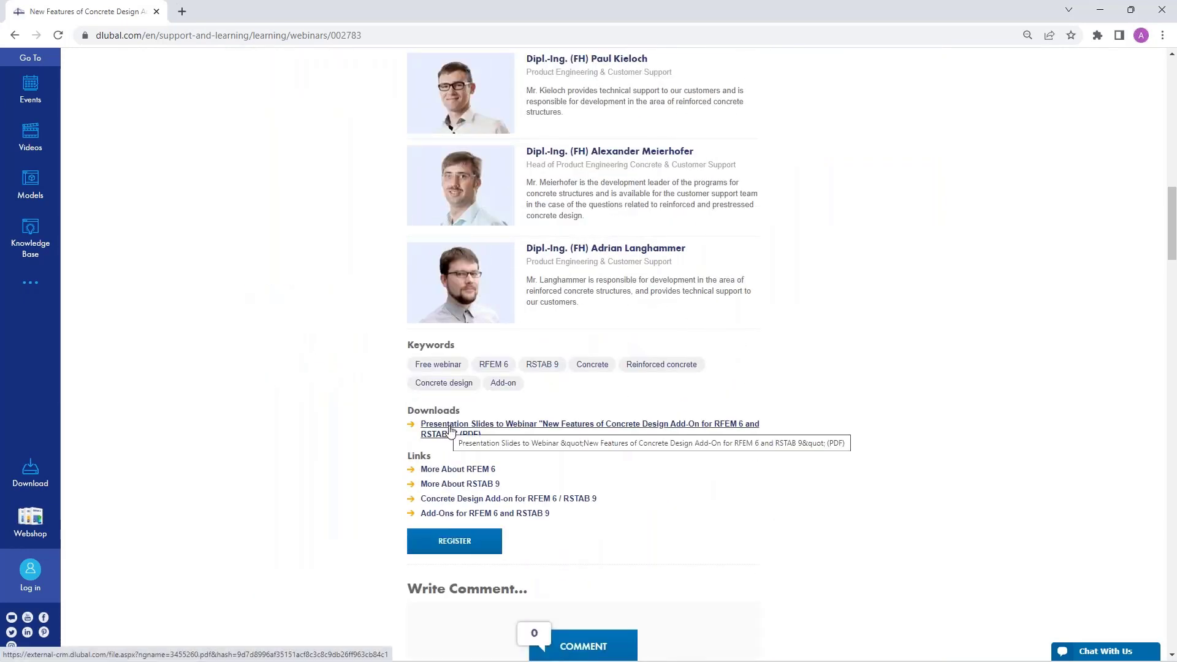
scroll(455, 430, "down", 6)
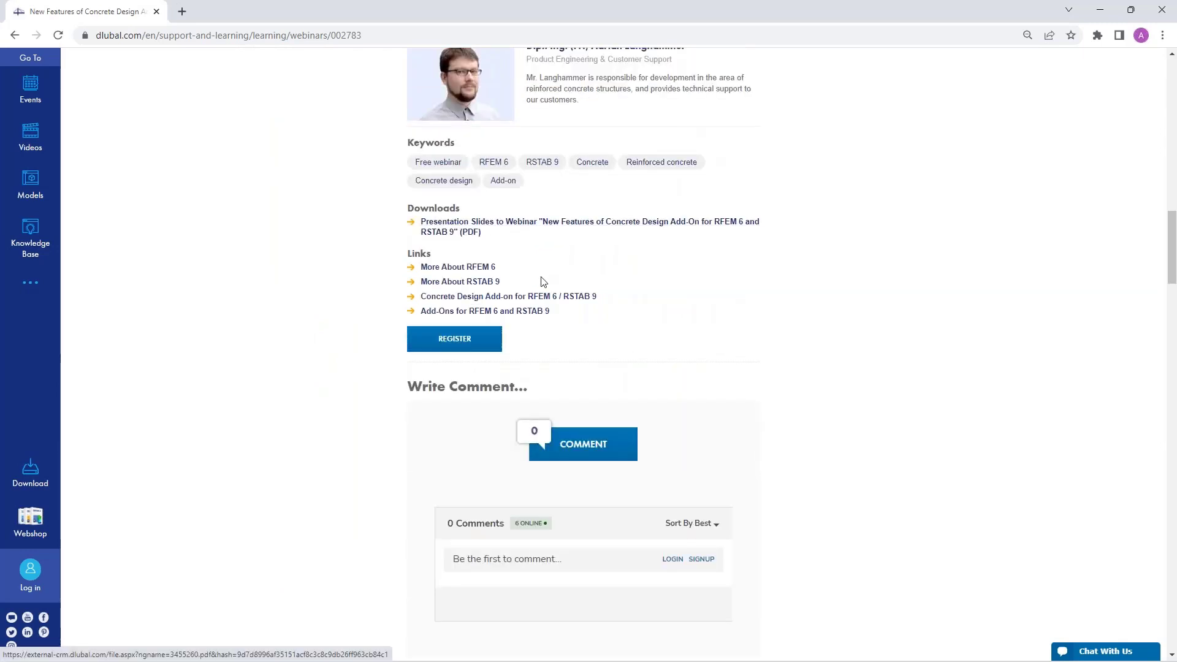
scroll(549, 293, "down", 14)
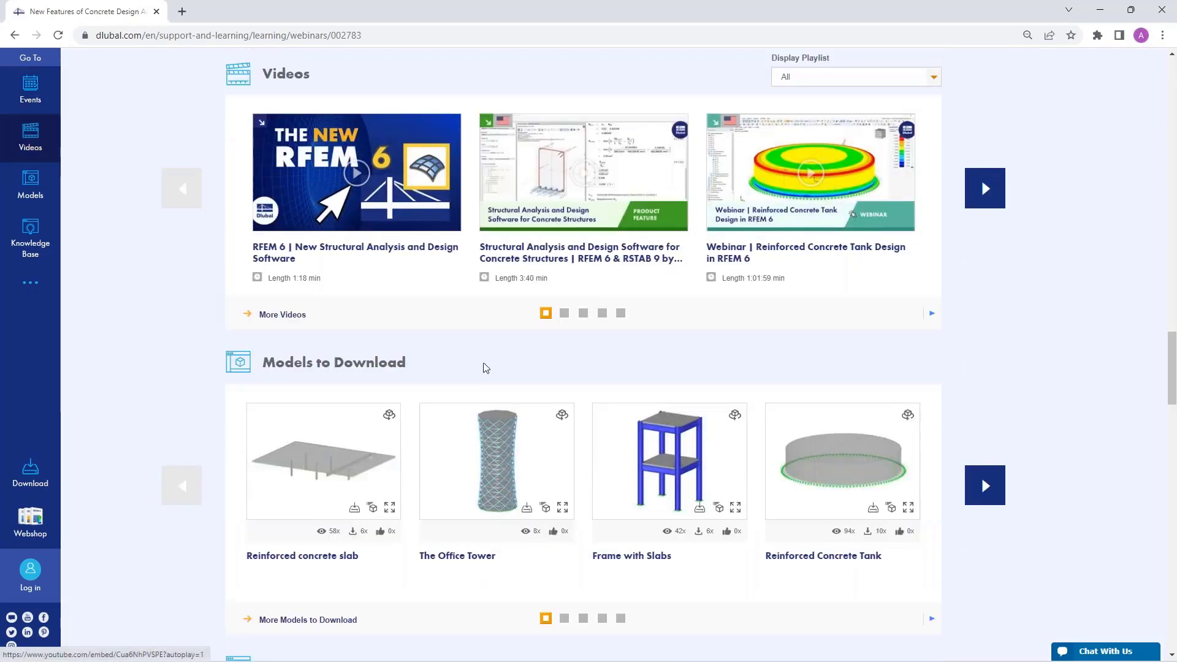
left_click(325, 467)
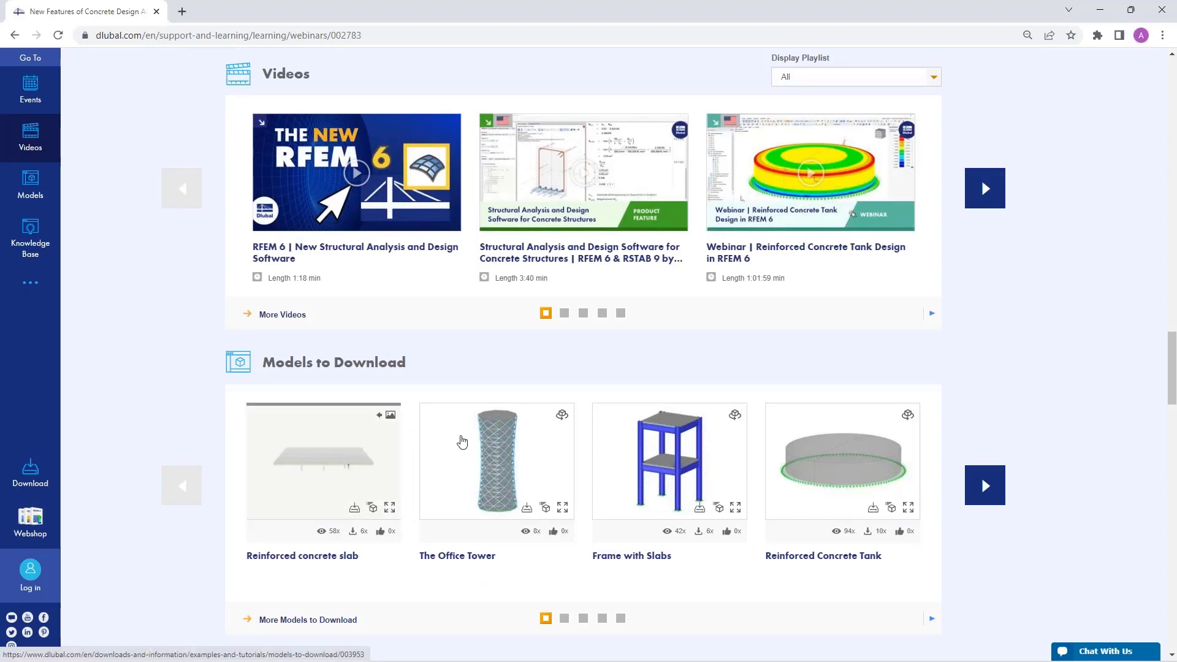
Open the website's free full trial version download page.
scroll(453, 433, "up", 10)
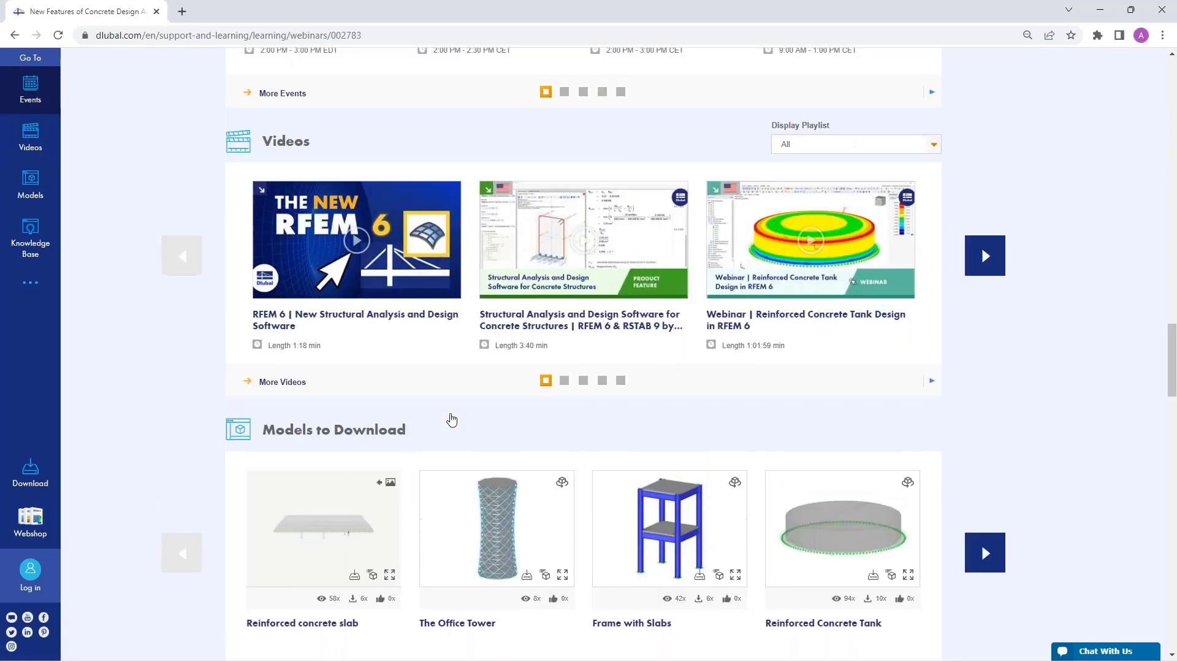
scroll(683, 223, "up", 20)
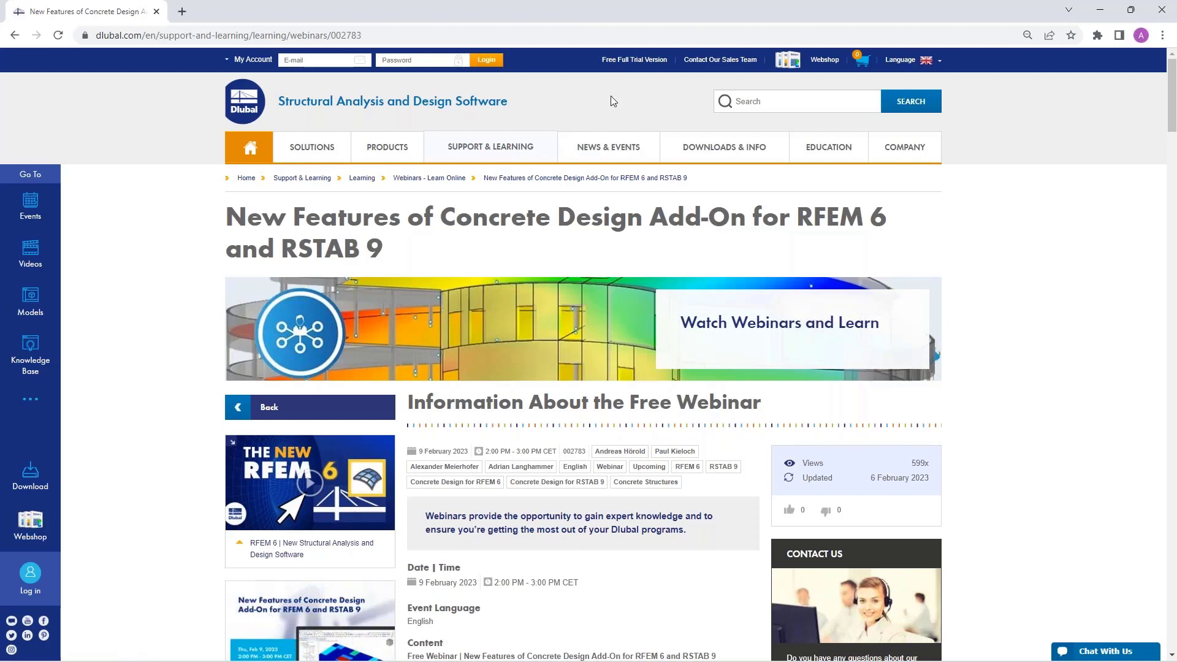
left_click(628, 61)
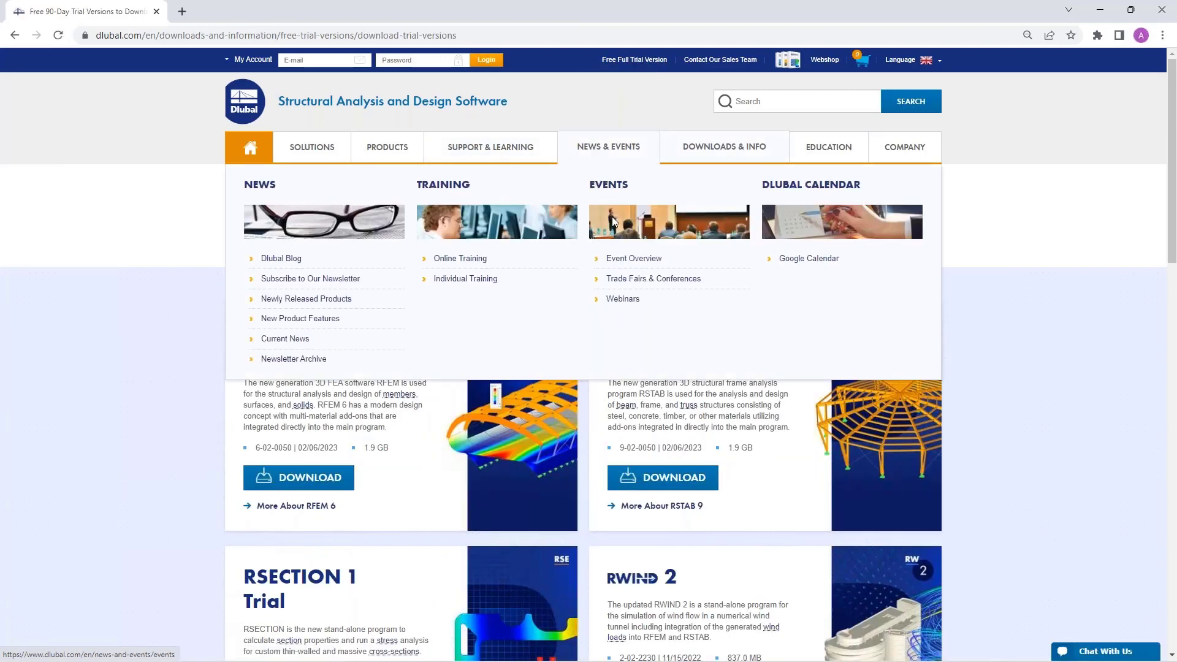